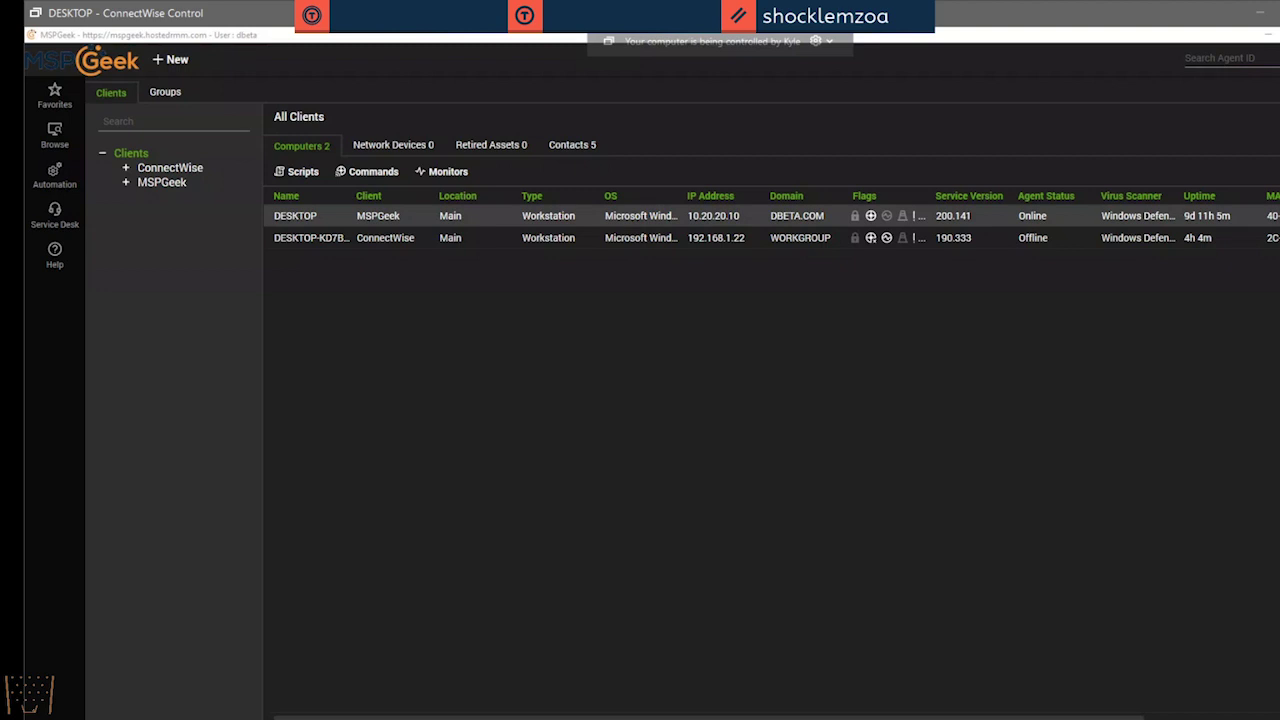
Open the DESKTOP computer's console and switch it to the Software inventory view
{"action": "left_click", "coordinate": [152, 92]}
{"action": "left_click", "coordinate": [133, 92]}
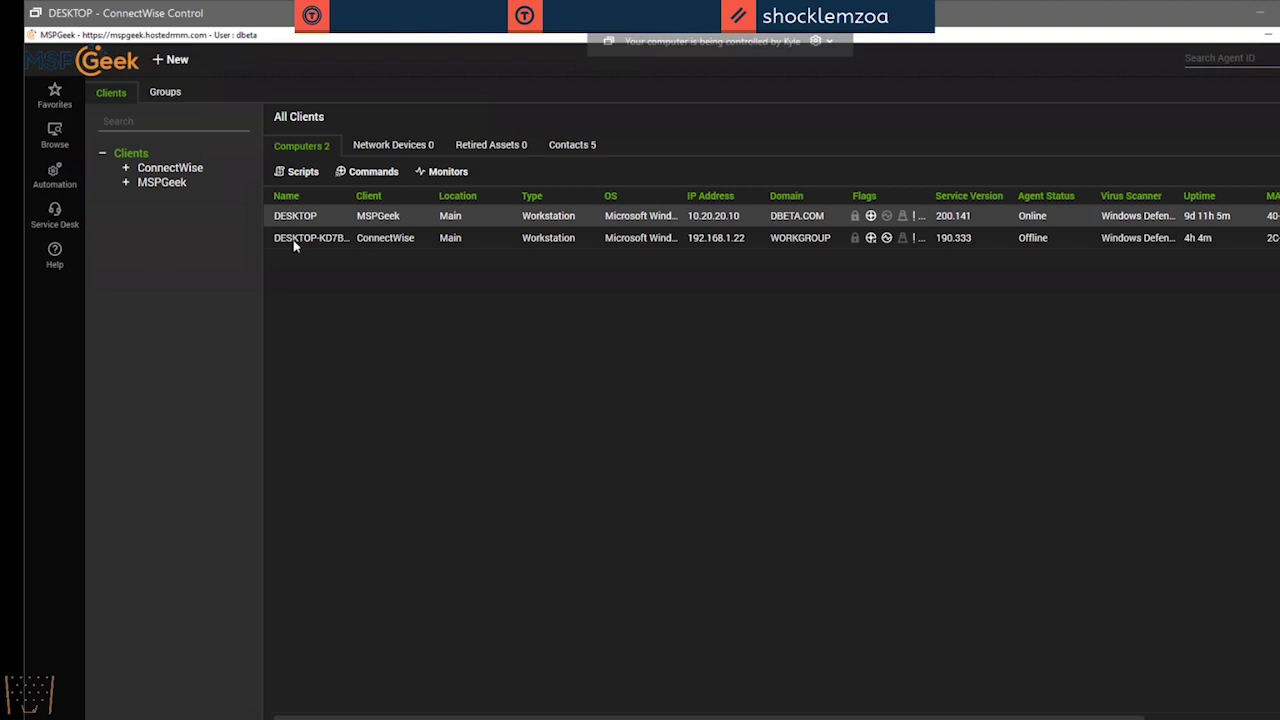
{"action": "double_click", "coordinate": [313, 217]}
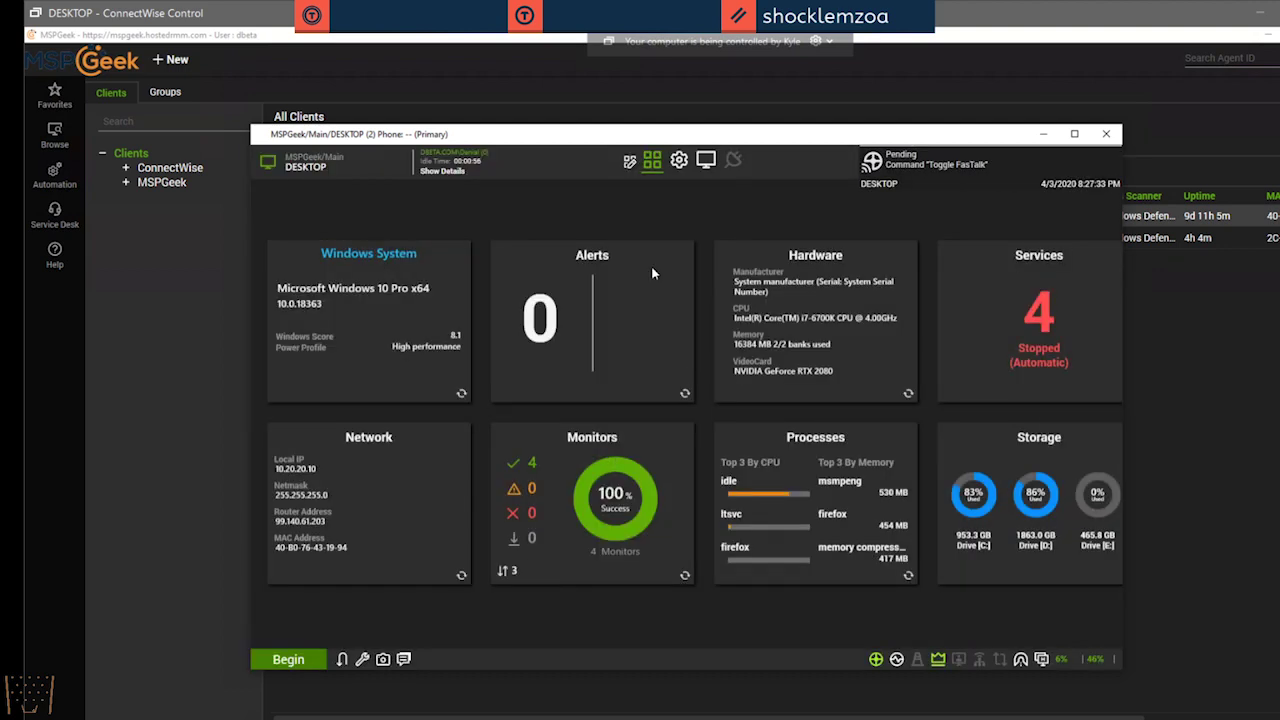
{"action": "left_click", "coordinate": [680, 168]}
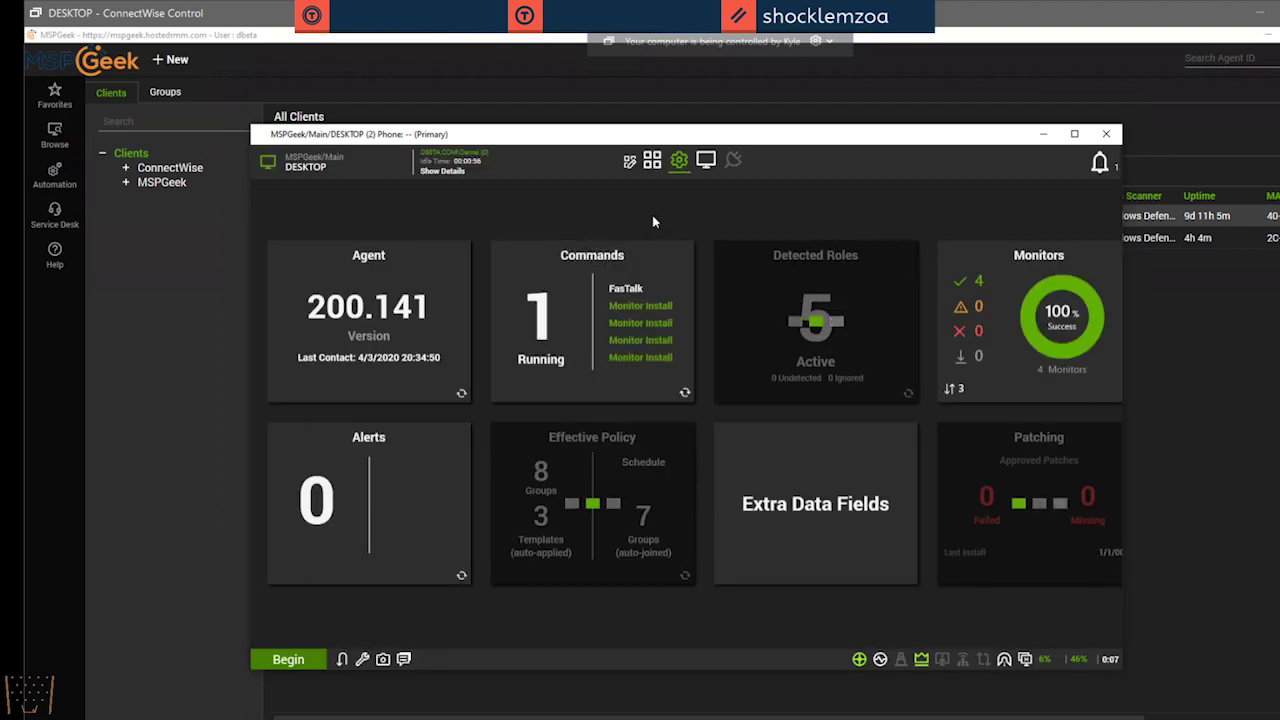
{"action": "left_click", "coordinate": [705, 163]}
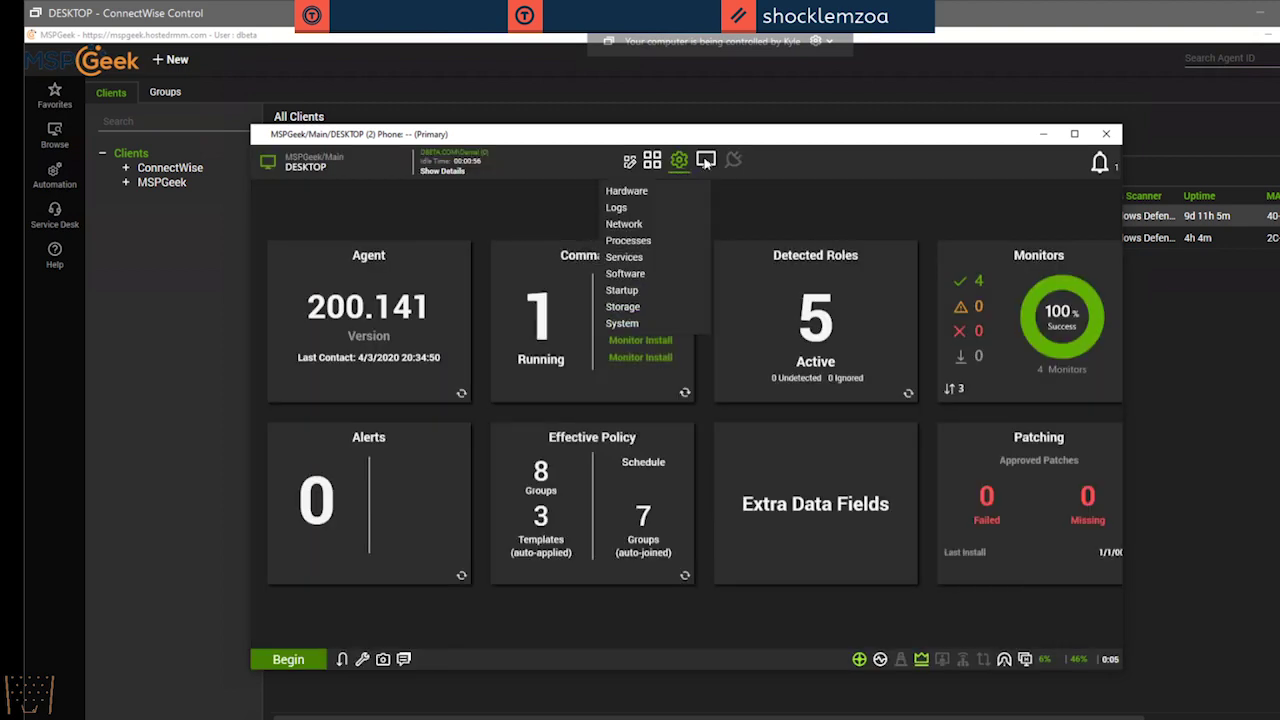
{"action": "left_click", "coordinate": [645, 275]}
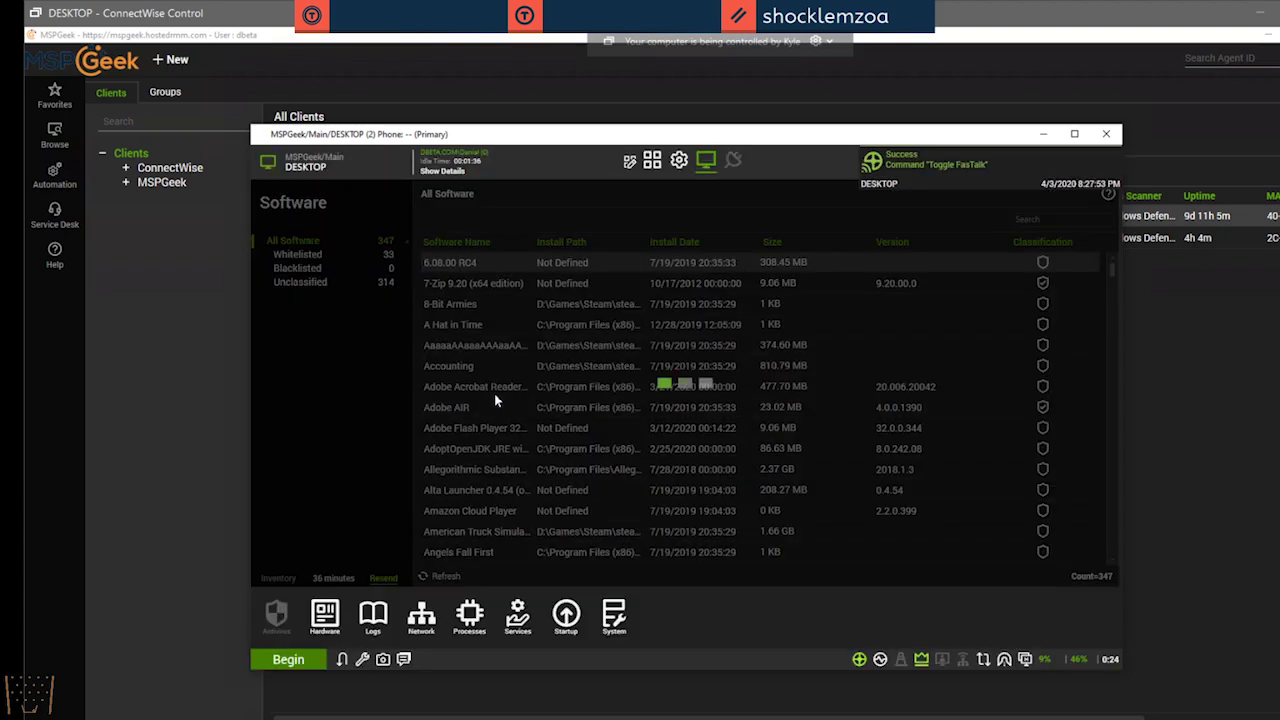
Scroll DESKTOP's All Software list to the bottom to find Zoom 4.6
{"action": "scroll", "coordinate": [494, 396], "scroll_direction": "down", "scroll_amount": 20}
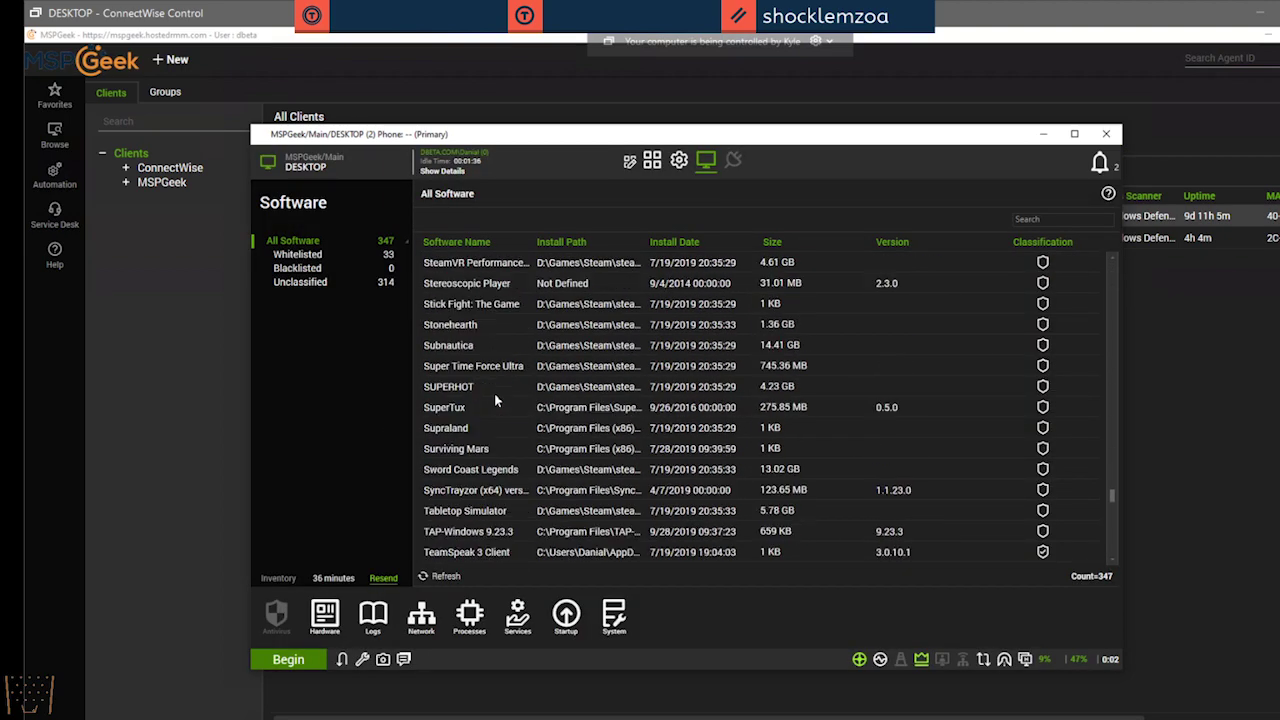
{"action": "scroll", "coordinate": [494, 396], "scroll_direction": "up", "scroll_amount": 5}
{"action": "scroll", "coordinate": [495, 397], "scroll_direction": "down", "scroll_amount": 5}
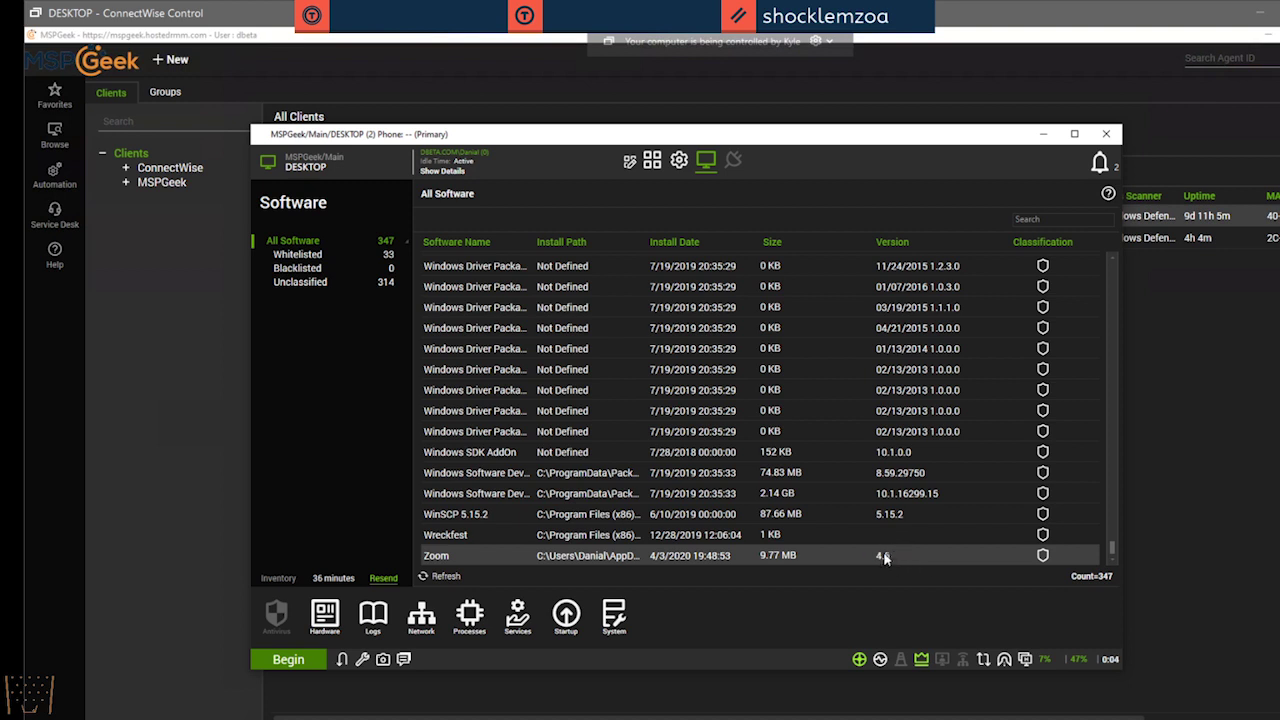
Close the DESKTOP window and open Automation > Searches > View Searches
{"action": "left_click", "coordinate": [186, 340]}
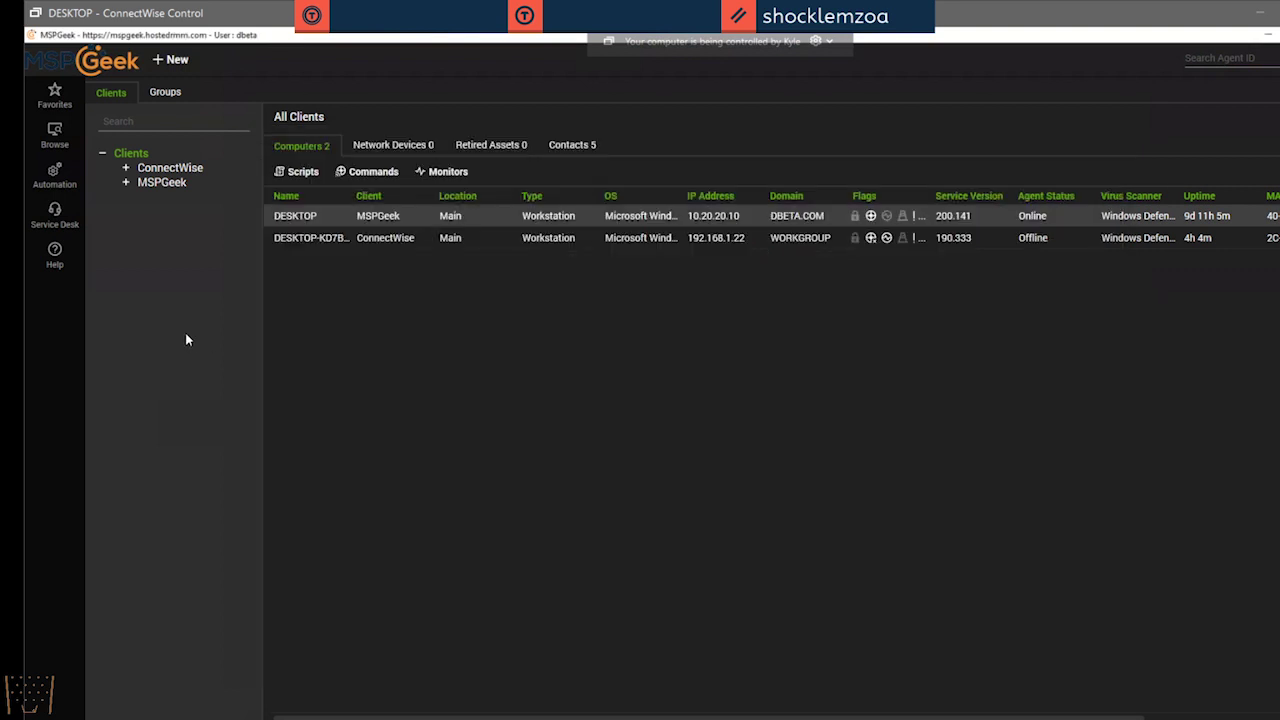
{"action": "left_click", "coordinate": [64, 186]}
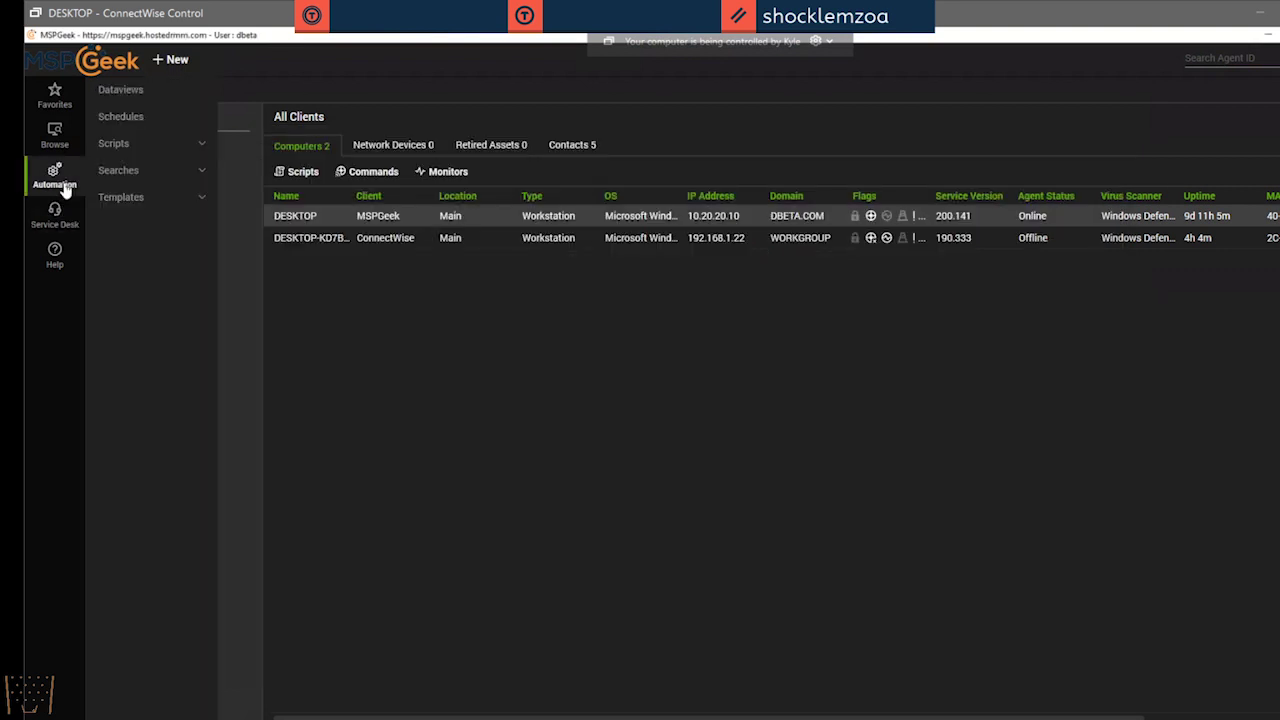
{"action": "left_click", "coordinate": [120, 172]}
{"action": "left_click", "coordinate": [148, 229]}
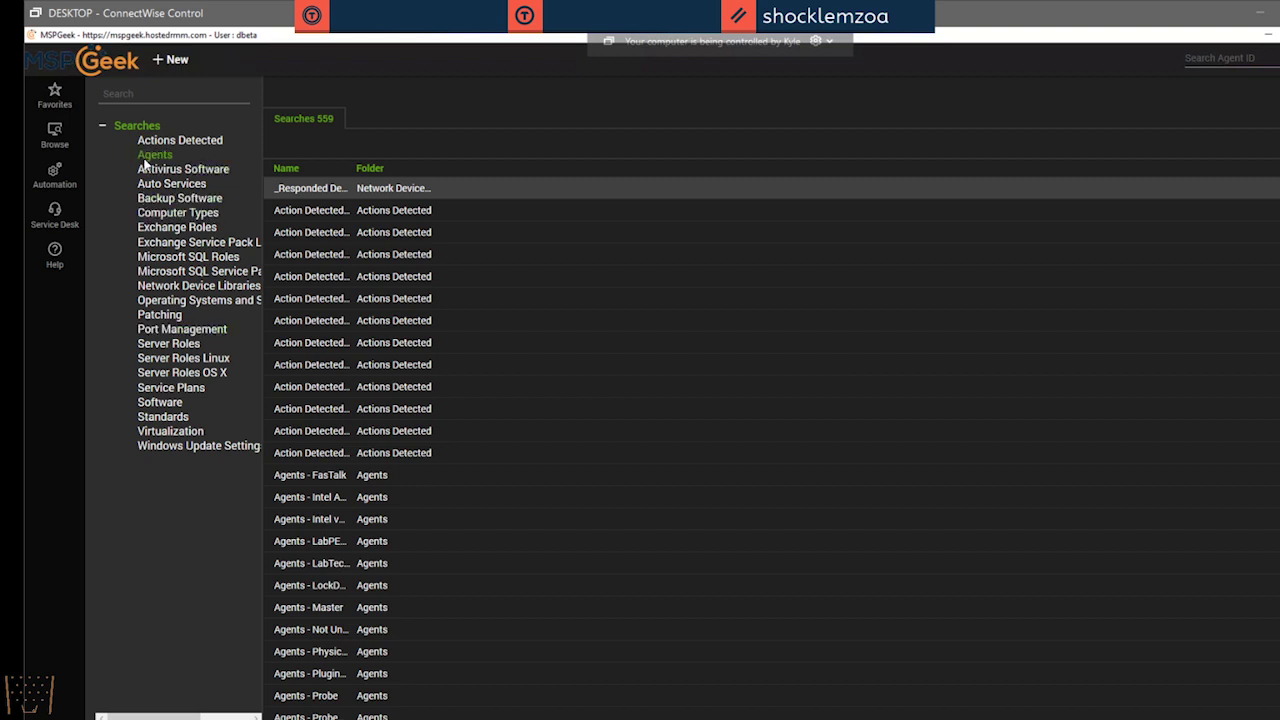
Explore the Searches tree's context menu and the available new-item options
{"action": "right_click", "coordinate": [150, 128]}
{"action": "left_click", "coordinate": [160, 140]}
{"action": "left_click", "coordinate": [169, 62]}
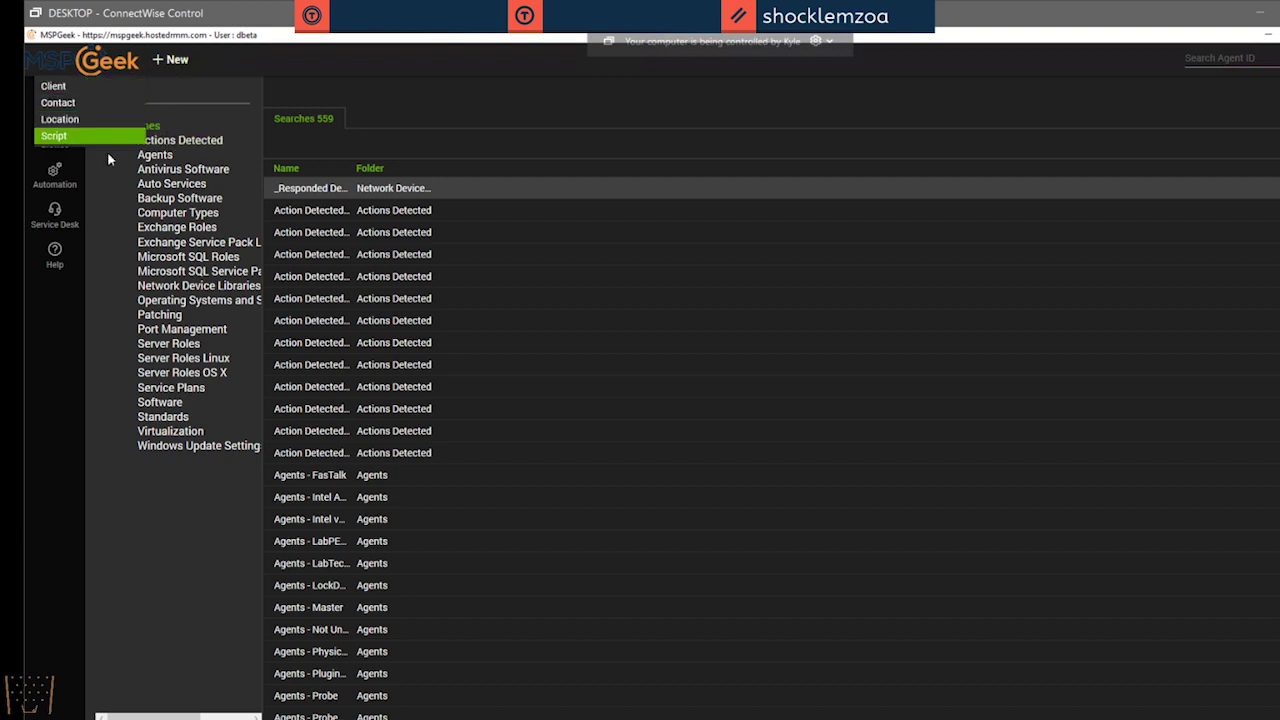
{"action": "right_click", "coordinate": [155, 307]}
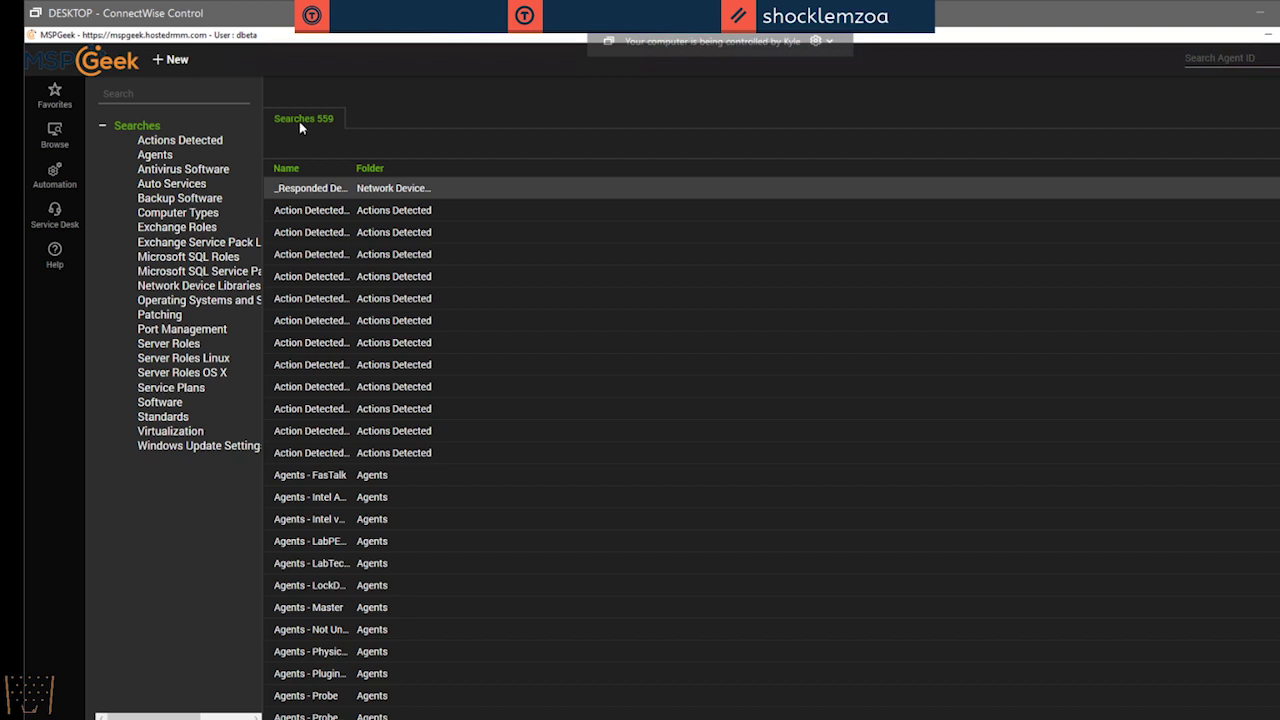
{"action": "double_click", "coordinate": [318, 564]}
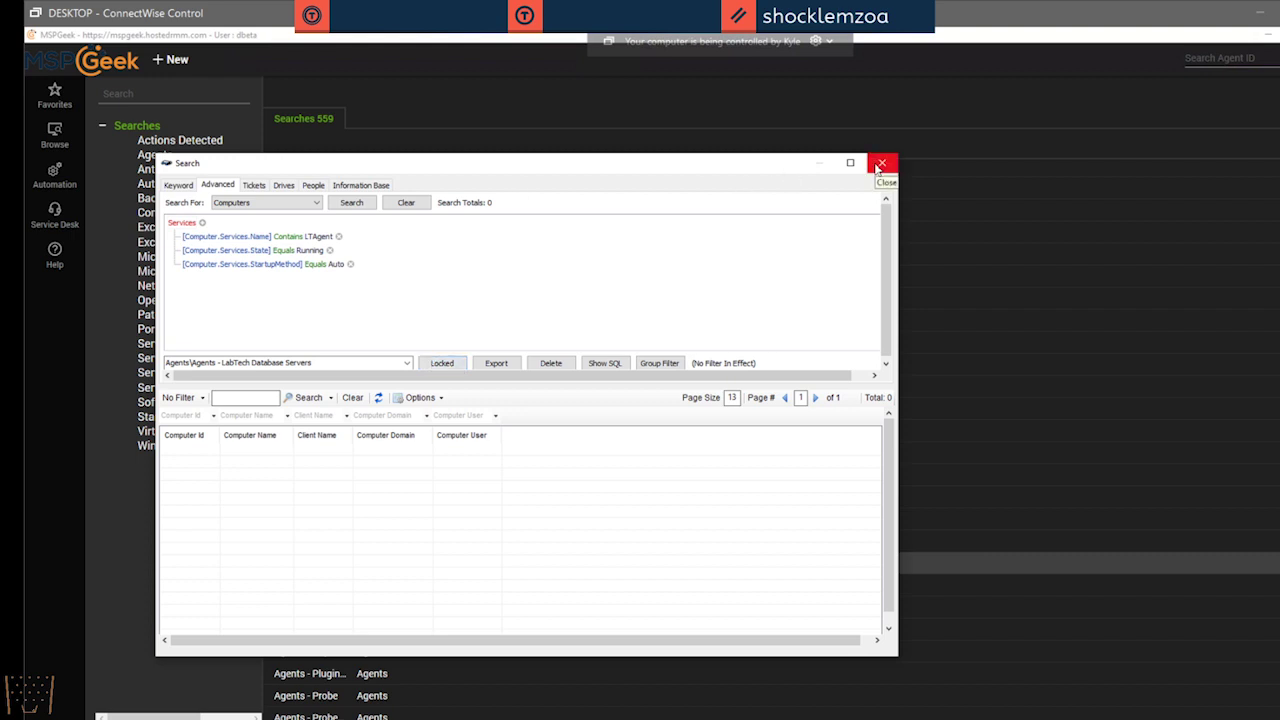
{"action": "left_click", "coordinate": [880, 163]}
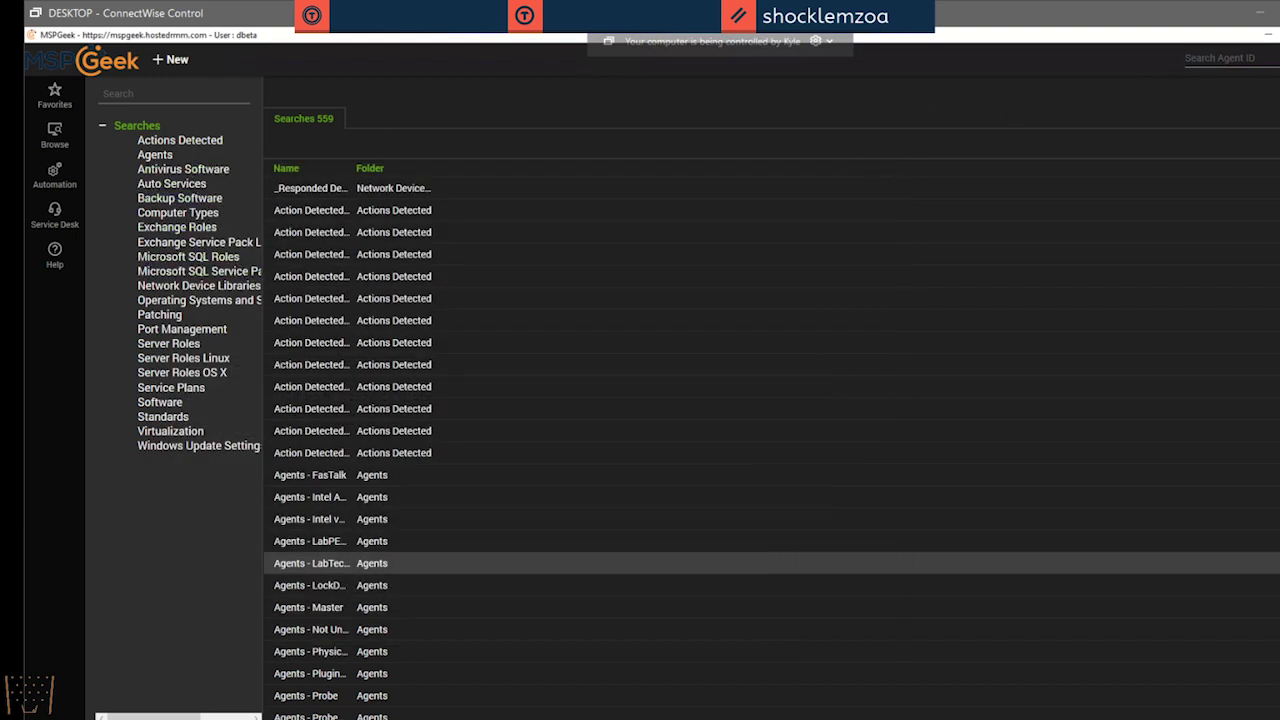
Reload the system cache from the dbeta user menu
{"action": "left_click", "coordinate": [1254, 100]}
{"action": "left_click", "coordinate": [1275, 55]}
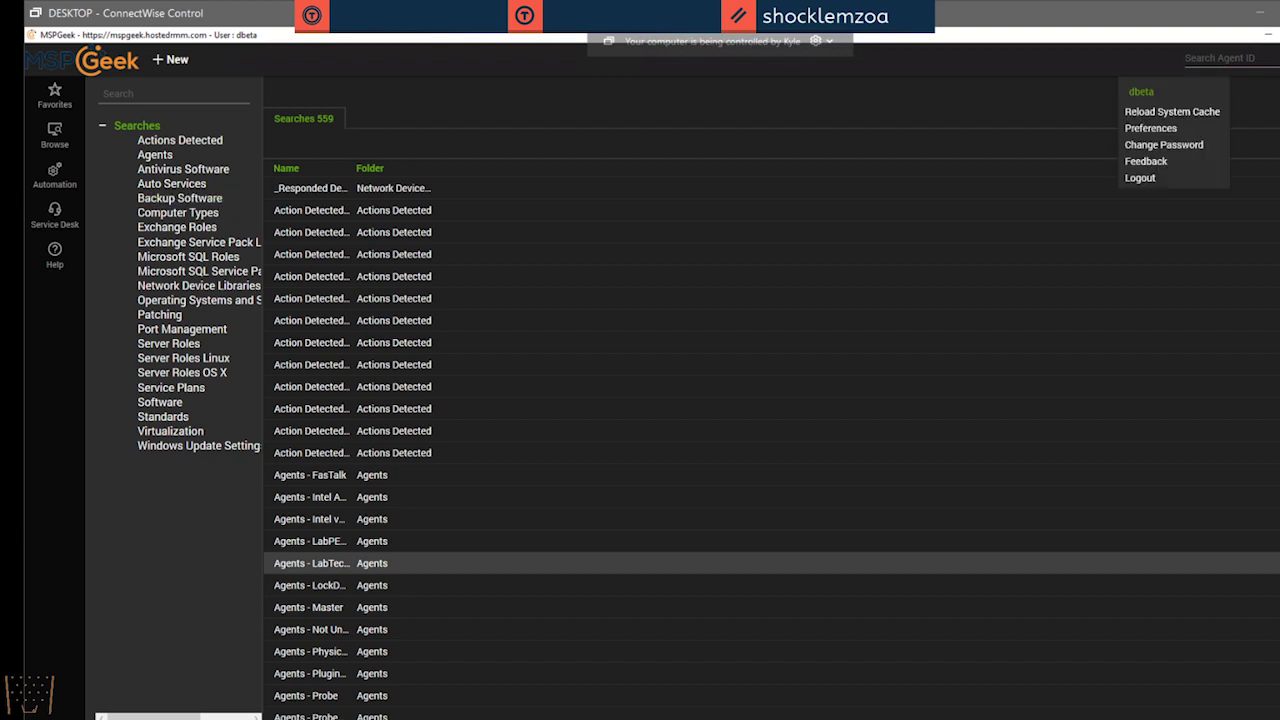
{"action": "left_click", "coordinate": [1155, 111]}
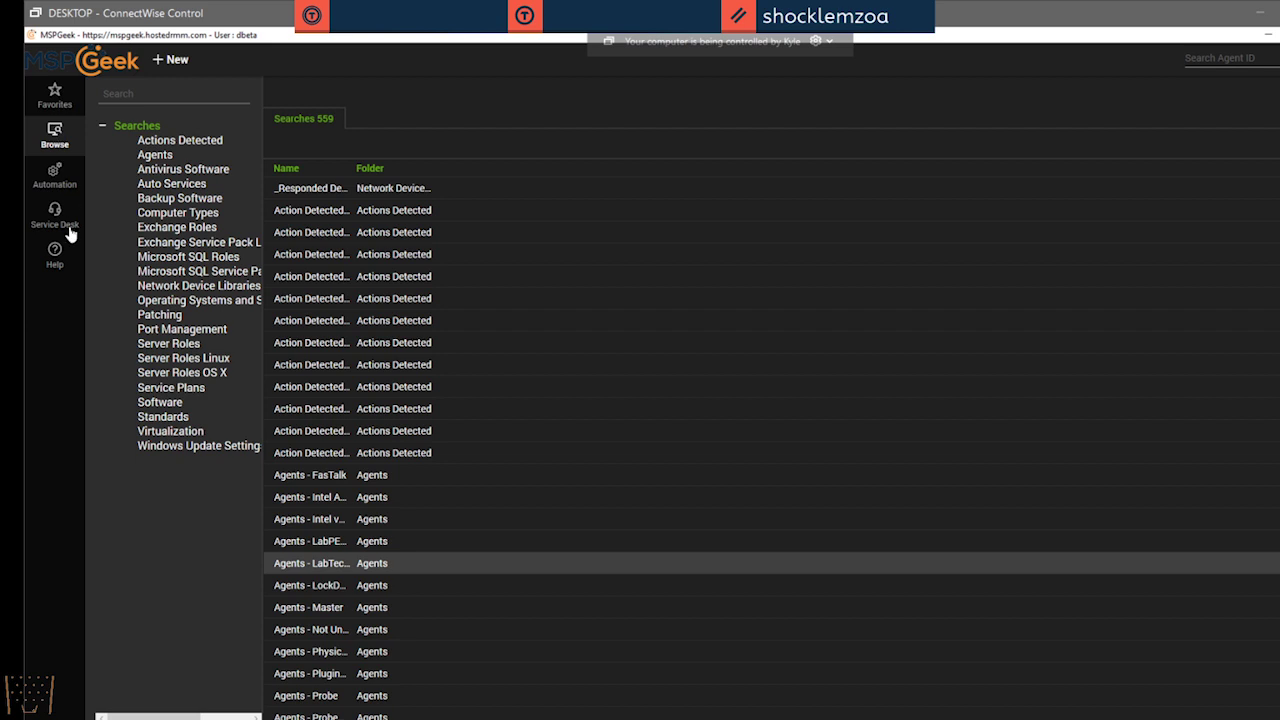
Return to the saved searches list, then close the Control Center with Alt+F4
{"action": "left_click", "coordinate": [58, 180]}
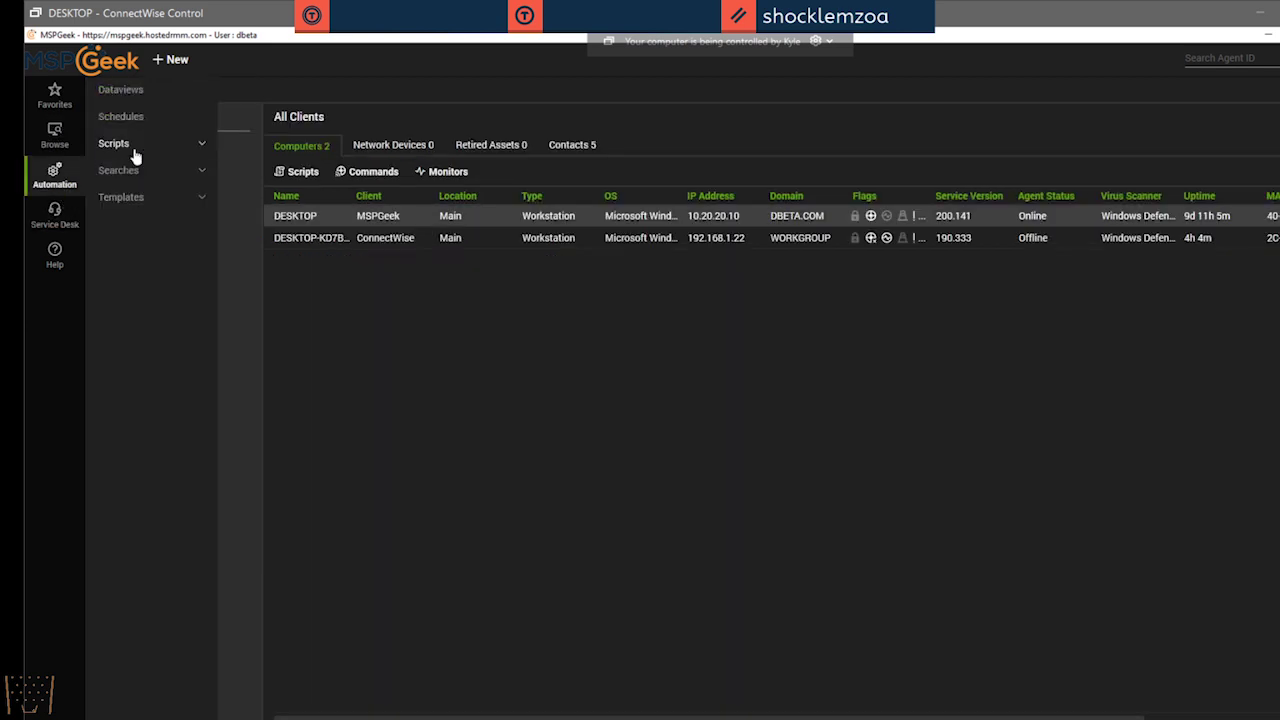
{"action": "left_click", "coordinate": [125, 145]}
{"action": "left_click", "coordinate": [129, 225]}
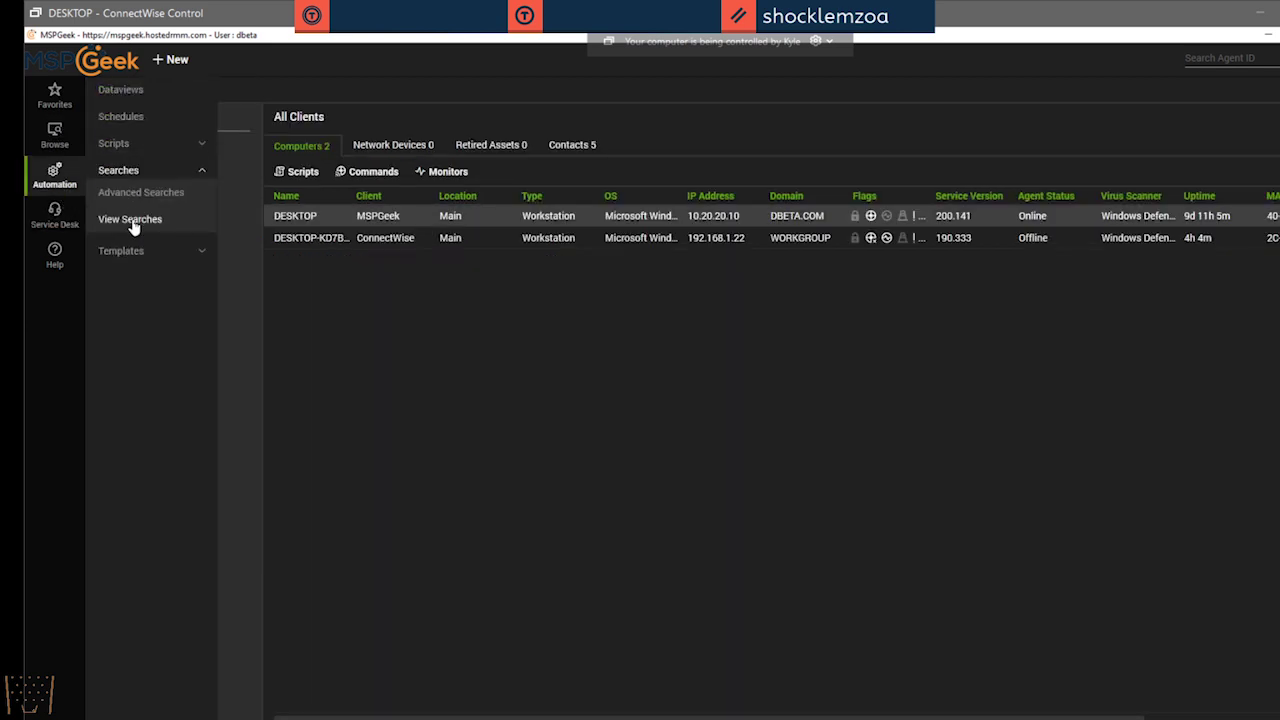
{"action": "left_click", "coordinate": [131, 220]}
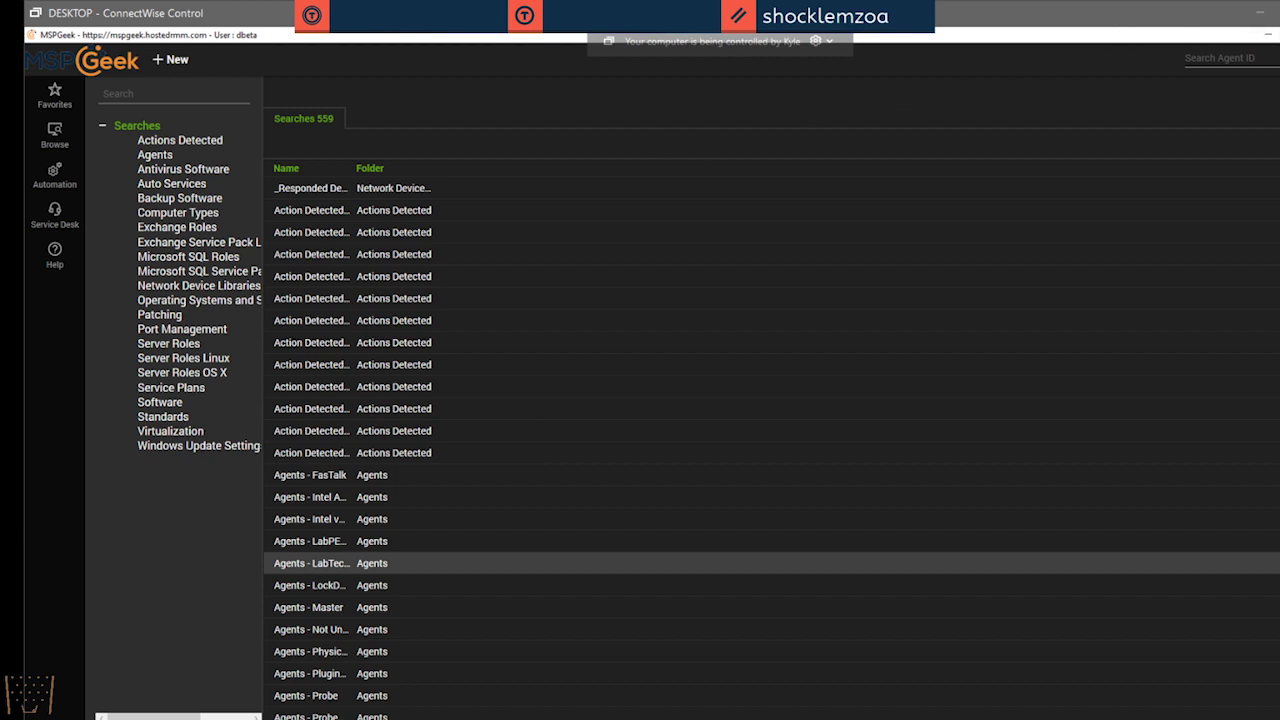
{"action": "key", "text": "alt+F4"}
Confirm closing the Control Center and minimize Firefox to show the desktop
{"action": "left_click", "coordinate": [727, 437]}
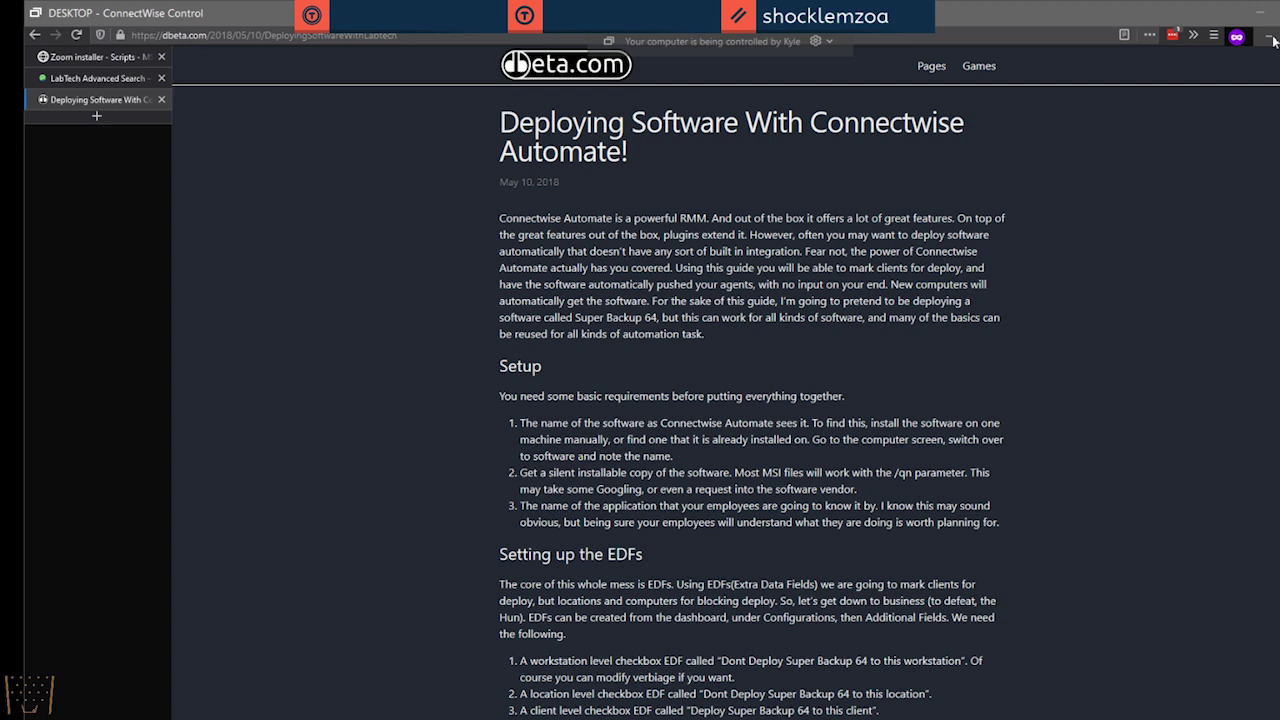
{"action": "left_click", "coordinate": [1272, 39]}
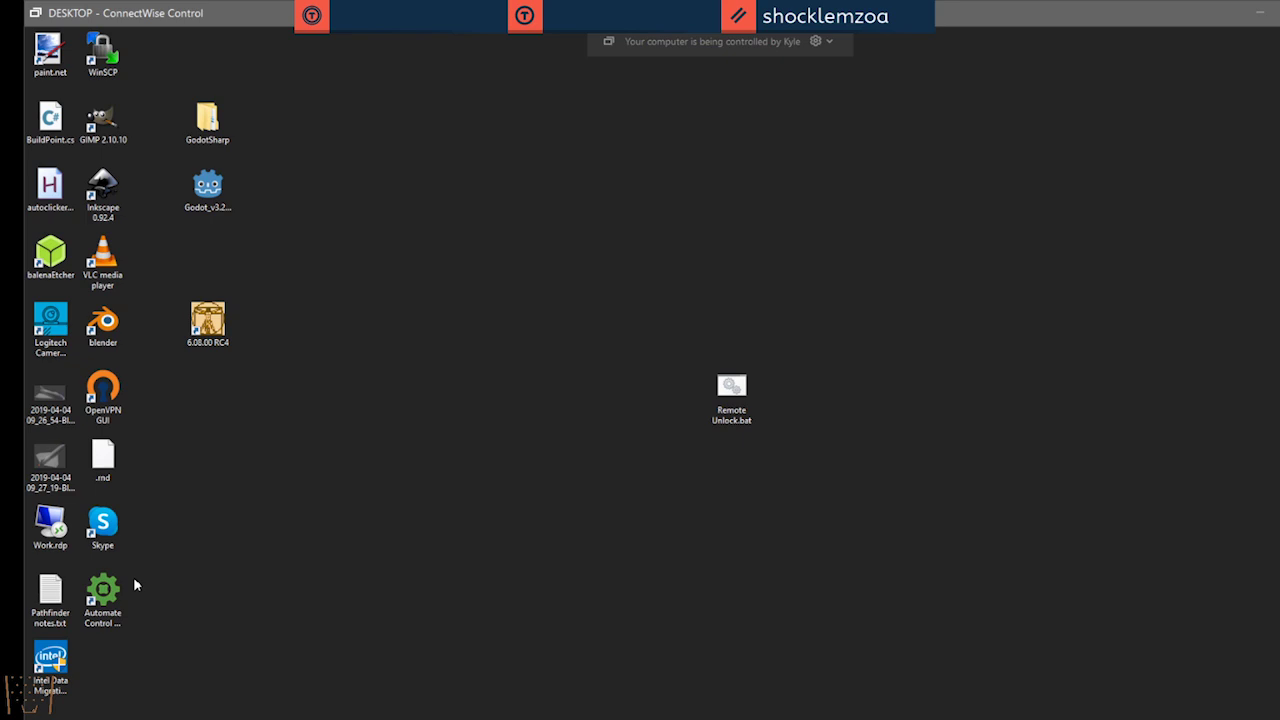
Relaunch the Automate Control Center and sign in with saved credentials and the MFA code
{"action": "double_click", "coordinate": [112, 597]}
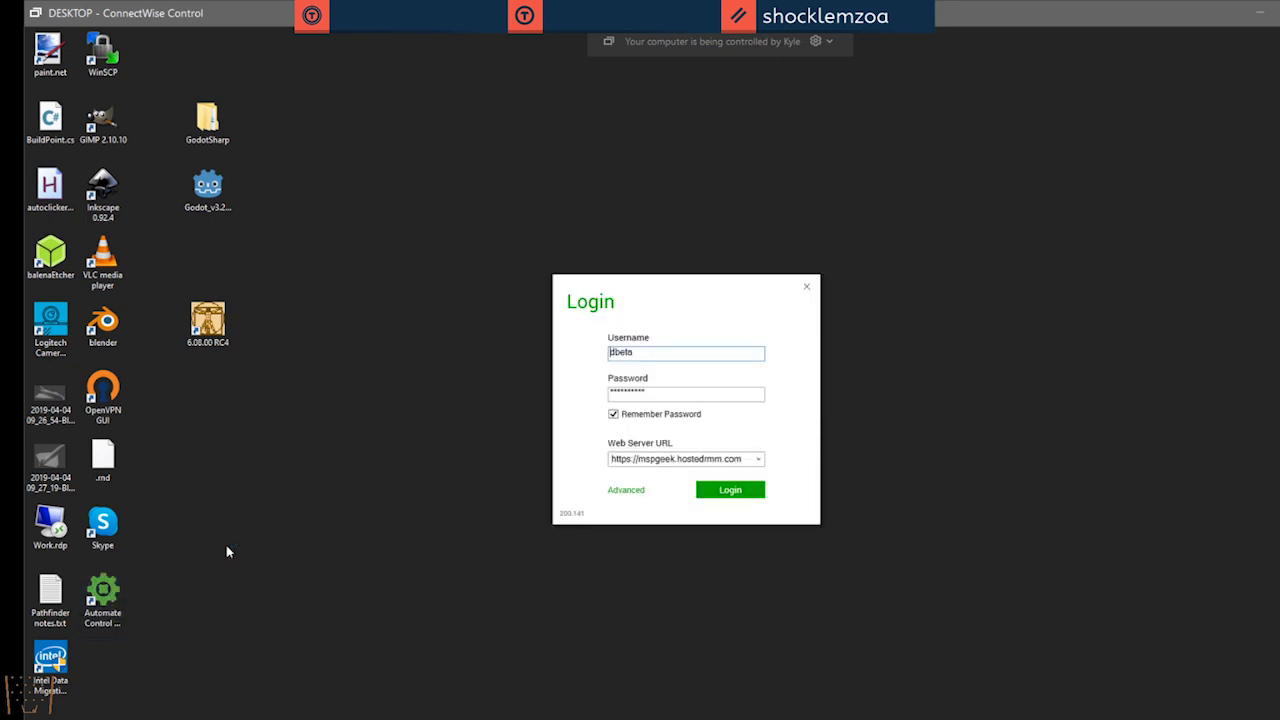
{"action": "left_click", "coordinate": [712, 490]}
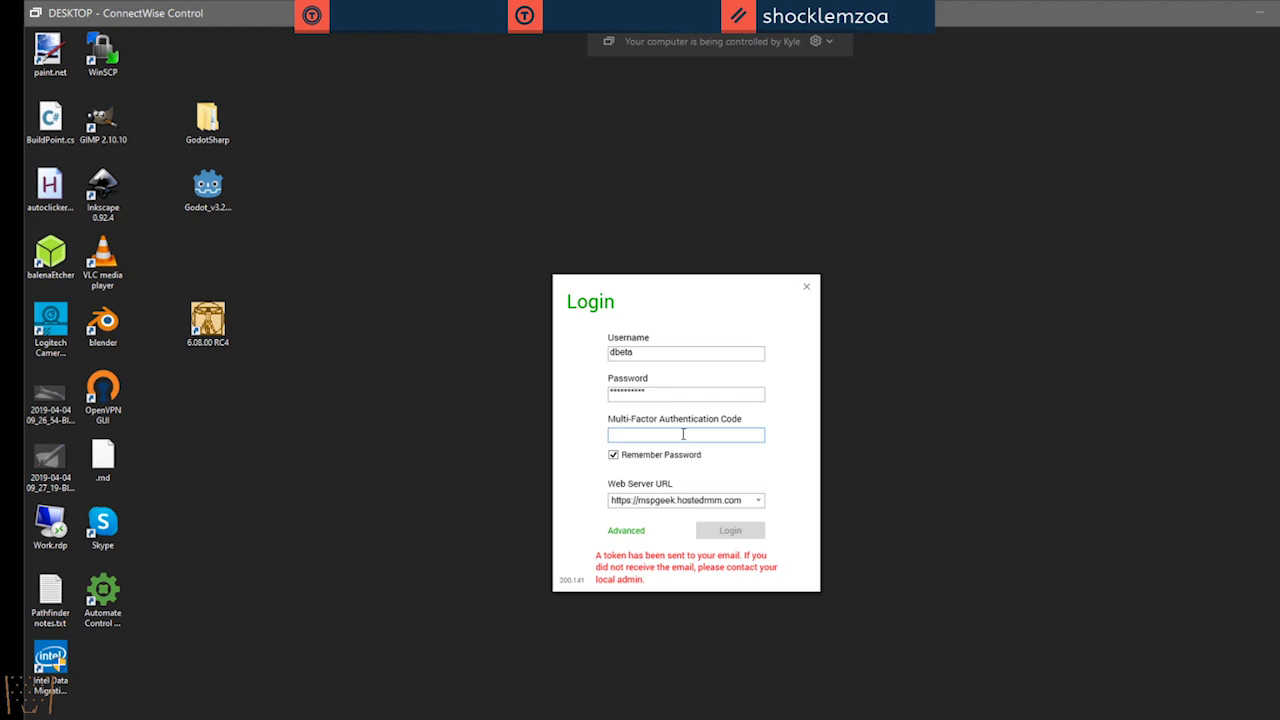
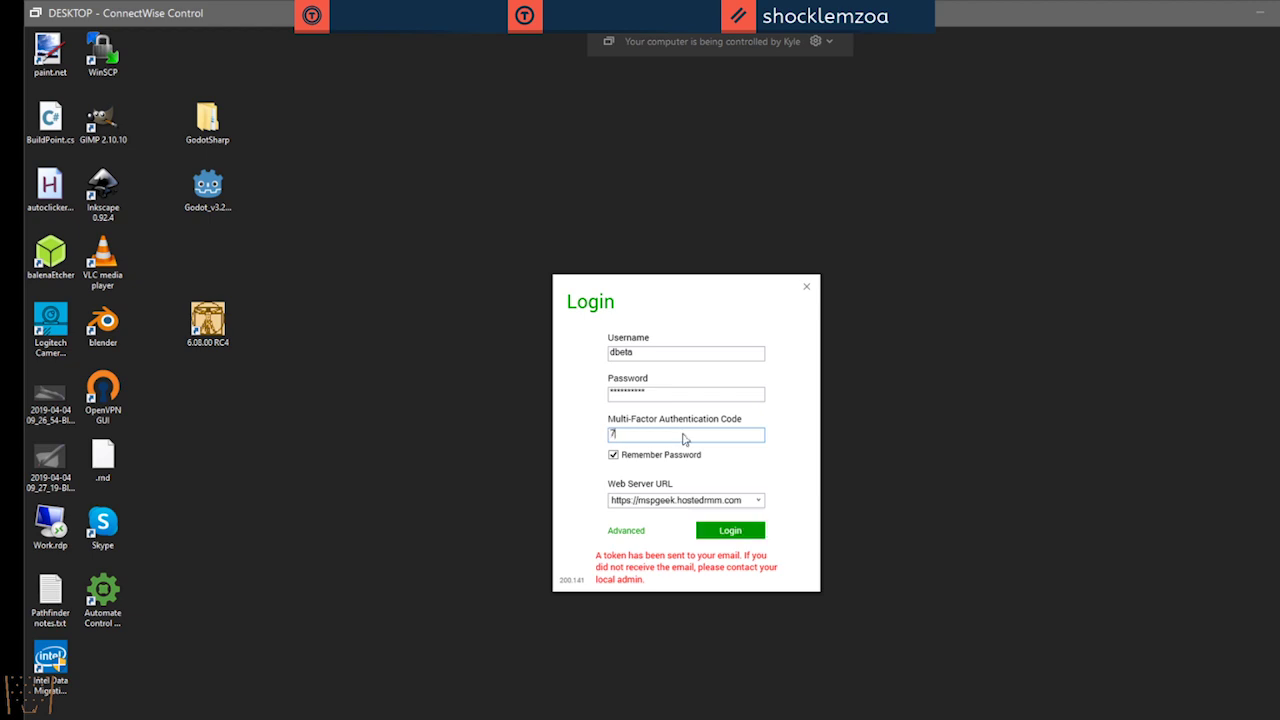
{"action": "key", "text": "Return"}
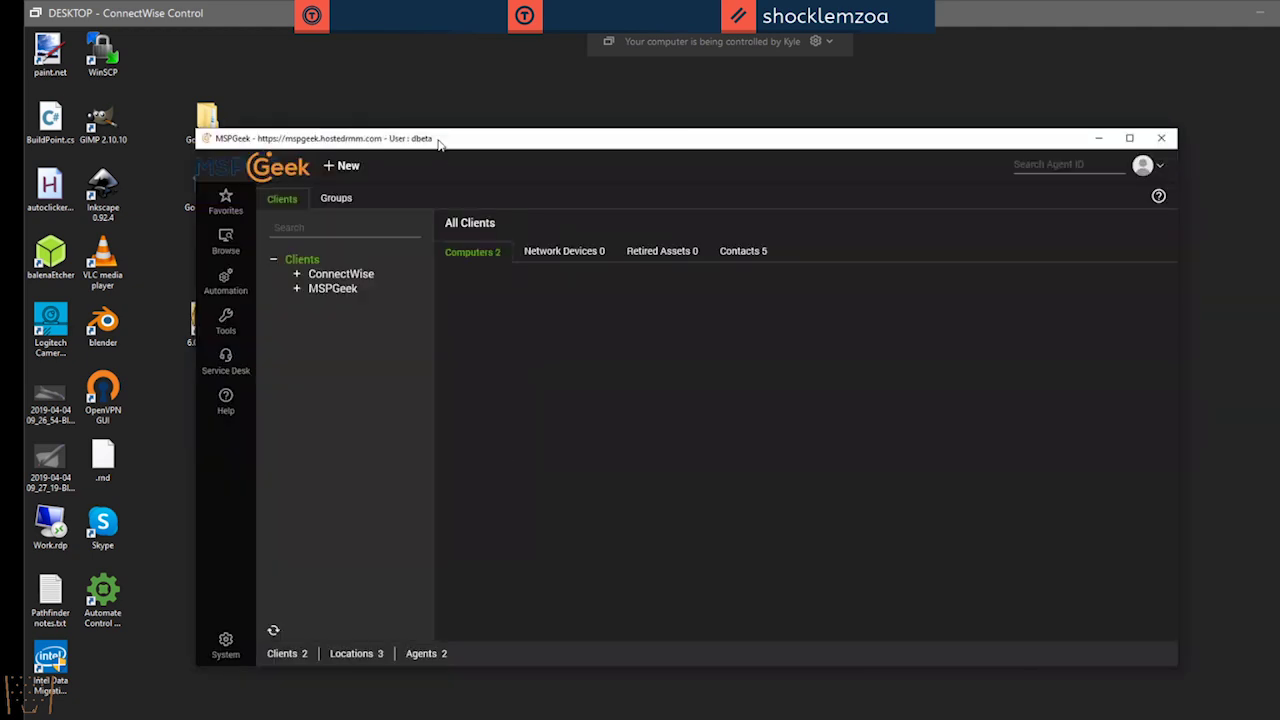
Maximize the Control Center and open the full list of saved searches
{"action": "double_click", "coordinate": [438, 142]}
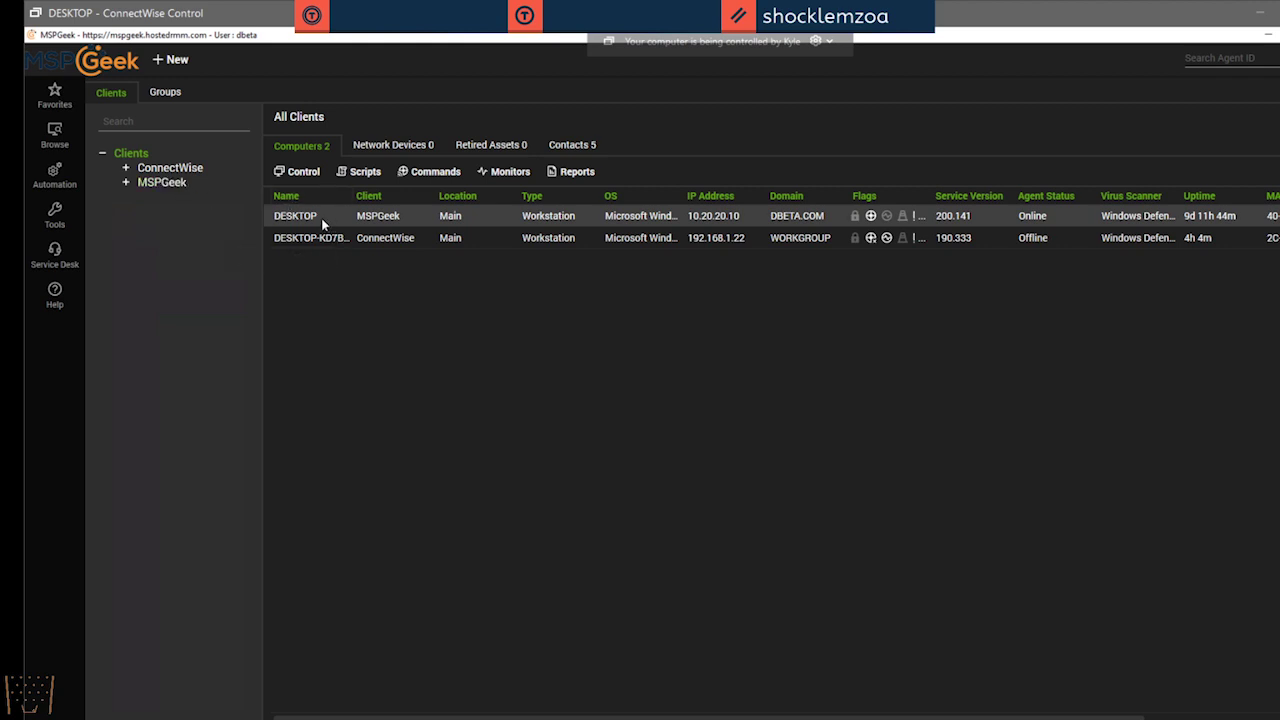
{"action": "left_click", "coordinate": [54, 175]}
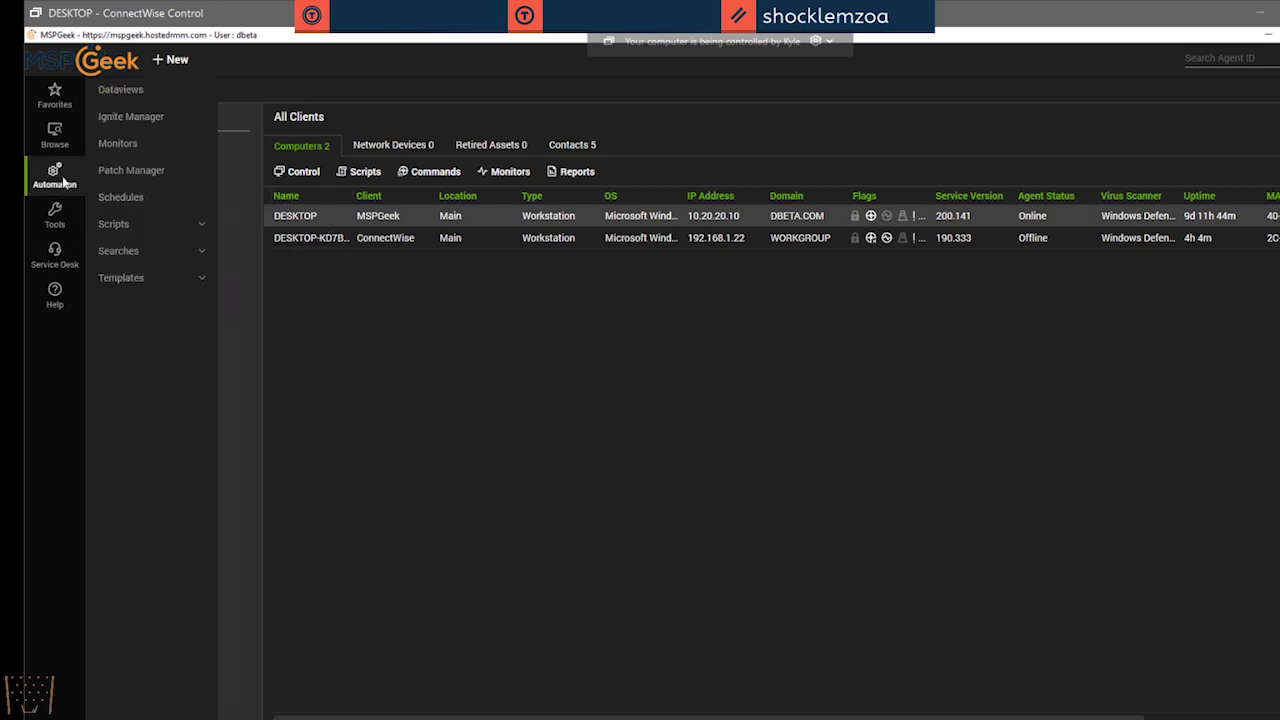
{"action": "left_click", "coordinate": [142, 256]}
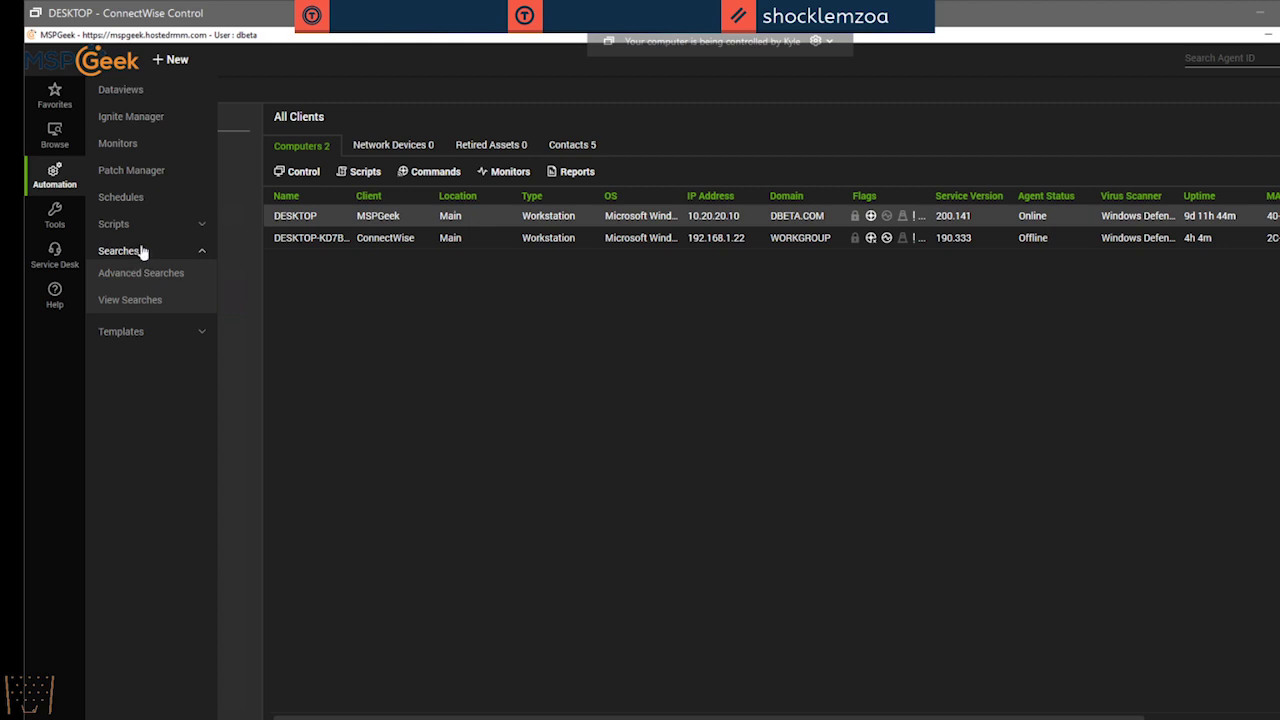
{"action": "left_click", "coordinate": [141, 230]}
{"action": "left_click", "coordinate": [140, 310]}
{"action": "left_click", "coordinate": [139, 302]}
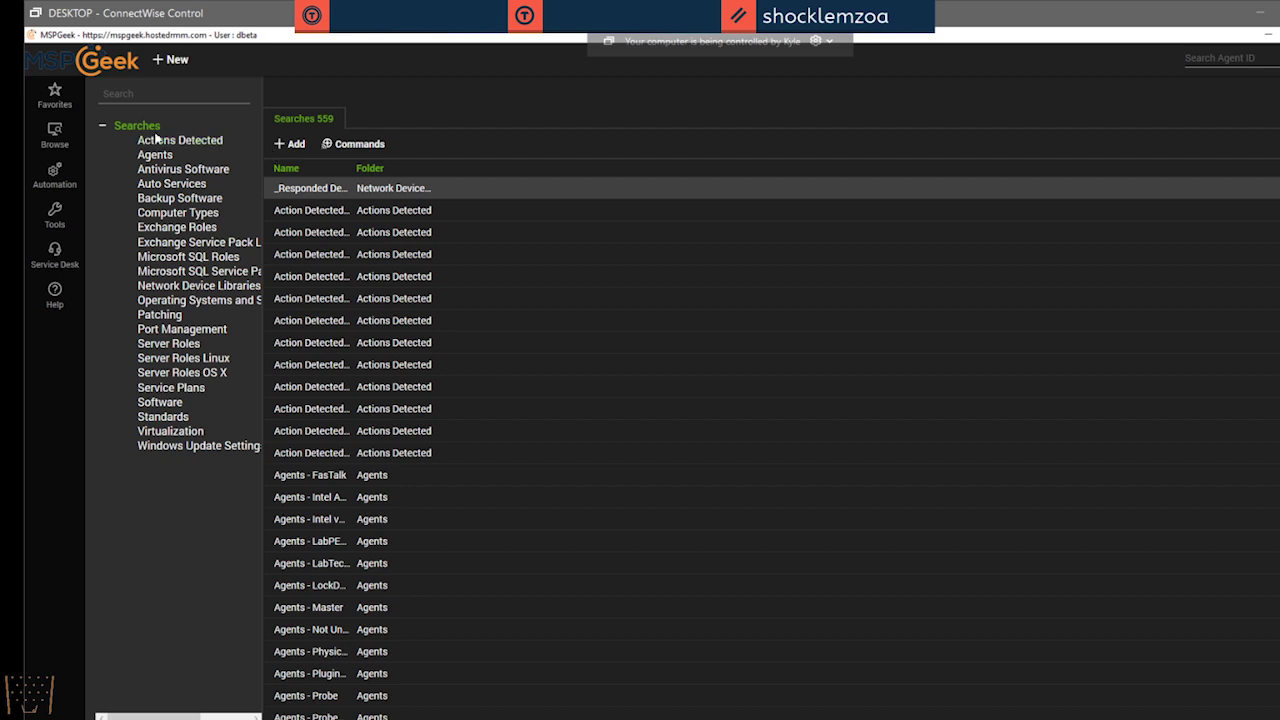
Create a new folder under the Searches root of the tree
{"action": "right_click", "coordinate": [156, 137]}
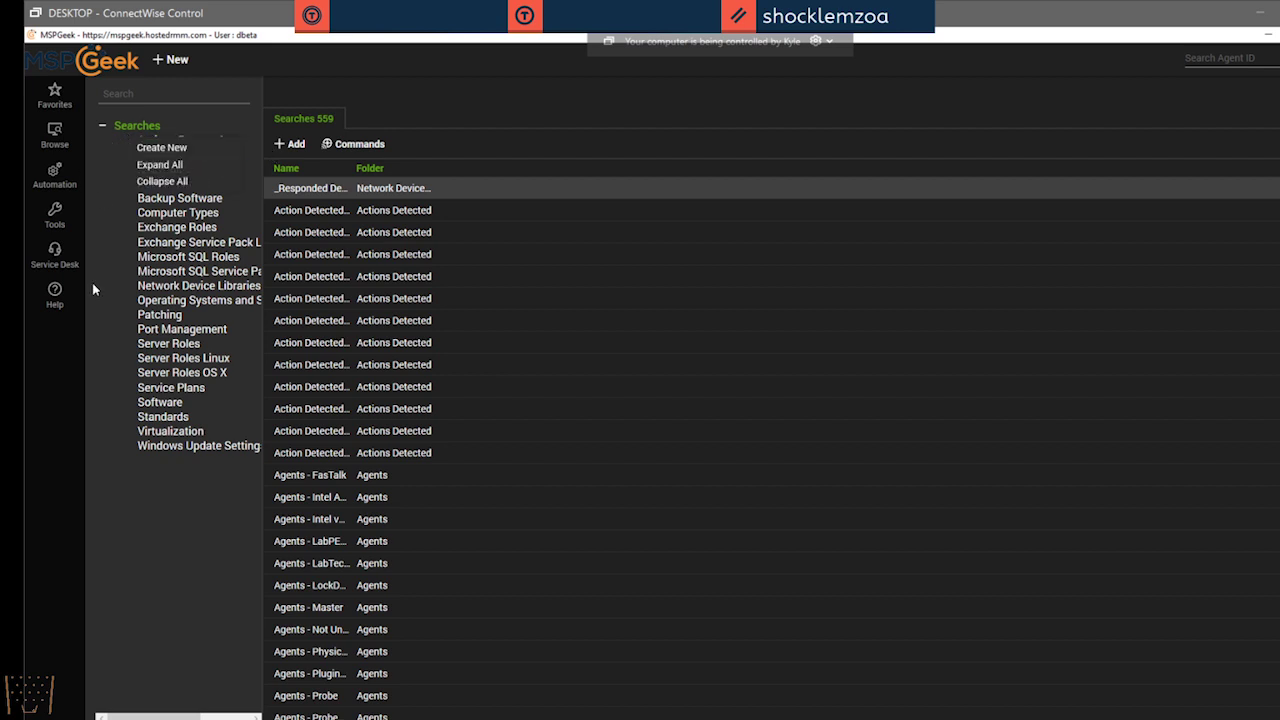
{"action": "left_click", "coordinate": [58, 214]}
{"action": "left_click", "coordinate": [57, 180]}
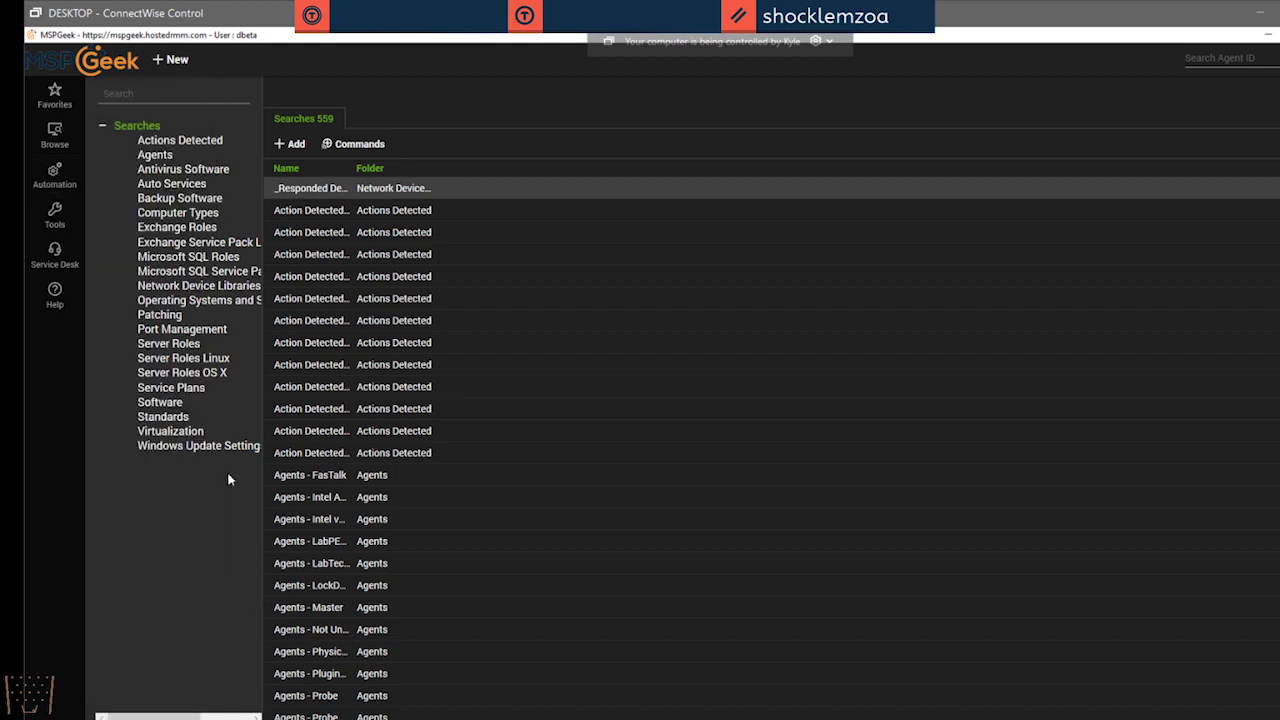
{"action": "right_click", "coordinate": [137, 127]}
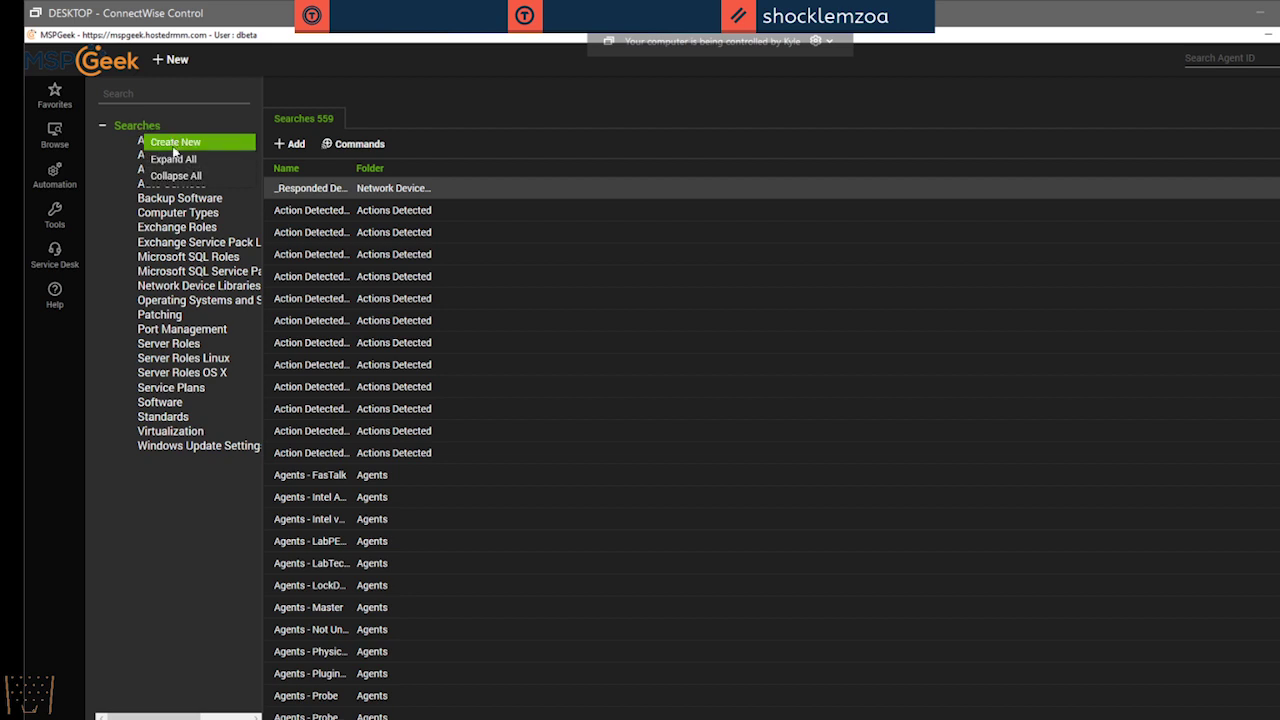
{"action": "left_click", "coordinate": [172, 140]}
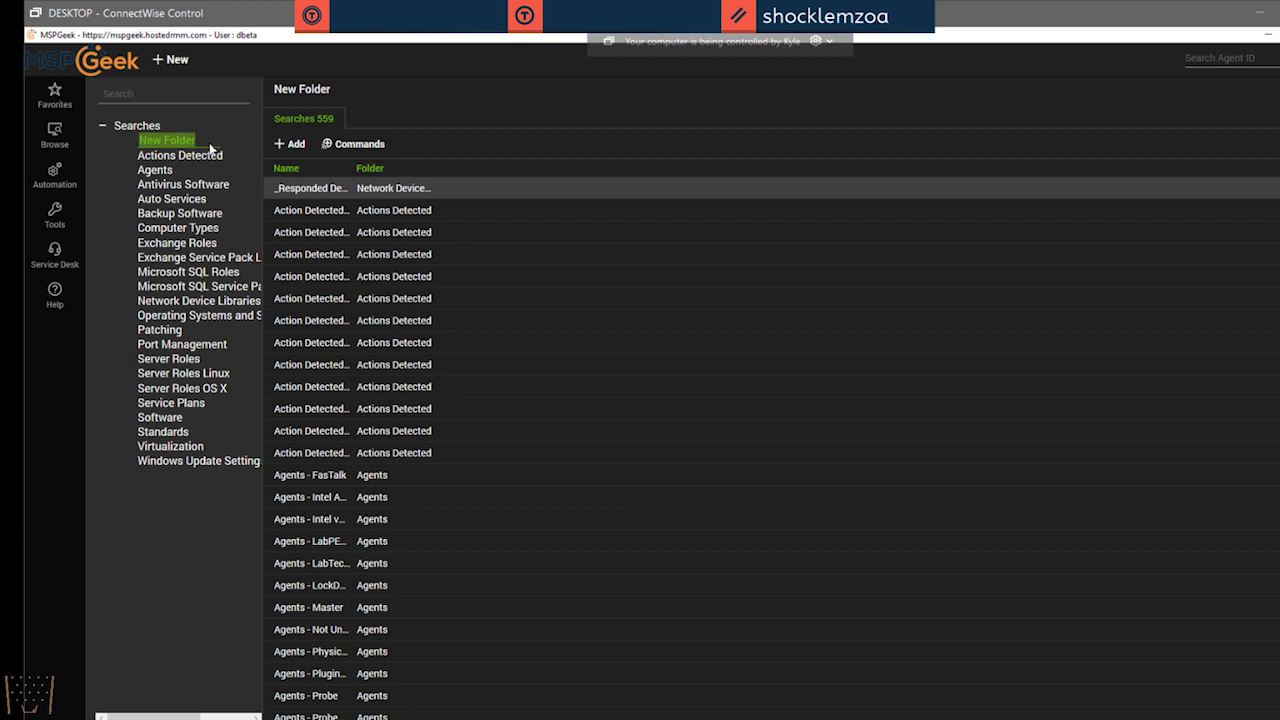
Name the new folder 'MSP - Software' and select it
{"action": "type", "text": "MSP"}
{"action": "type", "text": "- Software"}
{"action": "key", "text": "Return"}
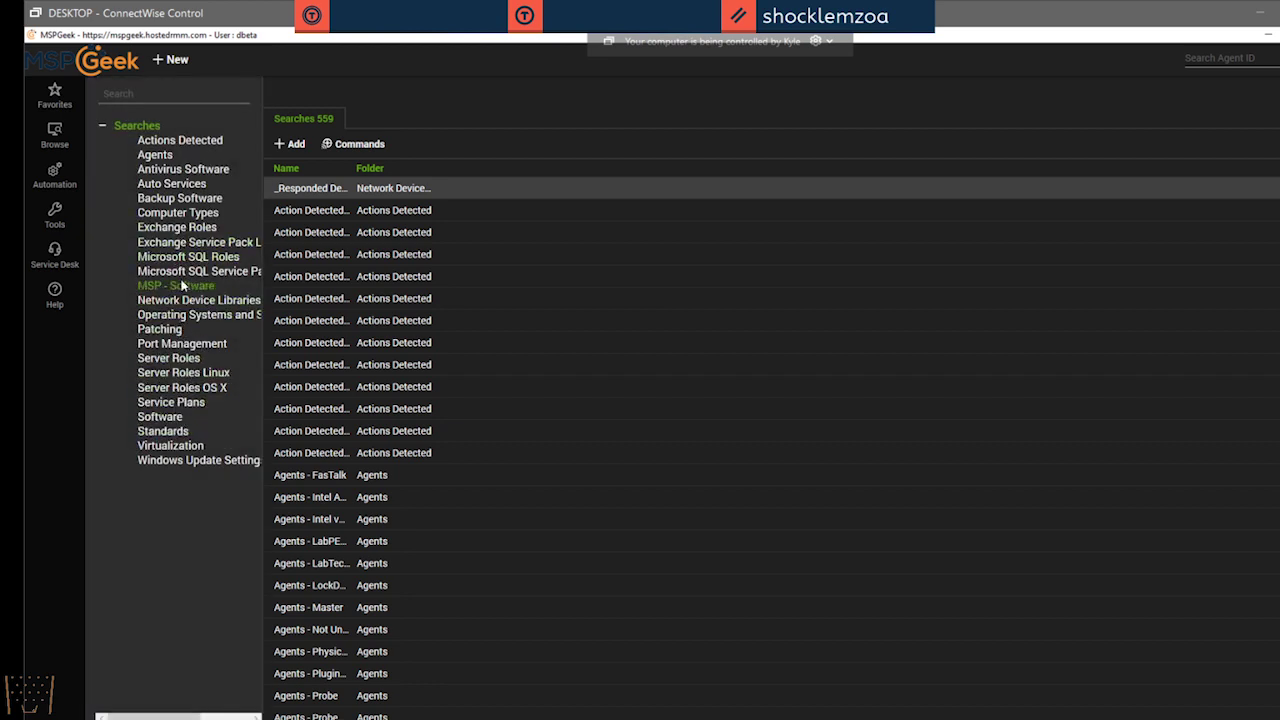
{"action": "left_click", "coordinate": [183, 287]}
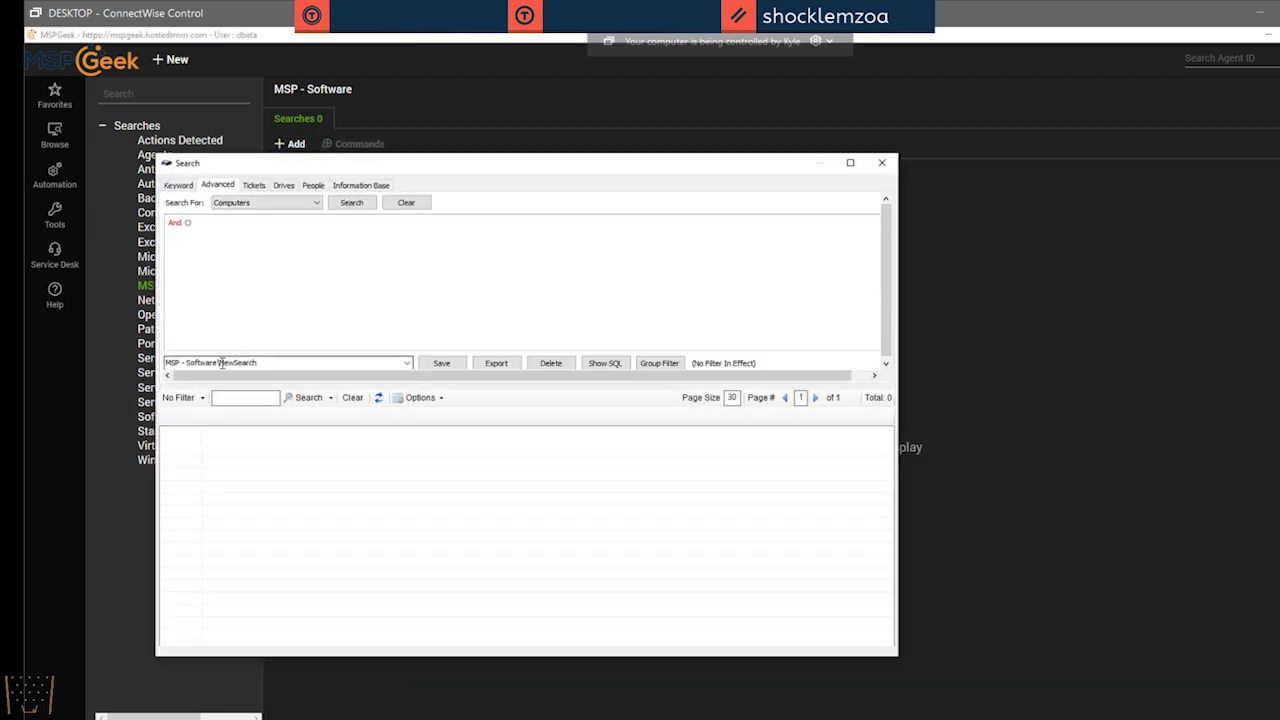
Rename the new search from NewSearch to 'MSP - Zoom Installed By User'
{"action": "left_click", "coordinate": [221, 364]}
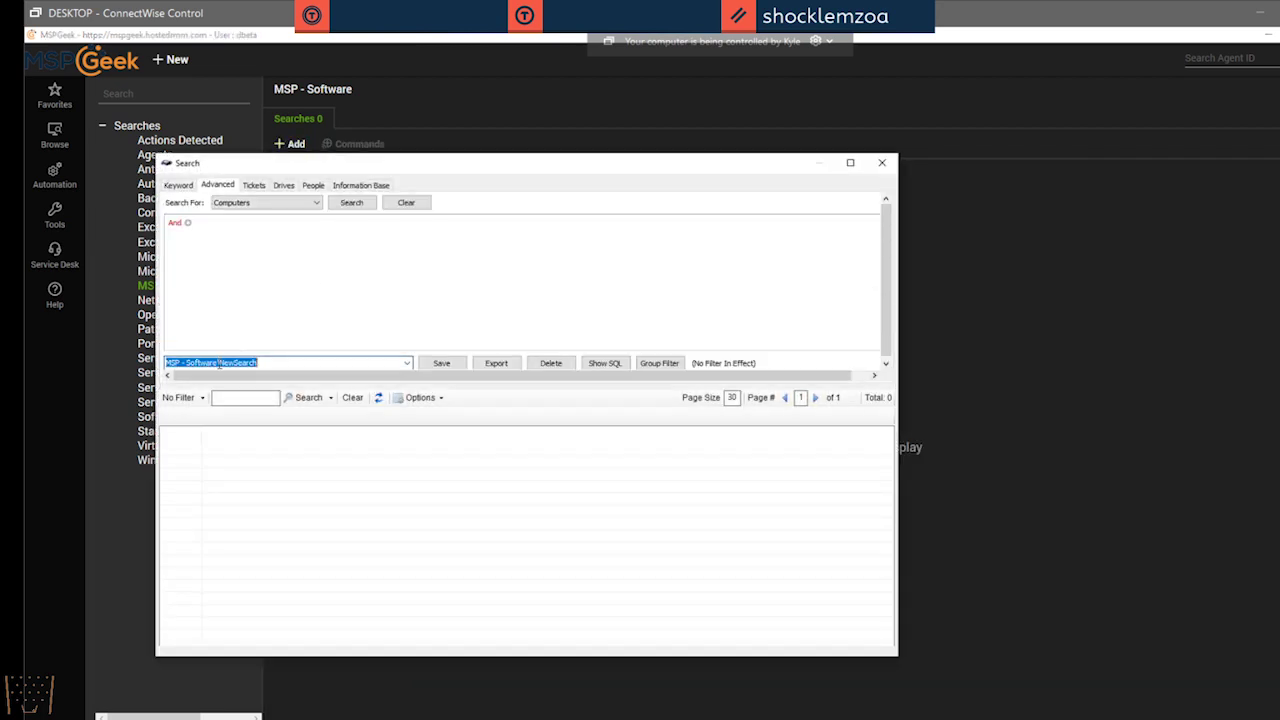
{"action": "left_click_drag", "start_coordinate": [220, 363], "coordinate": [411, 390]}
{"action": "type", "text": "MSP - "}
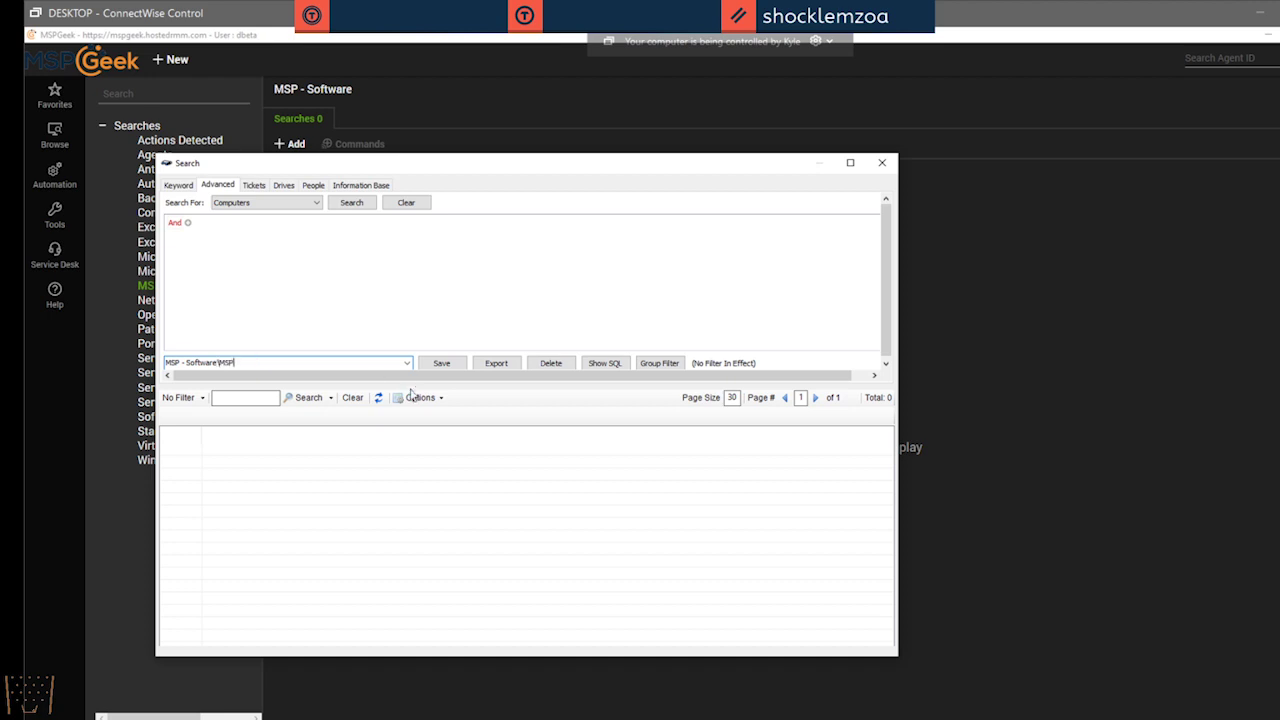
{"action": "type", "text": "Zoom Installed By User"}
Bring up the search's And condition menu to browse match options
{"action": "left_click", "coordinate": [178, 225]}
{"action": "mouse_move", "coordinate": [183, 236]}
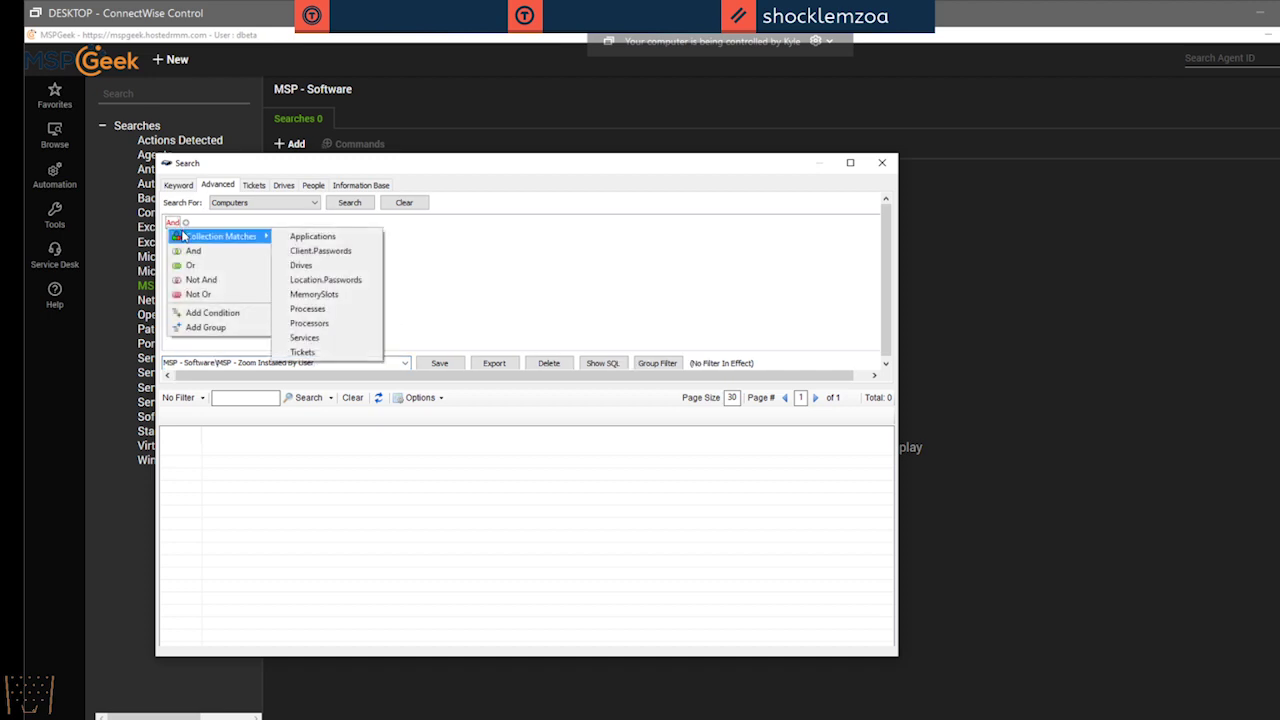
{"action": "left_click", "coordinate": [200, 221]}
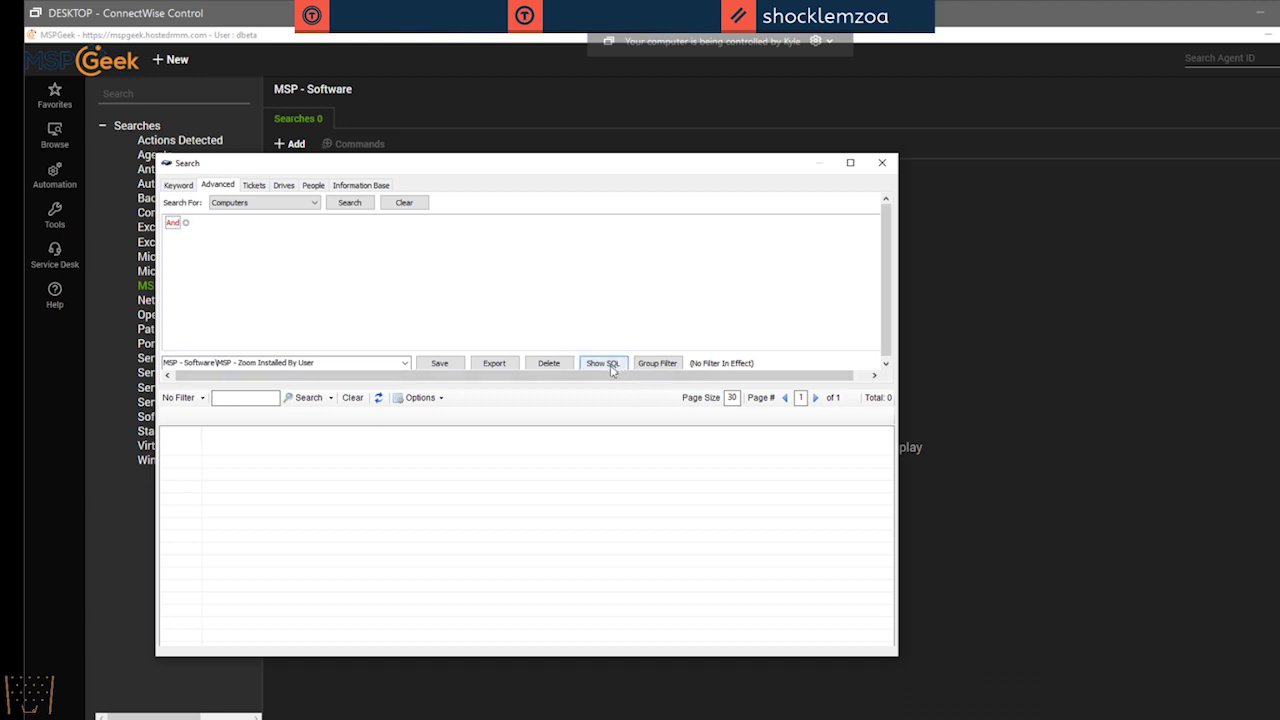
{"action": "left_click", "coordinate": [175, 224]}
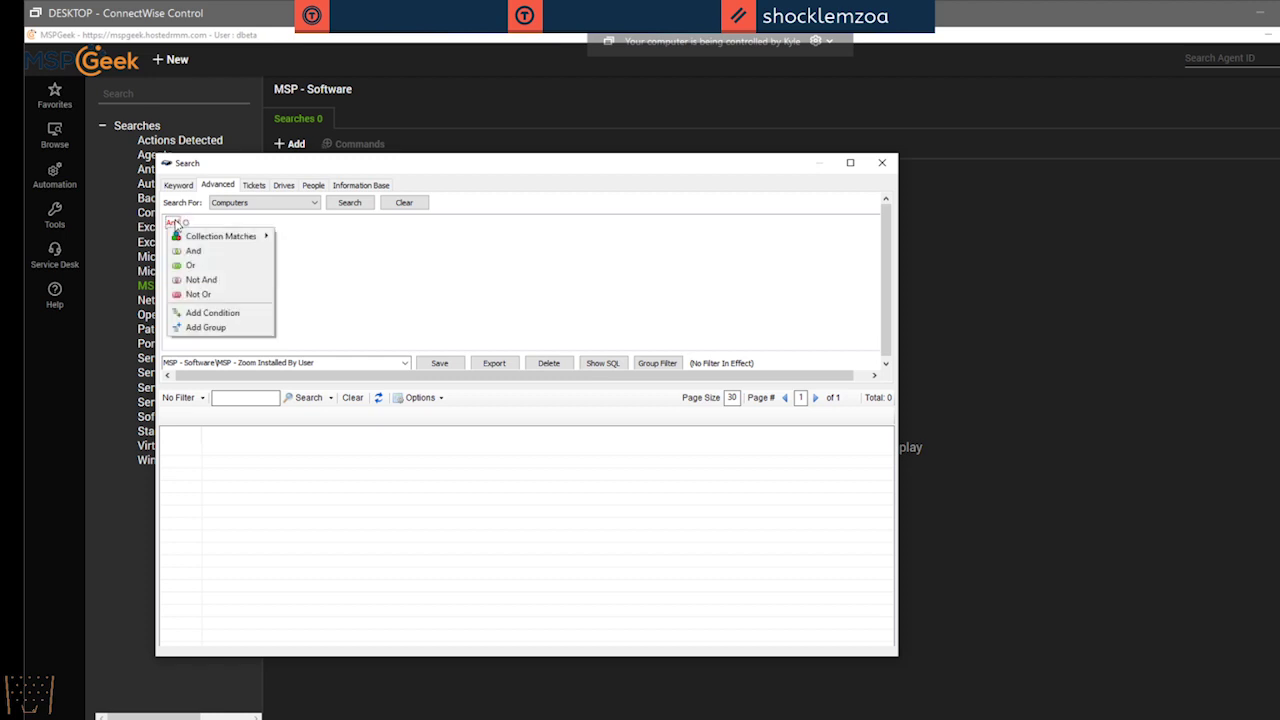
{"action": "mouse_move", "coordinate": [215, 236]}
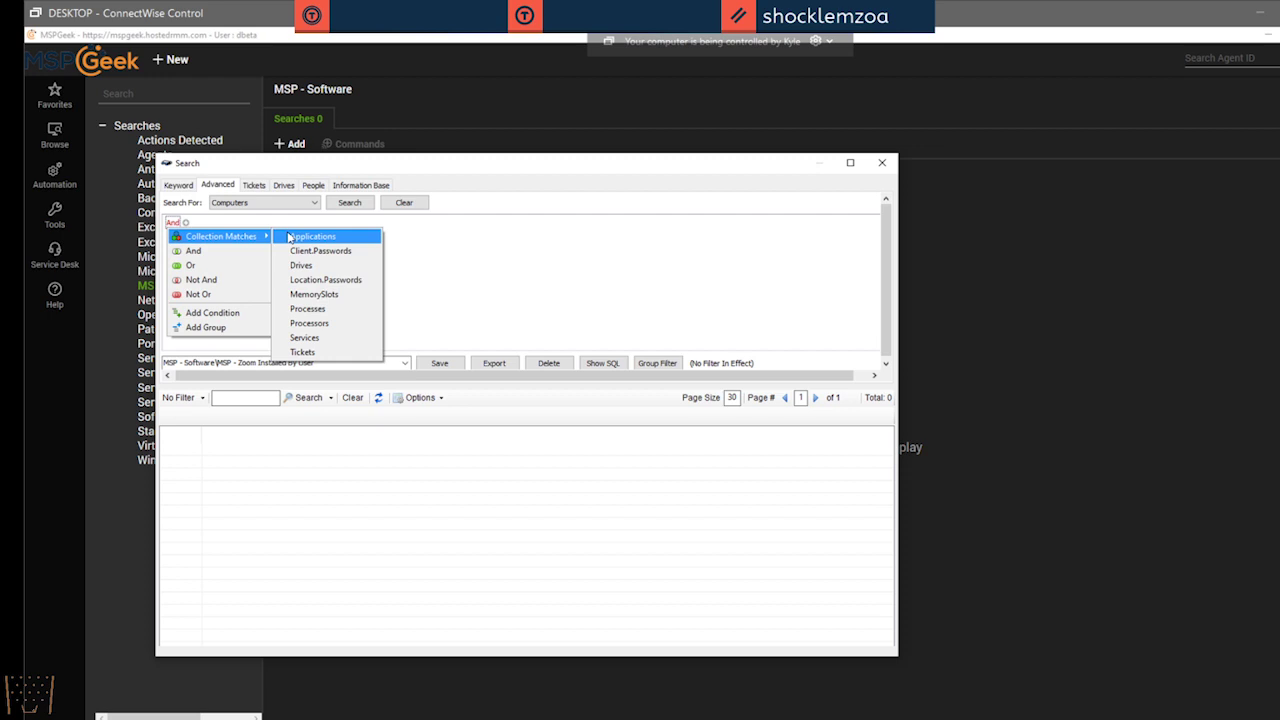
Add a Collection Matches Applications group containing a new condition
{"action": "left_click", "coordinate": [310, 236]}
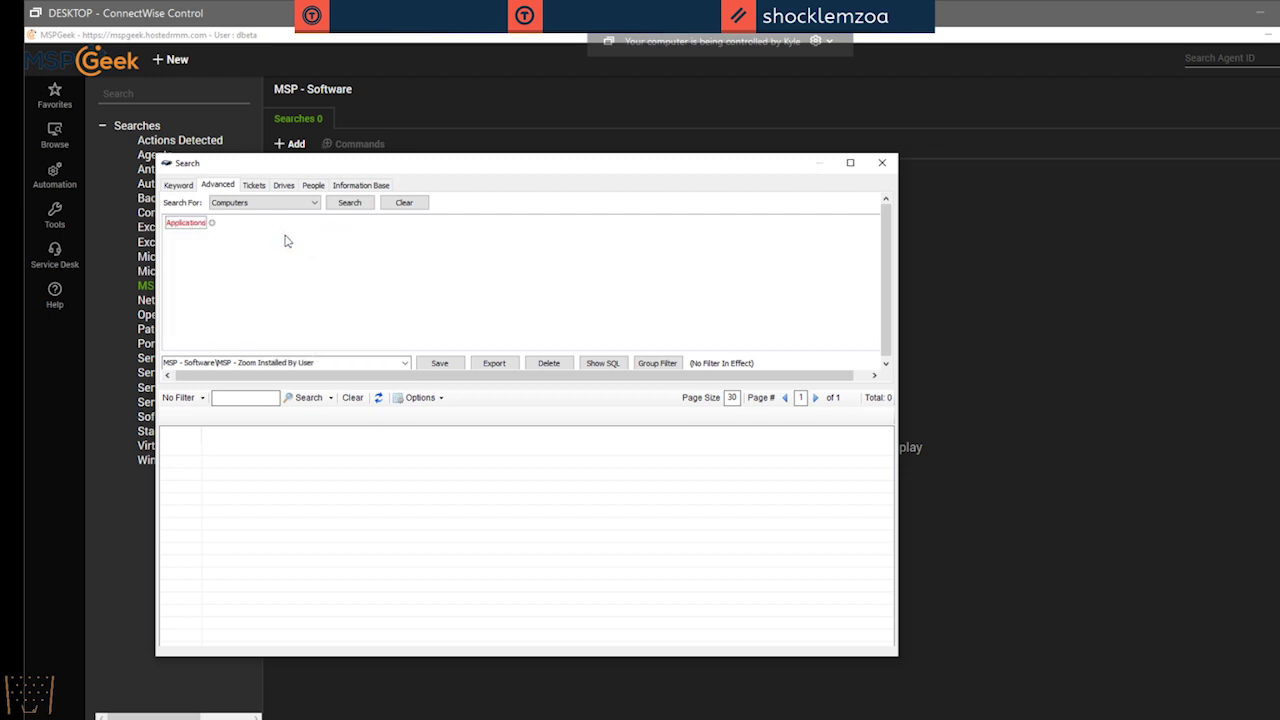
{"action": "left_click", "coordinate": [211, 222]}
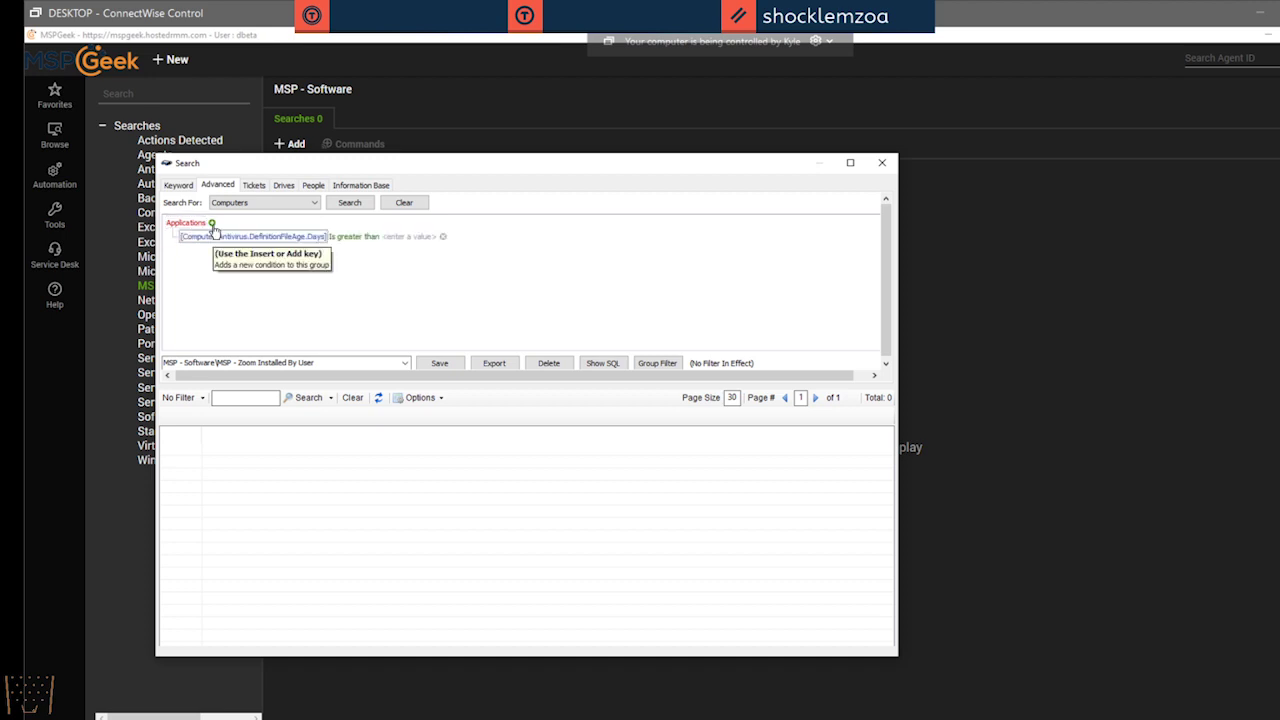
{"action": "left_click", "coordinate": [302, 237]}
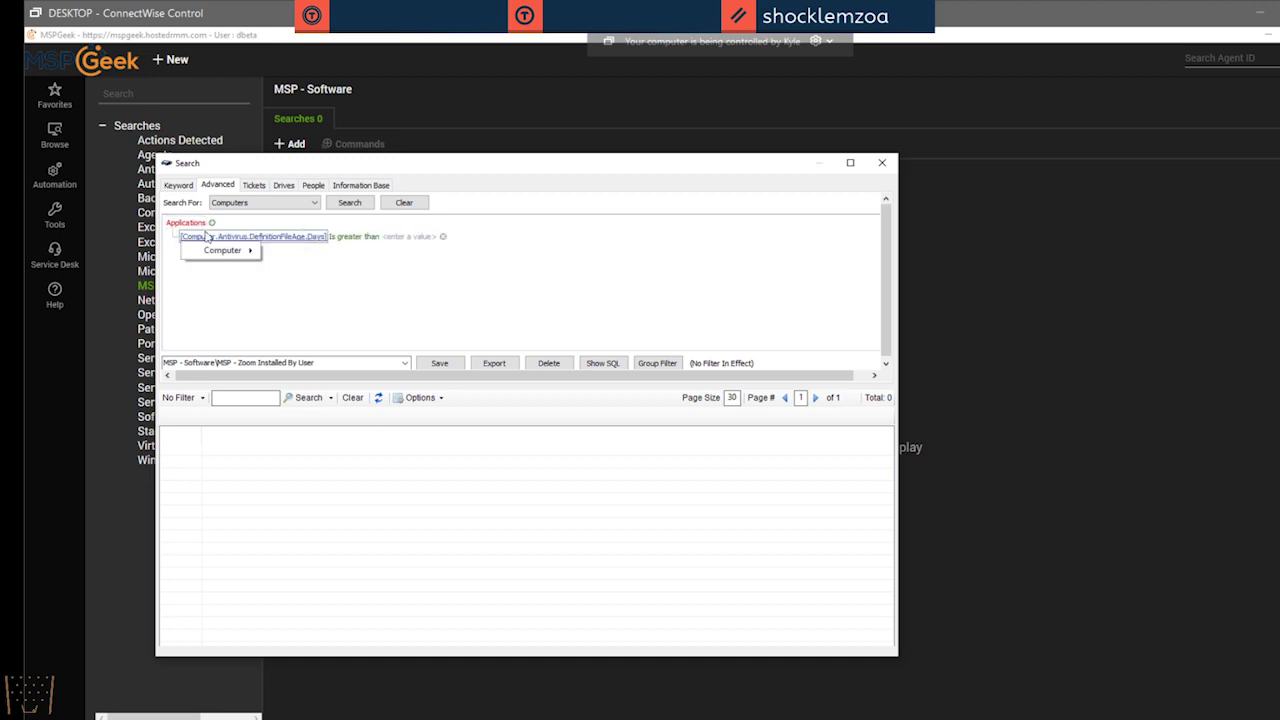
{"action": "left_click", "coordinate": [190, 226]}
{"action": "mouse_move", "coordinate": [220, 236]}
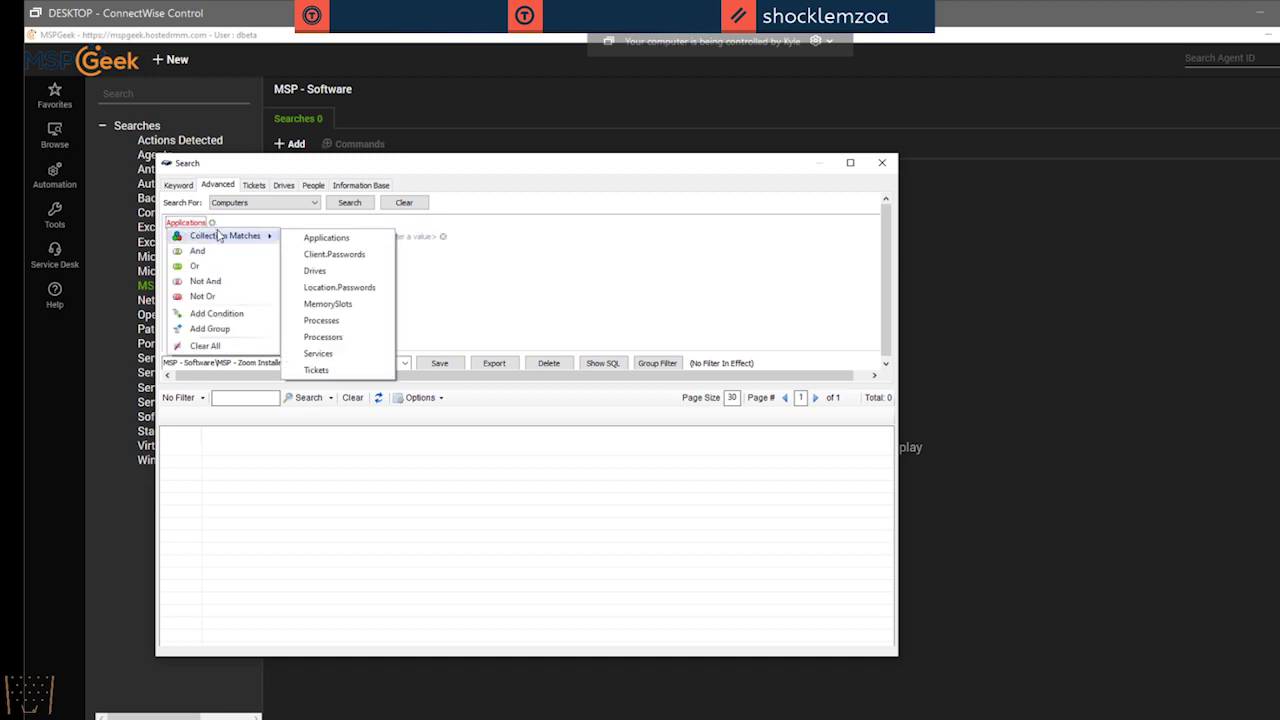
{"action": "left_click", "coordinate": [302, 224]}
Set the condition to Computer.Applications.Name equals Zoom and run the search, returning 2 computers
{"action": "left_click", "coordinate": [244, 241]}
{"action": "mouse_move", "coordinate": [245, 250]}
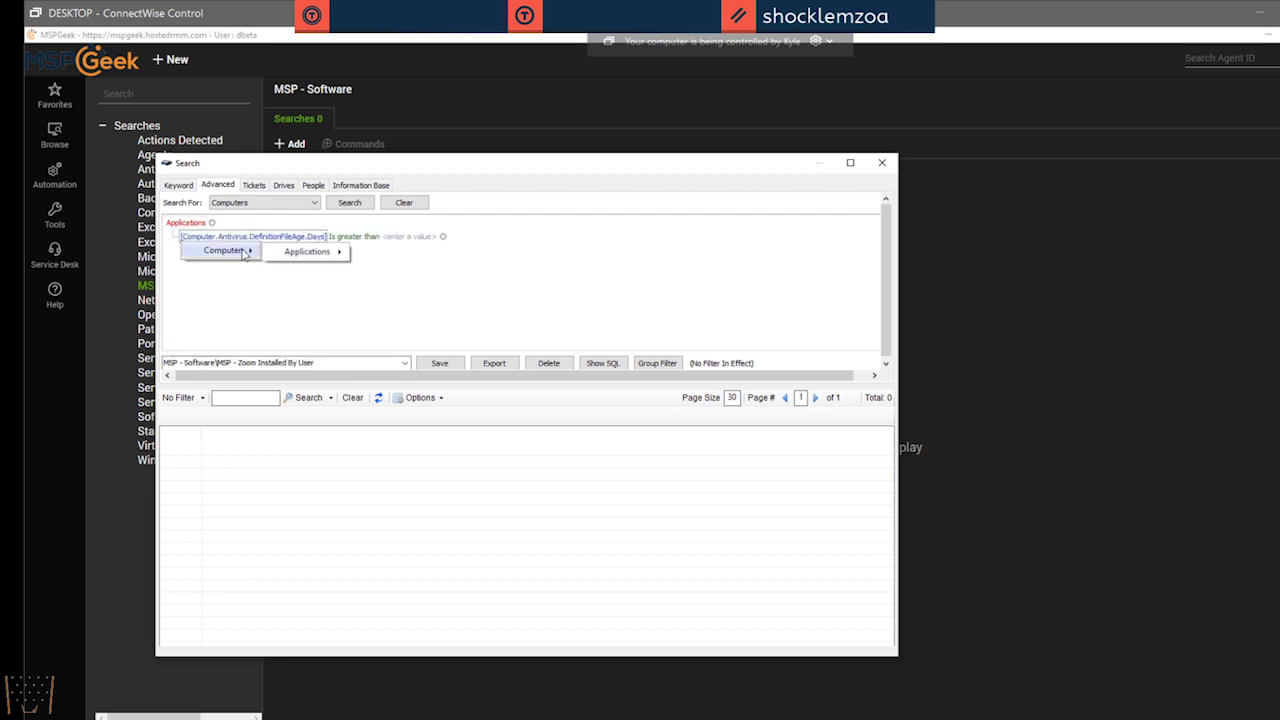
{"action": "mouse_move", "coordinate": [297, 260]}
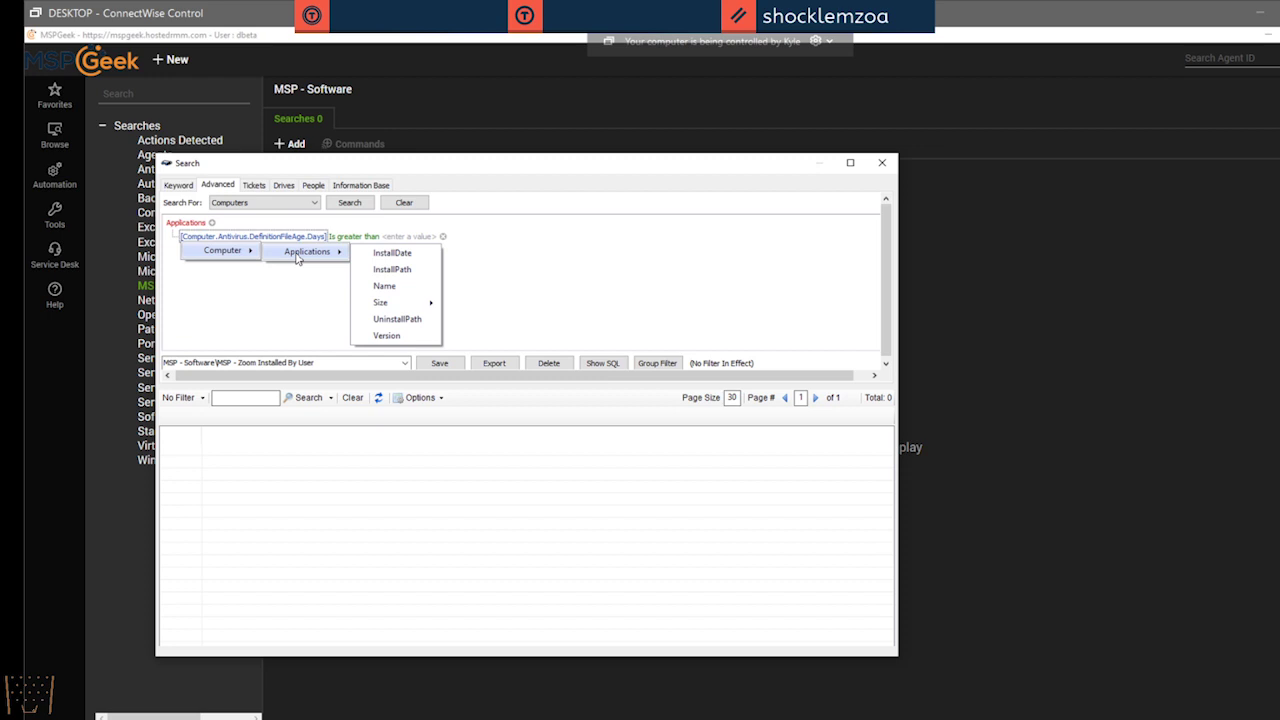
{"action": "mouse_move", "coordinate": [390, 304]}
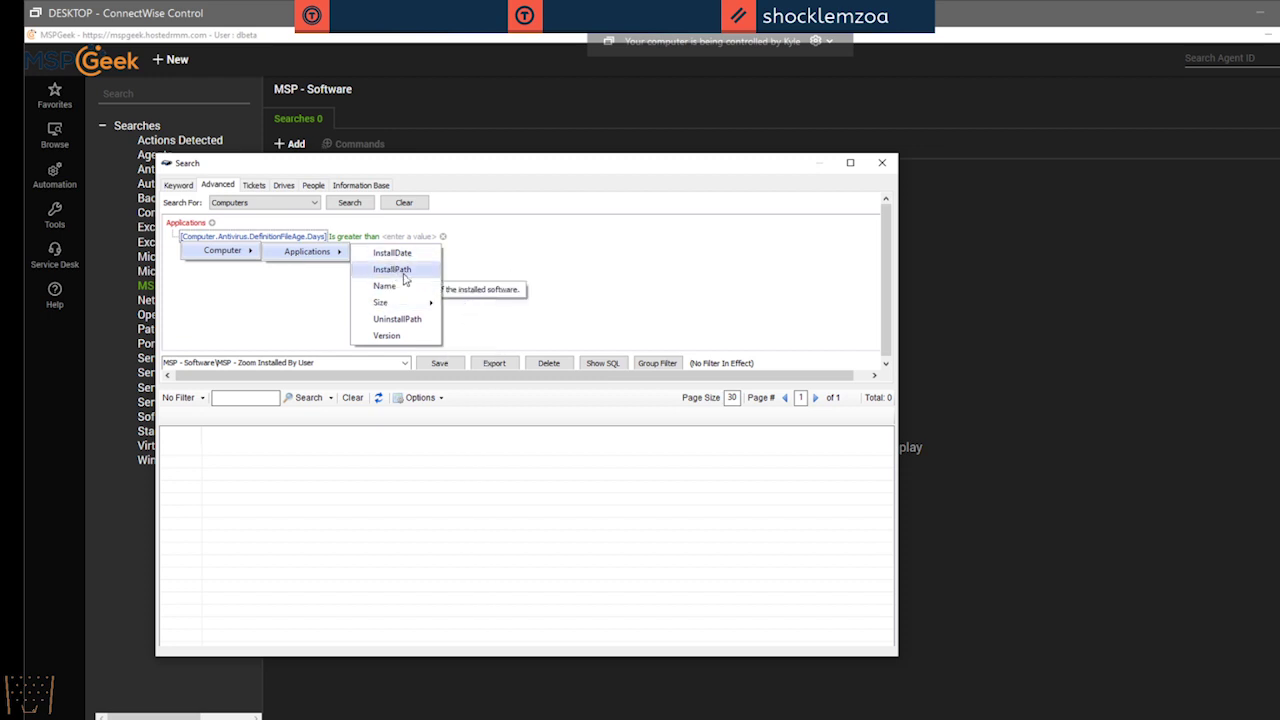
{"action": "left_click", "coordinate": [385, 286]}
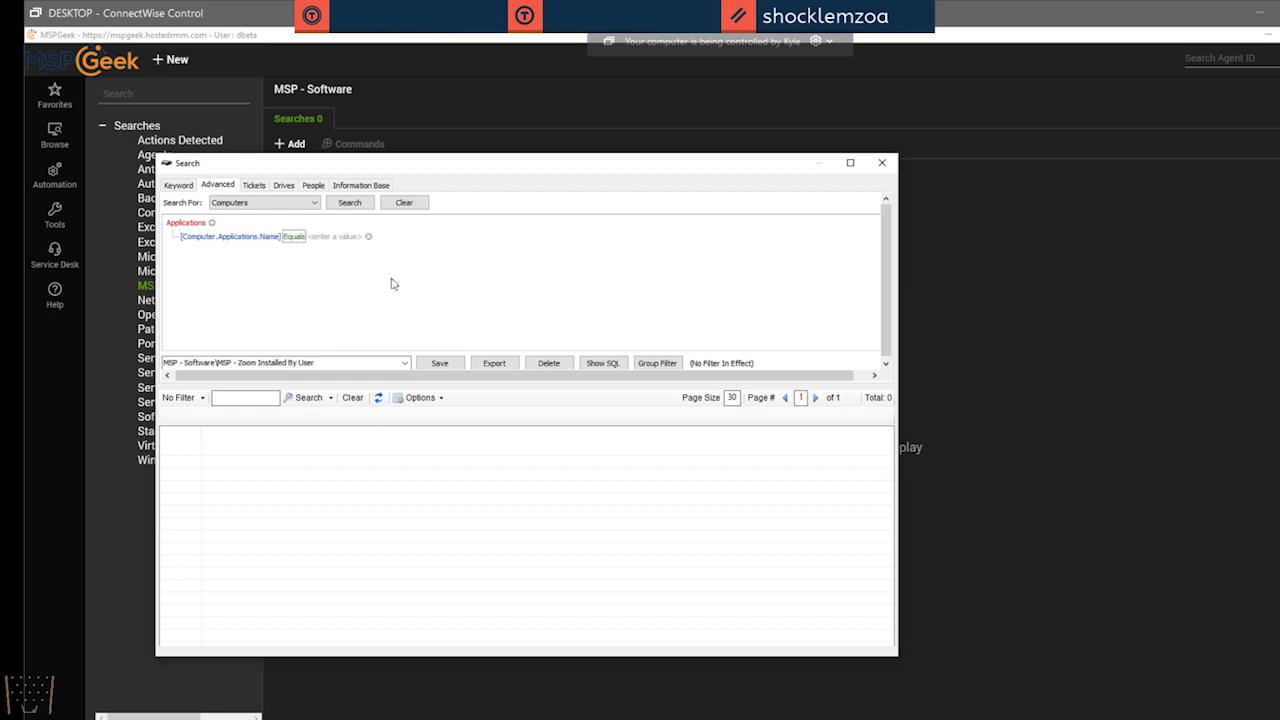
{"action": "left_click", "coordinate": [339, 242]}
{"action": "left_click", "coordinate": [350, 204]}
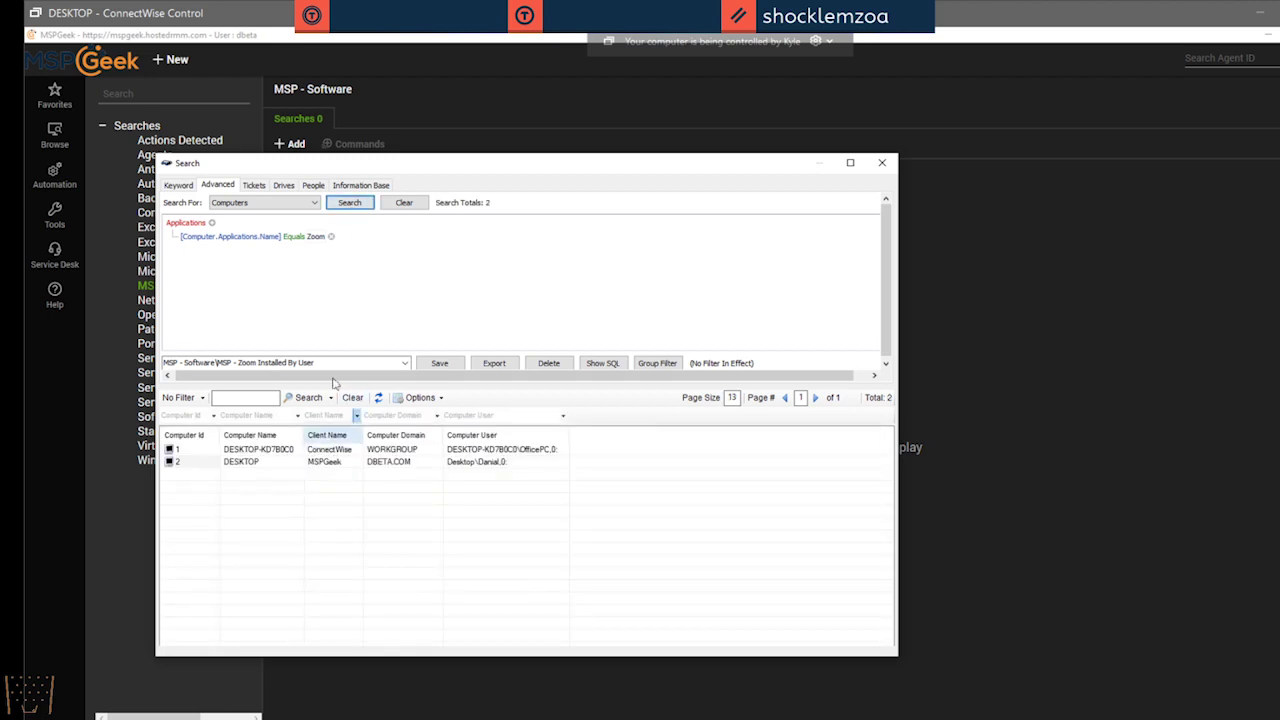
Add an InstallPath 'Is like' C:\ condition to the Applications group and run the search
{"action": "left_click", "coordinate": [211, 222]}
{"action": "left_click", "coordinate": [240, 250]}
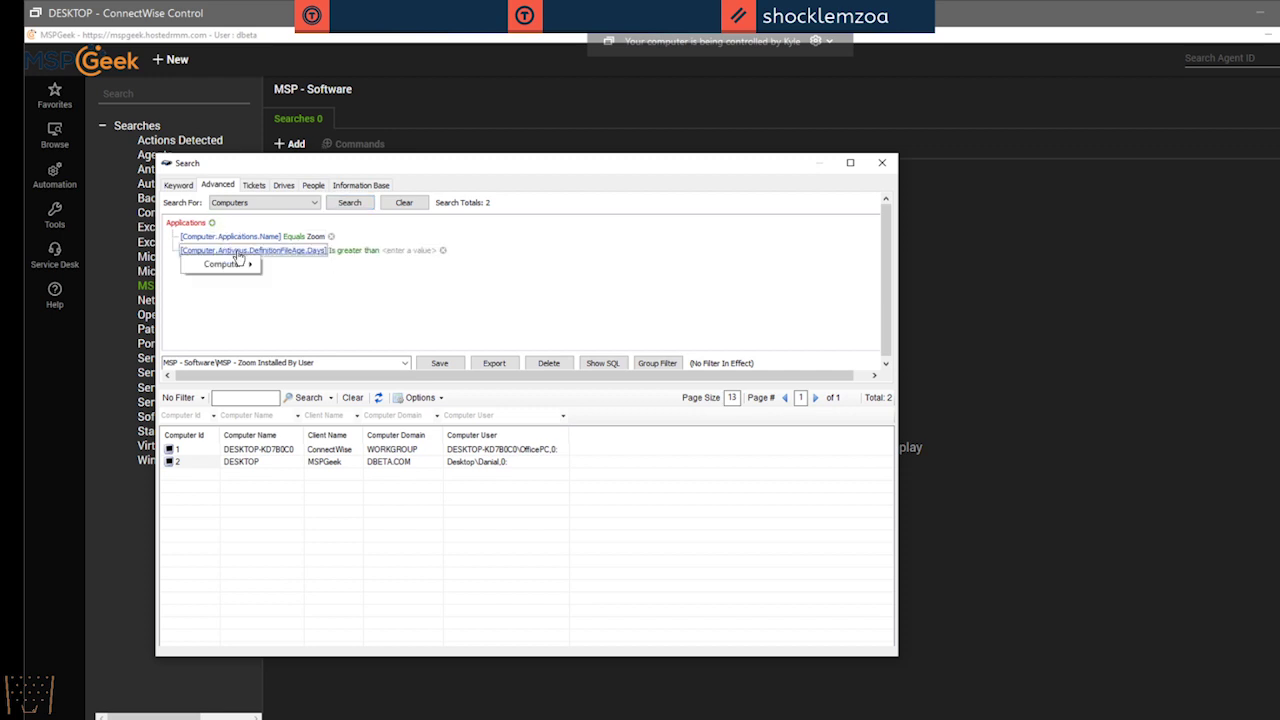
{"action": "mouse_move", "coordinate": [225, 264]}
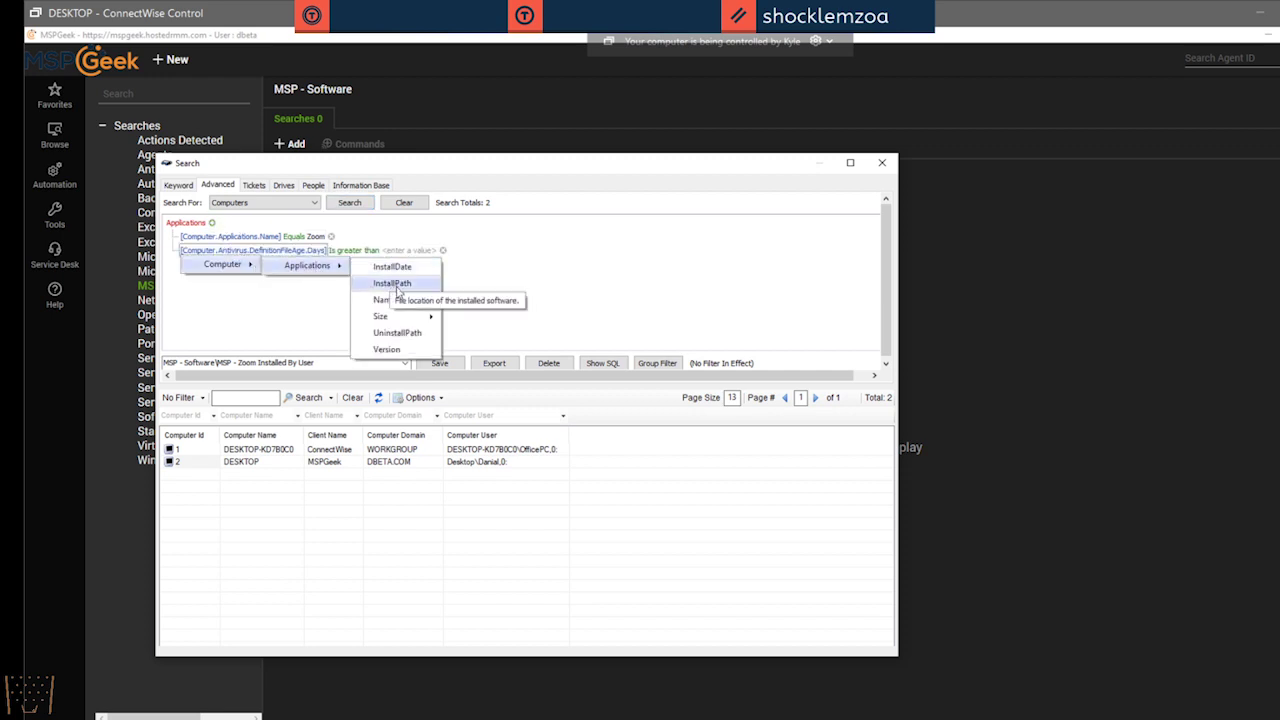
{"action": "left_click", "coordinate": [395, 284]}
{"action": "left_click", "coordinate": [310, 250]}
{"action": "left_click", "coordinate": [342, 297]}
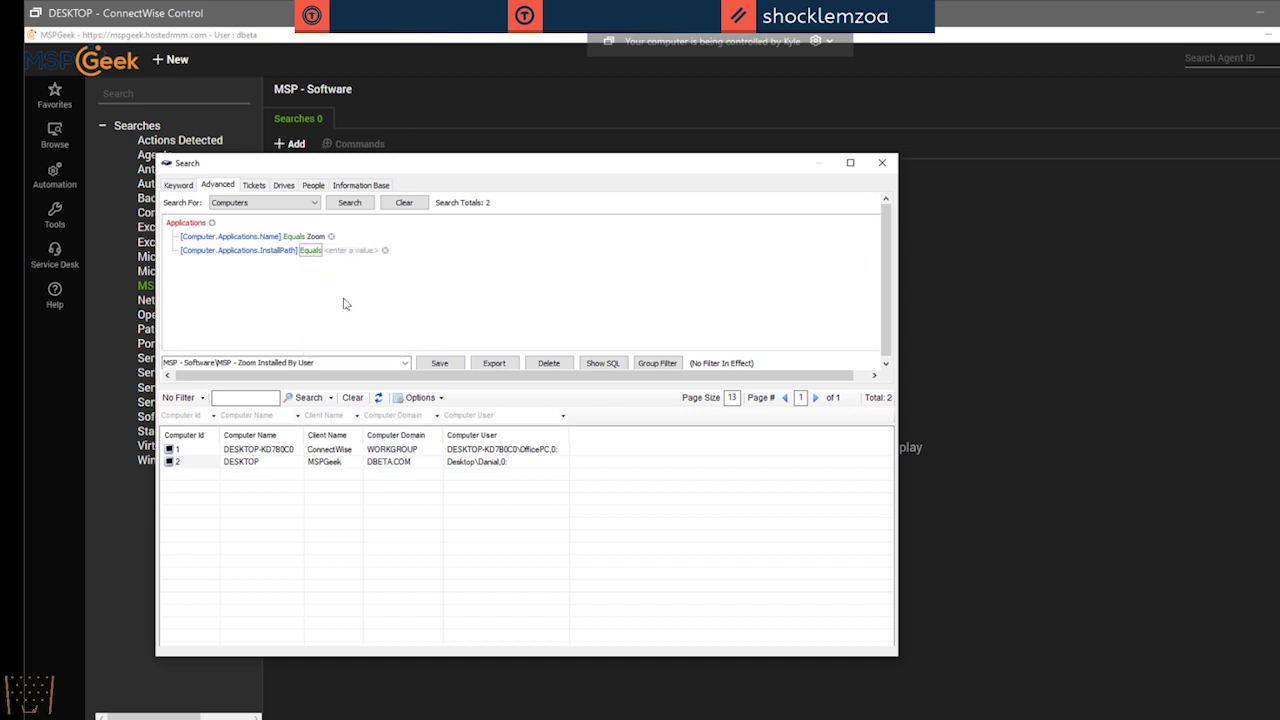
{"action": "left_click", "coordinate": [343, 251]}
{"action": "type", "text": "C:\\Users"}
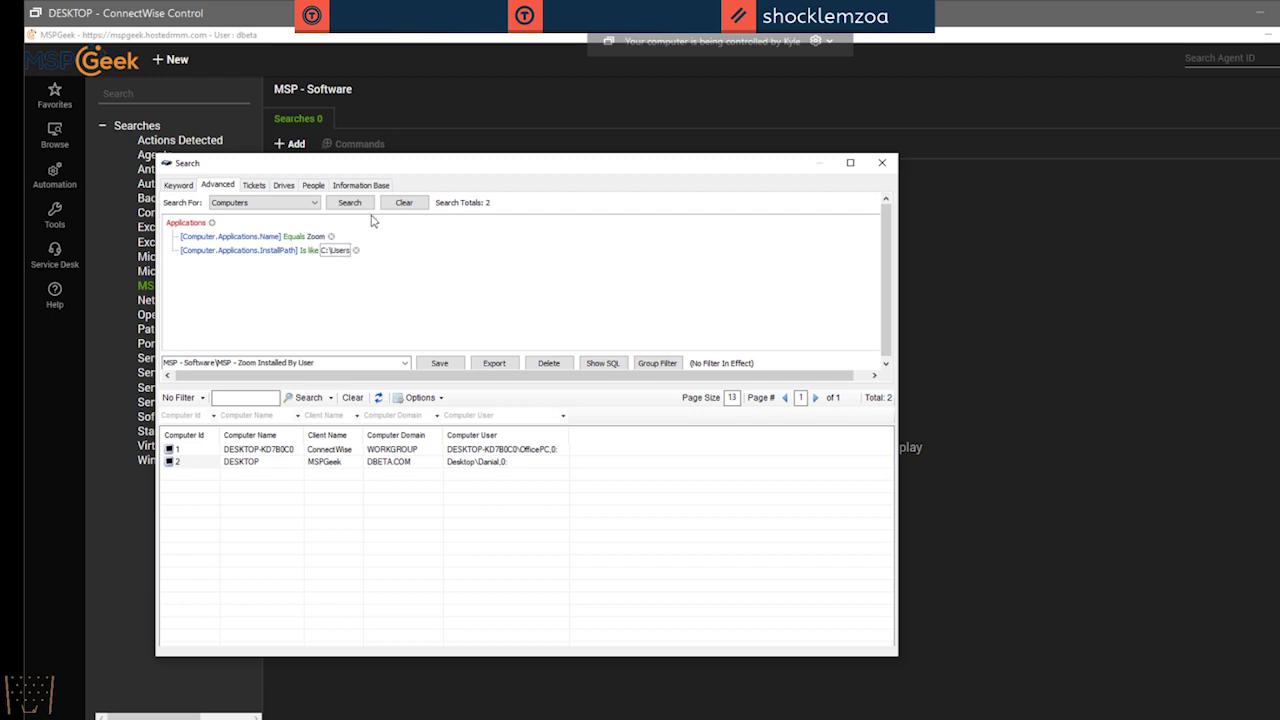
{"action": "left_click", "coordinate": [350, 203]}
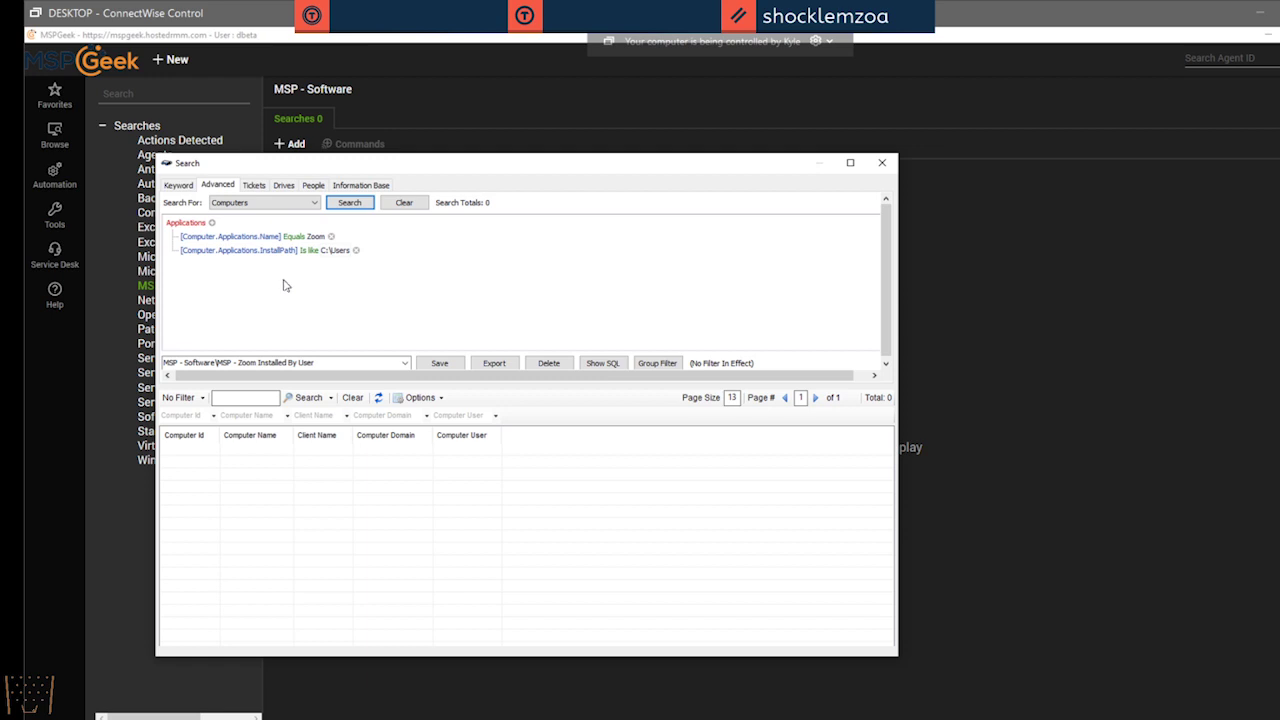
Change the InstallPath value to C:\Users%, rerun the search, and save it
{"action": "left_click", "coordinate": [338, 250]}
{"action": "left_click", "coordinate": [360, 251]}
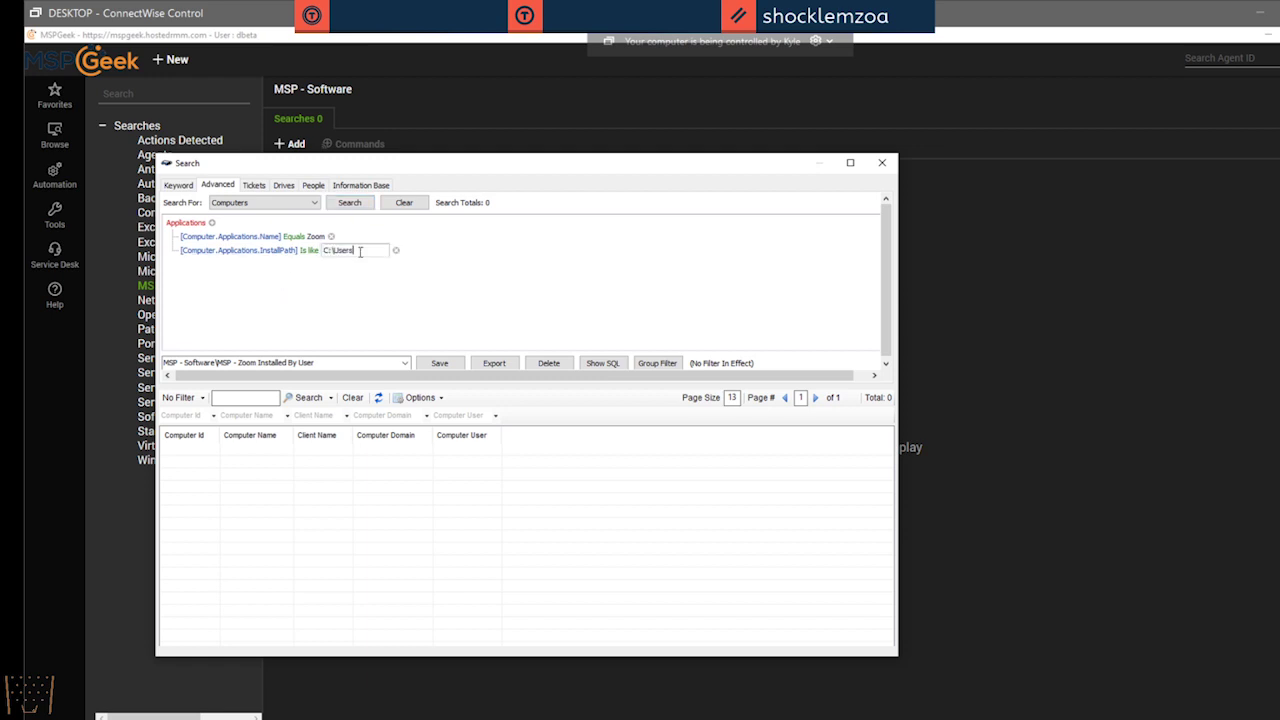
{"action": "type", "text": "%"}
{"action": "left_click", "coordinate": [342, 203]}
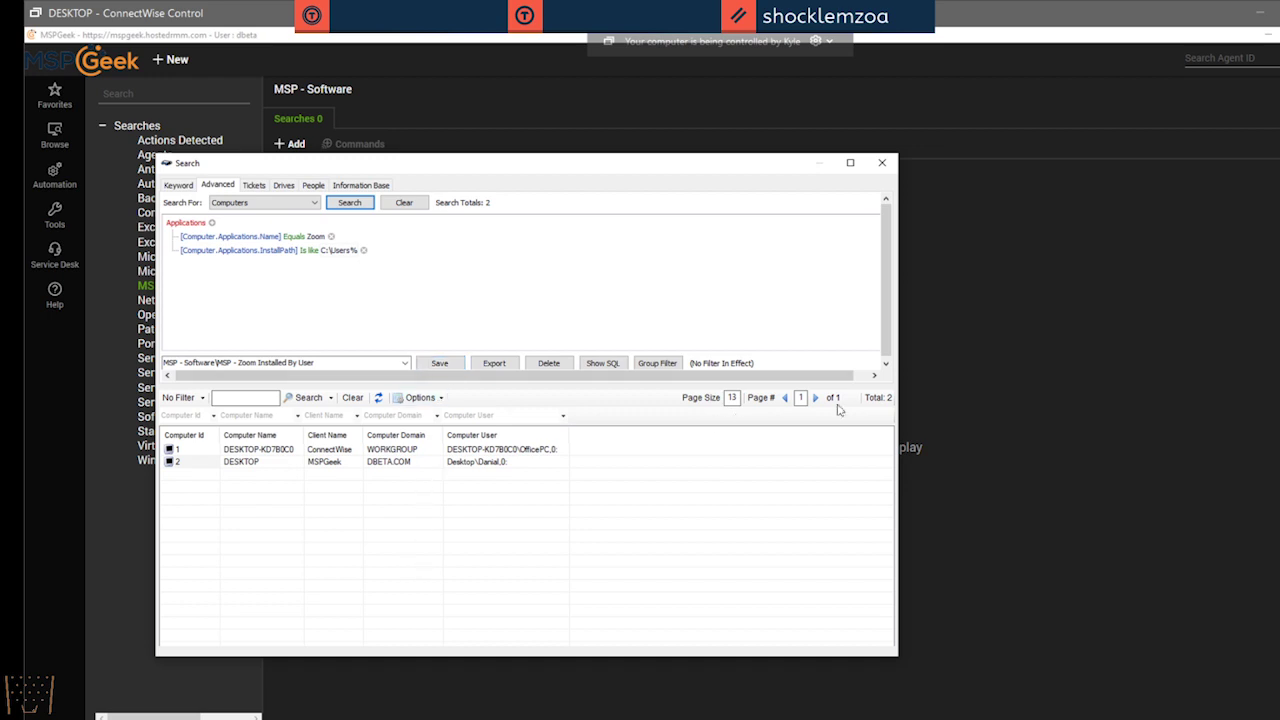
{"action": "left_click", "coordinate": [436, 362]}
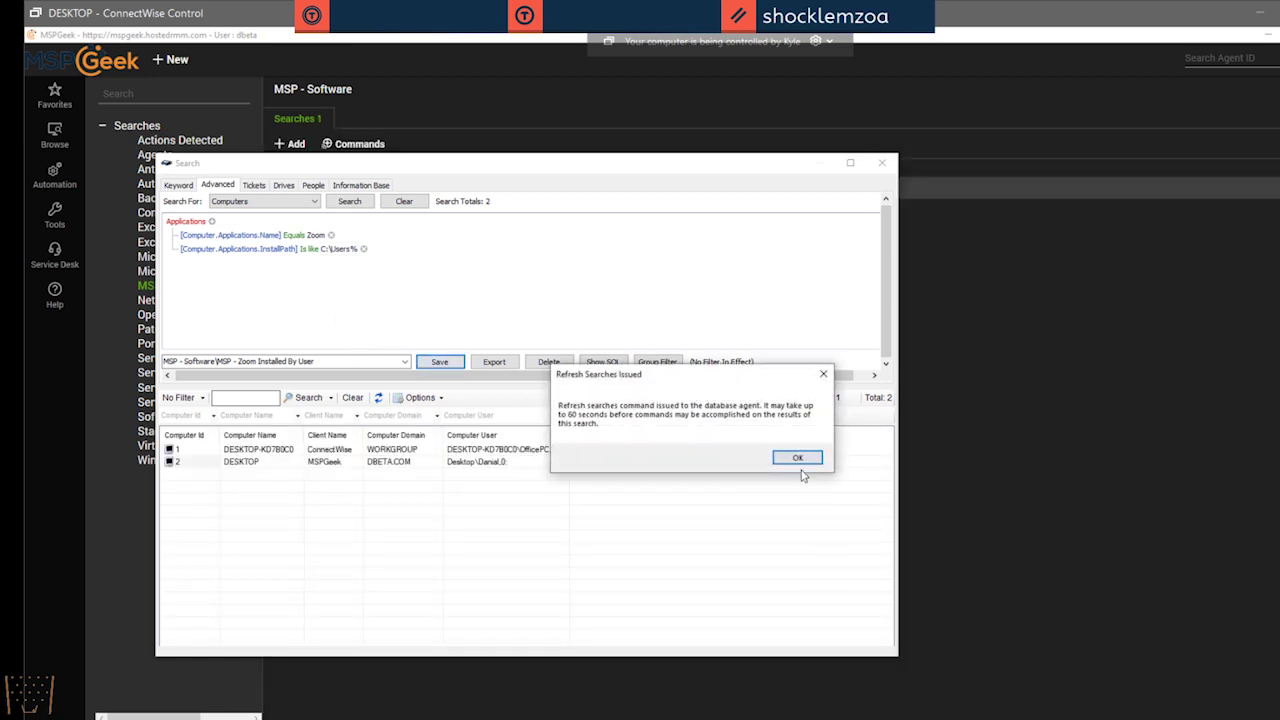
Dismiss the refresh-searches notice, select the first matching computer, and close the Search window
{"action": "left_click", "coordinate": [797, 458]}
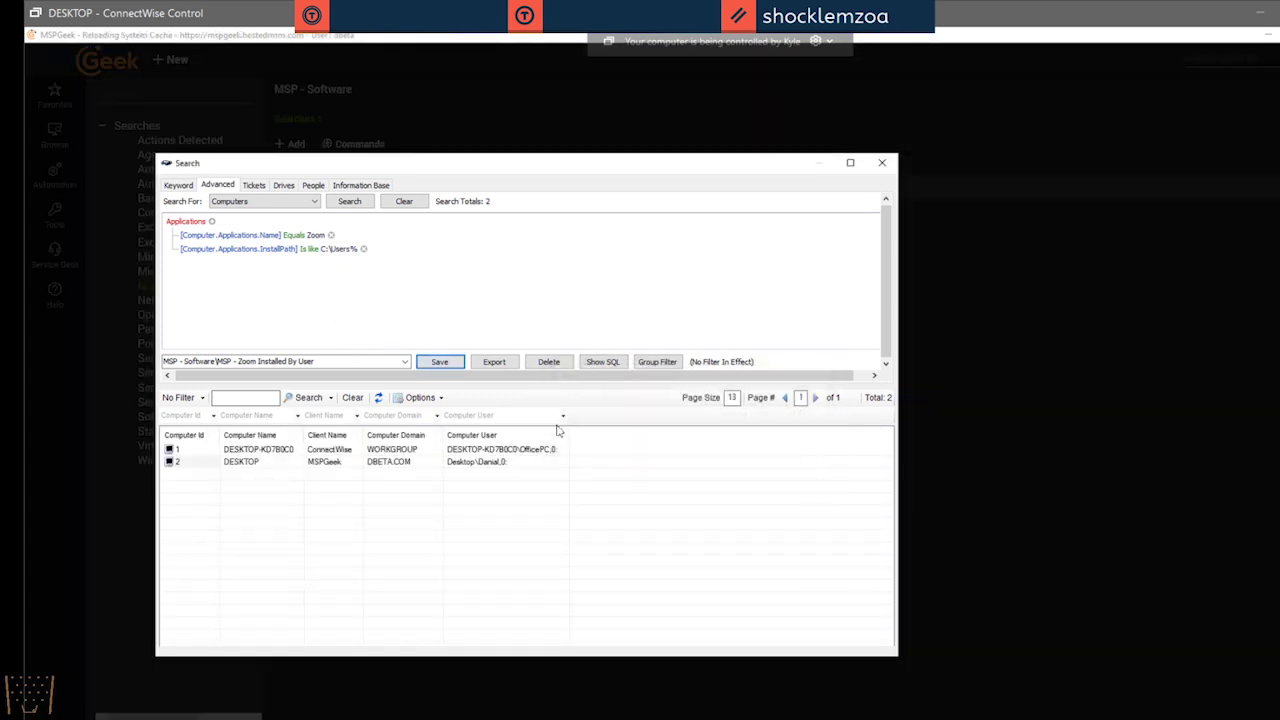
{"action": "left_click", "coordinate": [509, 450]}
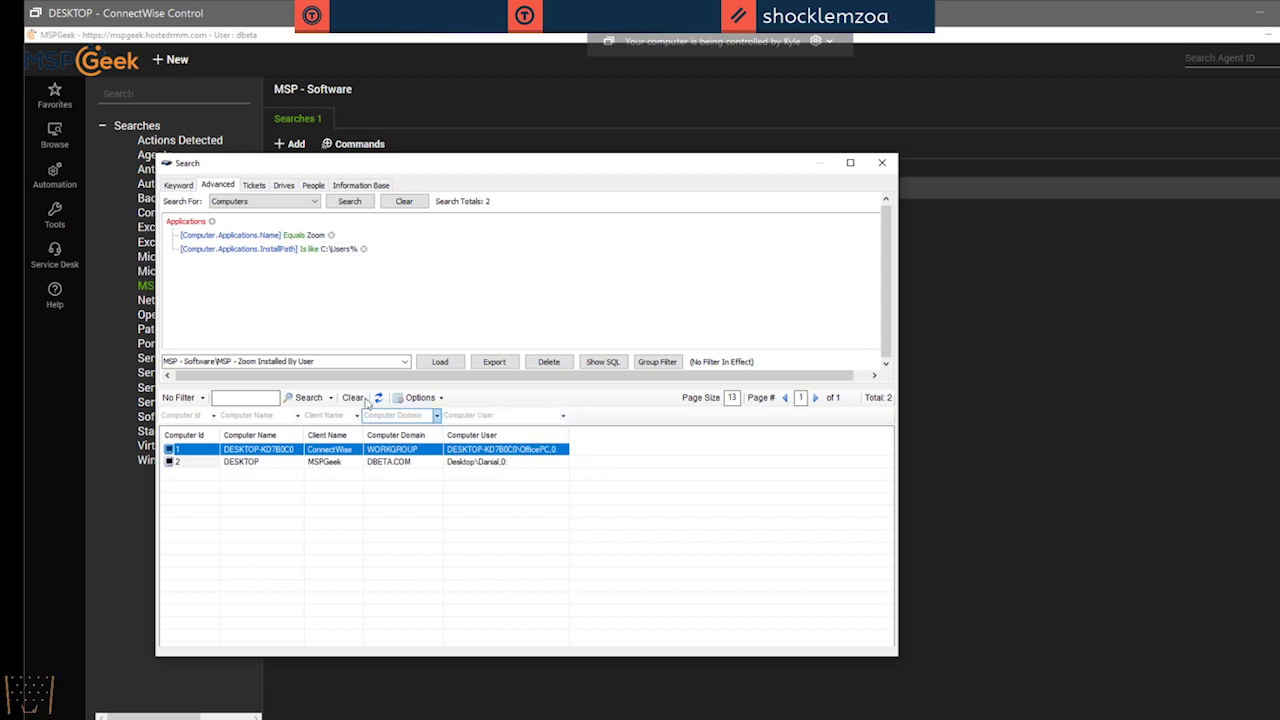
{"action": "left_click", "coordinate": [879, 164]}
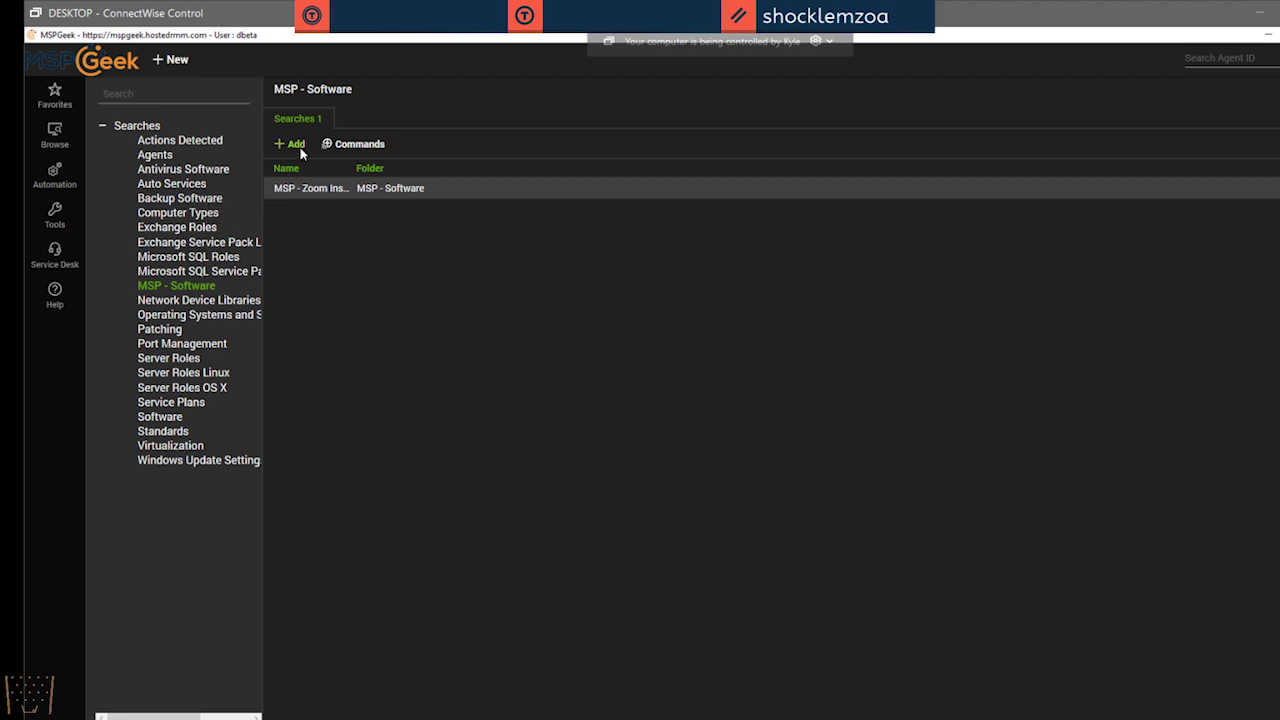
Reopen Zoom Installed By User, remove the InstallPath condition, and add an Applications Version condition
{"action": "double_click", "coordinate": [315, 189]}
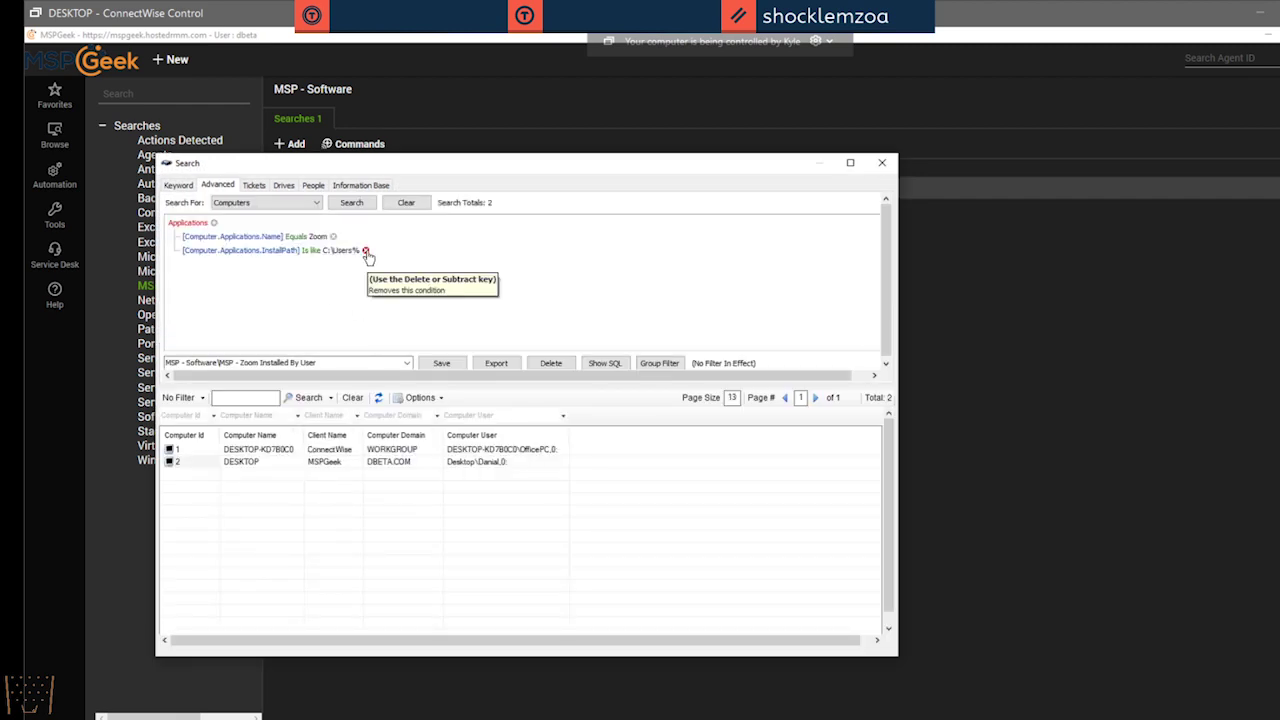
{"action": "left_click", "coordinate": [366, 251]}
{"action": "left_click", "coordinate": [212, 223]}
{"action": "left_click", "coordinate": [220, 250]}
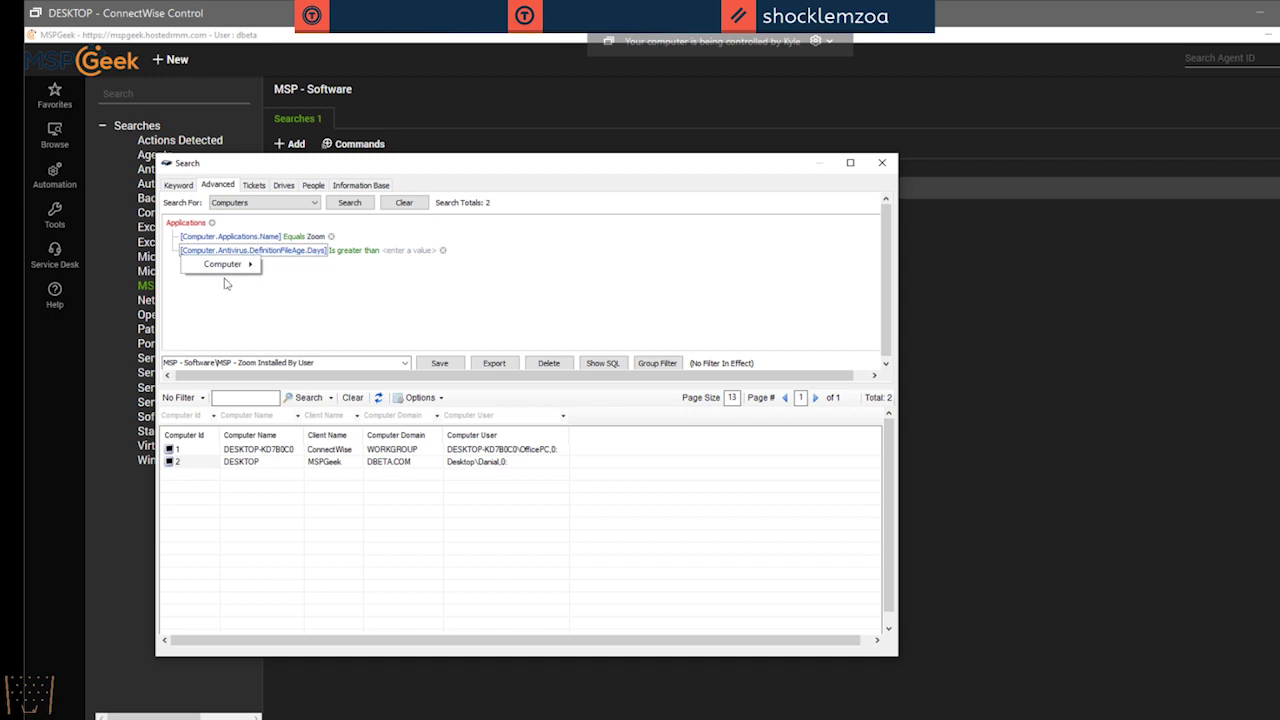
{"action": "mouse_move", "coordinate": [226, 266]}
{"action": "mouse_move", "coordinate": [308, 265]}
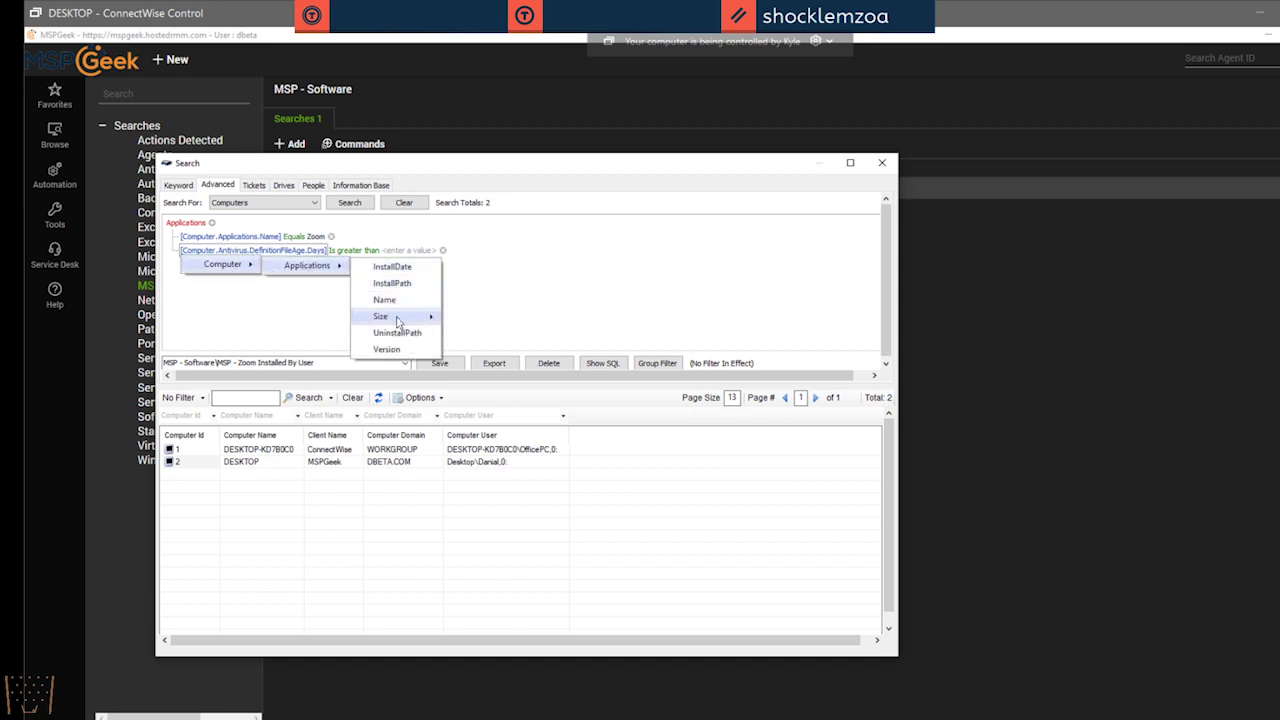
{"action": "left_click", "coordinate": [387, 349]}
Set the Version condition to 'Is less than or equal to' 4.6 and run the search
{"action": "left_click", "coordinate": [300, 251]}
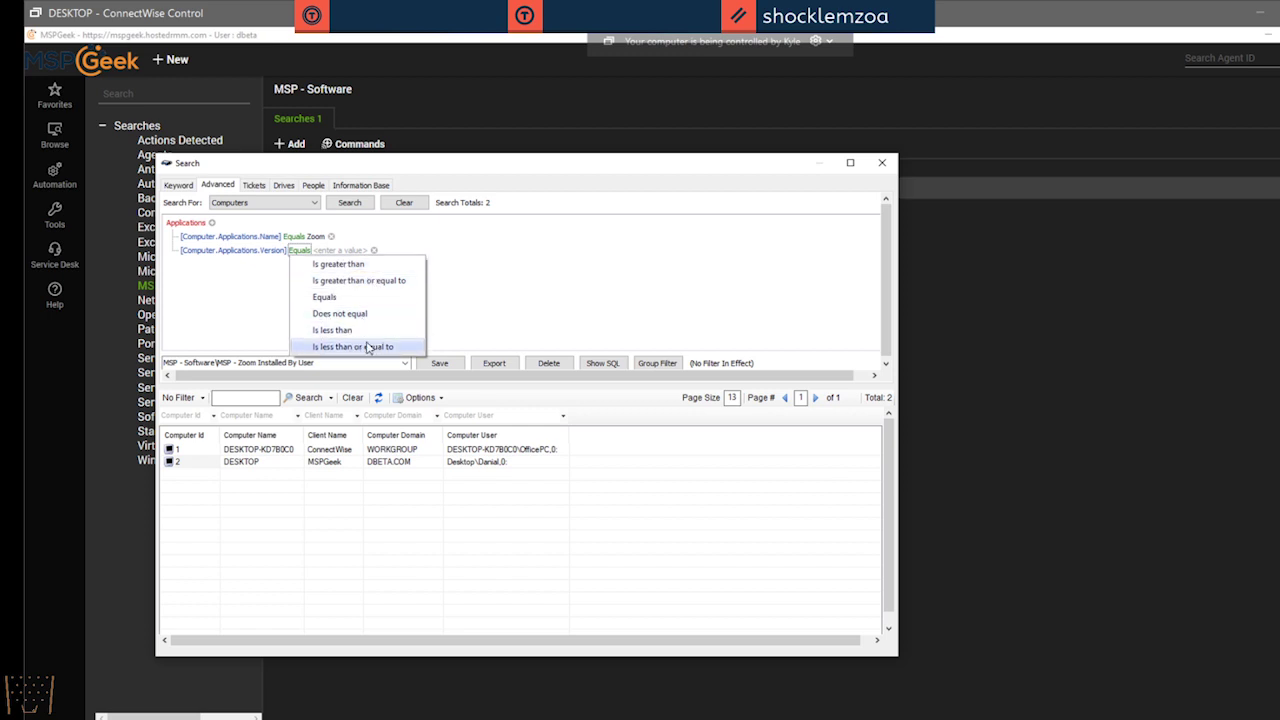
{"action": "left_click", "coordinate": [368, 347]}
{"action": "left_click", "coordinate": [383, 251]}
{"action": "type", "text": "4.6"}
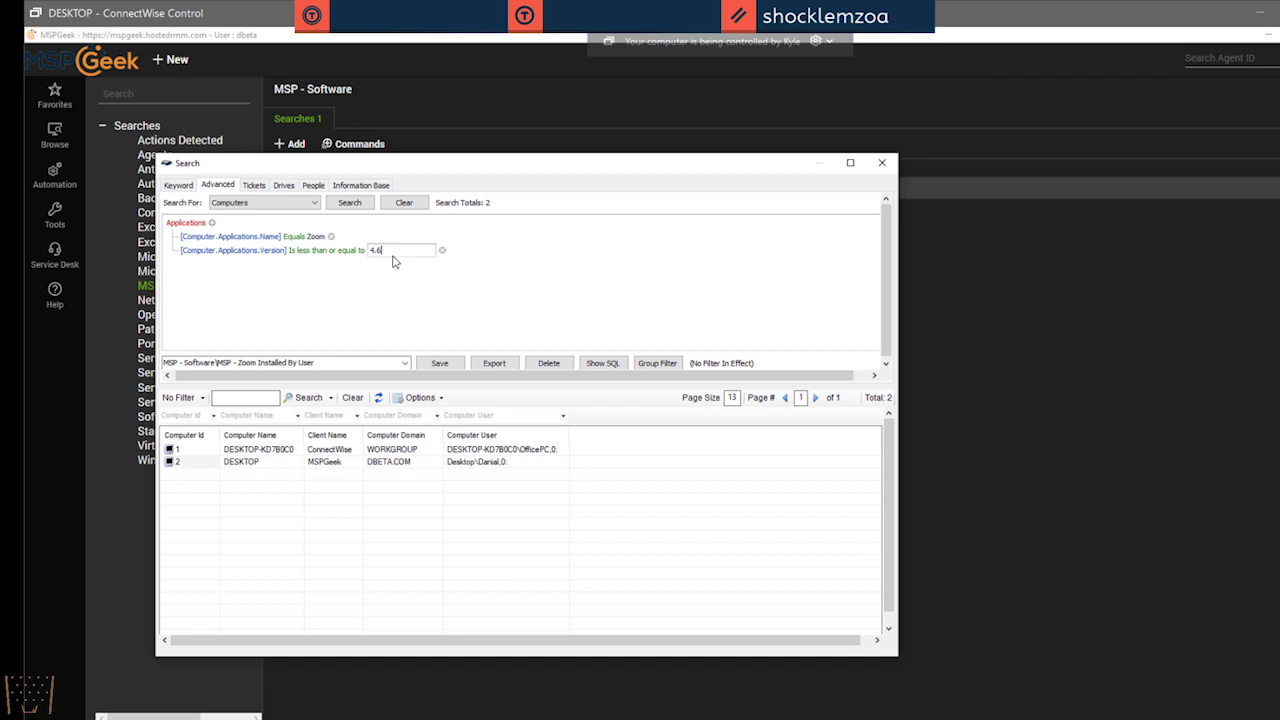
{"action": "left_click", "coordinate": [397, 282]}
{"action": "left_click", "coordinate": [358, 204]}
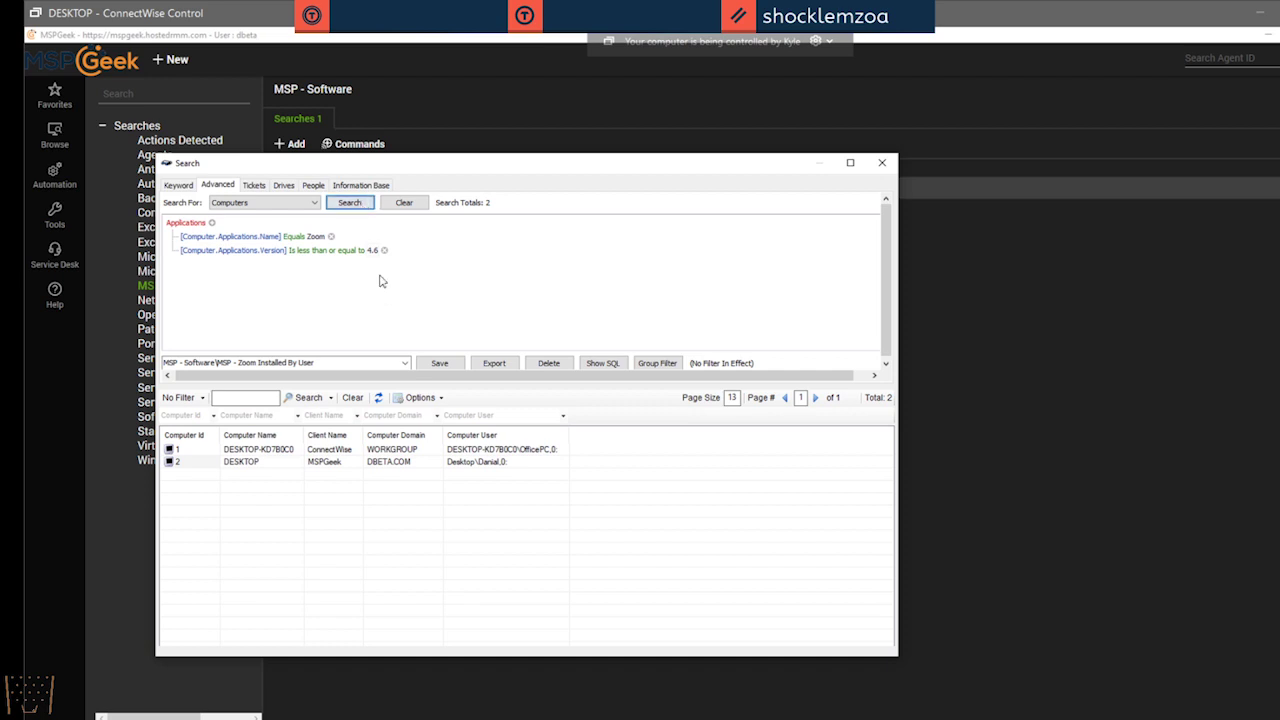
Try 'Is less than' for the version, then restore 'less than or equal to' and rerun
{"action": "left_click", "coordinate": [375, 250]}
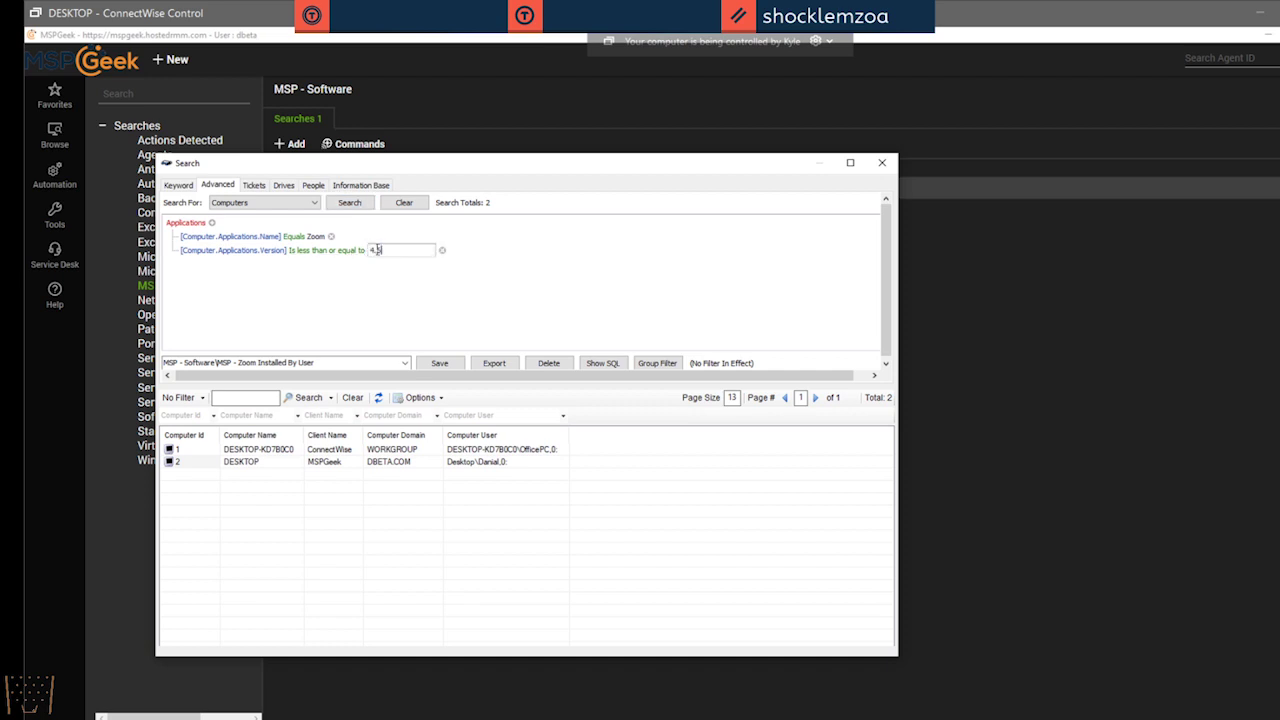
{"action": "left_click", "coordinate": [358, 251]}
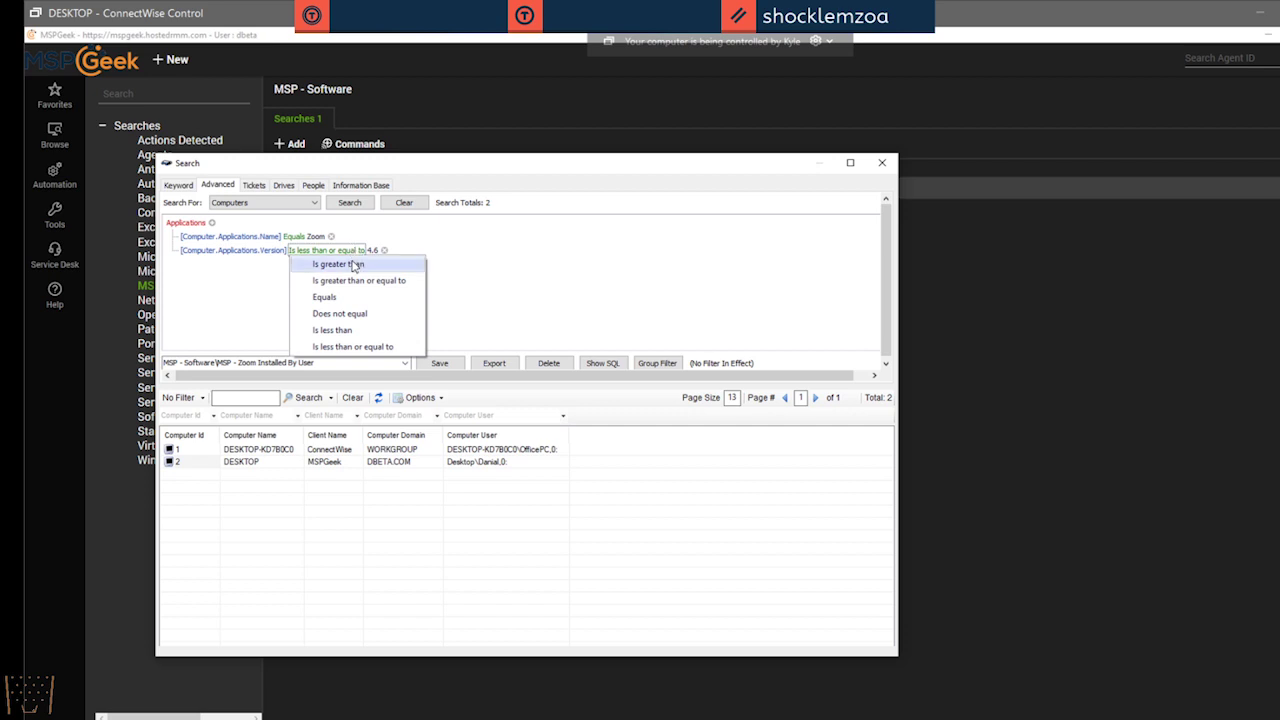
{"action": "left_click", "coordinate": [350, 331]}
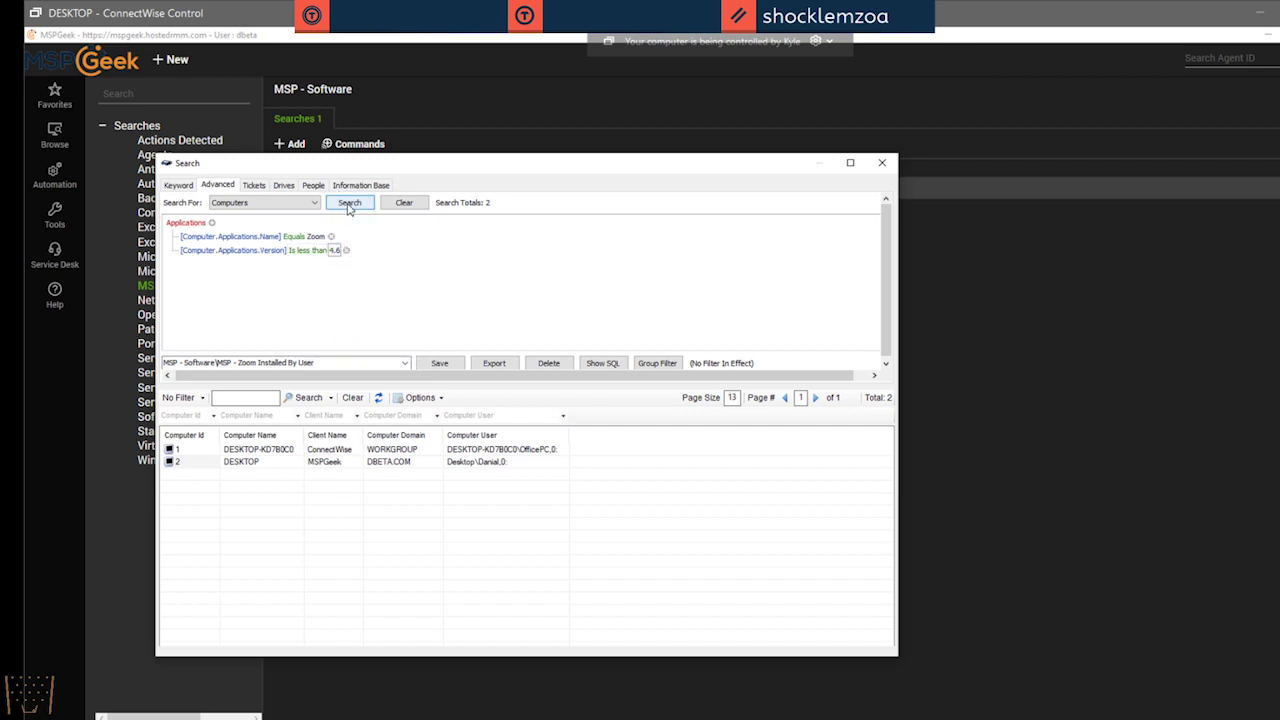
{"action": "left_click", "coordinate": [349, 204]}
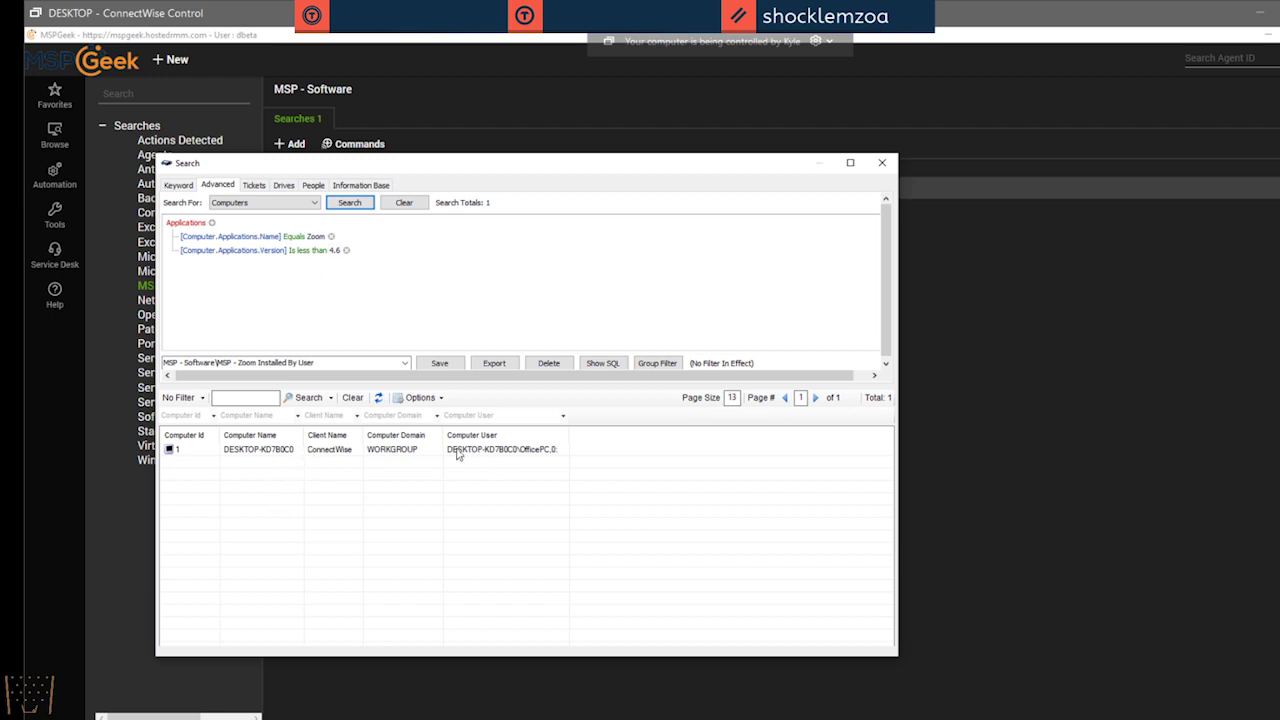
{"action": "left_click", "coordinate": [306, 250]}
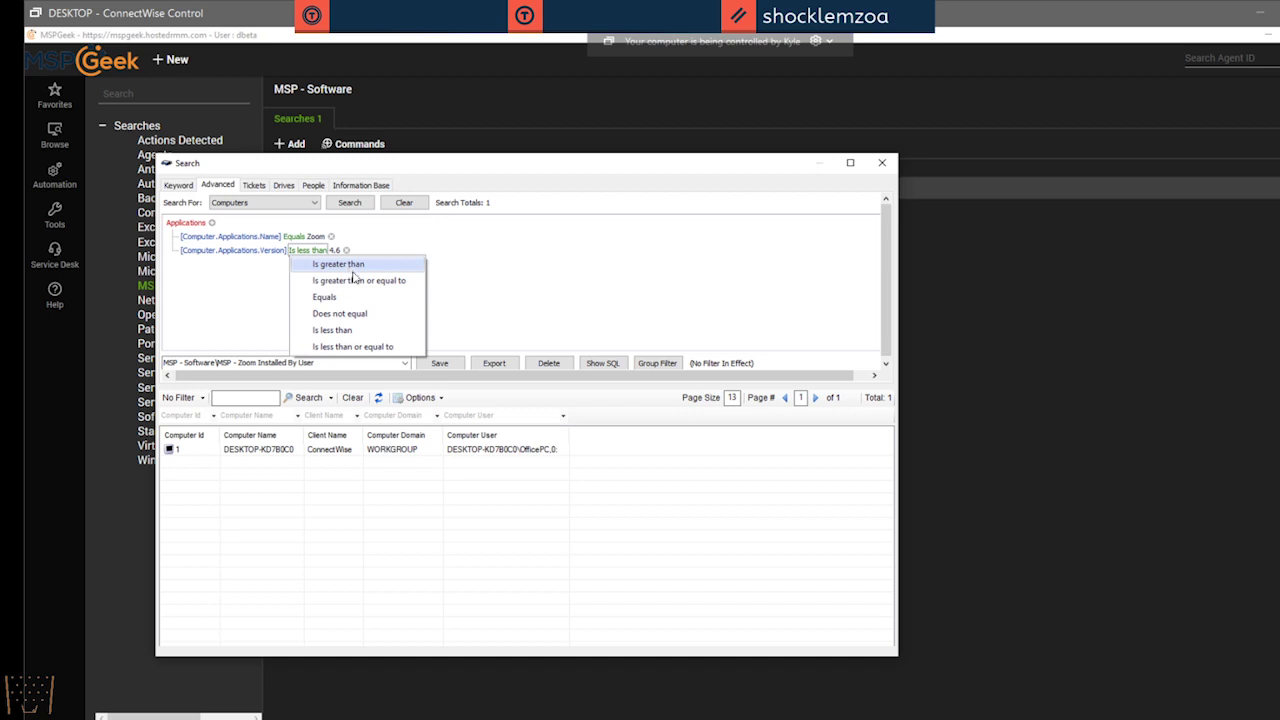
{"action": "left_click", "coordinate": [380, 350]}
{"action": "left_click", "coordinate": [347, 204]}
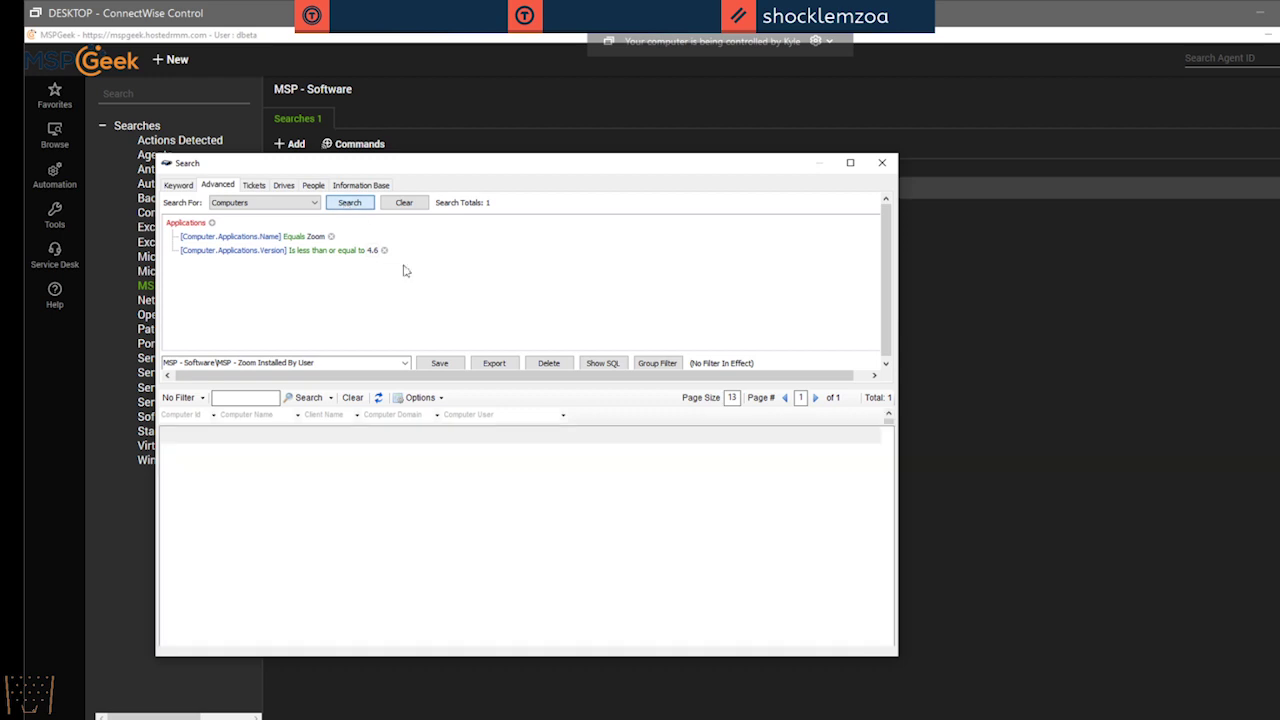
Save the criteria as a new search named MSP - Zoom Out of Date, then widen the Name column
{"action": "left_click", "coordinate": [267, 366]}
{"action": "left_click", "coordinate": [268, 365]}
{"action": "left_click_drag", "start_coordinate": [257, 363], "coordinate": [375, 362]}
{"action": "type", "text": "Out of Dat"}
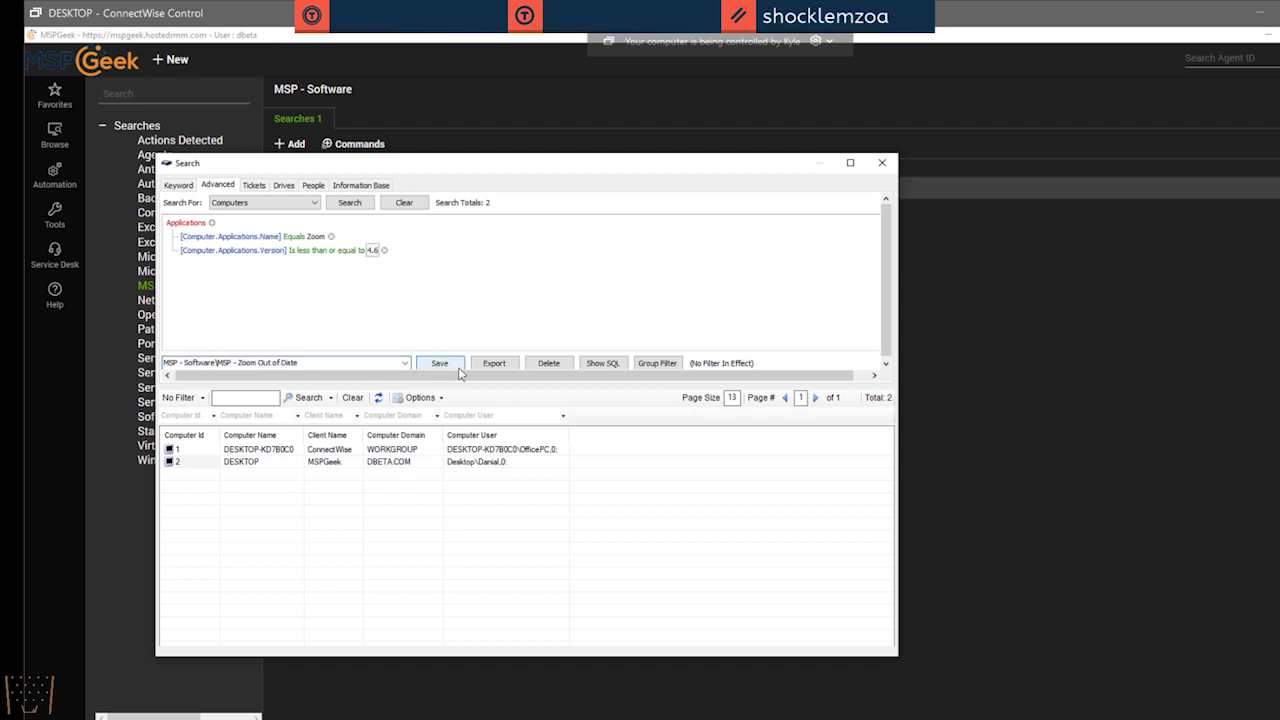
{"action": "left_click", "coordinate": [448, 364]}
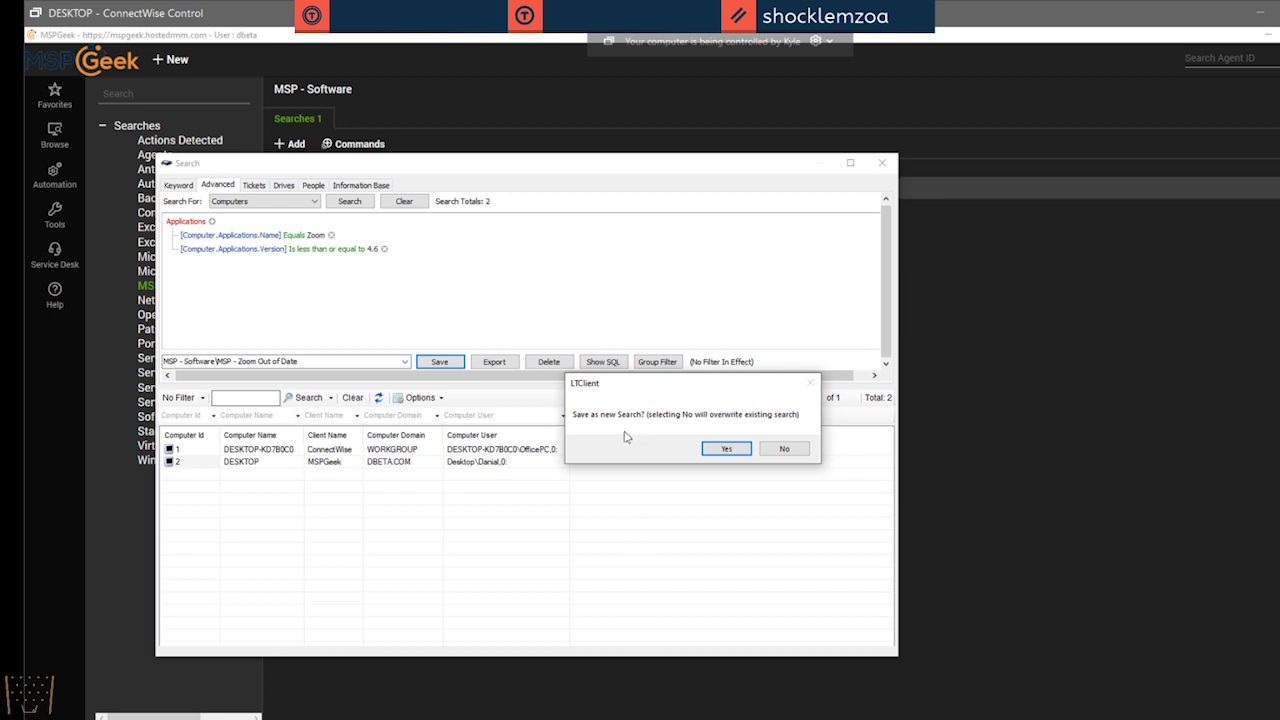
{"action": "left_click", "coordinate": [726, 448]}
{"action": "left_click", "coordinate": [785, 457]}
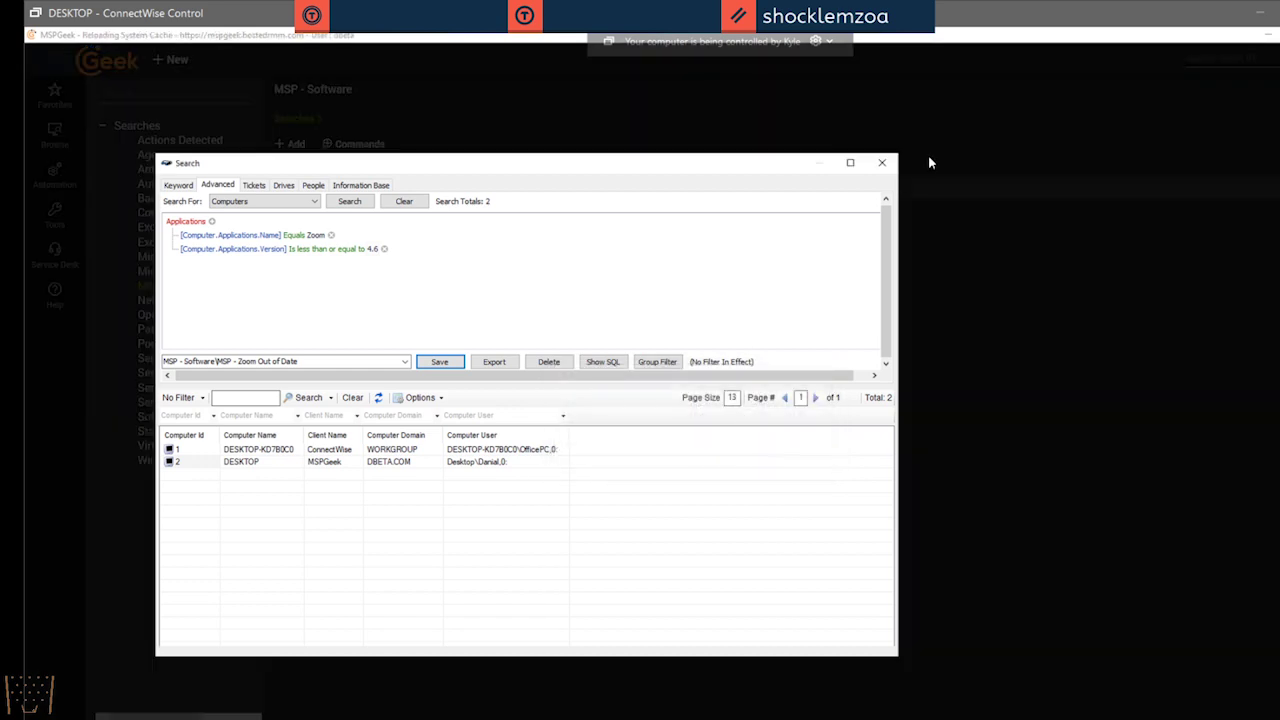
{"action": "left_click", "coordinate": [882, 163]}
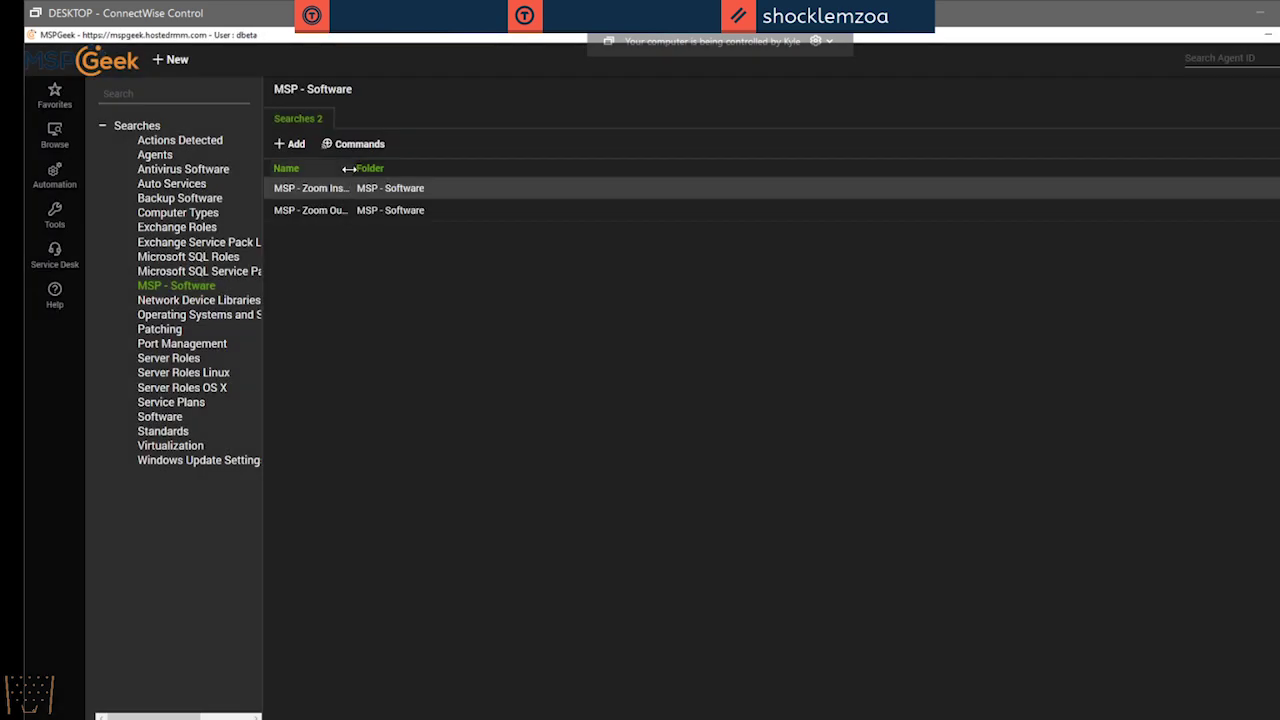
{"action": "left_click_drag", "start_coordinate": [355, 168], "coordinate": [464, 168]}
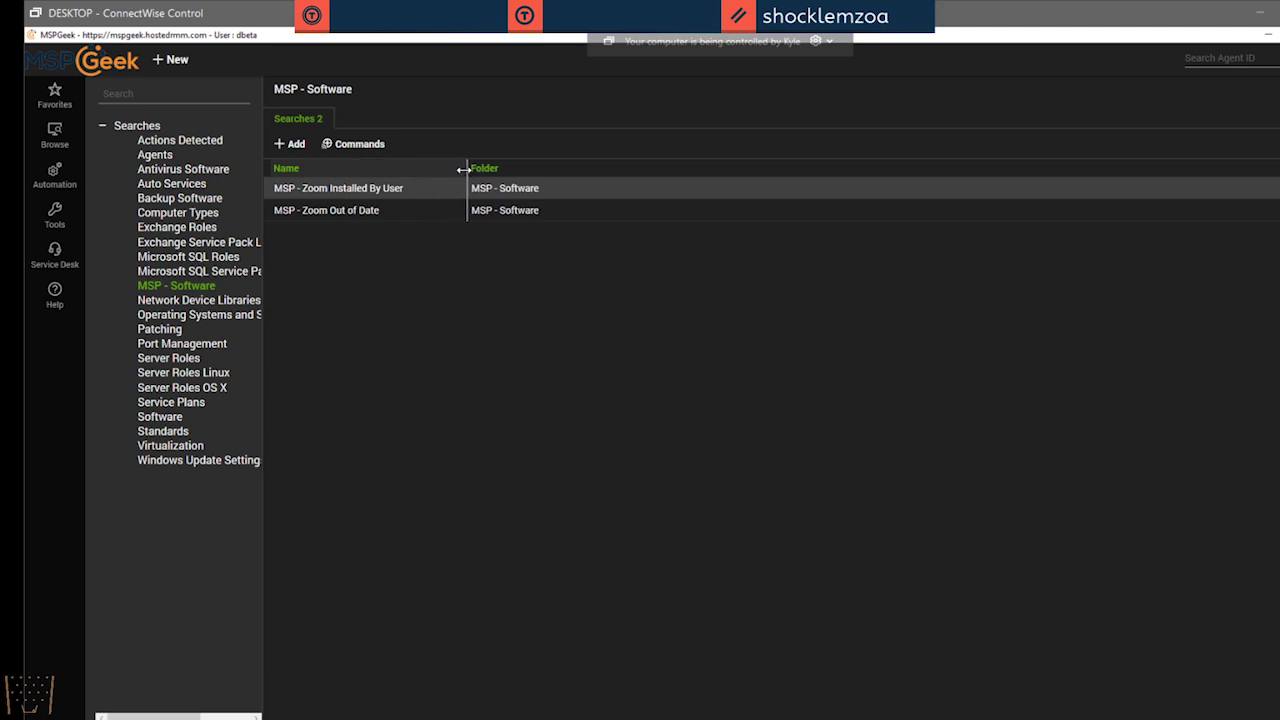
Open MSP - Zoom Out of Date, inspect its first resulting computer, and close the editor
{"action": "left_click", "coordinate": [342, 212]}
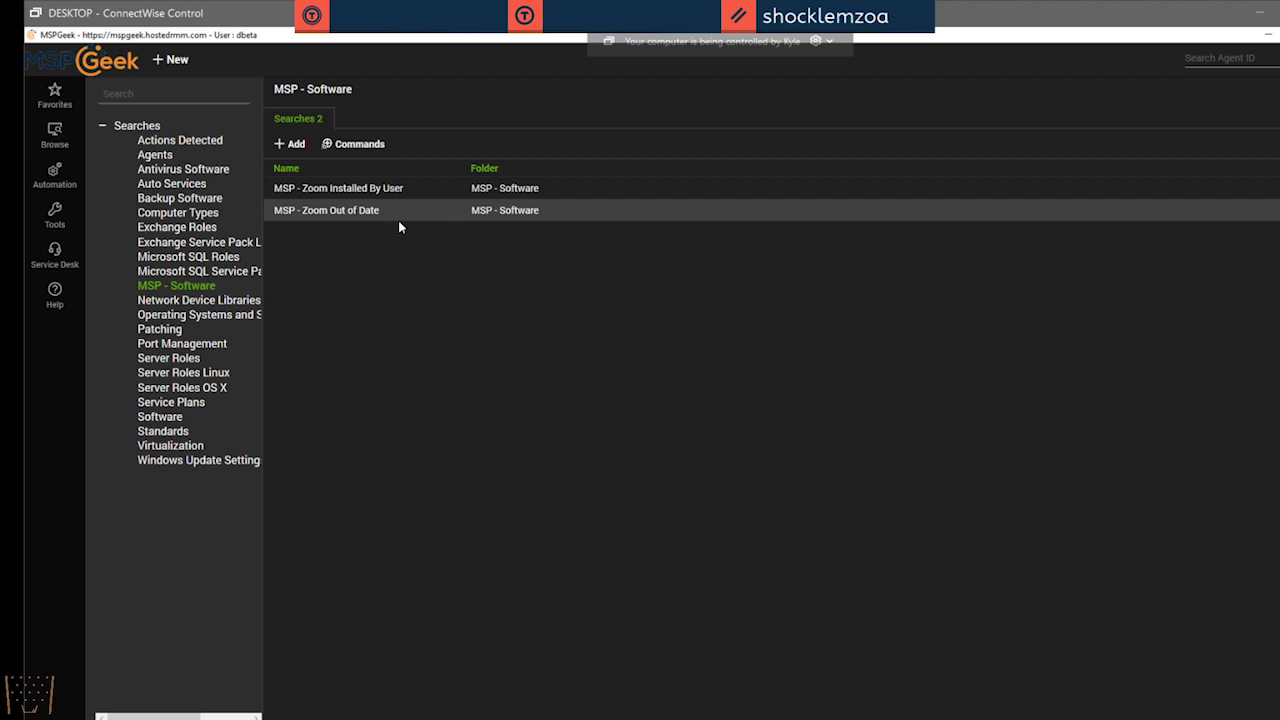
{"action": "double_click", "coordinate": [330, 209]}
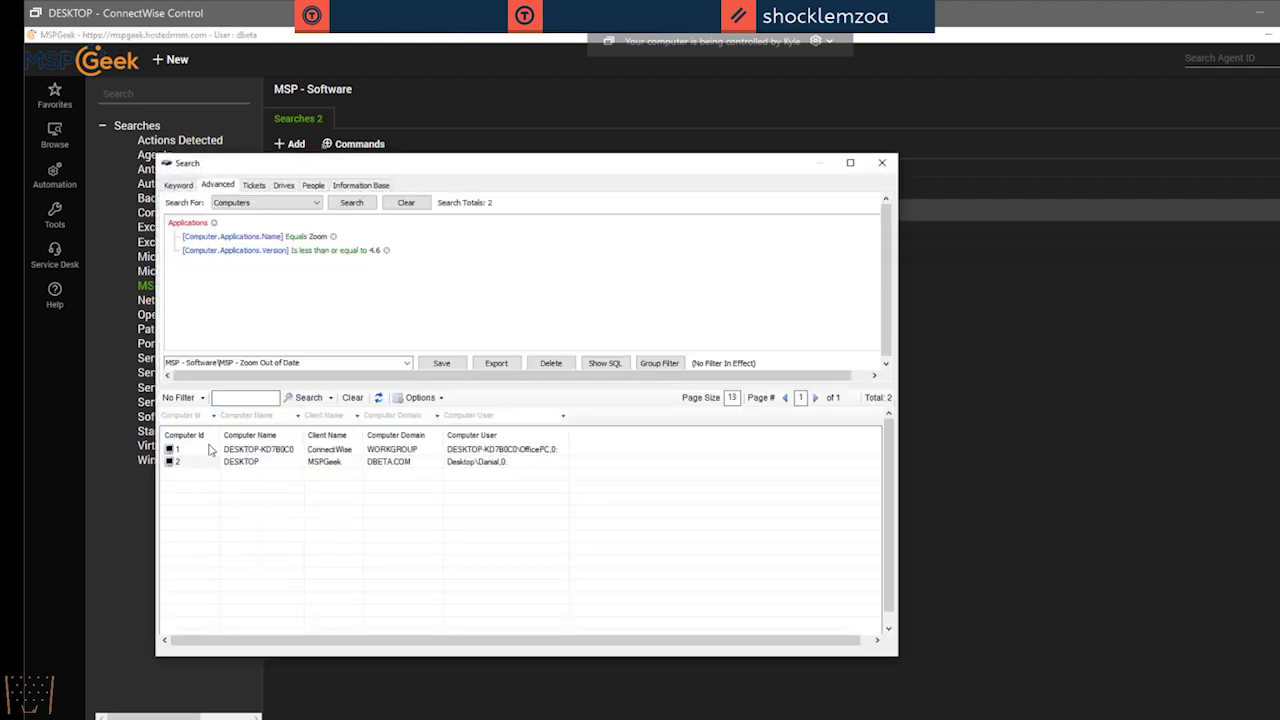
{"action": "right_click", "coordinate": [211, 448]}
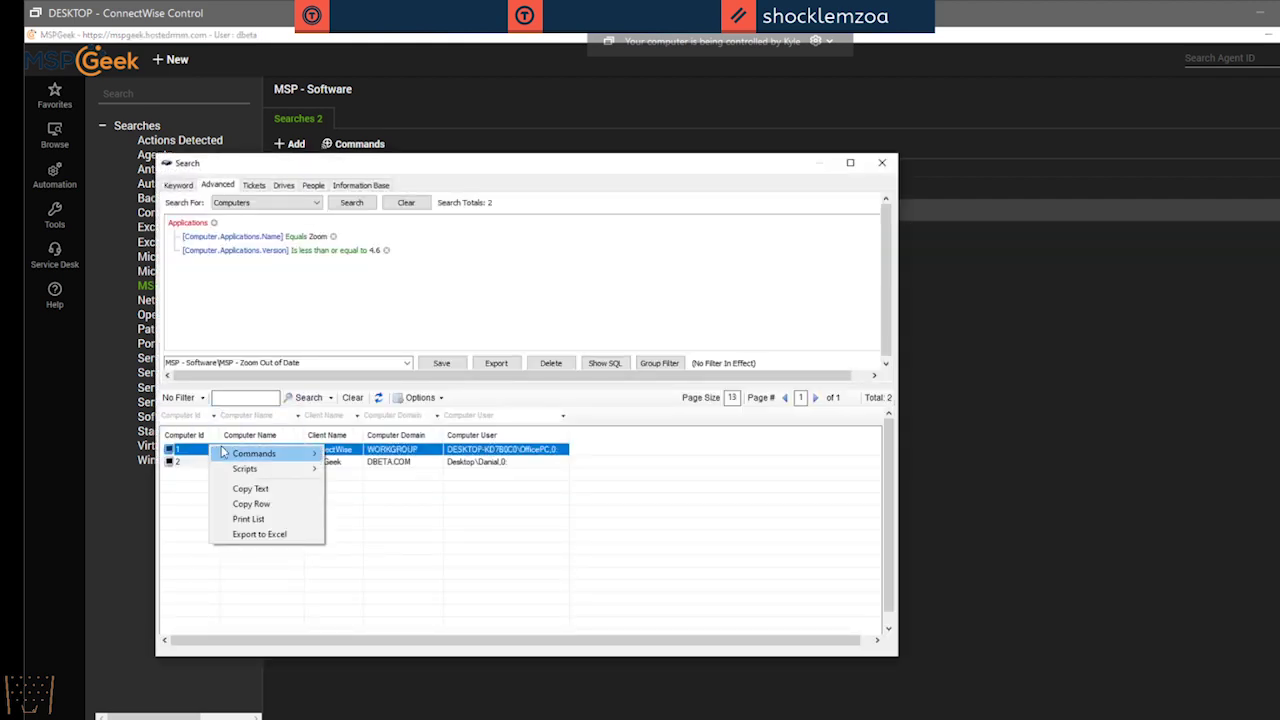
{"action": "mouse_move", "coordinate": [242, 469]}
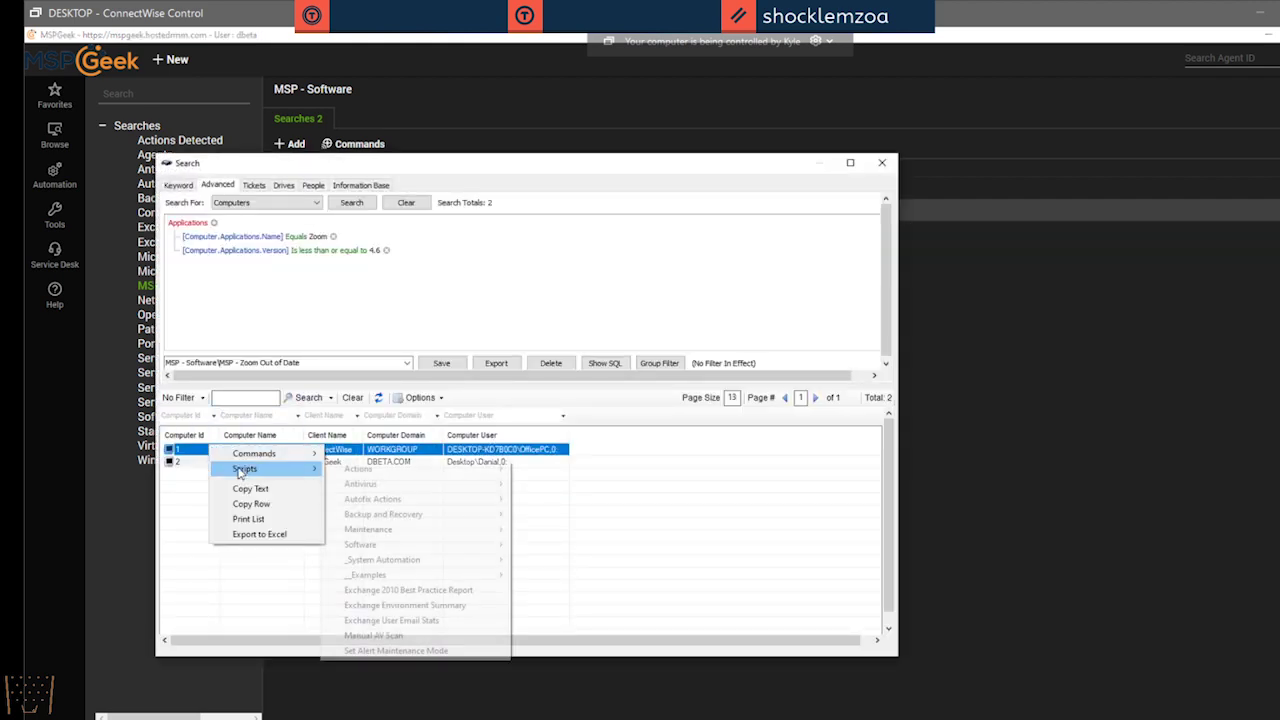
{"action": "left_click", "coordinate": [620, 477]}
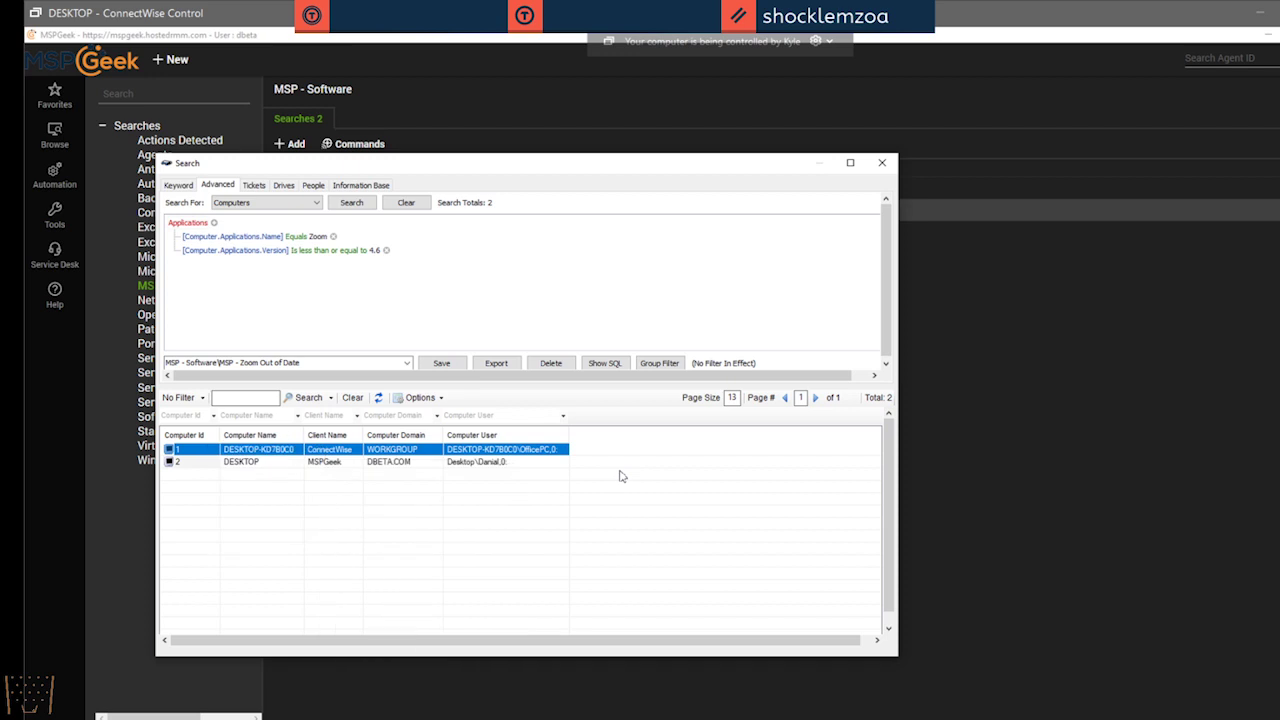
{"action": "left_click", "coordinate": [385, 452]}
{"action": "left_click", "coordinate": [890, 166]}
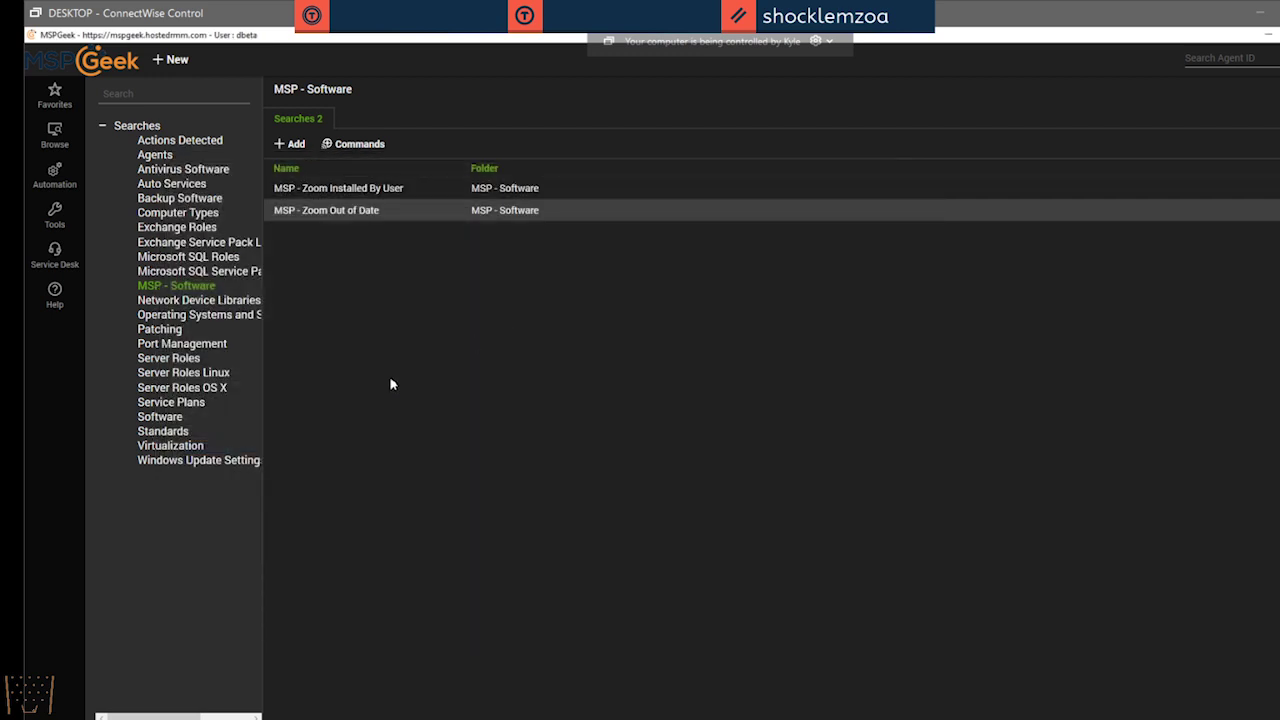
Under Browse > Groups, create a root-level group named MSP - Software and close its editor
{"action": "left_click", "coordinate": [52, 148]}
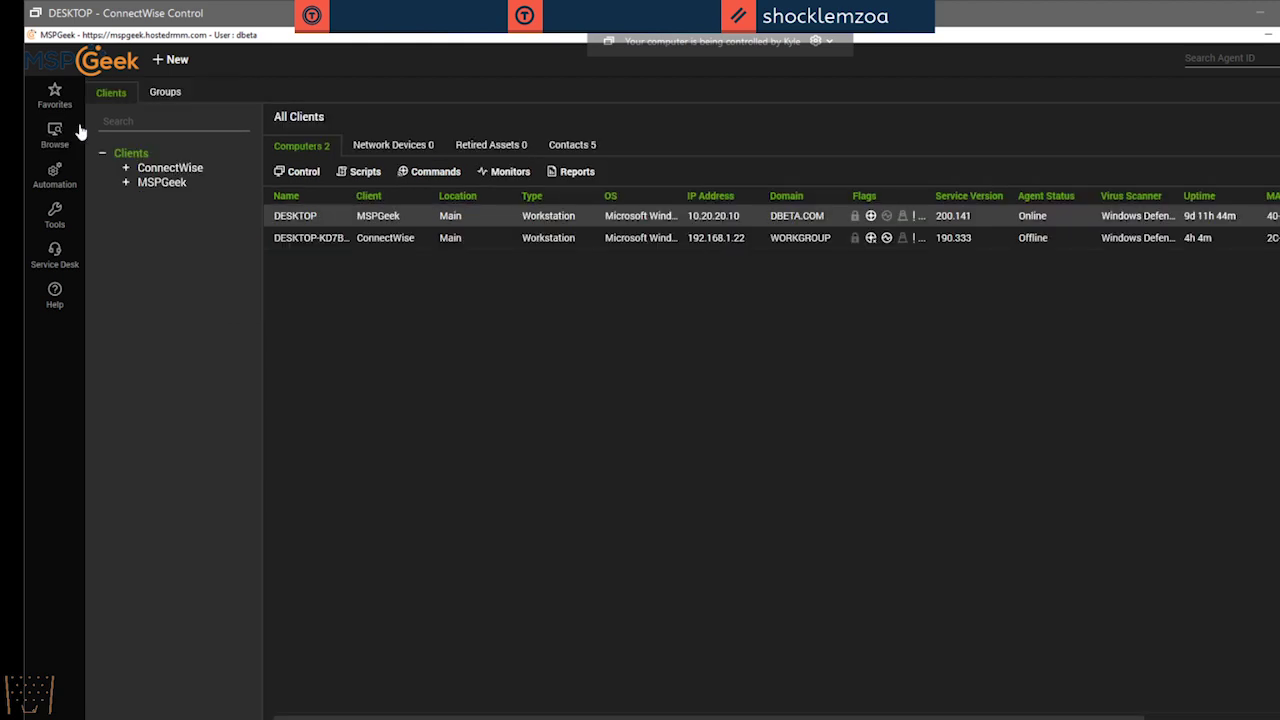
{"action": "left_click", "coordinate": [166, 96]}
{"action": "right_click", "coordinate": [140, 158]}
{"action": "left_click", "coordinate": [166, 176]}
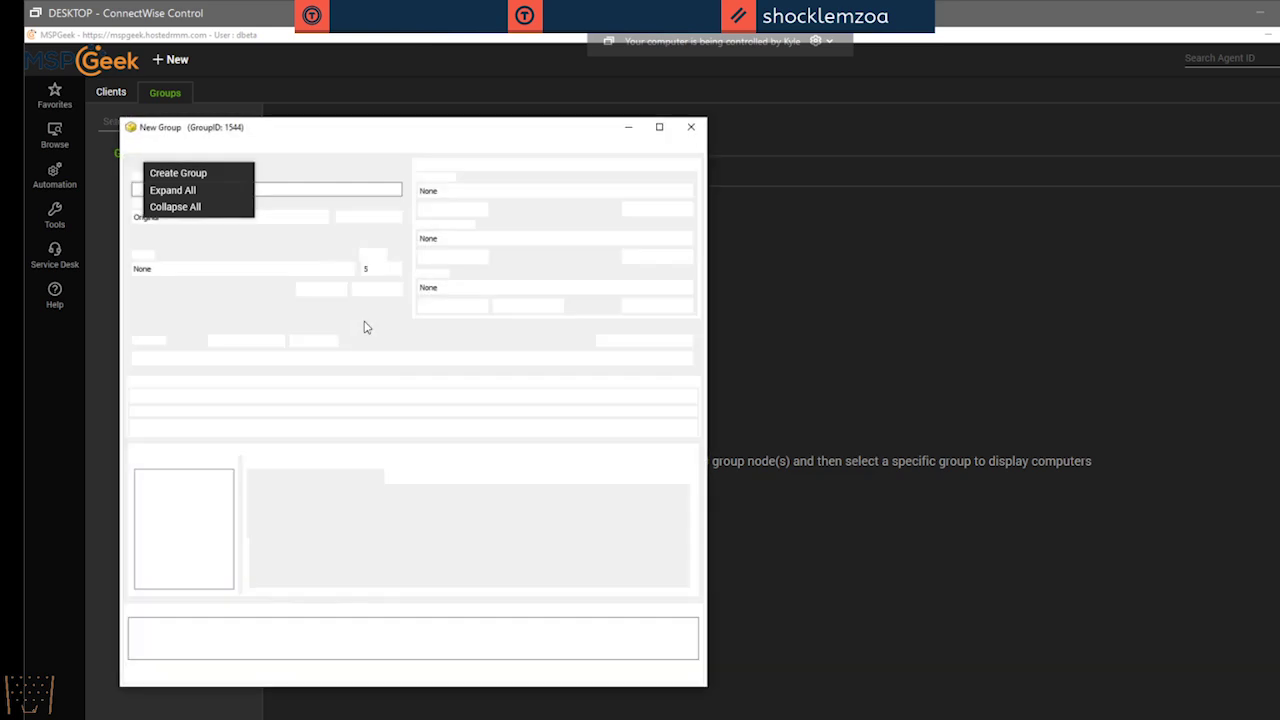
{"action": "left_click", "coordinate": [273, 190]}
{"action": "left_click_drag", "start_coordinate": [271, 190], "coordinate": [127, 188]}
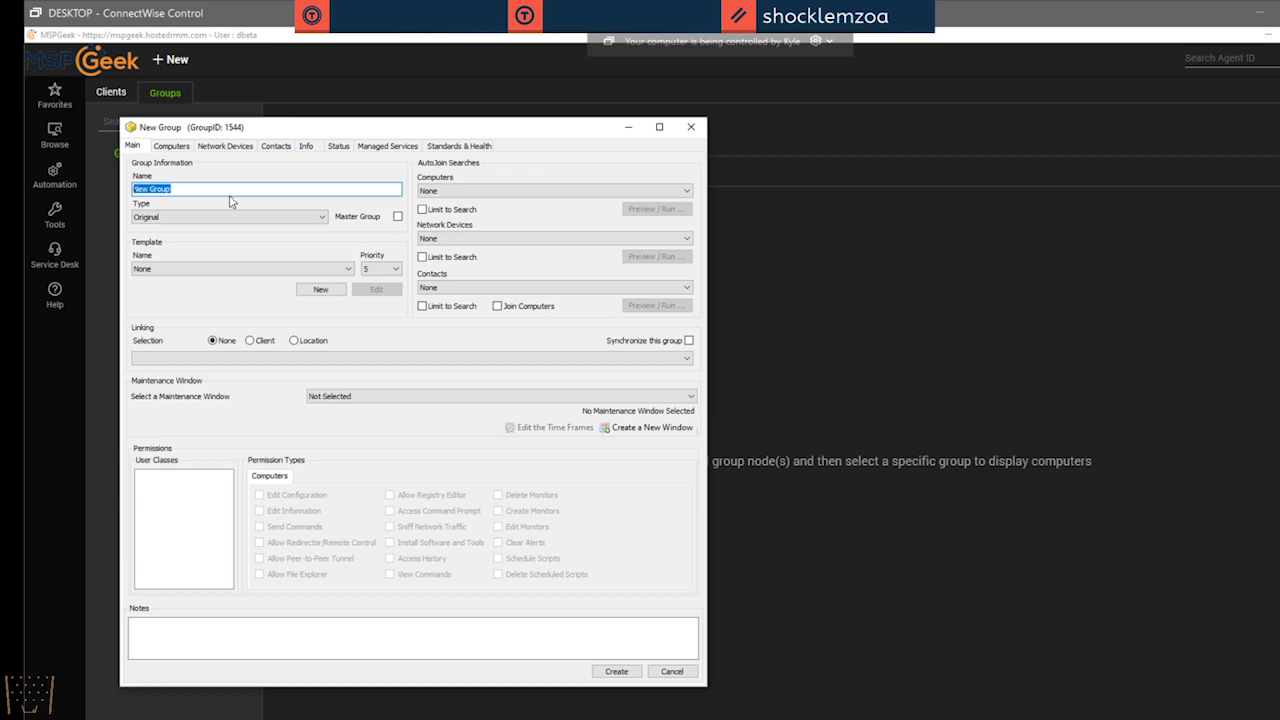
{"action": "type", "text": "MSP - Software"}
{"action": "left_click", "coordinate": [618, 672]}
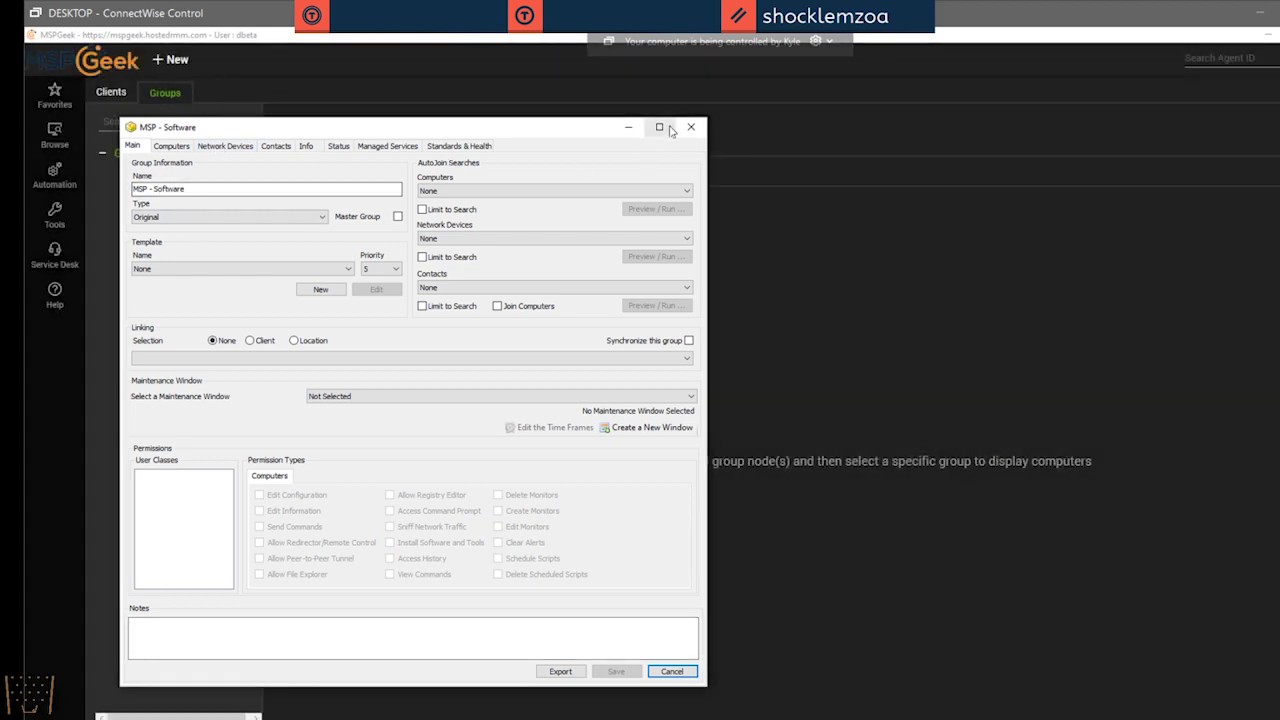
{"action": "left_click", "coordinate": [690, 127]}
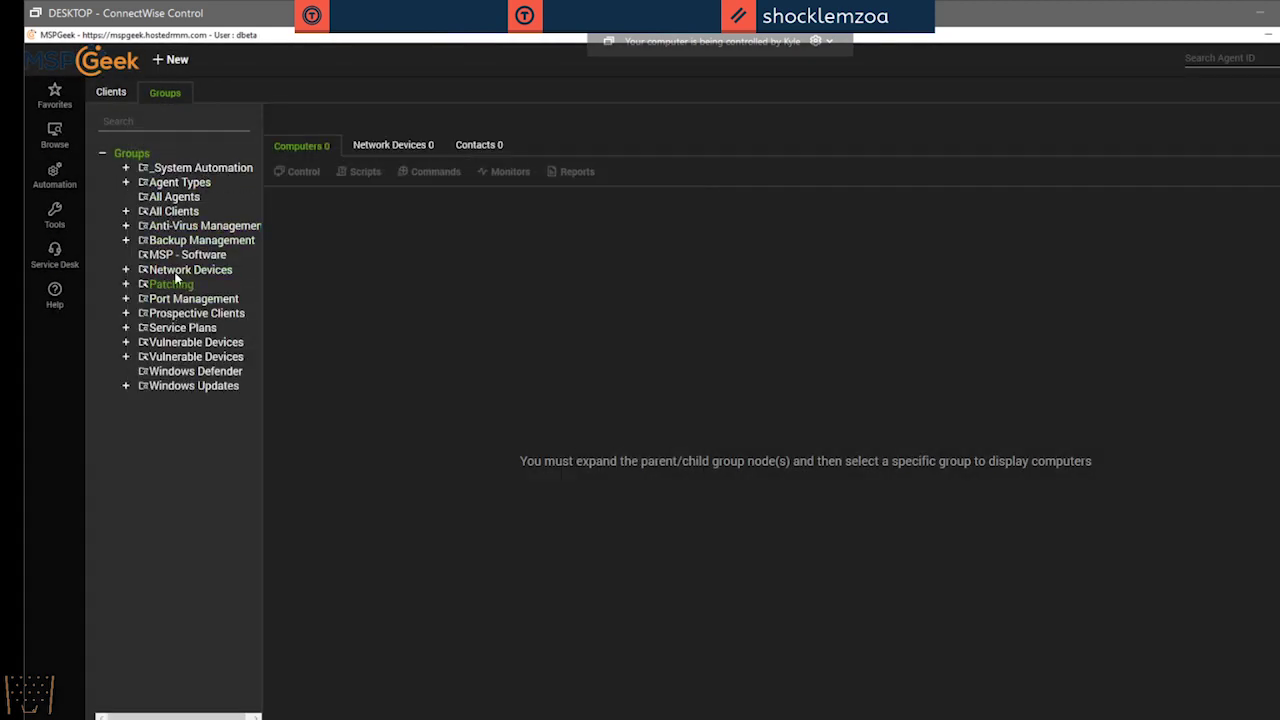
Create a subgroup named Zoom under MSP - Software and close its editor
{"action": "left_click", "coordinate": [177, 255]}
{"action": "right_click", "coordinate": [174, 258]}
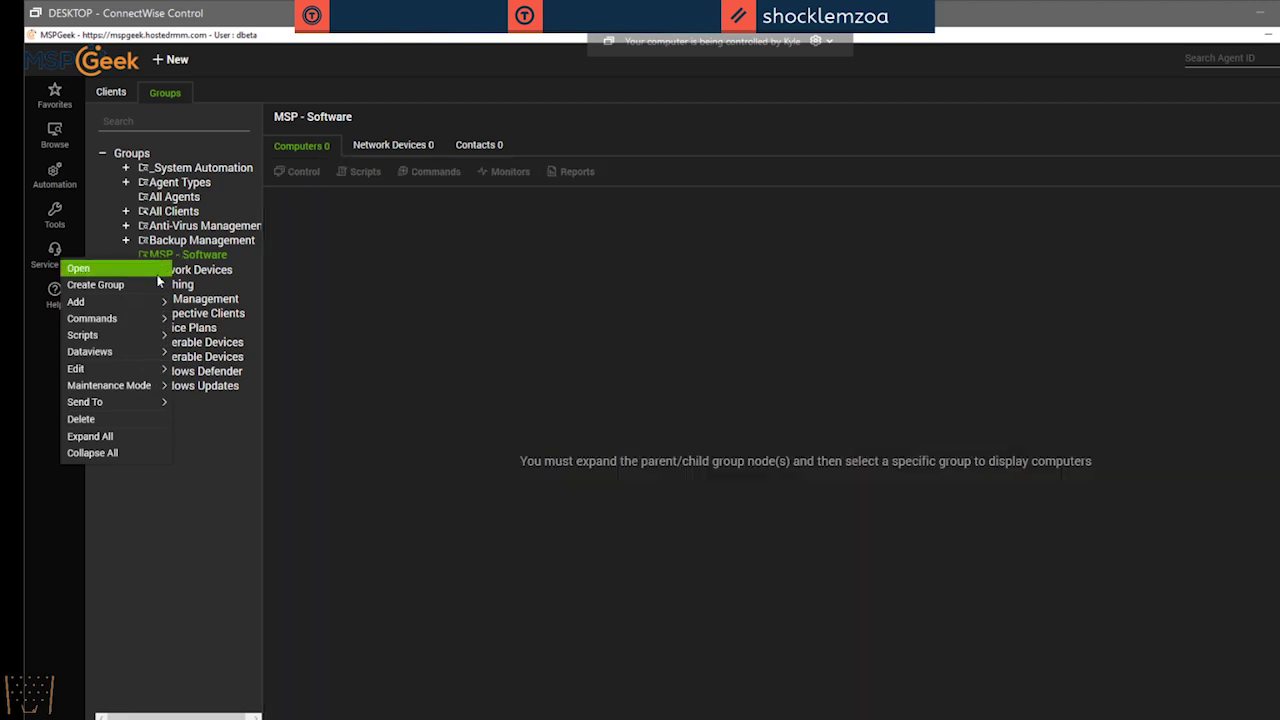
{"action": "left_click", "coordinate": [157, 283]}
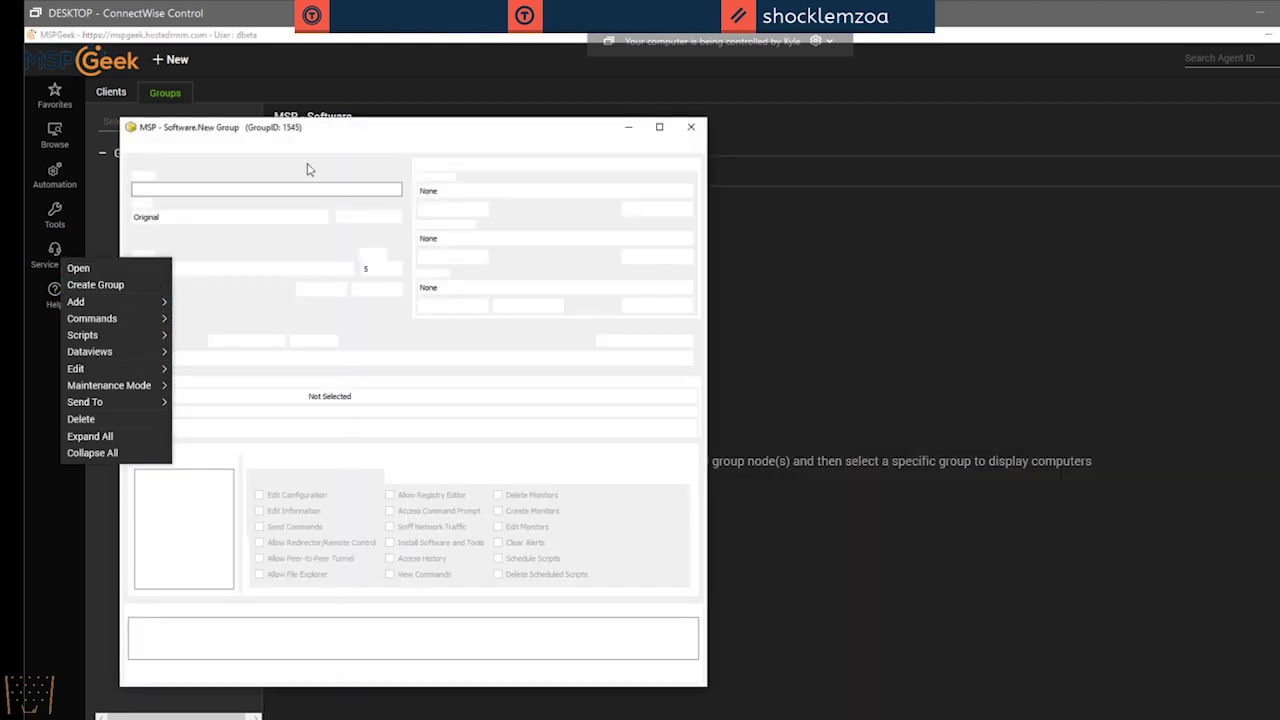
{"action": "type", "text": "Zoom"}
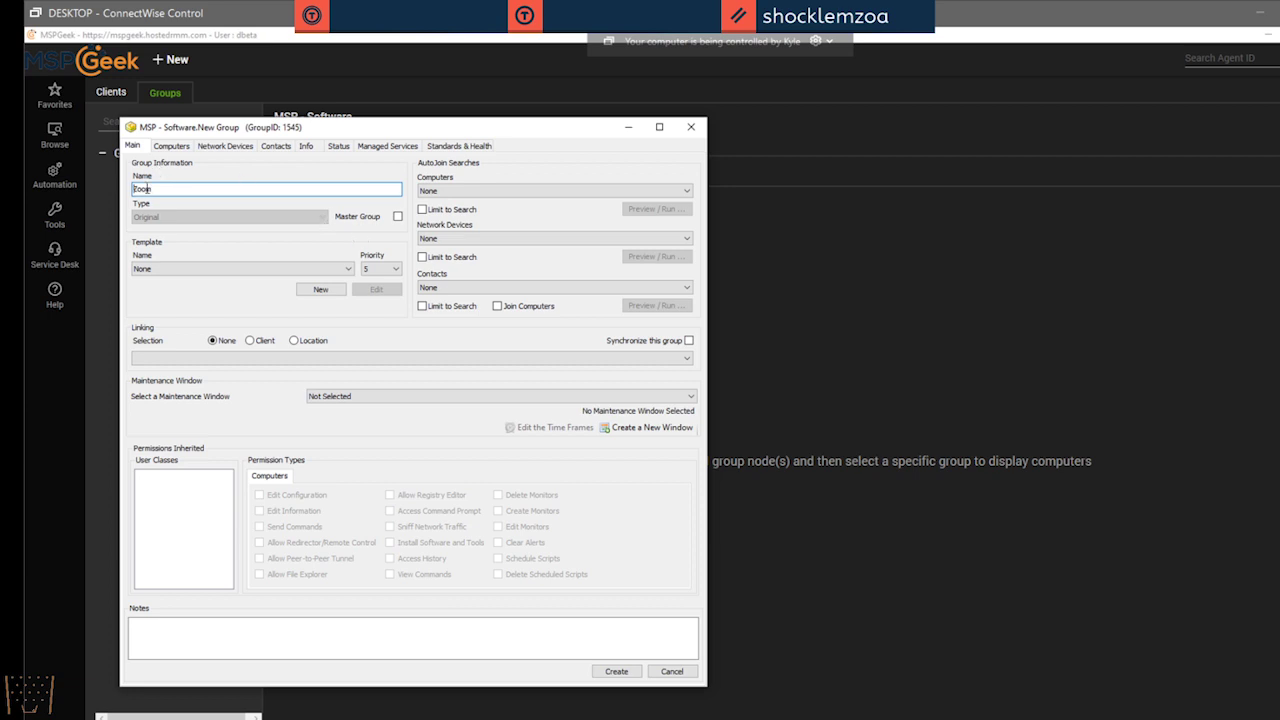
{"action": "type", "text": "MSP -"}
{"action": "key", "text": "BackSpace"}
{"action": "key", "text": "BackSpace"}
{"action": "key", "text": "BackSpace"}
{"action": "key", "text": "BackSpace"}
{"action": "key", "text": "BackSpace"}
{"action": "key", "text": "BackSpace"}
{"action": "left_click", "coordinate": [617, 671]}
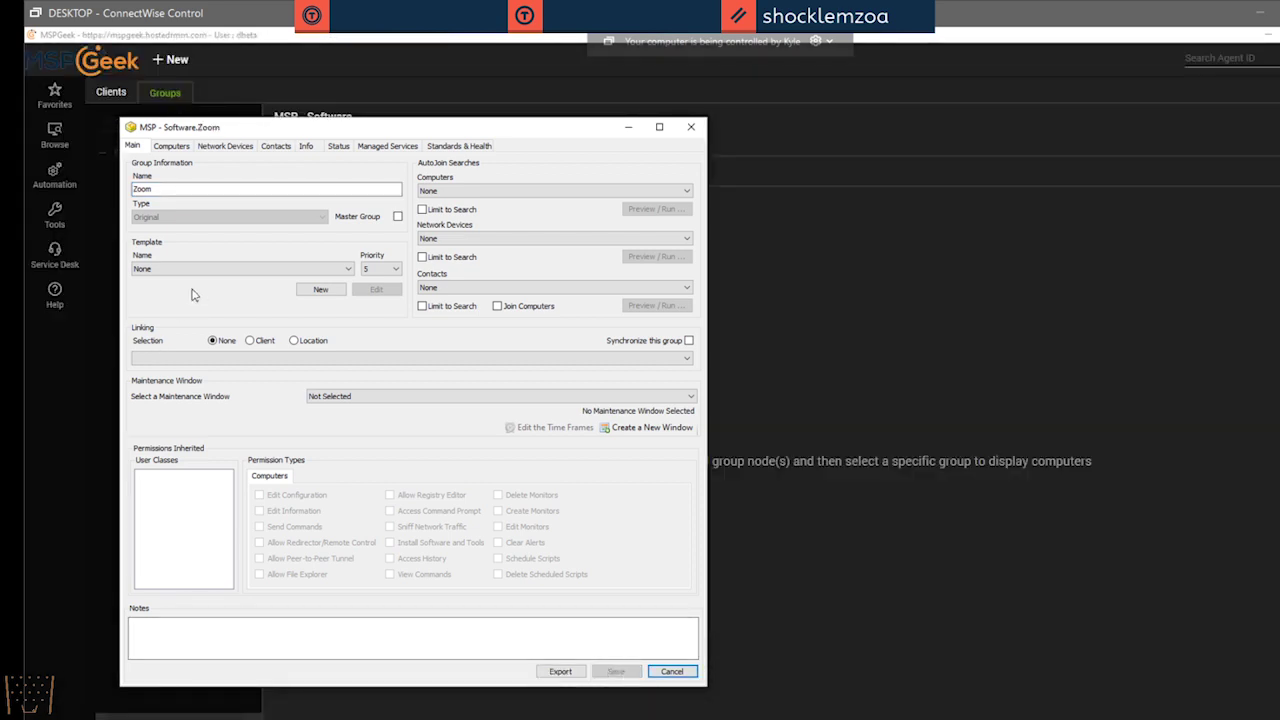
{"action": "left_click", "coordinate": [670, 672]}
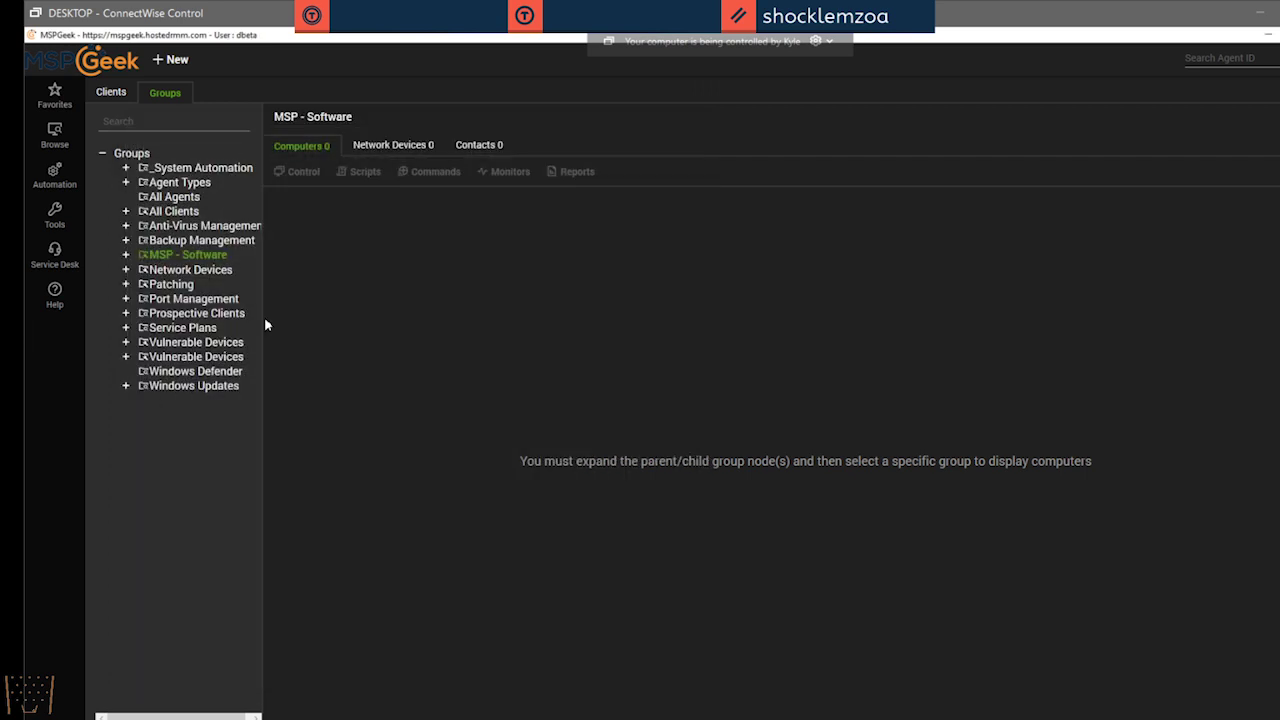
Expand MSP - Software and start creating a new group under Zoom
{"action": "left_click", "coordinate": [125, 255]}
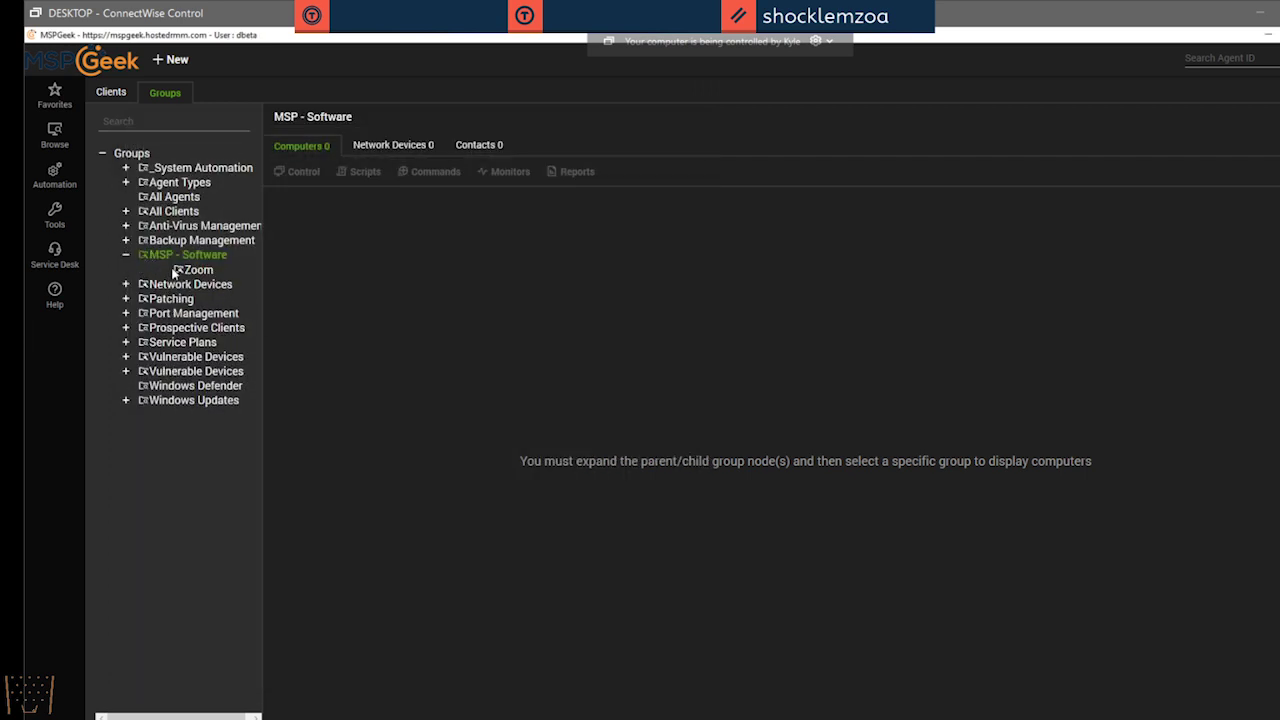
{"action": "left_click", "coordinate": [195, 270]}
{"action": "right_click", "coordinate": [195, 272]}
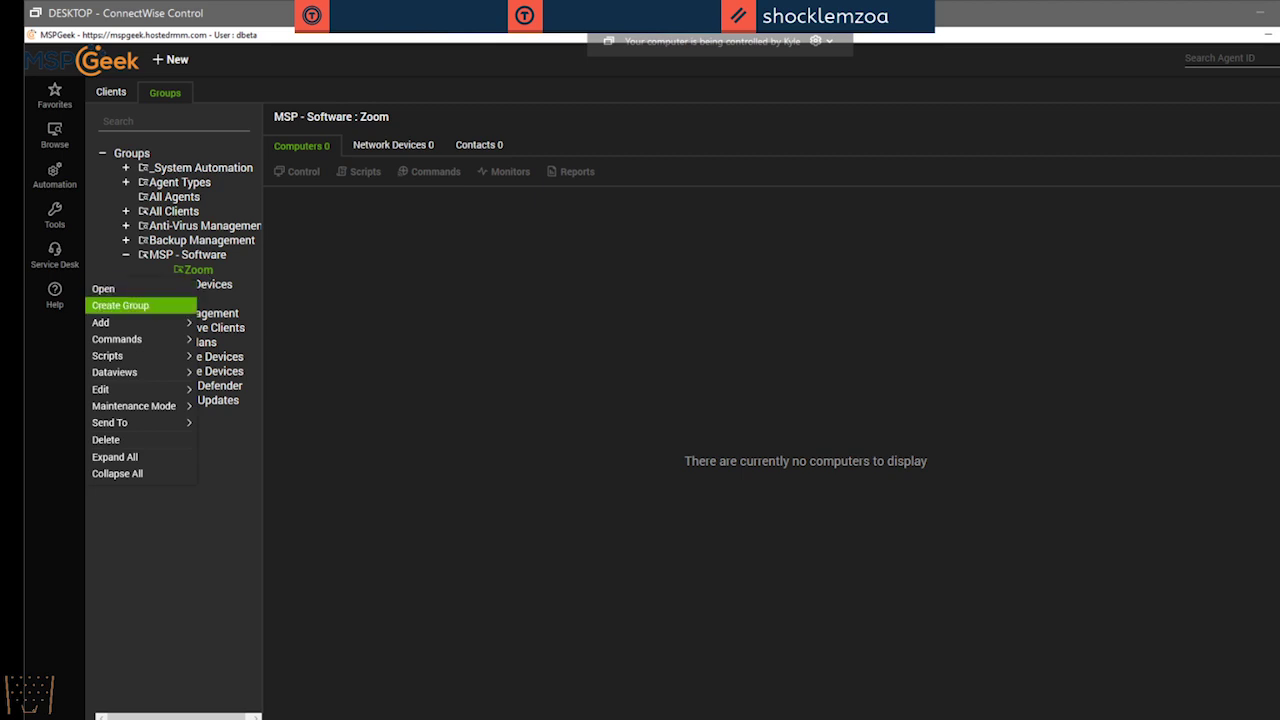
{"action": "left_click", "coordinate": [150, 306]}
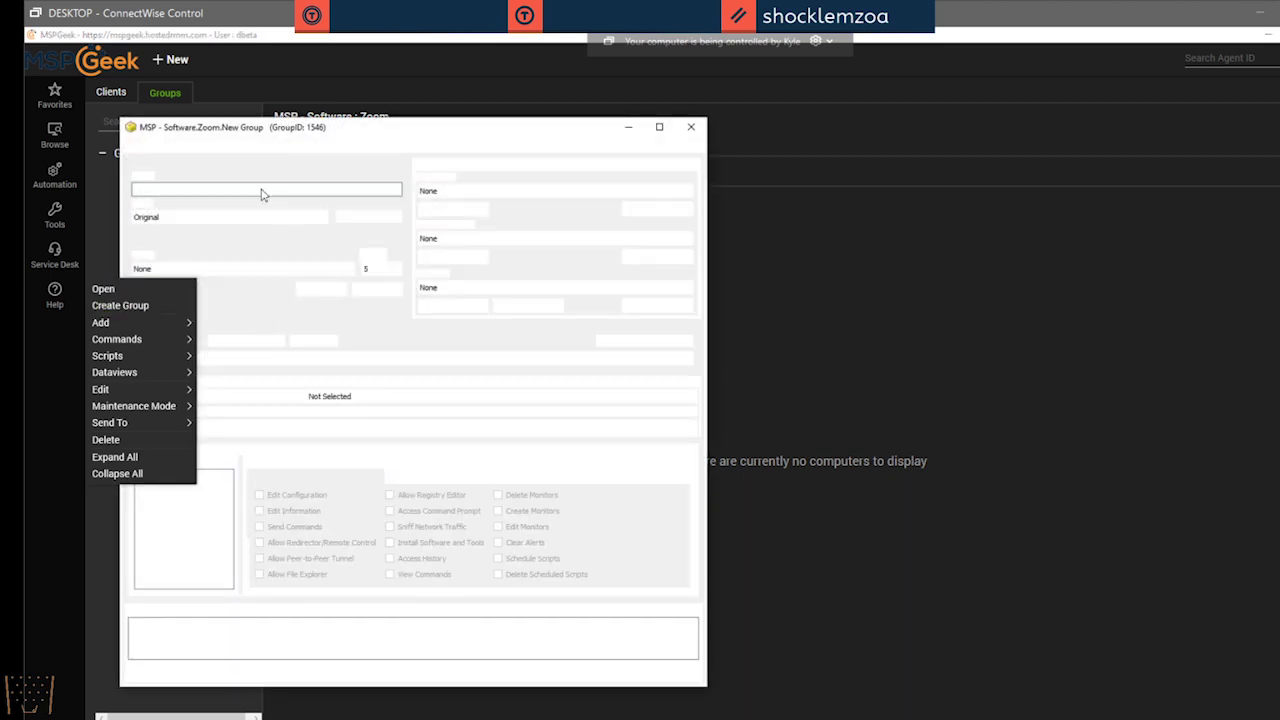
Name the new group Zoom Installed by User
{"action": "left_click_drag", "start_coordinate": [172, 188], "coordinate": [96, 187]}
{"action": "type", "text": "Zoom Install"}
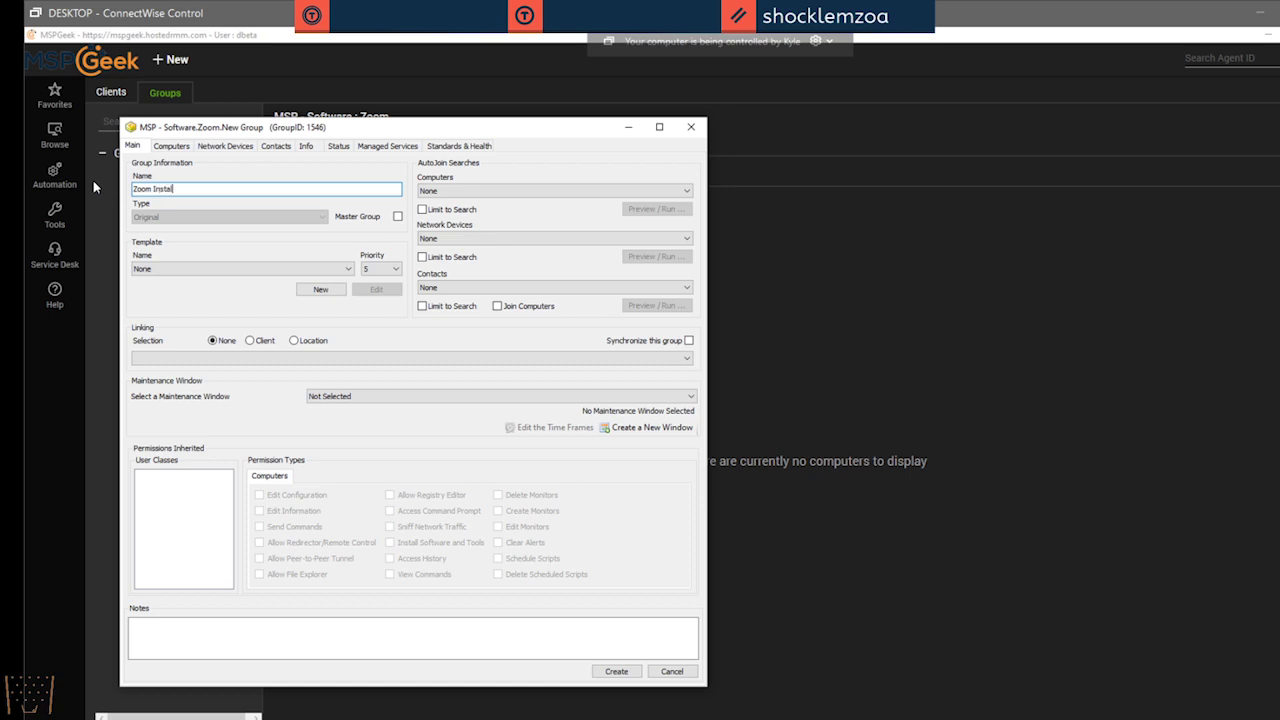
{"action": "type", "text": "ed by Ulser"}
{"action": "key", "text": "BackSpace"}
{"action": "key", "text": "BackSpace"}
{"action": "key", "text": "BackSpace"}
{"action": "key", "text": "BackSpace"}
{"action": "type", "text": "ser"}
Tick Master Group and look over the auto-join computer search list
{"action": "left_click", "coordinate": [397, 218]}
{"action": "left_click", "coordinate": [398, 217]}
{"action": "left_click", "coordinate": [397, 217]}
{"action": "left_click", "coordinate": [545, 197]}
{"action": "left_click", "coordinate": [545, 197]}
Choose MSP - Zoom Installed By User as the group's Computers auto-join search
{"action": "left_click", "coordinate": [688, 194]}
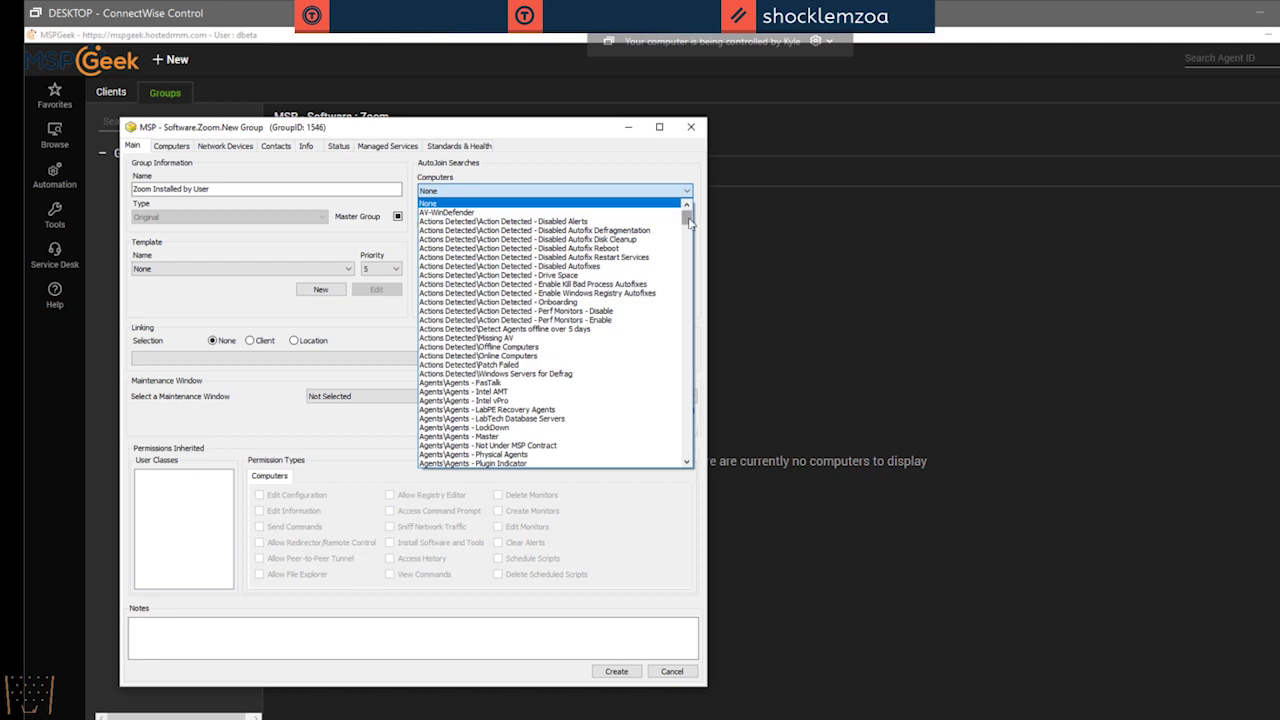
{"action": "left_click_drag", "start_coordinate": [688, 220], "coordinate": [695, 296]}
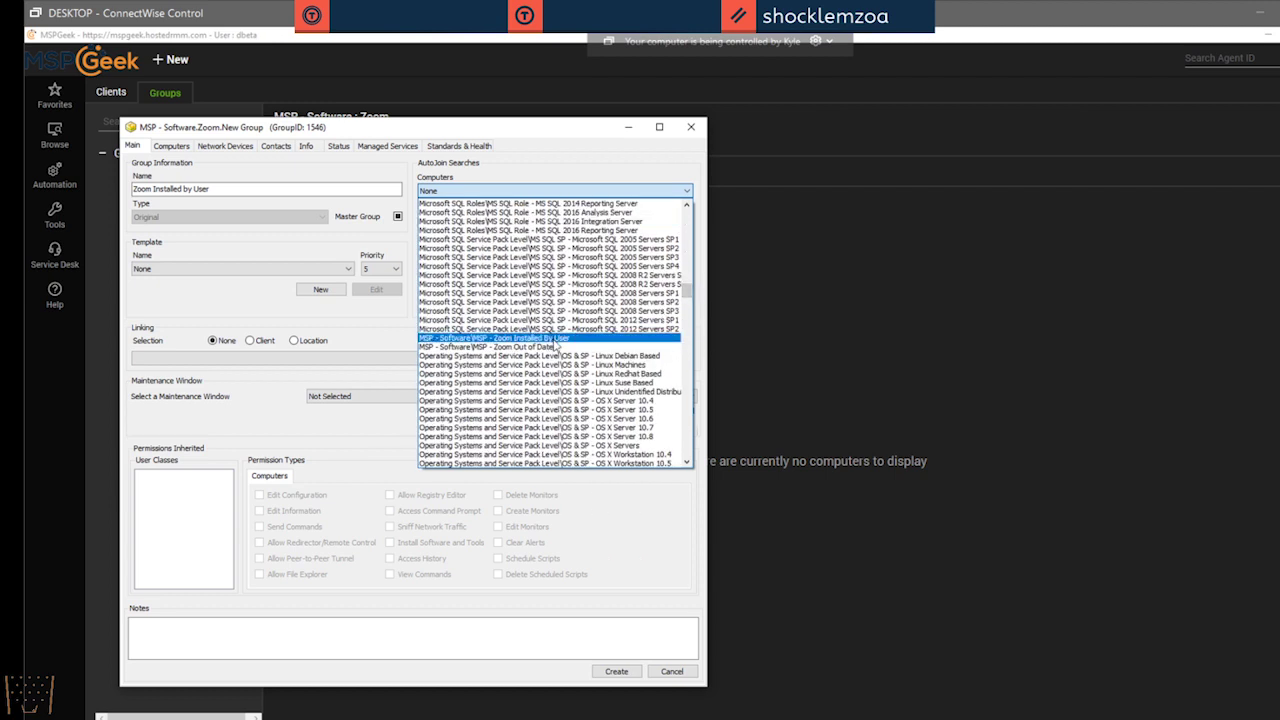
{"action": "left_click", "coordinate": [555, 340]}
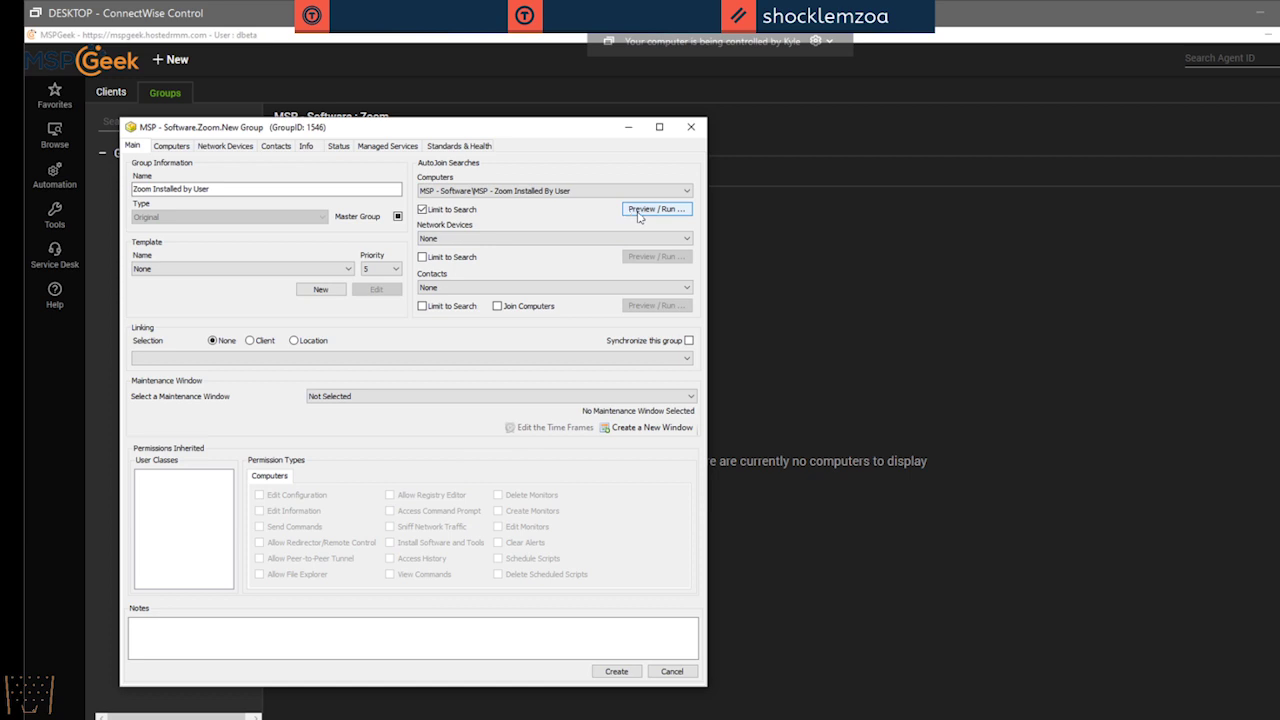
Preview the computers that would join, then create the Zoom Installed by User group
{"action": "left_click", "coordinate": [639, 212]}
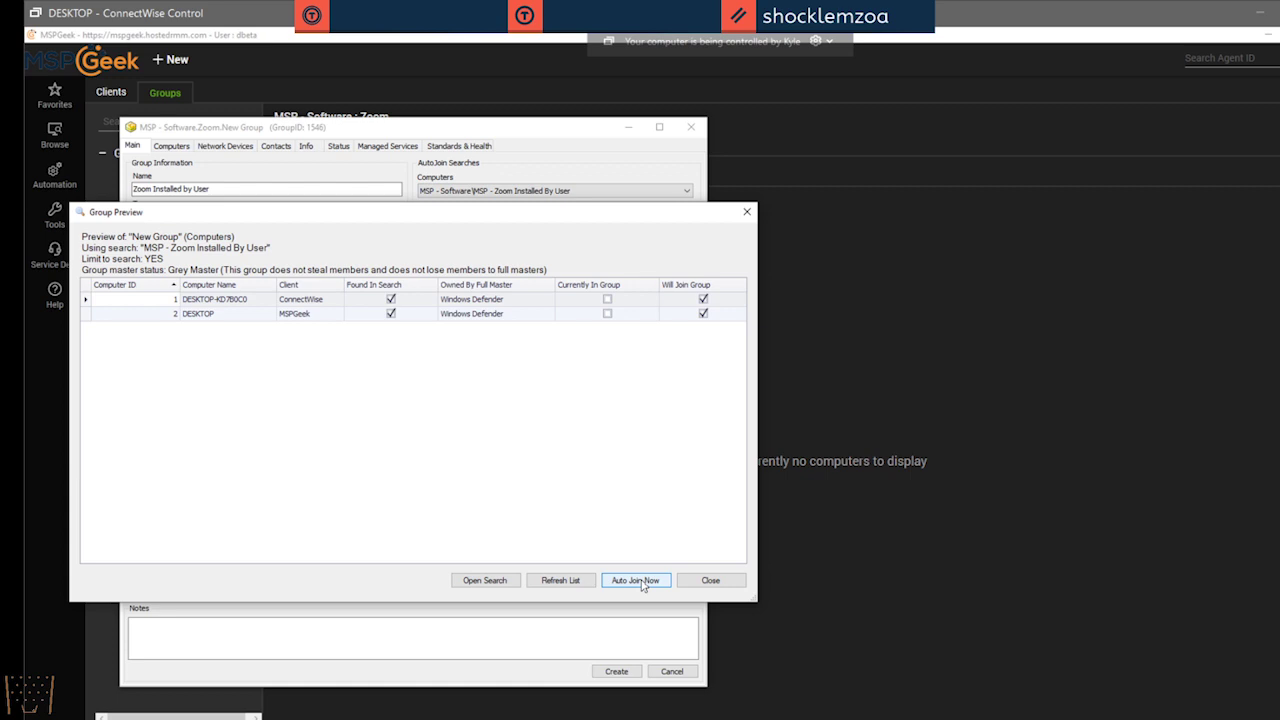
{"action": "left_click", "coordinate": [704, 583]}
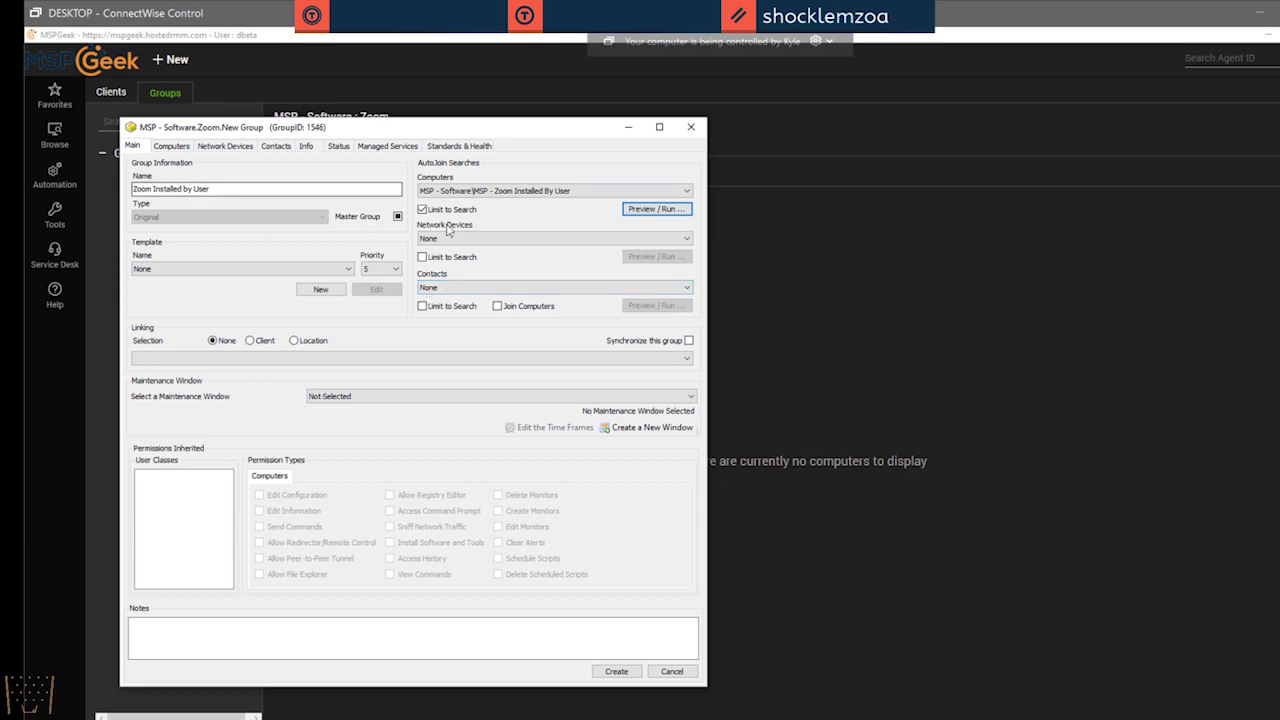
{"action": "left_click", "coordinate": [606, 671]}
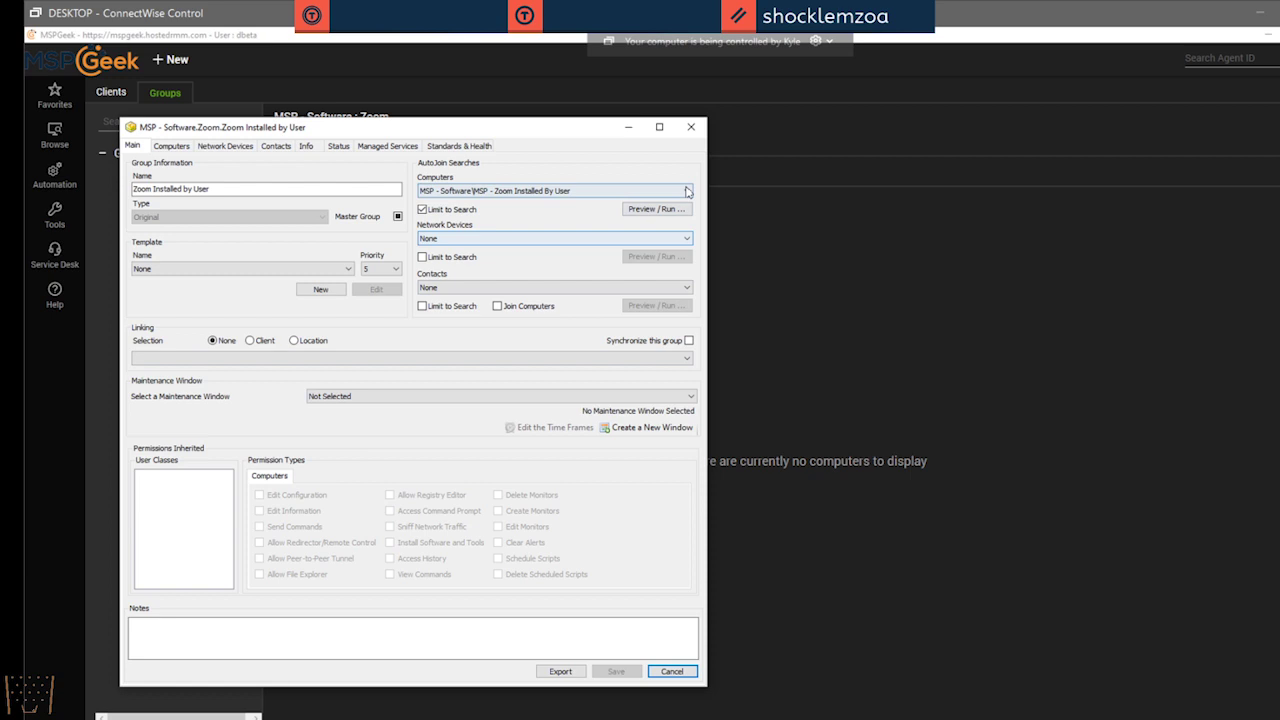
Add the matching computers to the group now, confirm the refresh, and close properties
{"action": "left_click", "coordinate": [668, 210]}
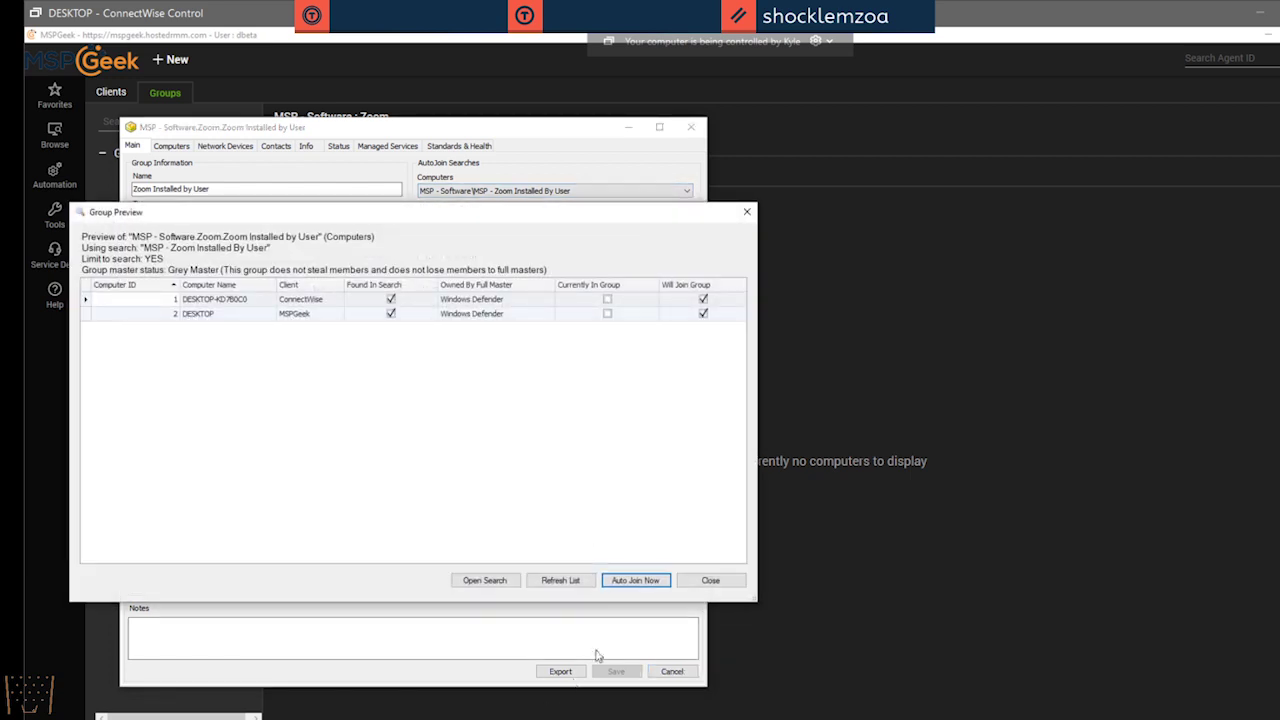
{"action": "left_click", "coordinate": [620, 586]}
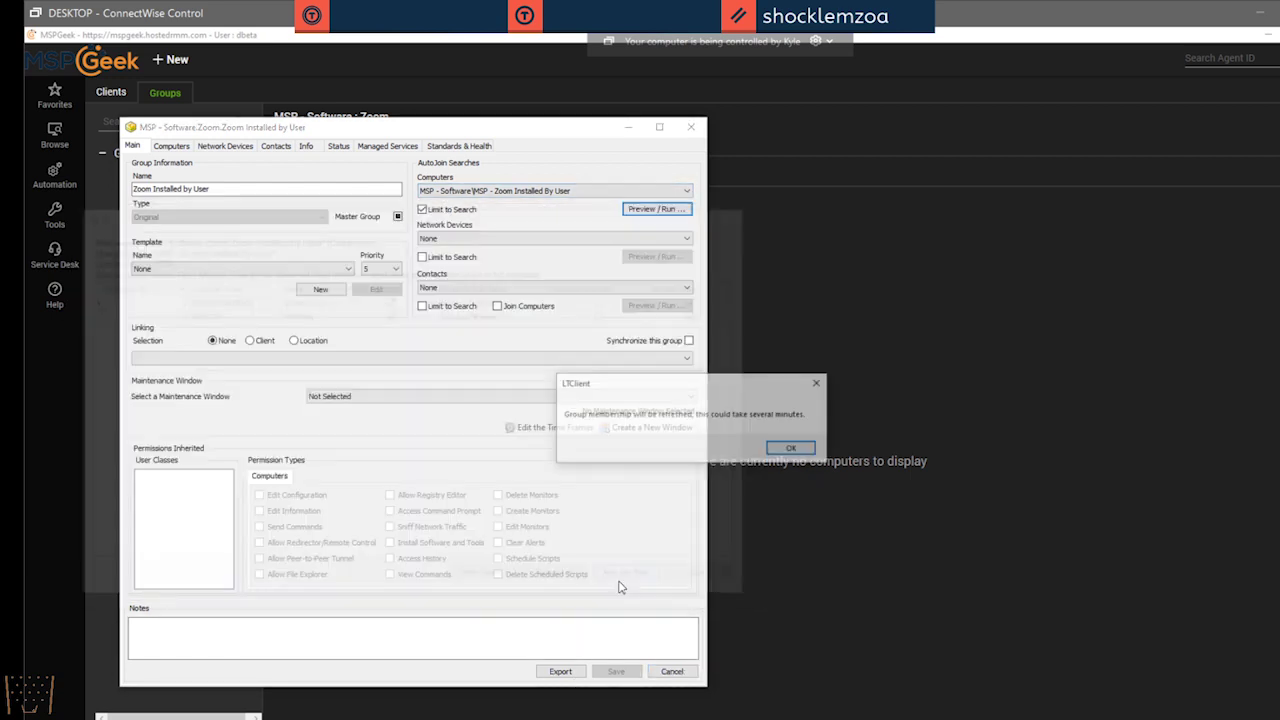
{"action": "left_click", "coordinate": [790, 464]}
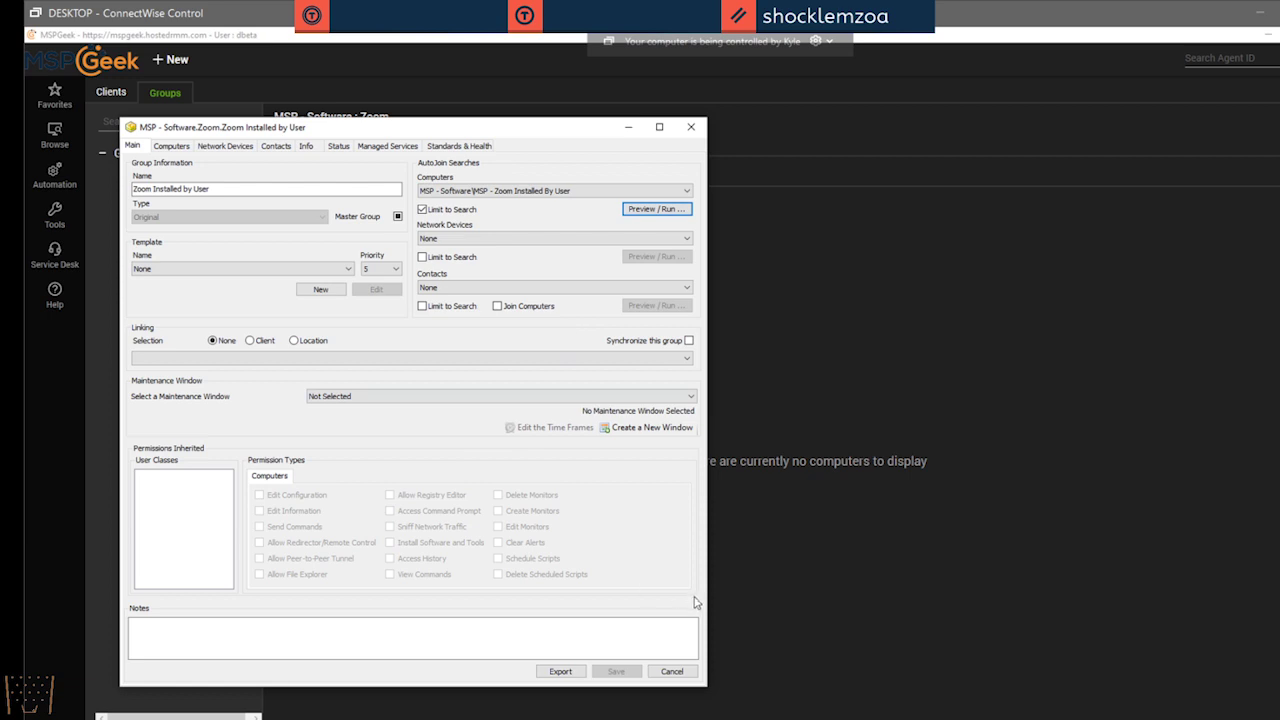
{"action": "left_click", "coordinate": [690, 126]}
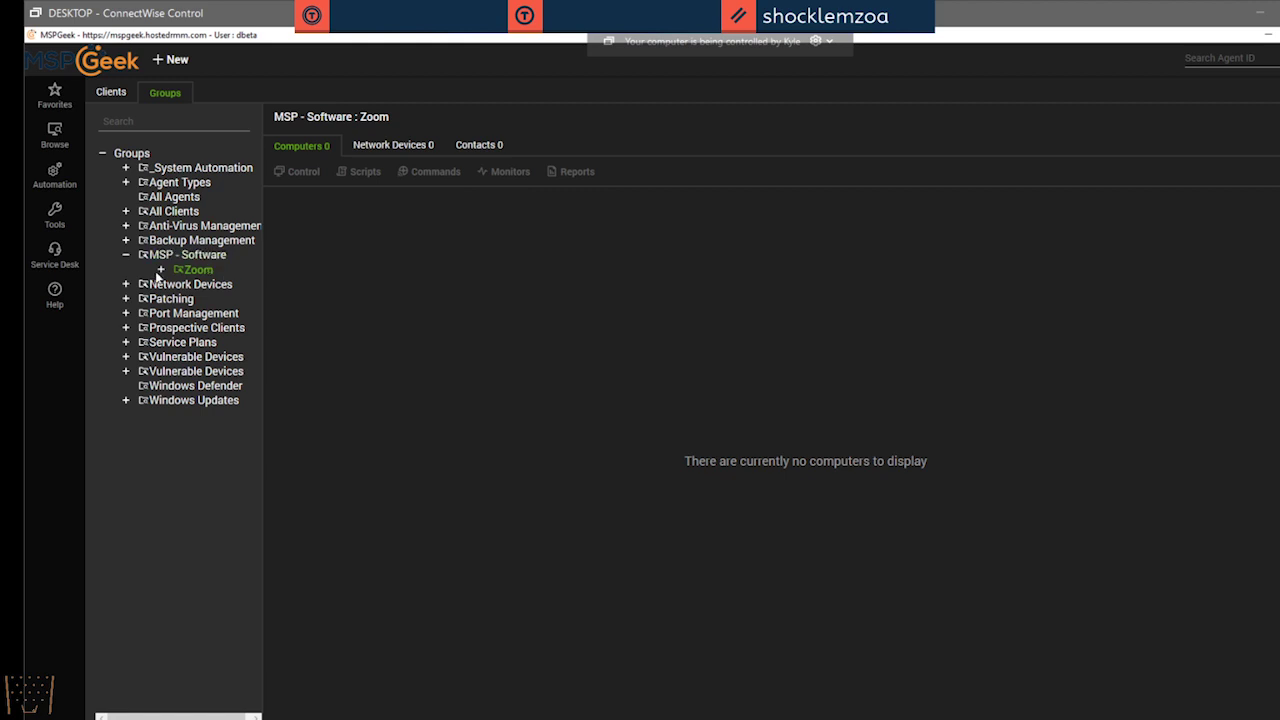
Create a new subgroup under the Zoom group named 'Zoom Out of Date'
{"action": "left_click", "coordinate": [160, 270]}
{"action": "left_click", "coordinate": [236, 284]}
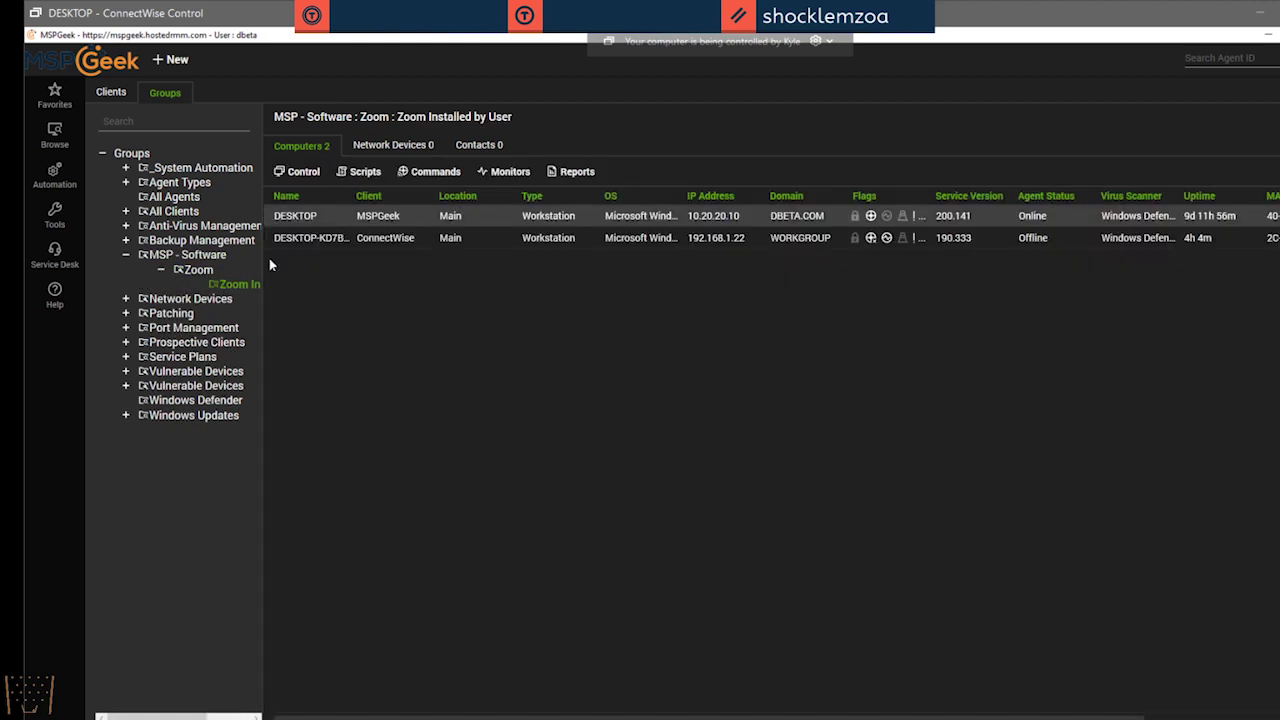
{"action": "right_click", "coordinate": [203, 270]}
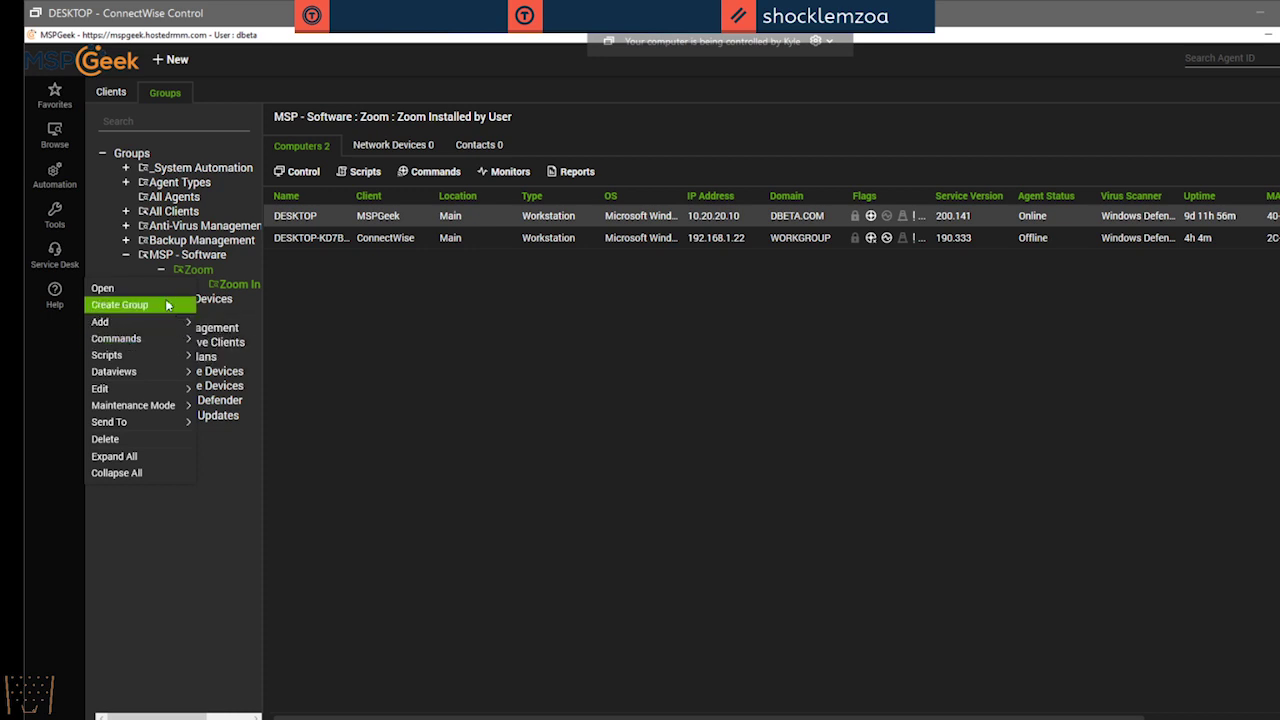
{"action": "left_click", "coordinate": [168, 305]}
{"action": "left_click", "coordinate": [355, 192]}
{"action": "left_click_drag", "start_coordinate": [355, 192], "coordinate": [103, 181]}
{"action": "type", "text": "Z"}
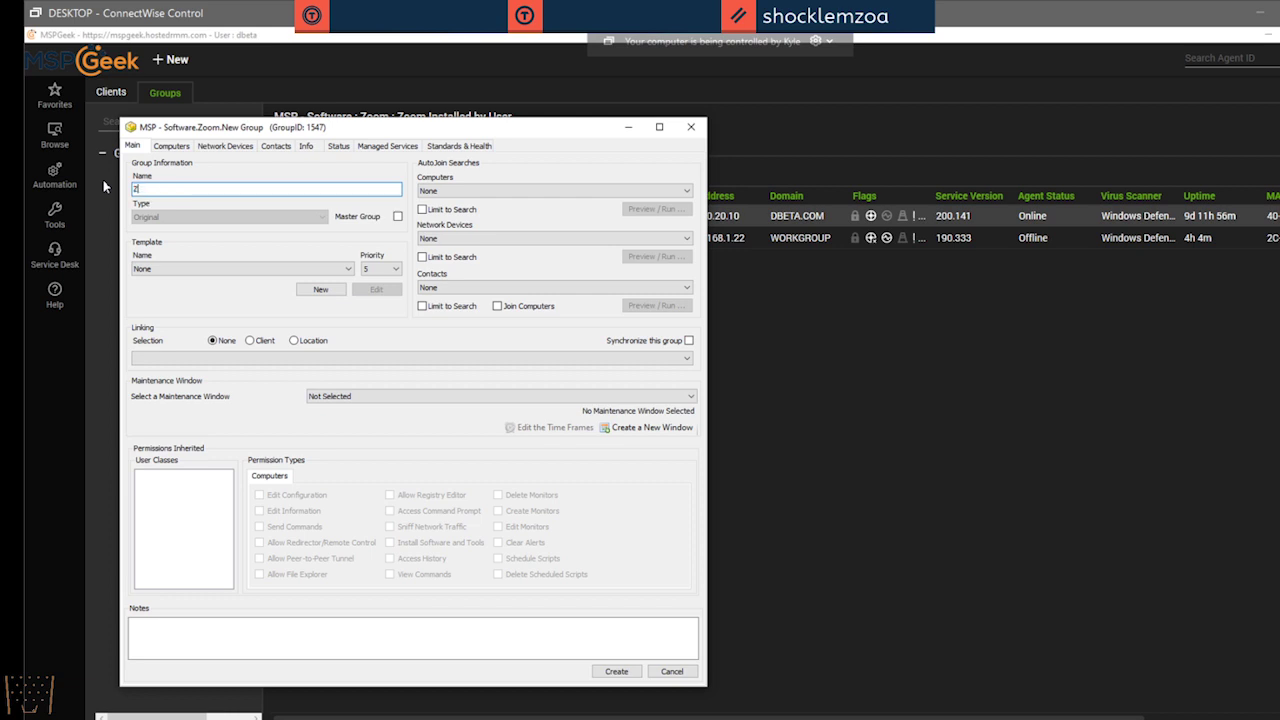
{"action": "type", "text": "oom Out of Date"}
Make it a master group auto-joining only the MSP - Zoom Out of Date search, then create it
{"action": "left_click", "coordinate": [650, 190]}
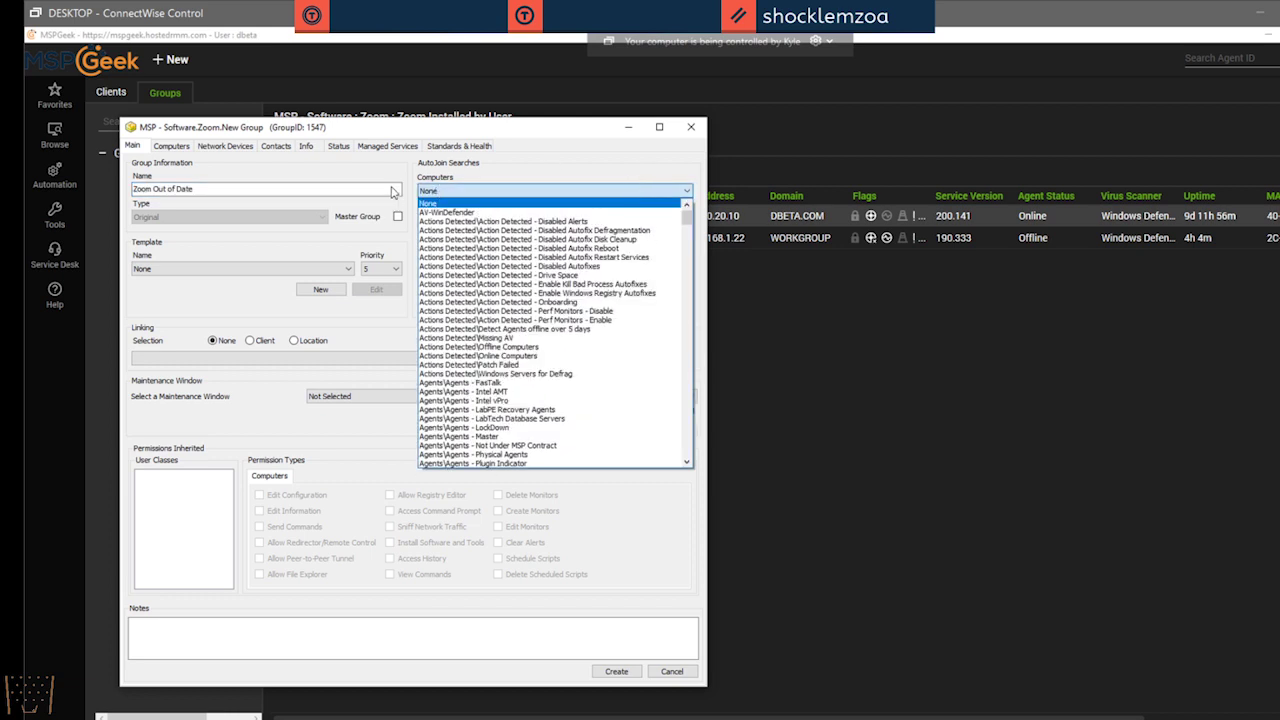
{"action": "left_click", "coordinate": [397, 220]}
{"action": "left_click", "coordinate": [398, 217]}
{"action": "left_click", "coordinate": [640, 190]}
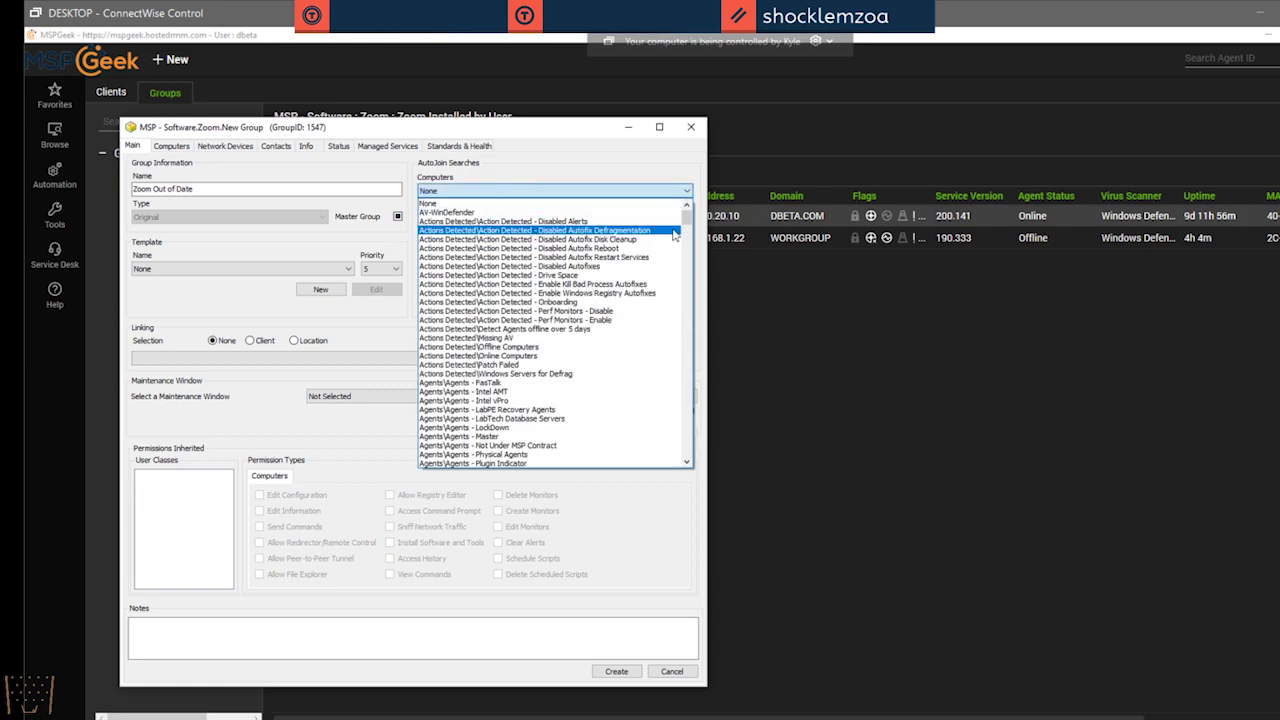
{"action": "left_click_drag", "start_coordinate": [683, 226], "coordinate": [685, 296]}
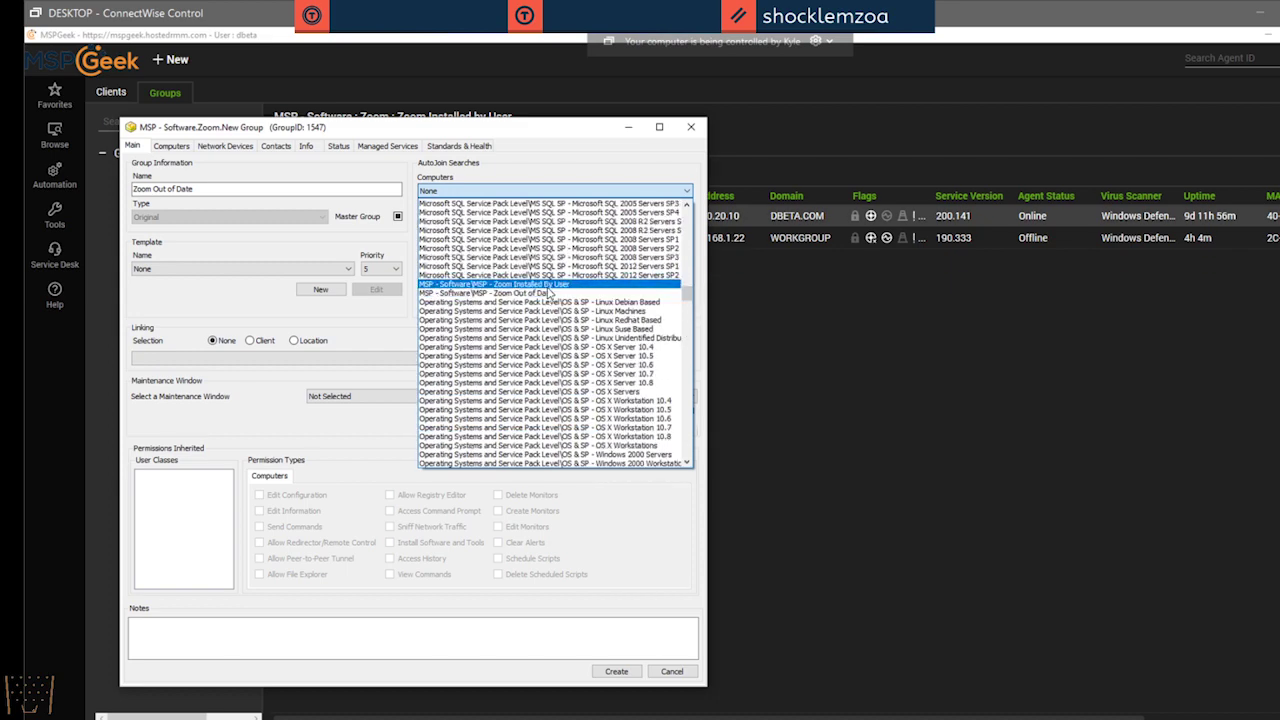
{"action": "left_click", "coordinate": [548, 293]}
{"action": "left_click", "coordinate": [422, 209]}
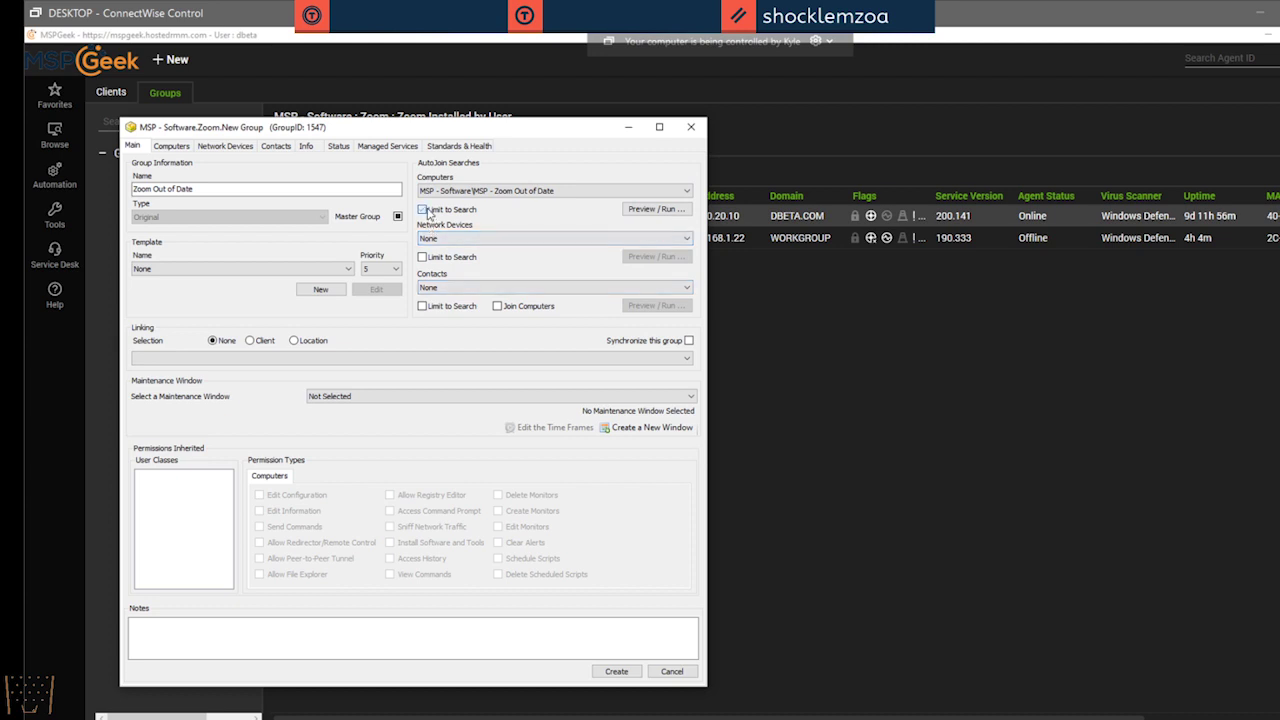
{"action": "left_click", "coordinate": [616, 671]}
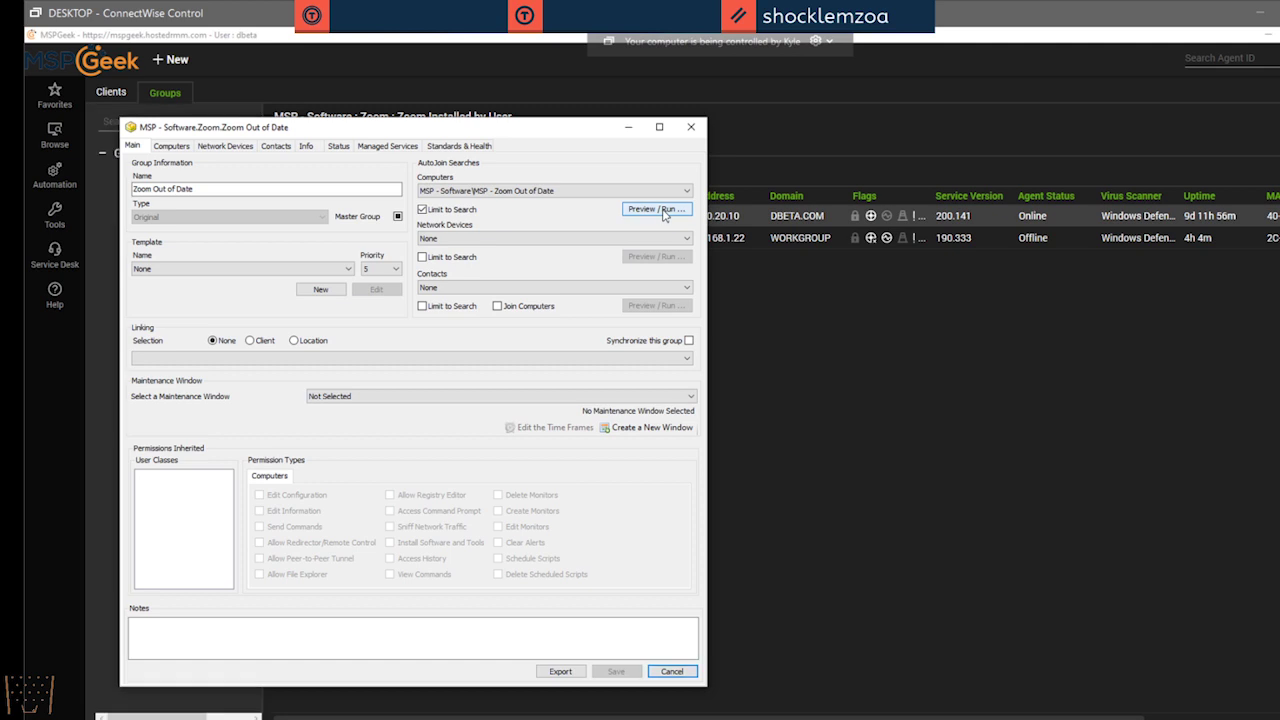
Preview the two matching computers, join them to the group now, and acknowledge the refresh
{"action": "left_click", "coordinate": [663, 215]}
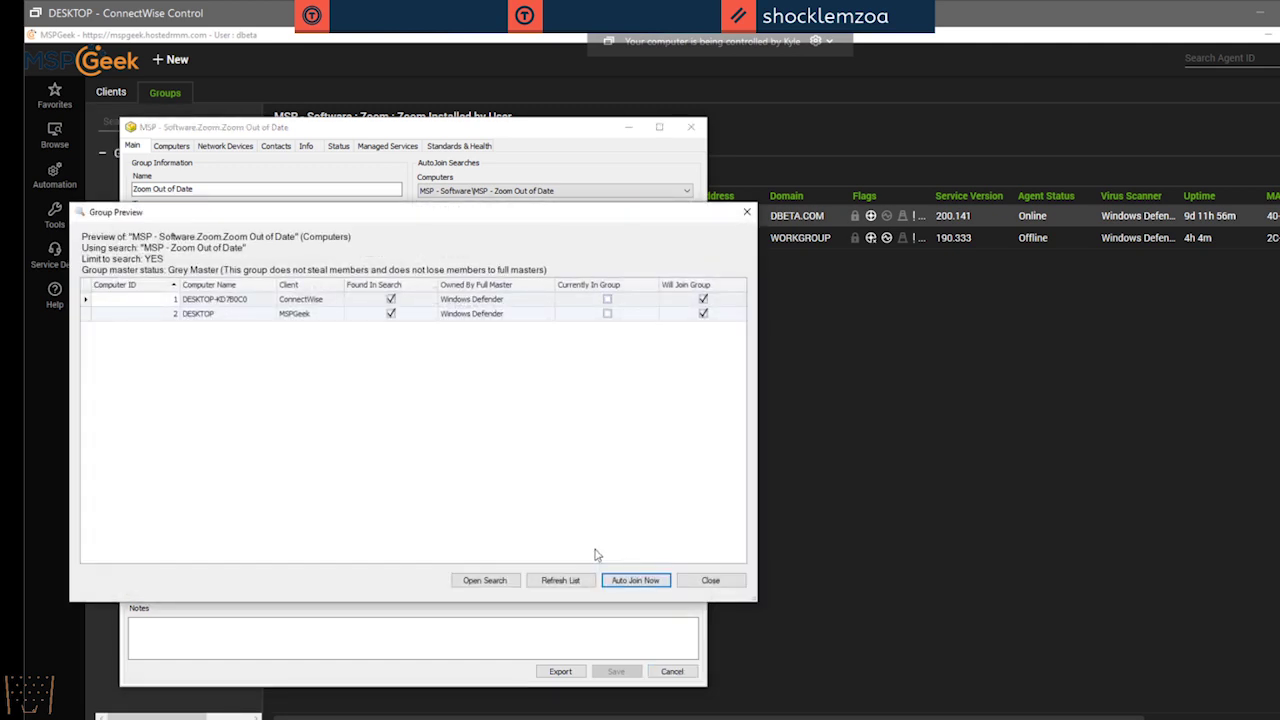
{"action": "left_click", "coordinate": [627, 580]}
{"action": "left_click", "coordinate": [792, 448]}
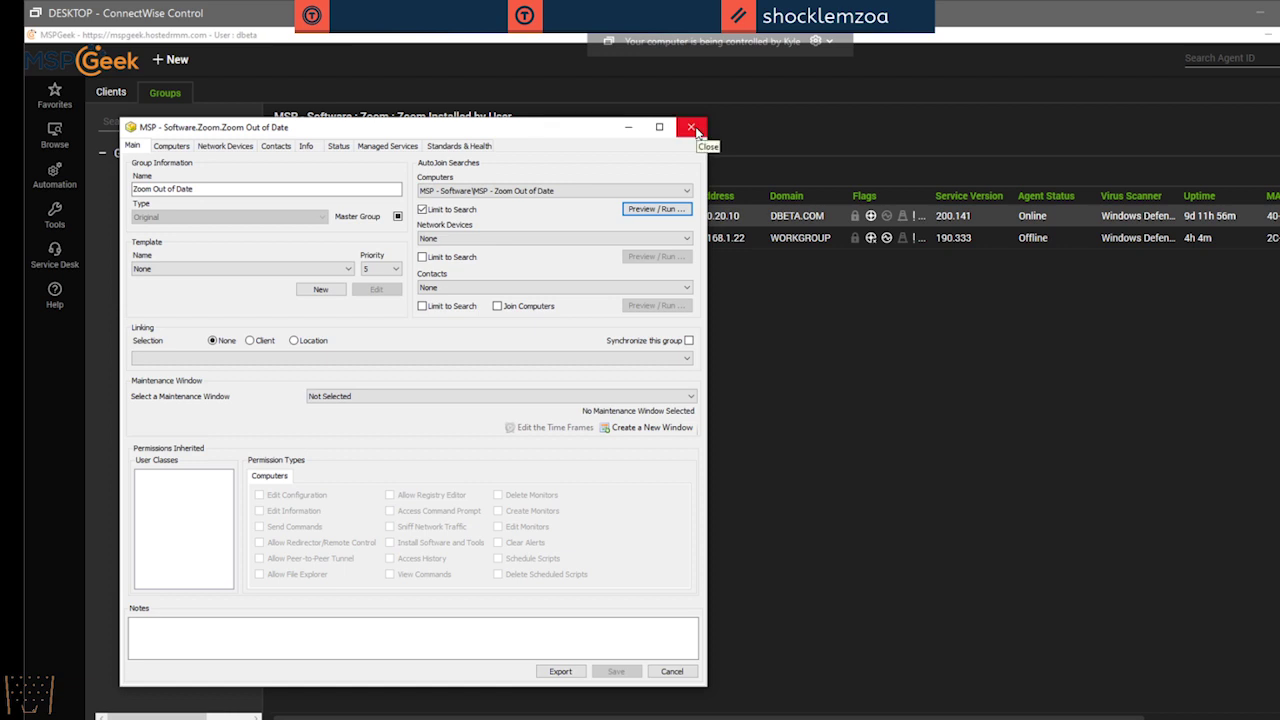
Close the group settings and switch to Firefox's Deploying Software With Connectwise Automate article
{"action": "left_click", "coordinate": [692, 128]}
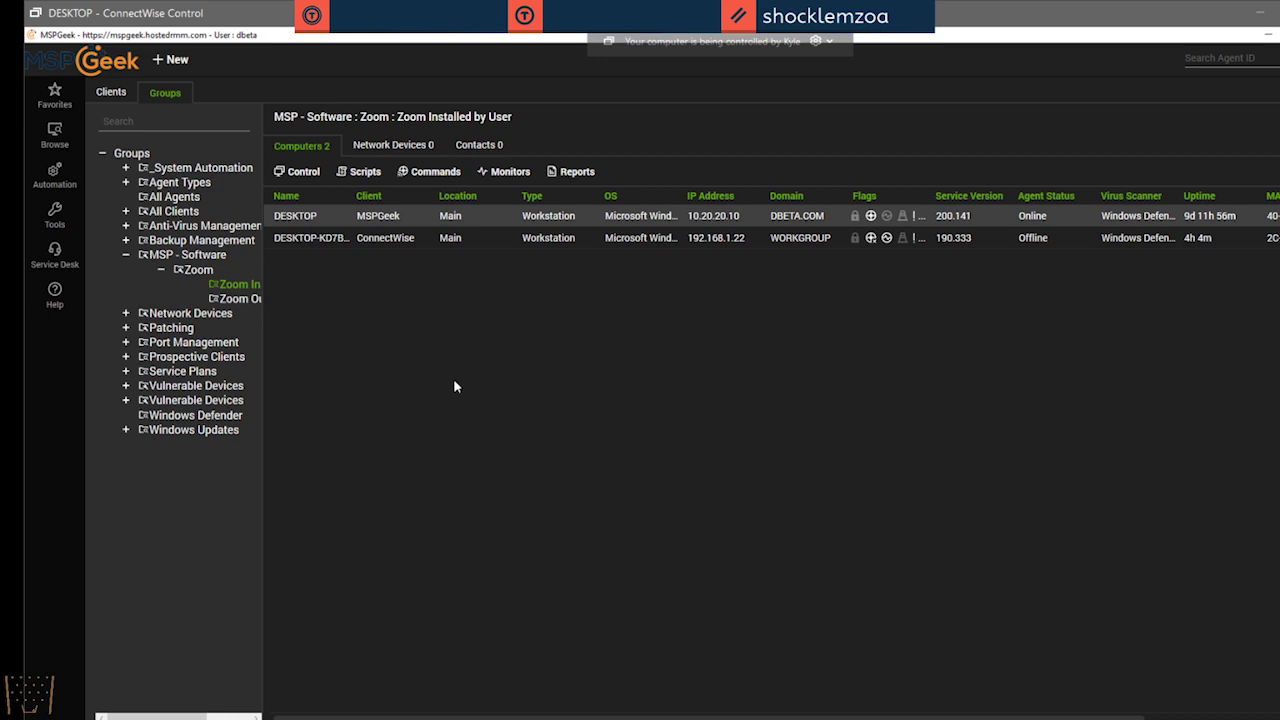
{"action": "key", "text": "alt+Tab"}
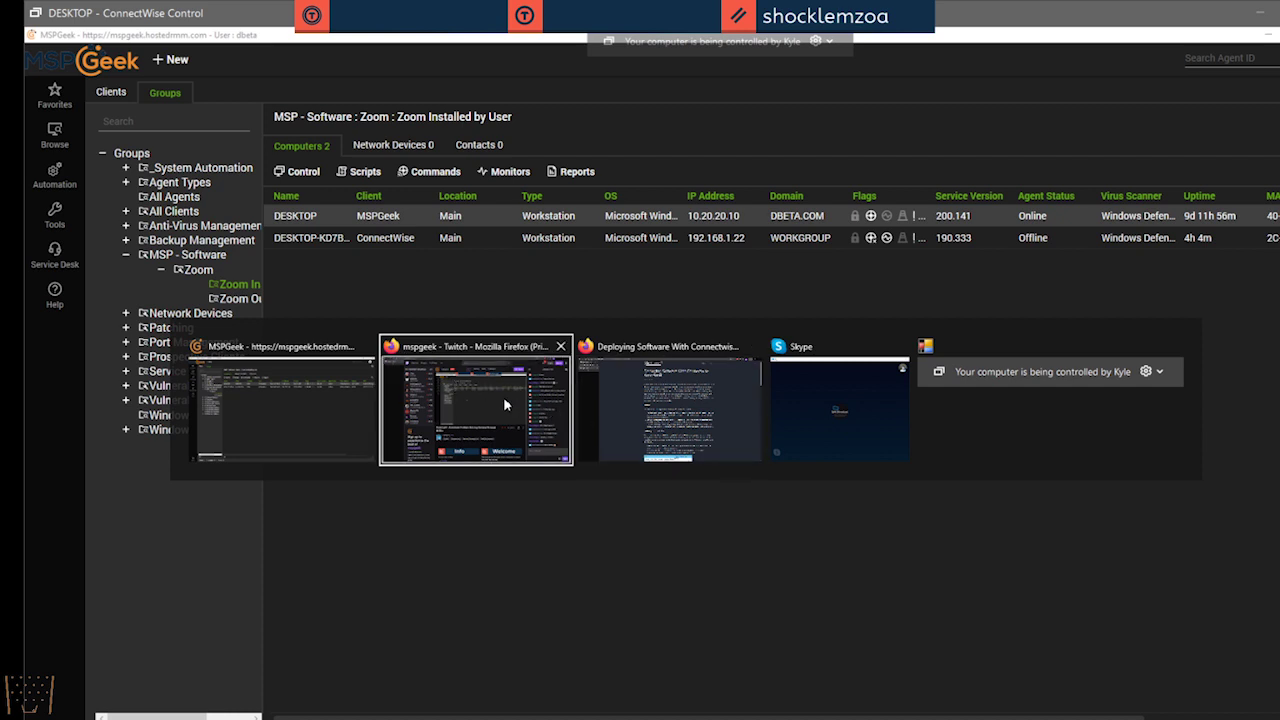
{"action": "key", "text": "alt+Tab"}
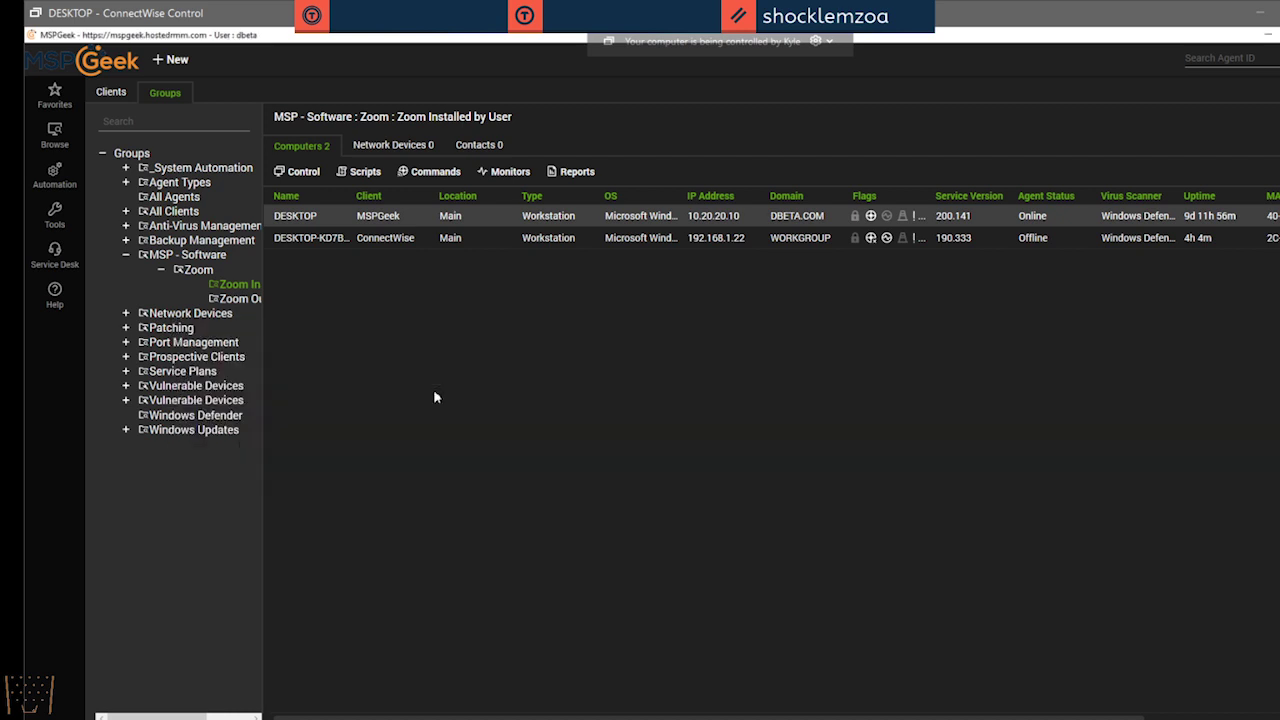
{"action": "key", "text": "alt+Tab"}
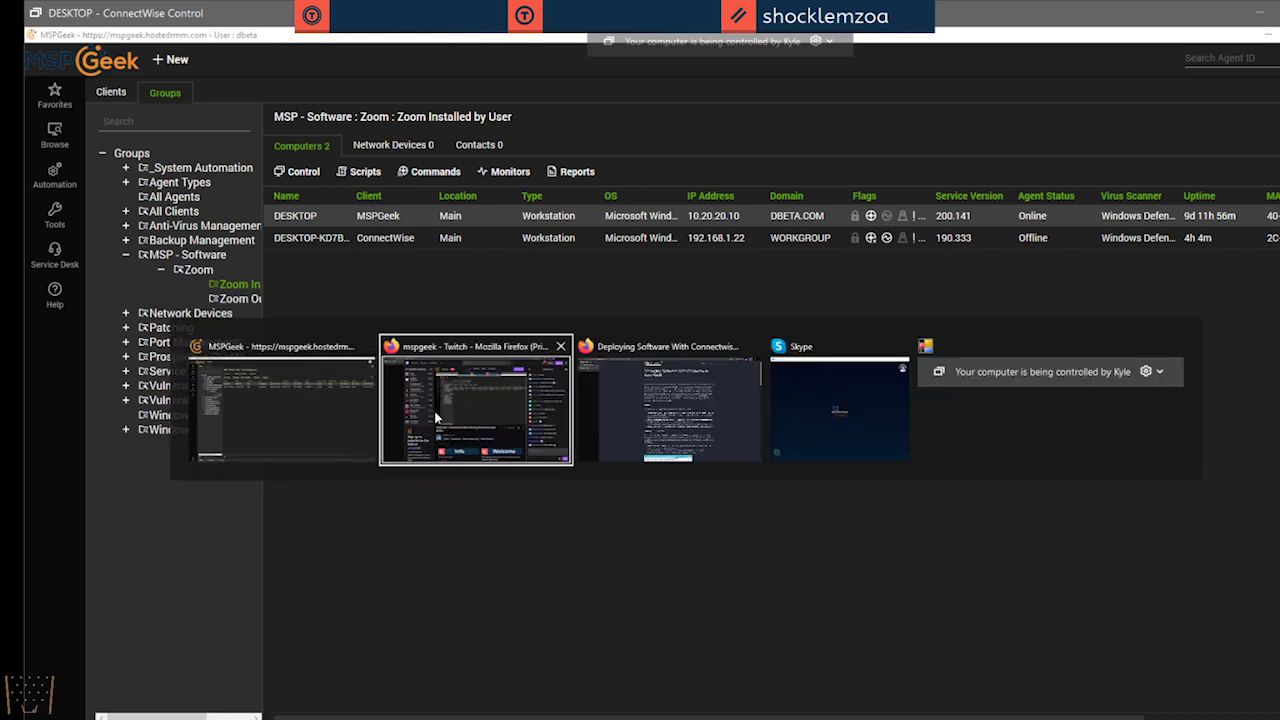
{"action": "left_click", "coordinate": [619, 415]}
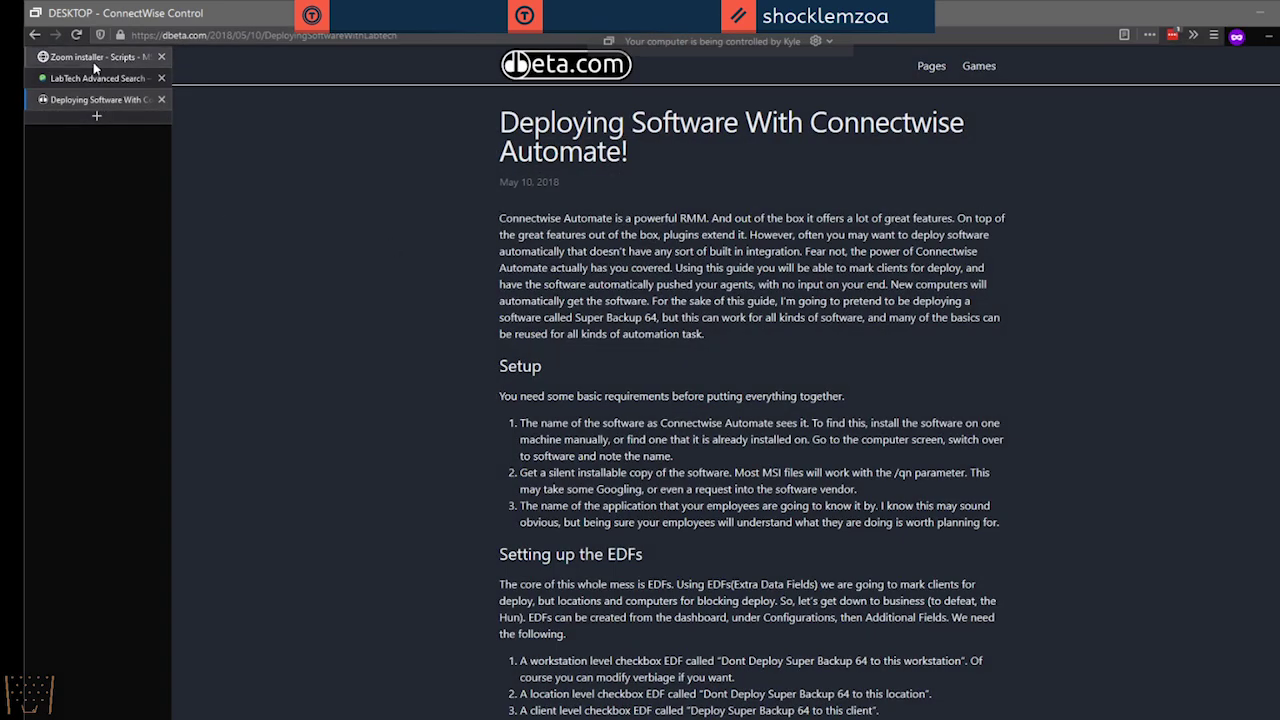
Switch browser tabs to the MSPGeek Zoom installer 1.0.0 page
{"action": "left_click", "coordinate": [112, 84]}
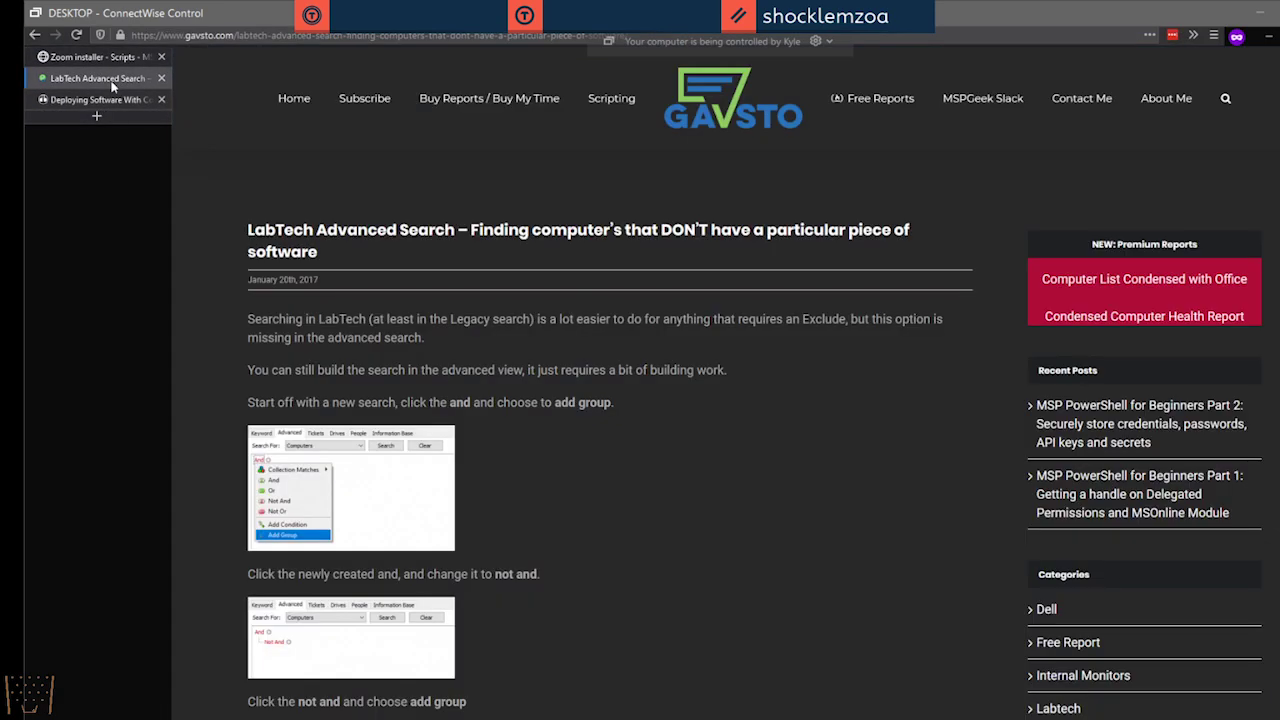
{"action": "left_click", "coordinate": [103, 100]}
{"action": "left_click", "coordinate": [96, 57]}
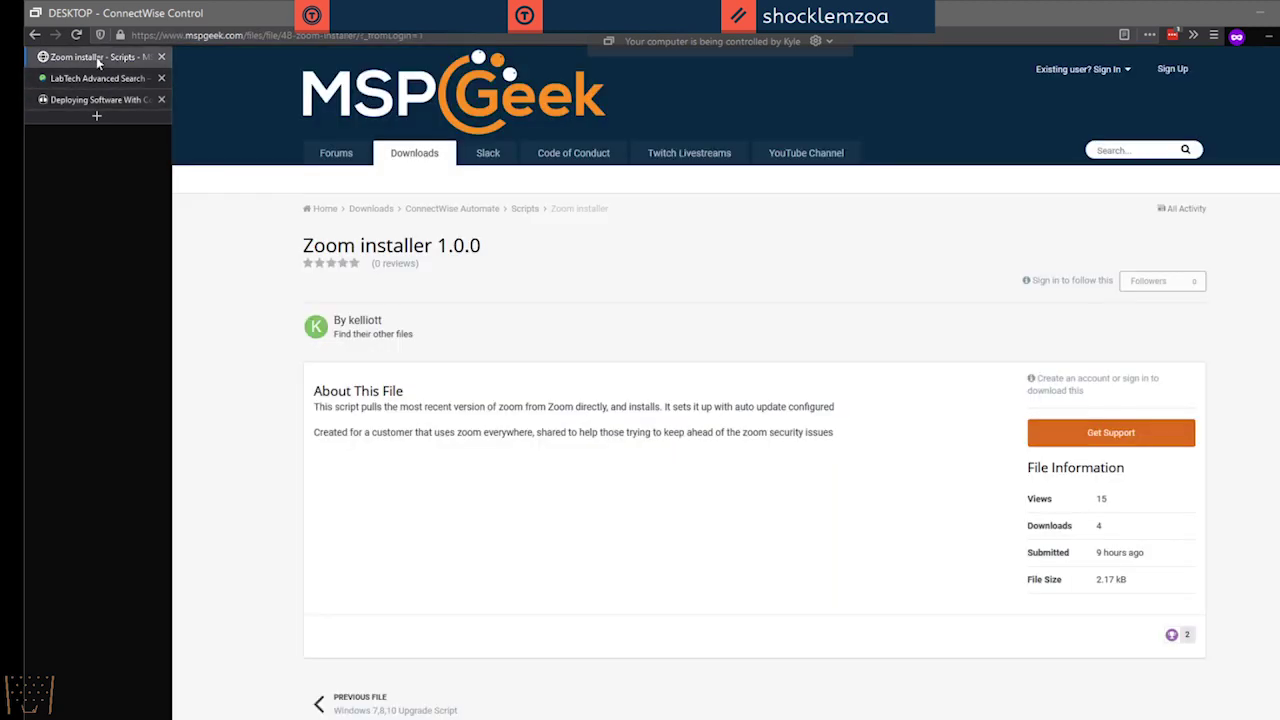
{"action": "scroll", "coordinate": [466, 392], "scroll_direction": "down", "scroll_amount": 1}
{"action": "scroll", "coordinate": [466, 392], "scroll_direction": "up", "scroll_amount": 1}
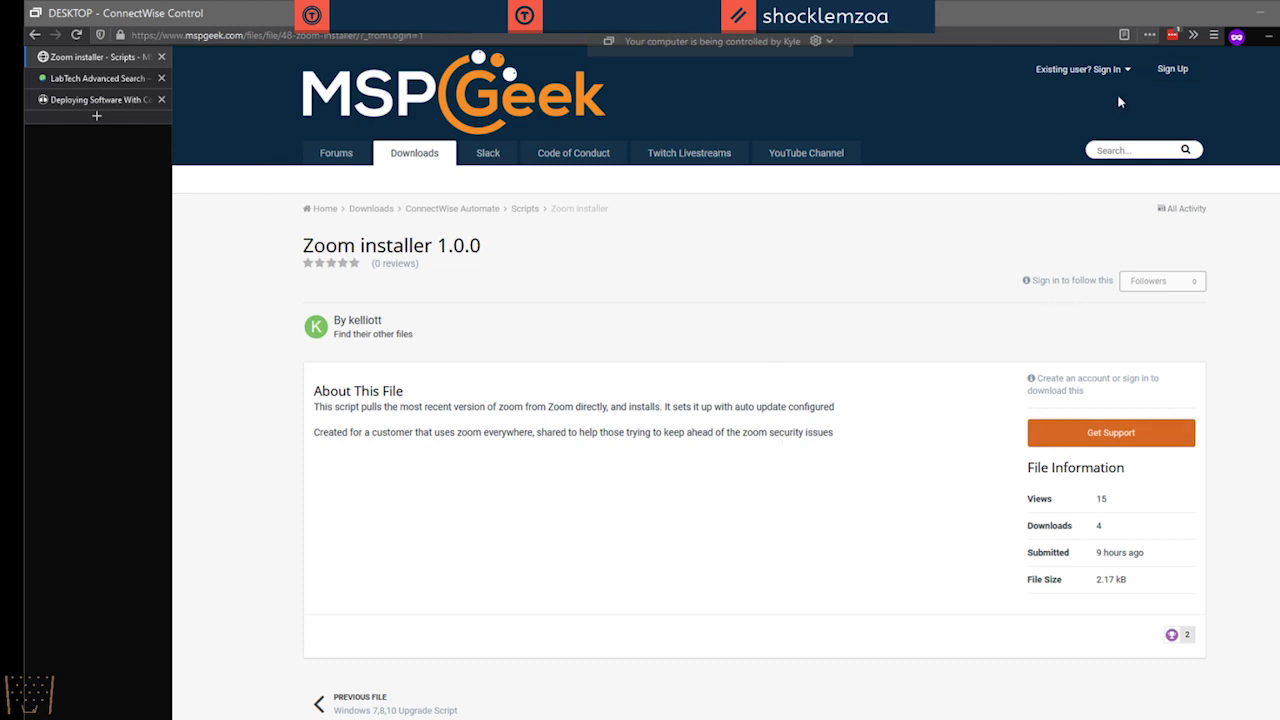
Sign in to MSPGeek with saved credentials and start downloading the Zoom installer file
{"action": "left_click", "coordinate": [1100, 69]}
{"action": "left_click", "coordinate": [1040, 268]}
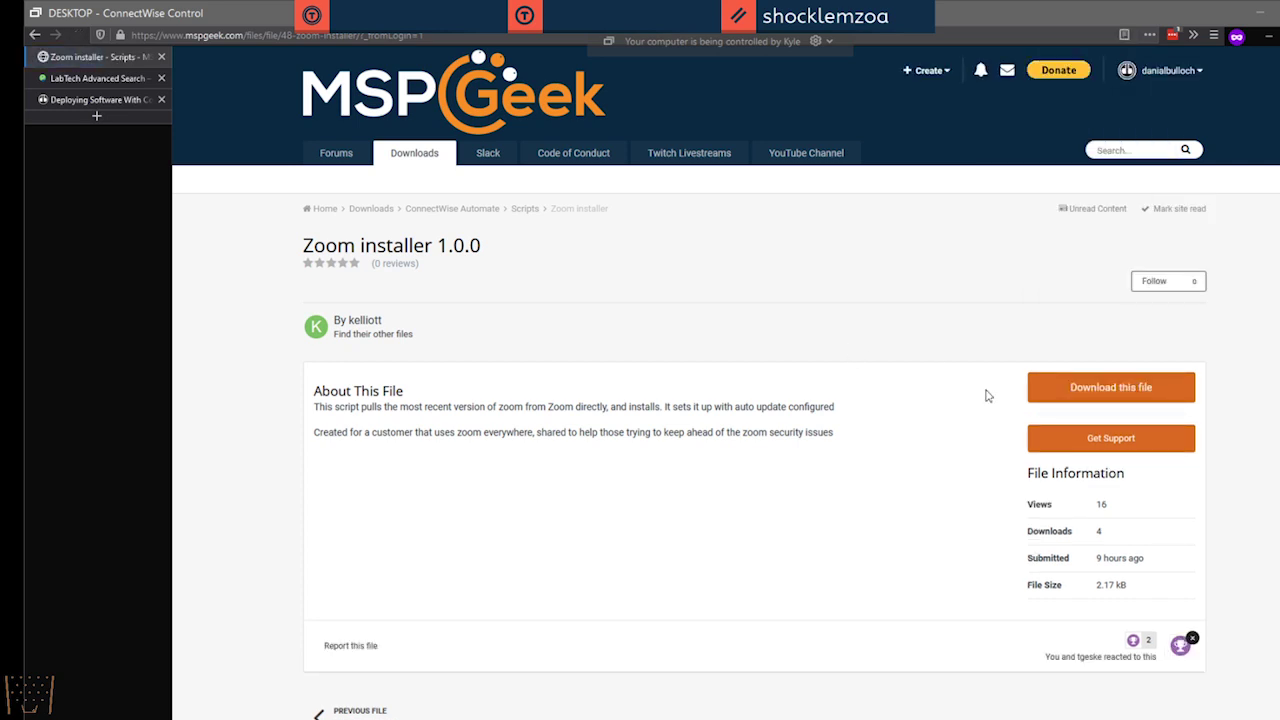
{"action": "left_click", "coordinate": [1077, 406]}
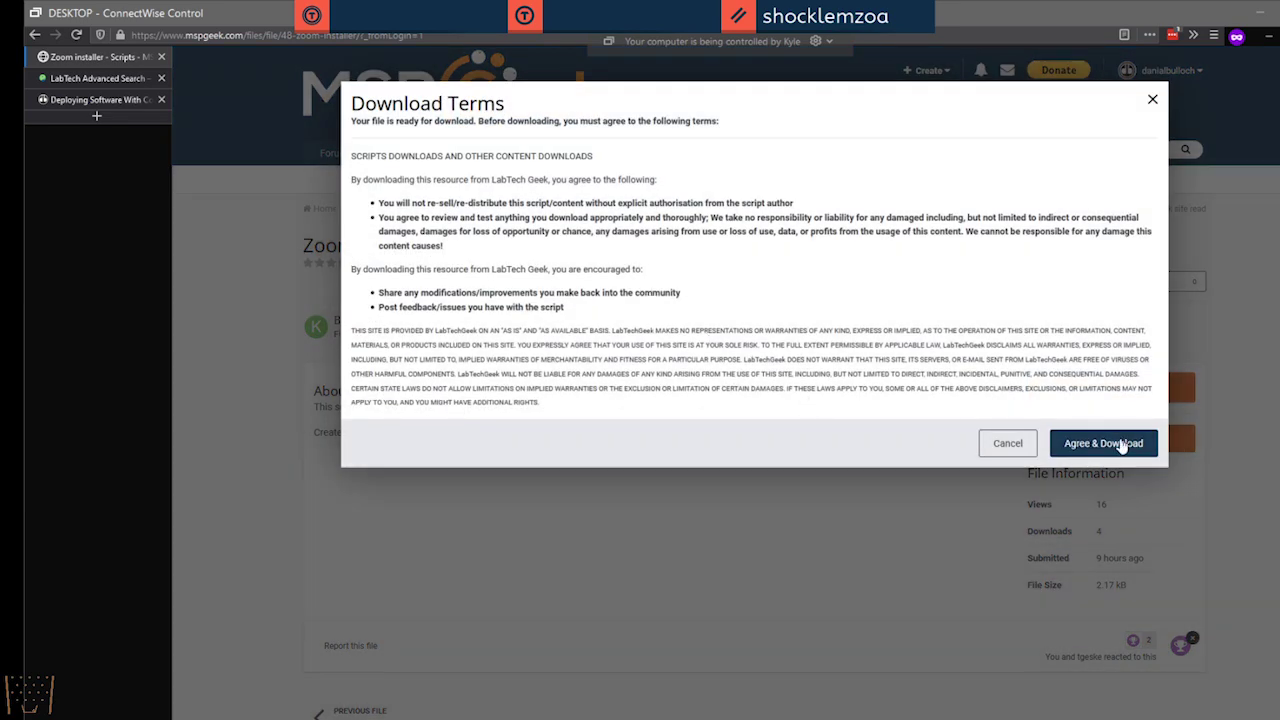
{"action": "left_click", "coordinate": [1103, 443]}
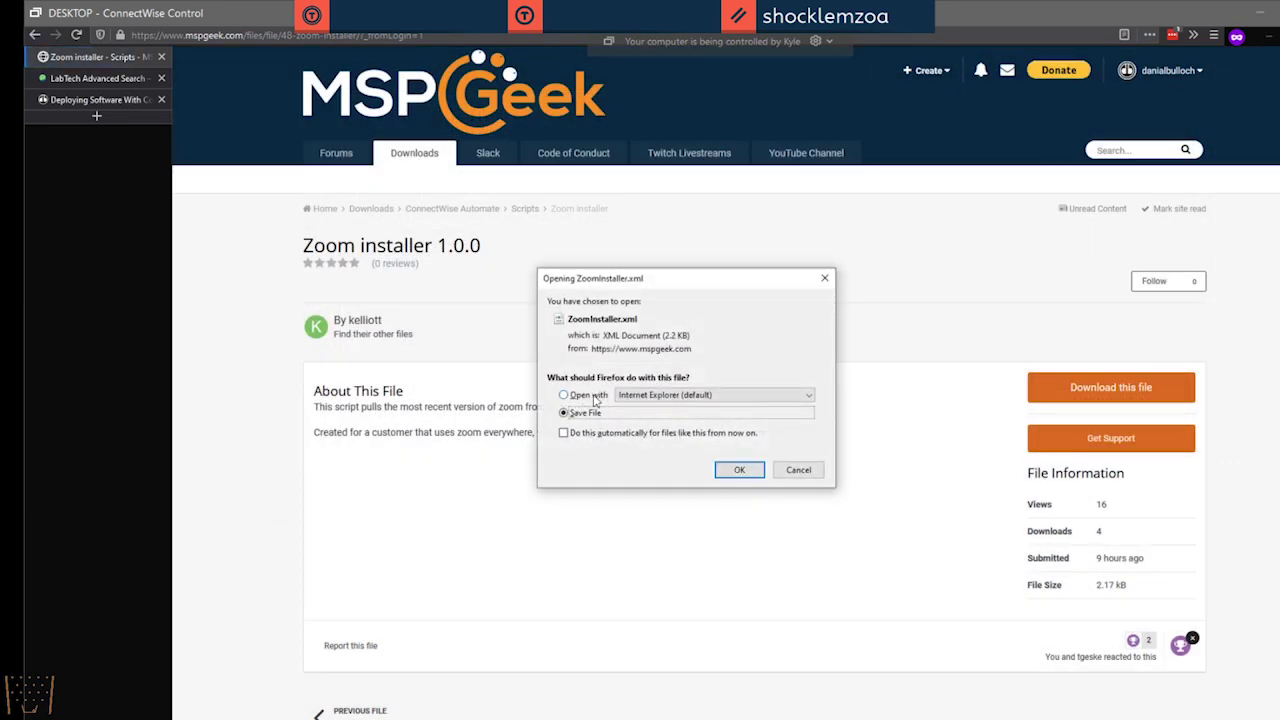
Save ZoomInstaller.xml and open it from the recent downloads list
{"action": "left_click", "coordinate": [738, 469]}
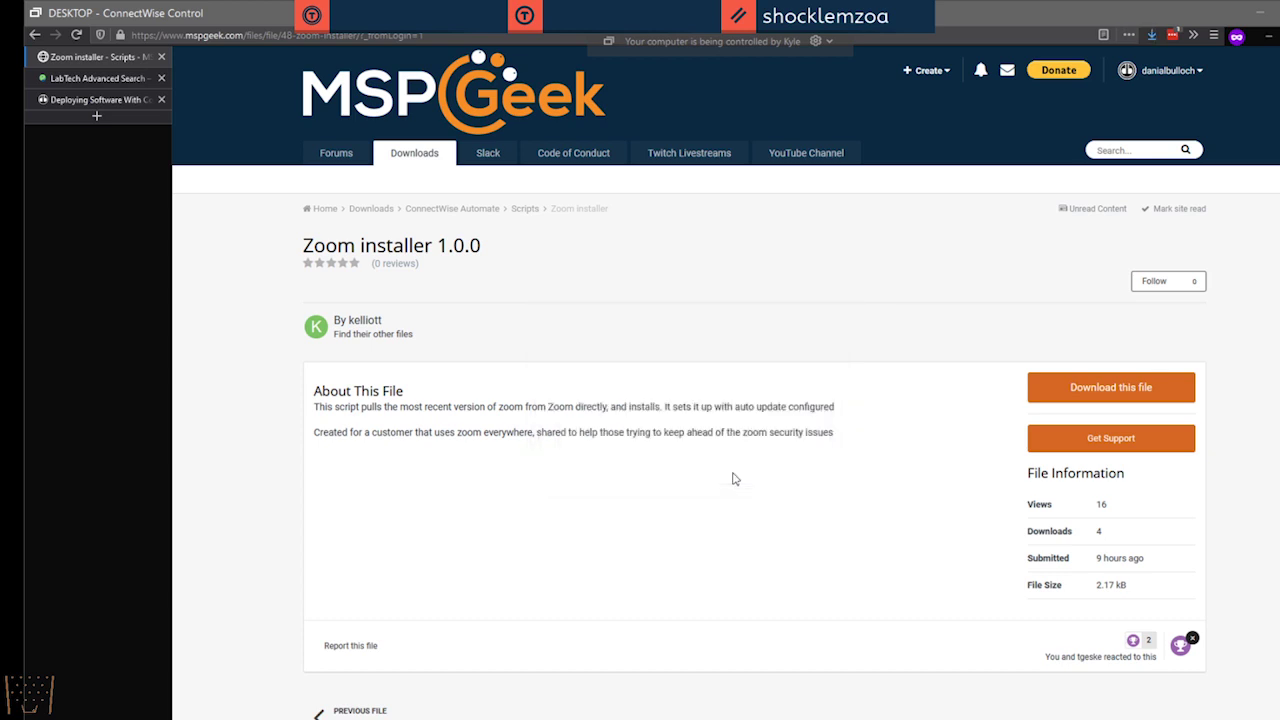
{"action": "left_click", "coordinate": [1151, 37]}
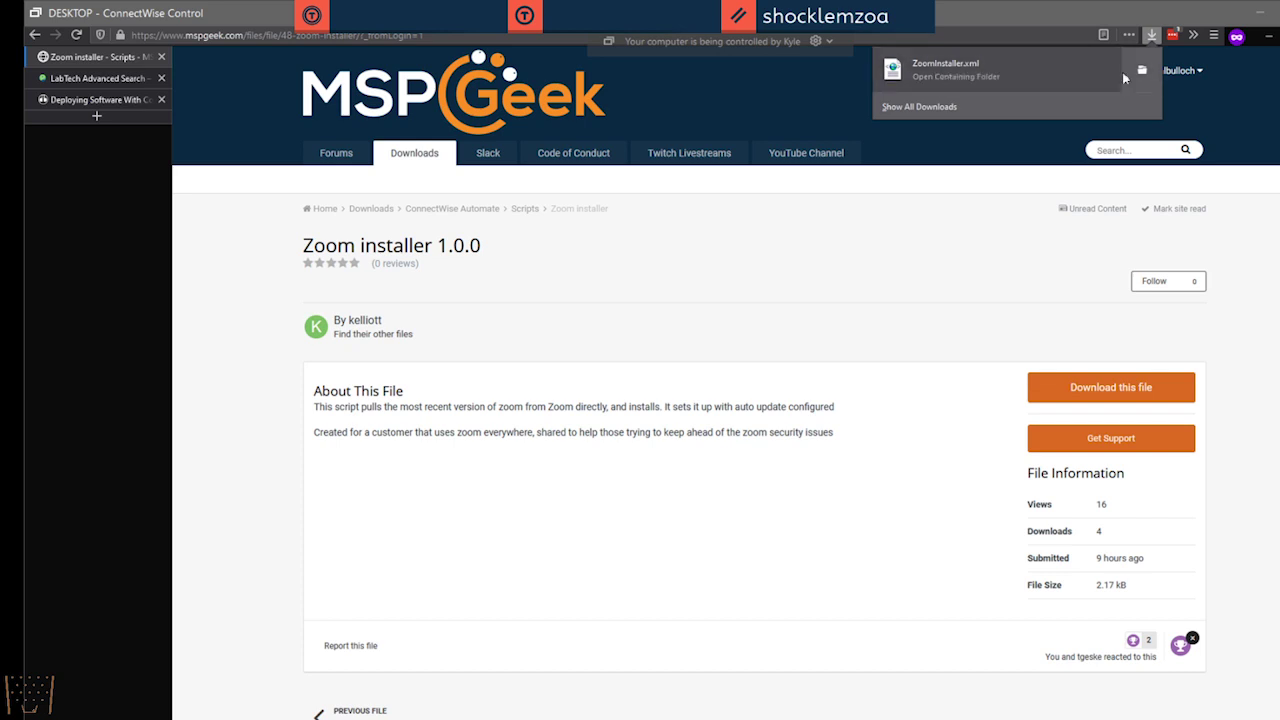
{"action": "left_click", "coordinate": [1018, 70]}
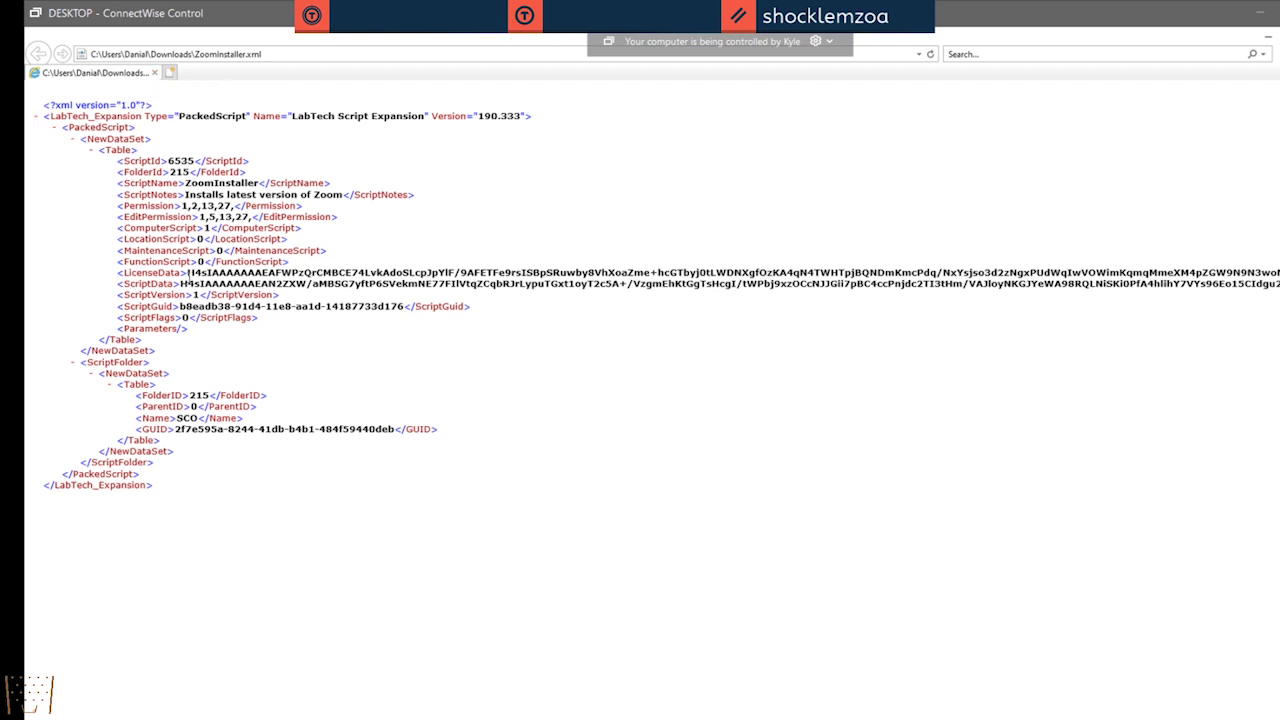
Inspect the file's ScriptData XML, then close the file view
{"action": "left_click_drag", "start_coordinate": [181, 284], "coordinate": [1036, 292]}
{"action": "left_click", "coordinate": [642, 302]}
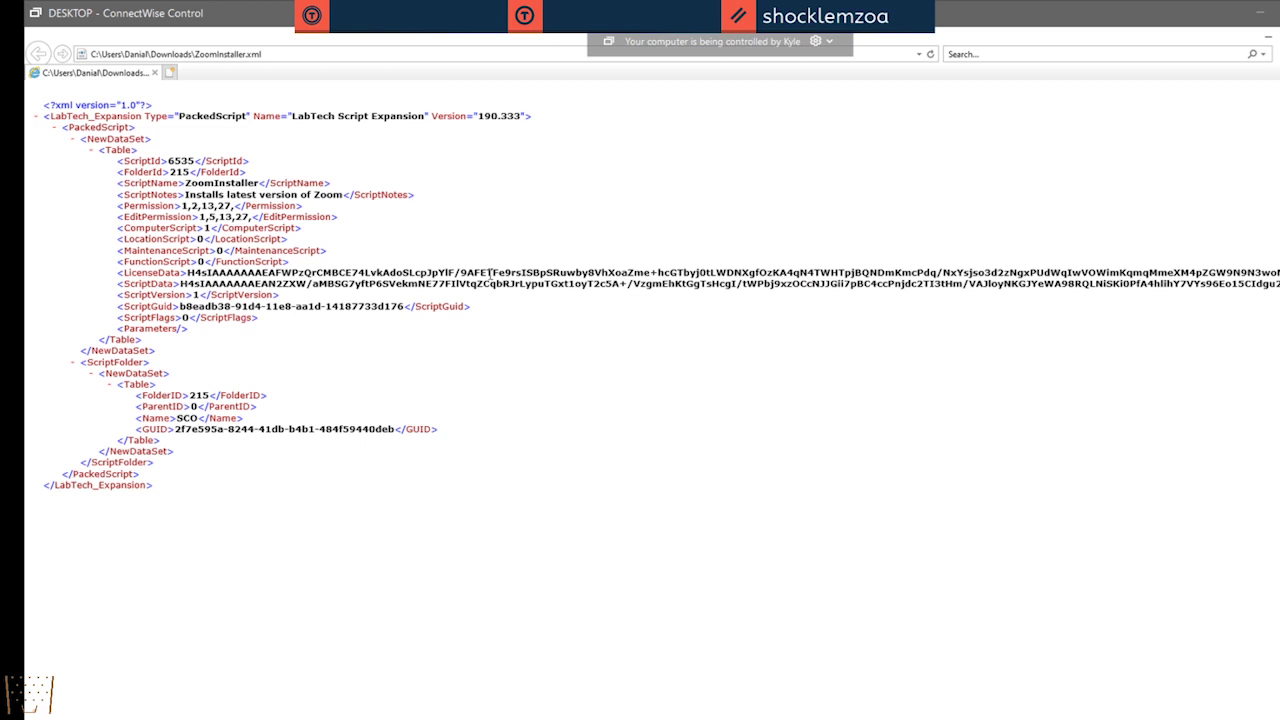
{"action": "left_click", "coordinate": [154, 73]}
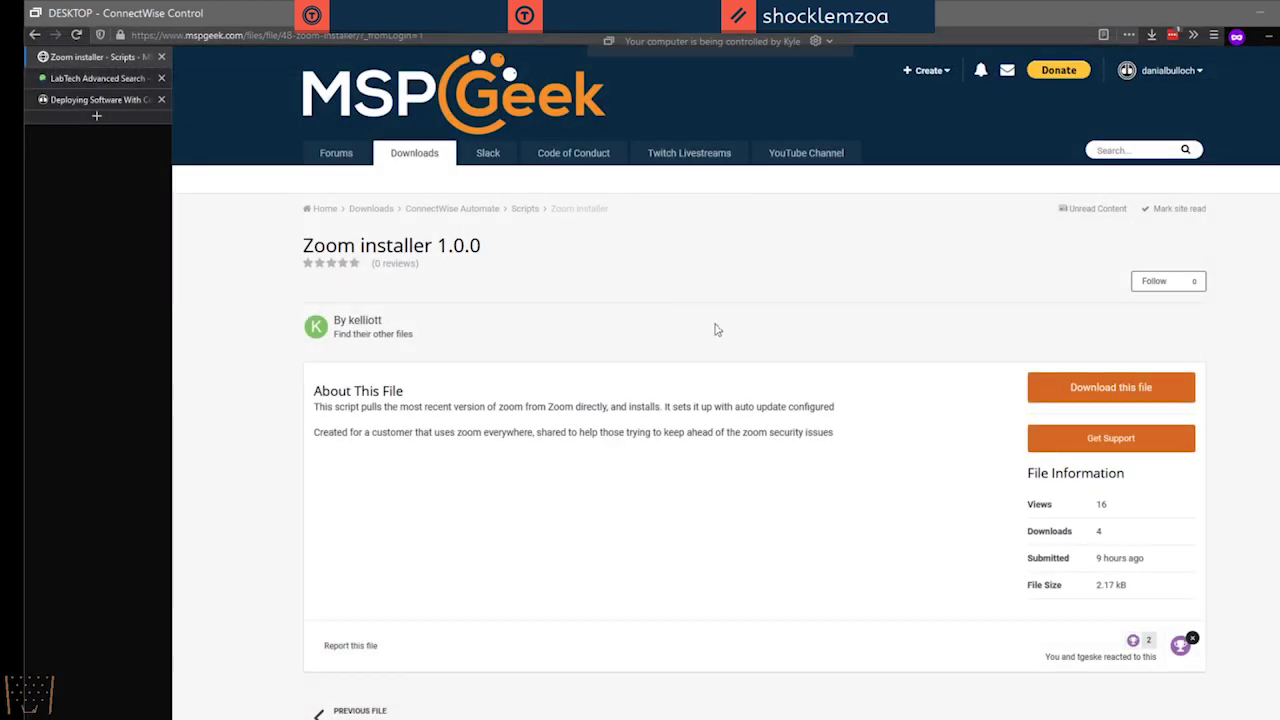
Back in Automate, import the downloaded XML expansion file from Downloads and confirm the import
{"action": "key", "text": "alt+Tab"}
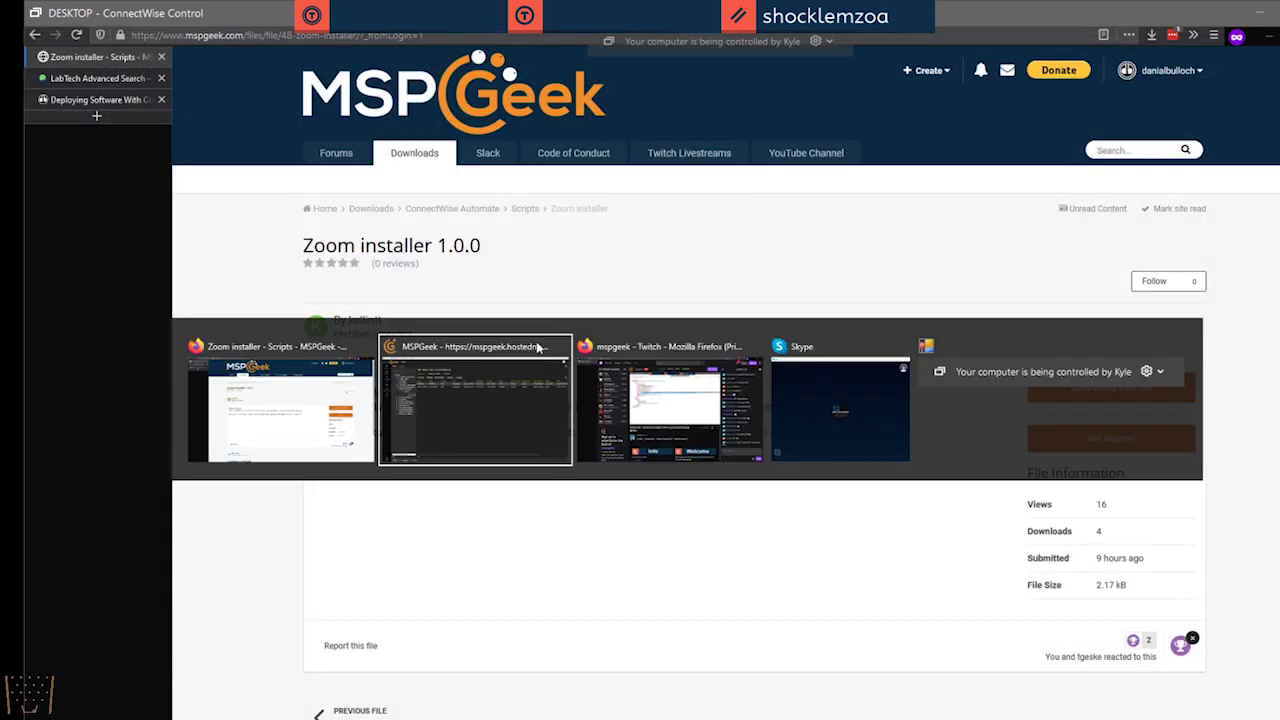
{"action": "left_click", "coordinate": [486, 427]}
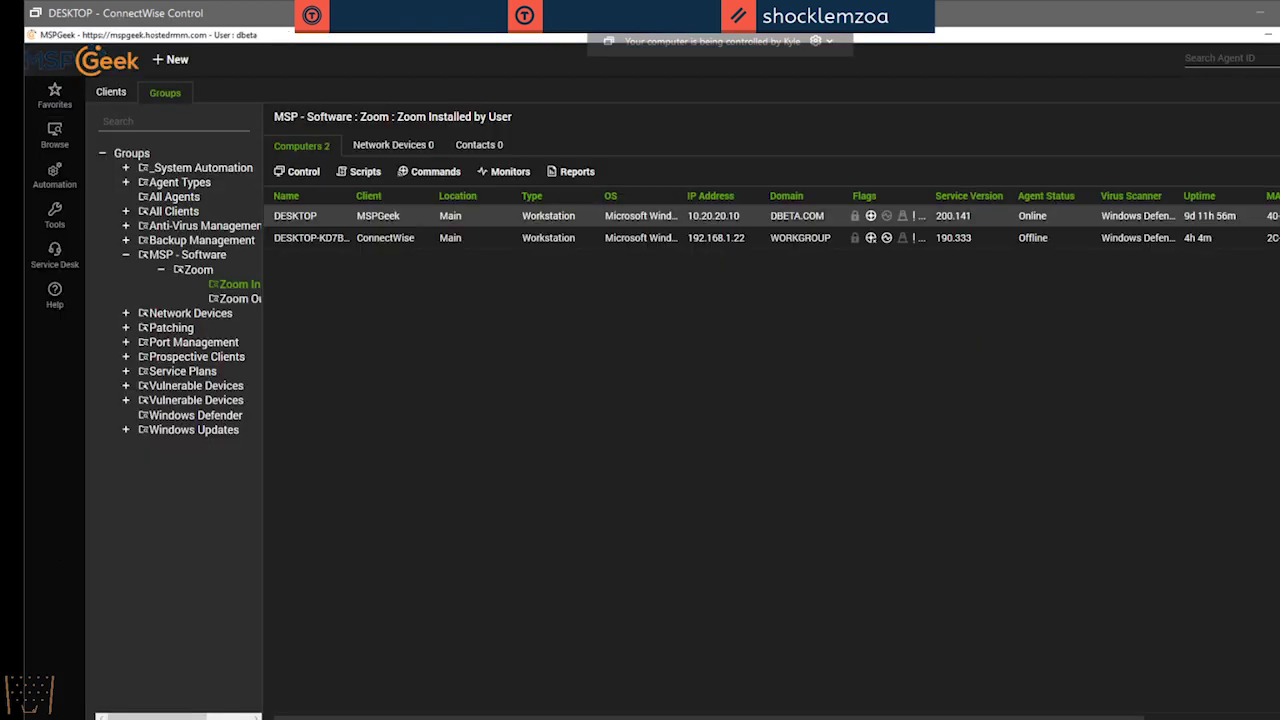
{"action": "left_click", "coordinate": [55, 212]}
{"action": "left_click", "coordinate": [160, 151]}
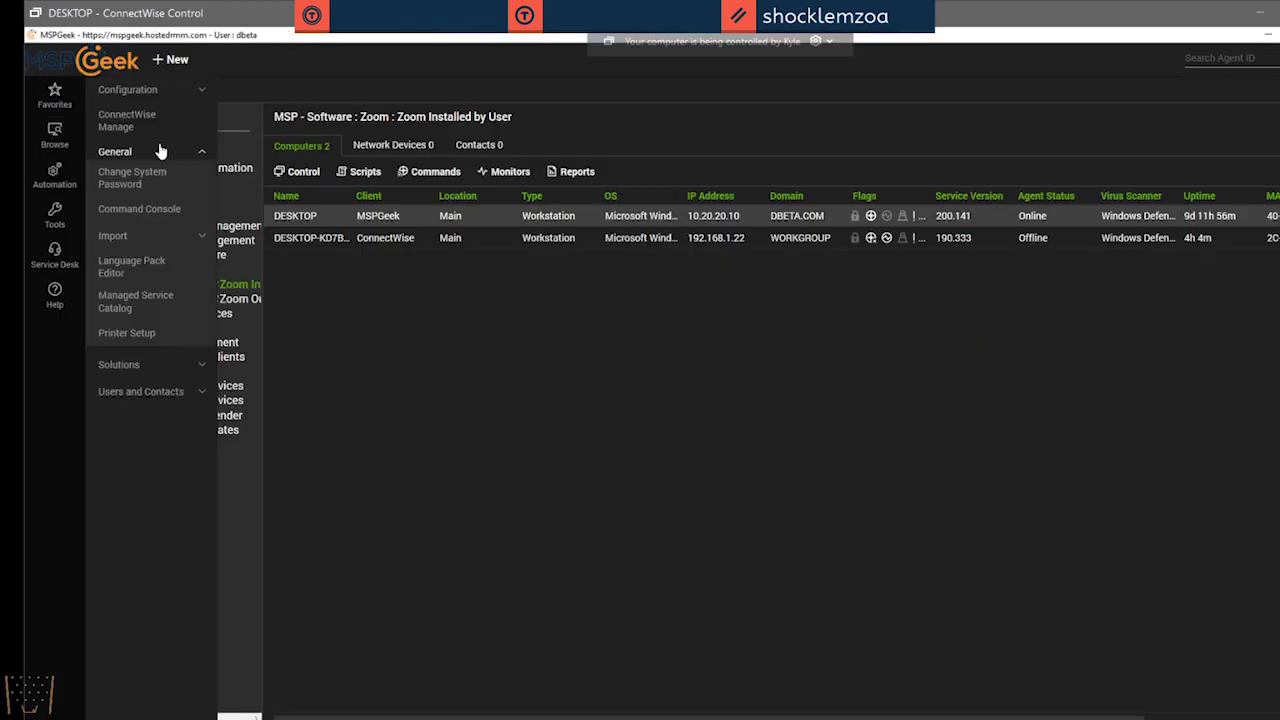
{"action": "left_click", "coordinate": [155, 238]}
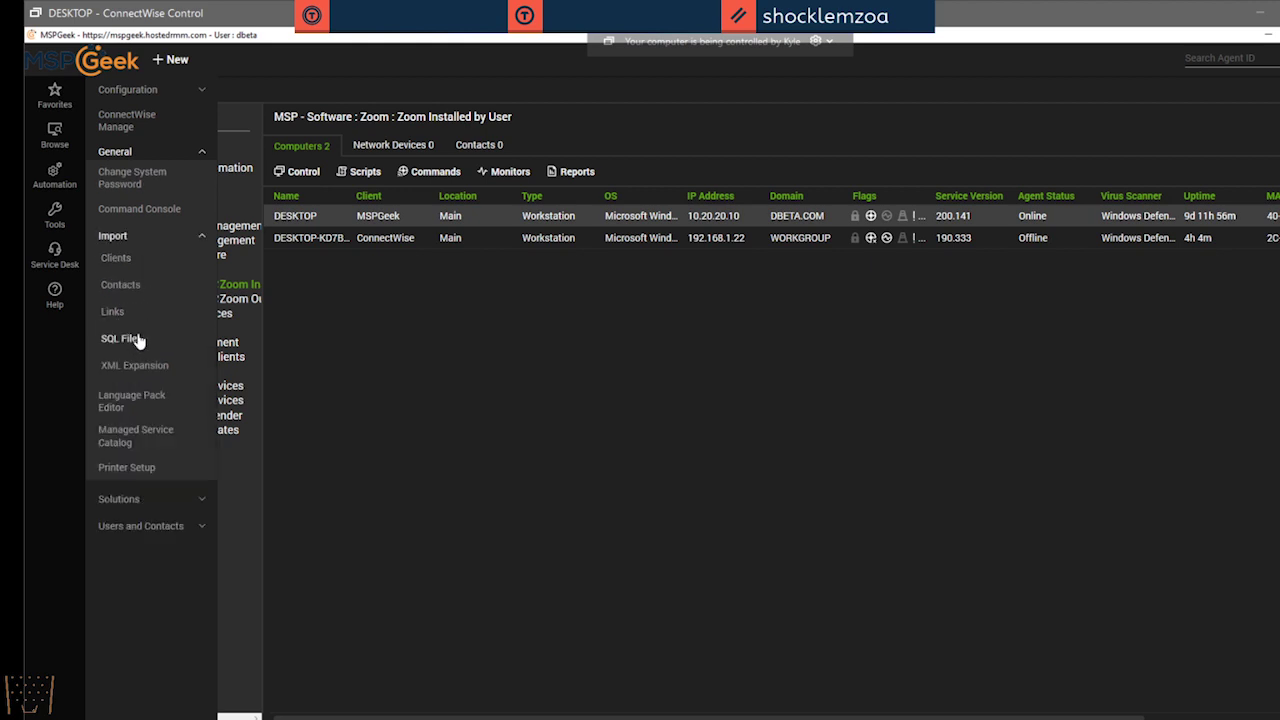
{"action": "left_click", "coordinate": [137, 366]}
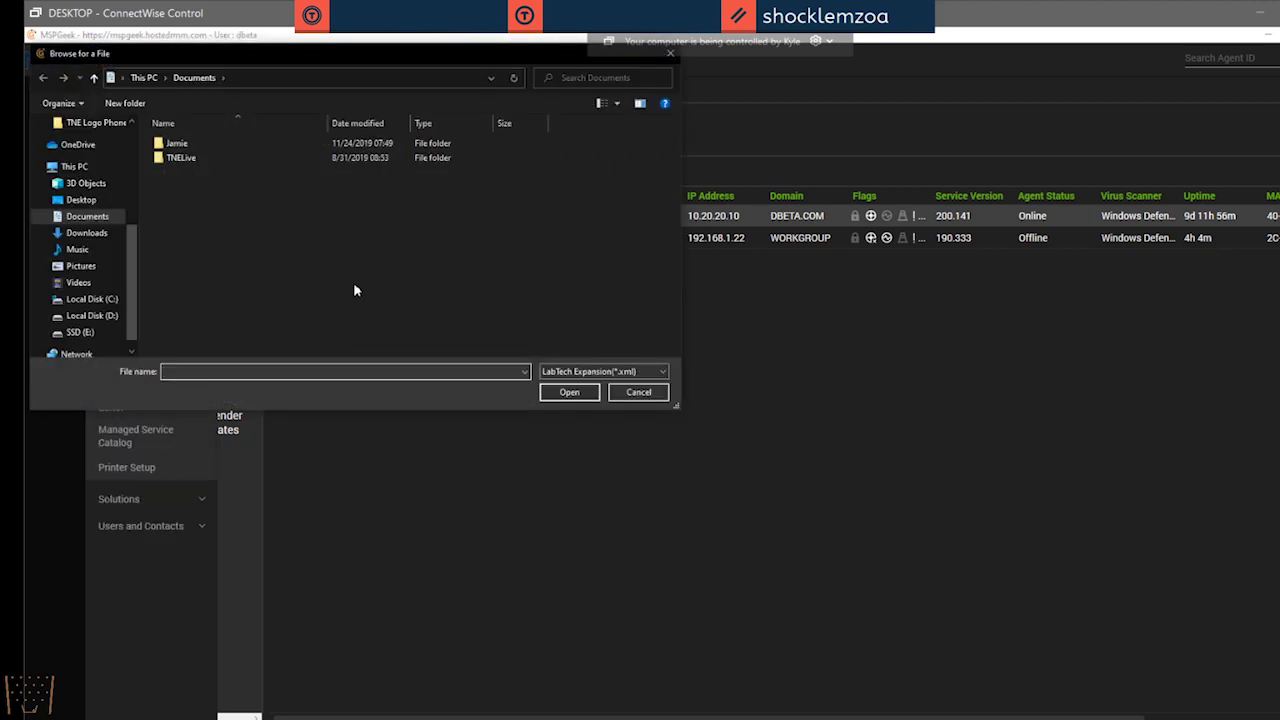
{"action": "left_click", "coordinate": [87, 233]}
{"action": "double_click", "coordinate": [216, 161]}
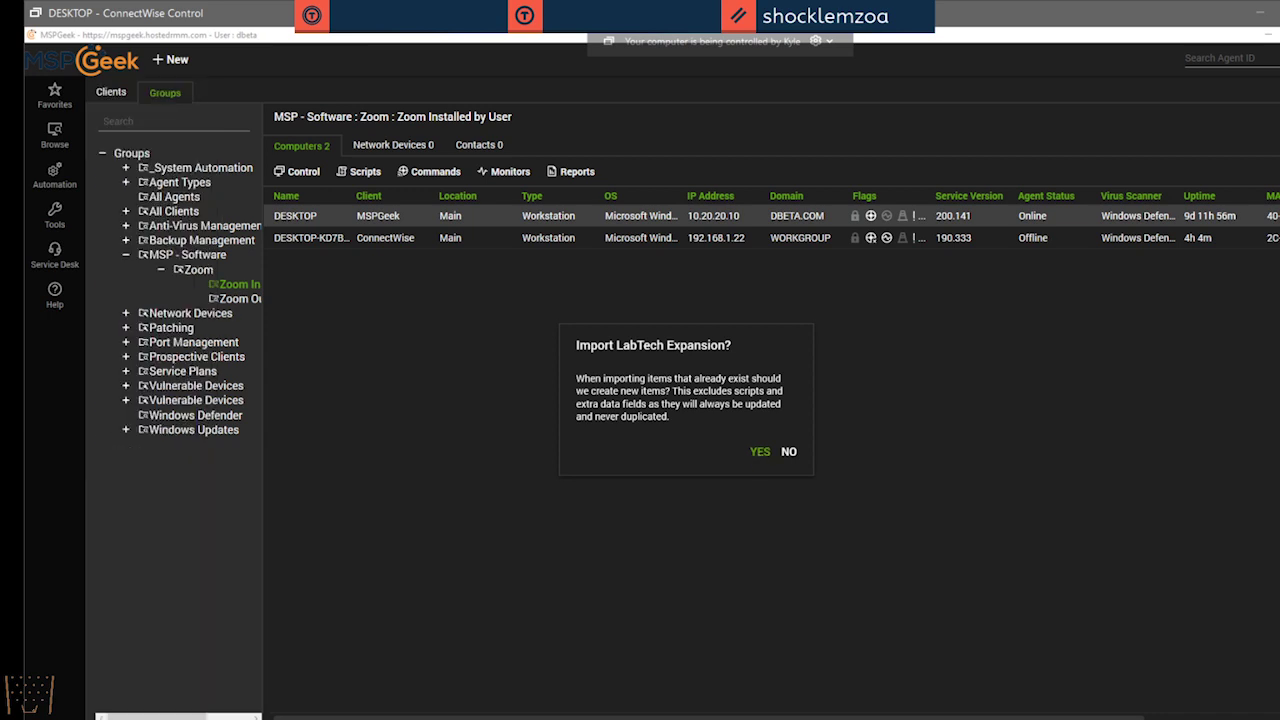
{"action": "left_click", "coordinate": [758, 452]}
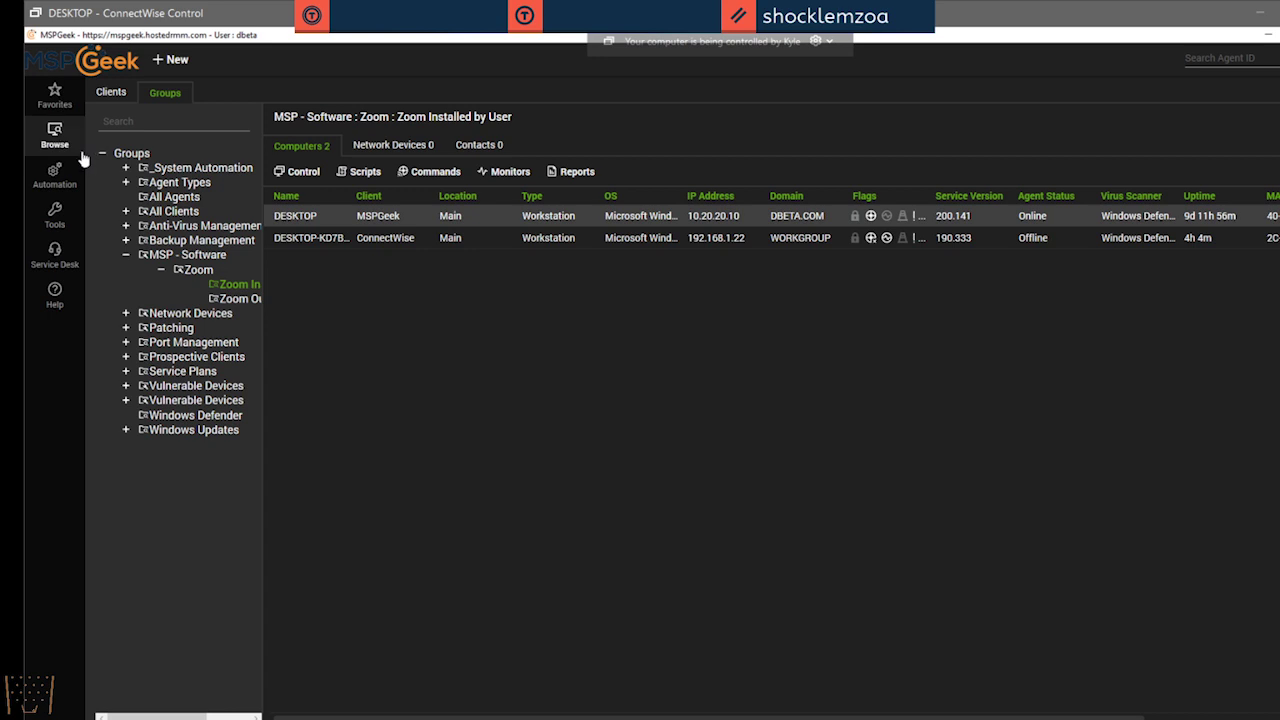
Open the ZoomInstaller script from the SCO folder in View Scripts
{"action": "left_click", "coordinate": [55, 177]}
{"action": "left_click", "coordinate": [112, 224]}
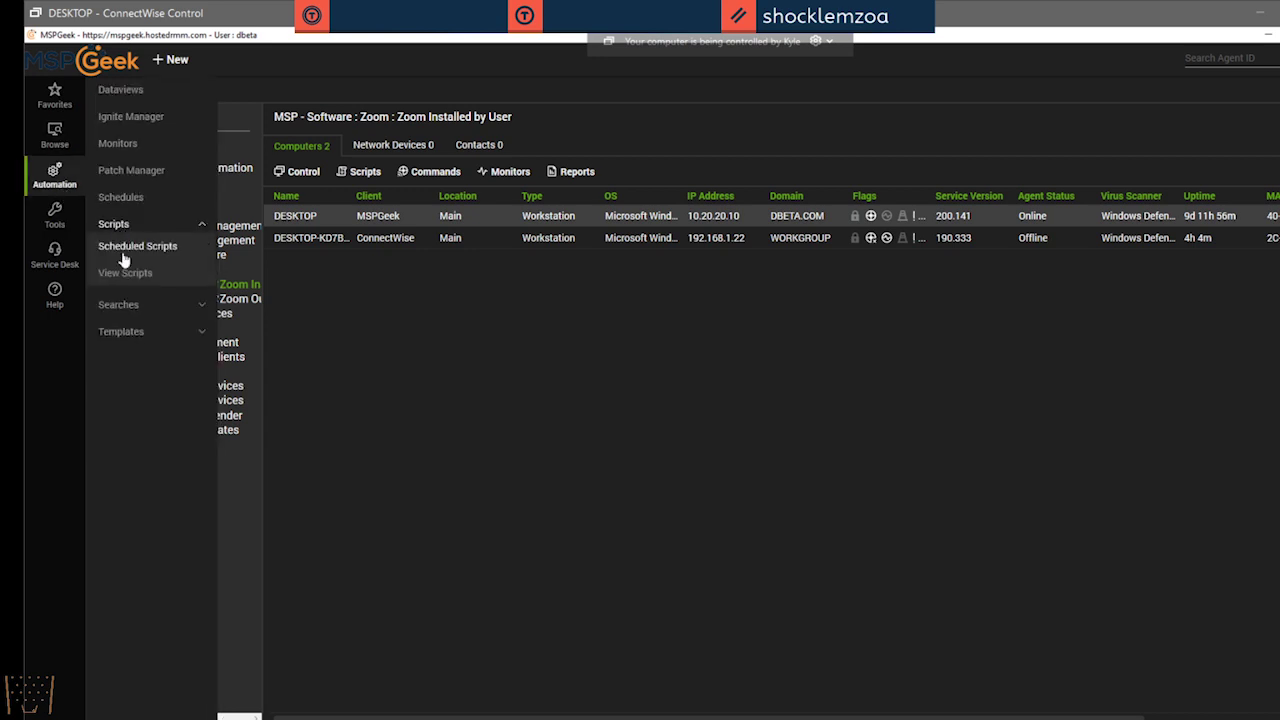
{"action": "left_click", "coordinate": [125, 273]}
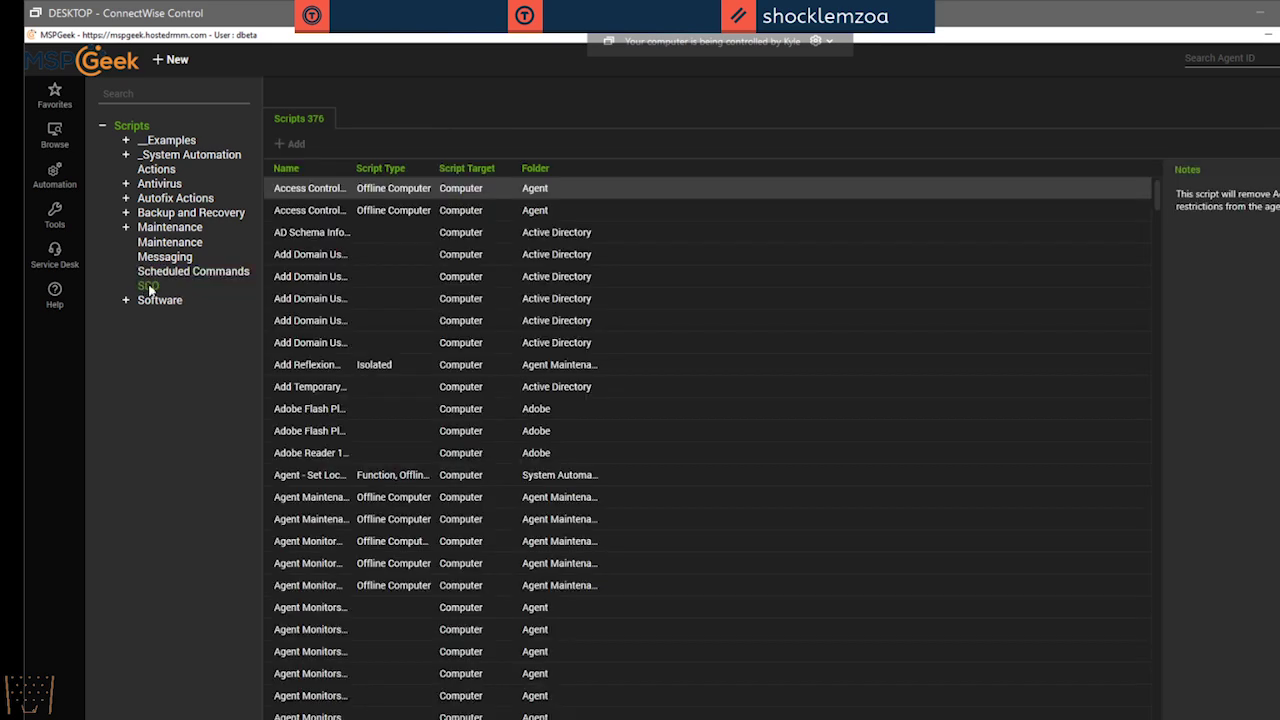
{"action": "left_click", "coordinate": [148, 286]}
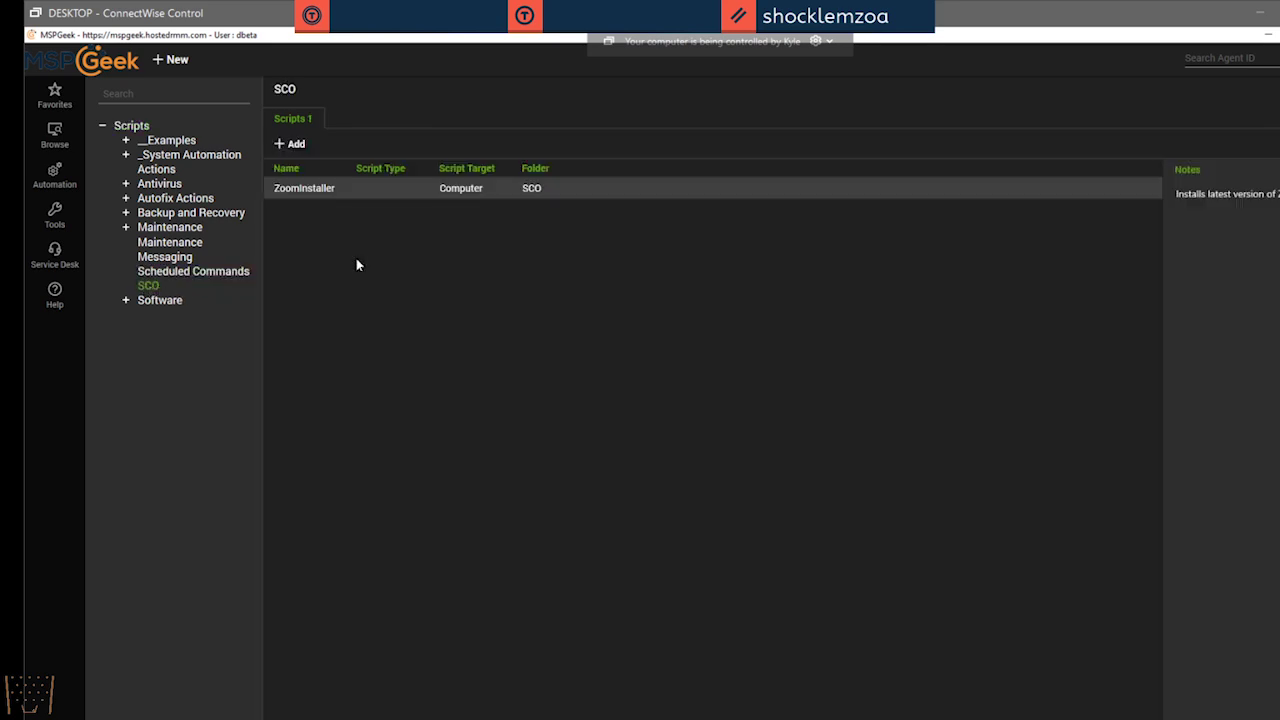
{"action": "double_click", "coordinate": [349, 190]}
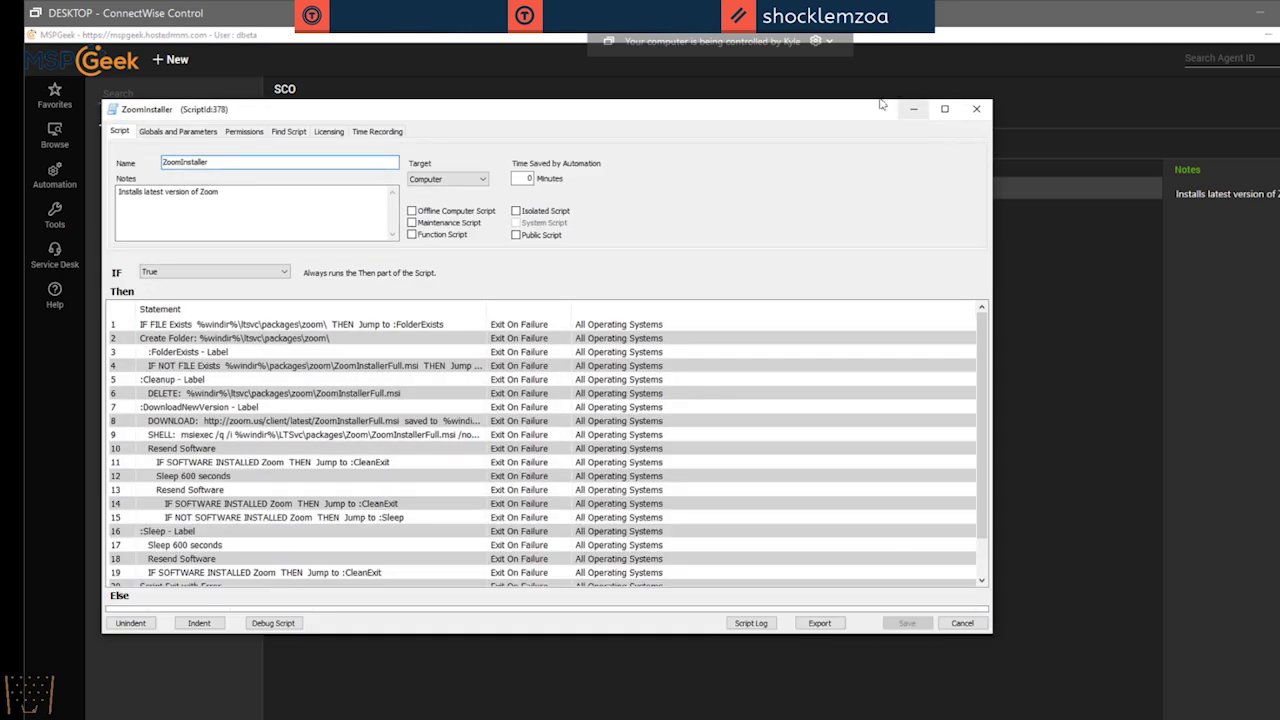
Maximize the script editor, widen the Statement column, and review steps 1, 4, 6 and 8
{"action": "double_click", "coordinate": [837, 112]}
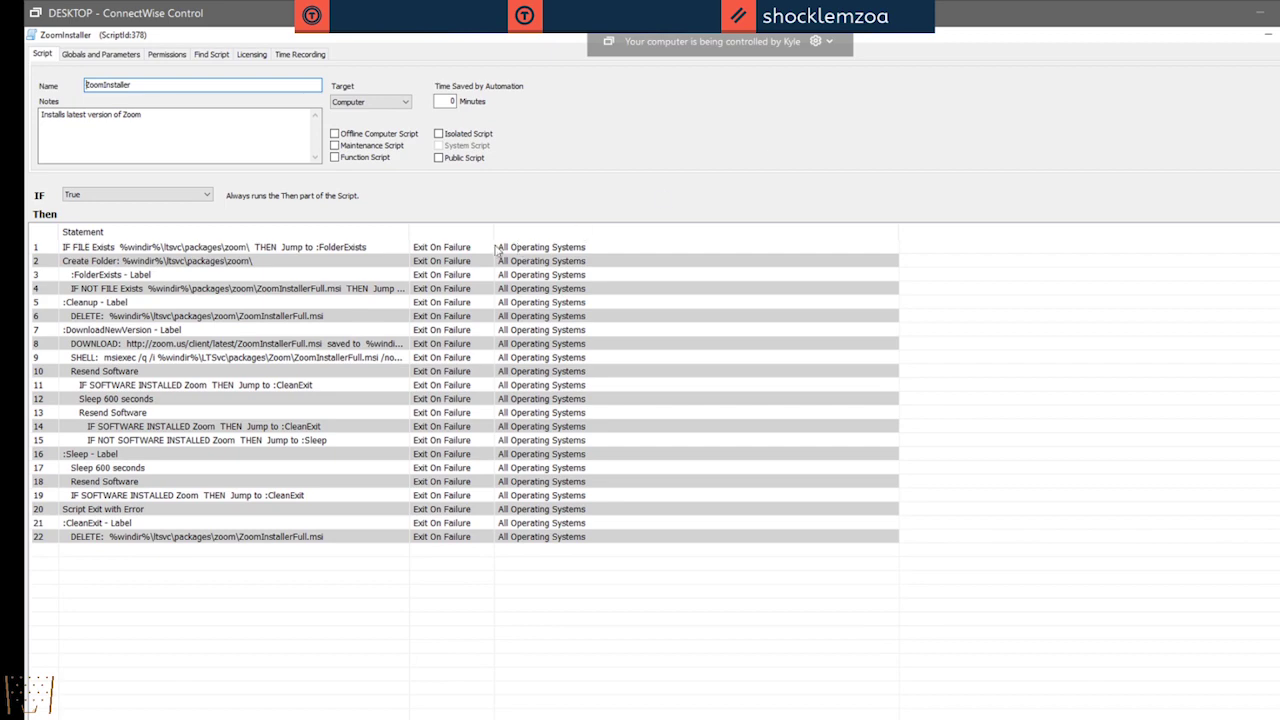
{"action": "left_click_drag", "start_coordinate": [408, 228], "coordinate": [755, 247]}
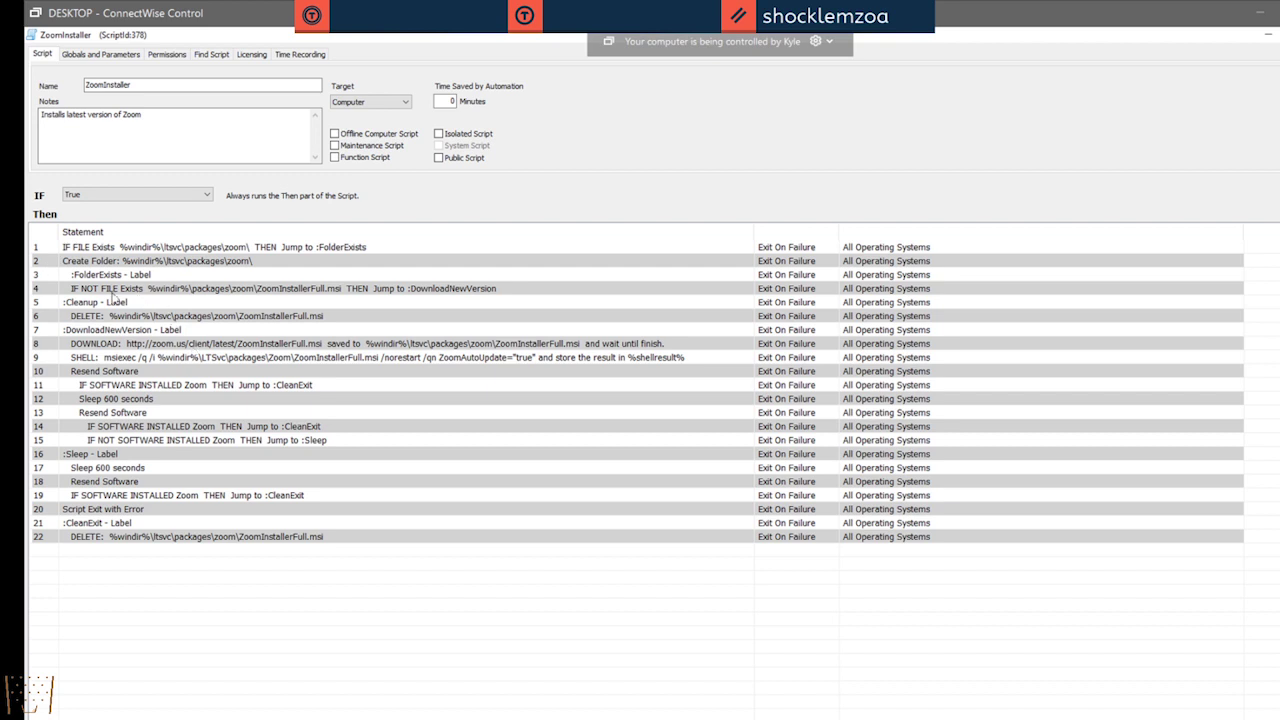
{"action": "left_click", "coordinate": [132, 252]}
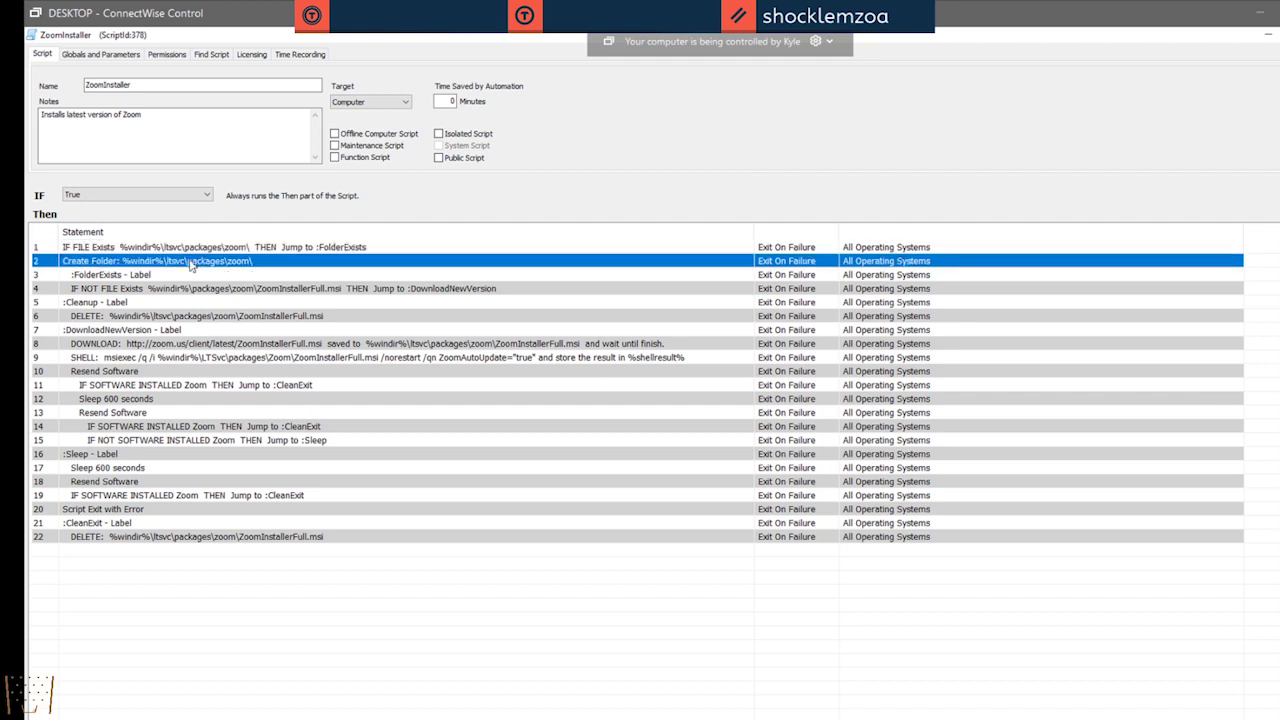
{"action": "left_click", "coordinate": [165, 290]}
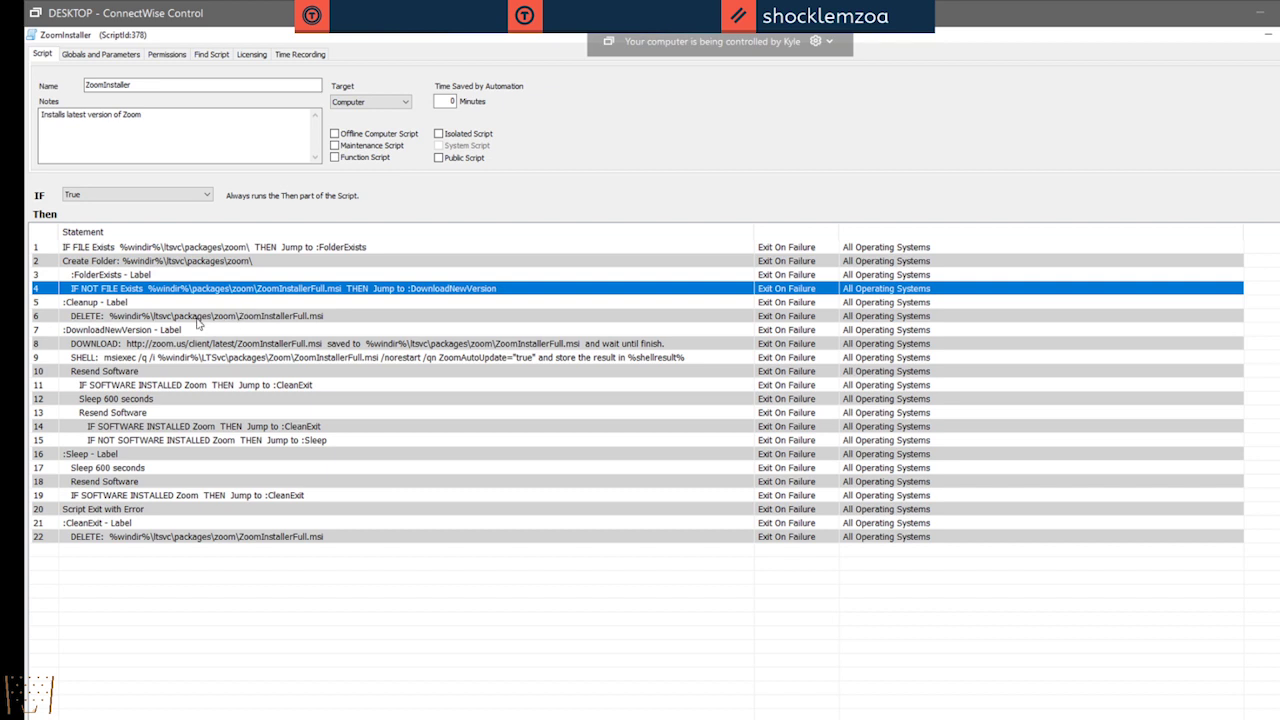
{"action": "left_click", "coordinate": [198, 318]}
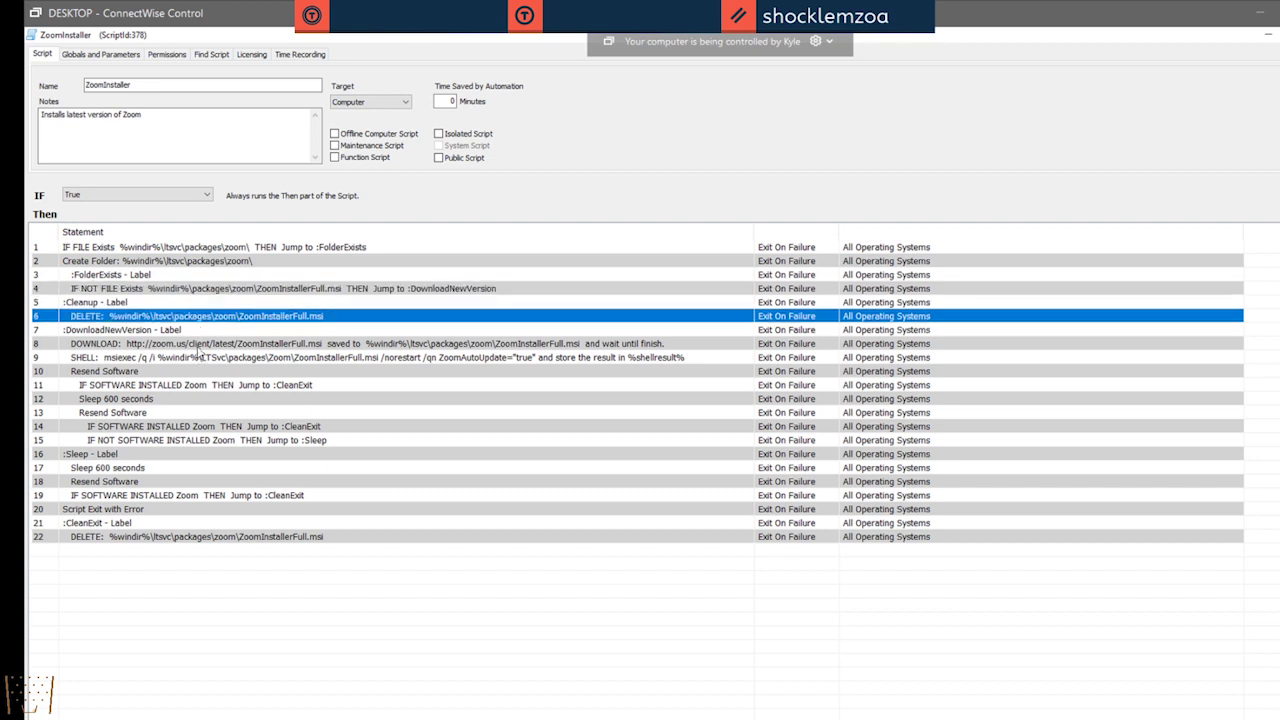
{"action": "left_click", "coordinate": [197, 345]}
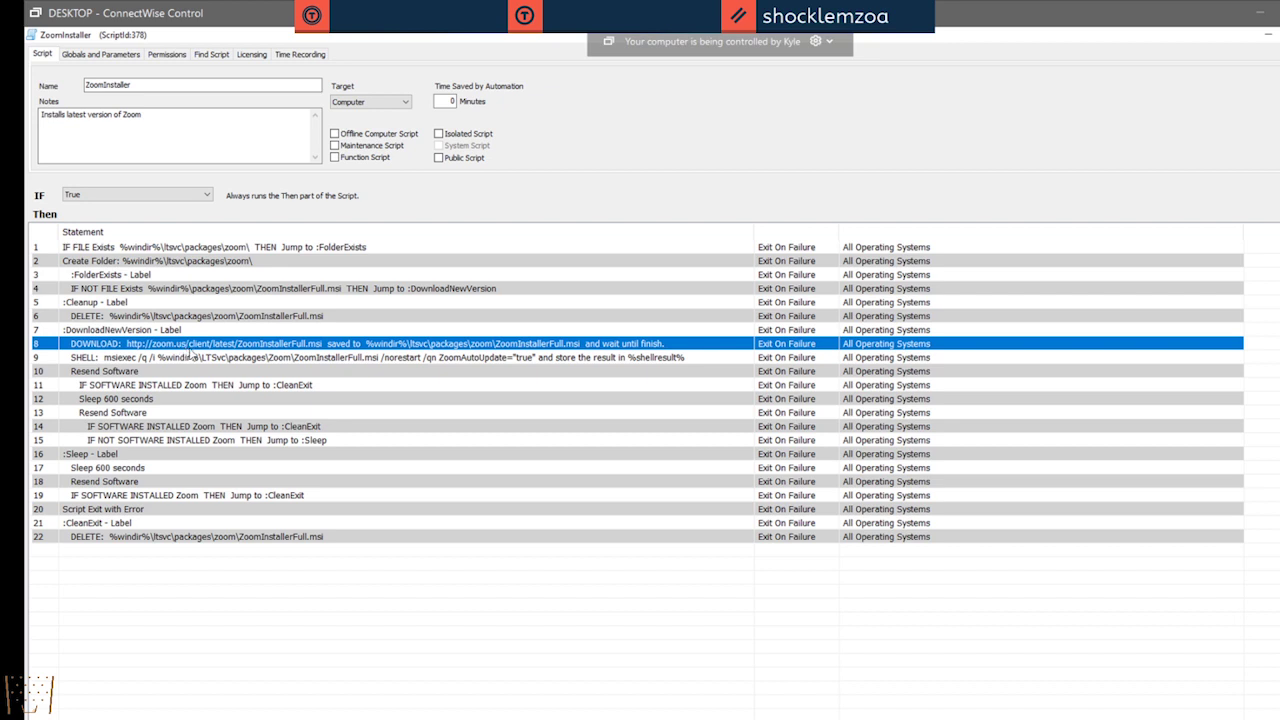
{"action": "double_click", "coordinate": [190, 346]}
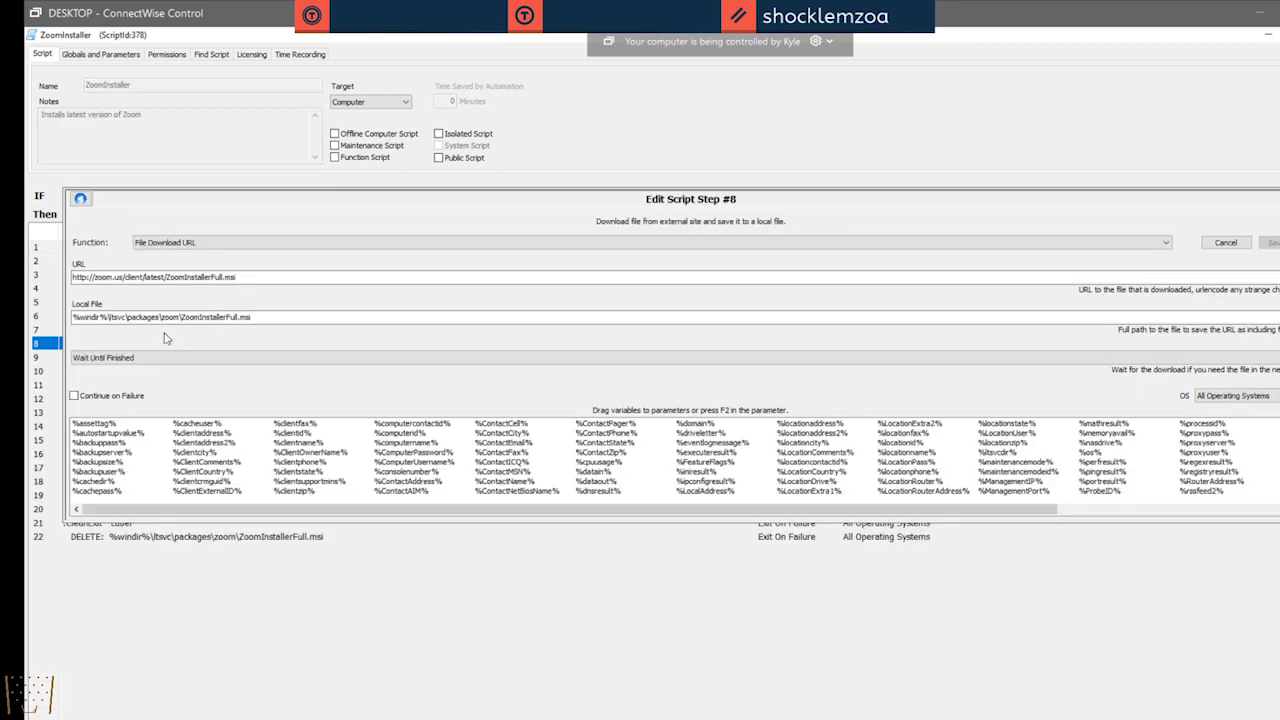
{"action": "left_click", "coordinate": [88, 277]}
{"action": "type", "text": "s"}
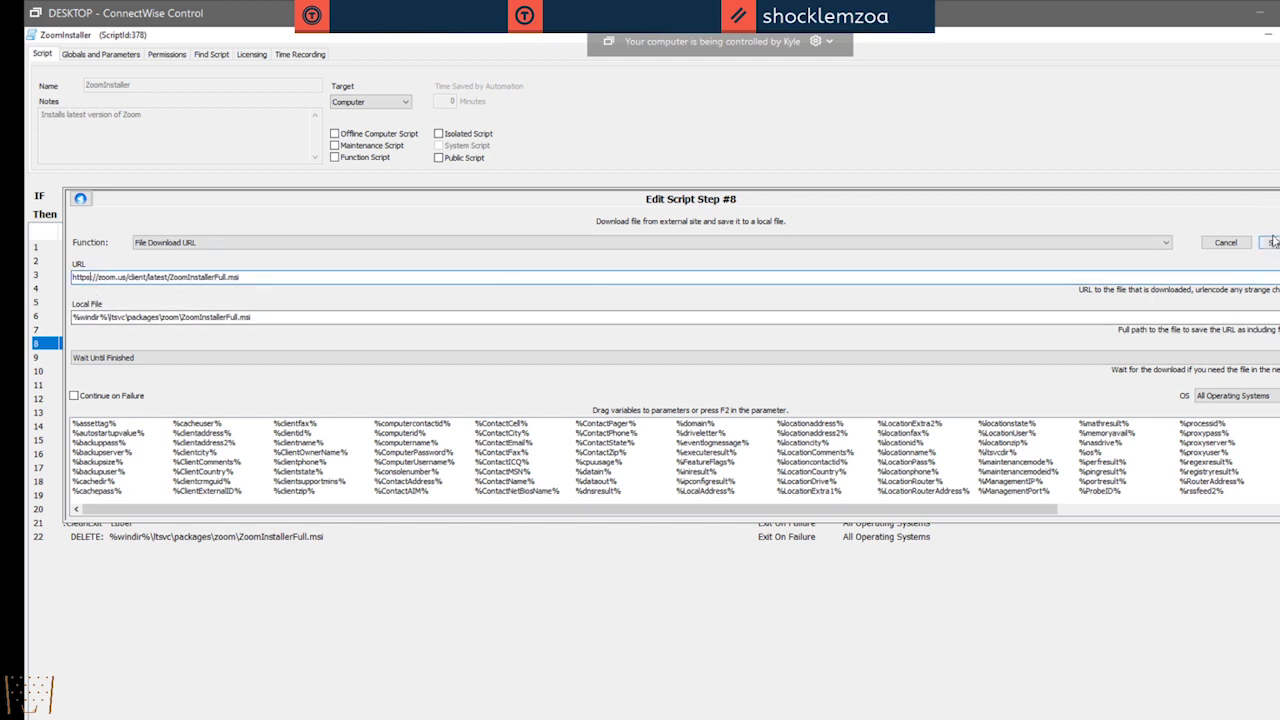
{"action": "left_click", "coordinate": [1274, 244]}
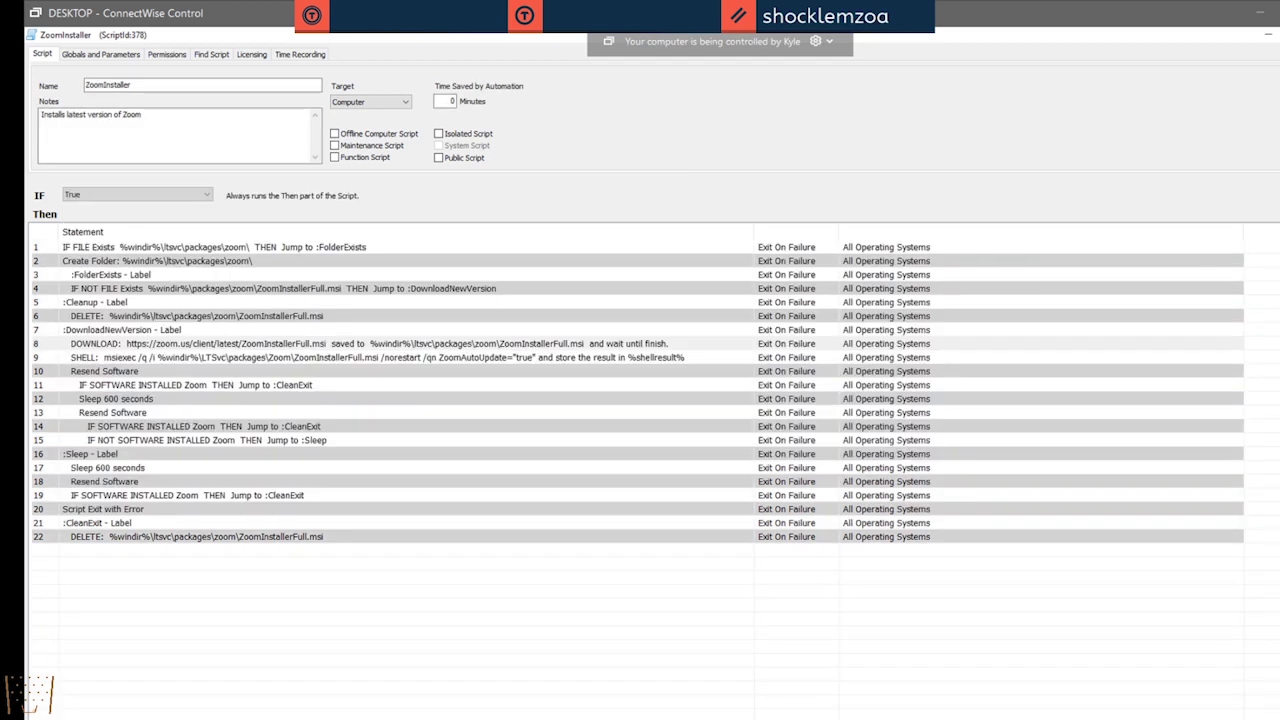
{"action": "left_click", "coordinate": [251, 347]}
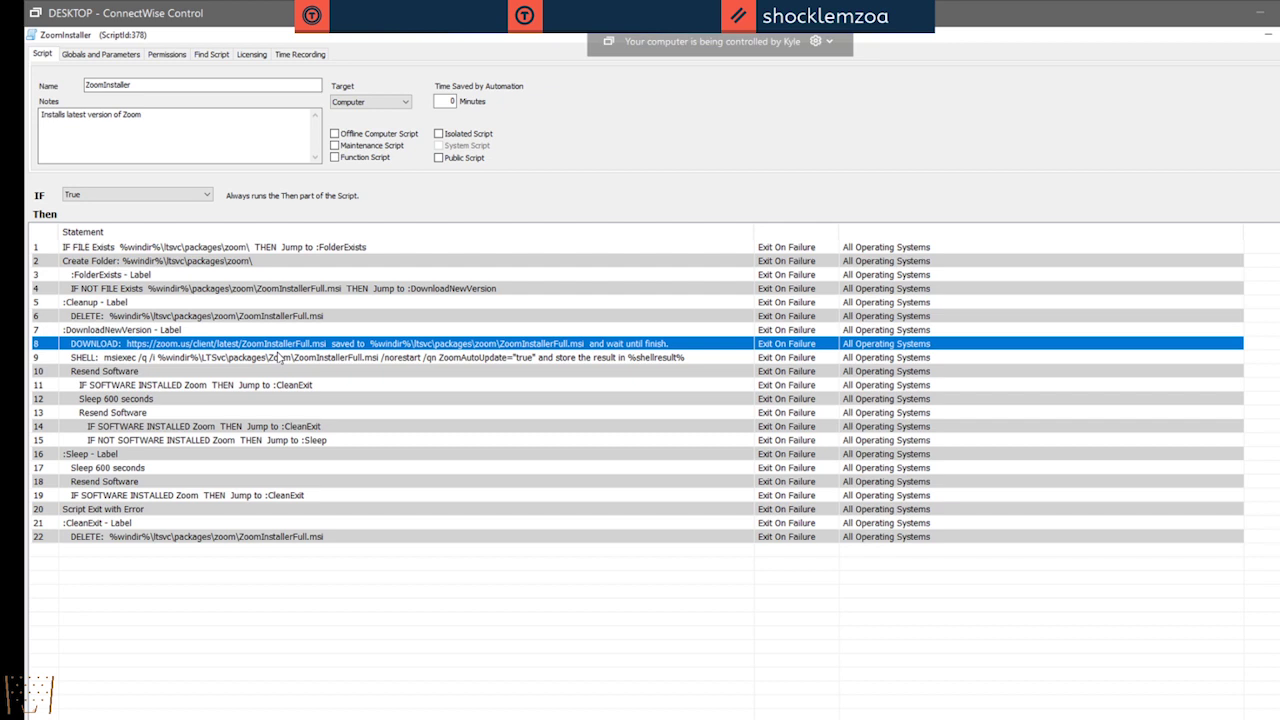
Open step 9's settings, browse the Function list leaving Shell, and inspect the msiexec command
{"action": "left_click", "coordinate": [182, 362]}
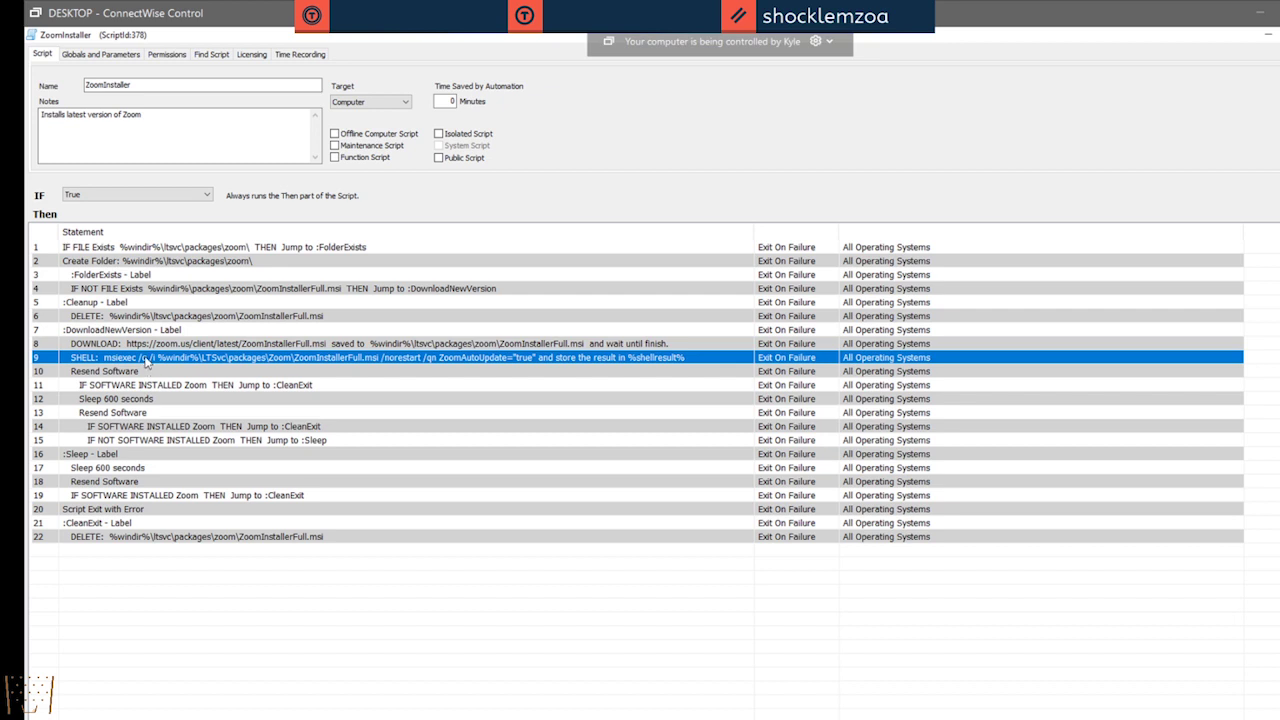
{"action": "double_click", "coordinate": [147, 362]}
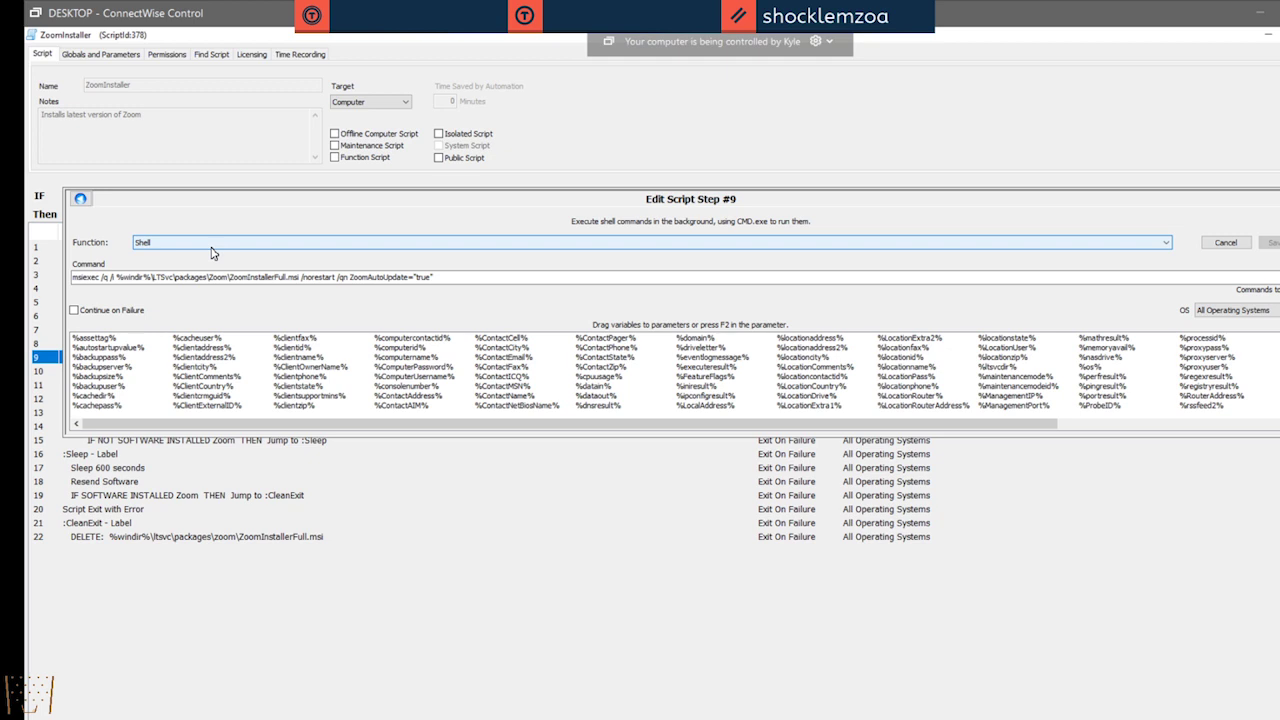
{"action": "left_click", "coordinate": [211, 245]}
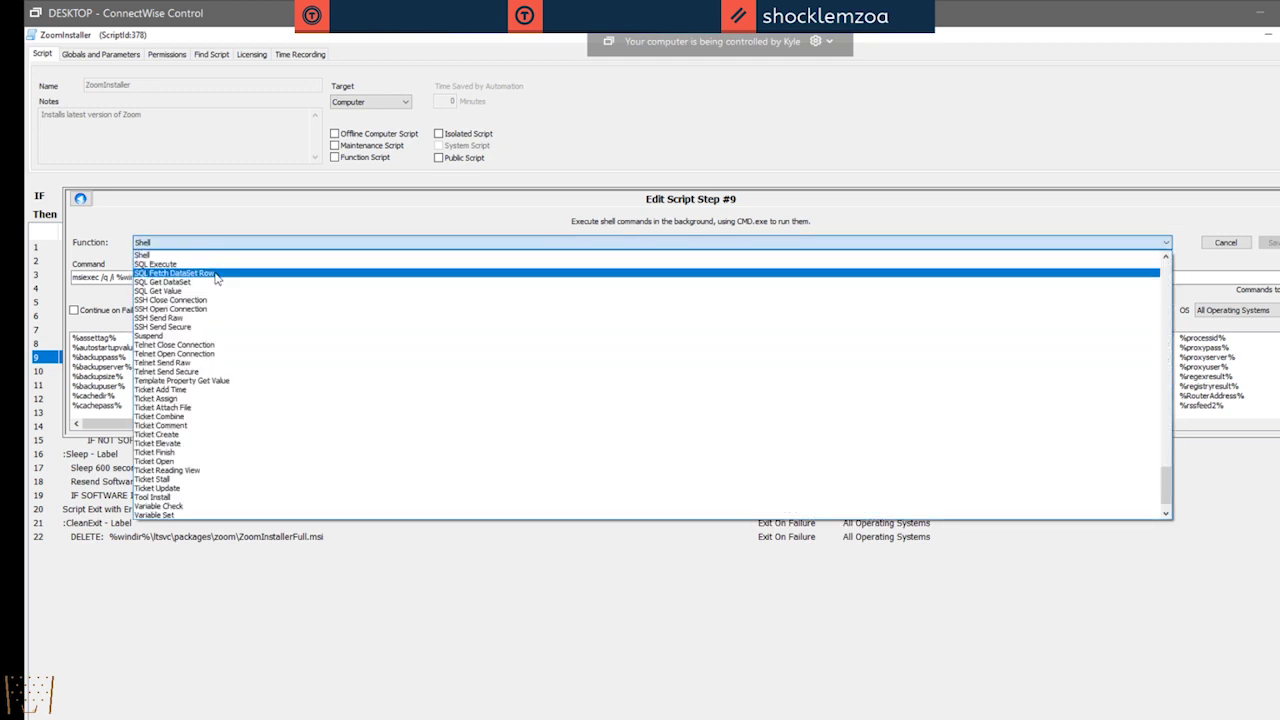
{"action": "scroll", "coordinate": [152, 266], "scroll_direction": "up", "scroll_amount": 1}
{"action": "scroll", "coordinate": [158, 285], "scroll_direction": "up", "scroll_amount": 2}
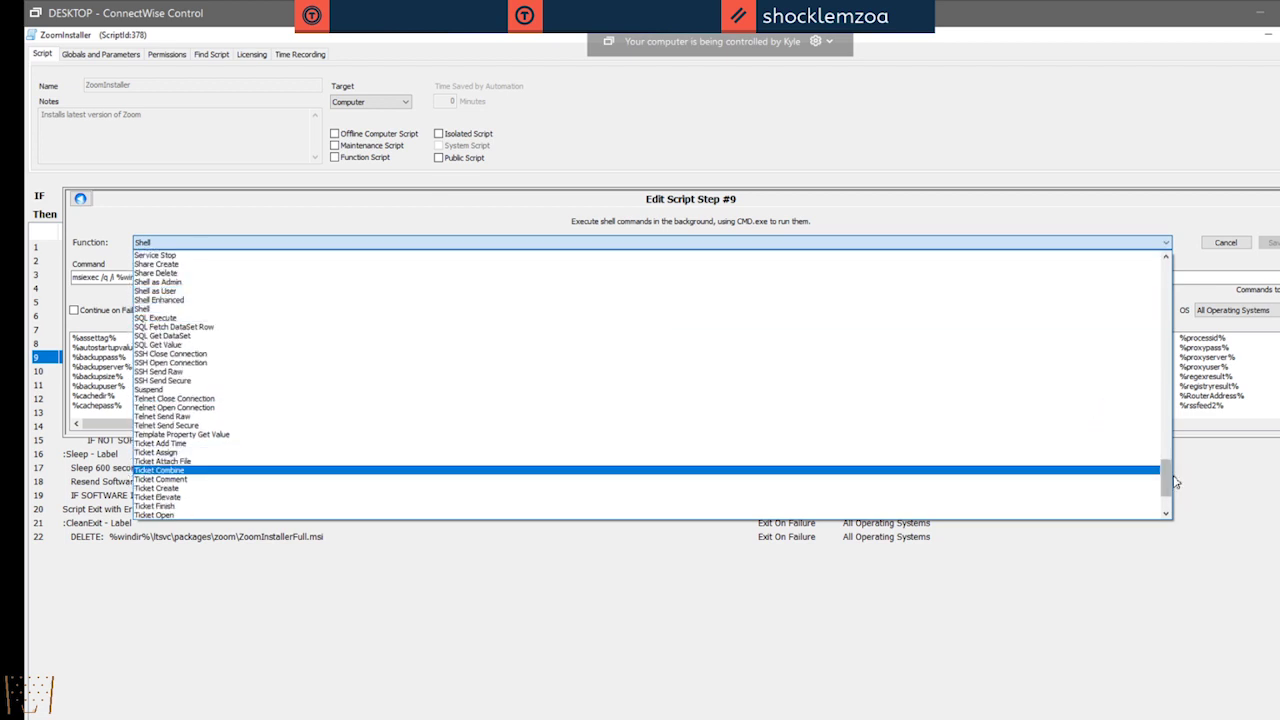
{"action": "left_click_drag", "start_coordinate": [1165, 465], "coordinate": [1158, 265]}
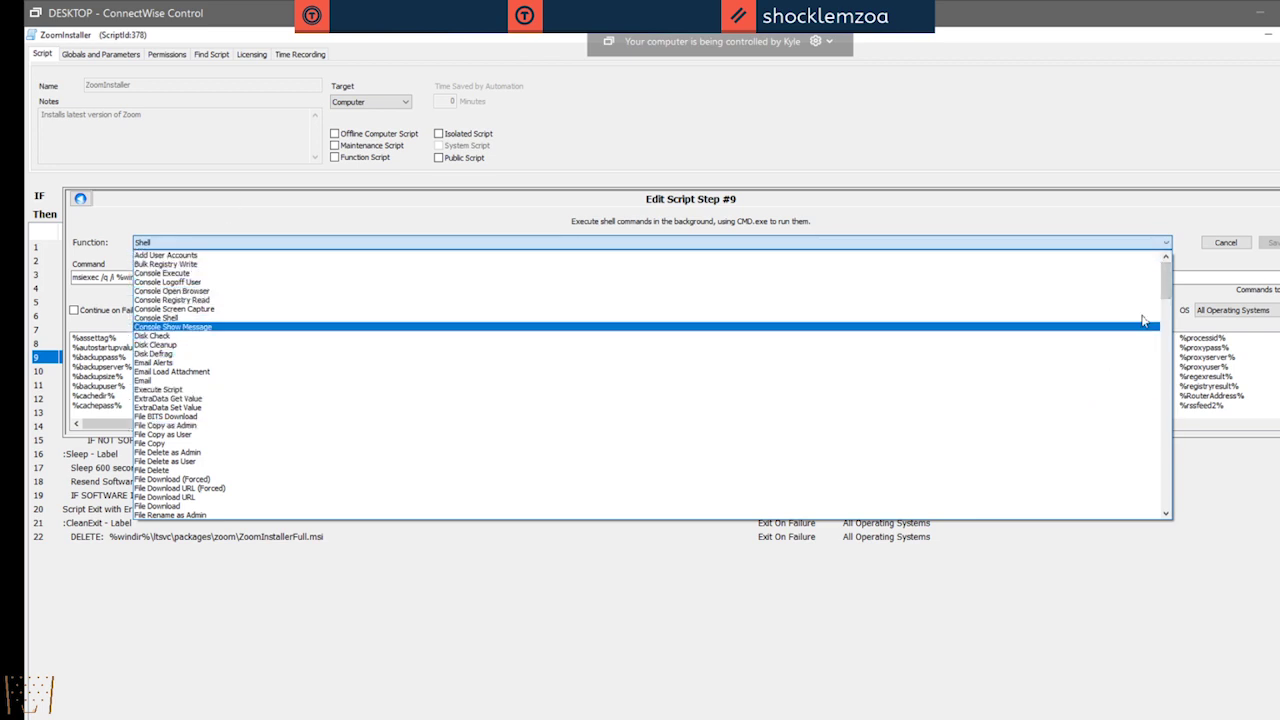
{"action": "left_click_drag", "start_coordinate": [1164, 283], "coordinate": [1164, 410]}
{"action": "left_click", "coordinate": [230, 228]}
{"action": "left_click", "coordinate": [529, 278]}
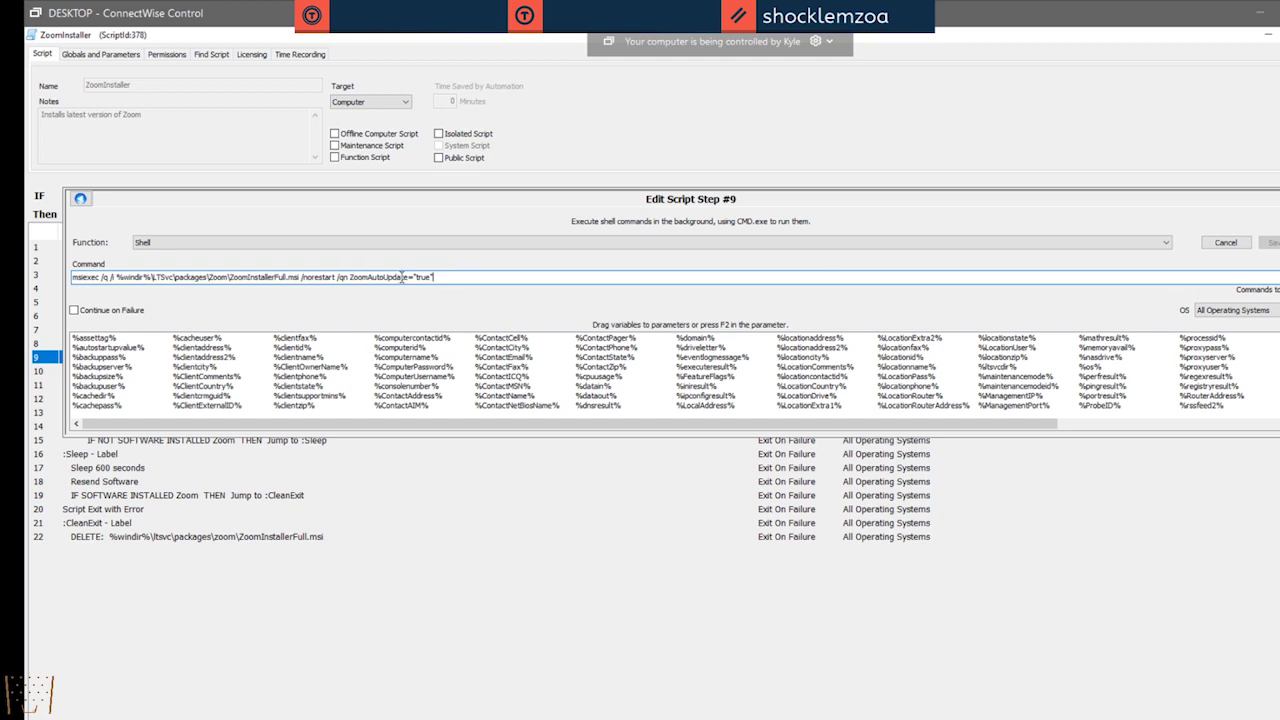
Review the shell install command and step 11's IF Software Installed Zoom check, closing both editors unchanged
{"action": "left_click_drag", "start_coordinate": [434, 277], "coordinate": [243, 279]}
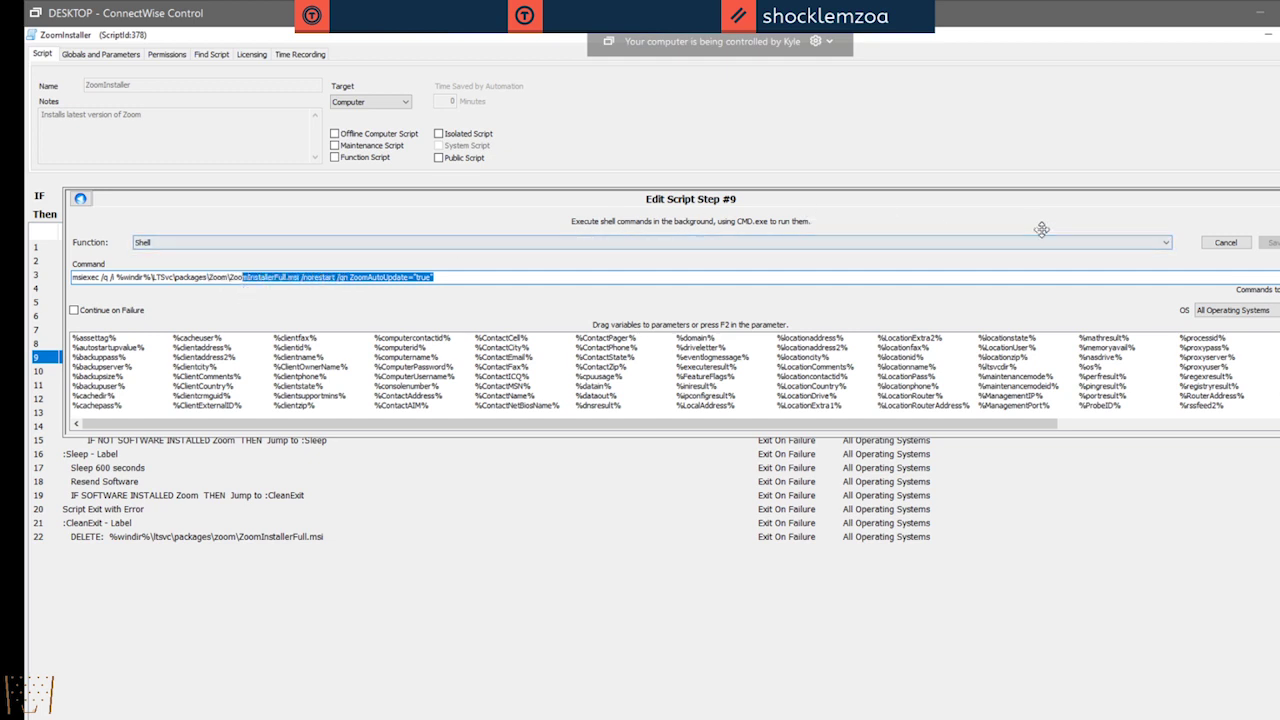
{"action": "left_click", "coordinate": [1216, 243]}
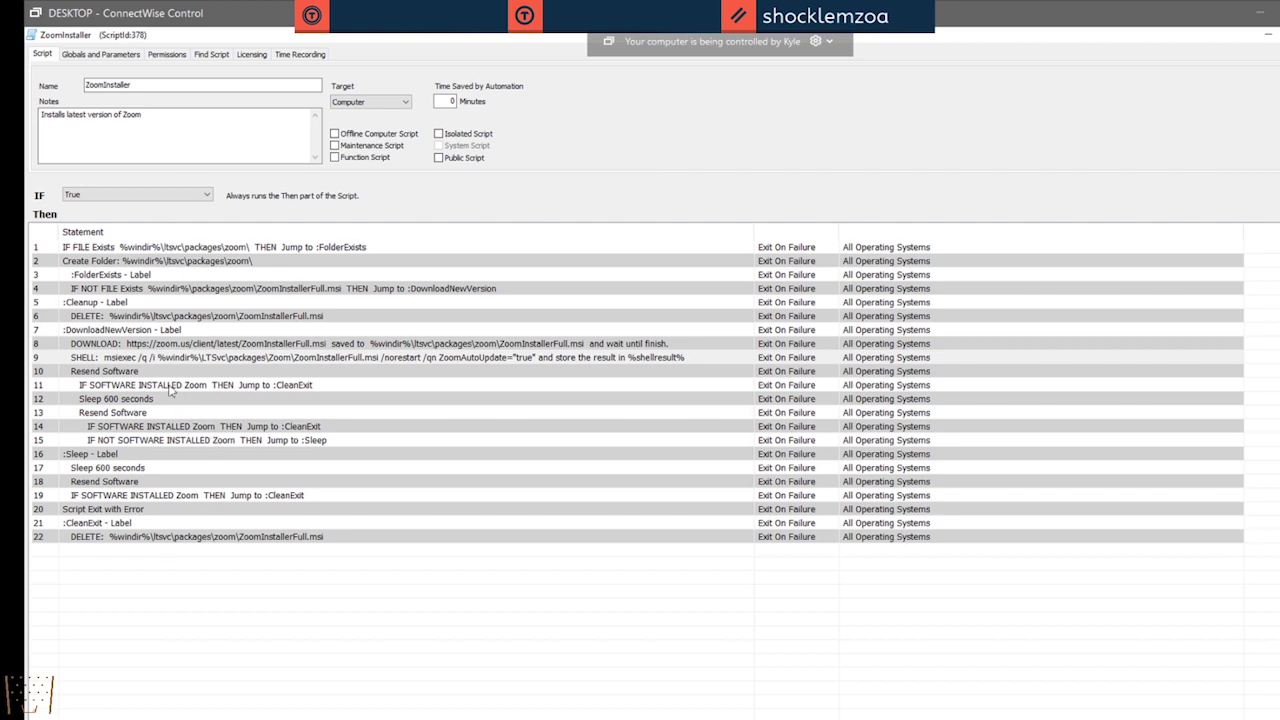
{"action": "left_click", "coordinate": [149, 385]}
{"action": "left_click", "coordinate": [147, 372]}
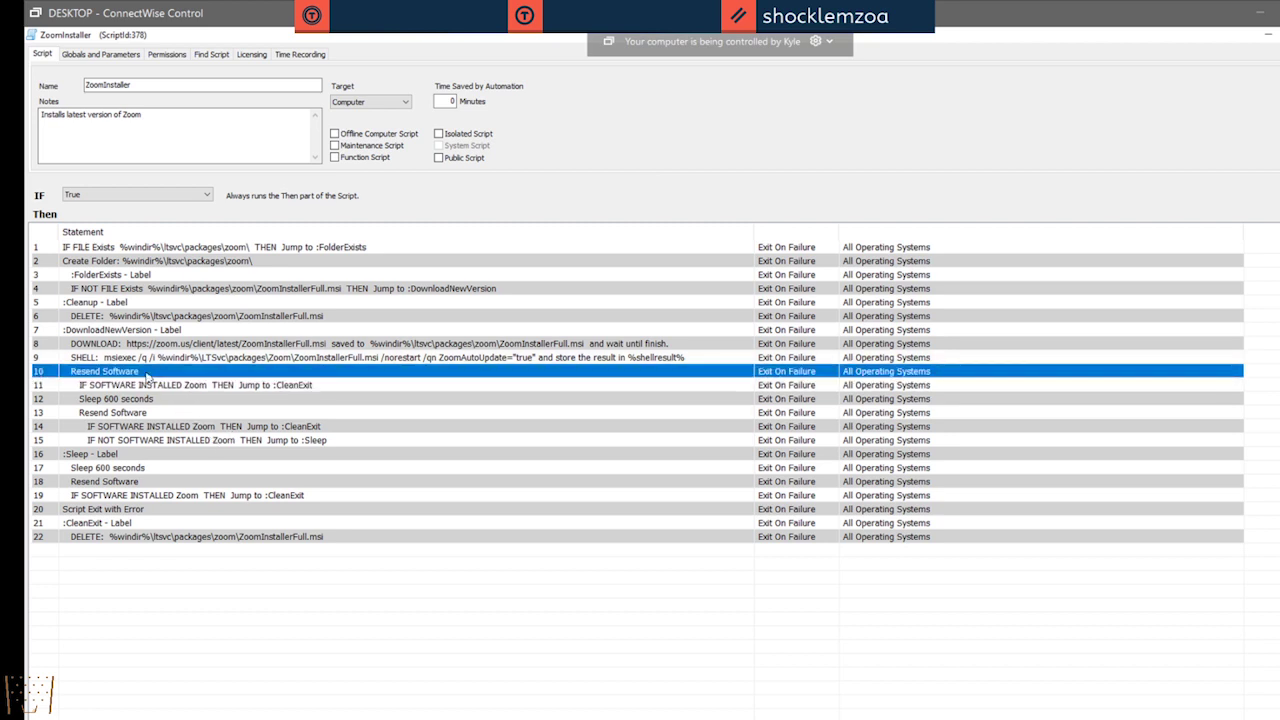
{"action": "left_click", "coordinate": [145, 387]}
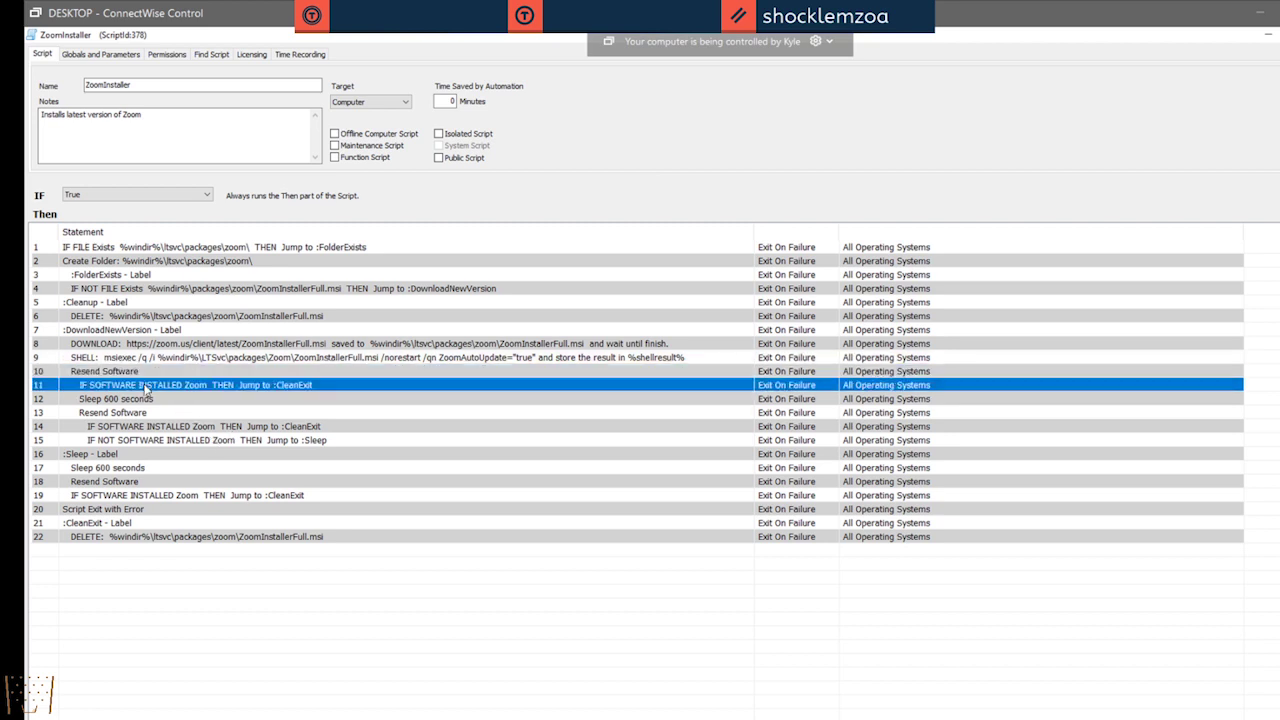
{"action": "double_click", "coordinate": [155, 388]}
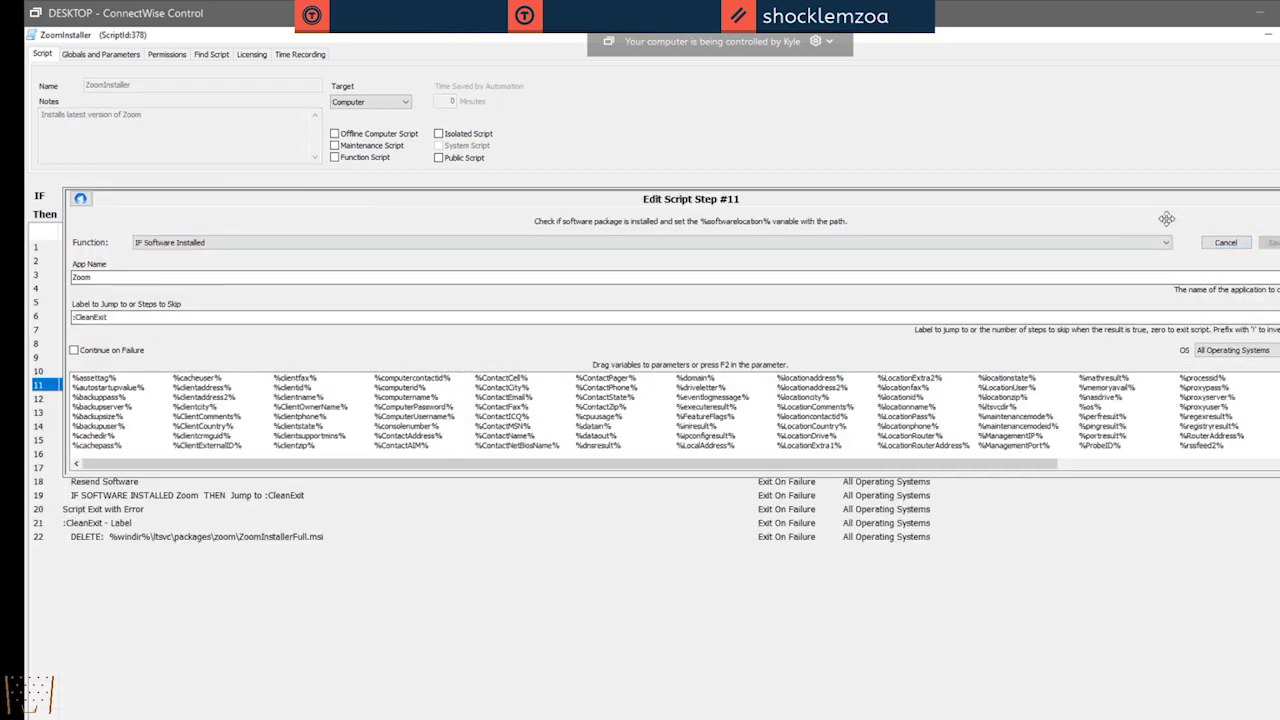
{"action": "left_click", "coordinate": [1226, 242]}
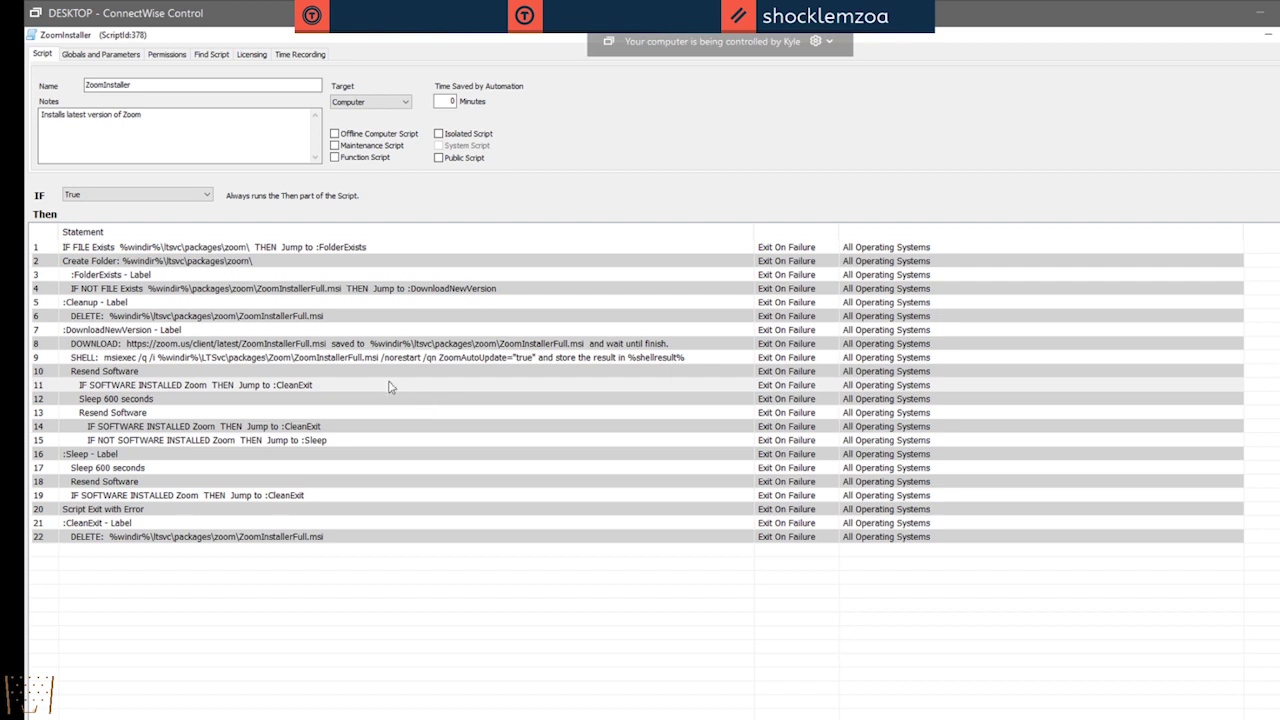
{"action": "left_click", "coordinate": [132, 385]}
{"action": "left_click", "coordinate": [142, 400]}
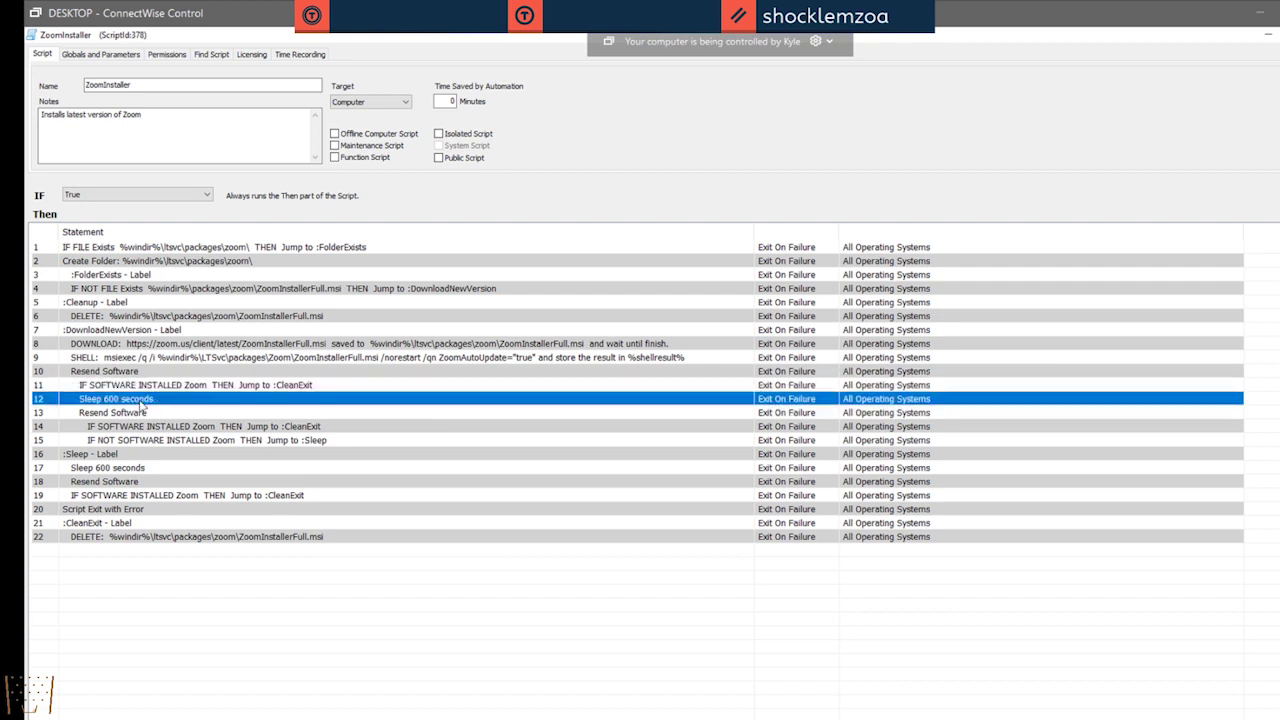
{"action": "left_click", "coordinate": [142, 412]}
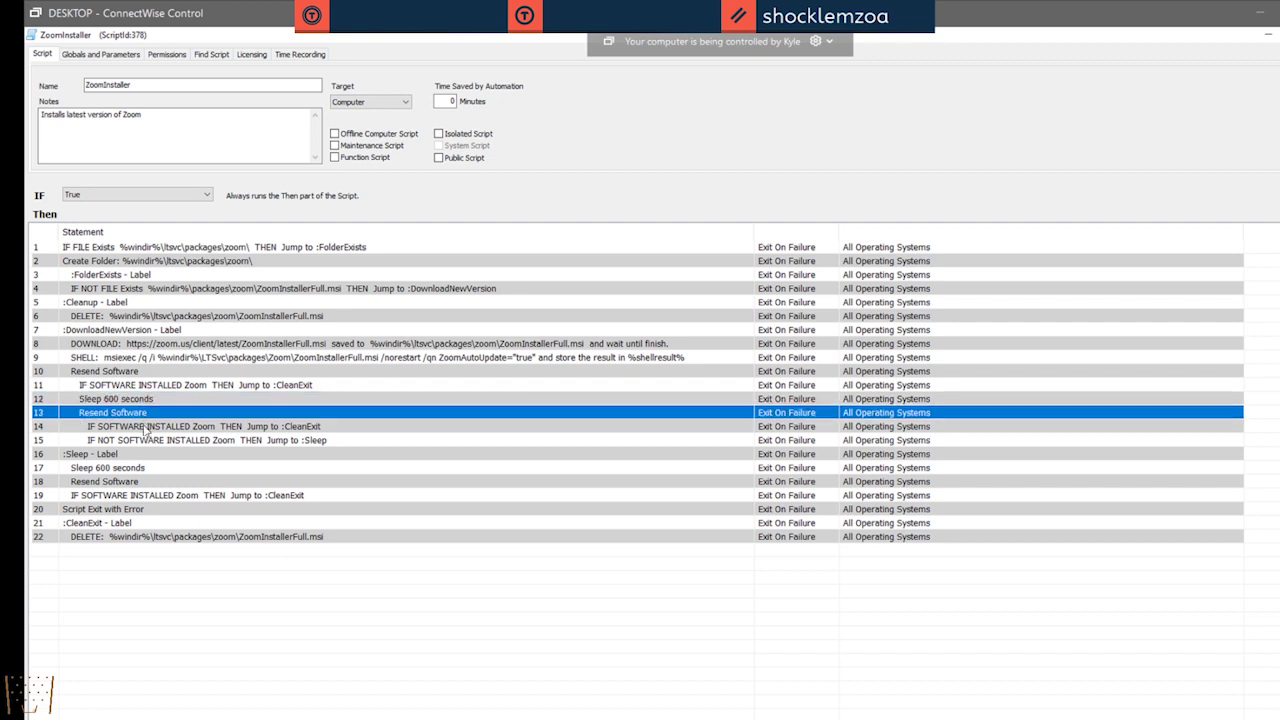
{"action": "left_click", "coordinate": [150, 428]}
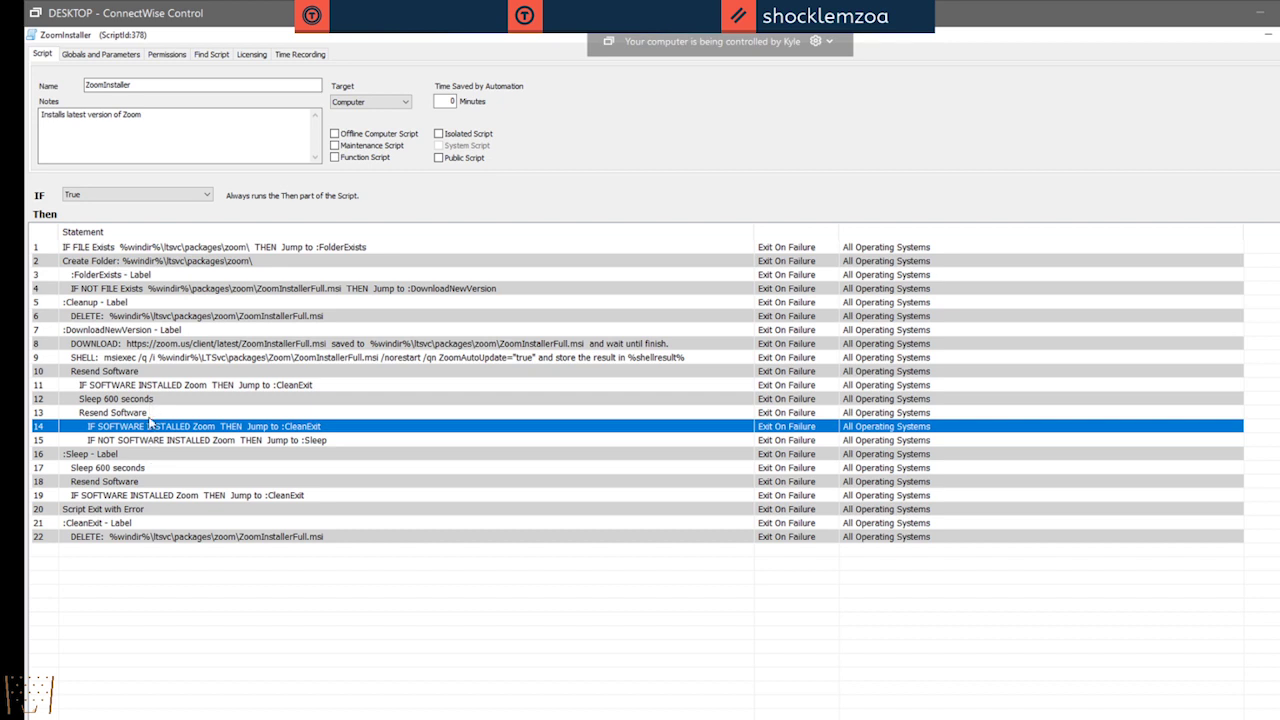
{"action": "left_click", "coordinate": [150, 413]}
{"action": "left_click", "coordinate": [152, 386]}
{"action": "left_click", "coordinate": [152, 399]}
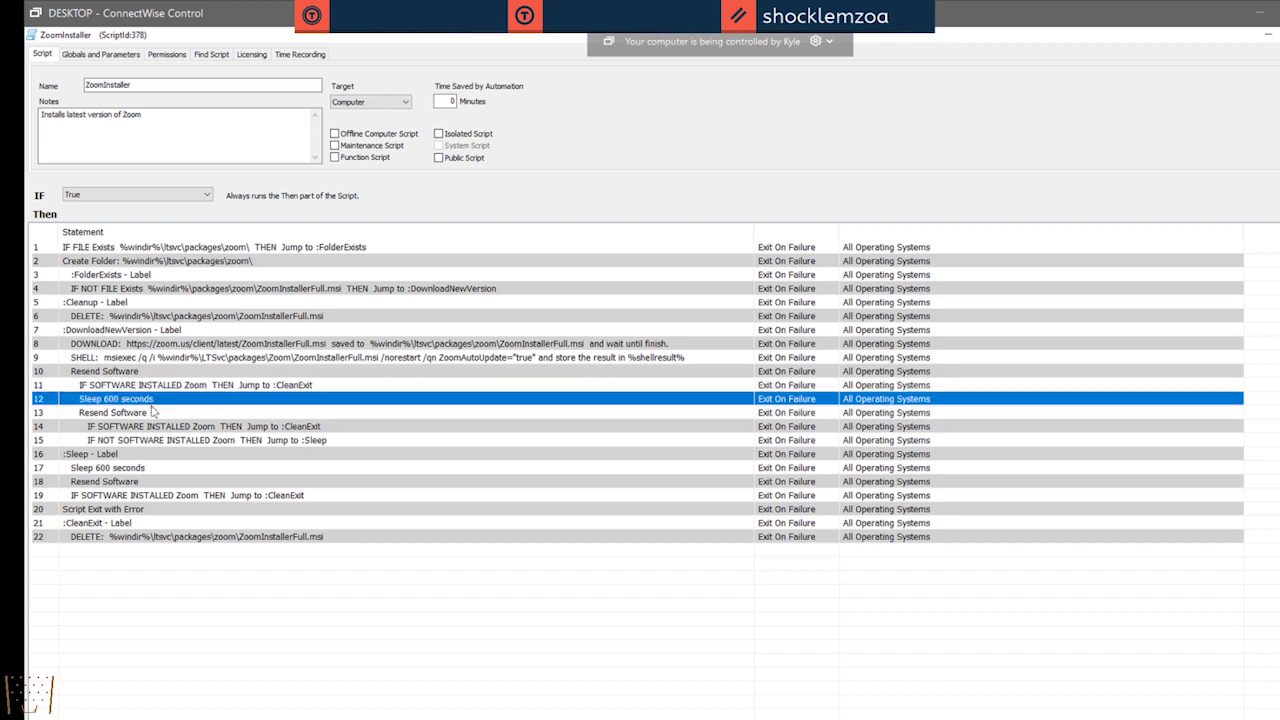
{"action": "left_click", "coordinate": [152, 412]}
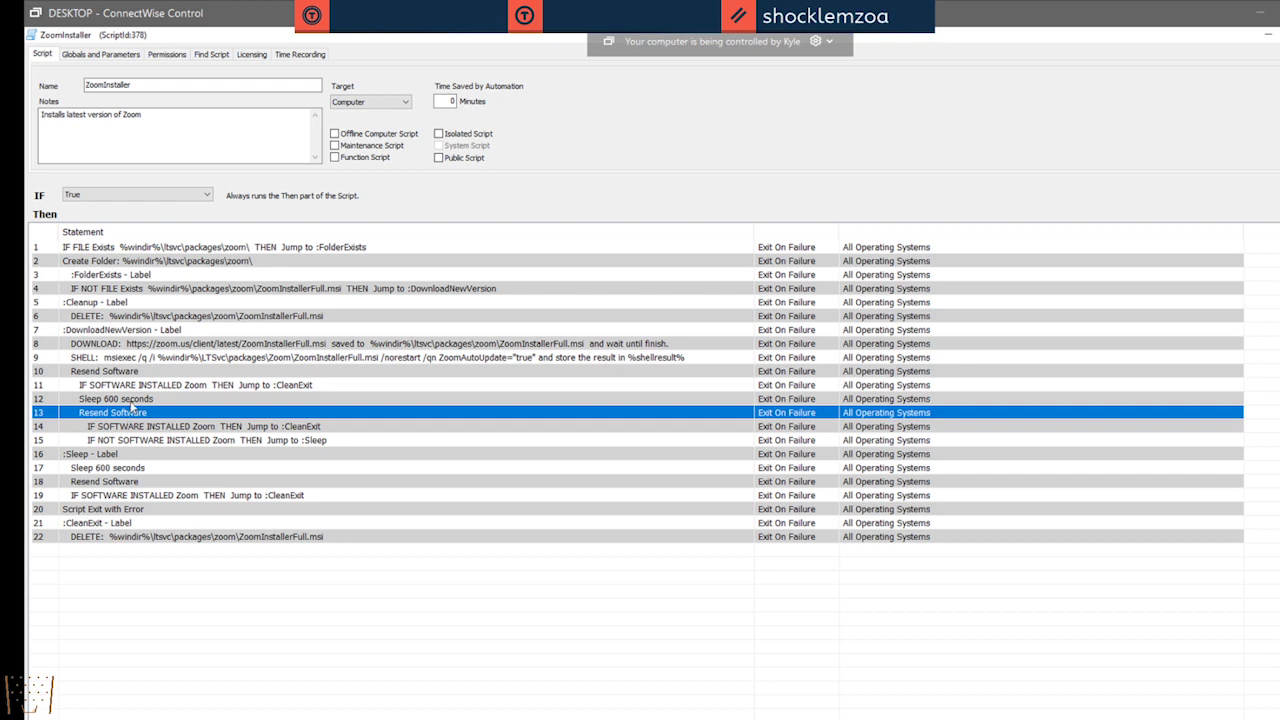
{"action": "left_click", "coordinate": [108, 481]}
{"action": "left_click", "coordinate": [112, 468]}
{"action": "left_click", "coordinate": [118, 496]}
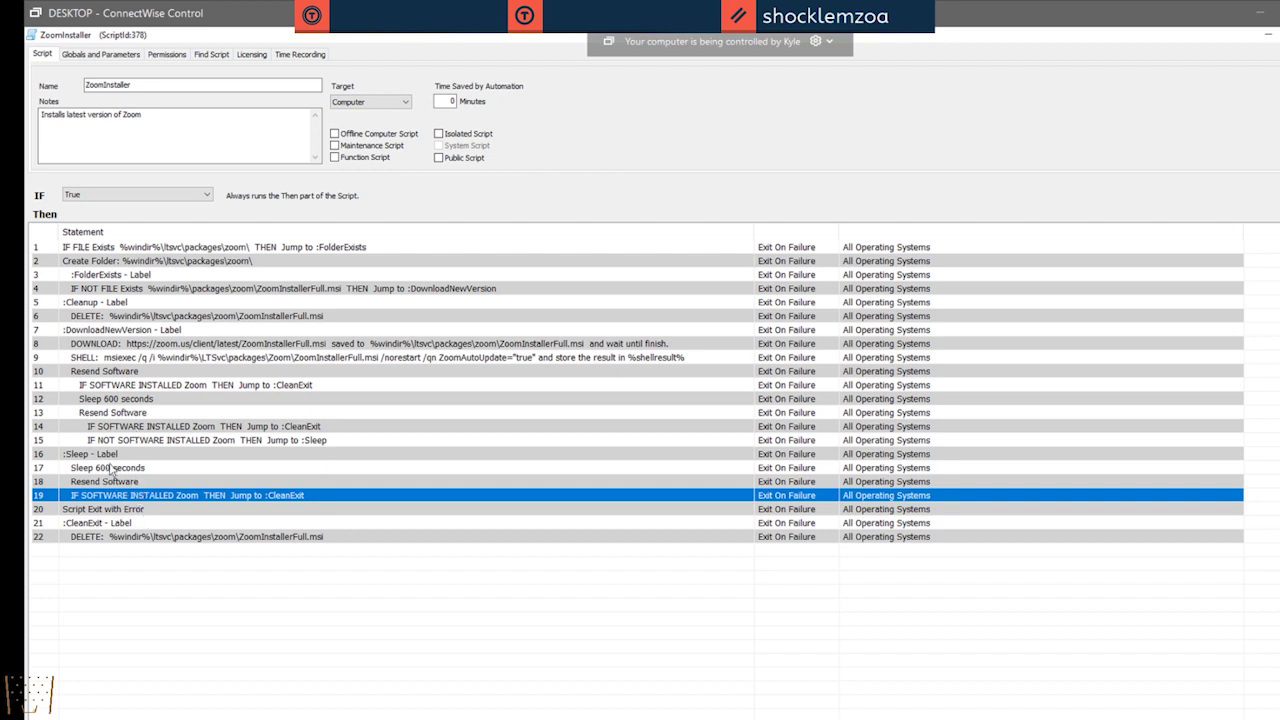
{"action": "left_click", "coordinate": [143, 523]}
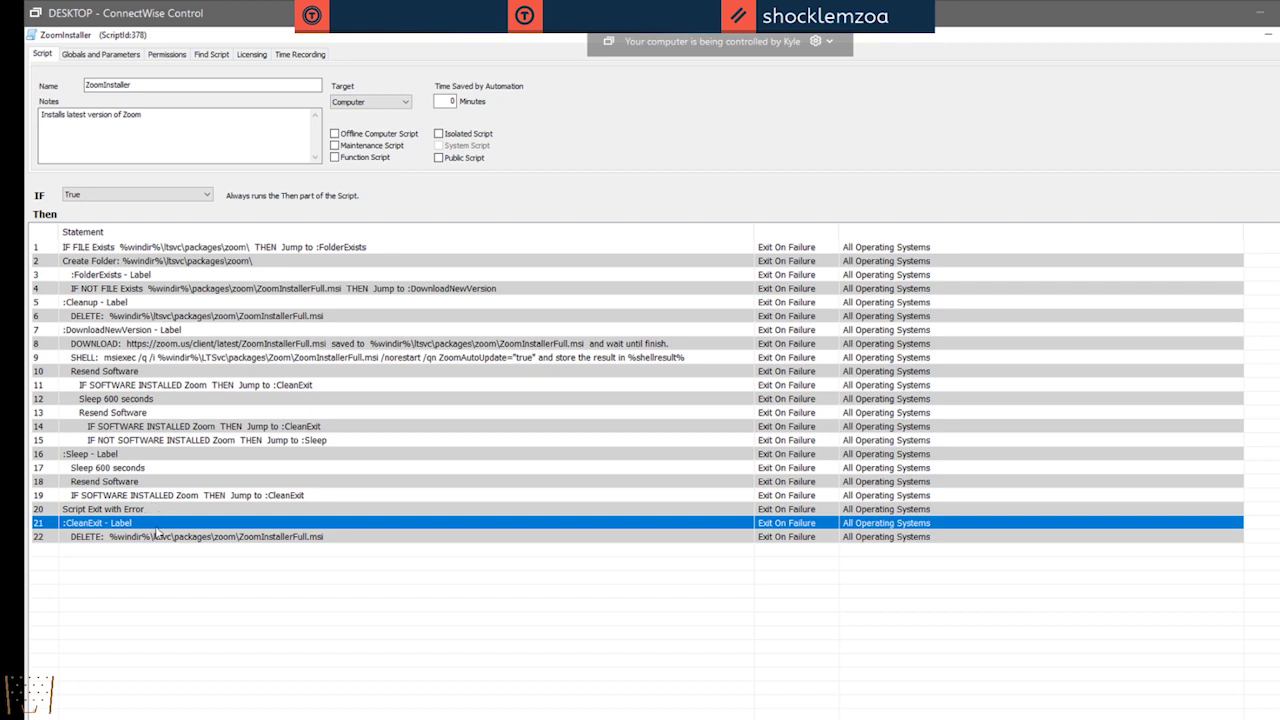
{"action": "left_click", "coordinate": [156, 539]}
{"action": "left_click", "coordinate": [161, 522]}
{"action": "left_click", "coordinate": [180, 444]}
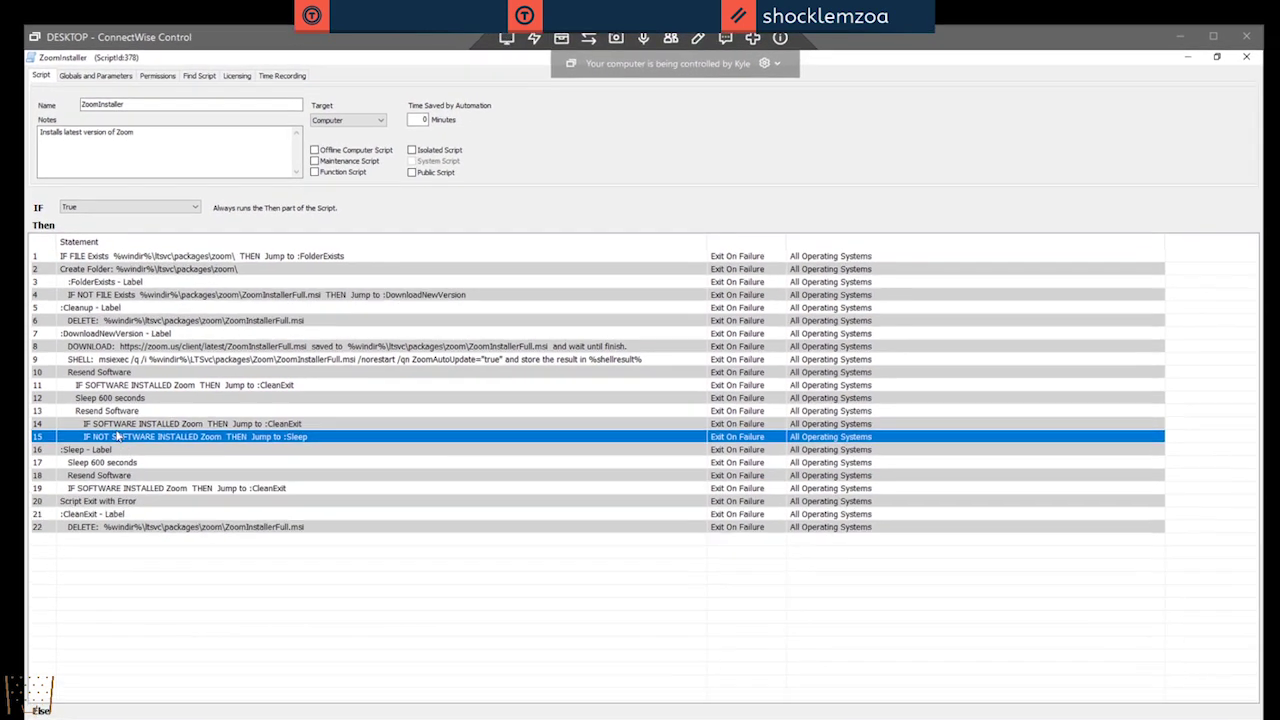
{"action": "left_click", "coordinate": [119, 502]}
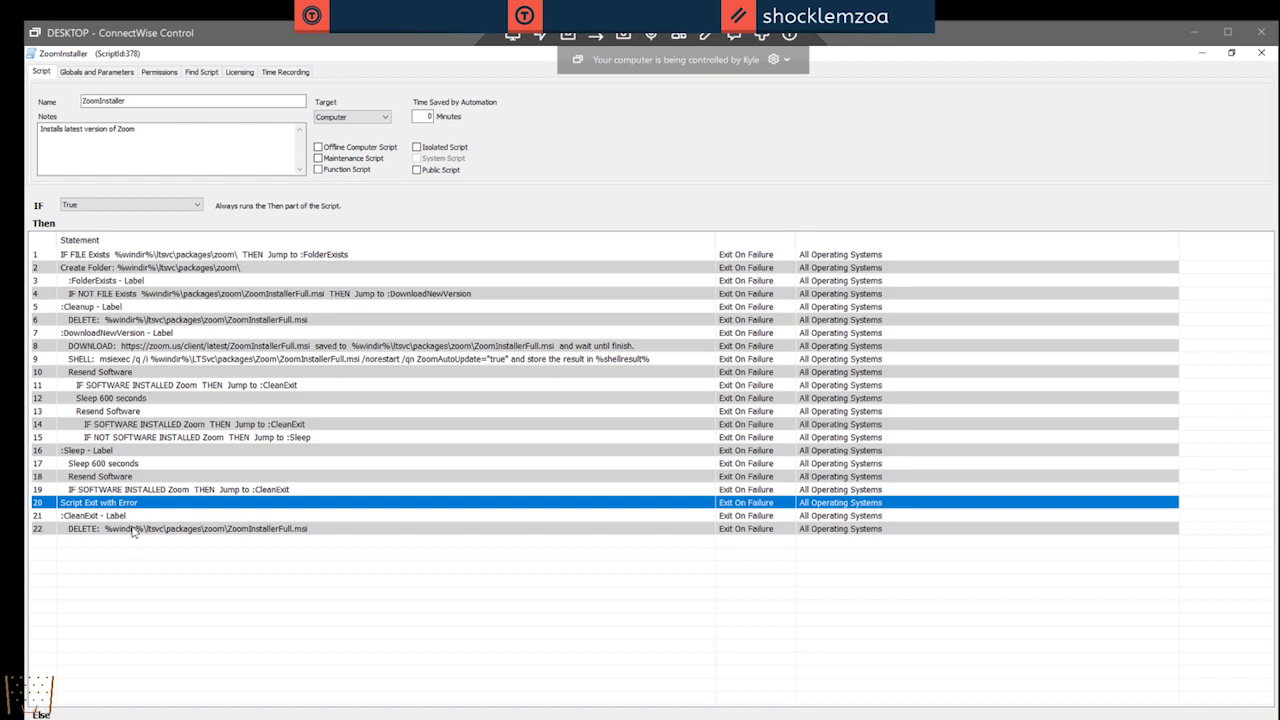
{"action": "left_click", "coordinate": [130, 530]}
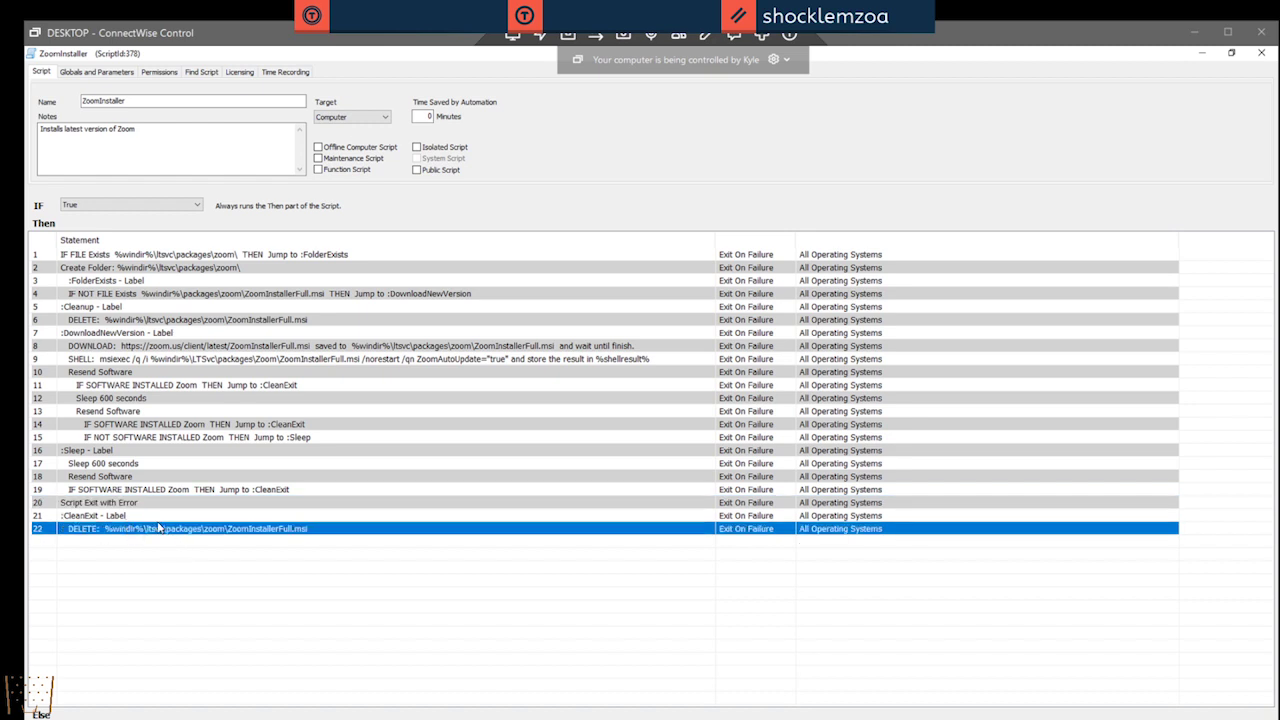
{"action": "left_click", "coordinate": [127, 506]}
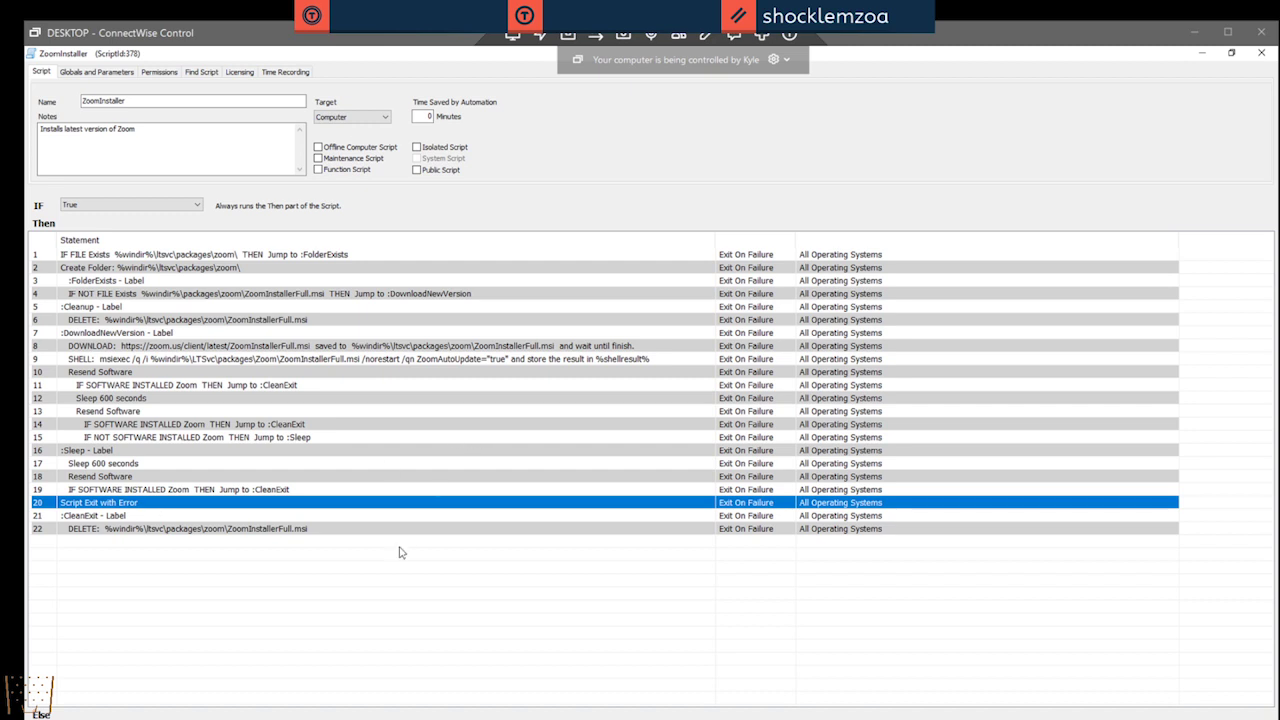
{"action": "left_click", "coordinate": [245, 529]}
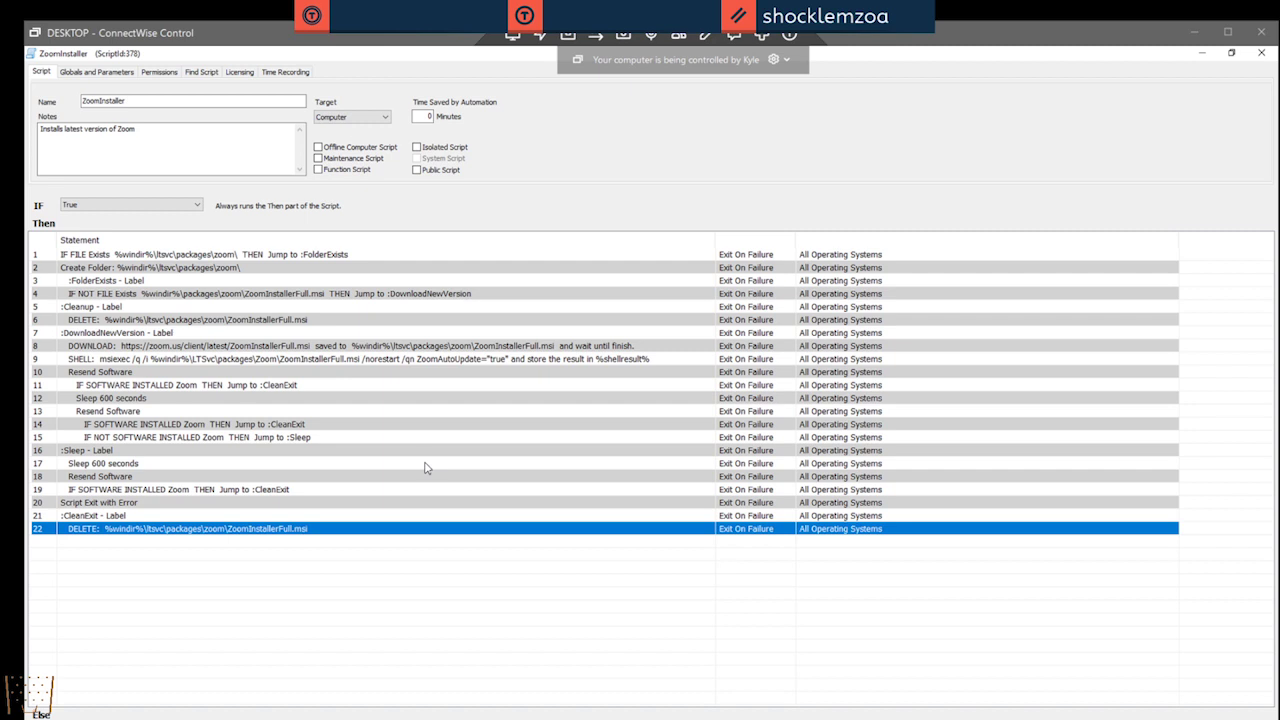
{"action": "left_click", "coordinate": [331, 570]}
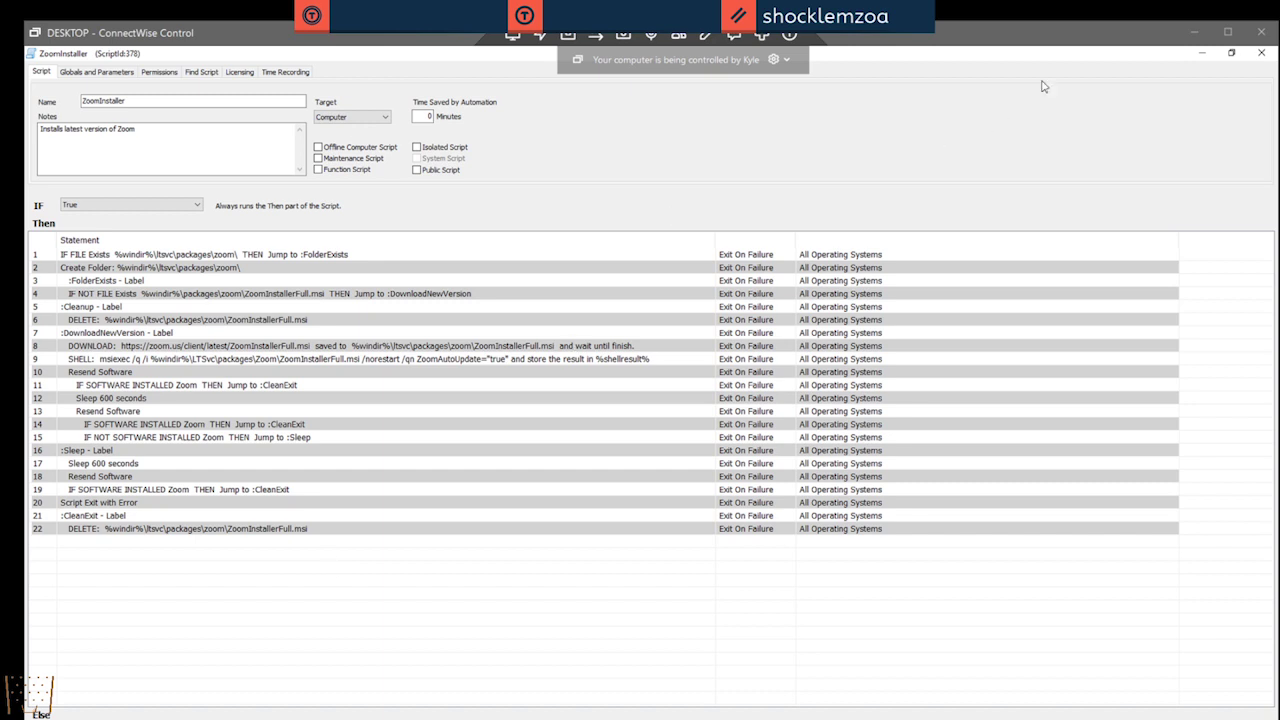
Close the ZoomInstaller script editor discarding unsaved changes, then reopen the script
{"action": "left_click", "coordinate": [1251, 56]}
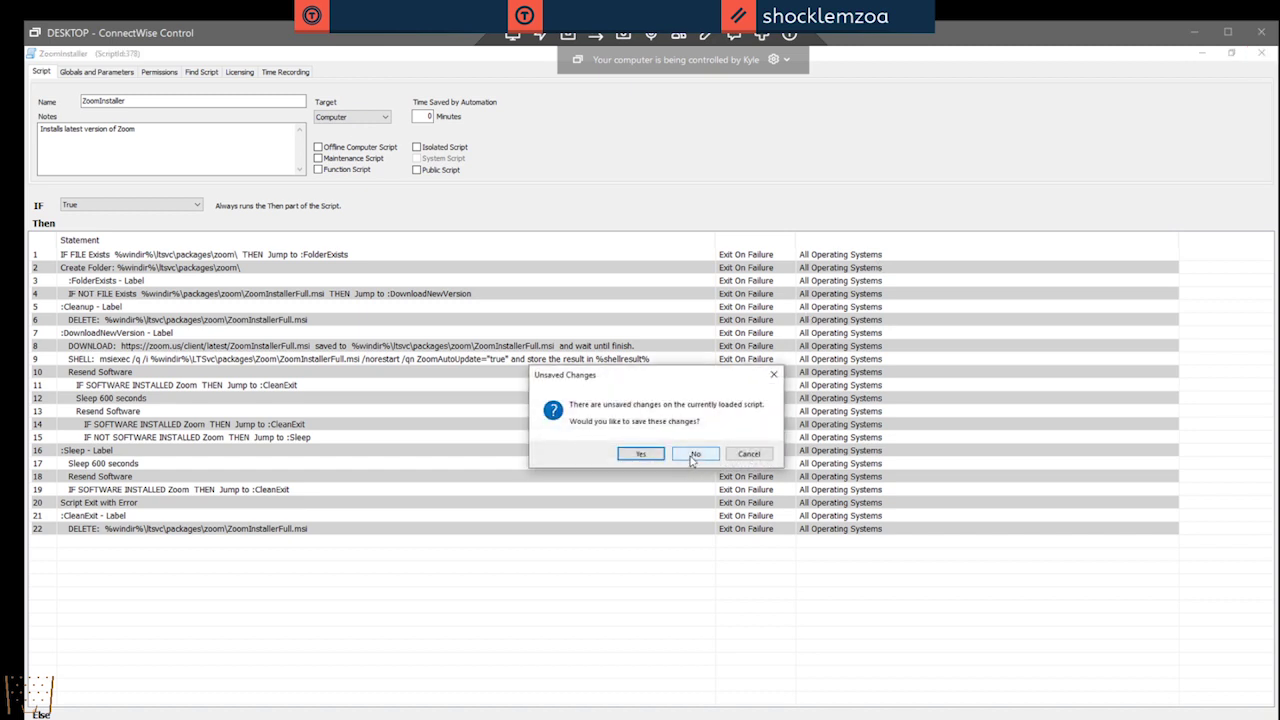
{"action": "left_click", "coordinate": [692, 456]}
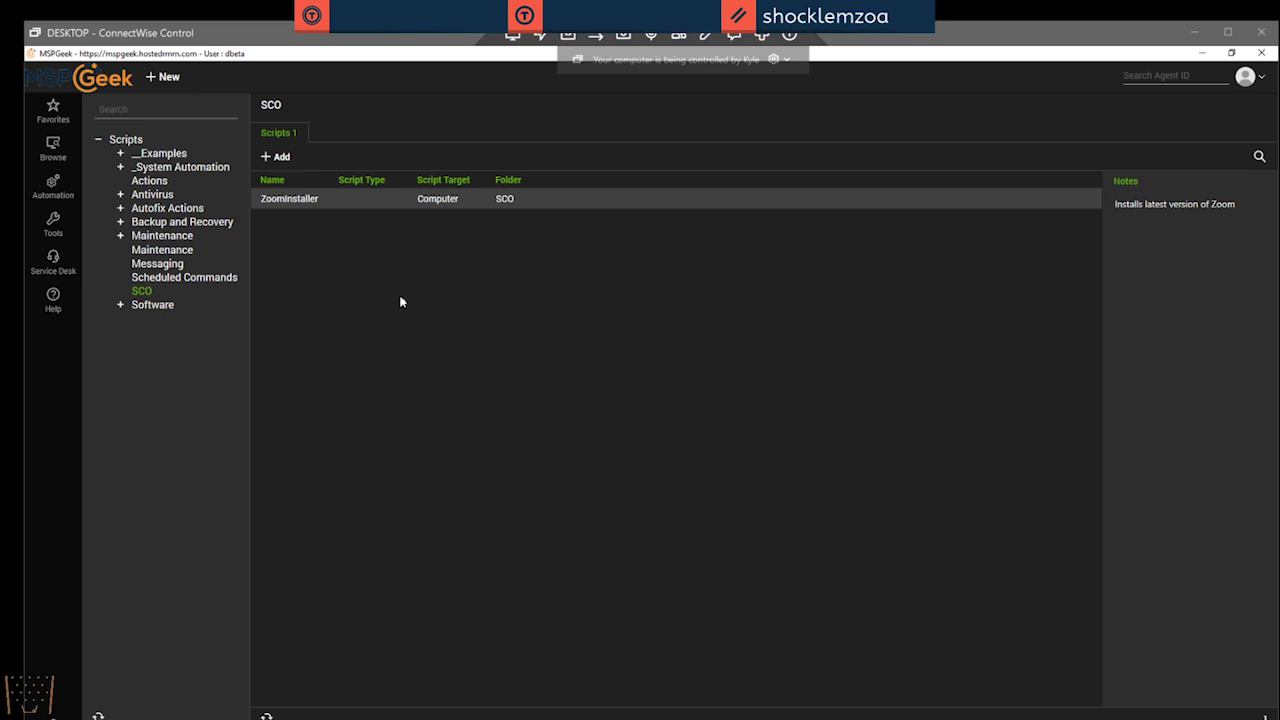
{"action": "double_click", "coordinate": [305, 199]}
Rename the script from ZoomInstaller to 'MSP - Zoom Install' and close the editor
{"action": "left_click", "coordinate": [84, 101]}
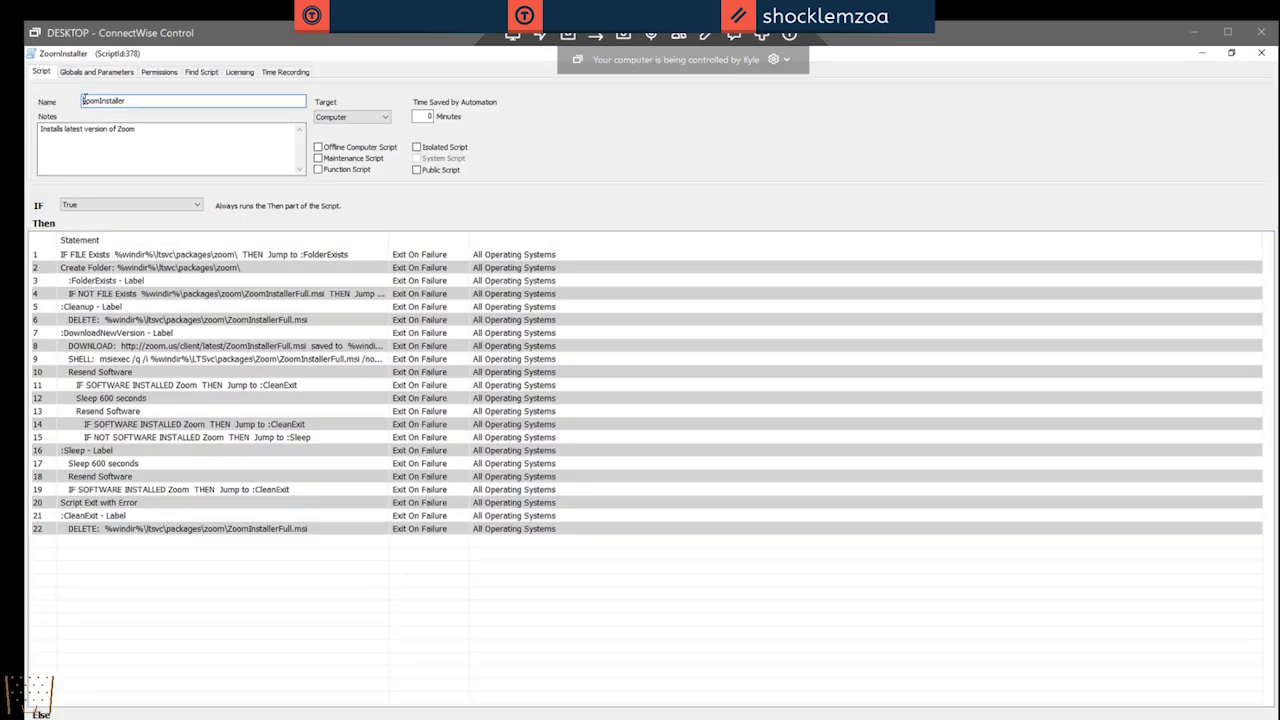
{"action": "type", "text": "MSP -"}
{"action": "left_click", "coordinate": [120, 101]}
{"action": "left_click", "coordinate": [162, 100]}
{"action": "key", "text": "BackSpace"}
{"action": "left_click", "coordinate": [831, 680]}
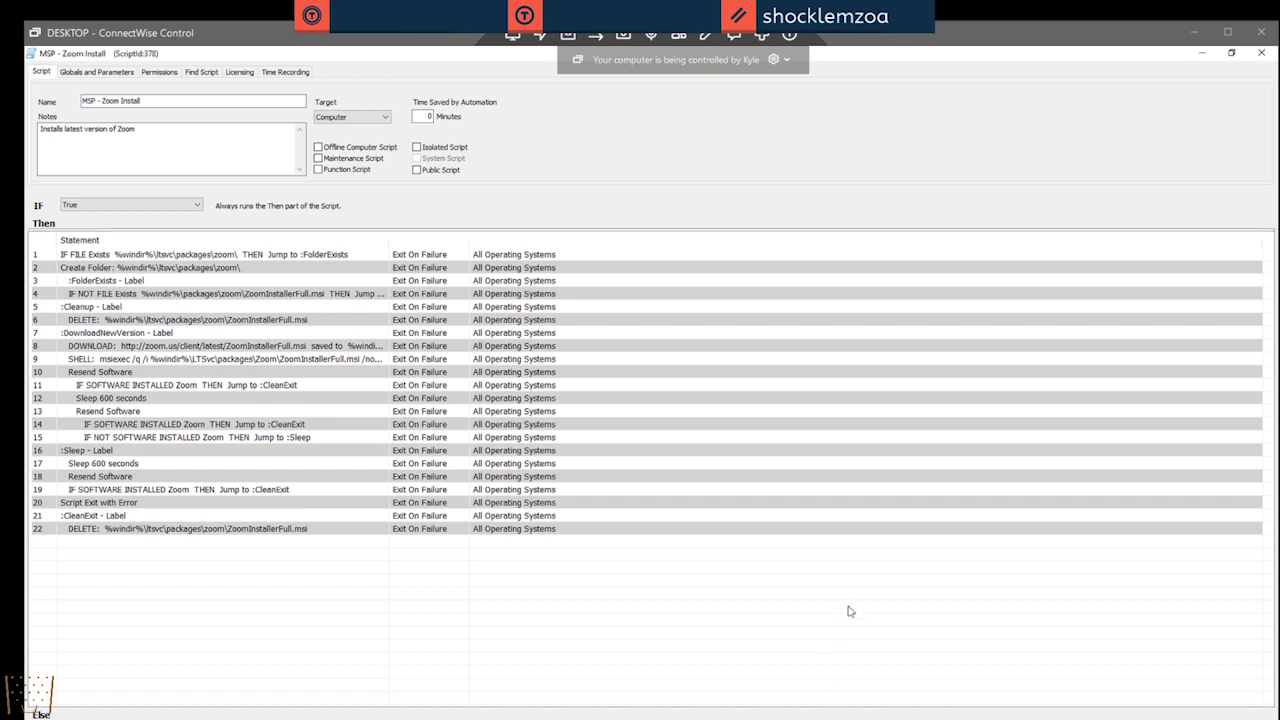
{"action": "left_click", "coordinate": [1263, 55]}
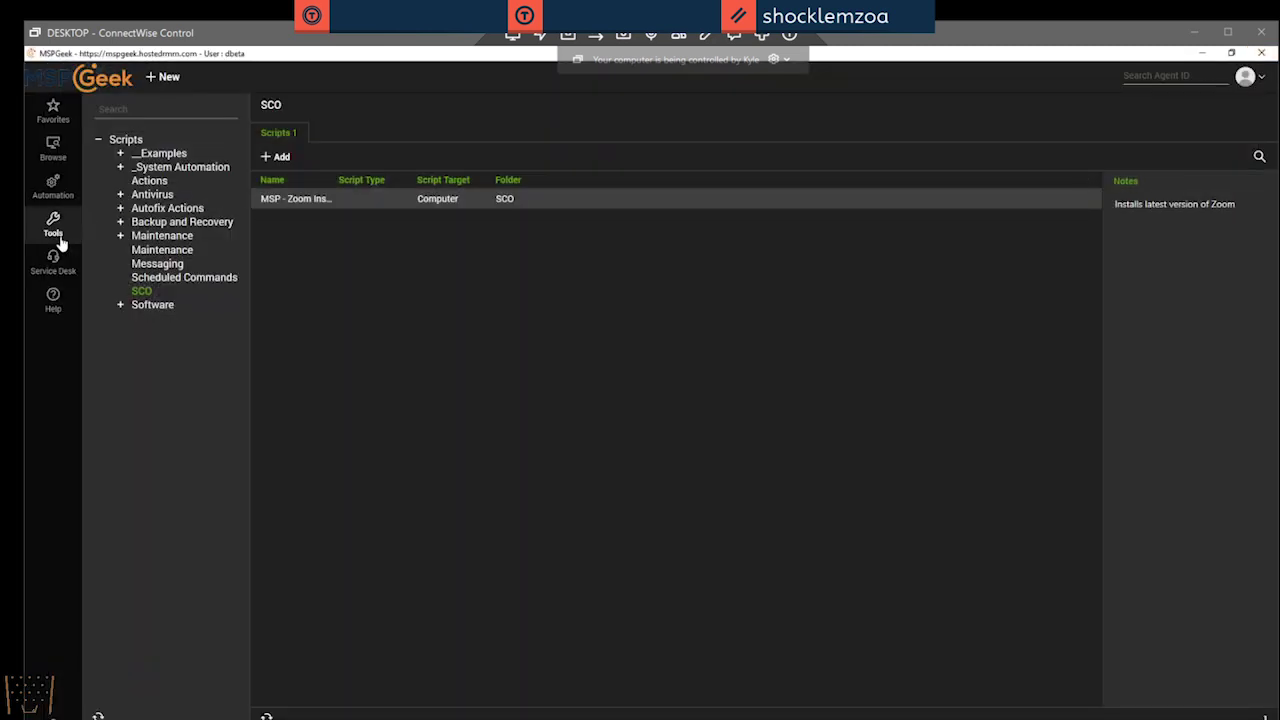
Open the Zoom Installed by User group from Browse and show its Computers > Scheduled Scripts subtab
{"action": "left_click", "coordinate": [55, 150]}
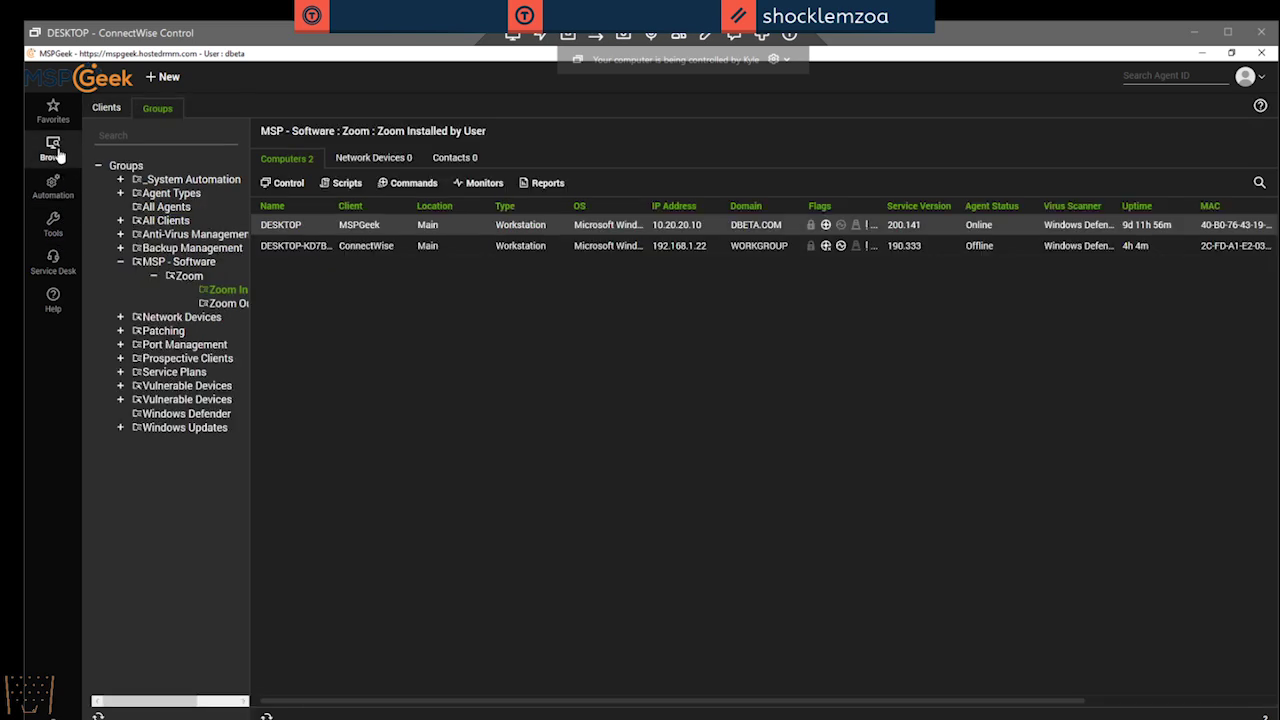
{"action": "double_click", "coordinate": [226, 290]}
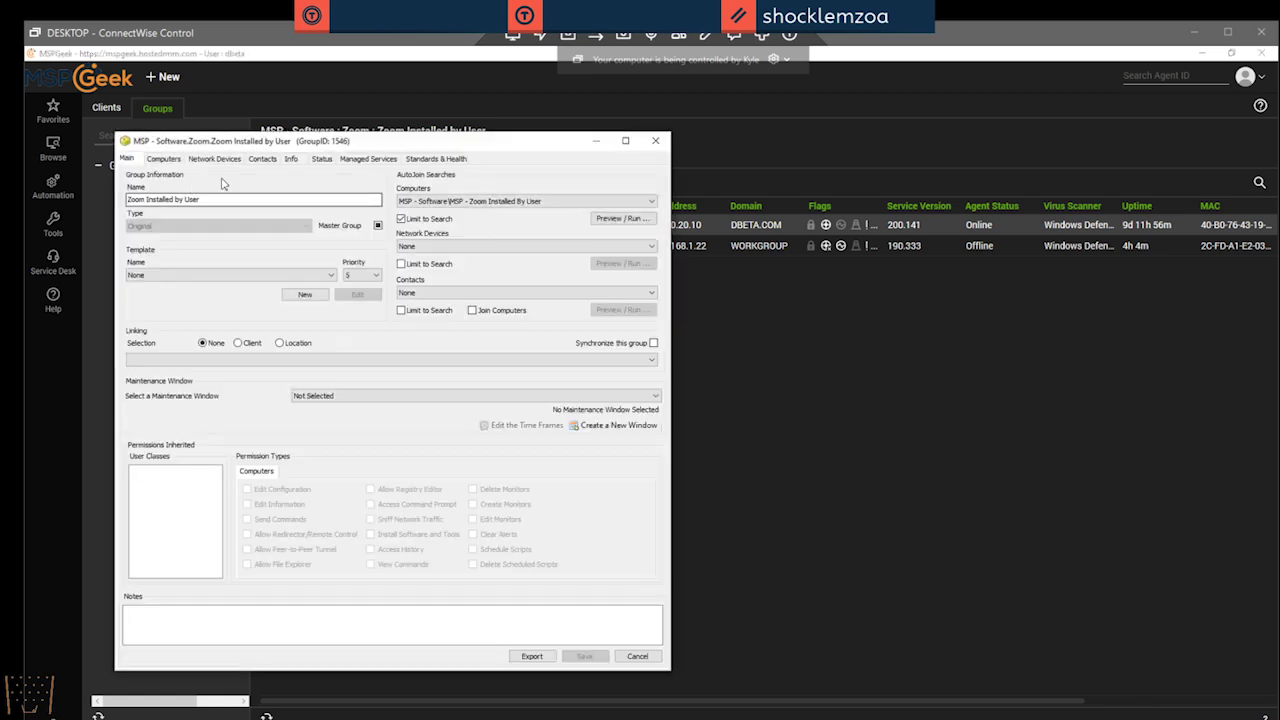
{"action": "left_click", "coordinate": [164, 161]}
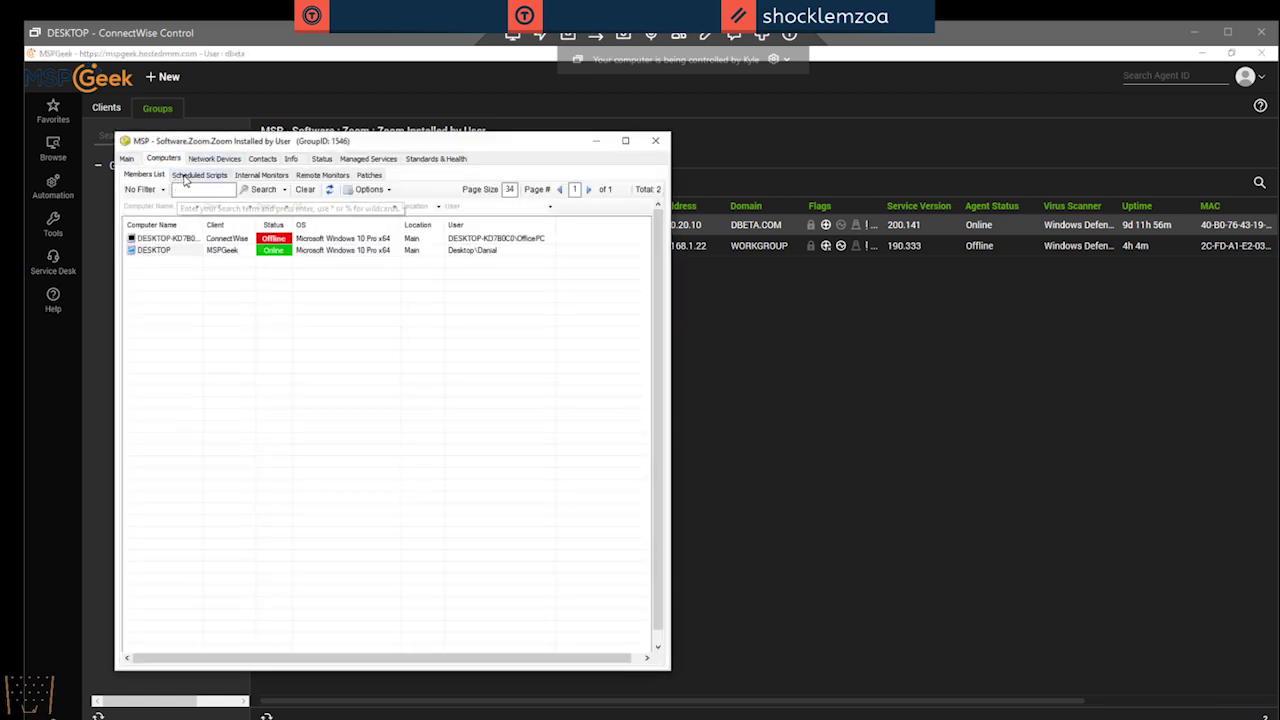
{"action": "left_click", "coordinate": [184, 175]}
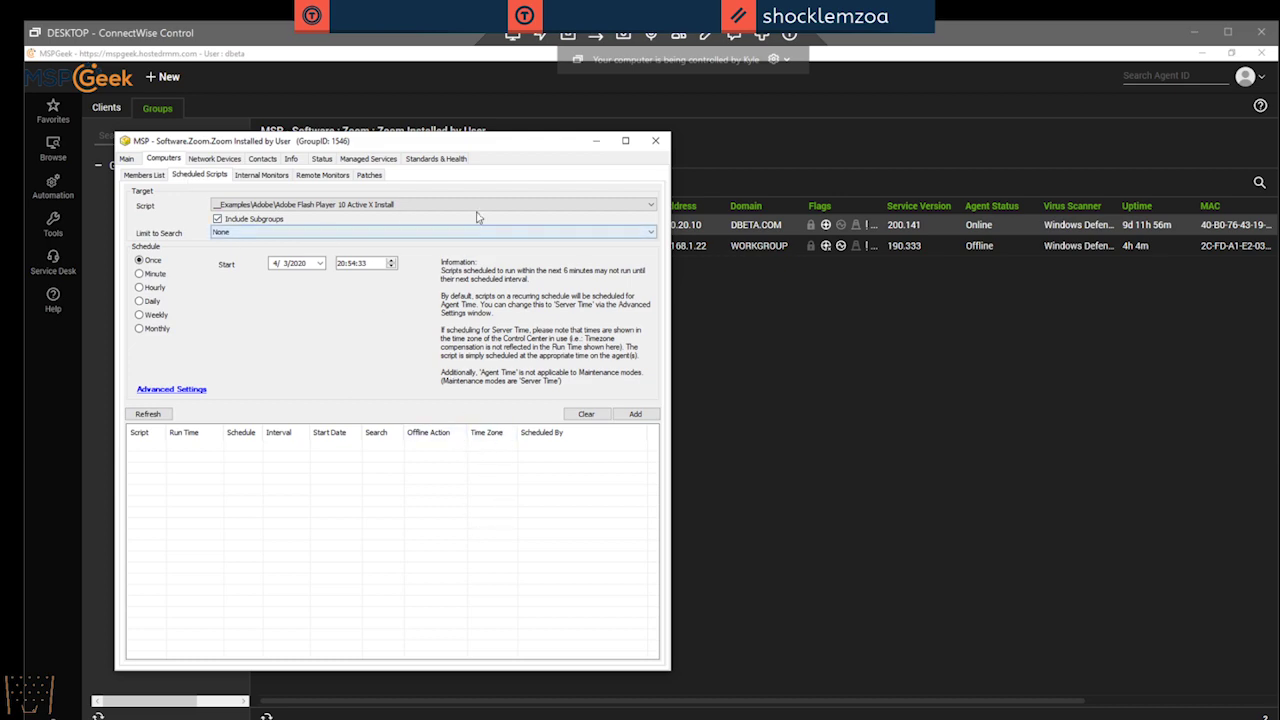
Choose SCO\MSP - Zoom Install as the script and set it to repeat Daily
{"action": "left_click", "coordinate": [430, 204]}
{"action": "left_click_drag", "start_coordinate": [651, 226], "coordinate": [645, 444]}
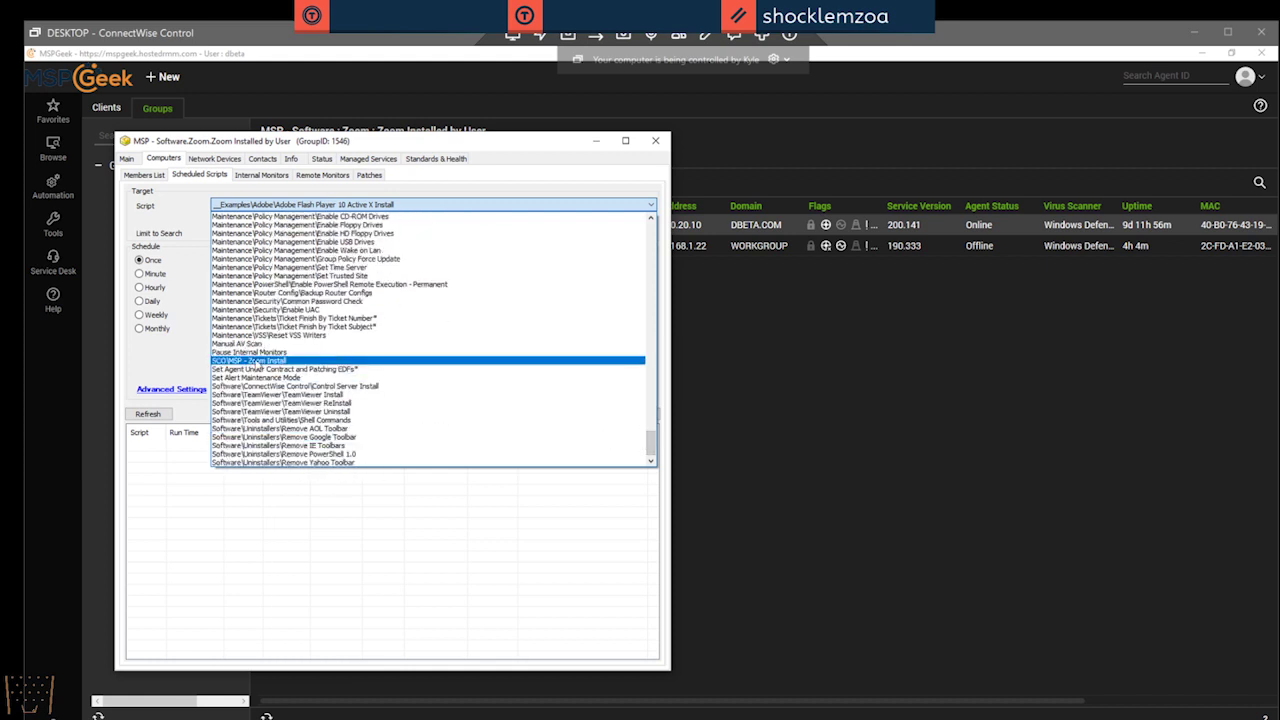
{"action": "left_click", "coordinate": [255, 361]}
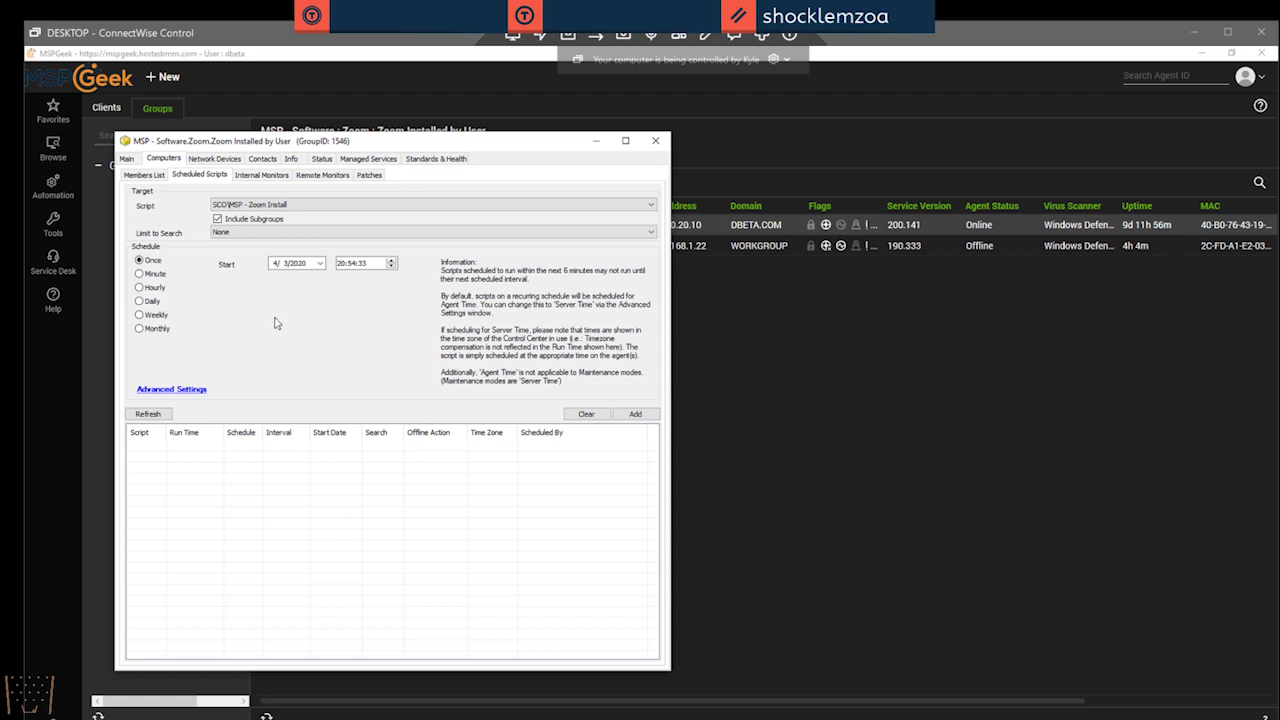
{"action": "left_click", "coordinate": [152, 305]}
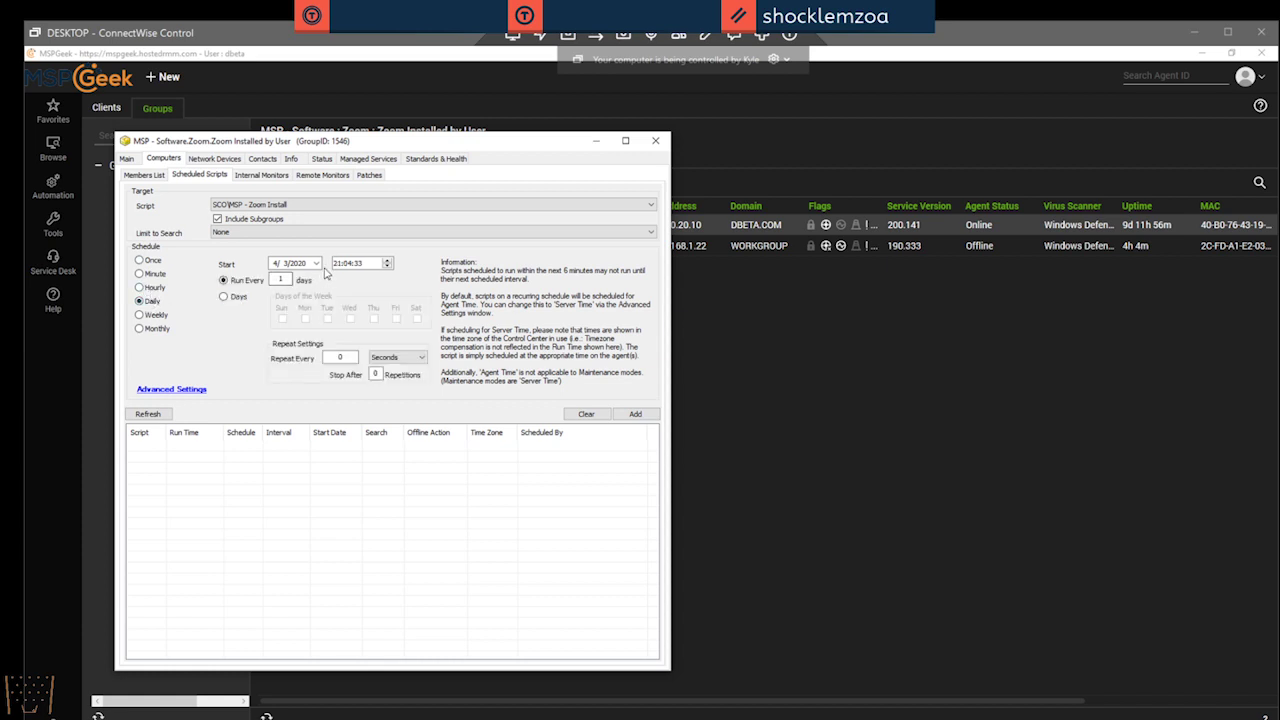
{"action": "left_click", "coordinate": [337, 263]}
In Advanced Settings tick Skip Offline Agents, keep priority 6, and add the schedule
{"action": "left_click", "coordinate": [186, 391]}
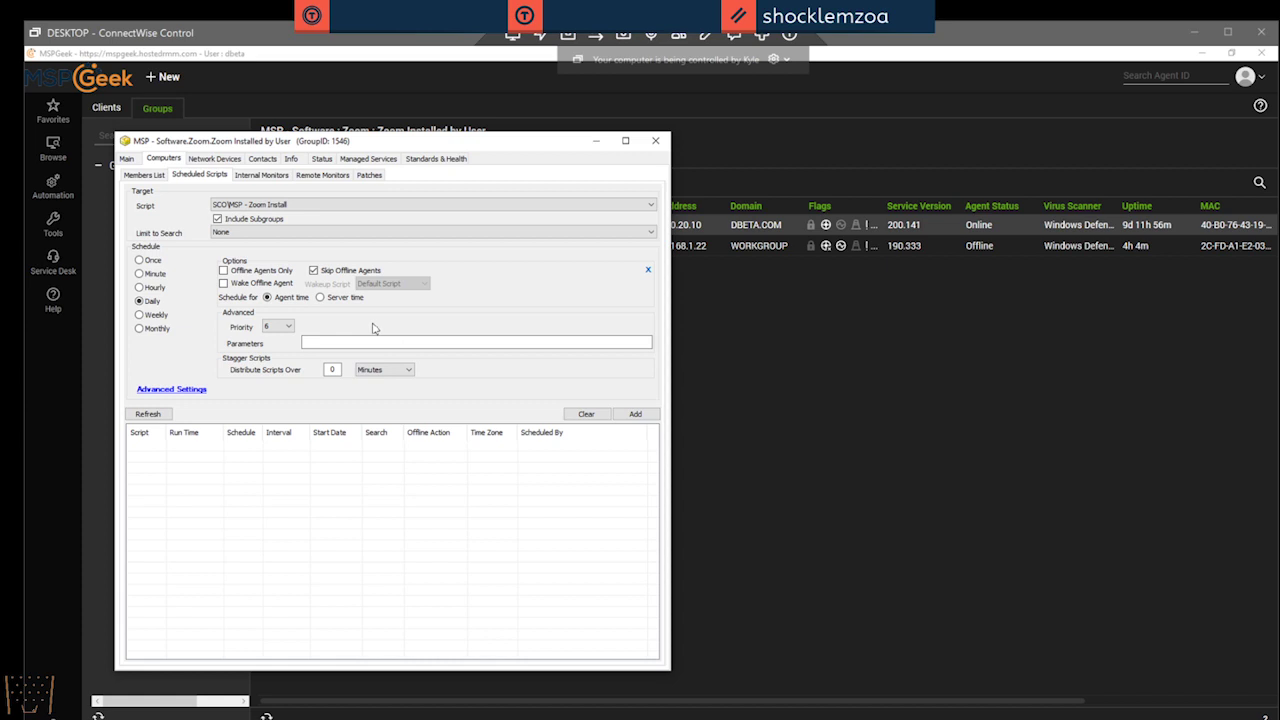
{"action": "left_click", "coordinate": [314, 271]}
{"action": "left_click", "coordinate": [278, 327]}
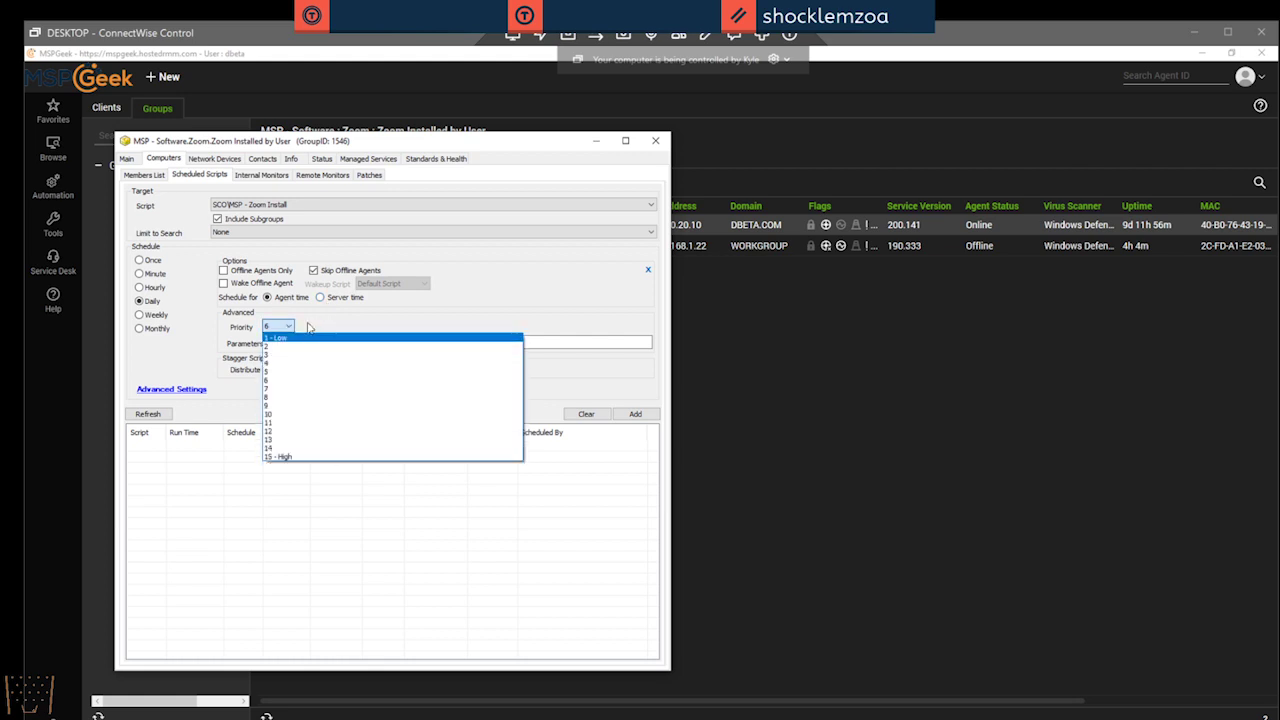
{"action": "left_click", "coordinate": [278, 483]}
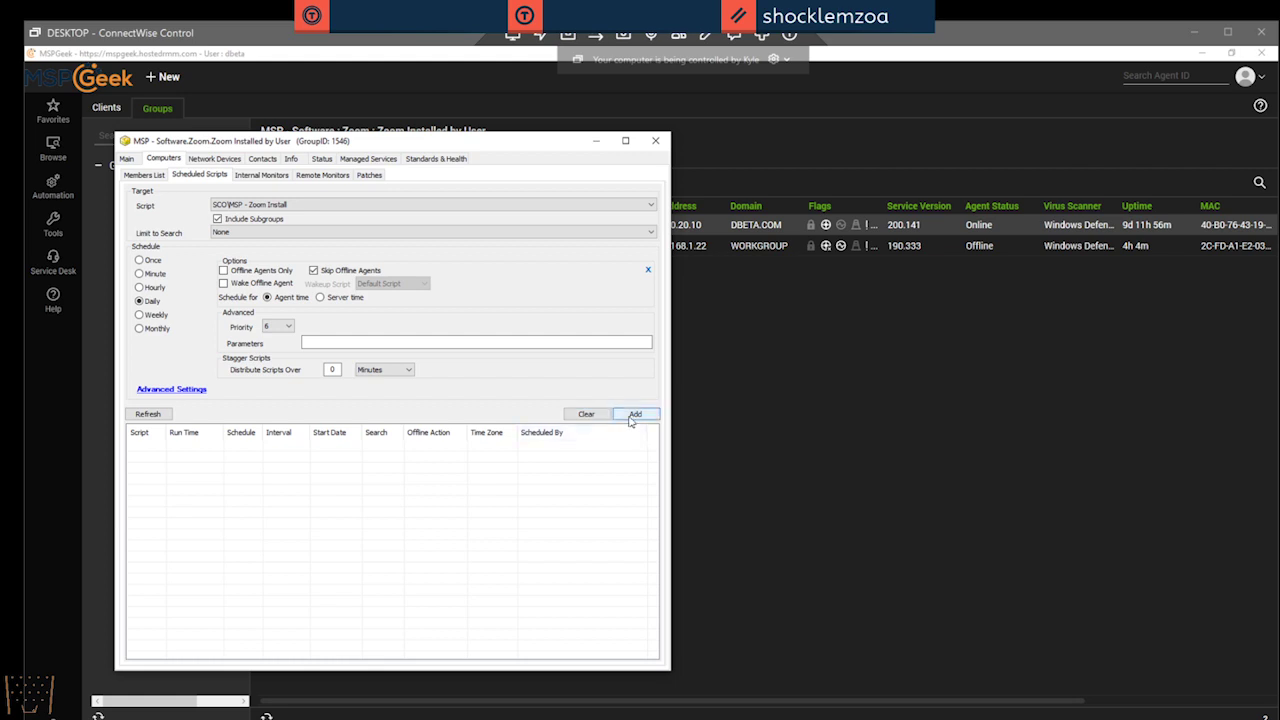
{"action": "left_click", "coordinate": [631, 418]}
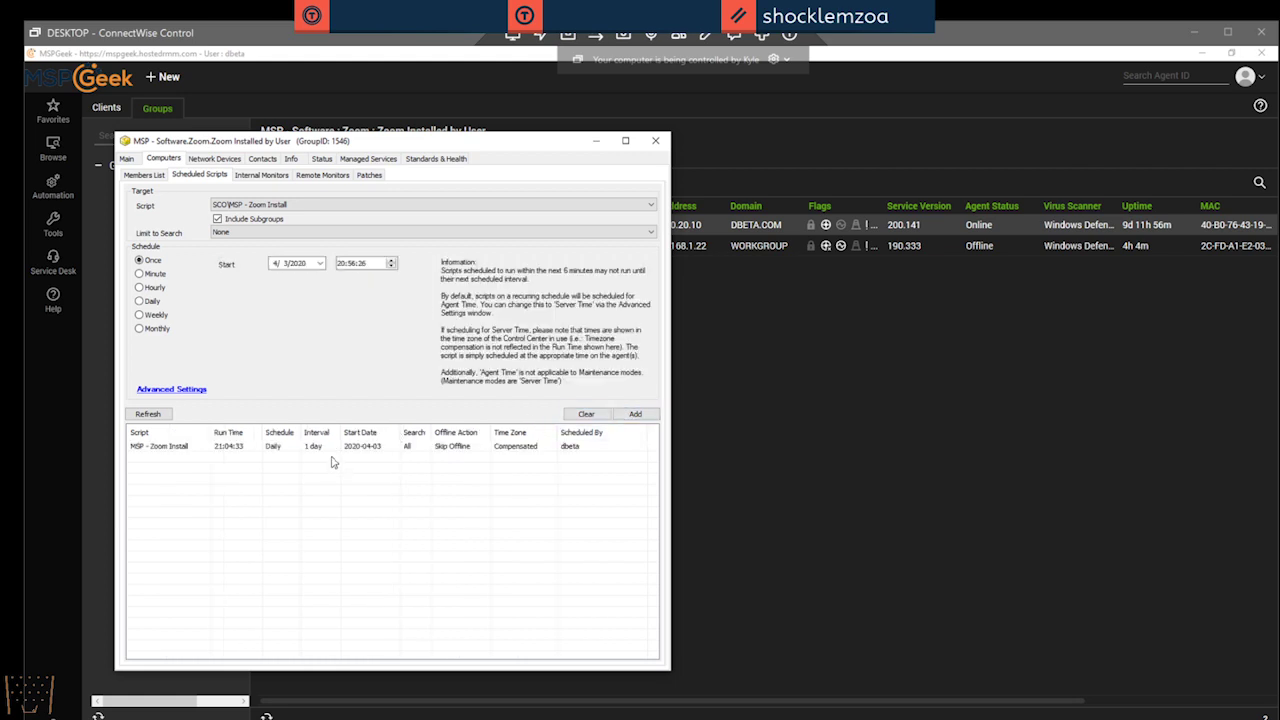
Close the Zoom Installed by User window and open Zoom Out of Date's Scheduled Scripts subtab
{"action": "left_click", "coordinate": [655, 140]}
{"action": "double_click", "coordinate": [231, 297]}
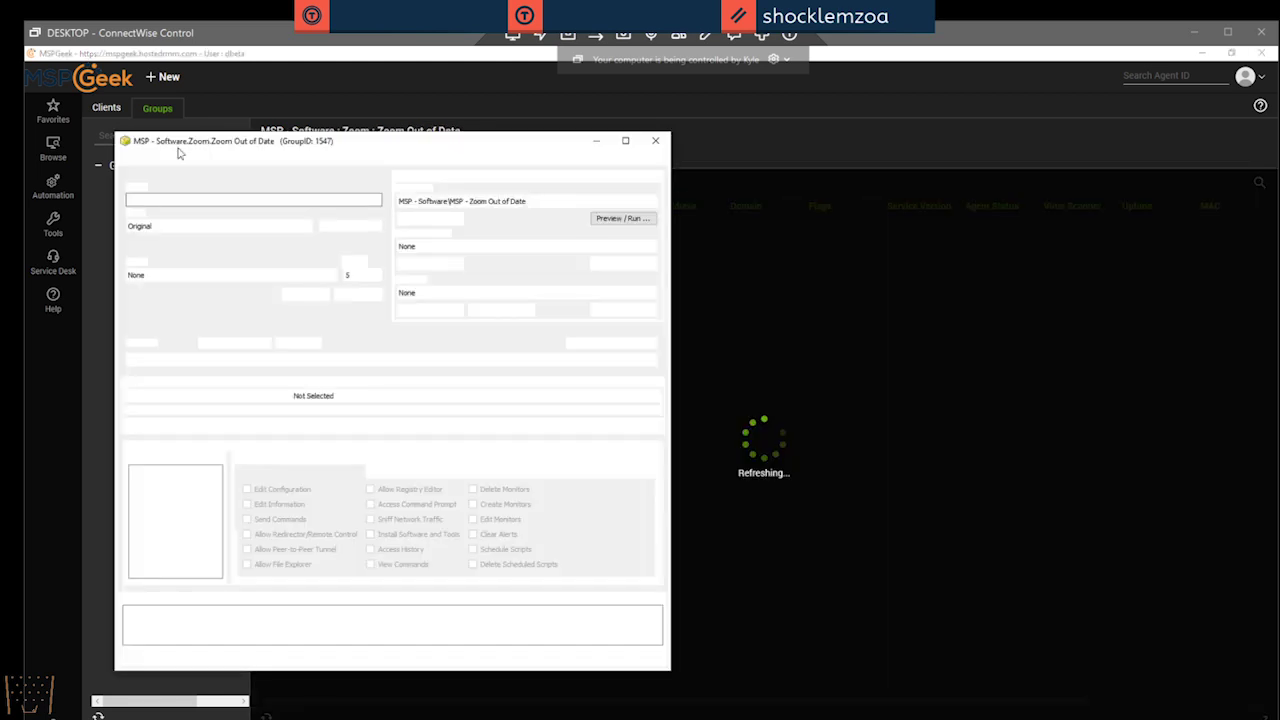
{"action": "left_click", "coordinate": [168, 158]}
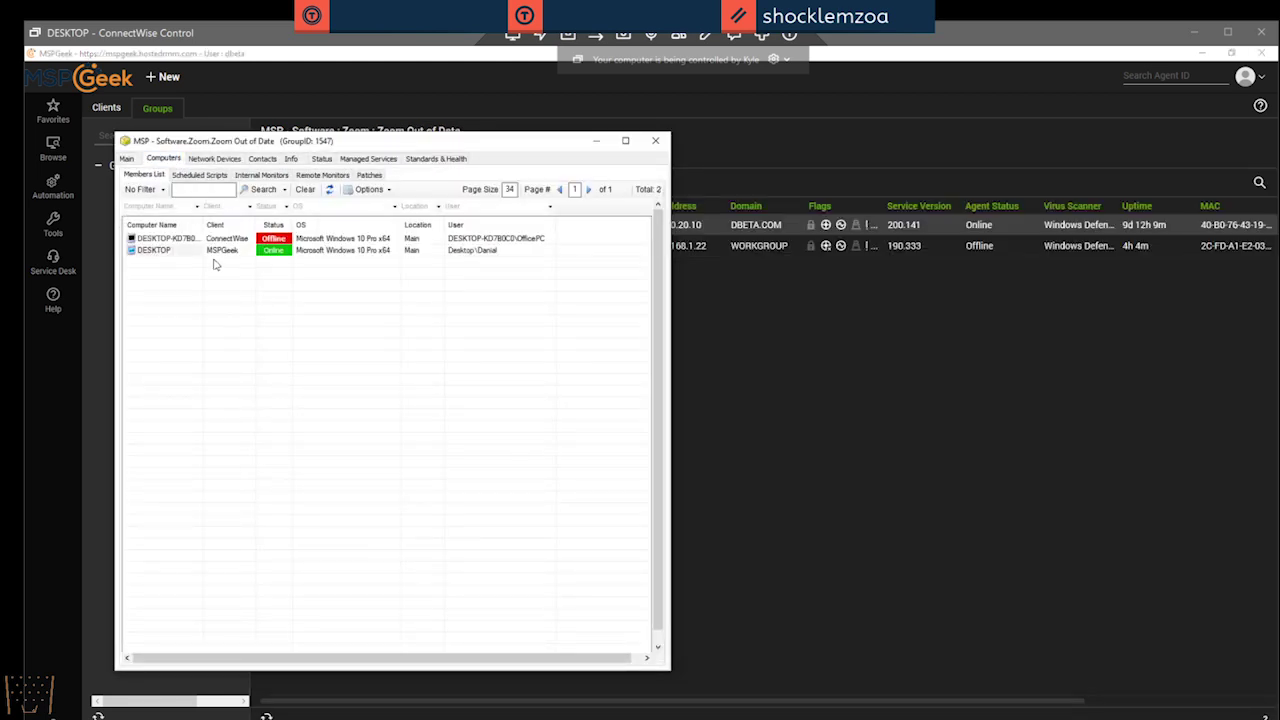
{"action": "left_click", "coordinate": [213, 175]}
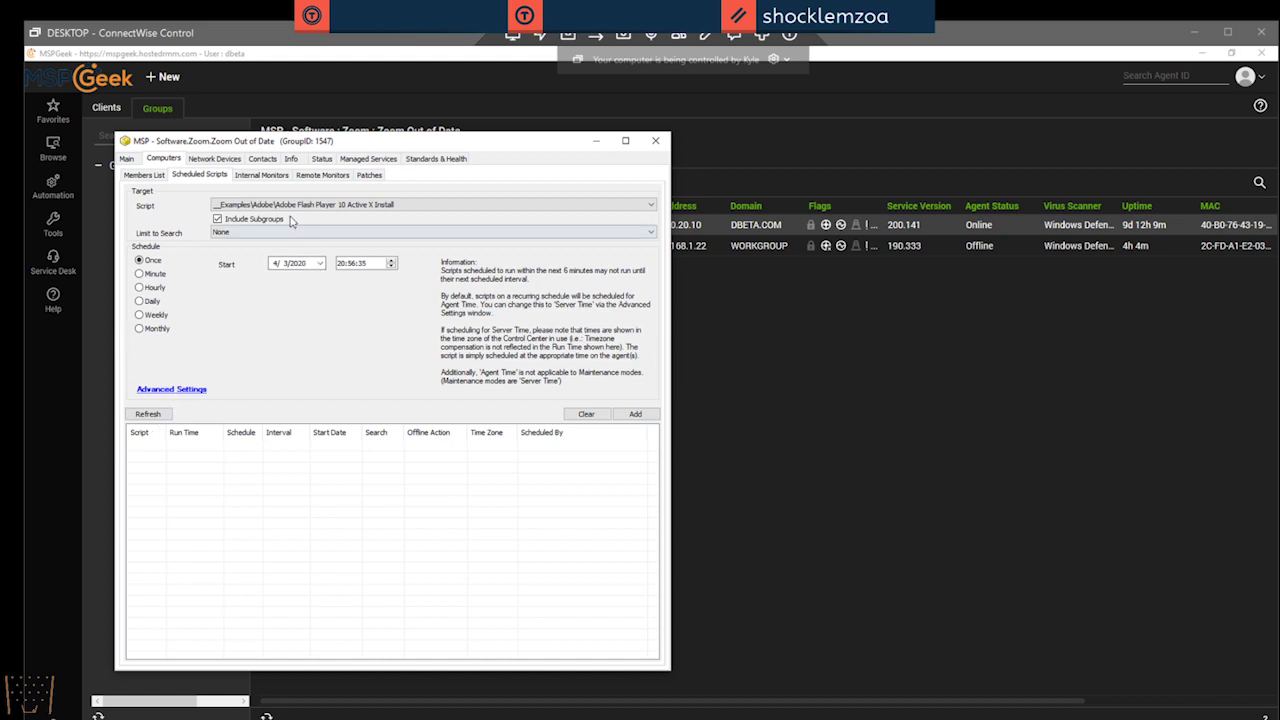
Pick SCO\MSP - Zoom Install from the Script dropdown and shift the group window aside
{"action": "left_click", "coordinate": [651, 204]}
{"action": "left_click_drag", "start_coordinate": [651, 236], "coordinate": [650, 455]}
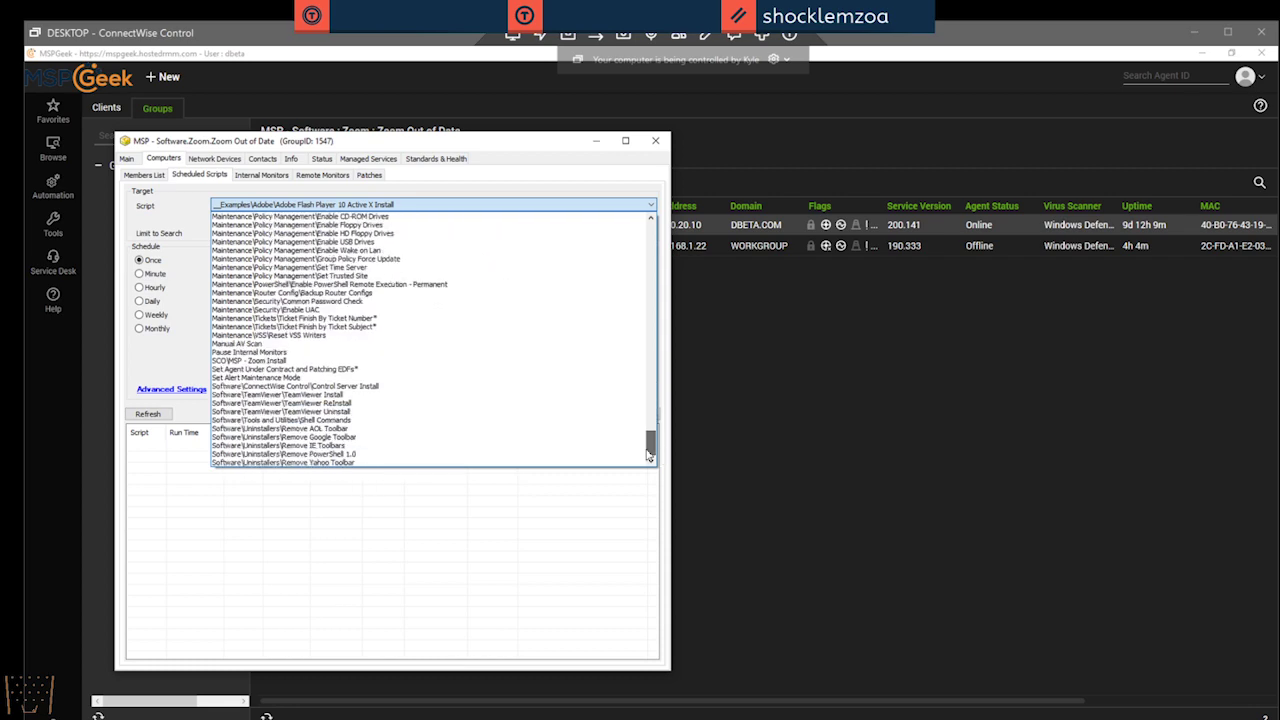
{"action": "left_click", "coordinate": [250, 360]}
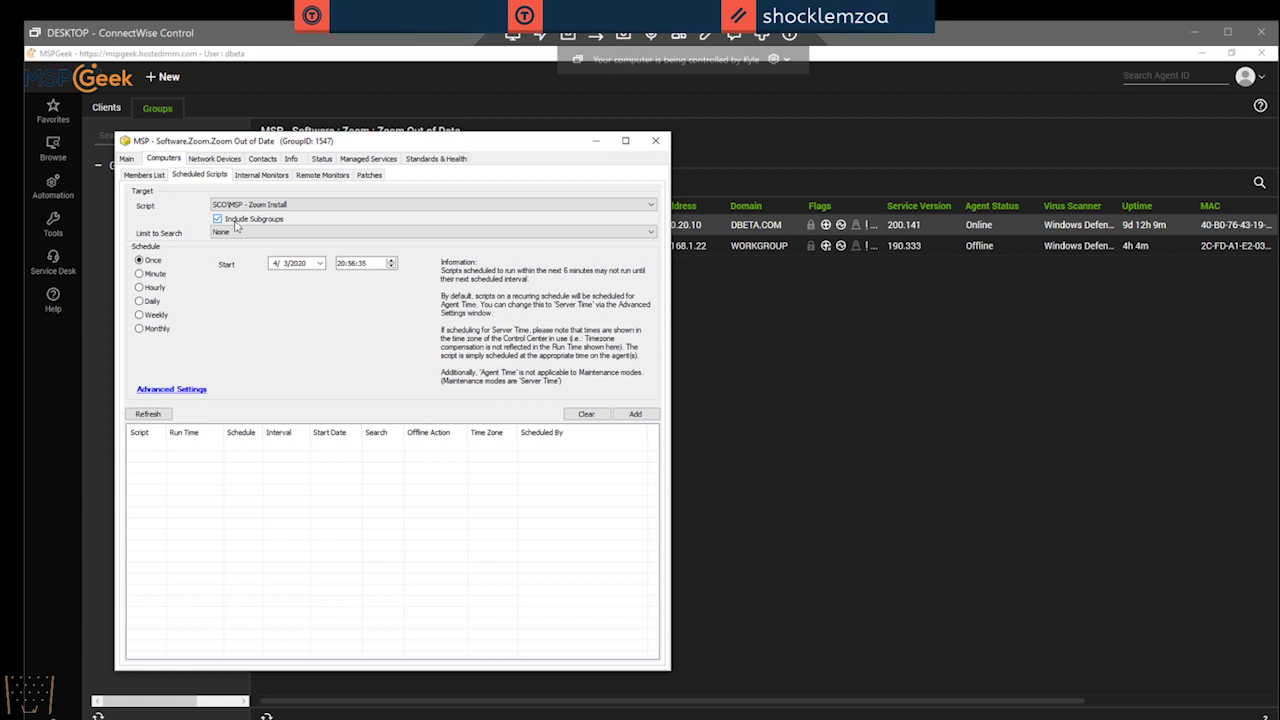
{"action": "left_click_drag", "start_coordinate": [285, 145], "coordinate": [463, 119]}
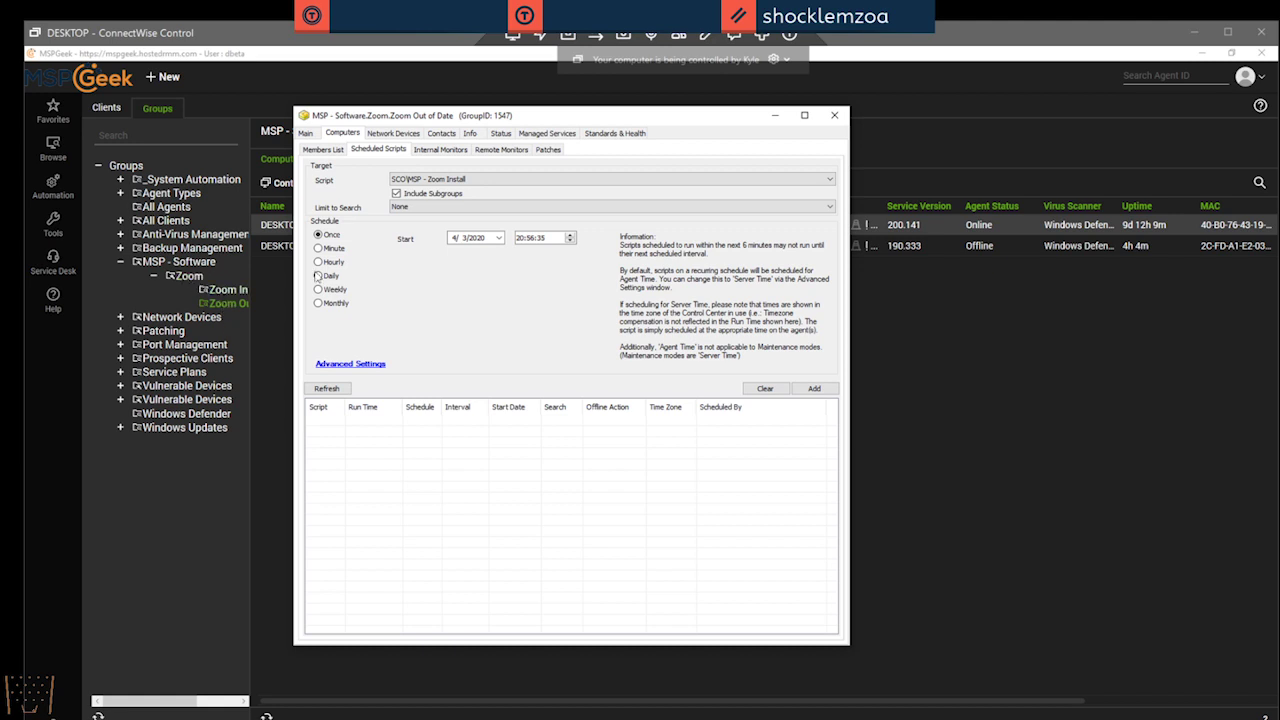
{"action": "left_click_drag", "start_coordinate": [662, 127], "coordinate": [634, 152]}
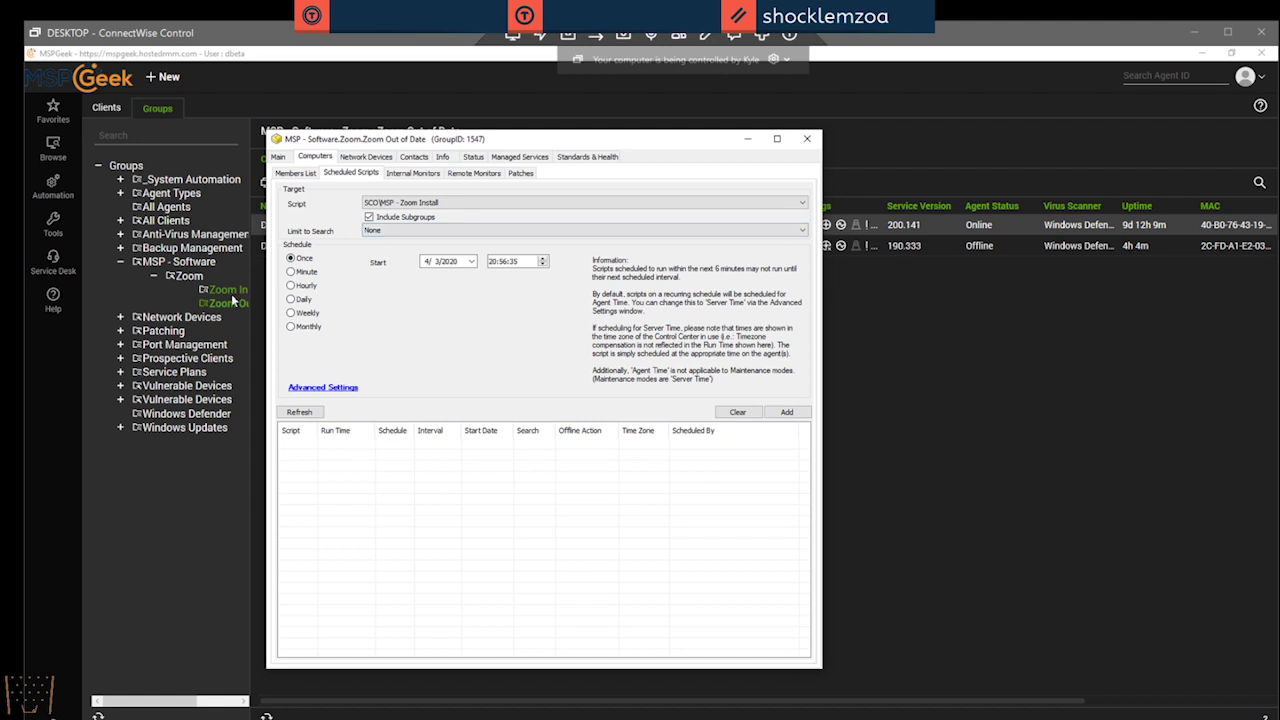
{"action": "left_click", "coordinate": [372, 218]}
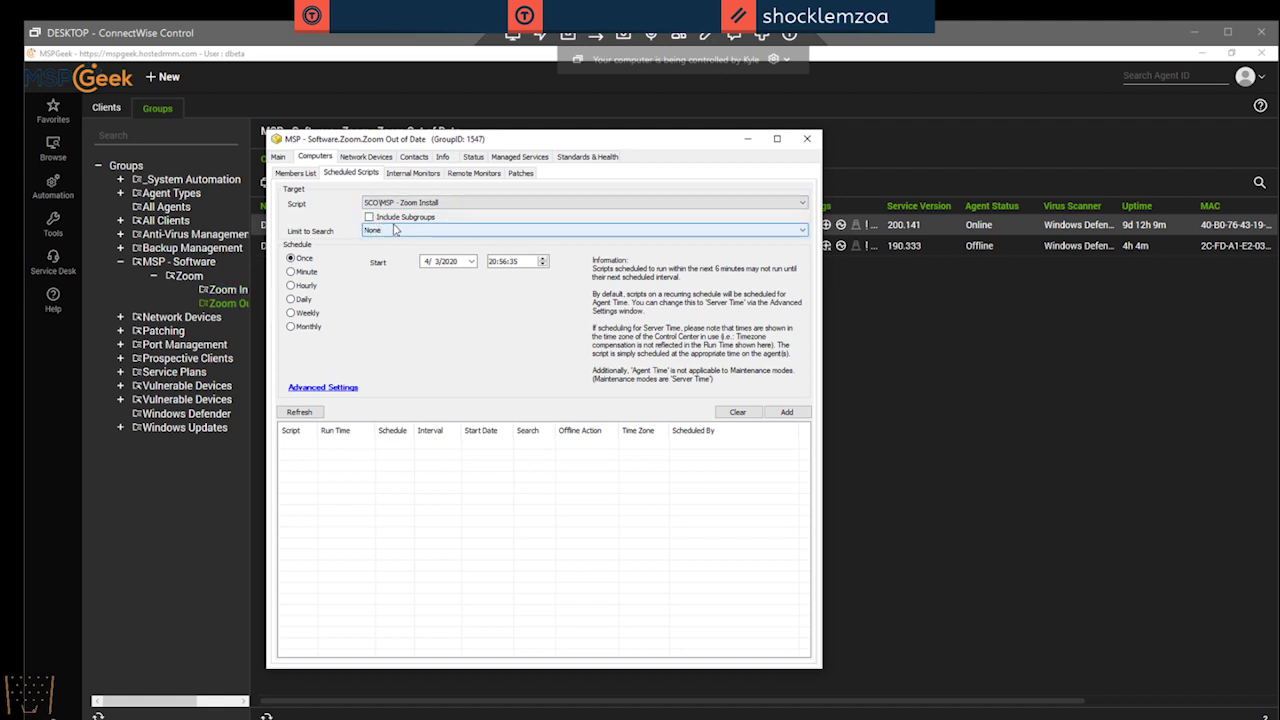
{"action": "left_click", "coordinate": [395, 232]}
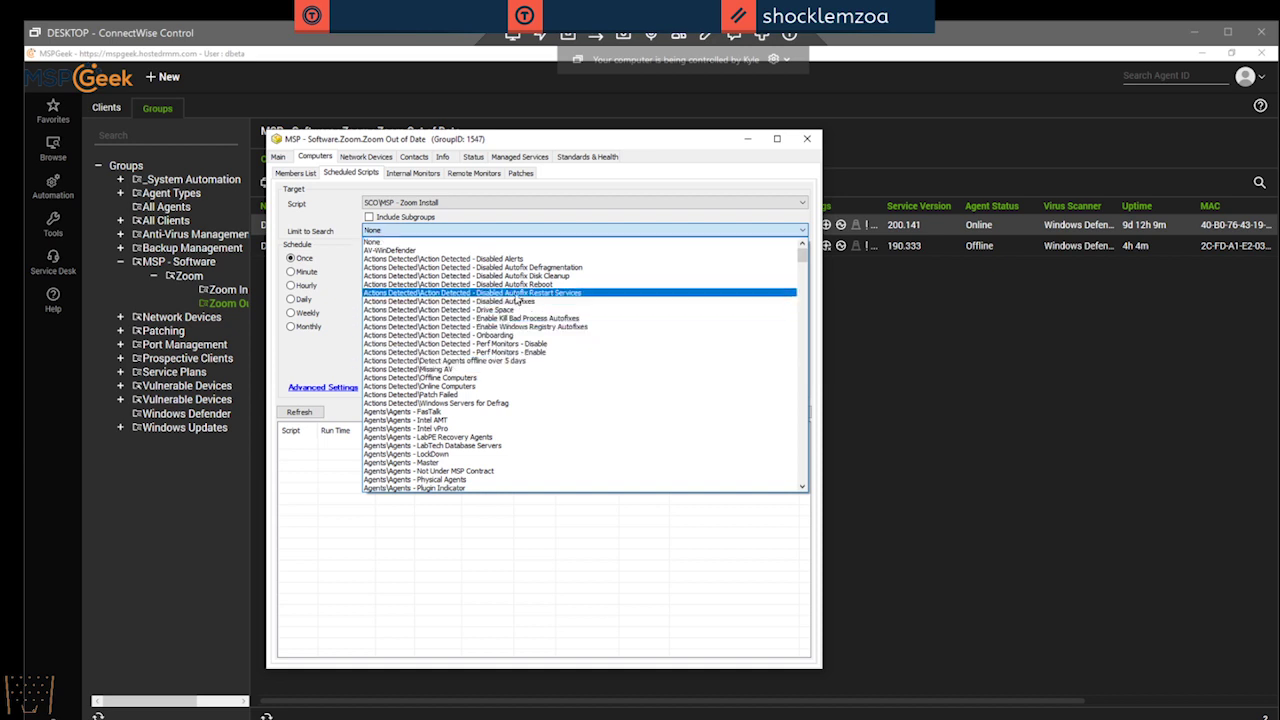
{"action": "left_click_drag", "start_coordinate": [803, 258], "coordinate": [803, 243]}
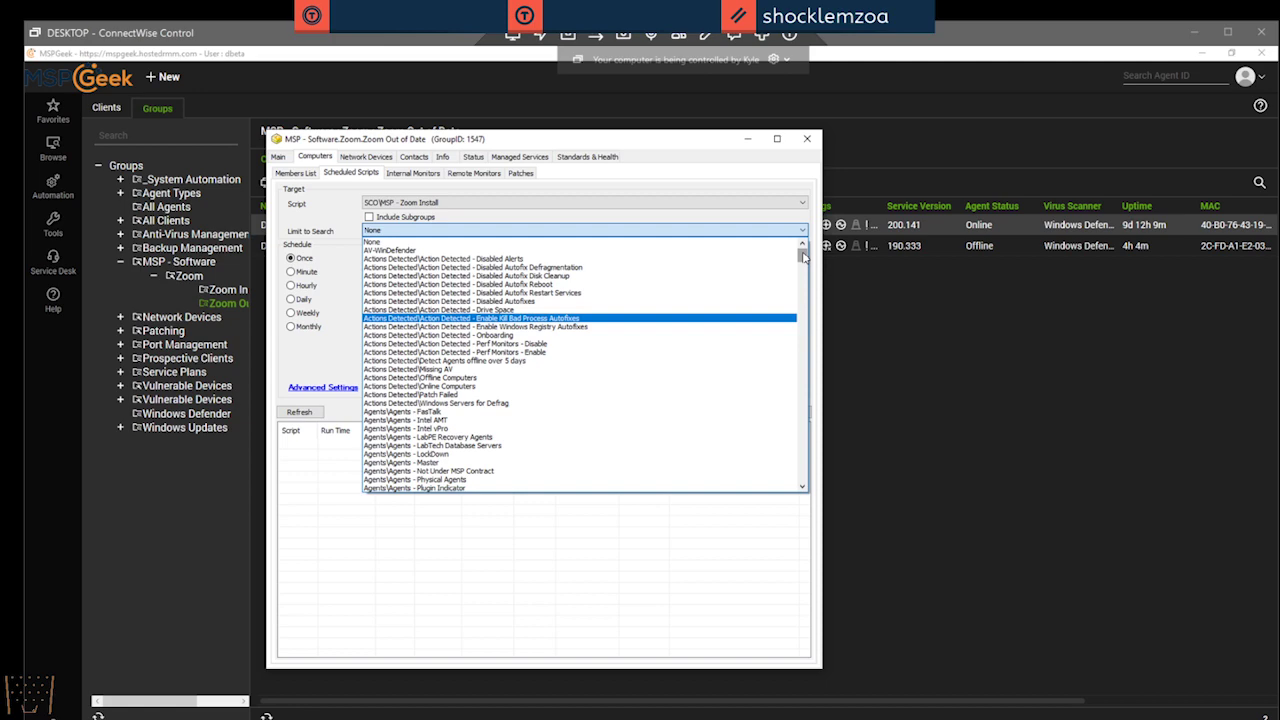
{"action": "left_click_drag", "start_coordinate": [803, 257], "coordinate": [804, 337]}
{"action": "scroll", "coordinate": [590, 360], "scroll_direction": "down", "scroll_amount": 3}
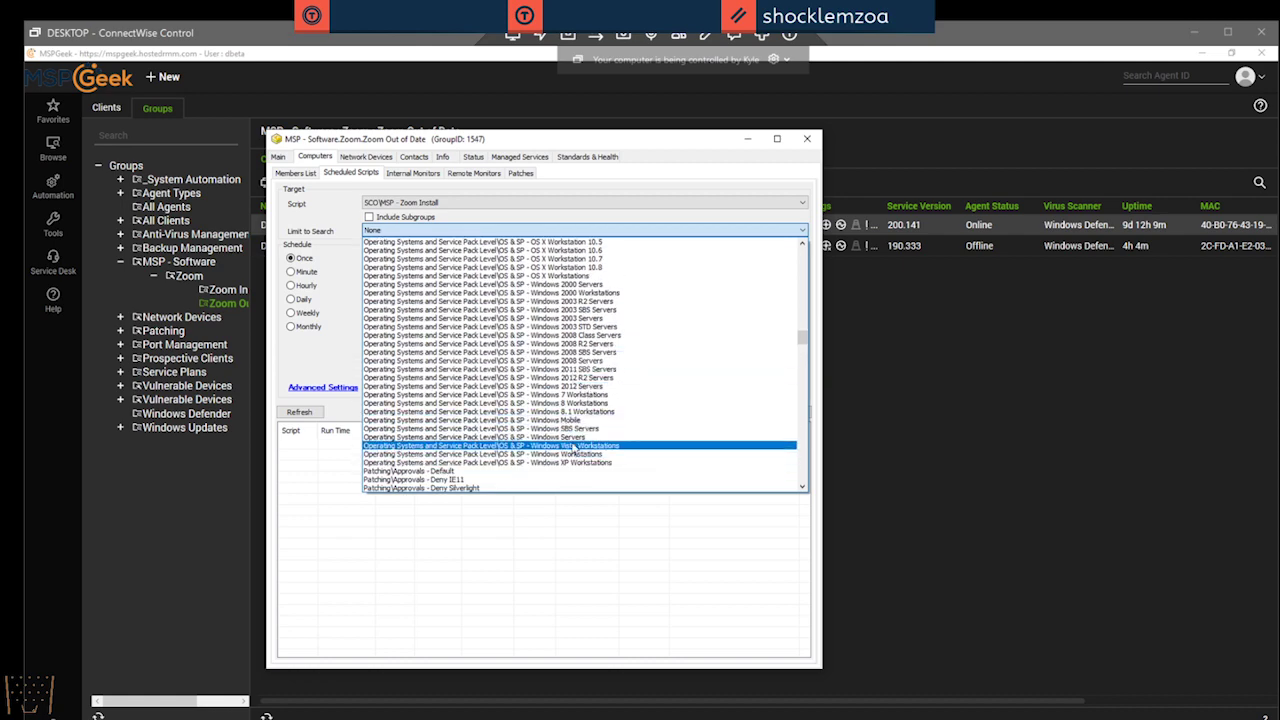
{"action": "scroll", "coordinate": [560, 420], "scroll_direction": "up", "scroll_amount": 7}
{"action": "scroll", "coordinate": [558, 410], "scroll_direction": "up", "scroll_amount": 2}
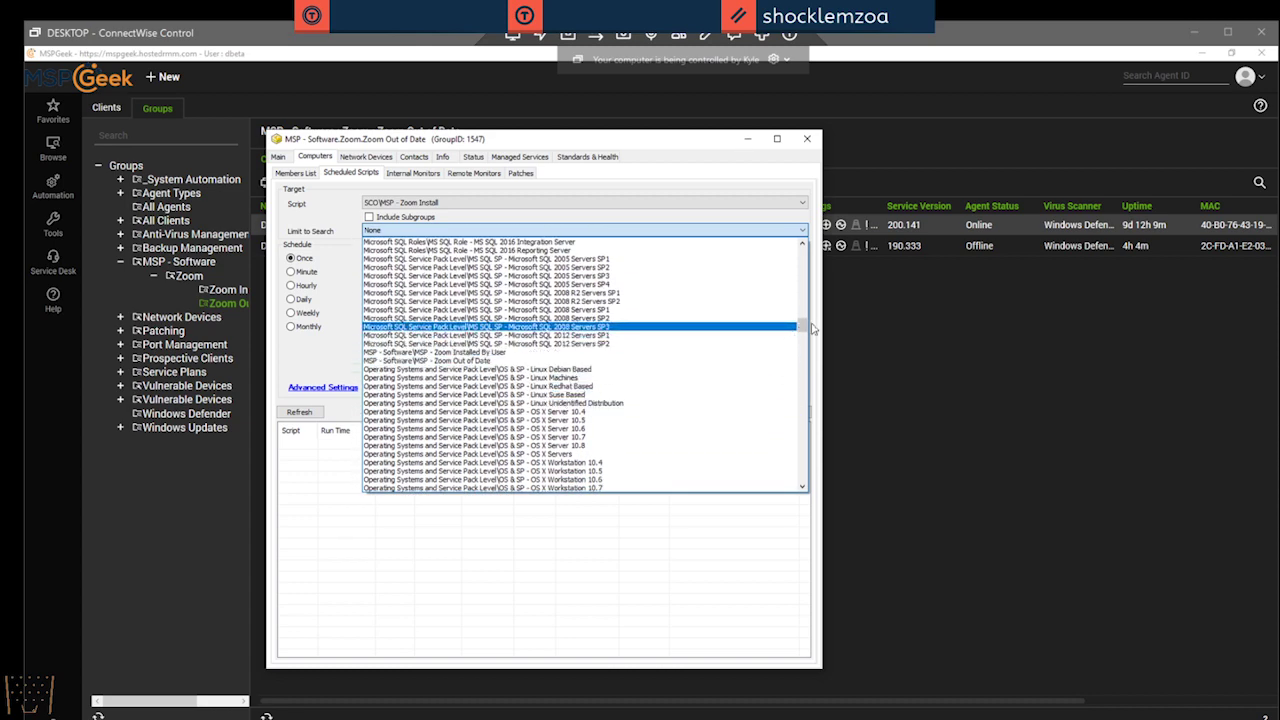
{"action": "left_click", "coordinate": [353, 572]}
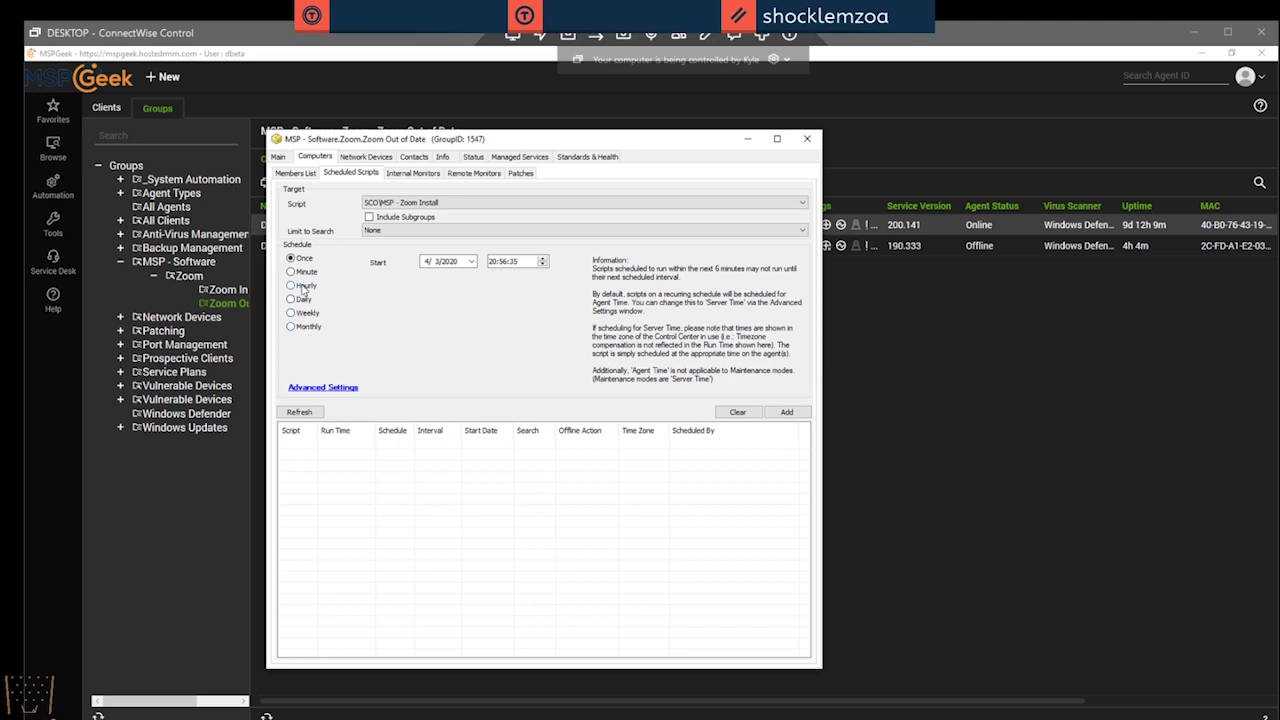
Add MSP - Zoom Install as a Daily schedule with Skip Offline Agents unchecked, then close the group
{"action": "left_click", "coordinate": [301, 300]}
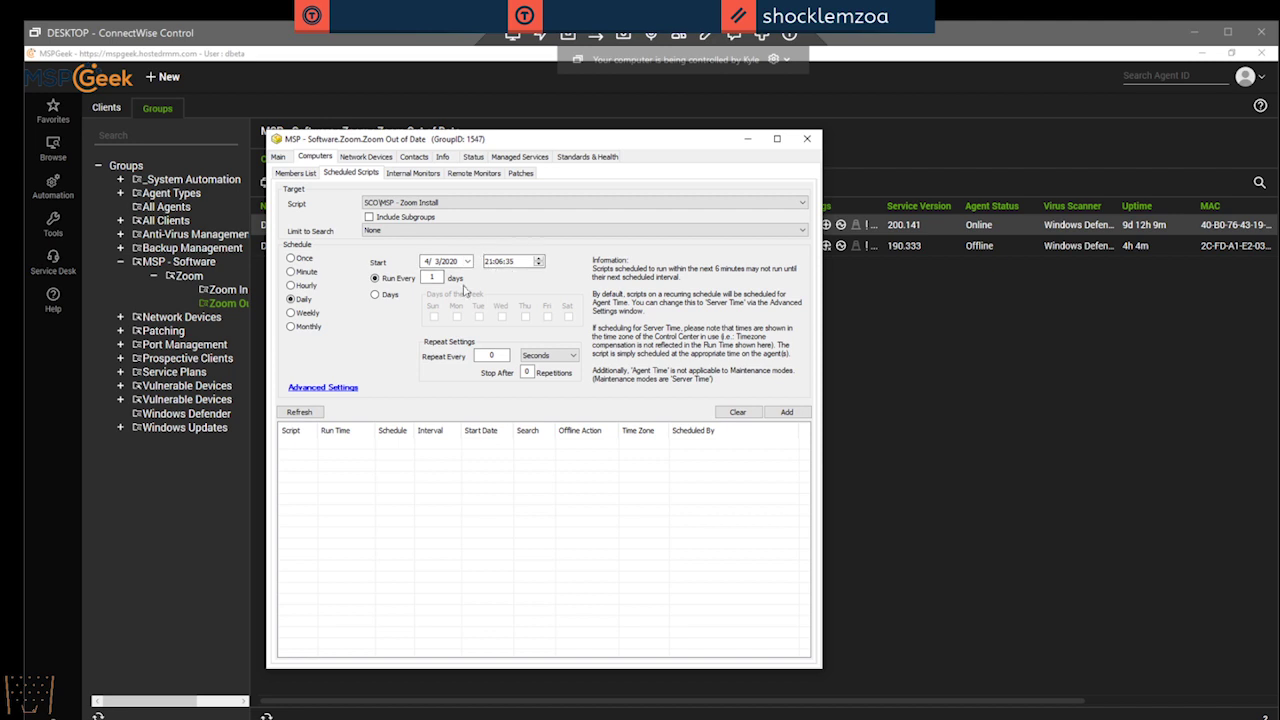
{"action": "left_click", "coordinate": [340, 388]}
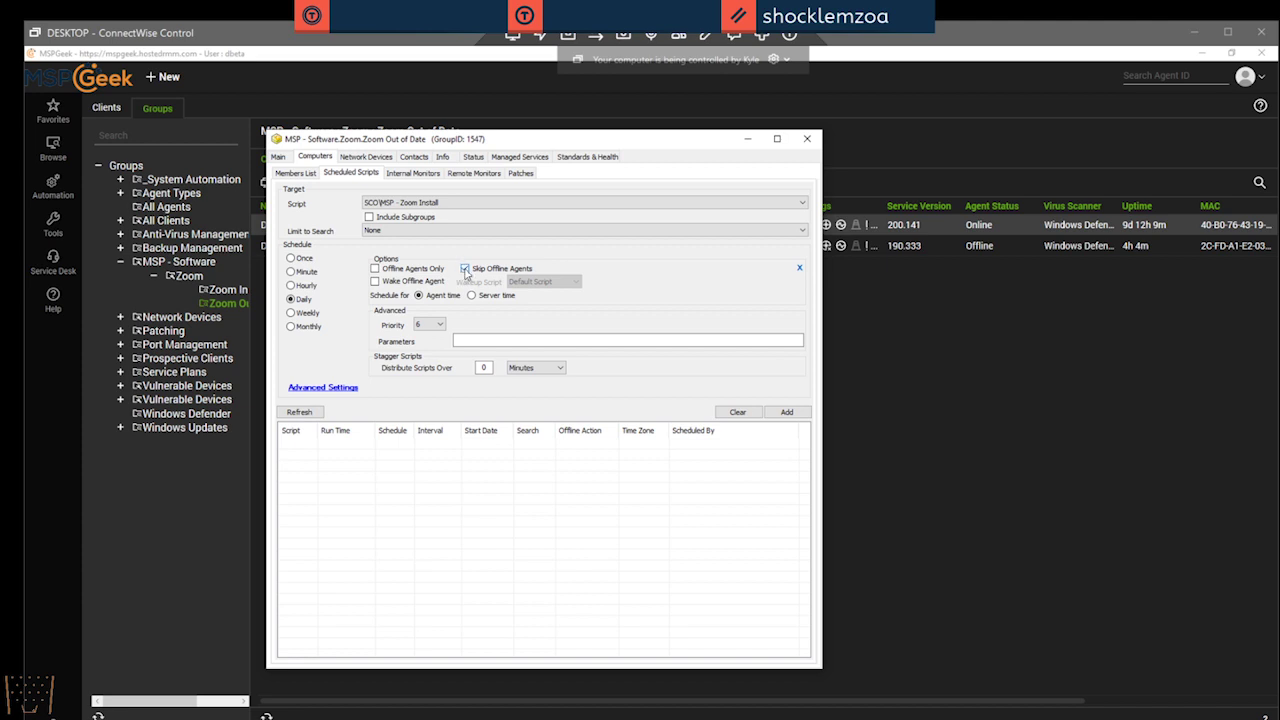
{"action": "left_click", "coordinate": [465, 269]}
{"action": "left_click", "coordinate": [785, 413]}
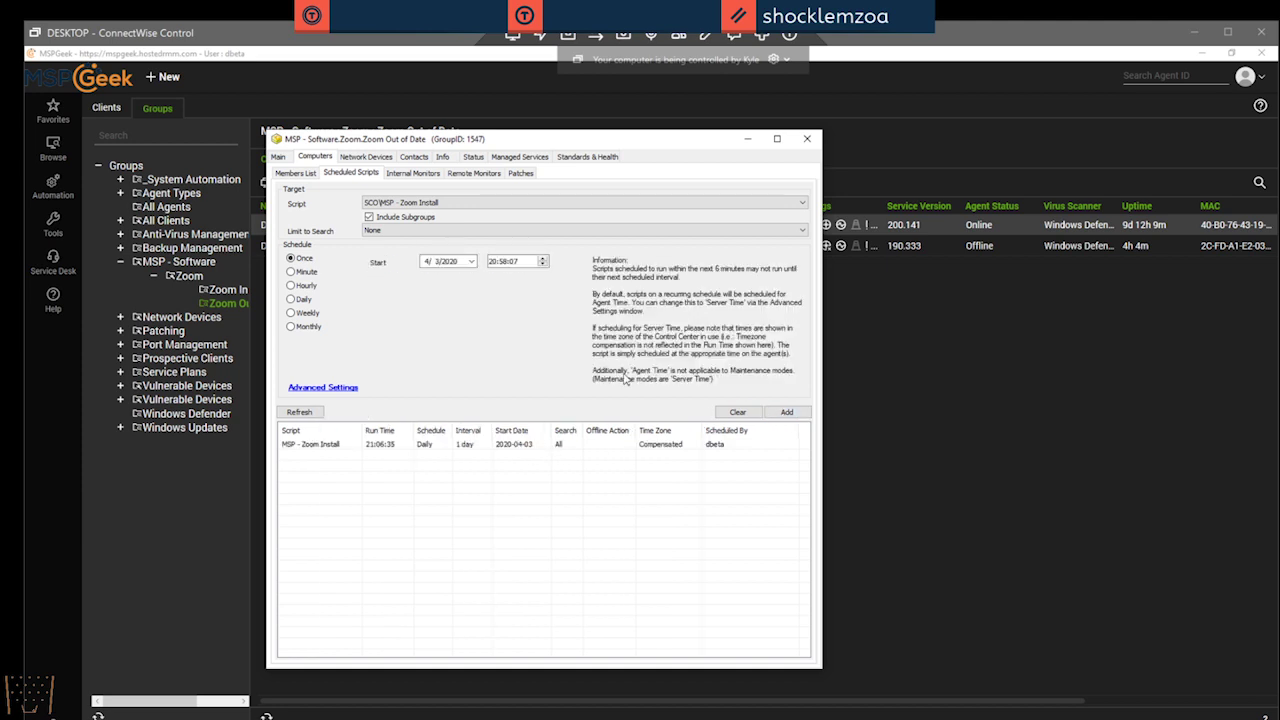
{"action": "left_click", "coordinate": [809, 141]}
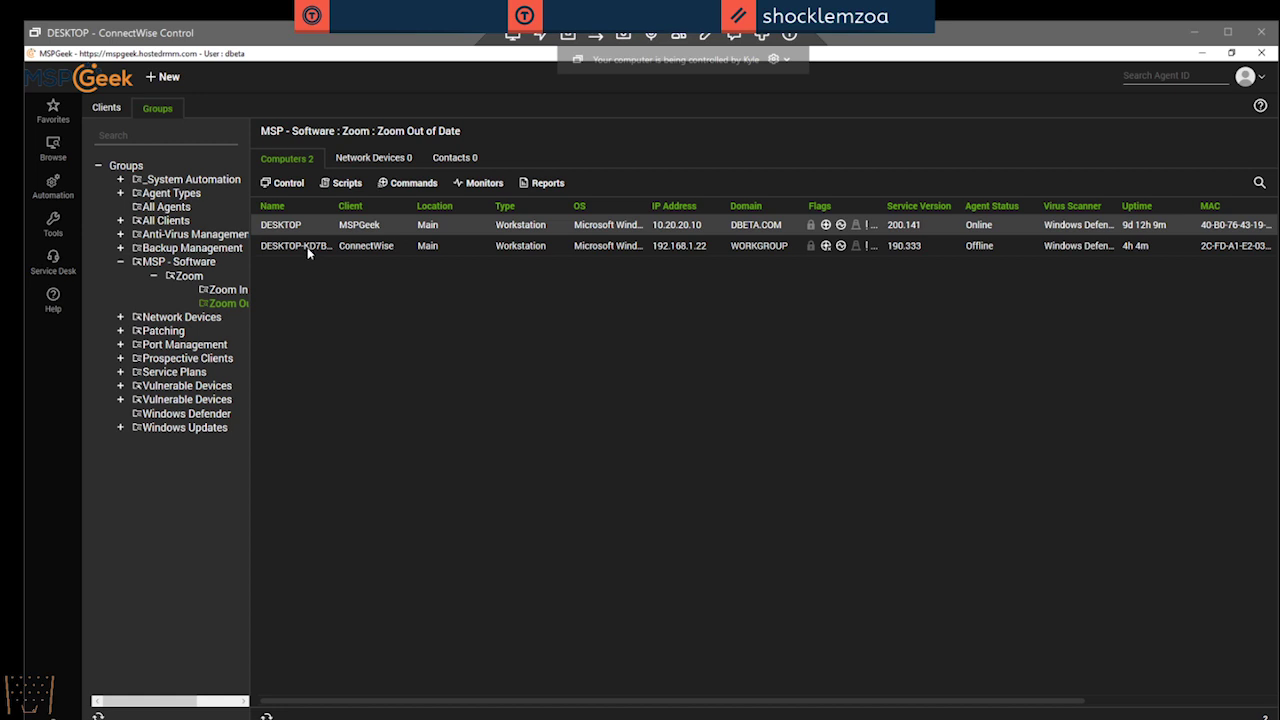
Open the Zoom Installed by User group's Computers > Scheduled Scripts list and add the form's schedule
{"action": "left_click", "coordinate": [222, 291]}
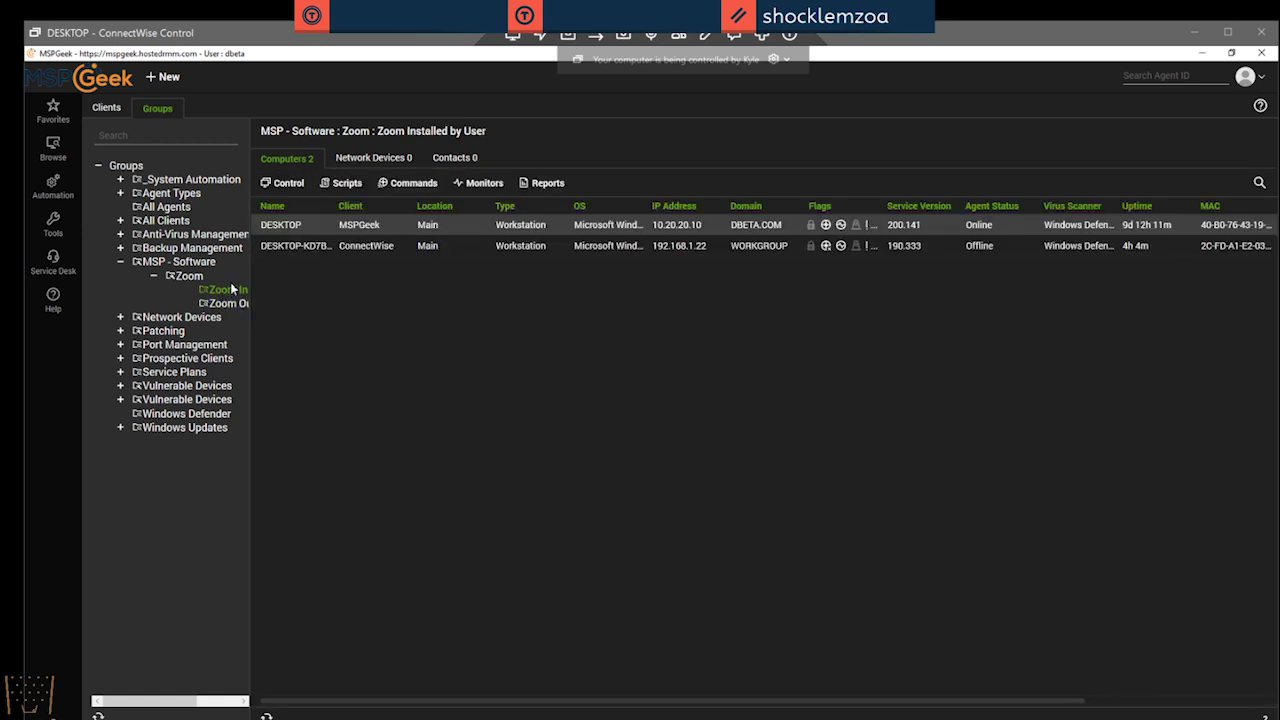
{"action": "double_click", "coordinate": [232, 292]}
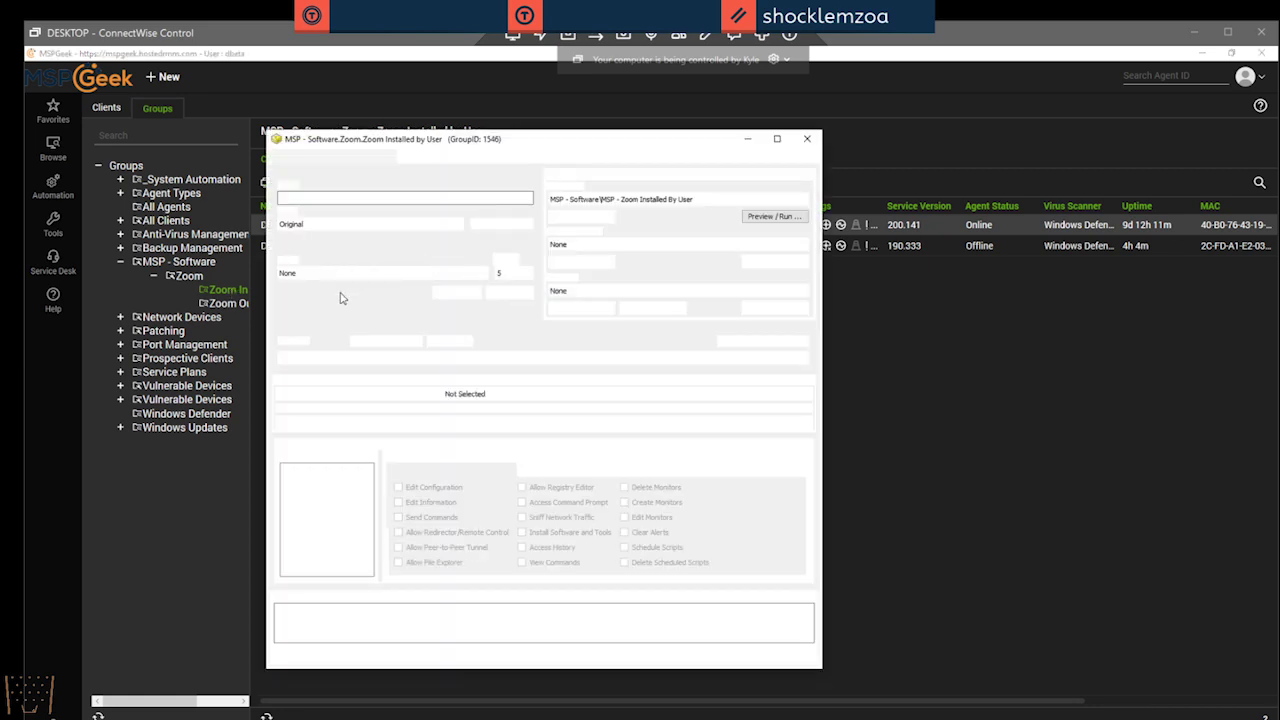
{"action": "left_click", "coordinate": [315, 157]}
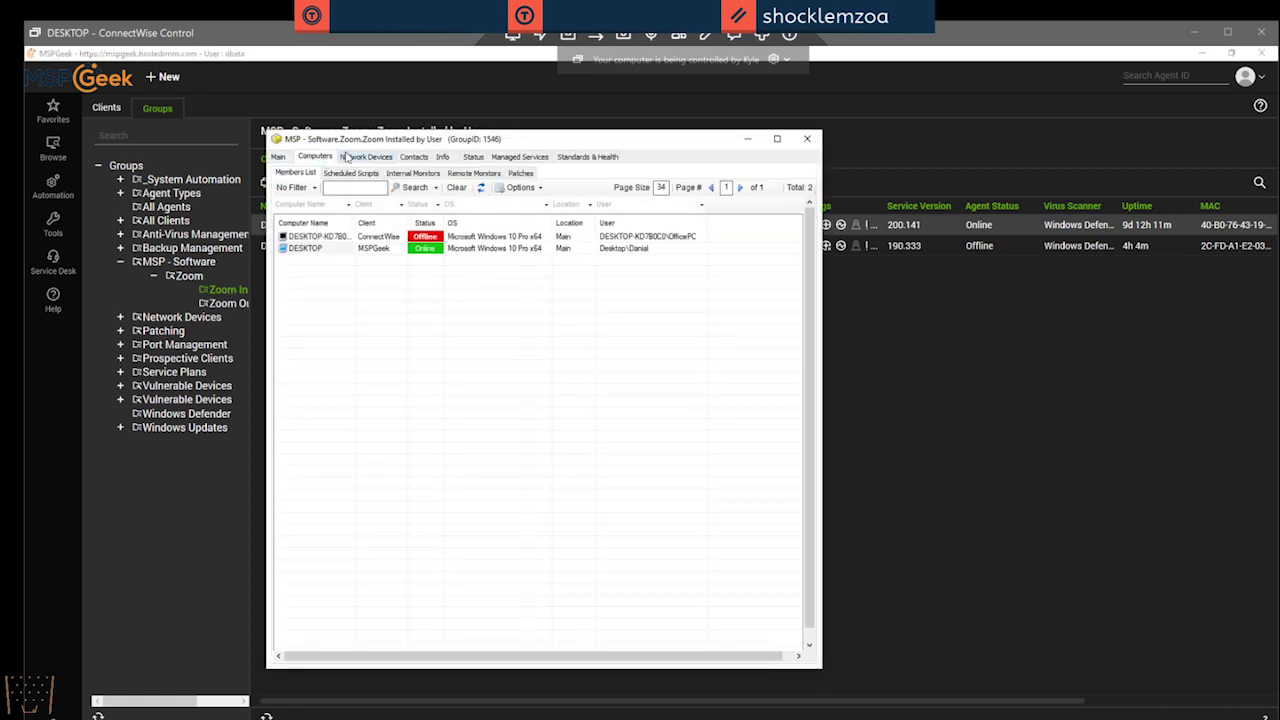
{"action": "left_click", "coordinate": [350, 173]}
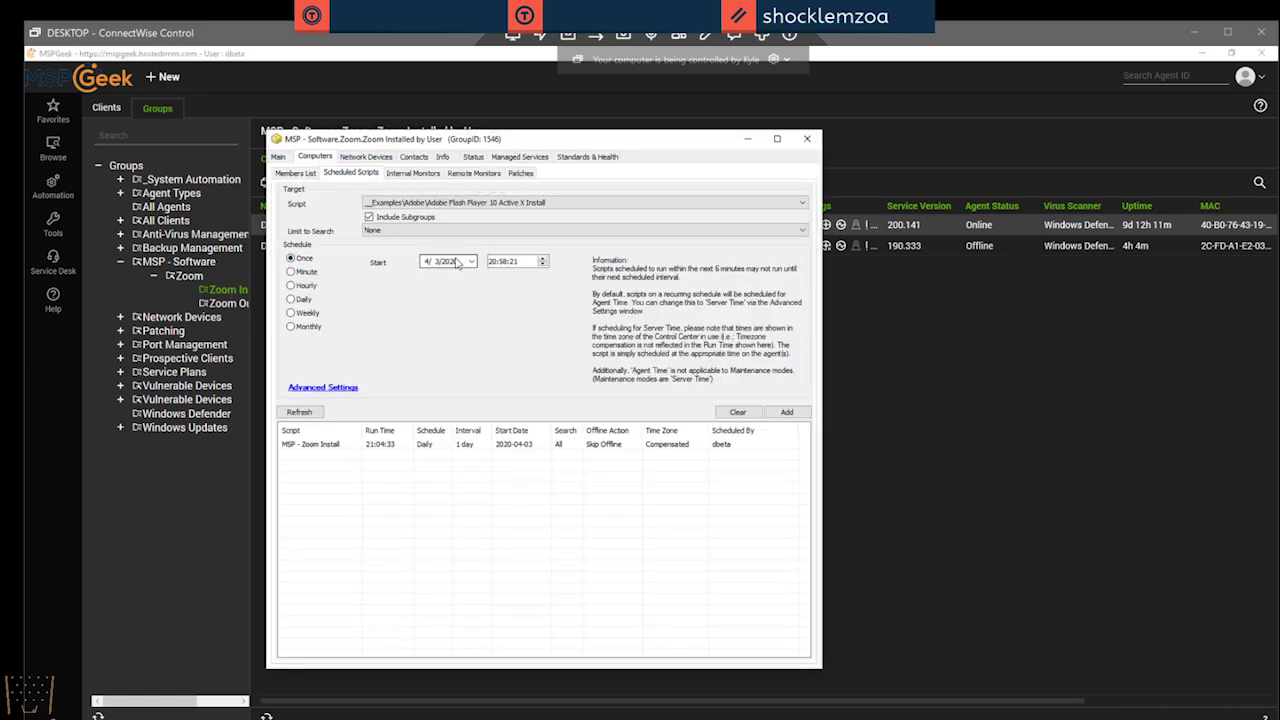
{"action": "left_click", "coordinate": [503, 266]}
{"action": "left_click", "coordinate": [787, 412]}
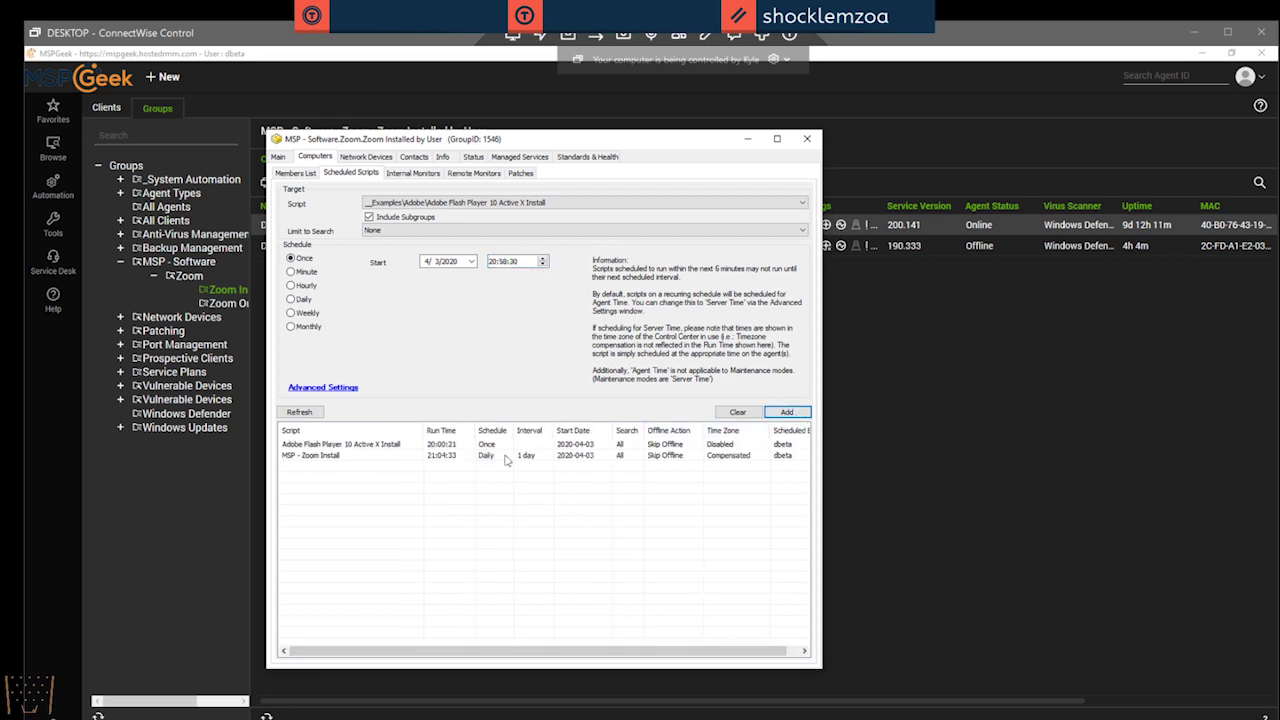
Delete the Adobe Flash Player 10 Active X Install schedule and load the Zoom Install row for editing
{"action": "left_click", "coordinate": [340, 455]}
{"action": "left_click", "coordinate": [340, 444]}
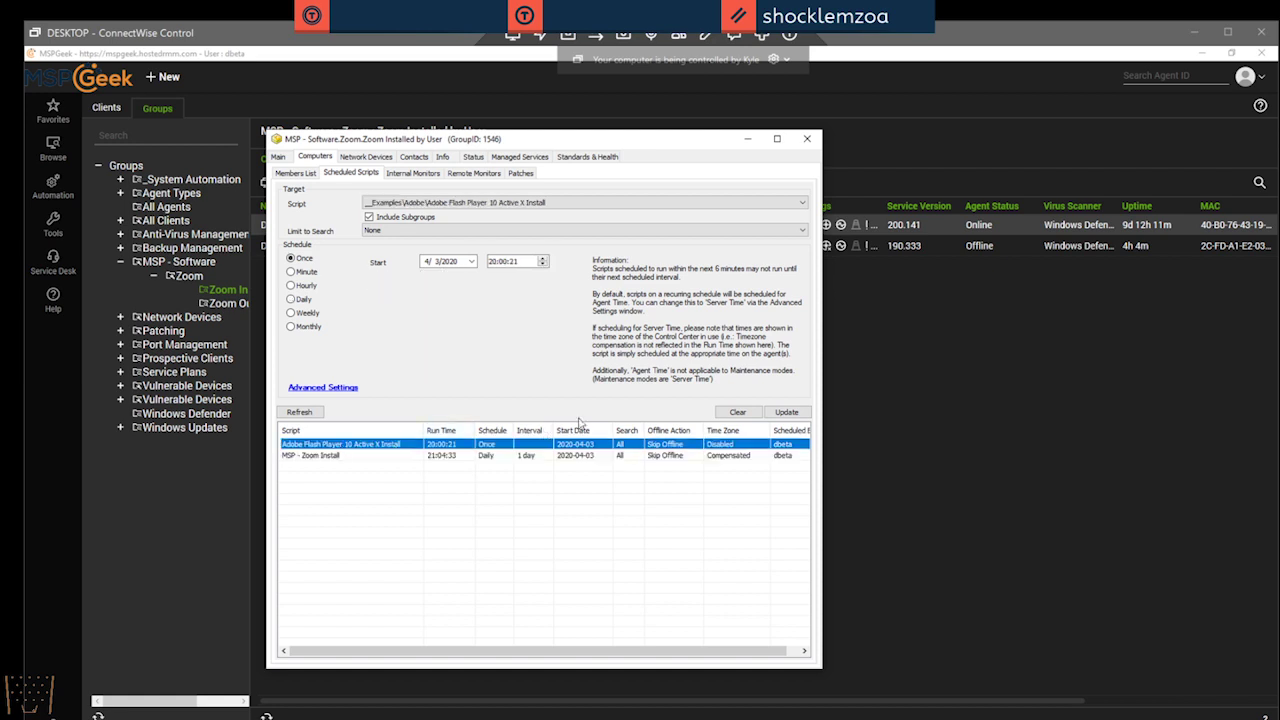
{"action": "right_click", "coordinate": [357, 446]}
{"action": "left_click", "coordinate": [346, 448]}
{"action": "right_click", "coordinate": [348, 446]}
{"action": "left_click", "coordinate": [362, 453]}
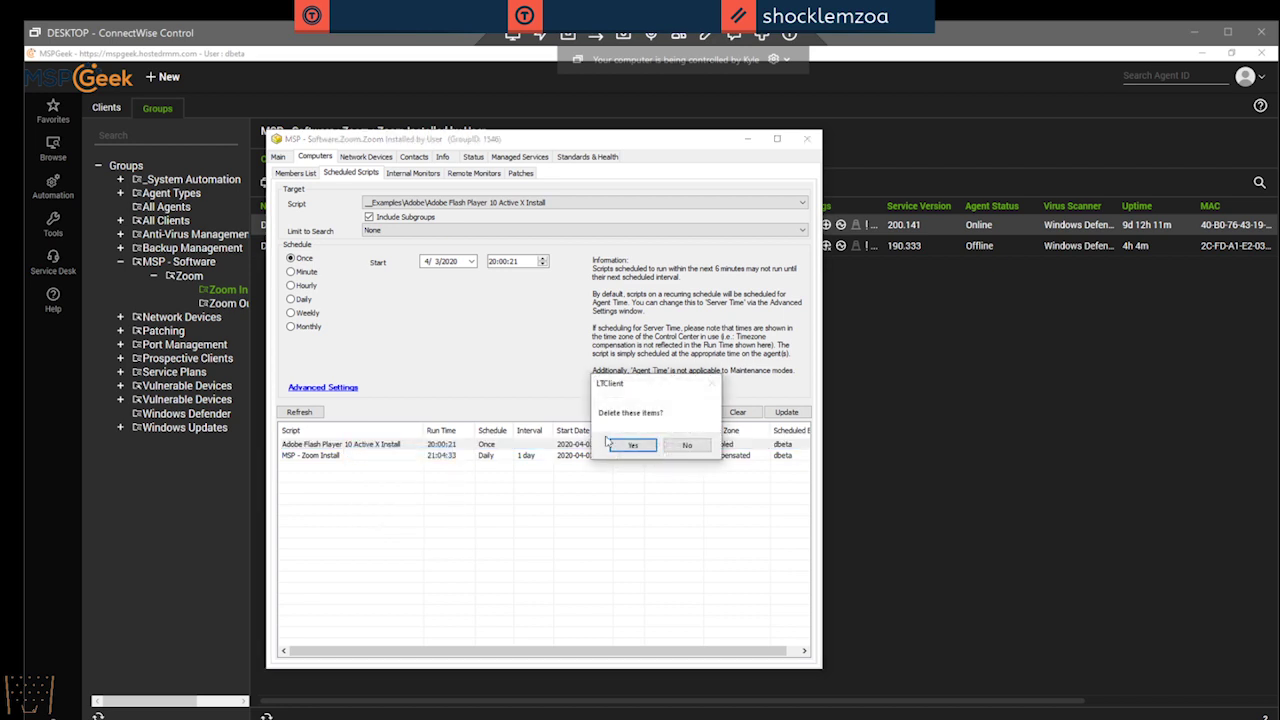
{"action": "left_click", "coordinate": [625, 446]}
{"action": "left_click", "coordinate": [378, 450]}
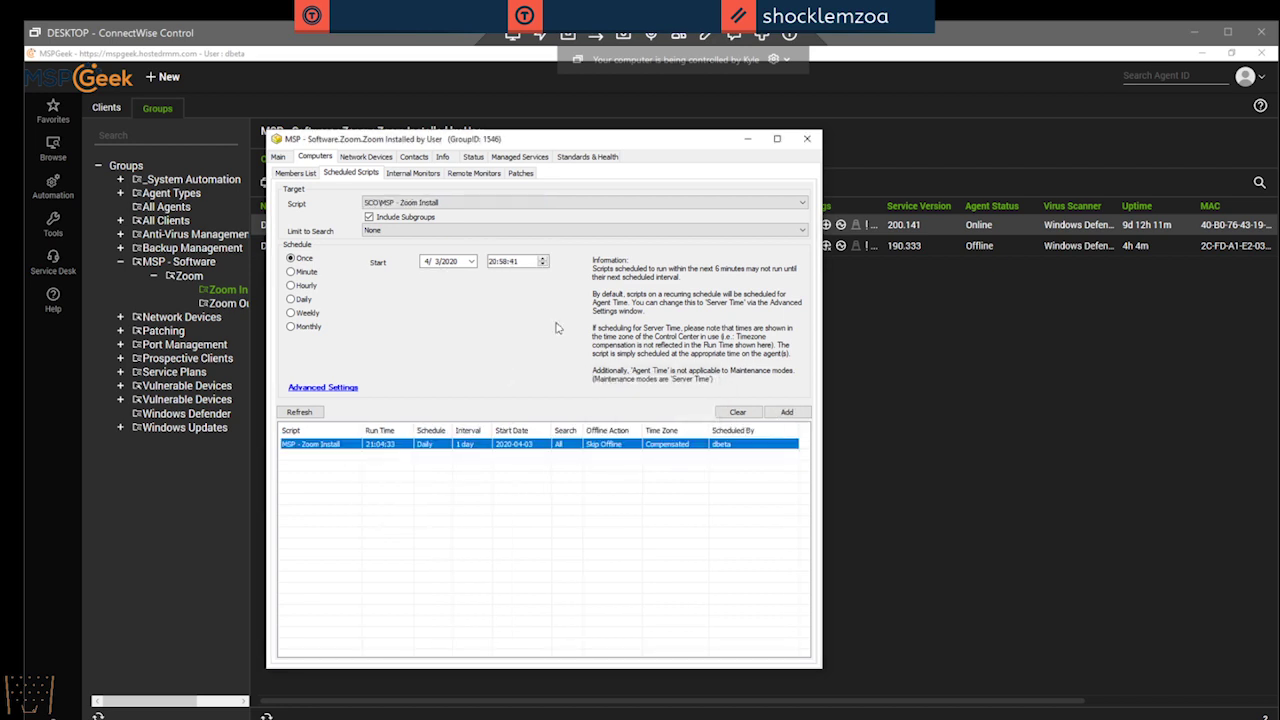
{"action": "left_click", "coordinate": [498, 262]}
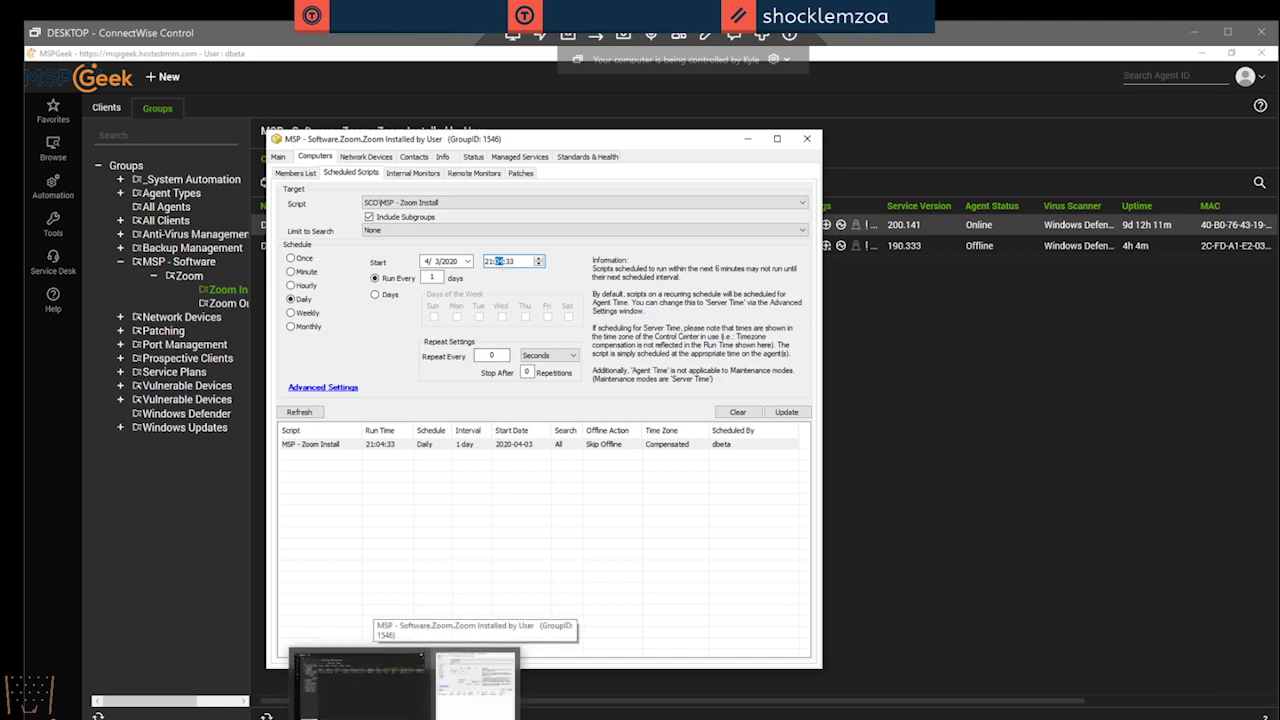
Change the daily Zoom Install start time minutes to 00 for 21:00:00, update it, and close the group
{"action": "left_click", "coordinate": [490, 261]}
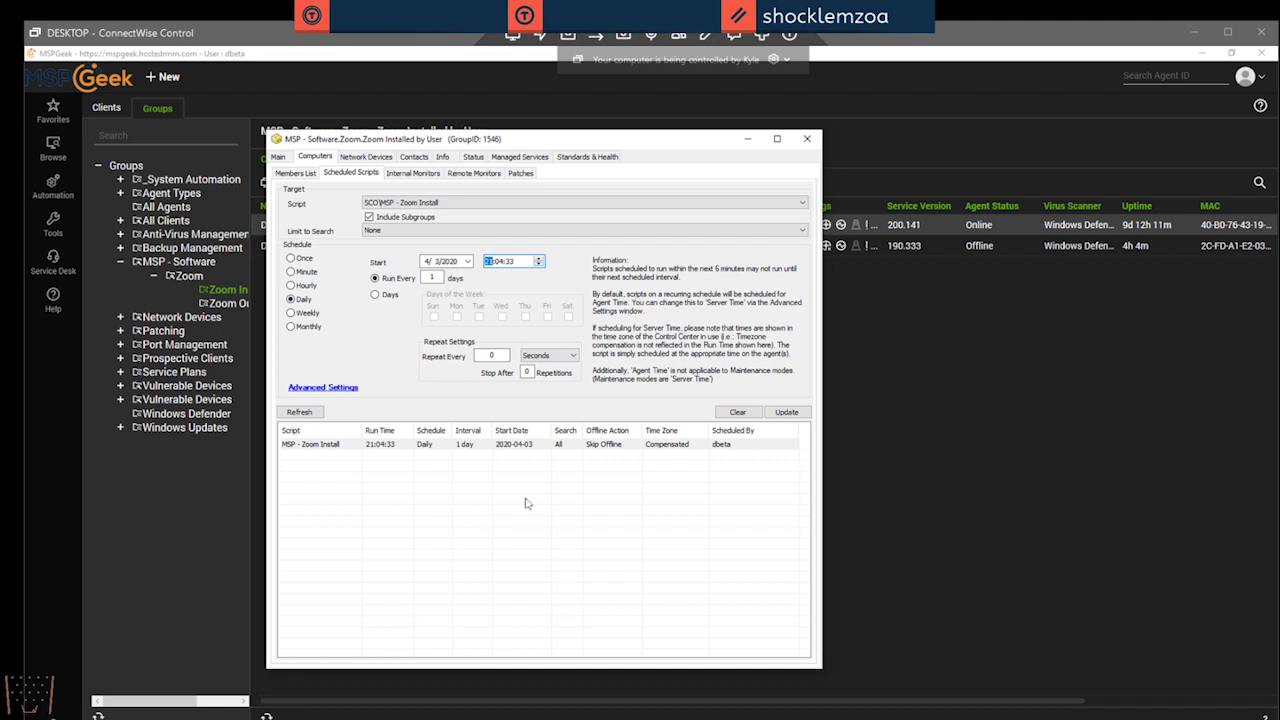
{"action": "left_click", "coordinate": [501, 262]}
{"action": "type", "text": "00"}
{"action": "left_click", "coordinate": [786, 411]}
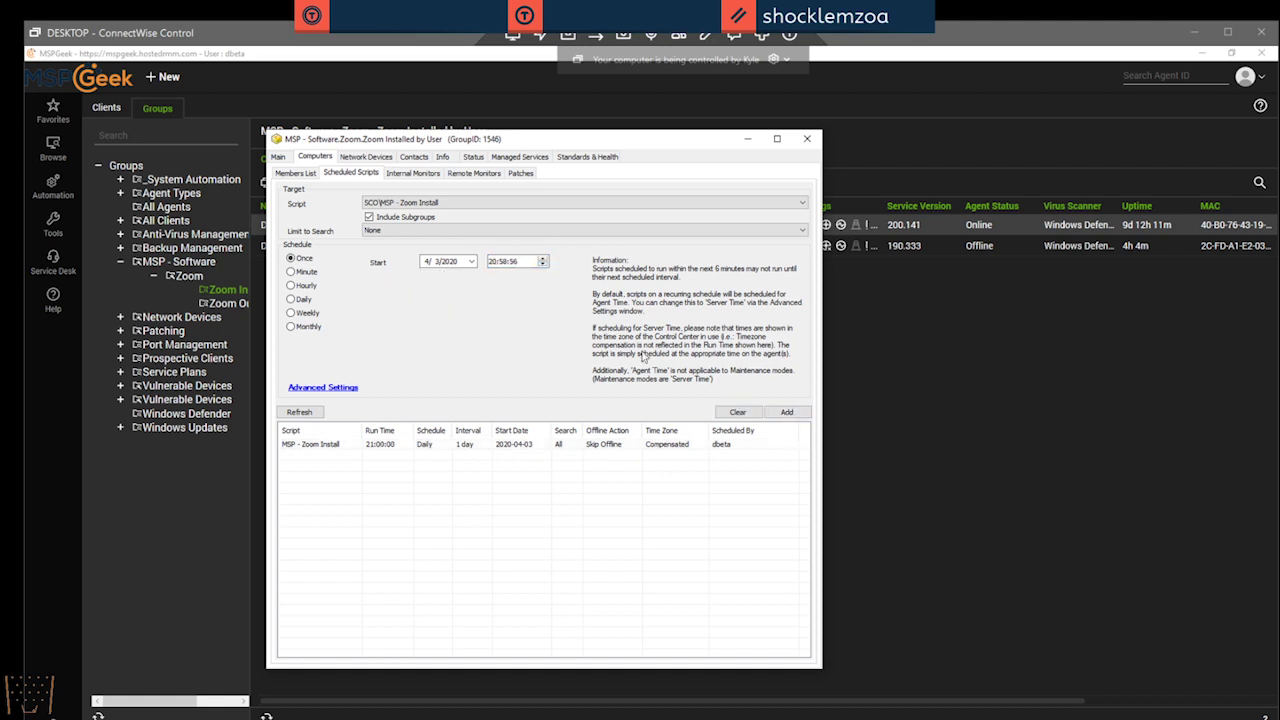
{"action": "left_click", "coordinate": [807, 139]}
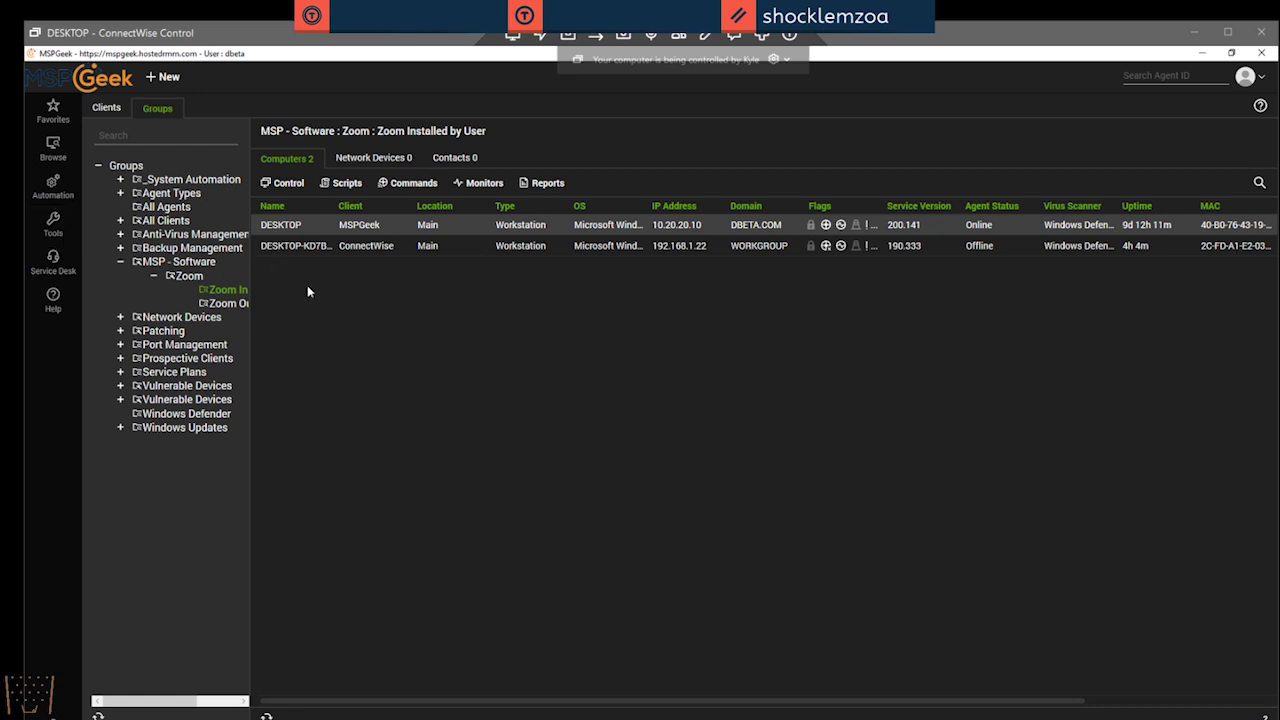
Show All Clients with MSPGeek's Main and New Computers locations expanded, then open Automation
{"action": "left_click", "coordinate": [111, 112]}
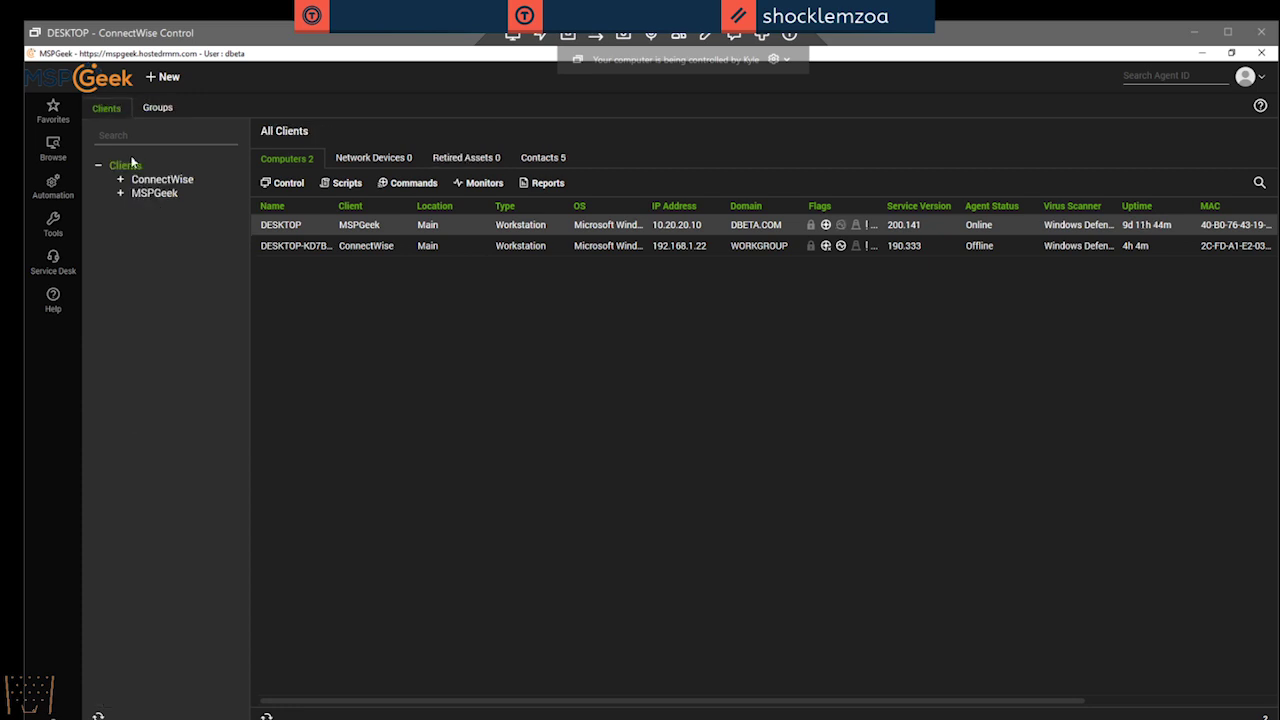
{"action": "left_click", "coordinate": [118, 195]}
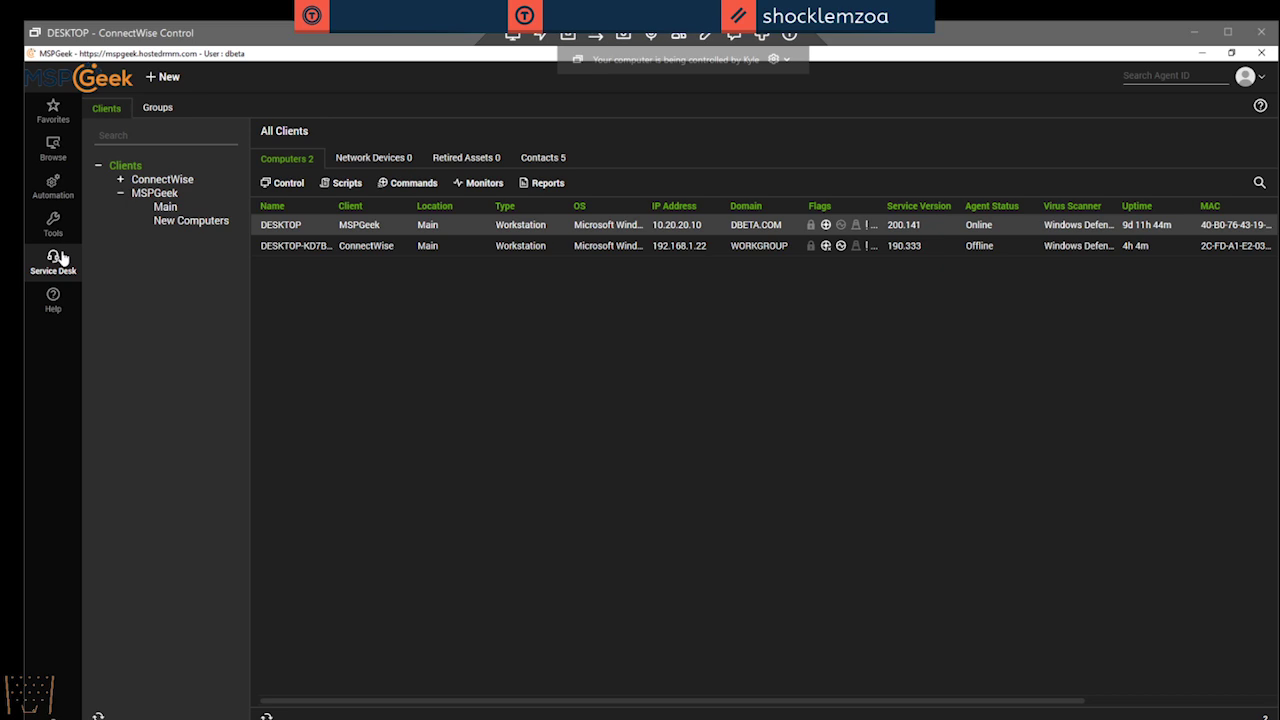
{"action": "left_click", "coordinate": [59, 198]}
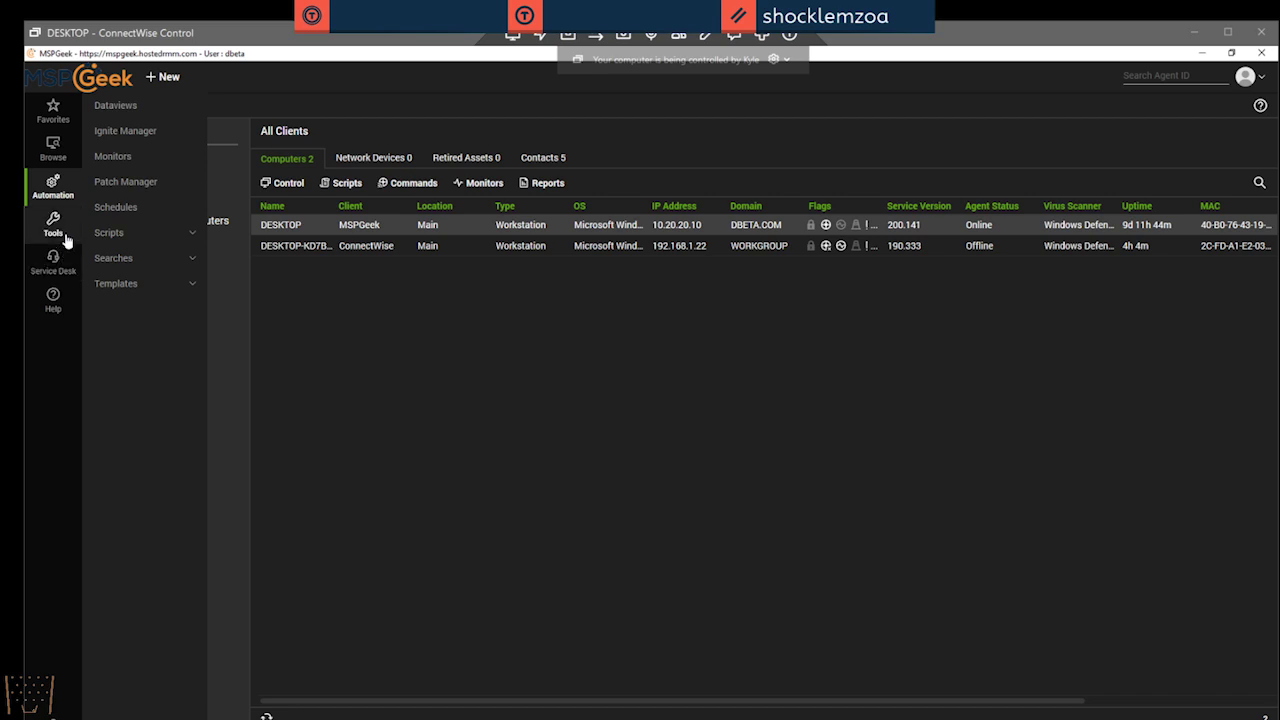
Open Tools and expand Configuration to show Dashboard, Network Probe and ConnectWise Manage
{"action": "left_click", "coordinate": [67, 241]}
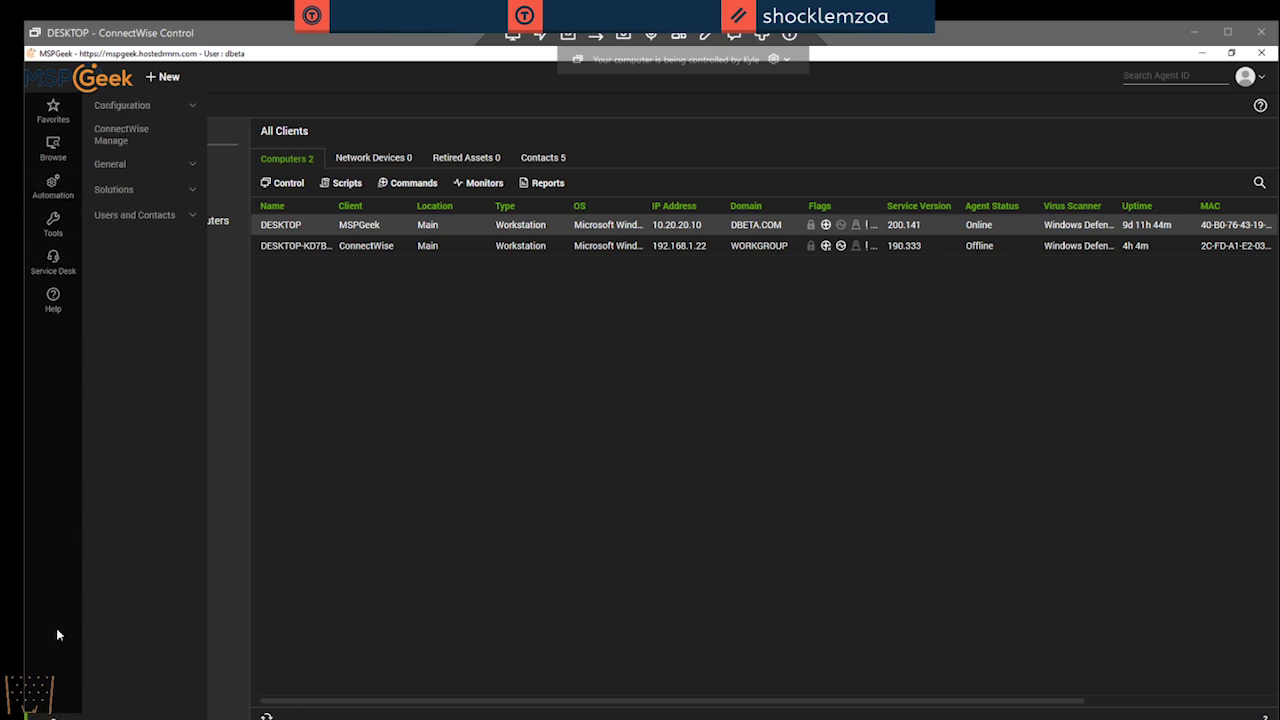
{"action": "left_click", "coordinate": [146, 107]}
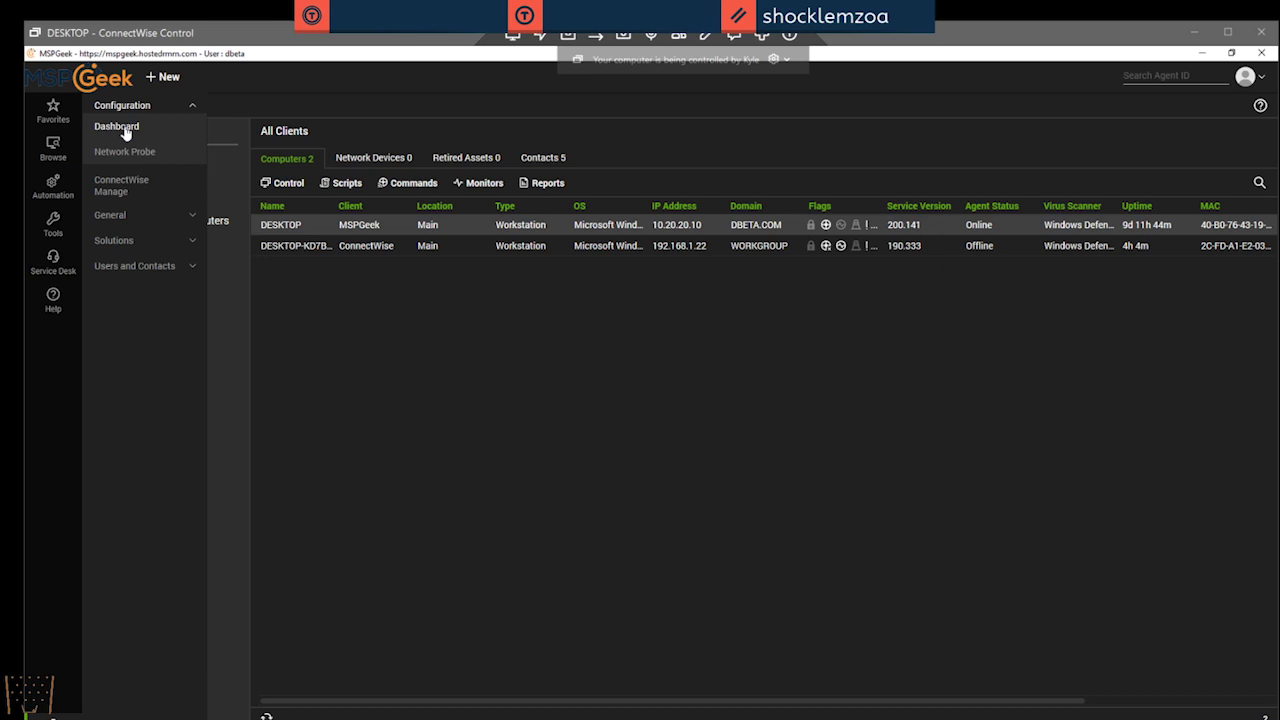
Open the System Dashboard at Config > Control Center > Configurations
{"action": "left_click", "coordinate": [124, 128]}
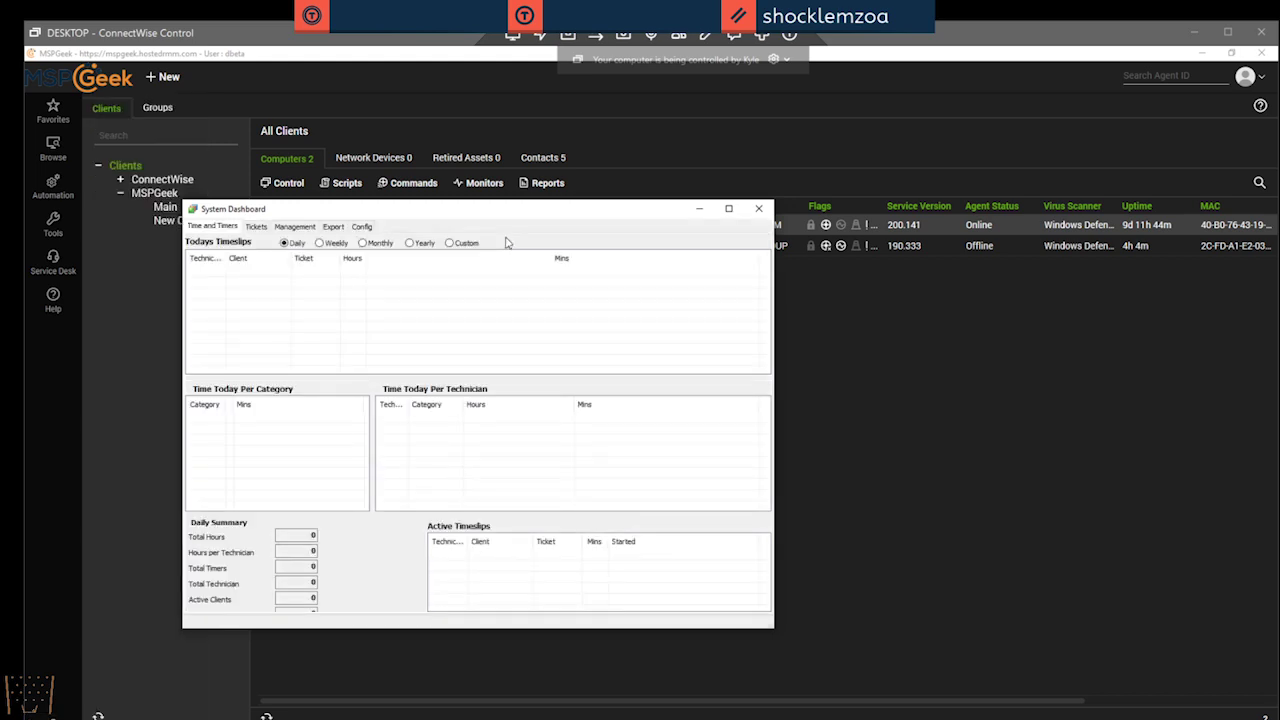
{"action": "left_click", "coordinate": [361, 228]}
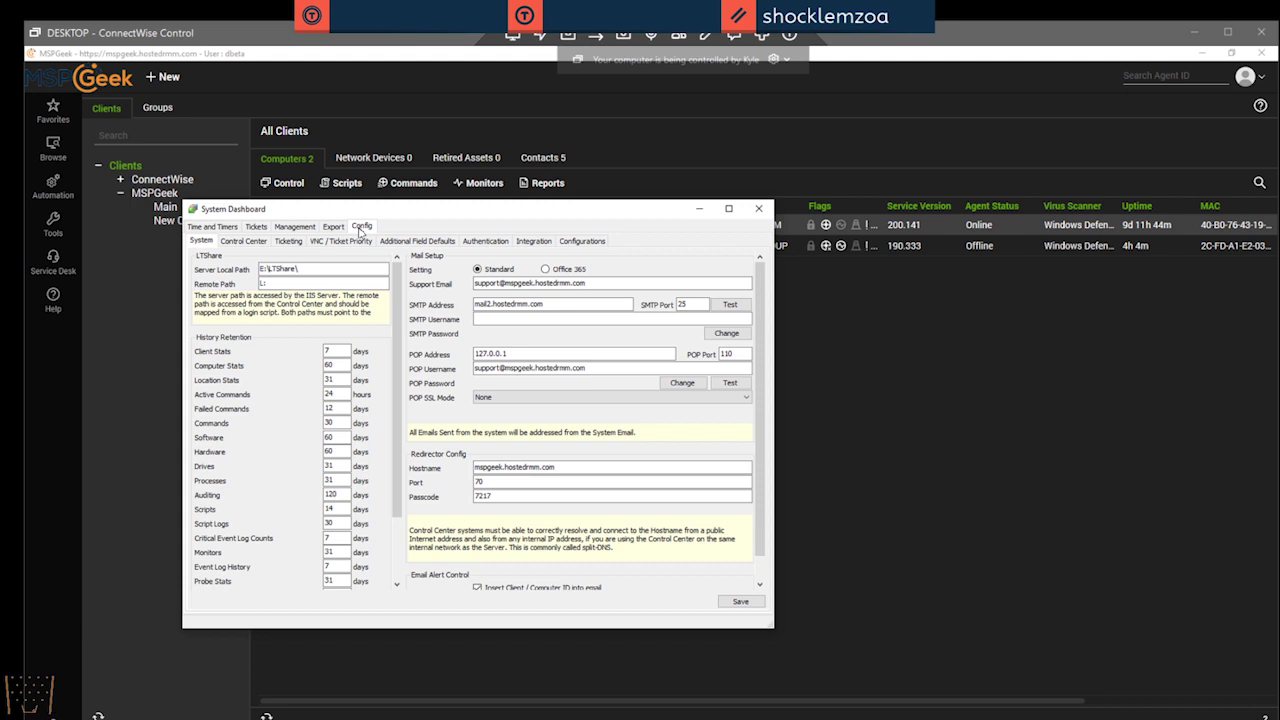
{"action": "left_click", "coordinate": [246, 243]}
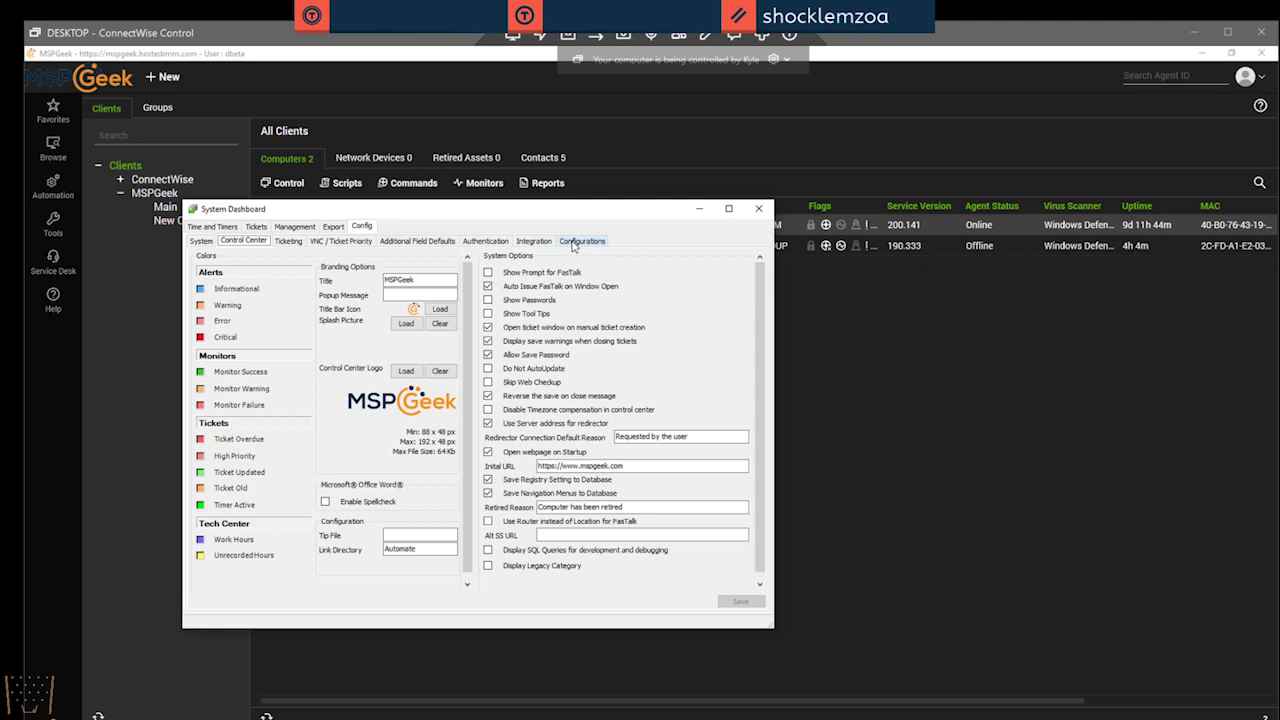
{"action": "left_click", "coordinate": [576, 242]}
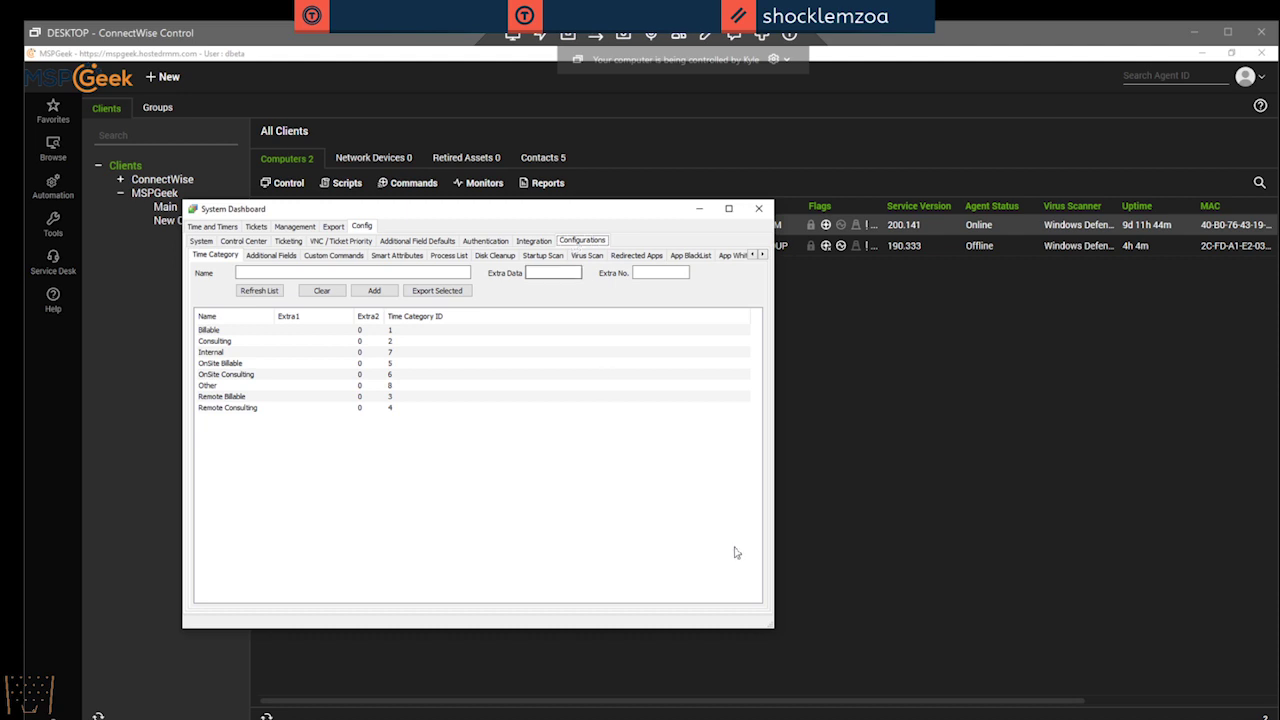
Enlarge the System Dashboard, check Additional Field Defaults, then show the computer Additional Fields list
{"action": "left_click_drag", "start_coordinate": [772, 627], "coordinate": [1212, 687]}
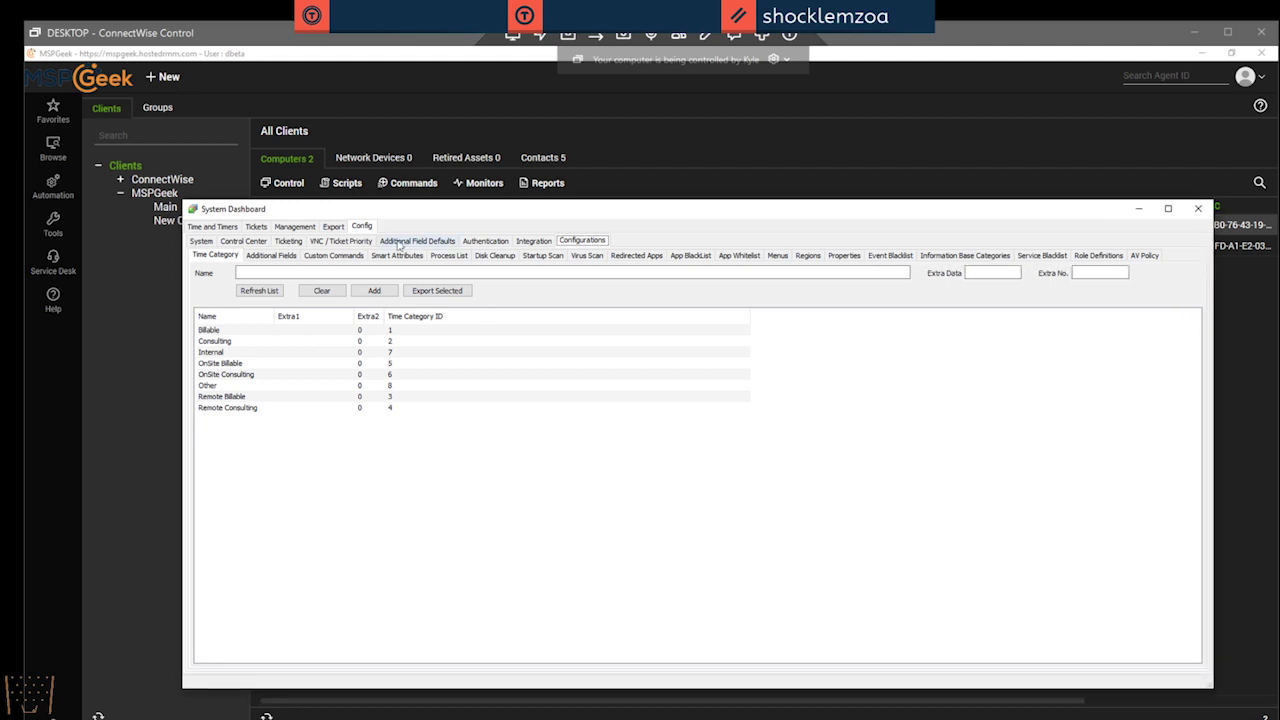
{"action": "left_click", "coordinate": [402, 244]}
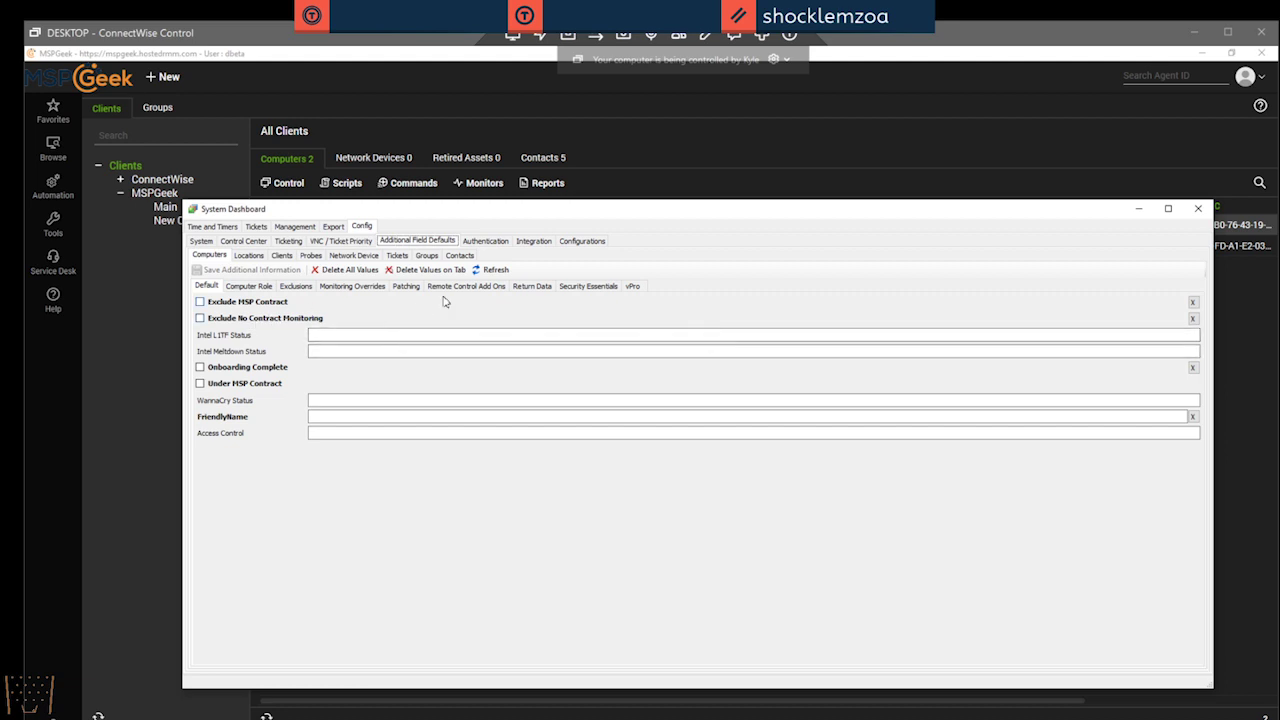
{"action": "left_click", "coordinate": [578, 242]}
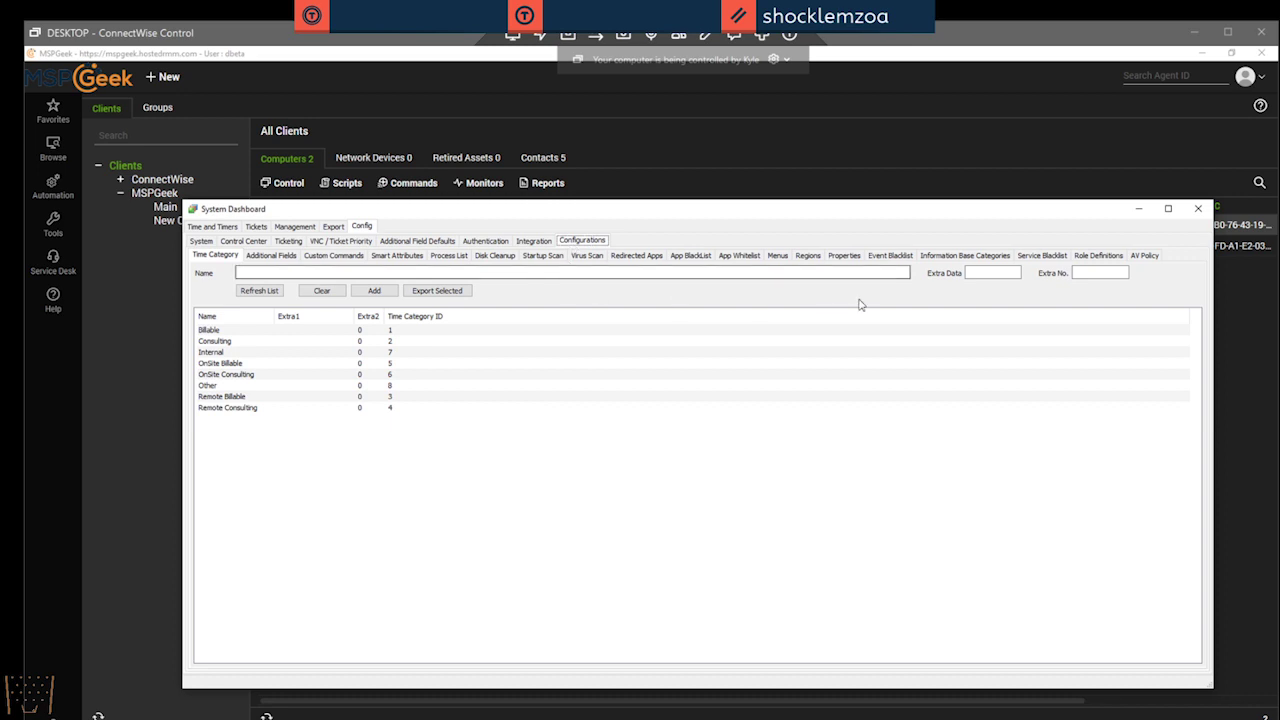
{"action": "left_click", "coordinate": [276, 256]}
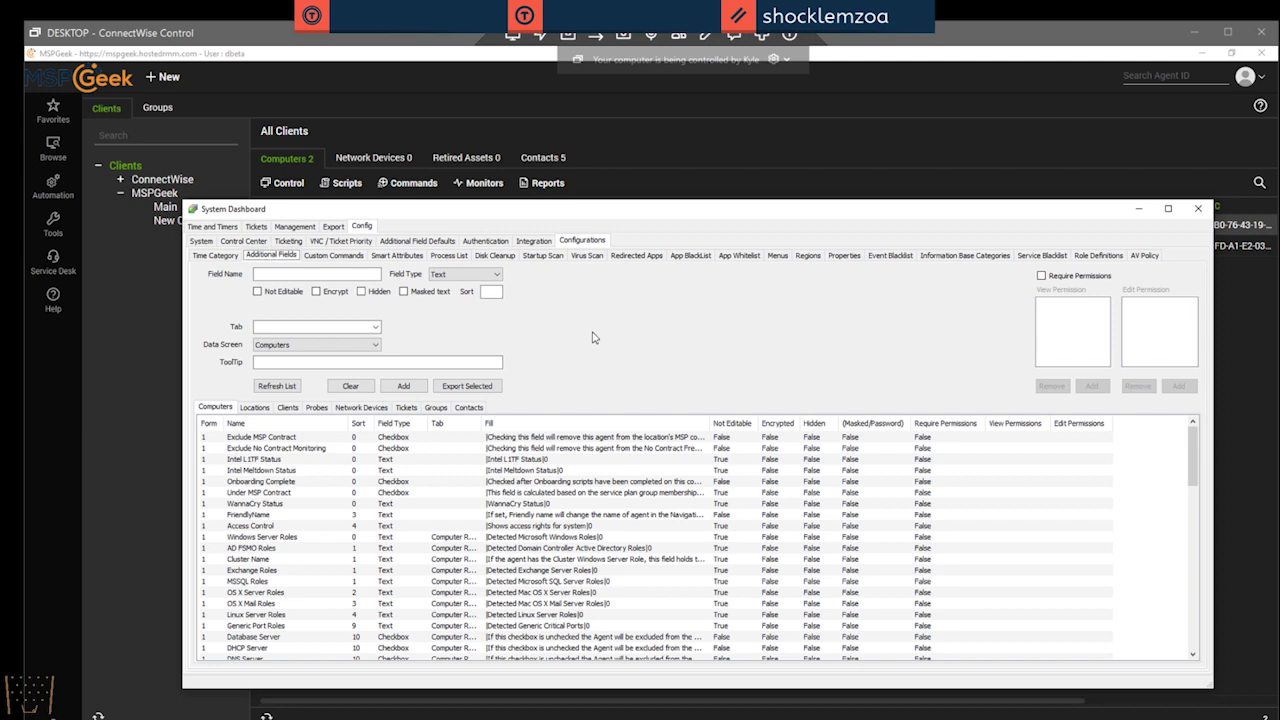
{"action": "left_click", "coordinate": [331, 276]}
{"action": "left_click", "coordinate": [287, 407]}
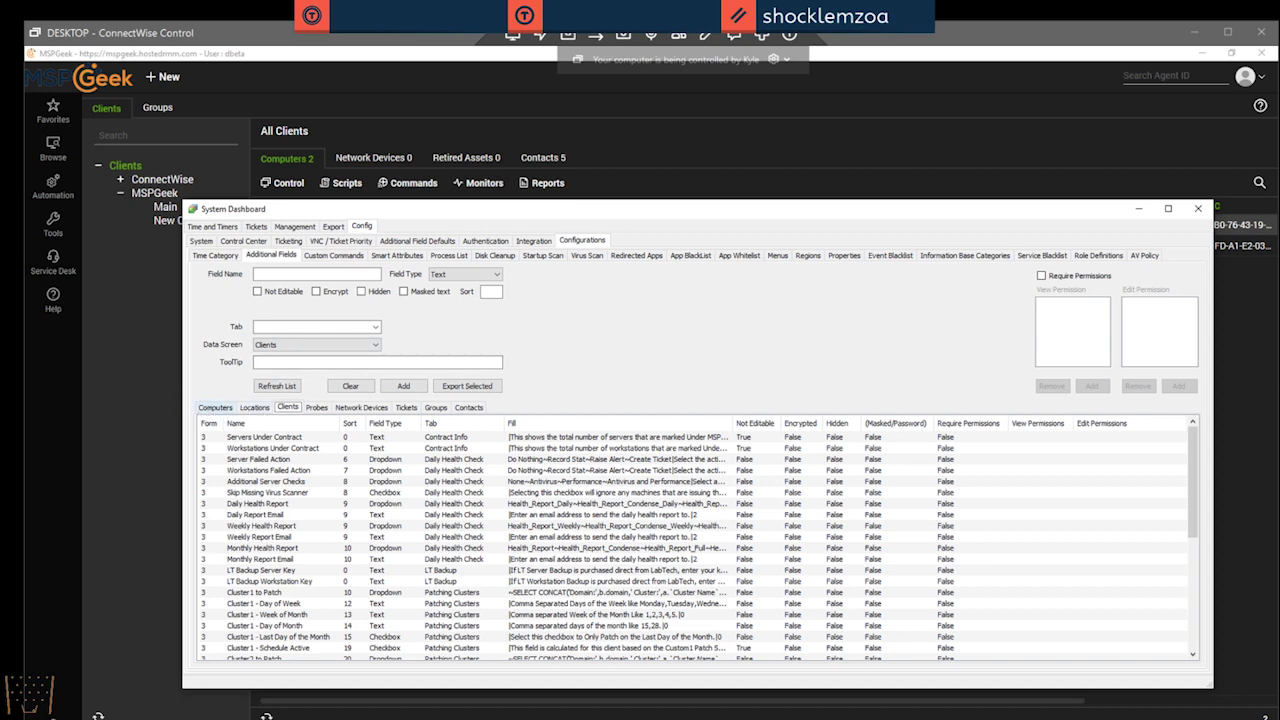
{"action": "left_click", "coordinate": [352, 275]}
Name a new client field 'MSP - Deploy Zoom' and make it a Checkbox
{"action": "type", "text": "MSP - Deploy Zoom"}
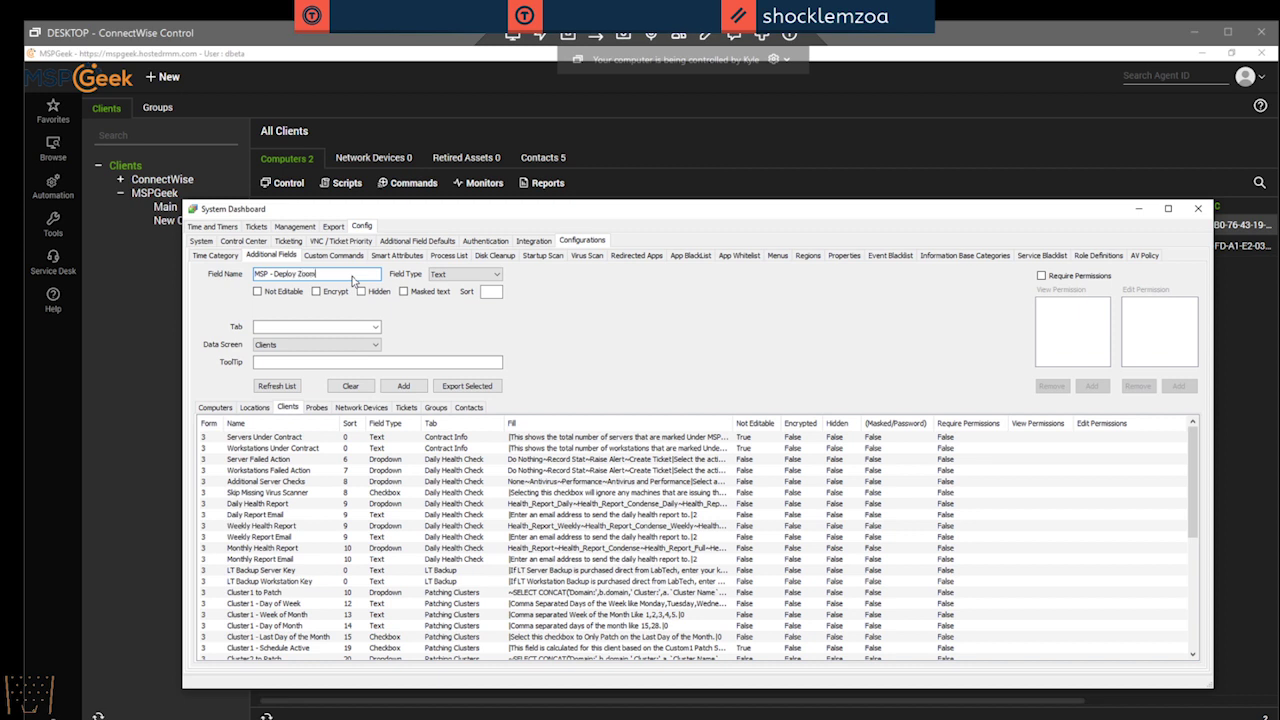
{"action": "left_click", "coordinate": [494, 278]}
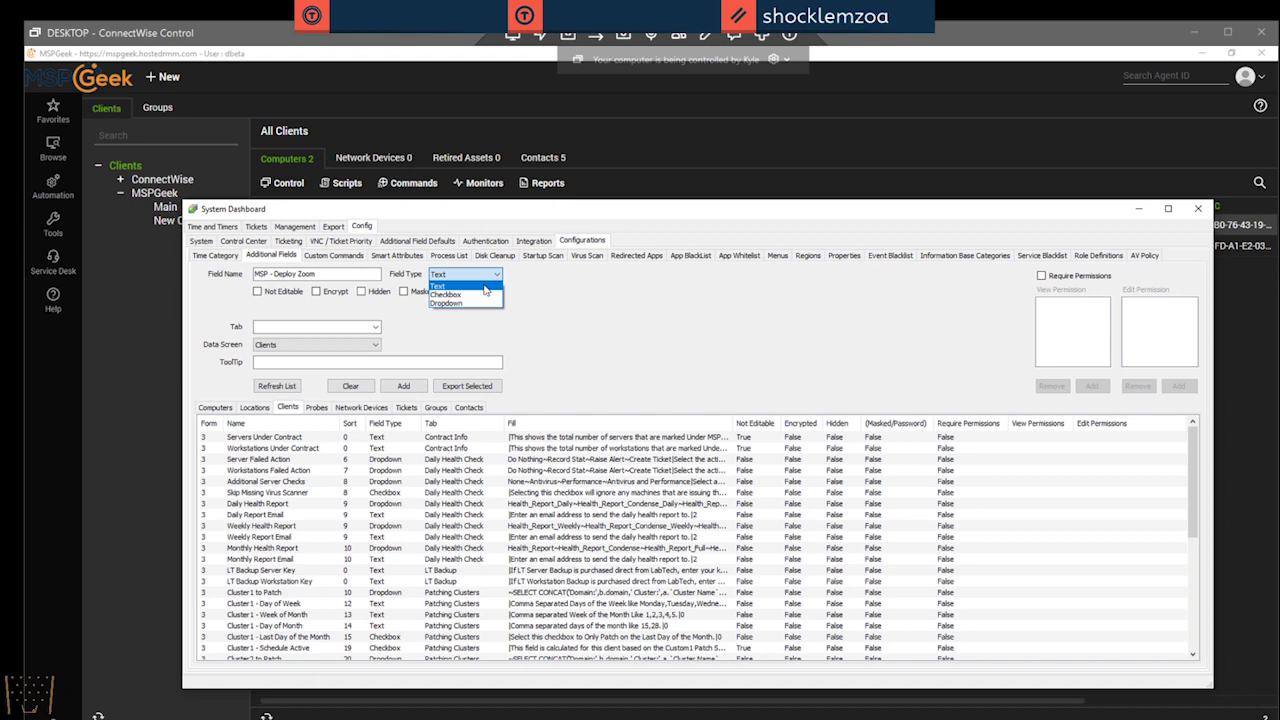
{"action": "left_click", "coordinate": [482, 295]}
{"action": "left_click", "coordinate": [494, 274]}
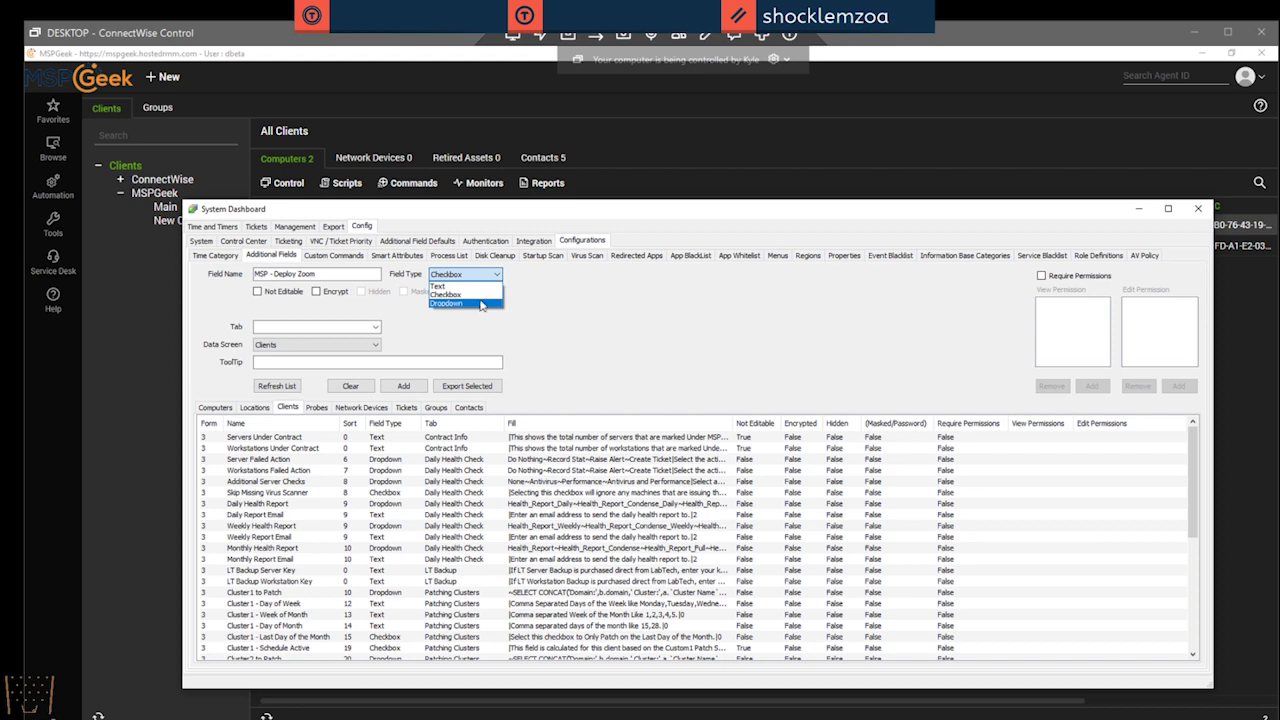
{"action": "left_click", "coordinate": [573, 311]}
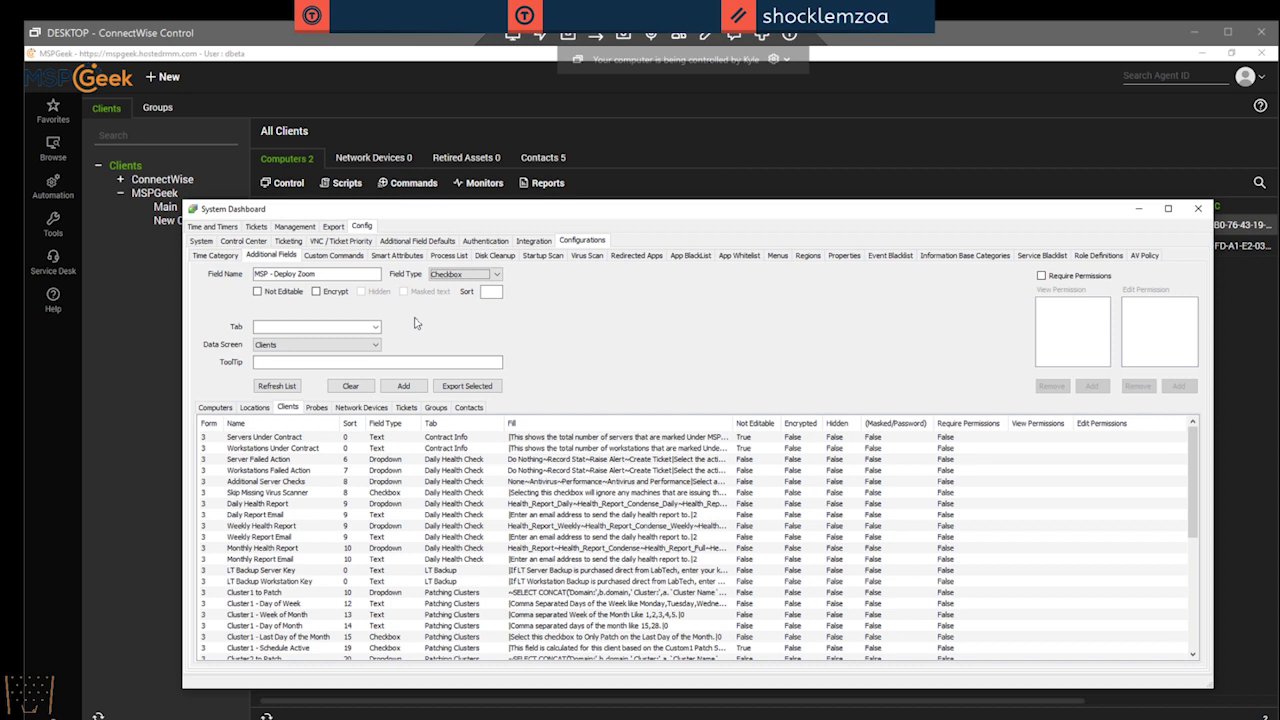
{"action": "left_click", "coordinate": [376, 326]}
{"action": "left_click", "coordinate": [490, 291]}
Set the field's Tab to 'MSP - Software Deploy'
{"action": "left_click", "coordinate": [361, 325]}
{"action": "type", "text": "MSP -"}
{"action": "type", "text": "ware Deploy"}
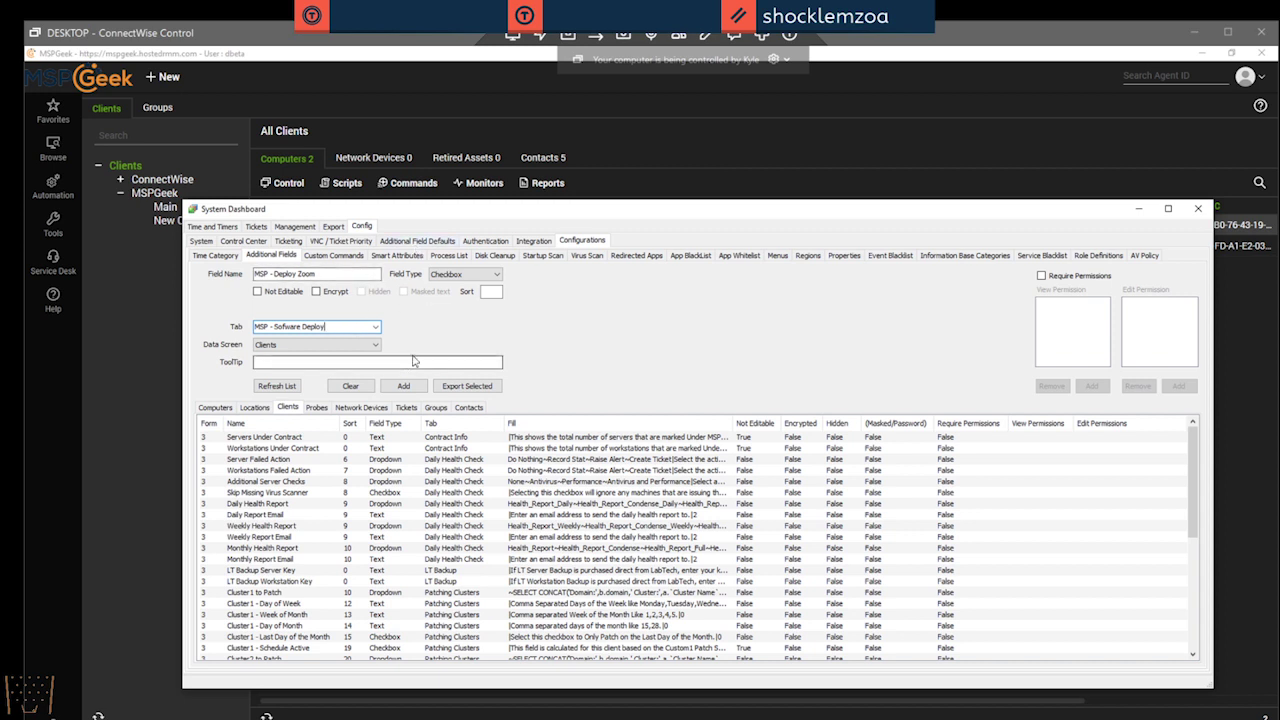
Enter the tooltip 'Check this to deploy Zoom to all Workstations in this Client.'
{"action": "left_click", "coordinate": [478, 361]}
{"action": "type", "text": "Check this to deploy Zoom to All"}
{"action": "key", "text": "BackSpace"}
{"action": "key", "text": "BackSpace"}
{"action": "key", "text": "BackSpace"}
{"action": "type", "text": "all"}
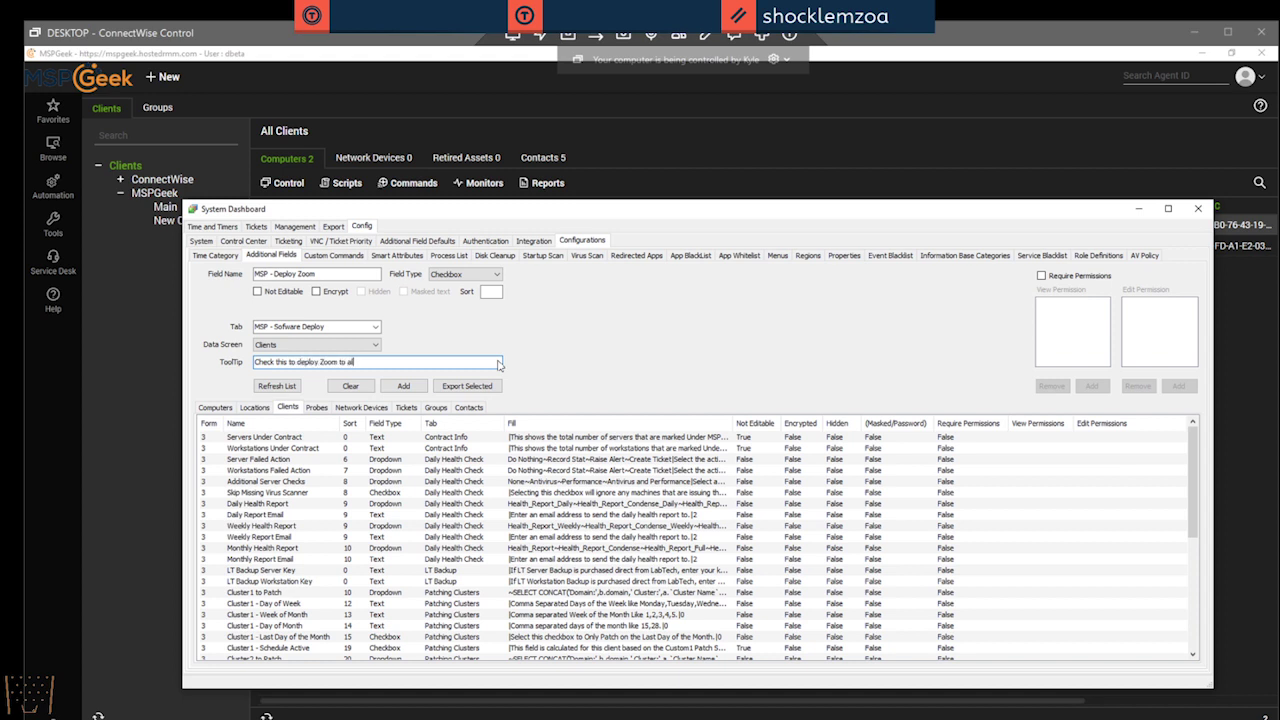
{"action": "type", "text": " Workstations in"}
{"action": "type", "text": "ocati"}
{"action": "key", "text": "BackSpace"}
{"action": "key", "text": "BackSpace"}
{"action": "key", "text": "BackSpace"}
{"action": "type", "text": "ient"}
Add the MSP - Deploy Zoom client field and start a new Locations field
{"action": "left_click", "coordinate": [400, 387]}
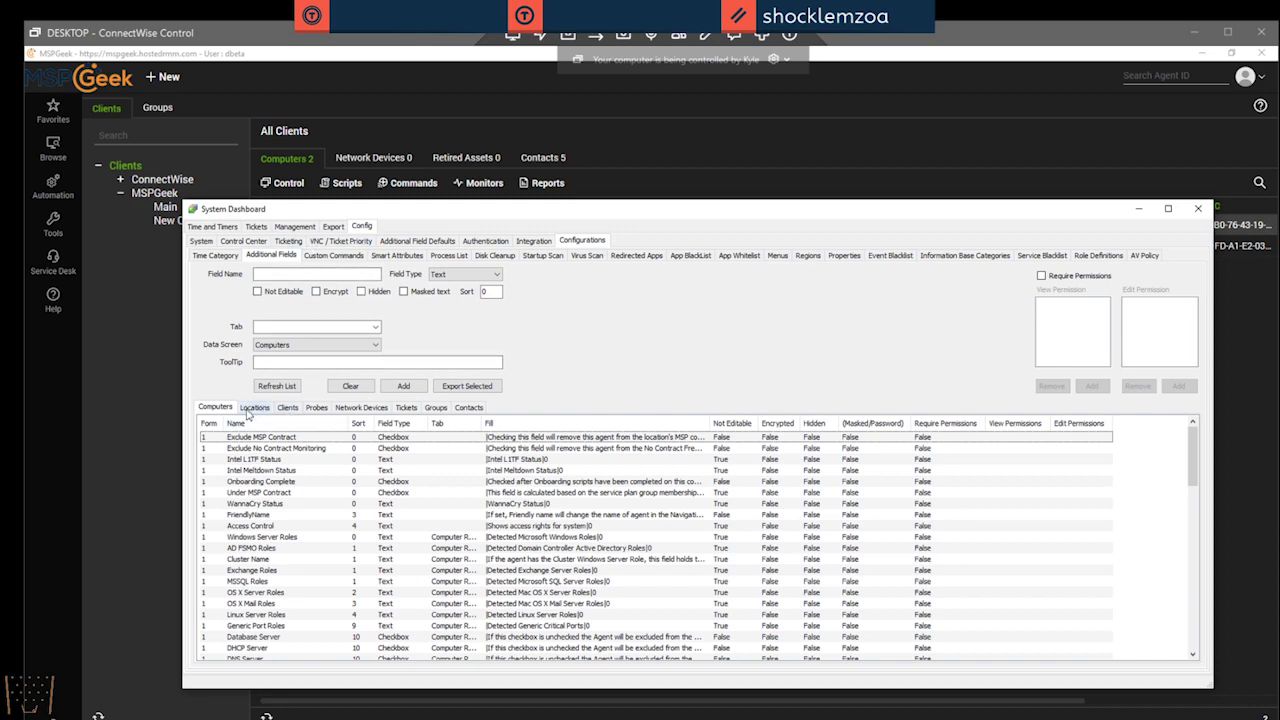
{"action": "left_click", "coordinate": [250, 410]}
{"action": "left_click", "coordinate": [318, 273]}
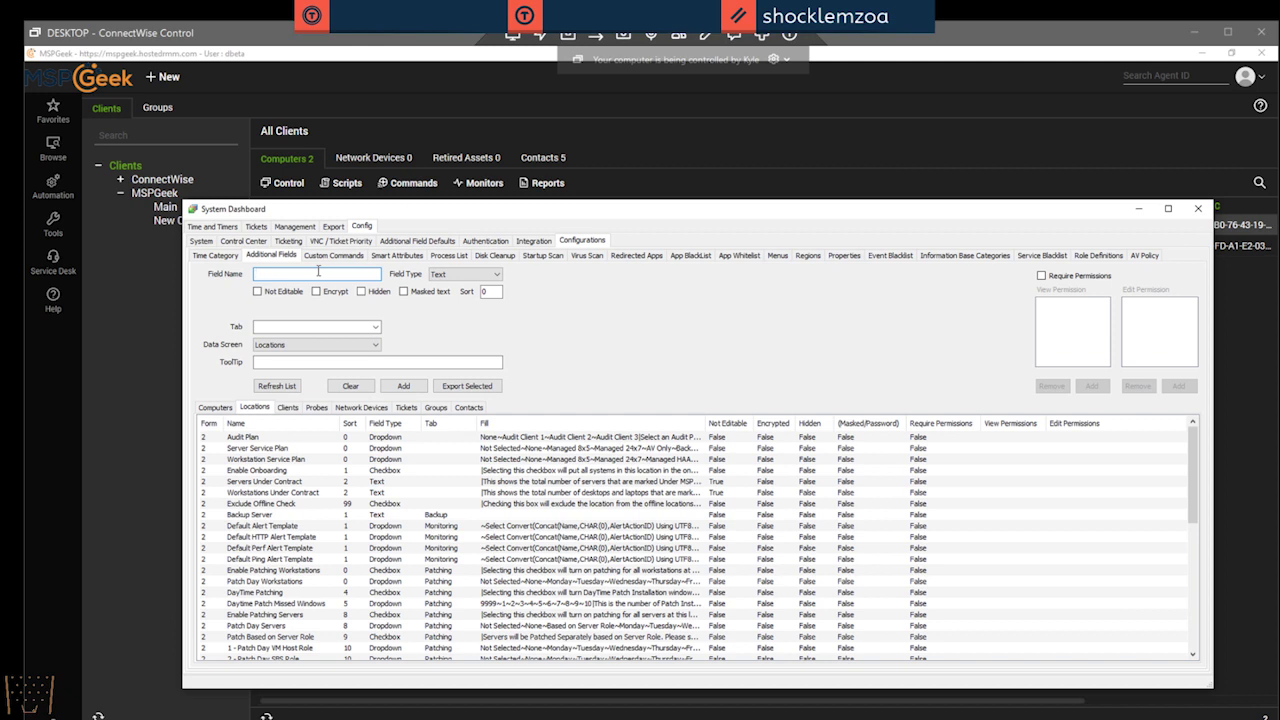
Name it 'MSP - Block Zoom Deploy', a Checkbox on the 'MSP - Software Deploy' tab
{"action": "type", "text": "MSP"}
{"action": "type", "text": " - Block"}
{"action": "type", "text": " Zoom Dow"}
{"action": "left_click", "coordinate": [468, 277]}
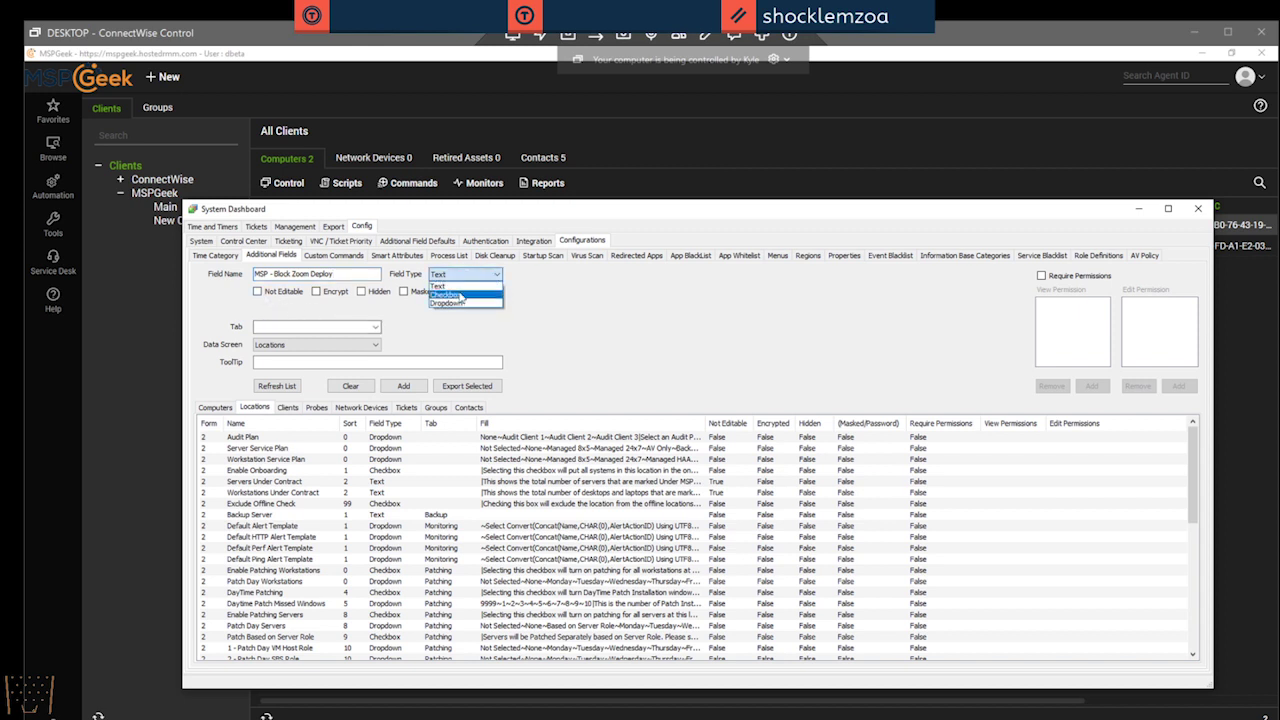
{"action": "left_click", "coordinate": [458, 295]}
{"action": "left_click", "coordinate": [325, 327]}
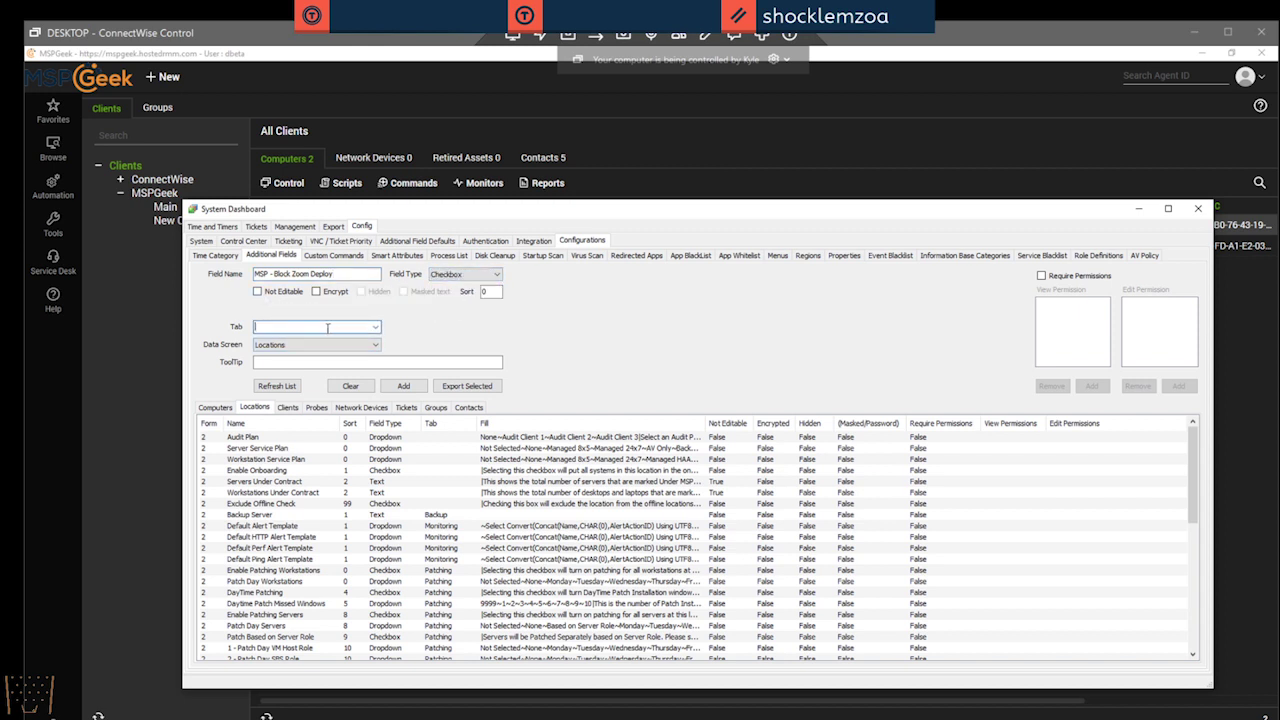
{"action": "type", "text": "MSP - Software Deploy"}
Add the location field and name a new computer field 'MSP - Block Software Deploy'
{"action": "left_click", "coordinate": [420, 390]}
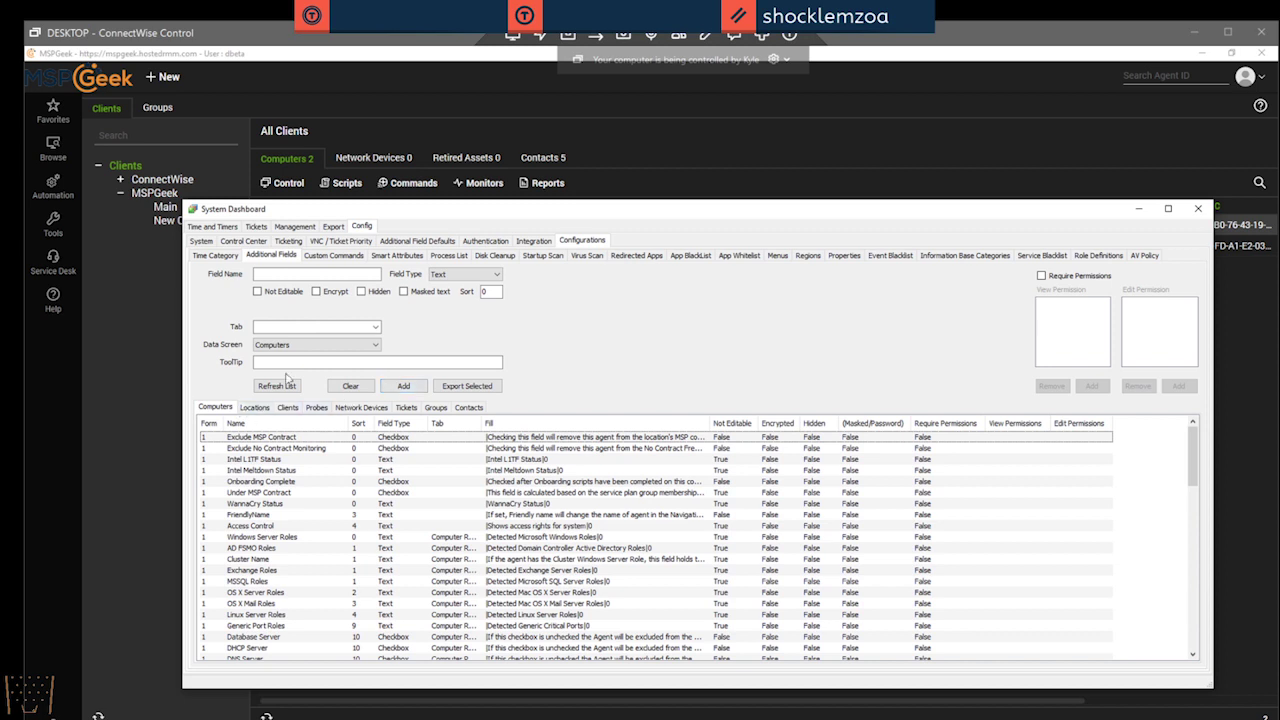
{"action": "left_click", "coordinate": [310, 273]}
{"action": "type", "text": "MS"}
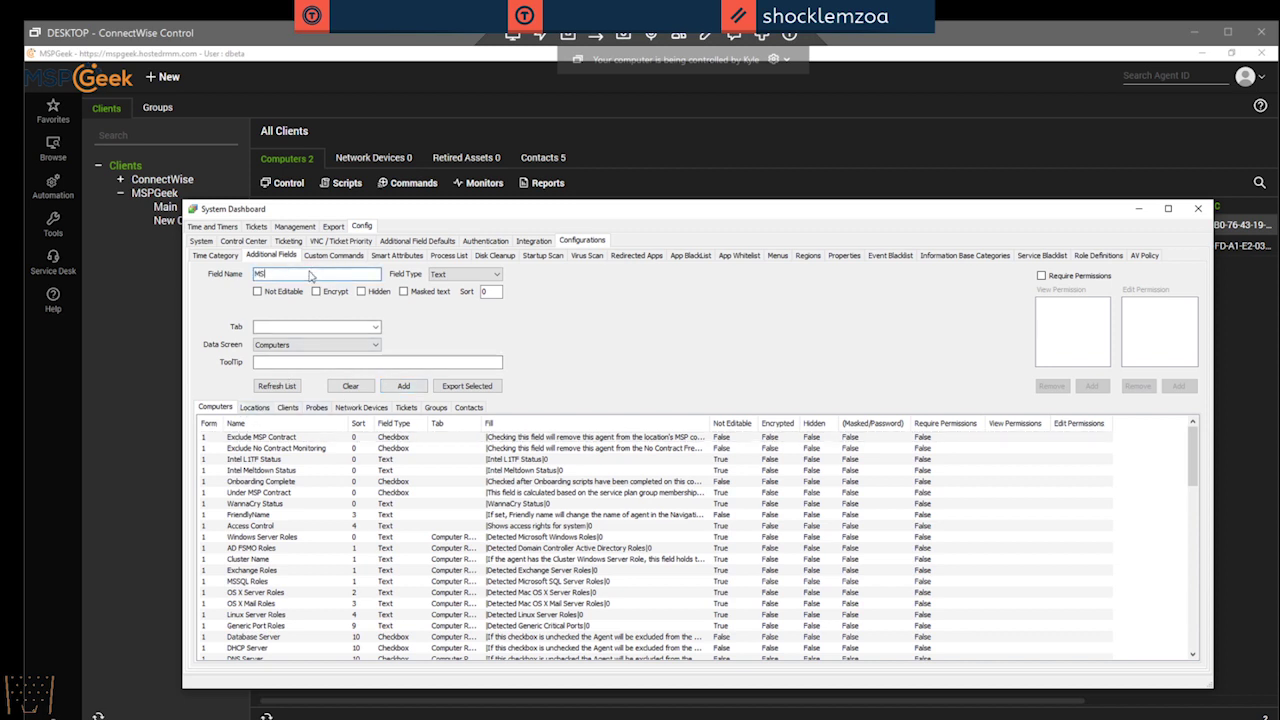
{"action": "type", "text": "P - Block ?S"}
{"action": "type", "text": "Soft"}
{"action": "type", "text": "ware Depl"}
{"action": "type", "text": "oy"}
Make it a Checkbox on the 'MSP - Software Deploy' tab, add it, and close the dashboard
{"action": "left_click", "coordinate": [468, 274]}
{"action": "left_click", "coordinate": [464, 295]}
{"action": "left_click", "coordinate": [353, 327]}
{"action": "type", "text": "MS"}
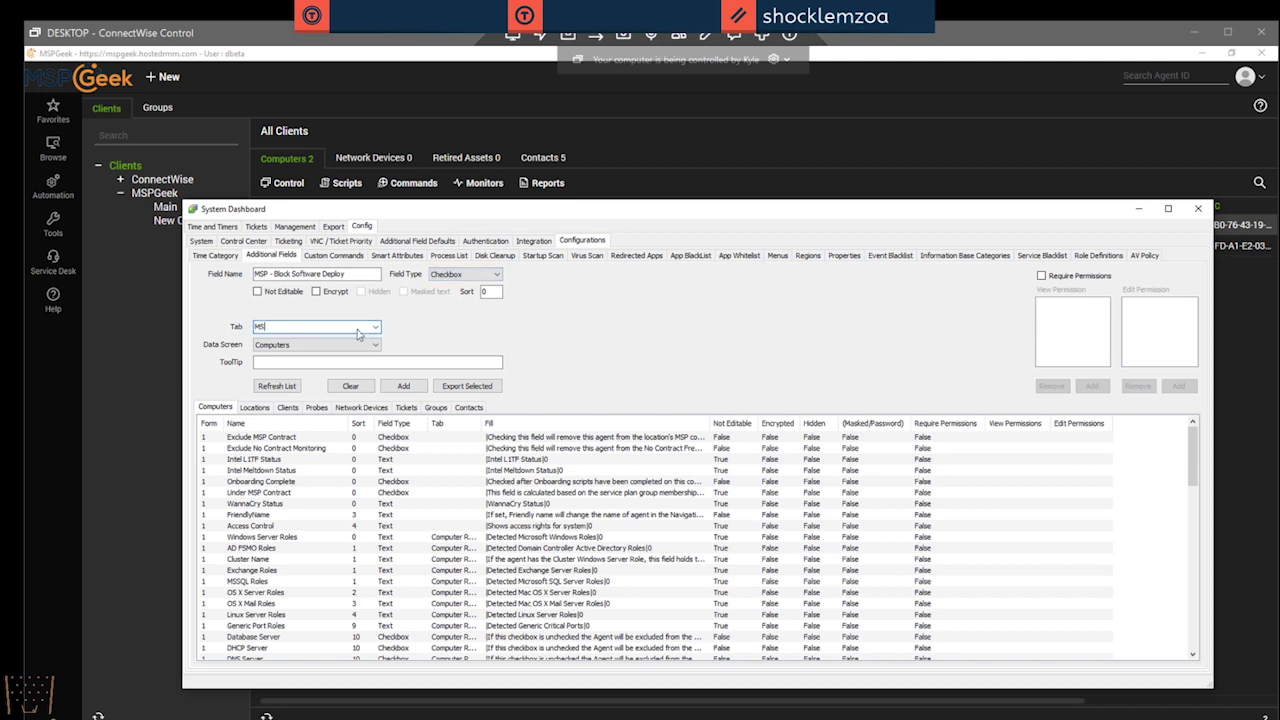
{"action": "type", "text": "P - Software Deploy"}
{"action": "left_click", "coordinate": [420, 389]}
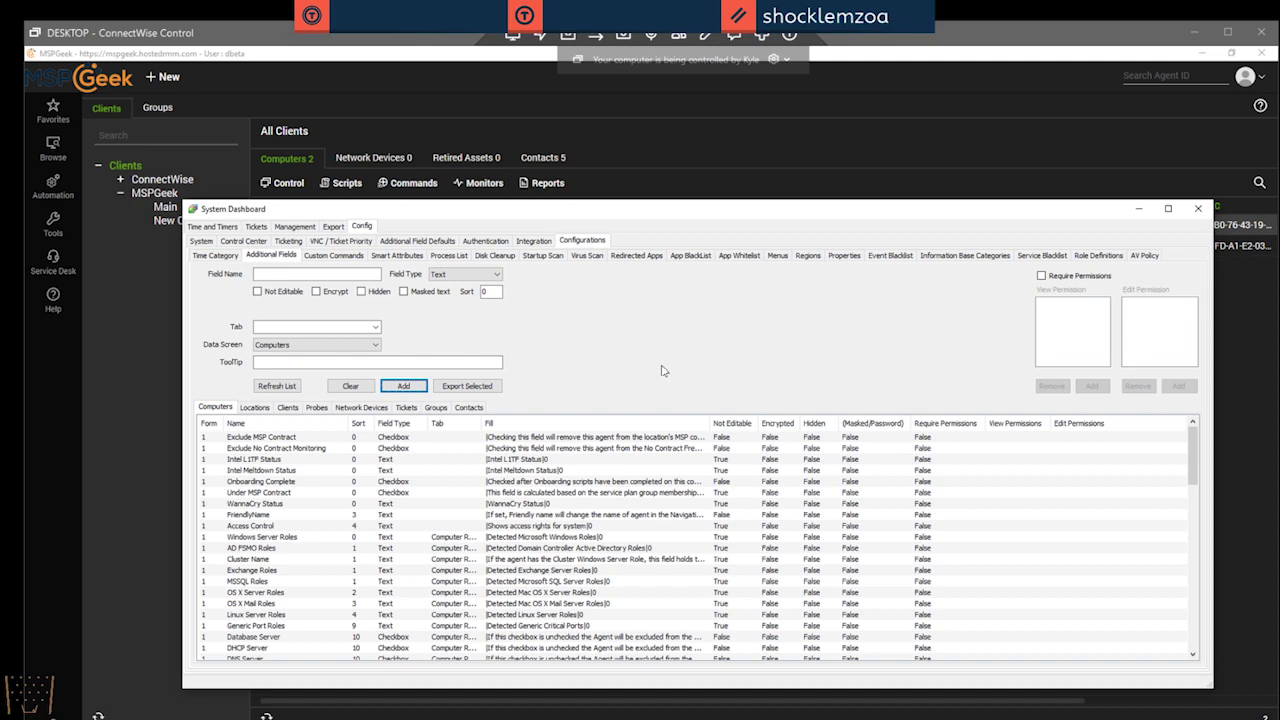
{"action": "left_click", "coordinate": [1199, 209]}
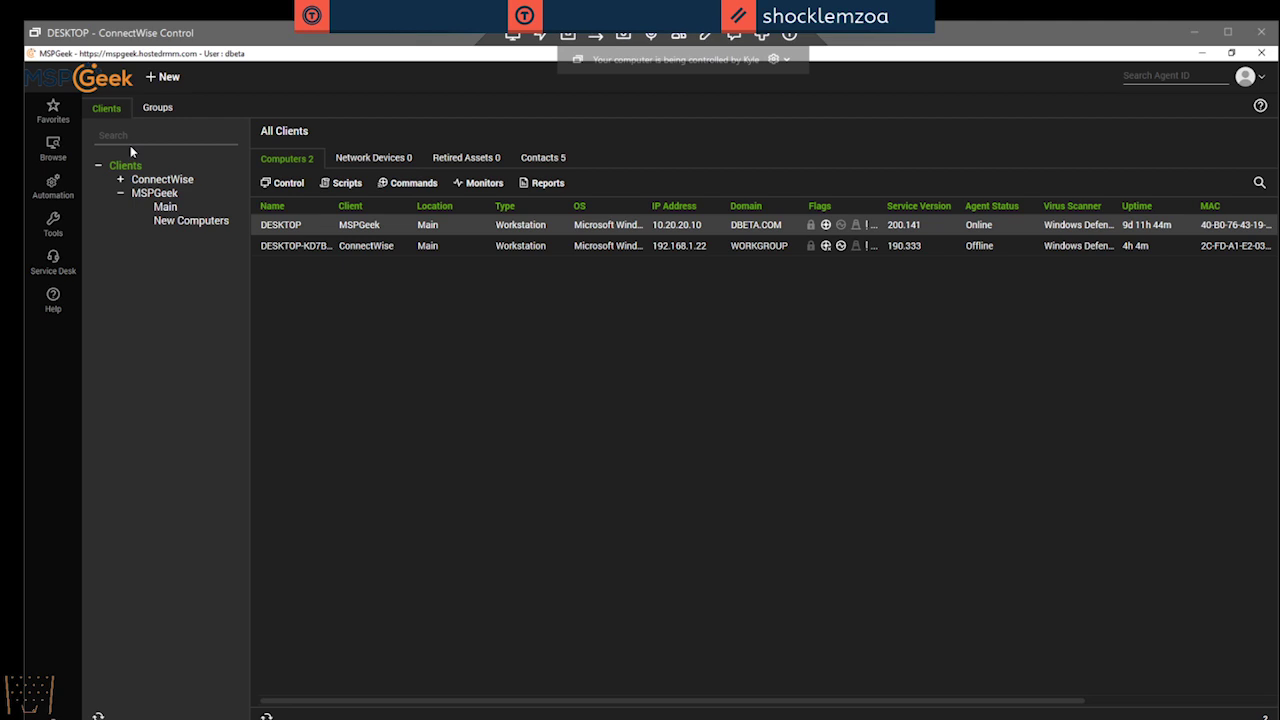
Tick MSP - Deploy Zoom in MSPGeek's MSP - Software Deploy info and save it
{"action": "double_click", "coordinate": [154, 196]}
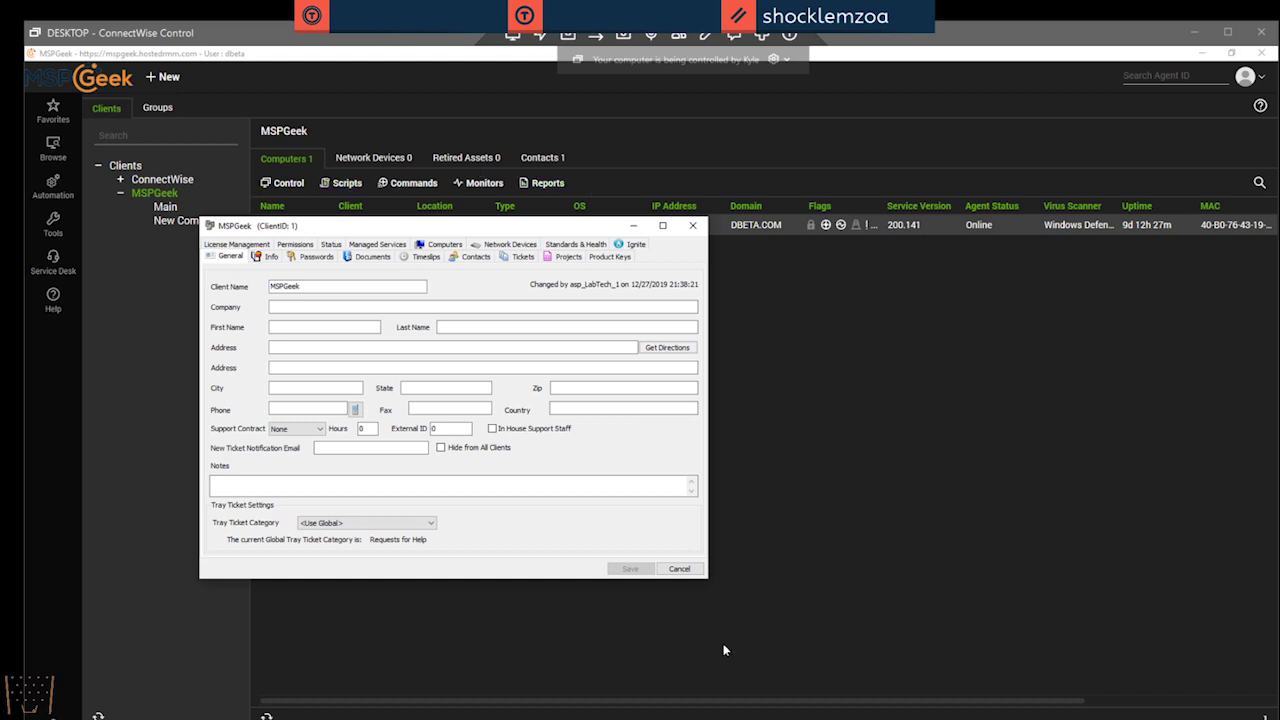
{"action": "left_click", "coordinate": [270, 256]}
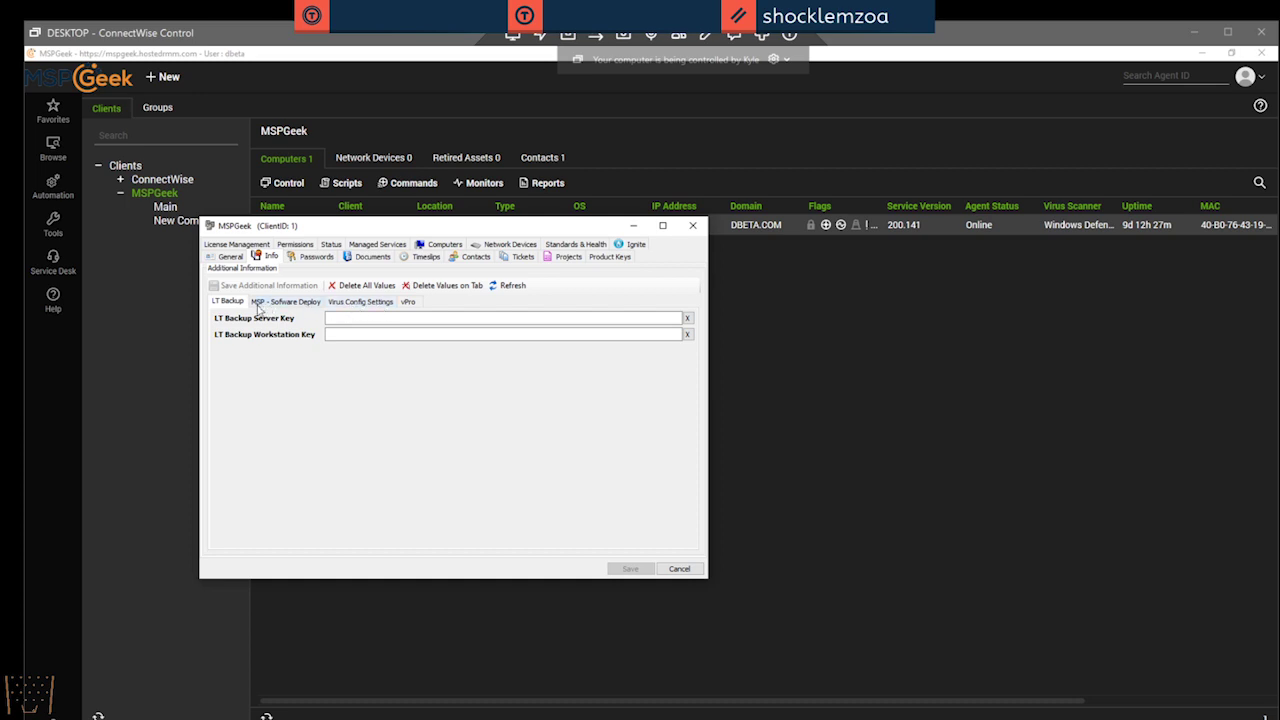
{"action": "left_click", "coordinate": [266, 303]}
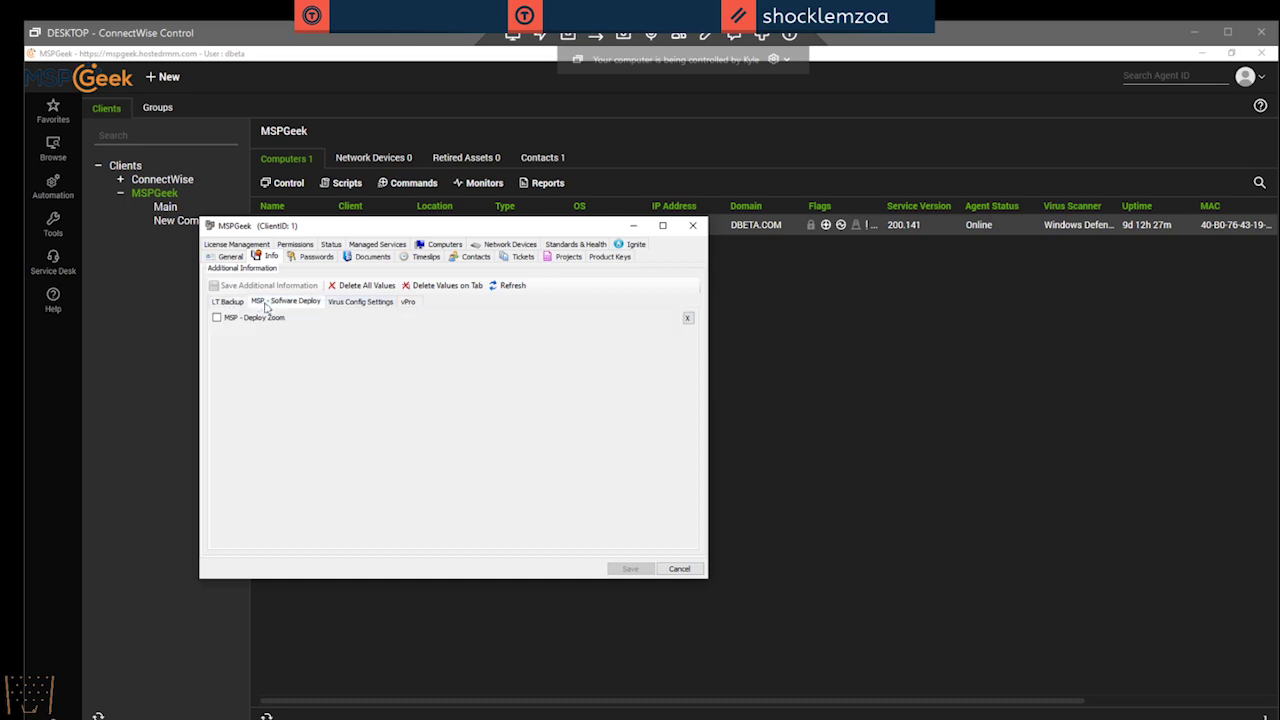
{"action": "left_click", "coordinate": [264, 322]}
{"action": "left_click", "coordinate": [235, 288]}
{"action": "left_click", "coordinate": [693, 228]}
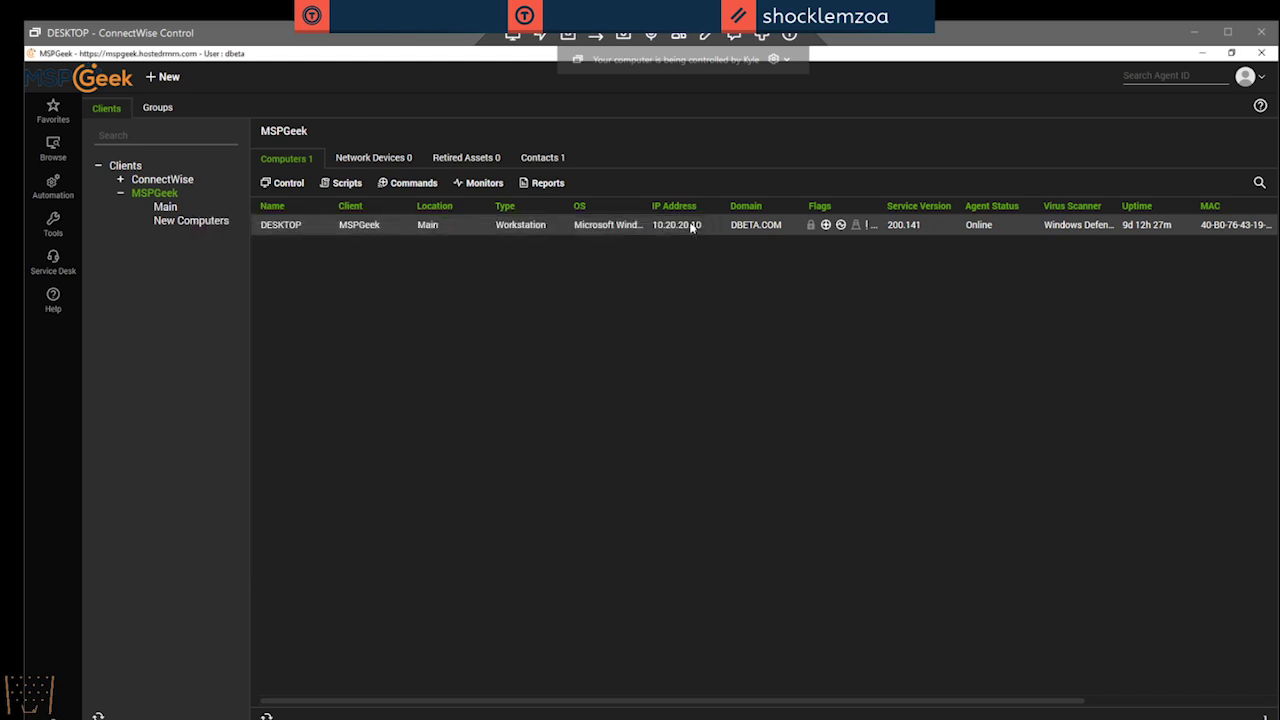
{"action": "left_click", "coordinate": [148, 107]}
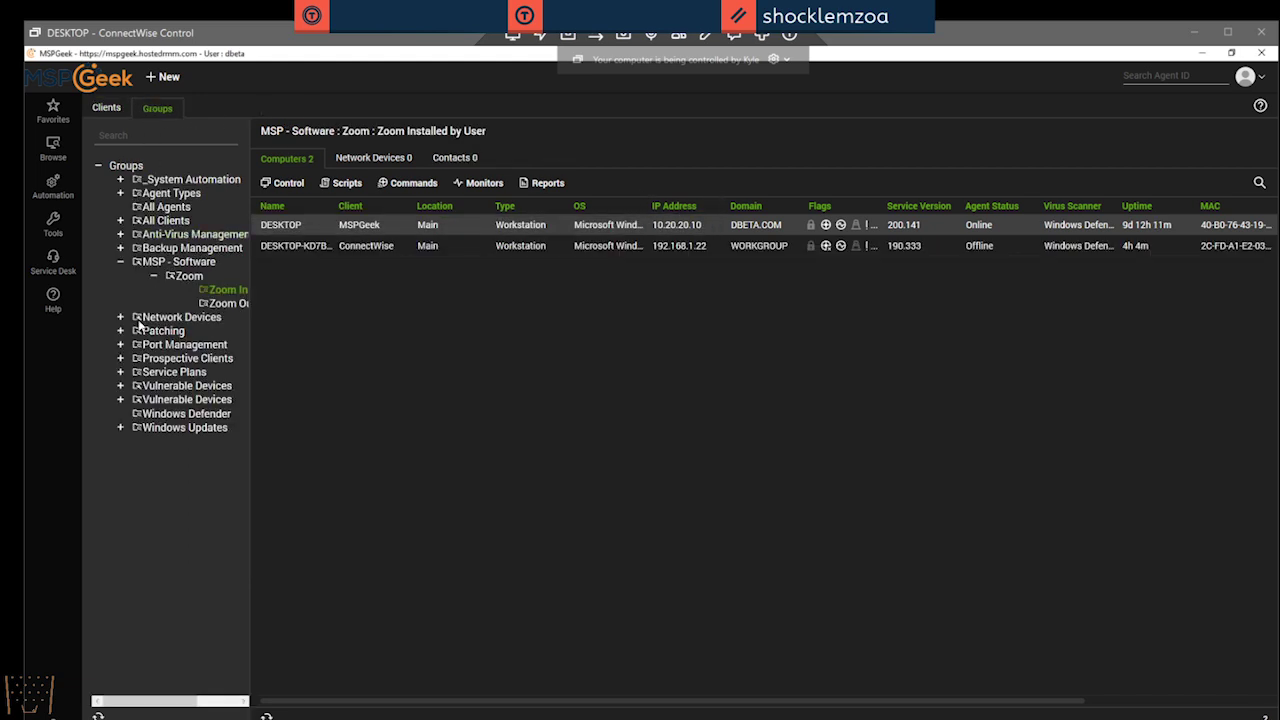
Go to Automation > Searches > View Searches to list the MSP - Software Zoom searches
{"action": "left_click", "coordinate": [50, 259]}
{"action": "left_click", "coordinate": [67, 183]}
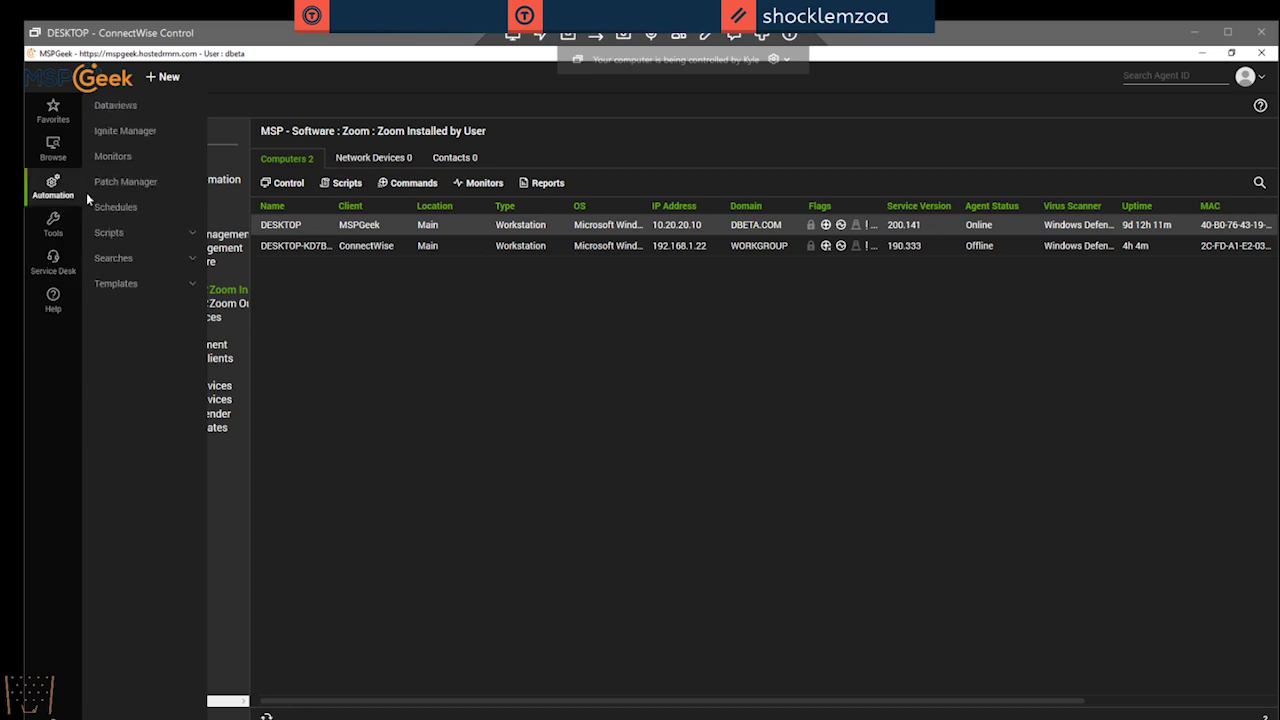
{"action": "left_click", "coordinate": [124, 259]}
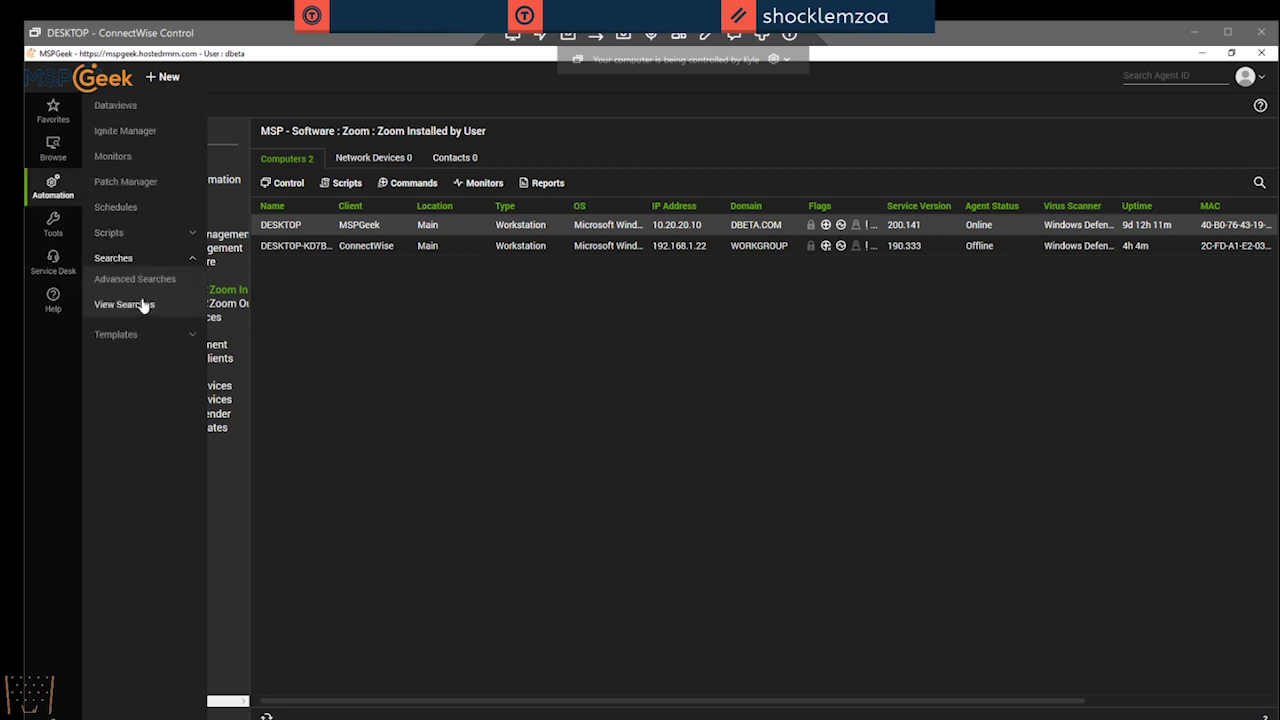
{"action": "left_click", "coordinate": [240, 259]}
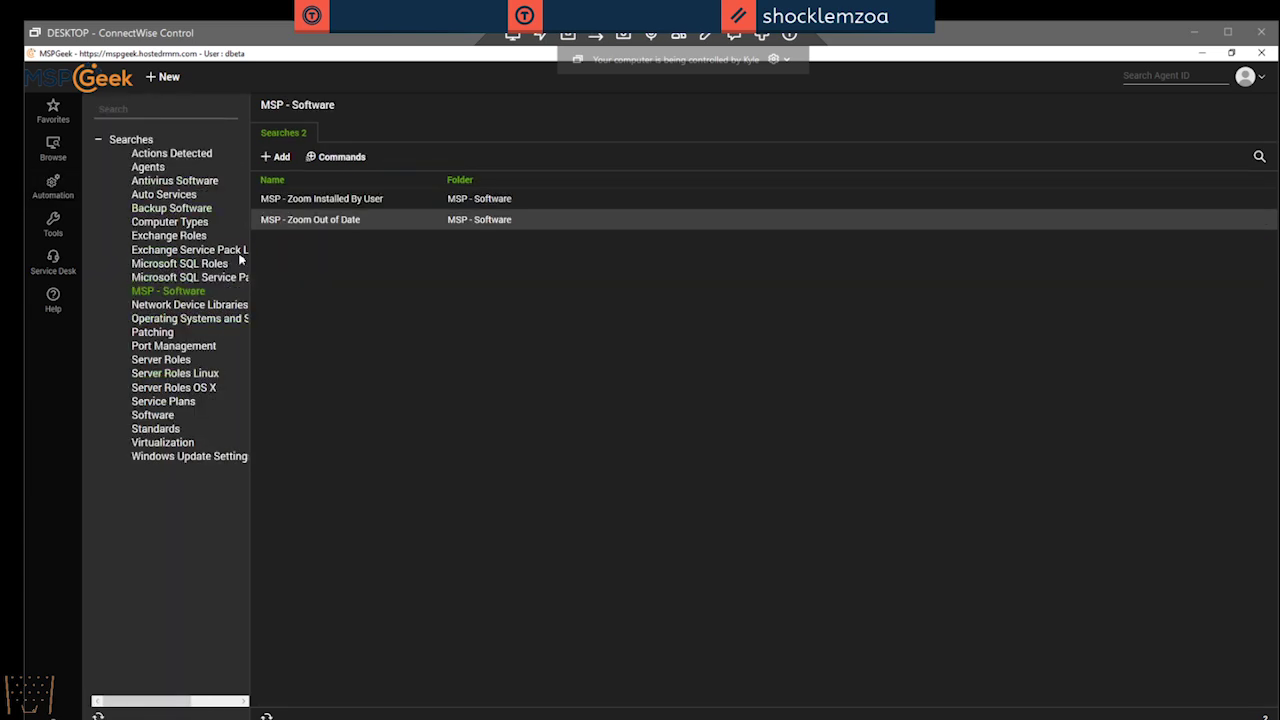
Add a new computer search and rename it from NewSearch to 'Zoom Missing'
{"action": "left_click", "coordinate": [278, 160]}
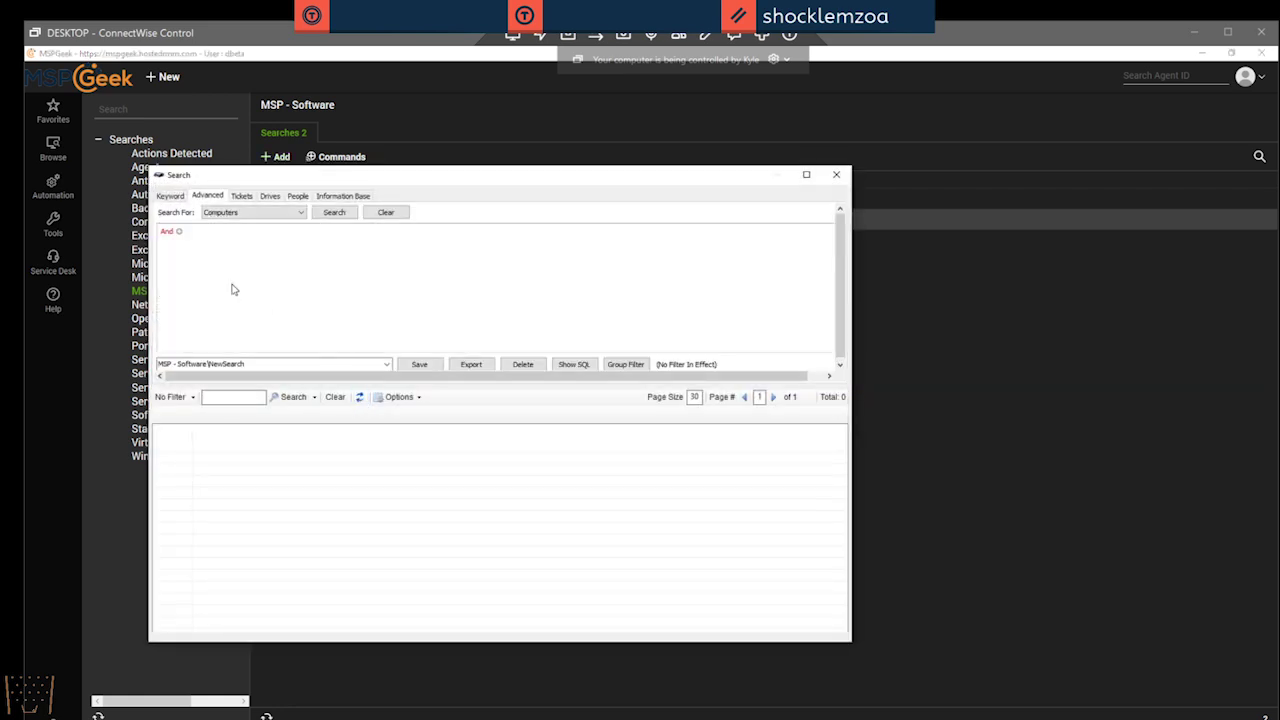
{"action": "left_click_drag", "start_coordinate": [237, 178], "coordinate": [556, 195]}
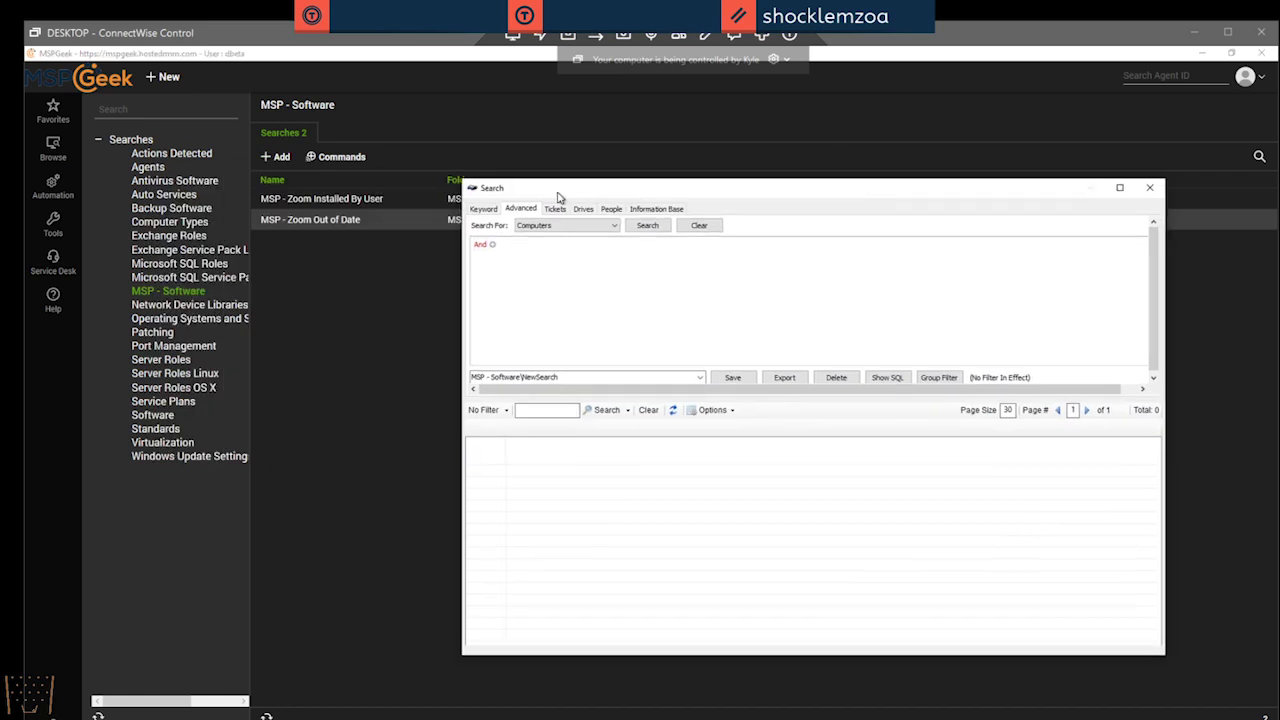
{"action": "left_click", "coordinate": [522, 379]}
{"action": "left_click", "coordinate": [566, 378]}
{"action": "left_click_drag", "start_coordinate": [566, 378], "coordinate": [521, 377]}
{"action": "key", "text": "BackSpace"}
{"action": "type", "text": "Zoom Missingh"}
Add a Collection Matches Applications group checking Computer > Applications > Name
{"action": "left_click", "coordinate": [496, 247]}
{"action": "mouse_move", "coordinate": [524, 257]}
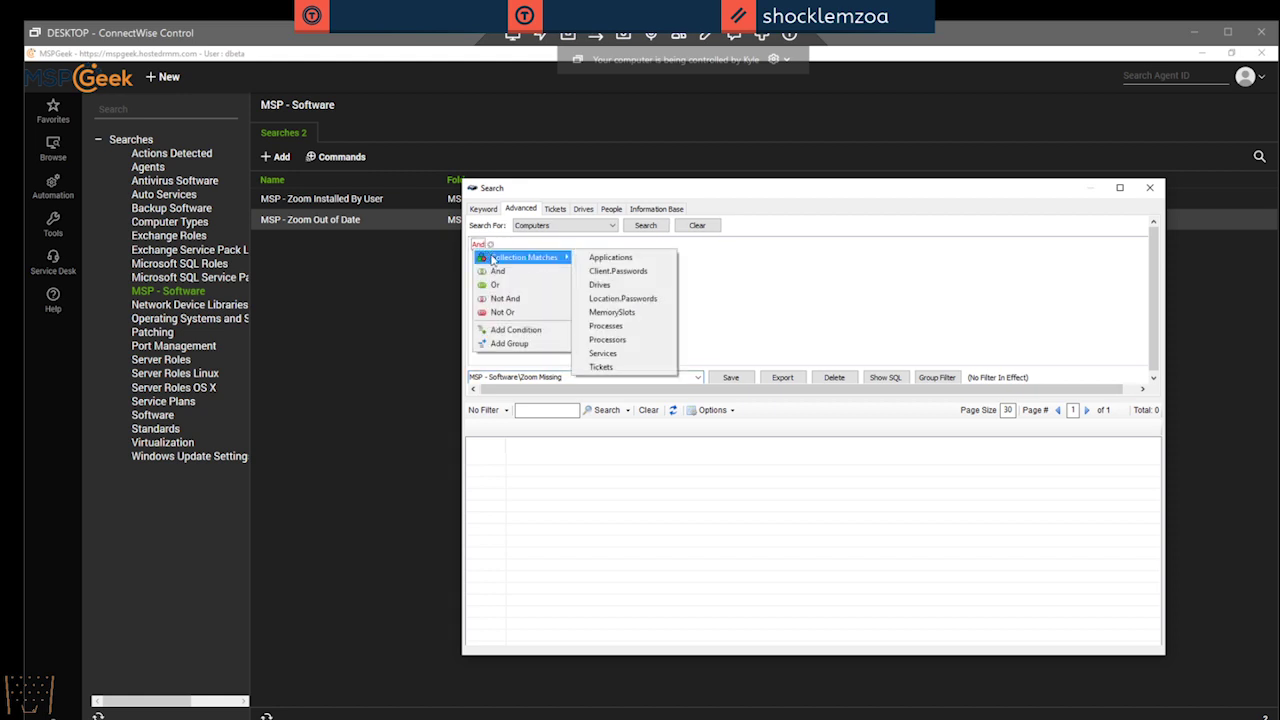
{"action": "left_click", "coordinate": [609, 258]}
{"action": "left_click", "coordinate": [536, 262]}
{"action": "mouse_move", "coordinate": [525, 271]}
{"action": "mouse_move", "coordinate": [605, 272]}
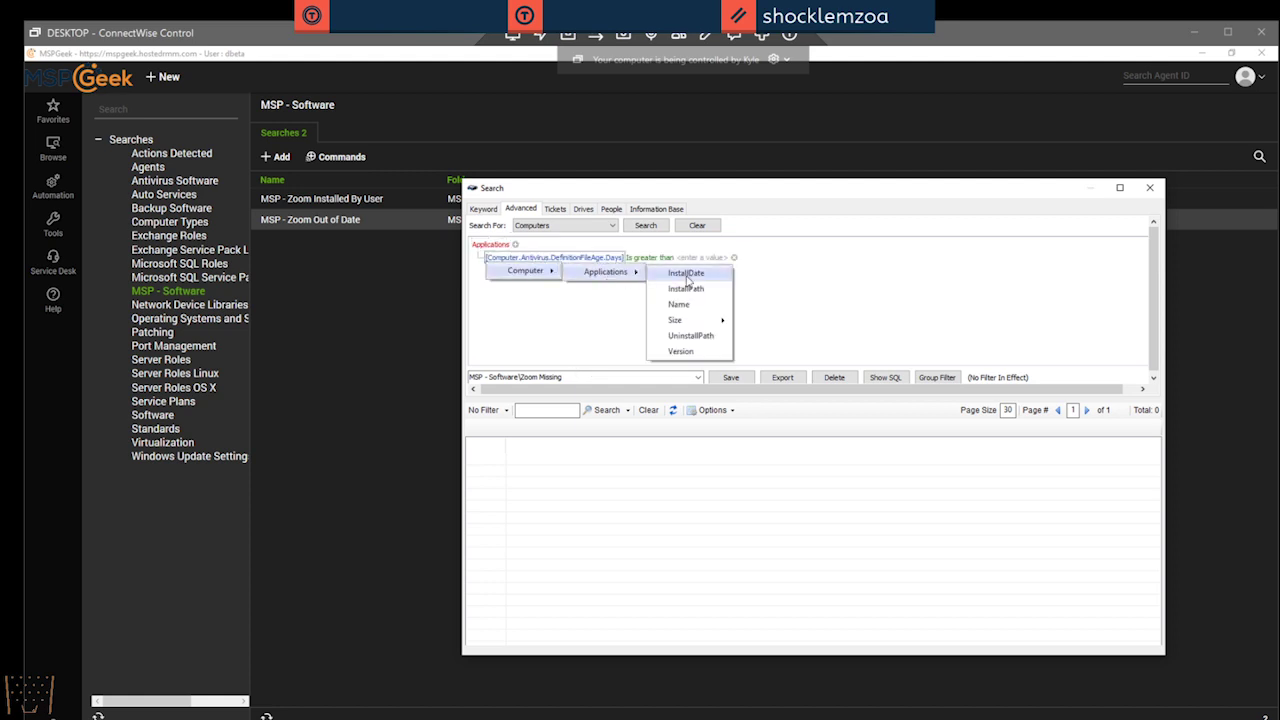
{"action": "left_click", "coordinate": [683, 304]}
Set the condition to Does not equal 'Zoom' and run the search, returning two computers
{"action": "left_click", "coordinate": [593, 258]}
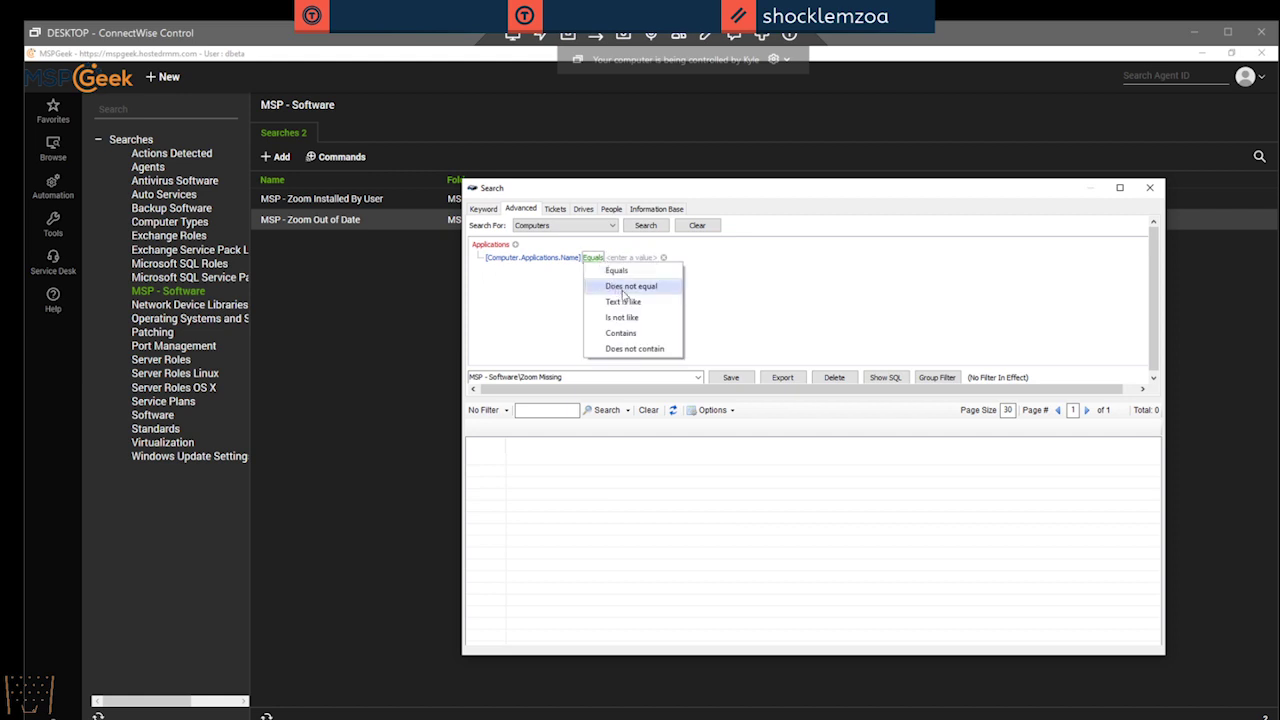
{"action": "left_click", "coordinate": [625, 286]}
{"action": "left_click", "coordinate": [648, 257]}
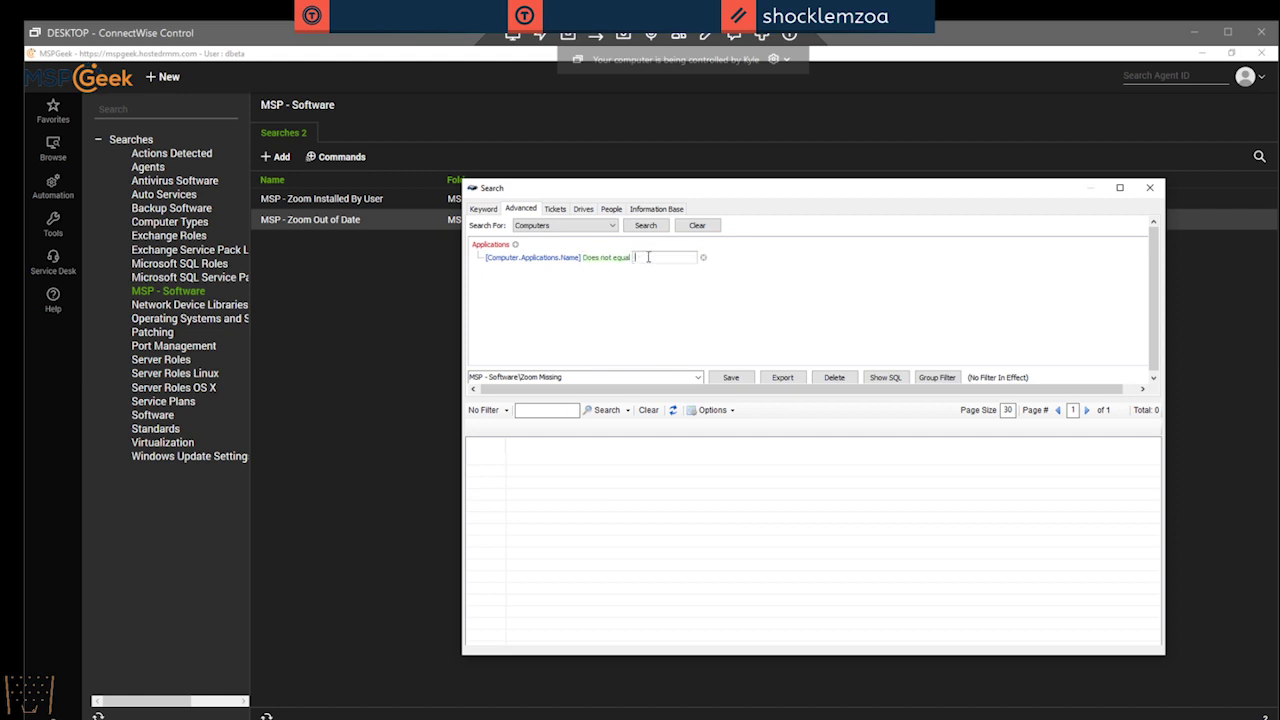
{"action": "type", "text": "Zoom"}
{"action": "left_click", "coordinate": [645, 300]}
{"action": "left_click", "coordinate": [645, 226]}
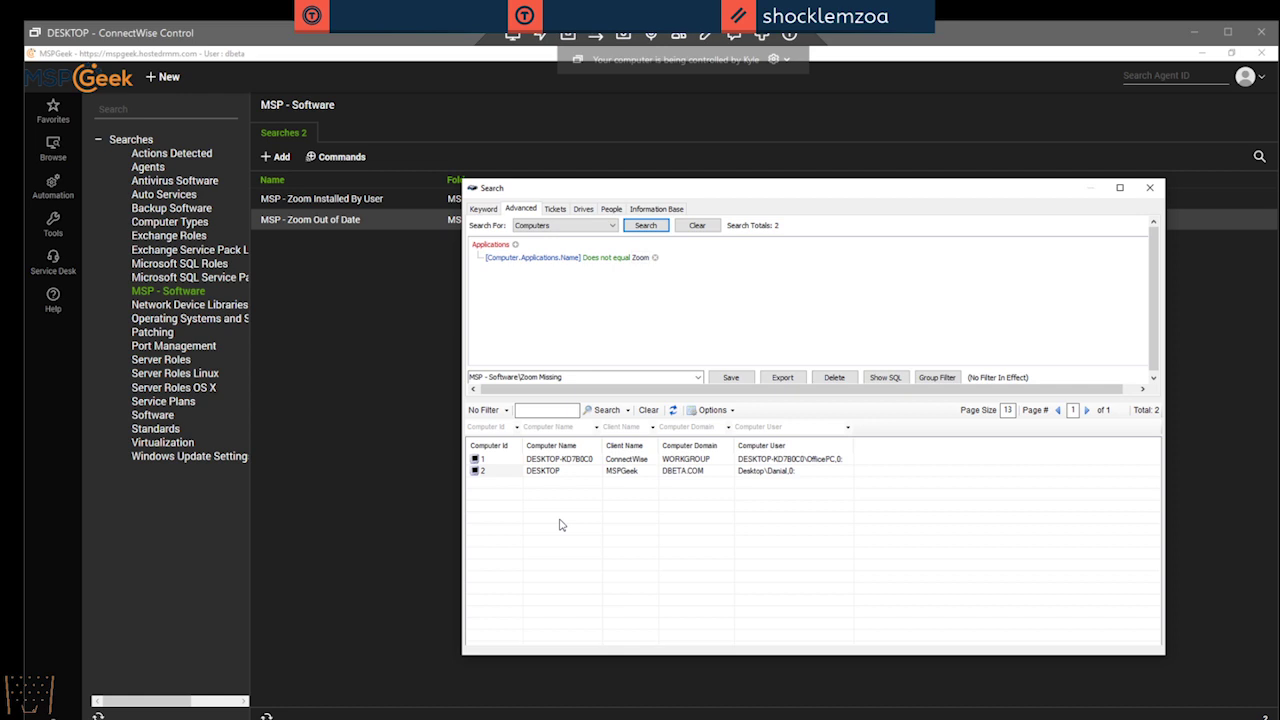
{"action": "left_click", "coordinate": [580, 431]}
{"action": "key", "text": "alt+Tab"}
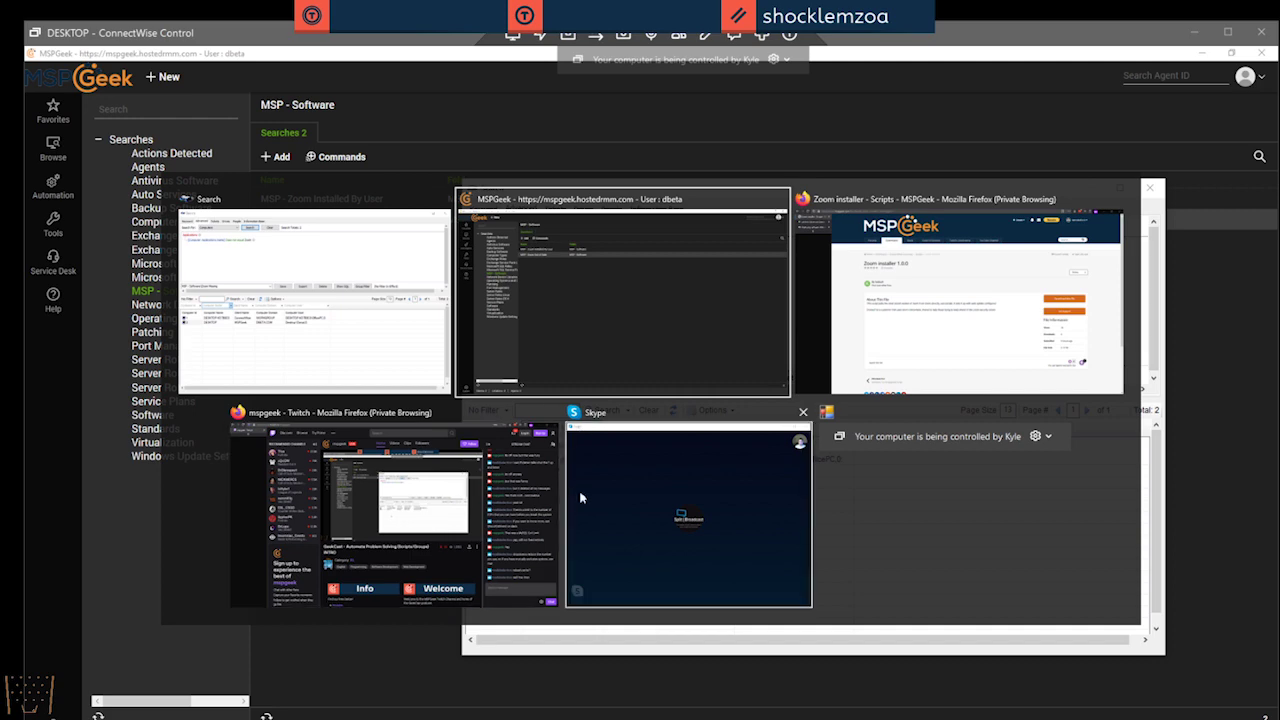
Skim the Zoom installer and Deploying Software With Connectwise Automate! articles in Firefox
{"action": "left_click", "coordinate": [879, 267]}
{"action": "left_click", "coordinate": [40, 114]}
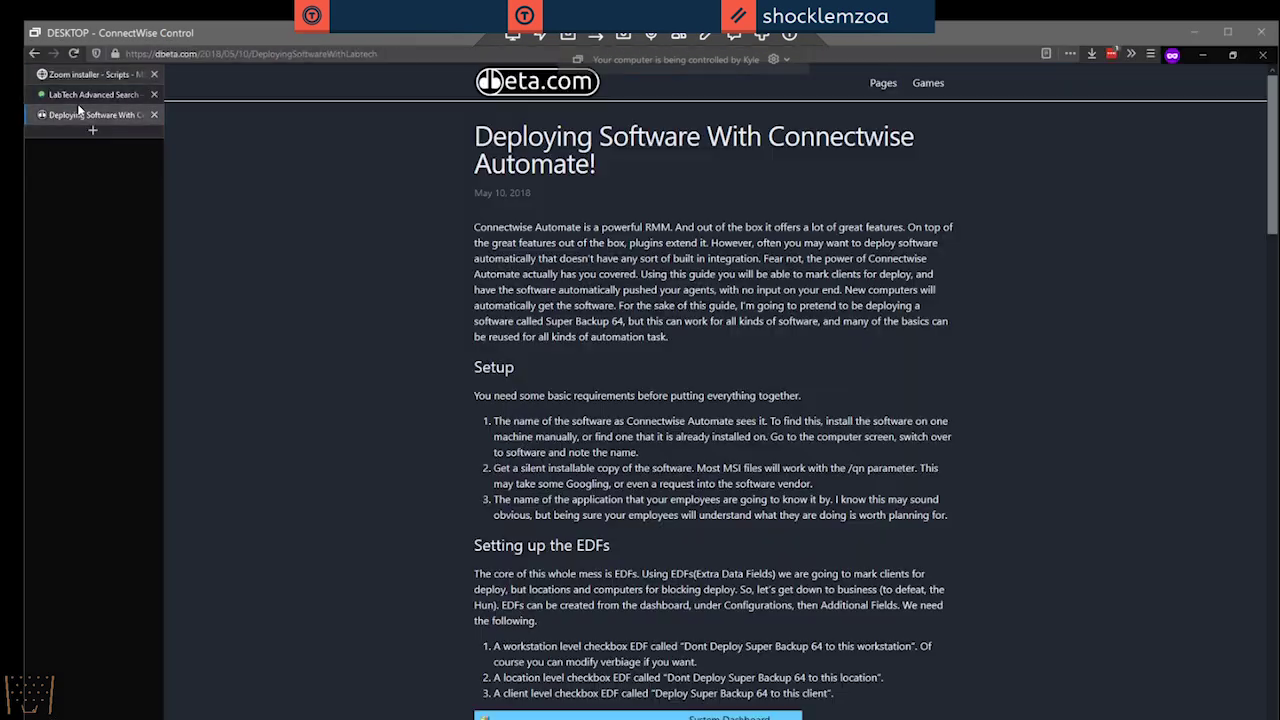
{"action": "left_click", "coordinate": [79, 98]}
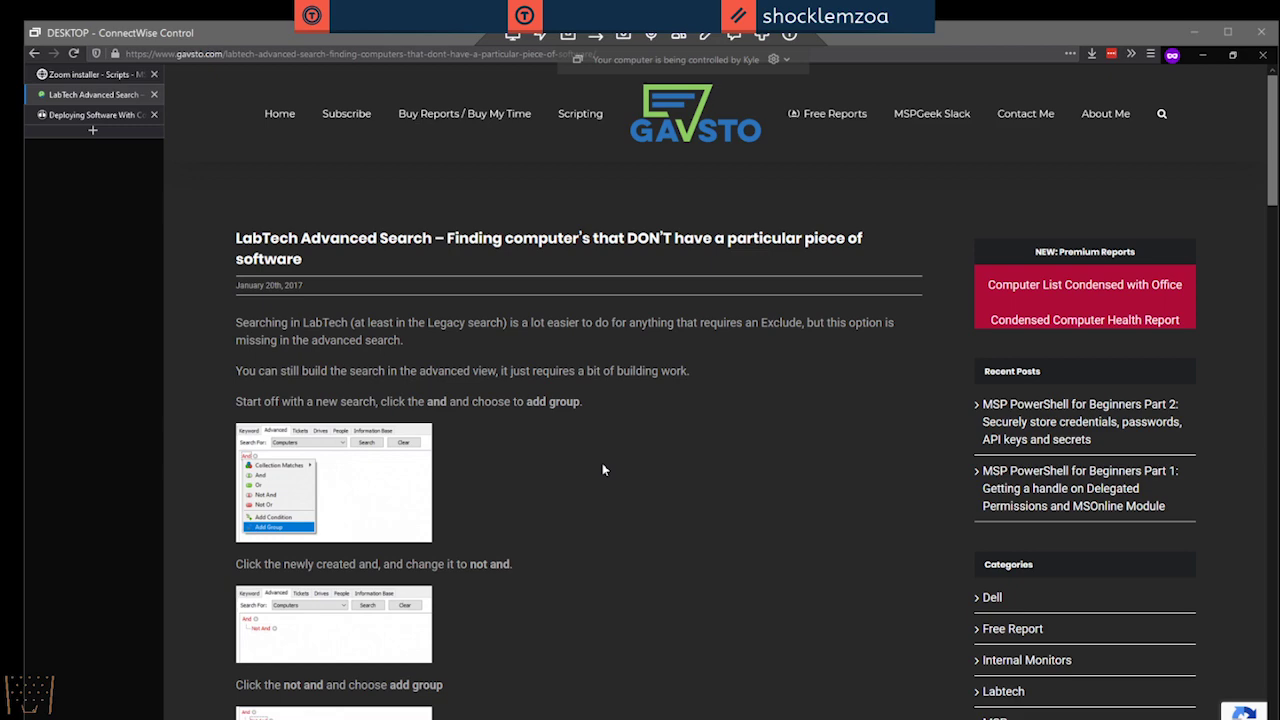
{"action": "scroll", "coordinate": [600, 467], "scroll_direction": "down", "scroll_amount": 3}
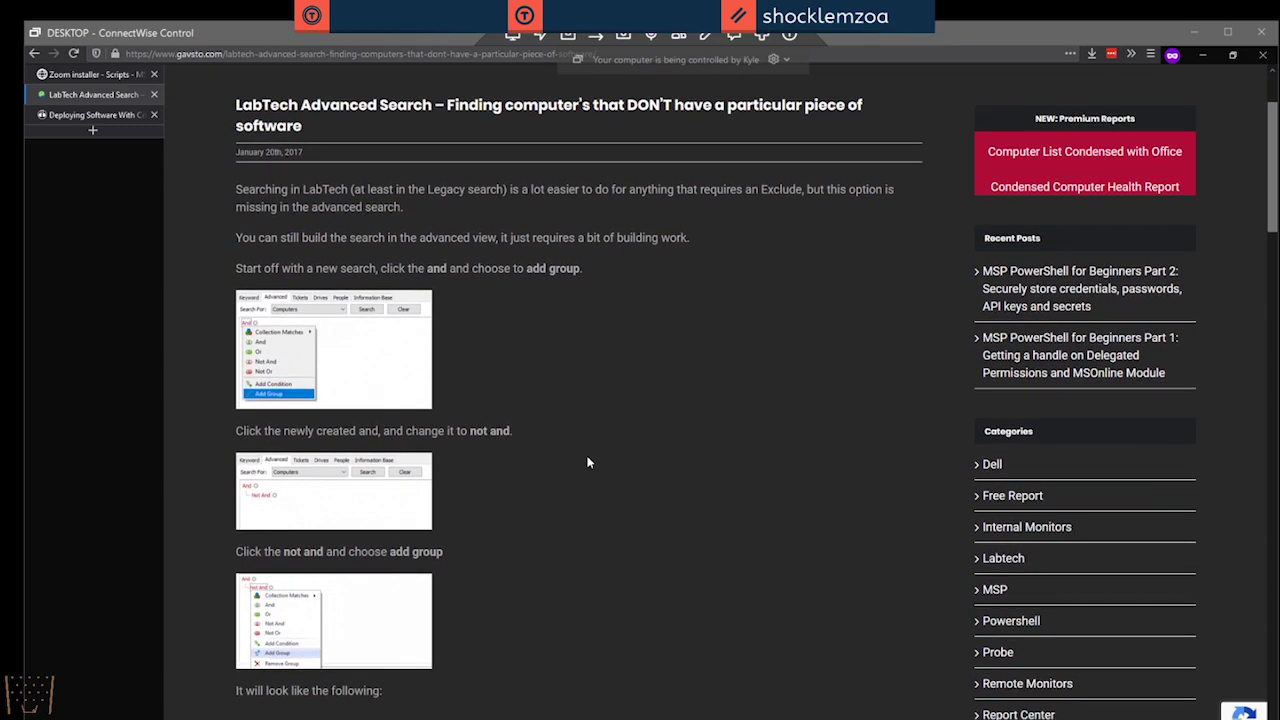
{"action": "scroll", "coordinate": [586, 458], "scroll_direction": "up", "scroll_amount": 3}
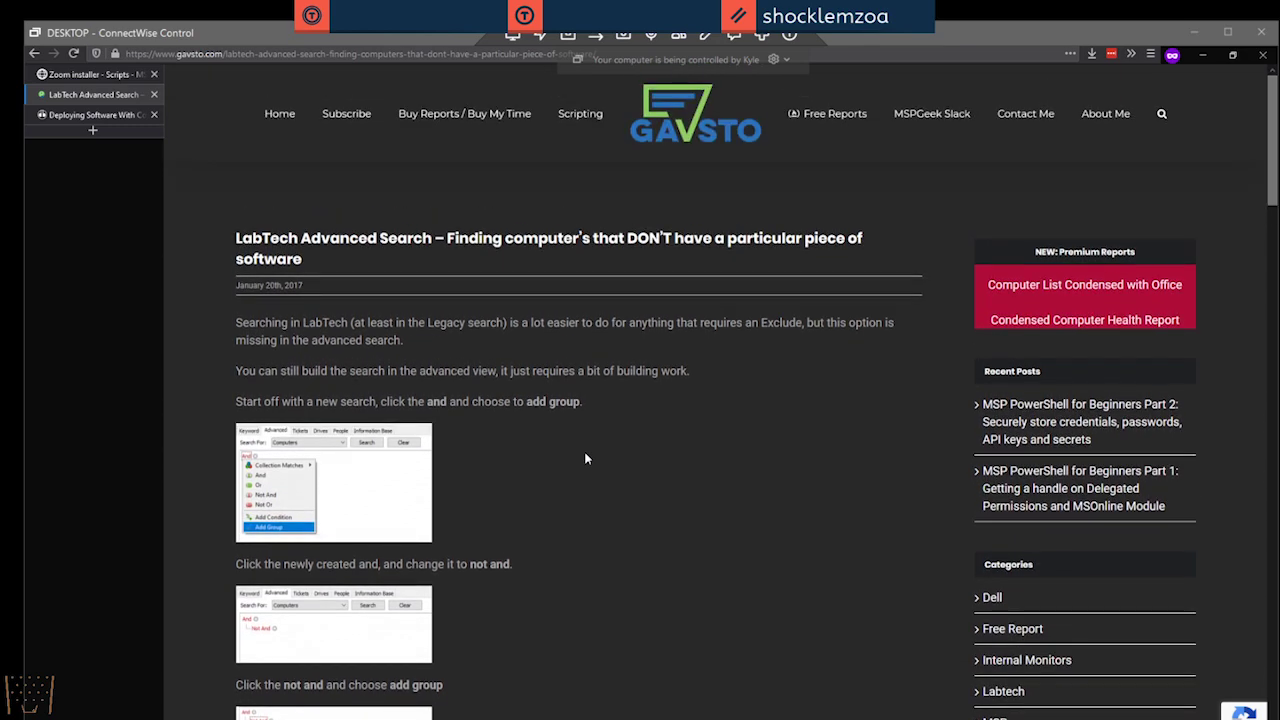
{"action": "left_click", "coordinate": [92, 114]}
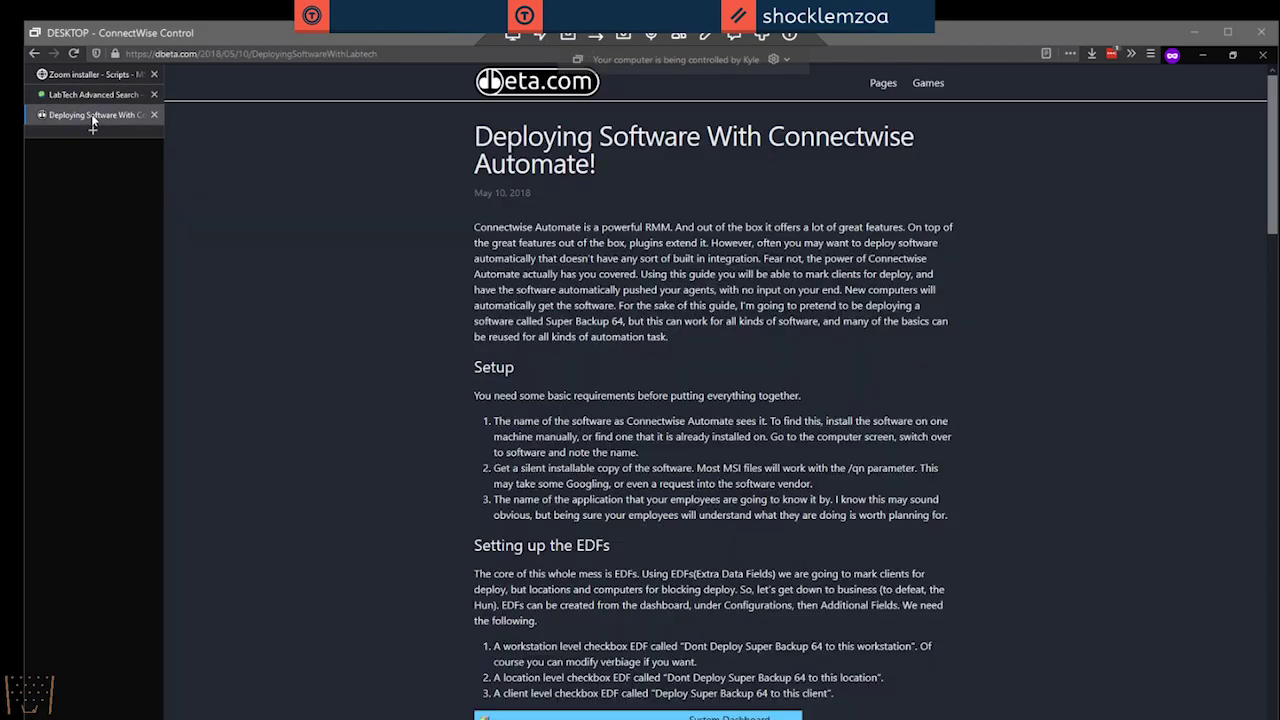
{"action": "scroll", "coordinate": [520, 242], "scroll_direction": "down", "scroll_amount": 12}
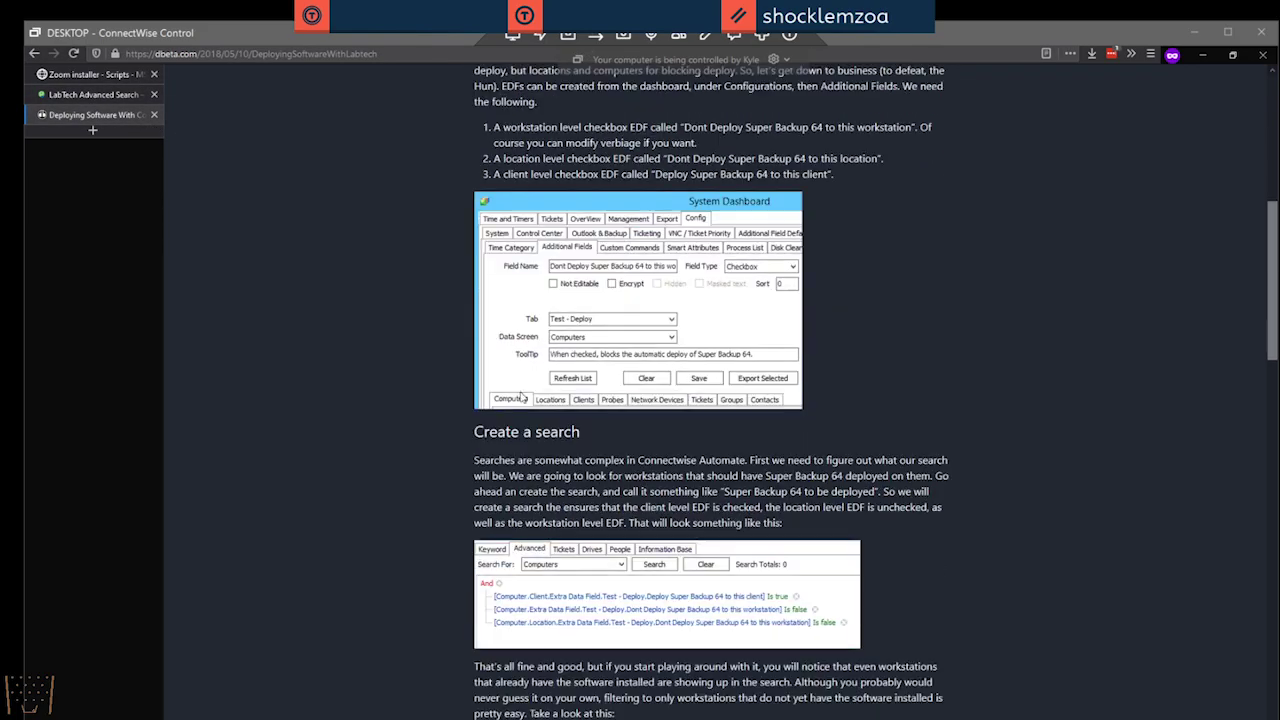
{"action": "scroll", "coordinate": [710, 400], "scroll_direction": "down", "scroll_amount": 4}
{"action": "scroll", "coordinate": [710, 400], "scroll_direction": "up", "scroll_amount": 12}
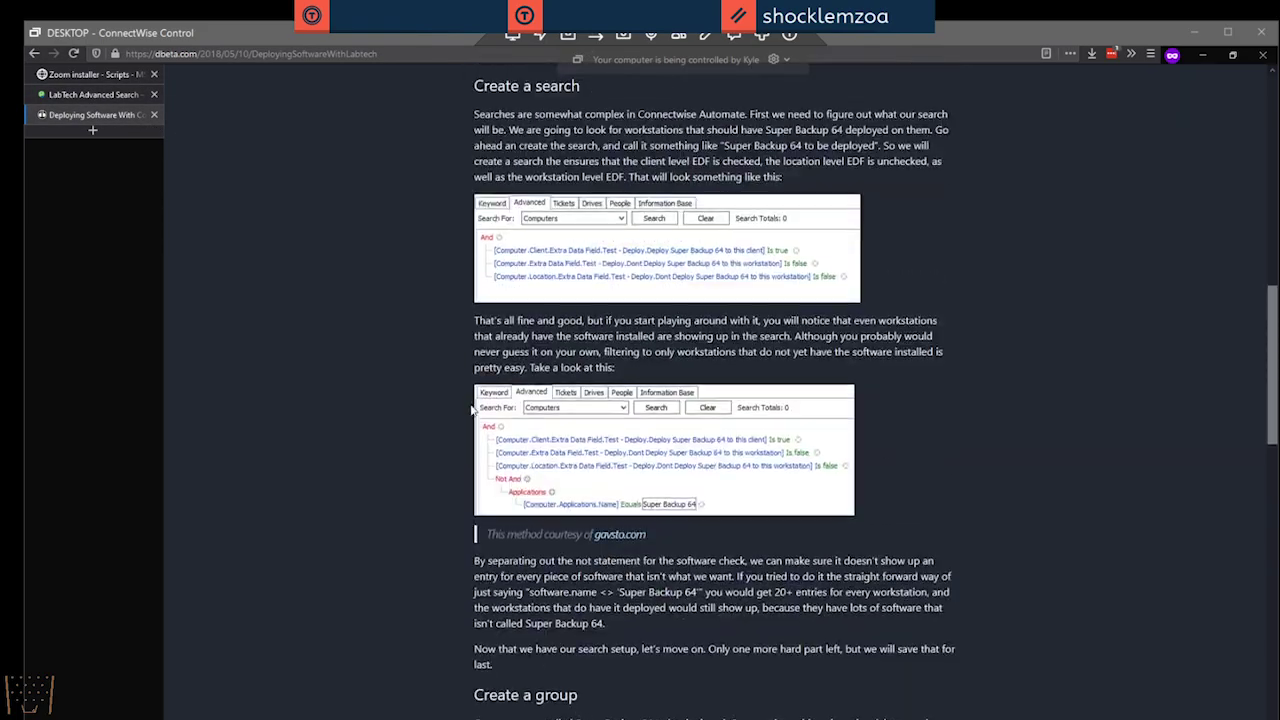
Scroll the LabTech Advanced Search article down to its Collection Matches > Applications steps
{"action": "left_click", "coordinate": [80, 93]}
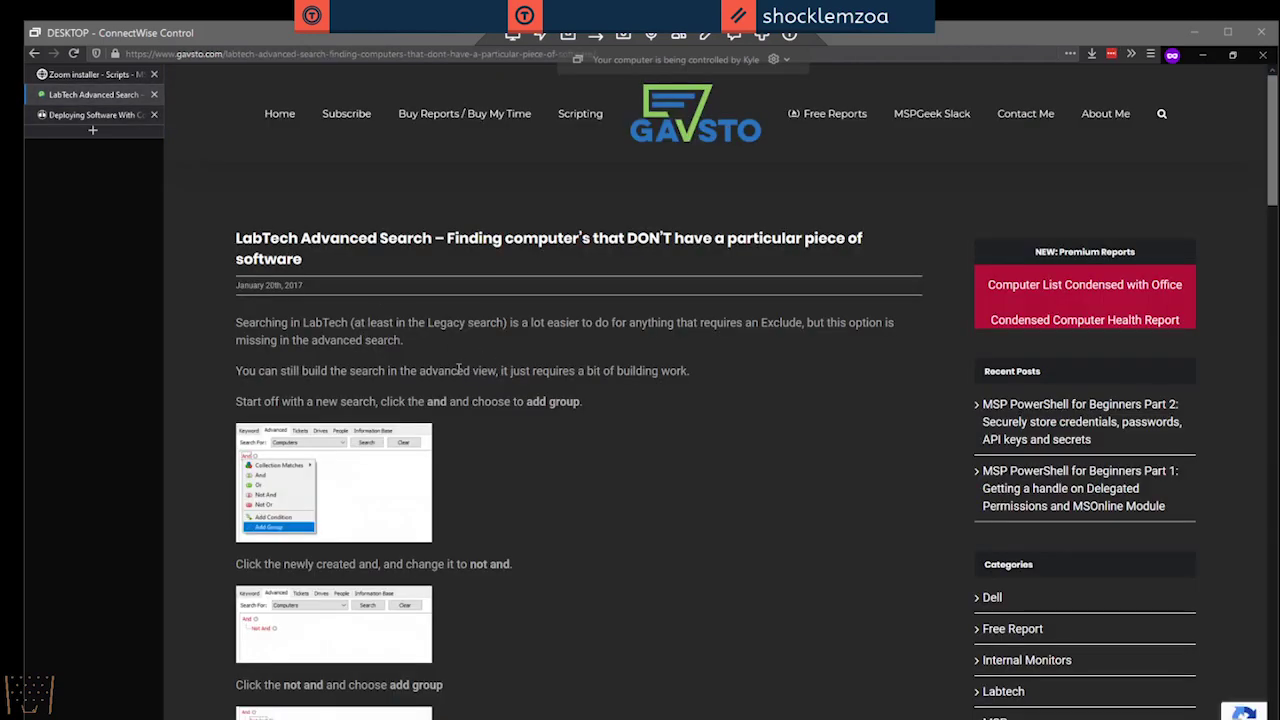
{"action": "scroll", "coordinate": [458, 370], "scroll_direction": "down", "scroll_amount": 2}
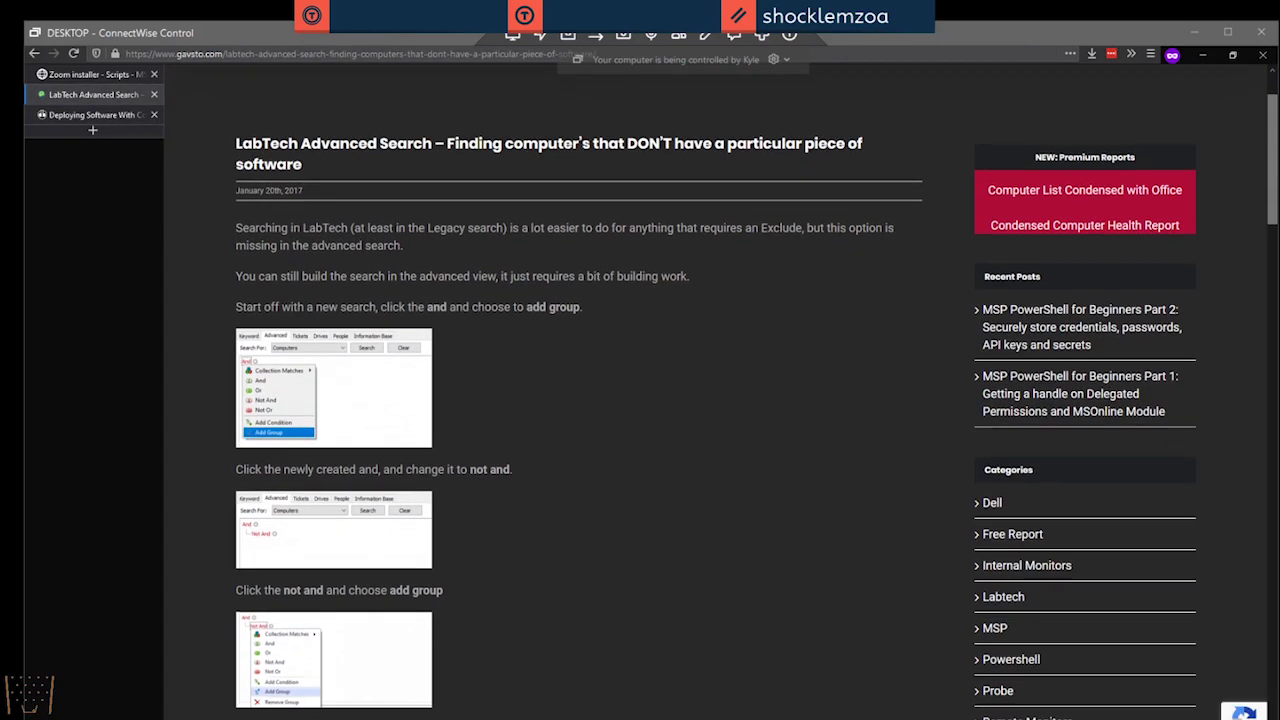
{"action": "scroll", "coordinate": [487, 454], "scroll_direction": "down", "scroll_amount": 1}
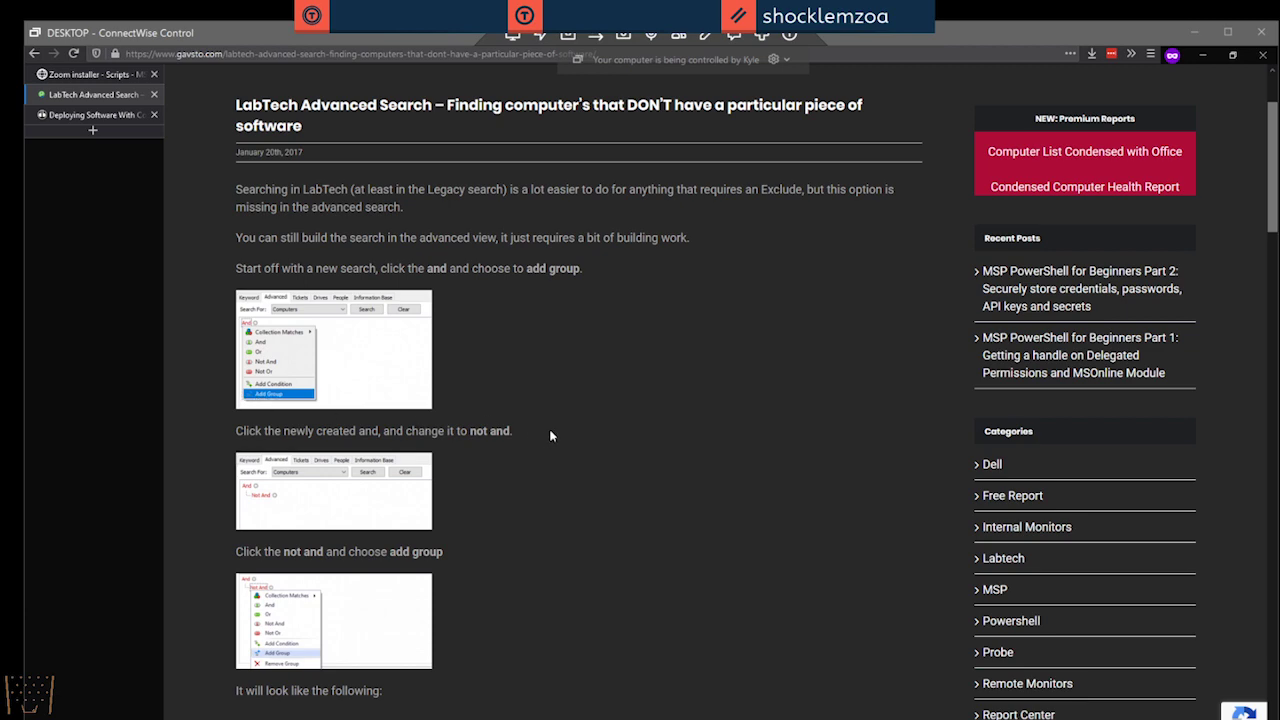
{"action": "scroll", "coordinate": [541, 434], "scroll_direction": "down", "scroll_amount": 2}
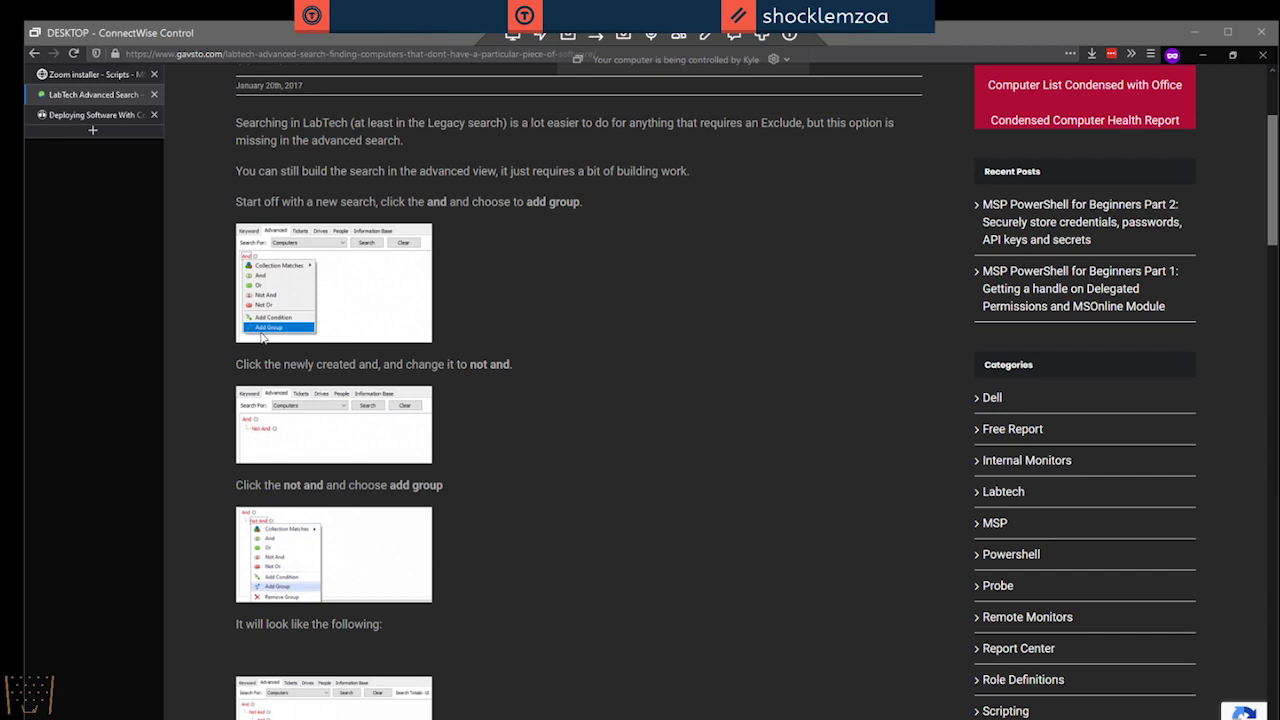
{"action": "scroll", "coordinate": [352, 346], "scroll_direction": "down", "scroll_amount": 1}
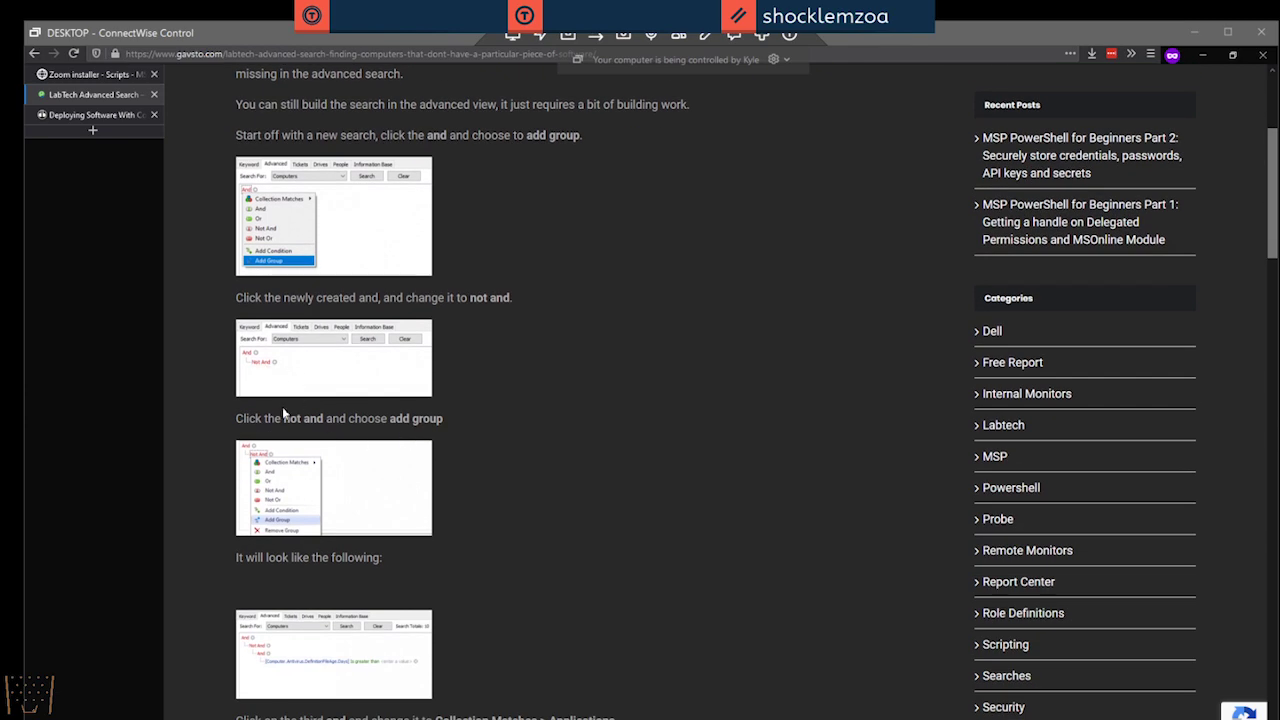
{"action": "scroll", "coordinate": [286, 414], "scroll_direction": "down", "scroll_amount": 2}
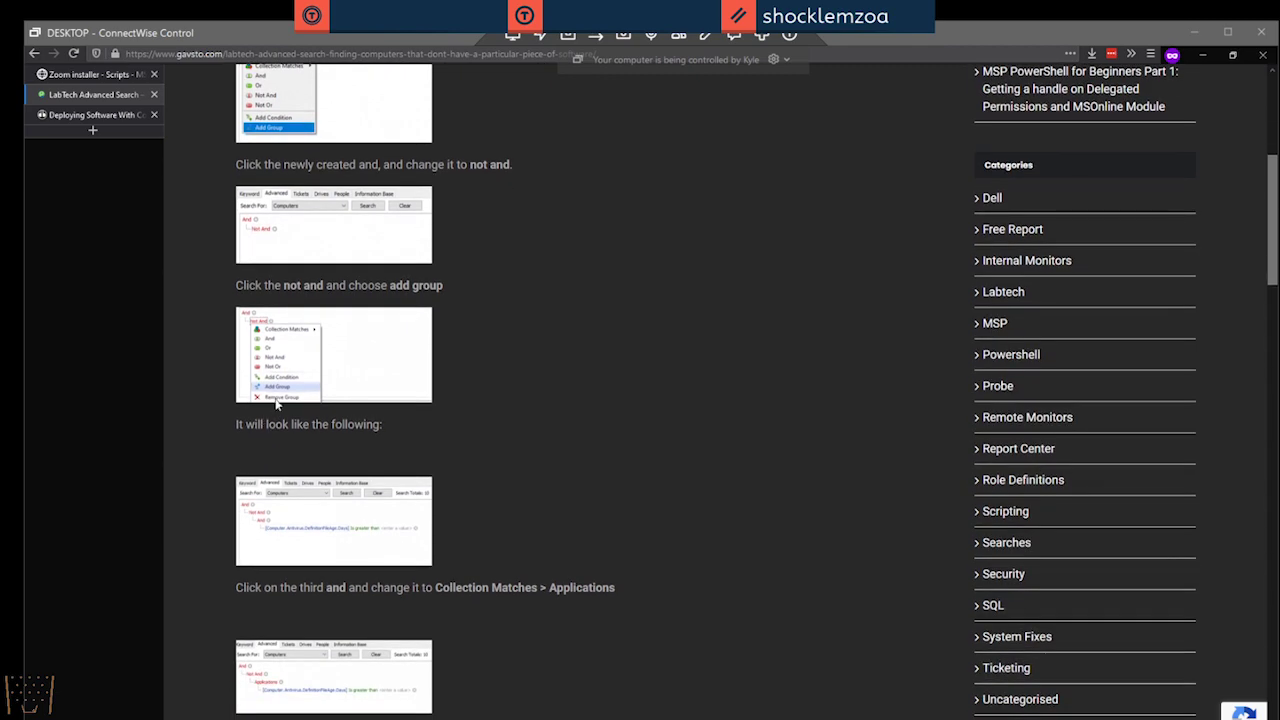
{"action": "scroll", "coordinate": [266, 420], "scroll_direction": "down", "scroll_amount": 1}
{"action": "scroll", "coordinate": [370, 502], "scroll_direction": "down", "scroll_amount": 3}
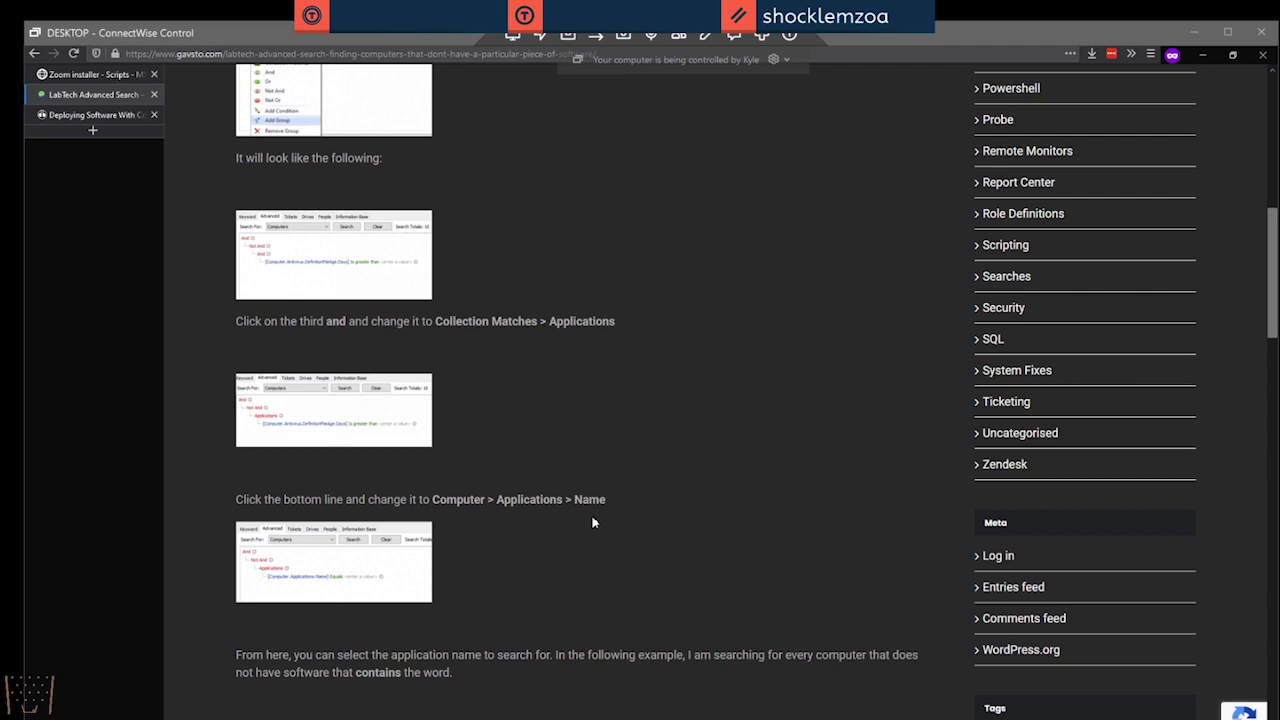
{"action": "scroll", "coordinate": [591, 522], "scroll_direction": "up", "scroll_amount": 1}
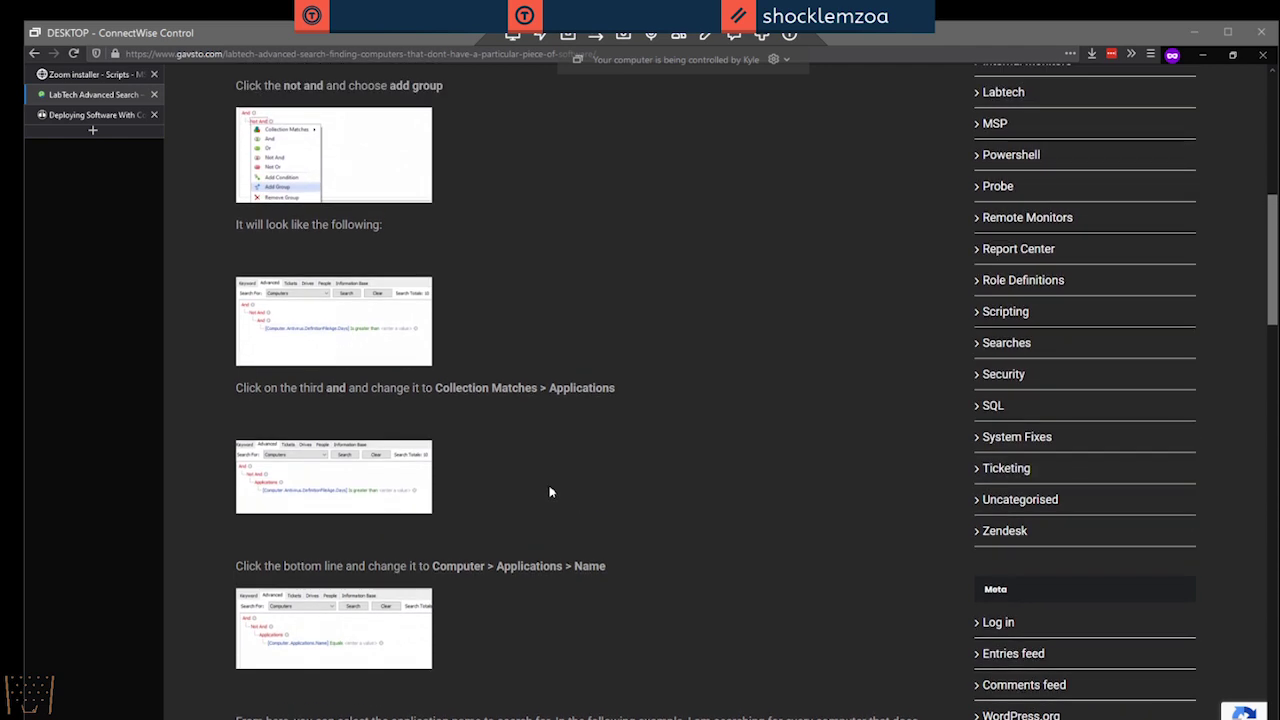
{"action": "key", "text": "alt+Tab"}
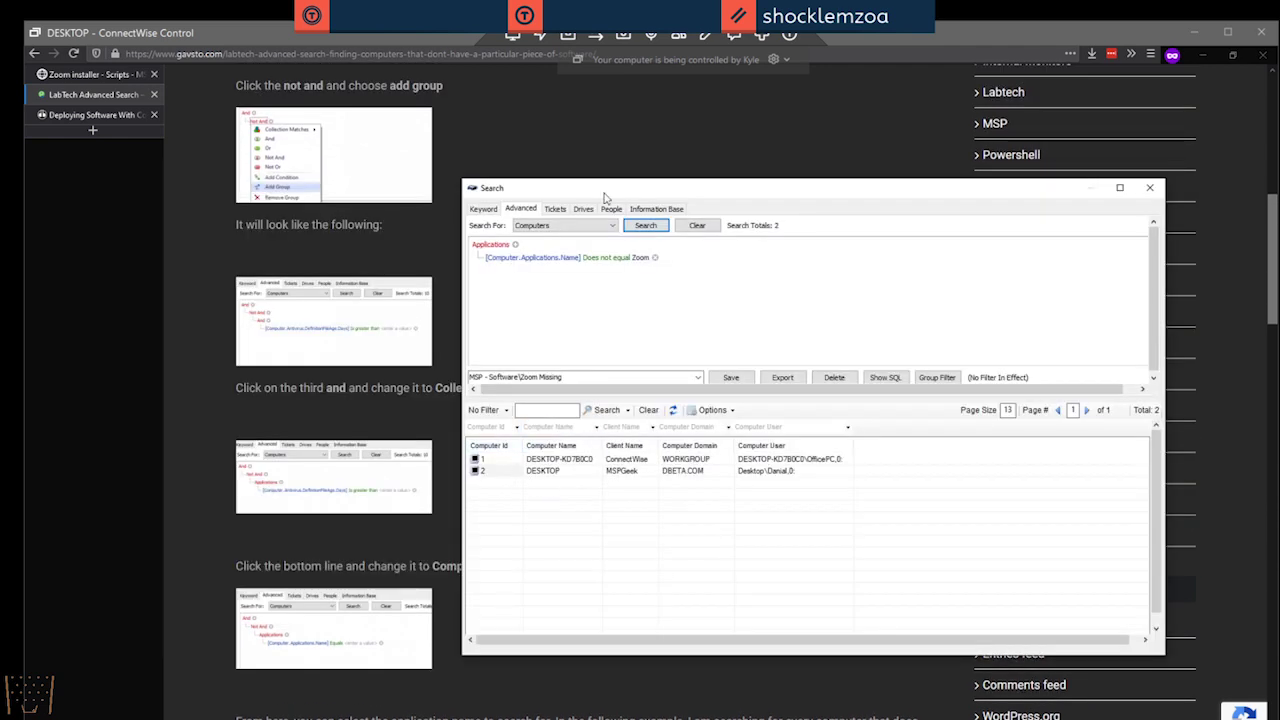
Remove the Name does not equal Zoom and default antivirus conditions from the search
{"action": "left_click_drag", "start_coordinate": [606, 196], "coordinate": [620, 160]}
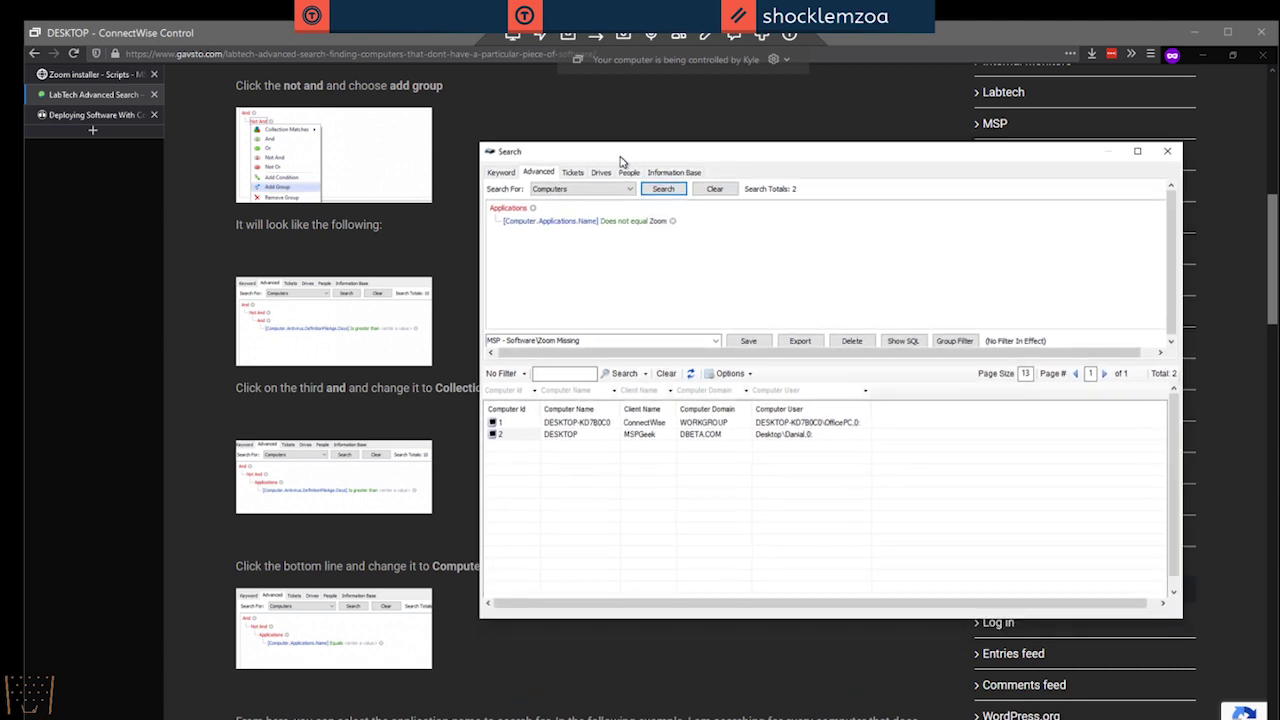
{"action": "left_click", "coordinate": [533, 209]}
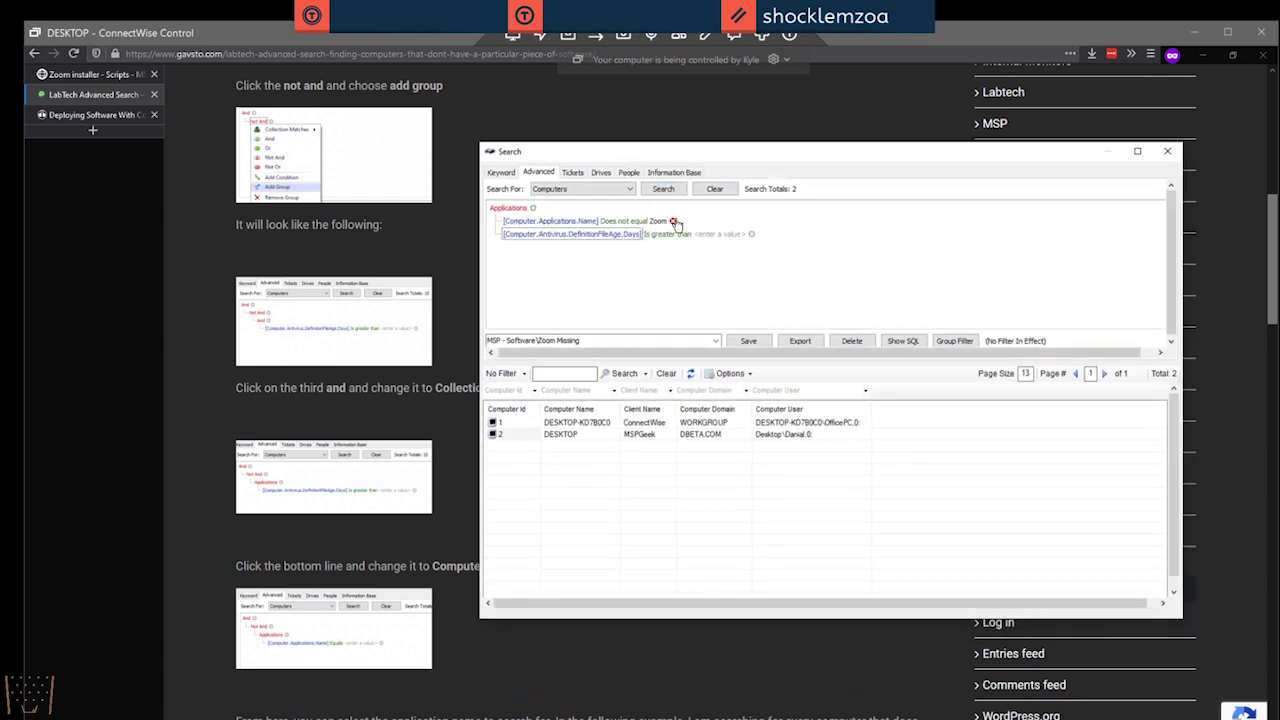
{"action": "left_click", "coordinate": [503, 208]}
{"action": "left_click", "coordinate": [512, 236]}
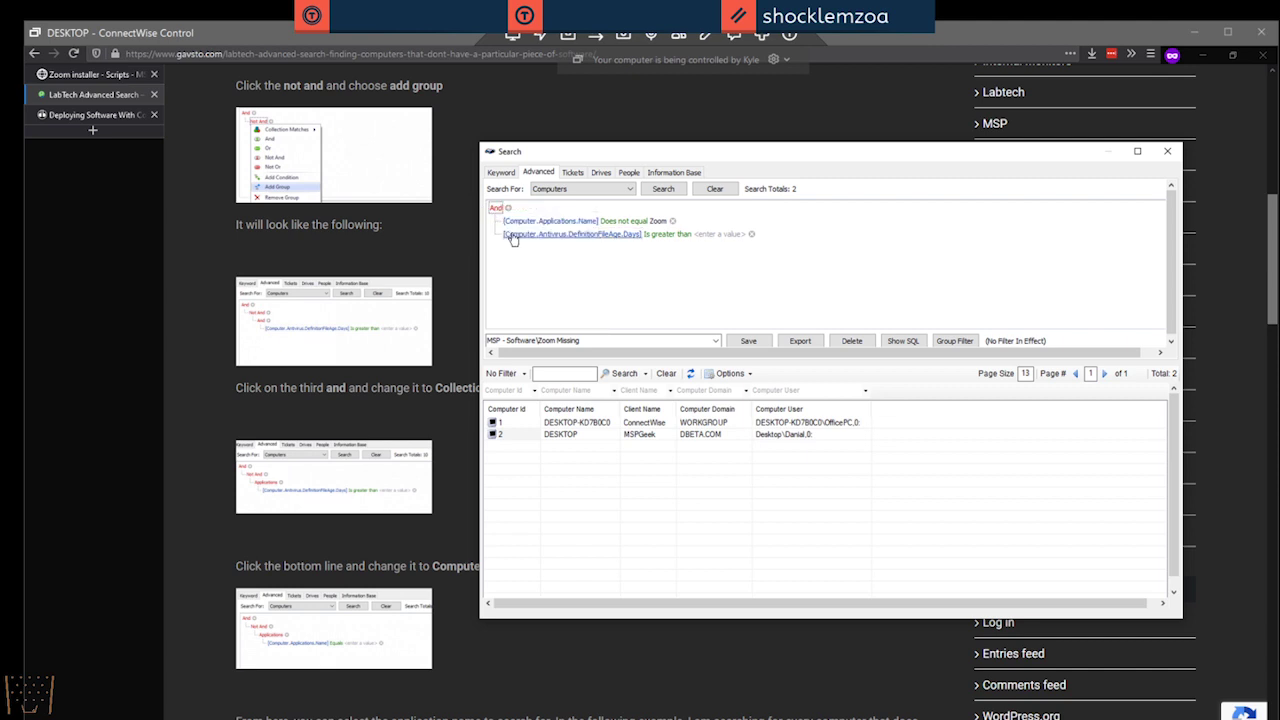
{"action": "left_click", "coordinate": [672, 221]}
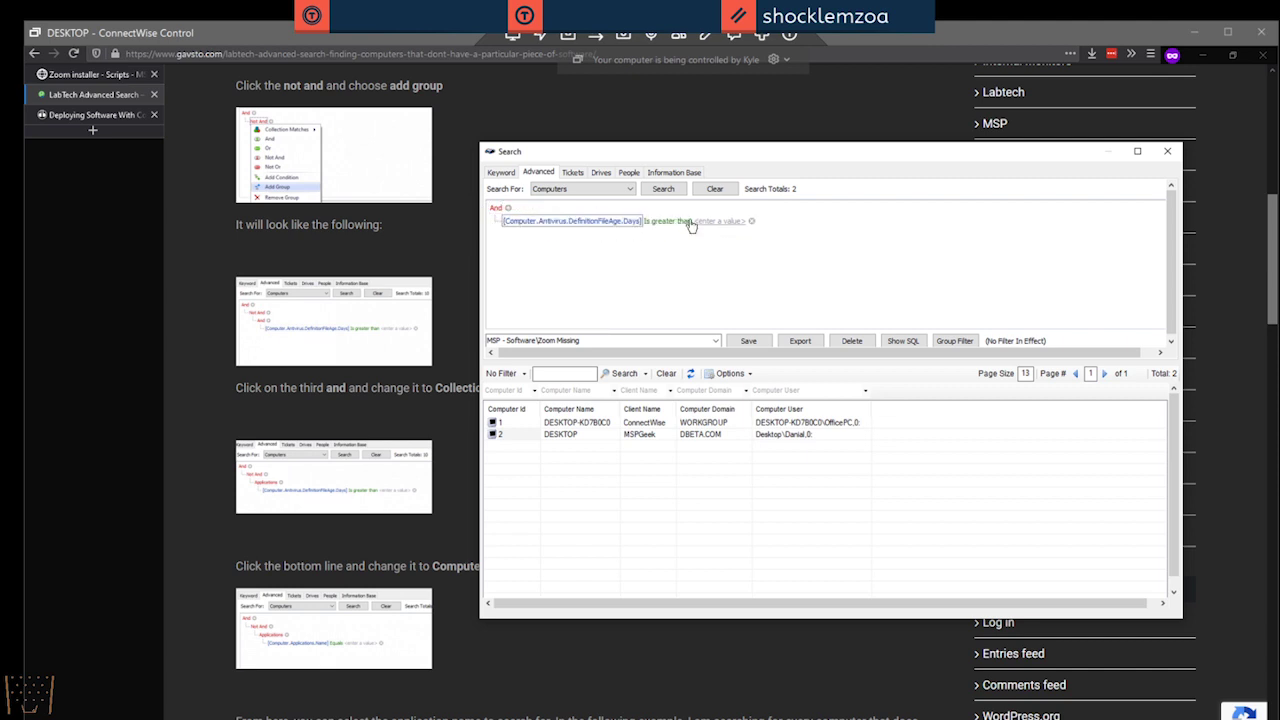
{"action": "left_click", "coordinate": [751, 221]}
{"action": "left_click", "coordinate": [508, 207]}
{"action": "left_click", "coordinate": [751, 221]}
Add a nested Not And group under the top And, with a new inner group
{"action": "left_click", "coordinate": [497, 209]}
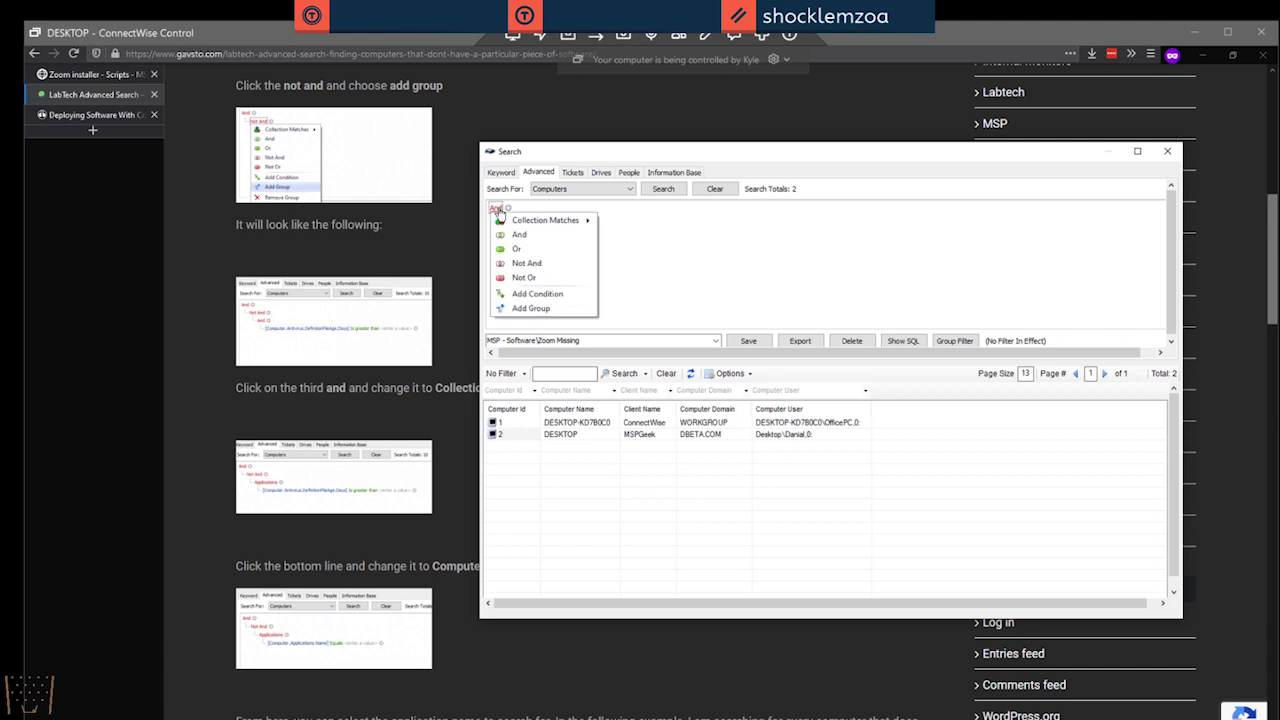
{"action": "left_click", "coordinate": [548, 308]}
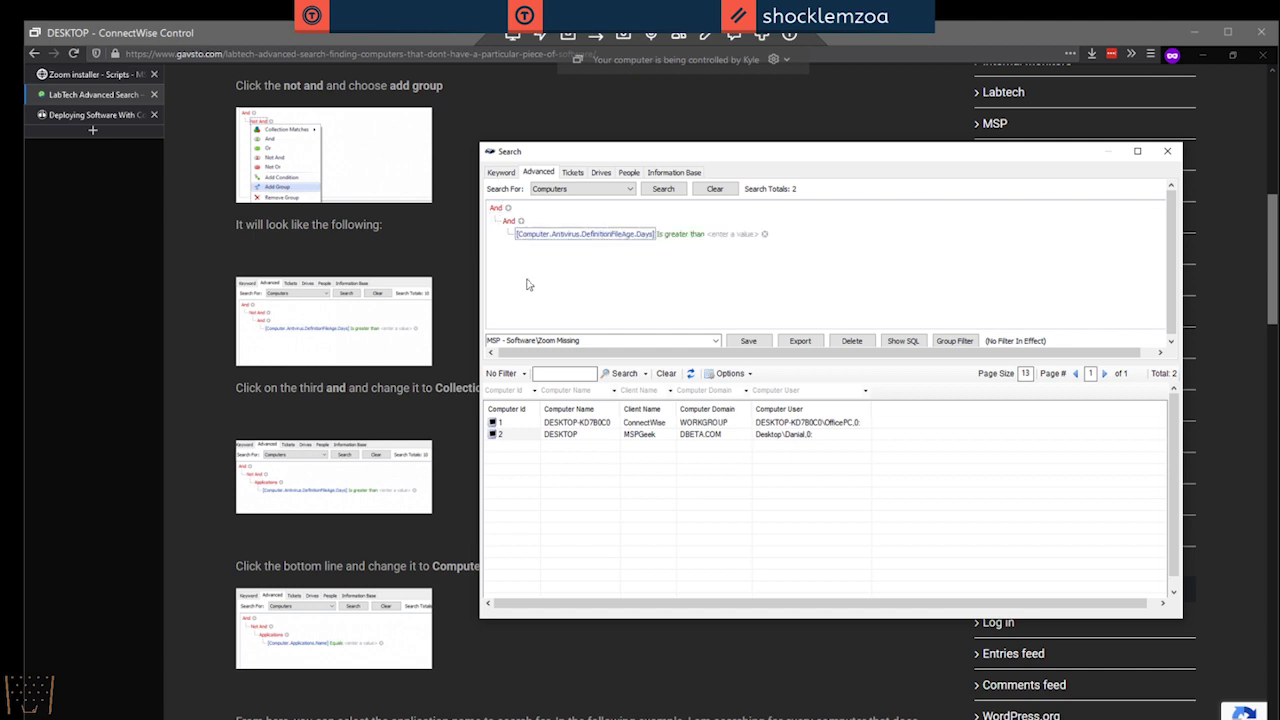
{"action": "left_click", "coordinate": [509, 221]}
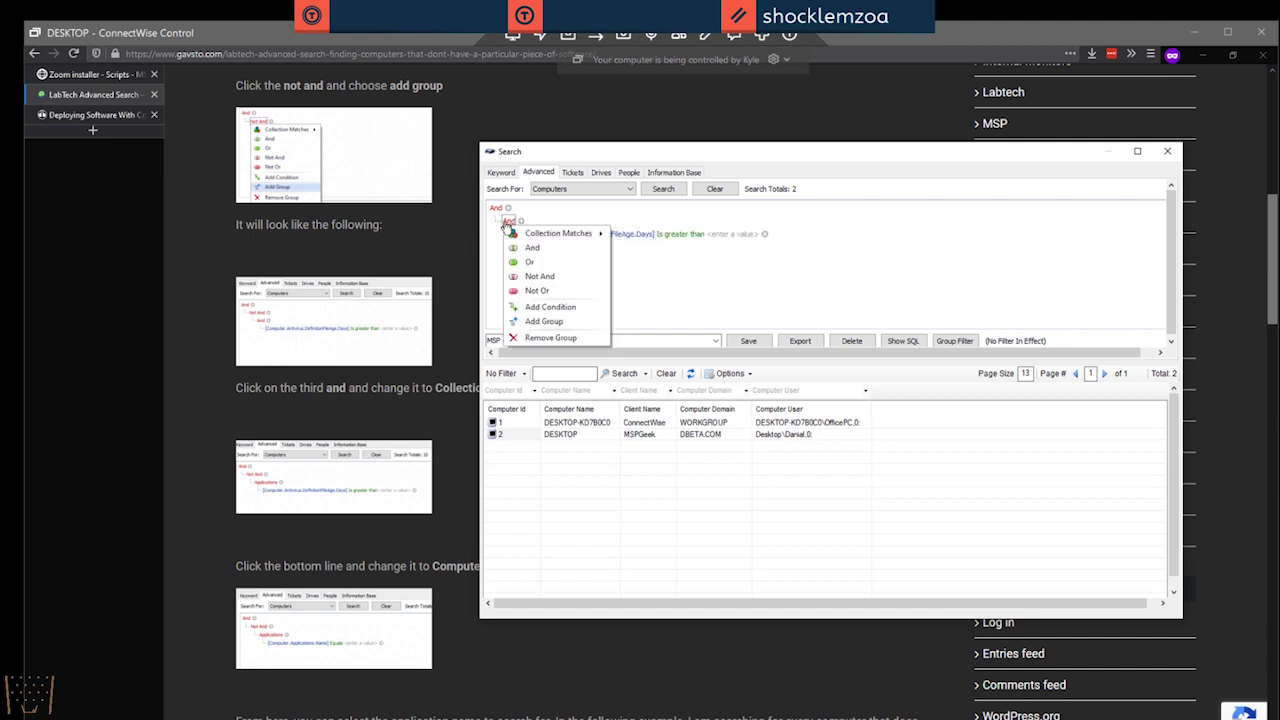
{"action": "left_click", "coordinate": [540, 276]}
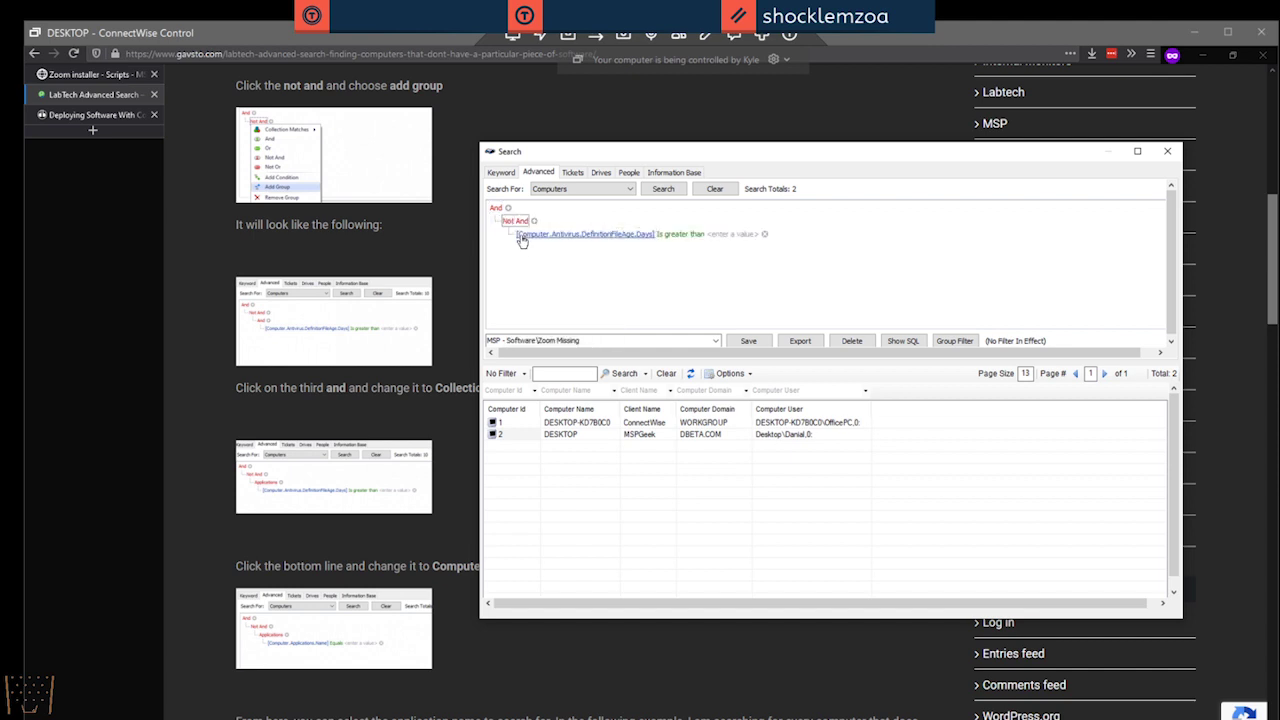
{"action": "left_click", "coordinate": [521, 224]}
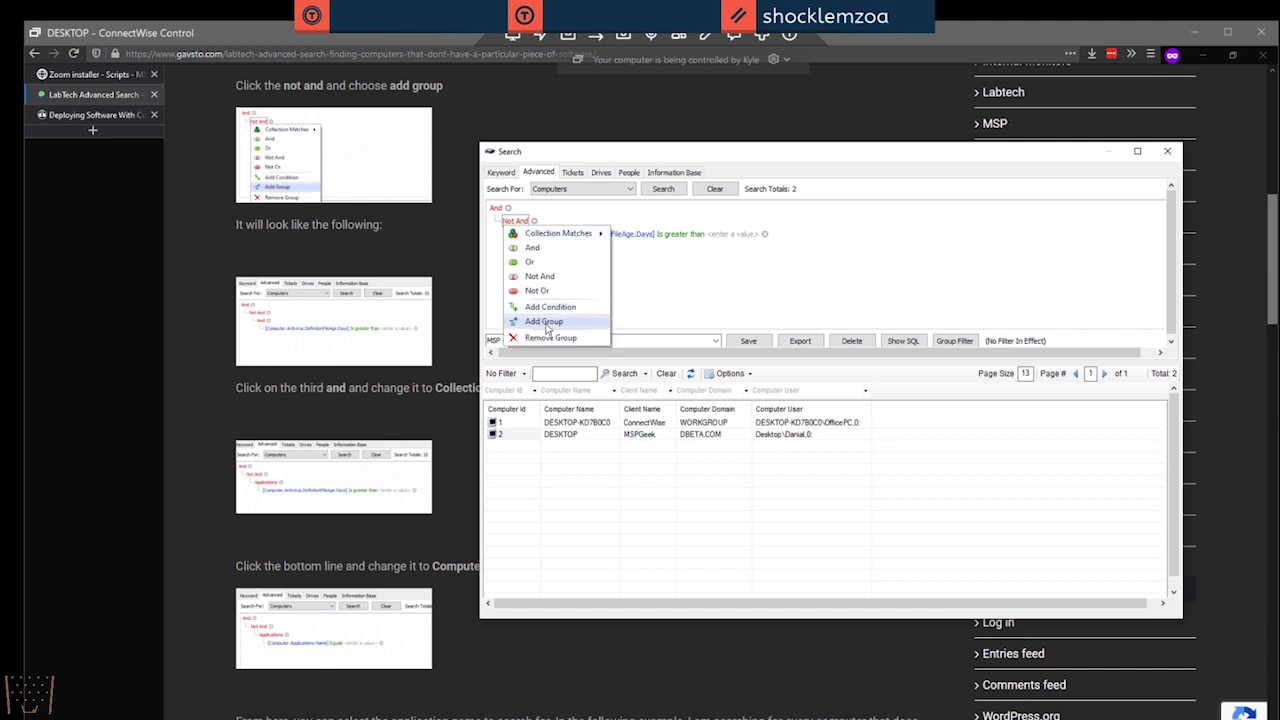
{"action": "left_click", "coordinate": [546, 323]}
{"action": "left_click", "coordinate": [522, 246]}
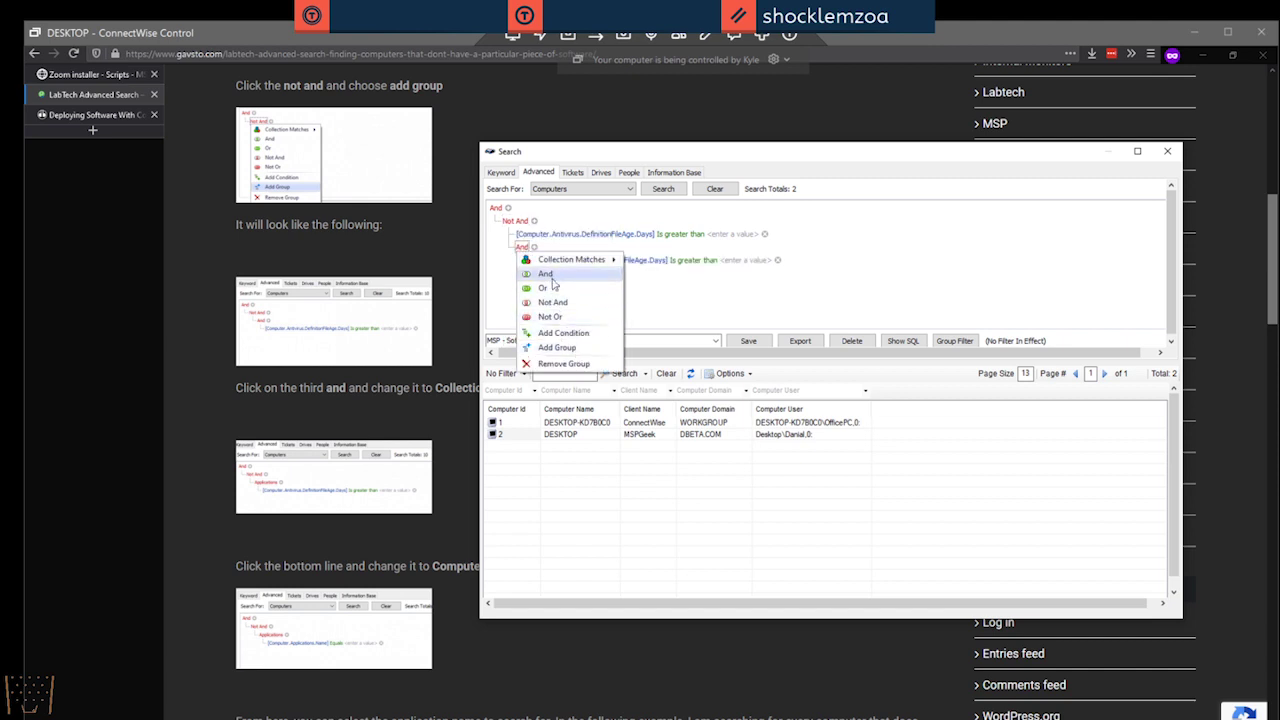
Make the inner group match Applications where Name equals 'Zoom', and run the search
{"action": "mouse_move", "coordinate": [580, 260]}
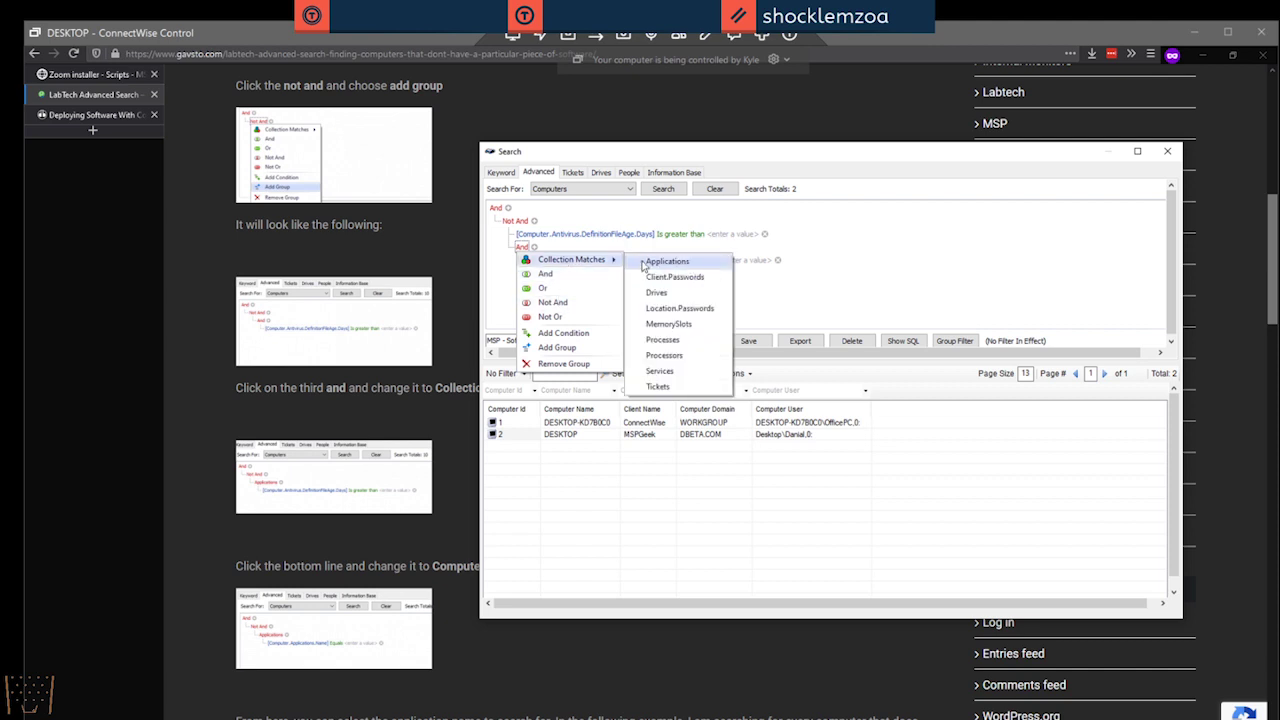
{"action": "left_click", "coordinate": [665, 261]}
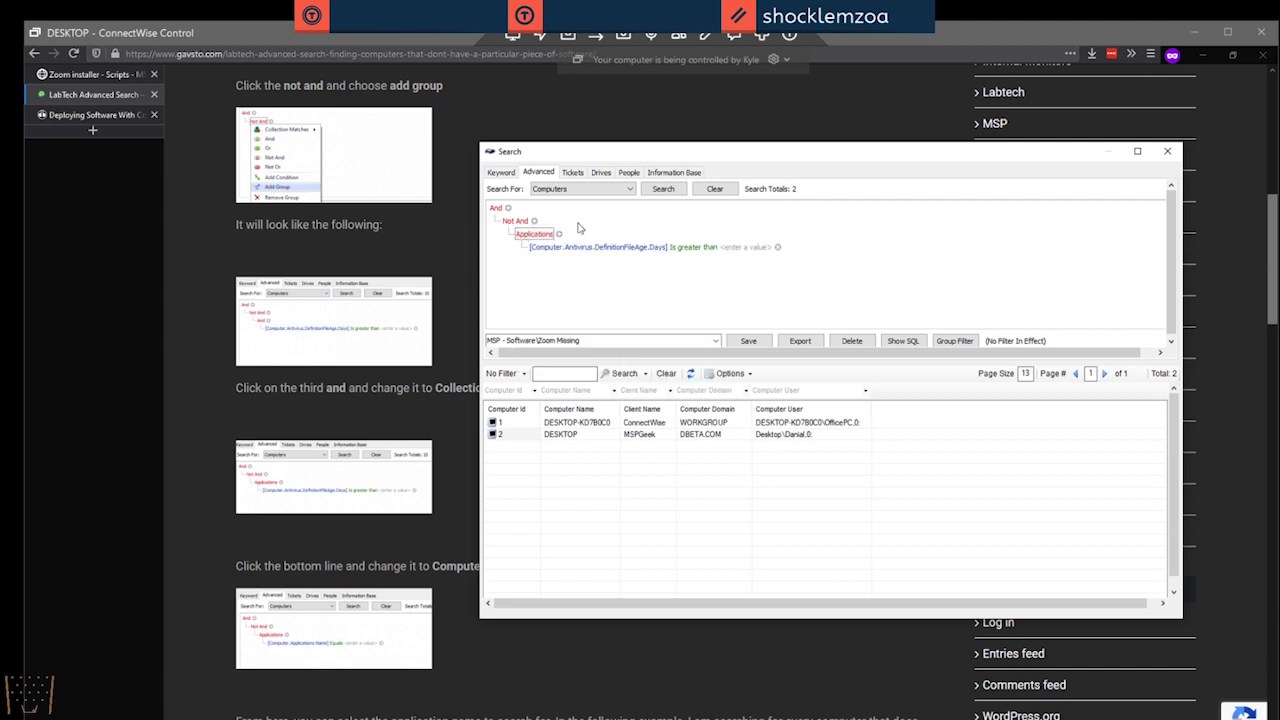
{"action": "left_click", "coordinate": [572, 249]}
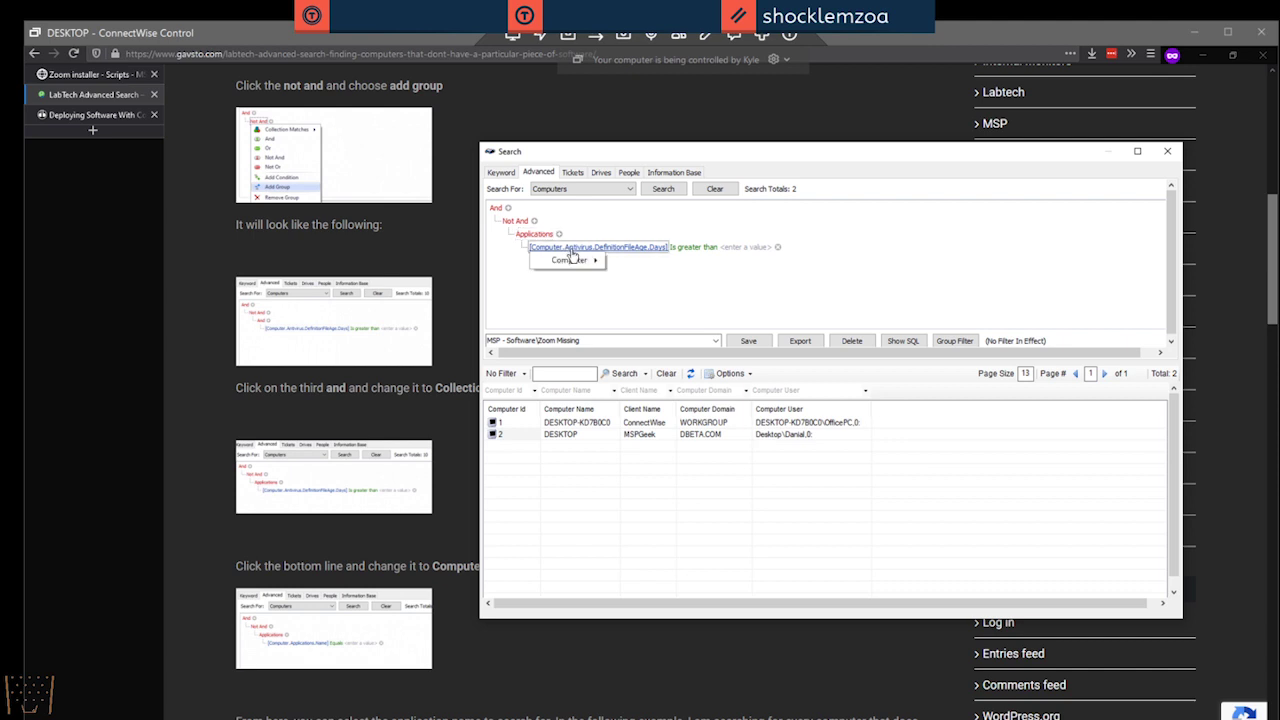
{"action": "mouse_move", "coordinate": [572, 260]}
{"action": "mouse_move", "coordinate": [655, 261]}
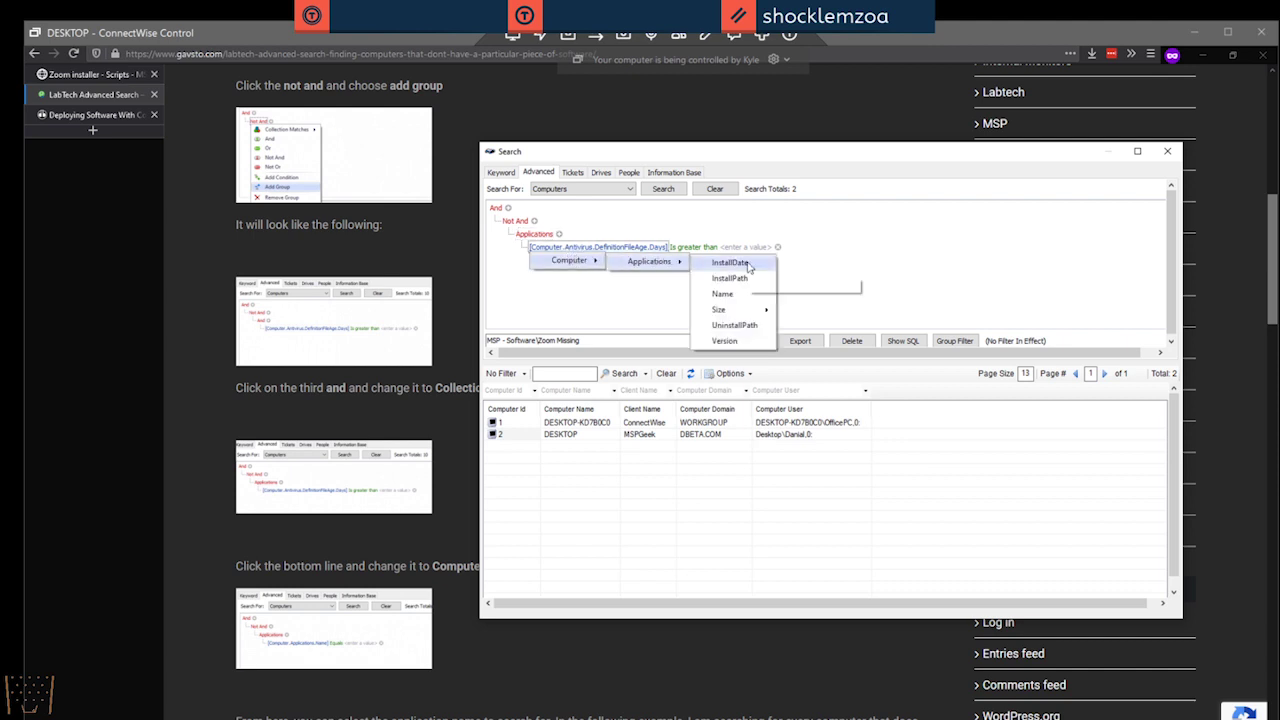
{"action": "left_click", "coordinate": [729, 295]}
{"action": "left_click", "coordinate": [664, 248]}
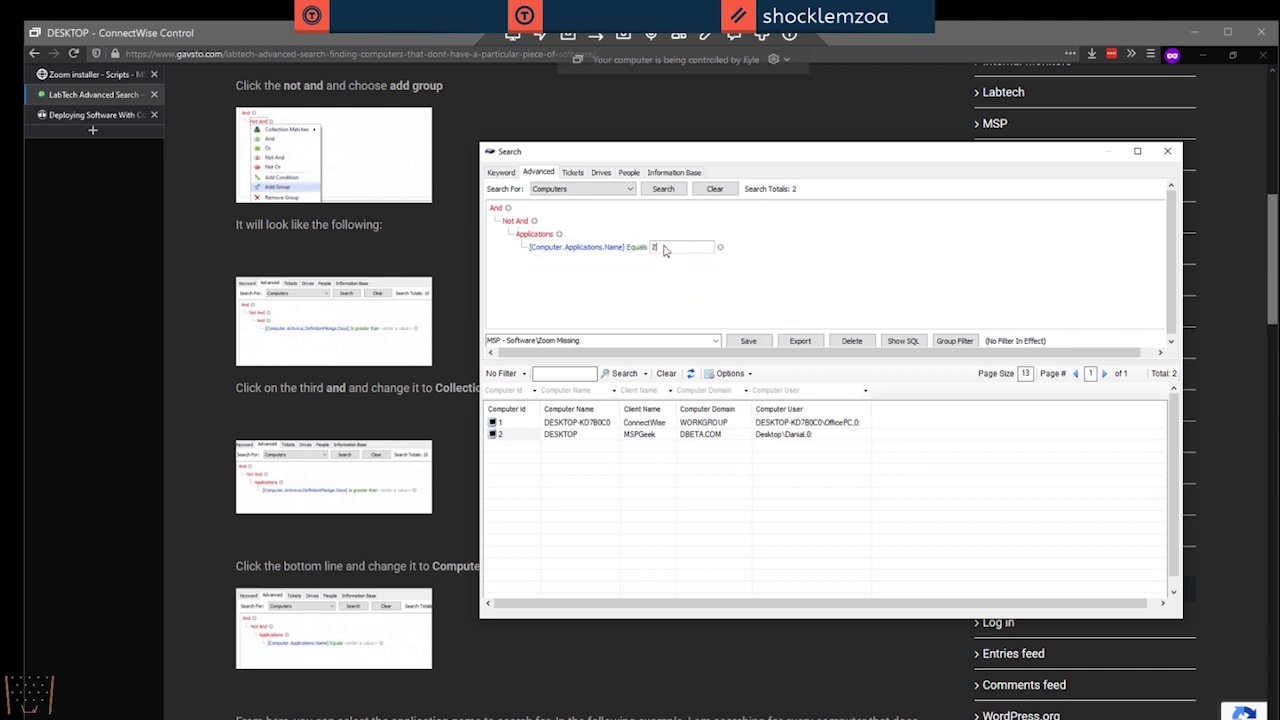
{"action": "type", "text": "Zoom"}
{"action": "key", "text": "Return"}
{"action": "left_click", "coordinate": [667, 192]}
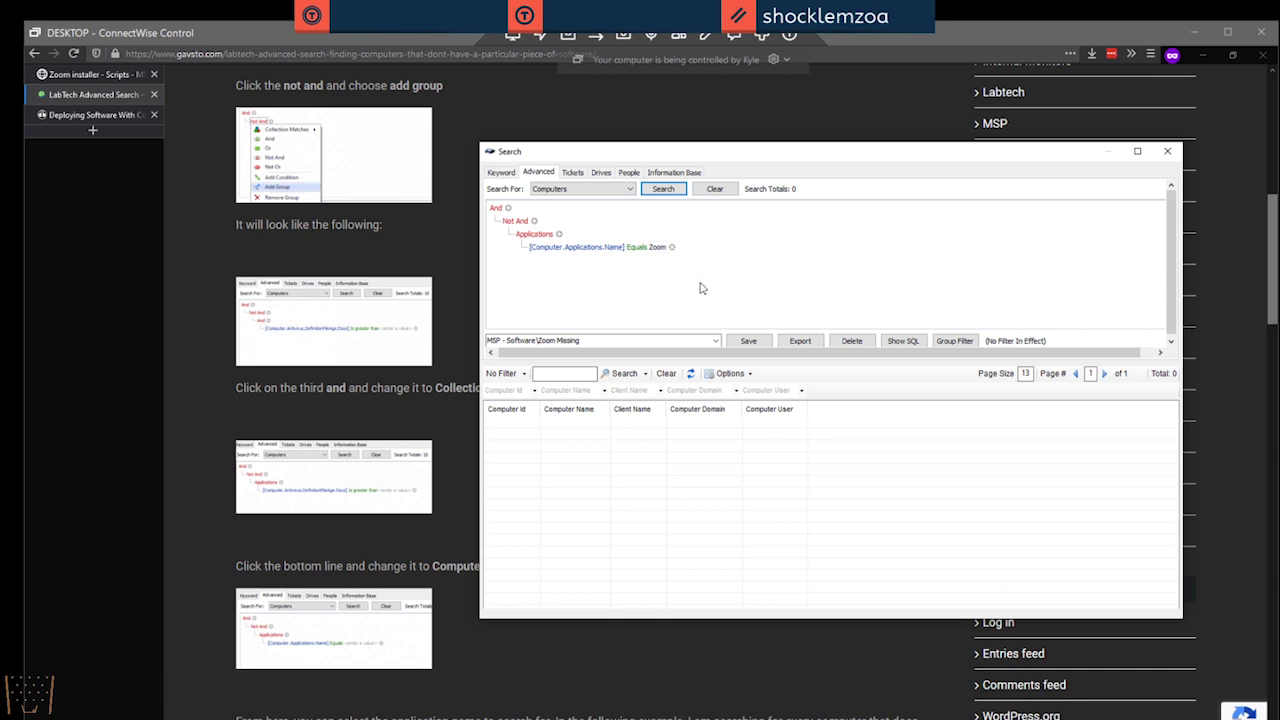
Save the search, then add a condition requiring Computer.OS.IsServer Is false
{"action": "left_click", "coordinate": [735, 341]}
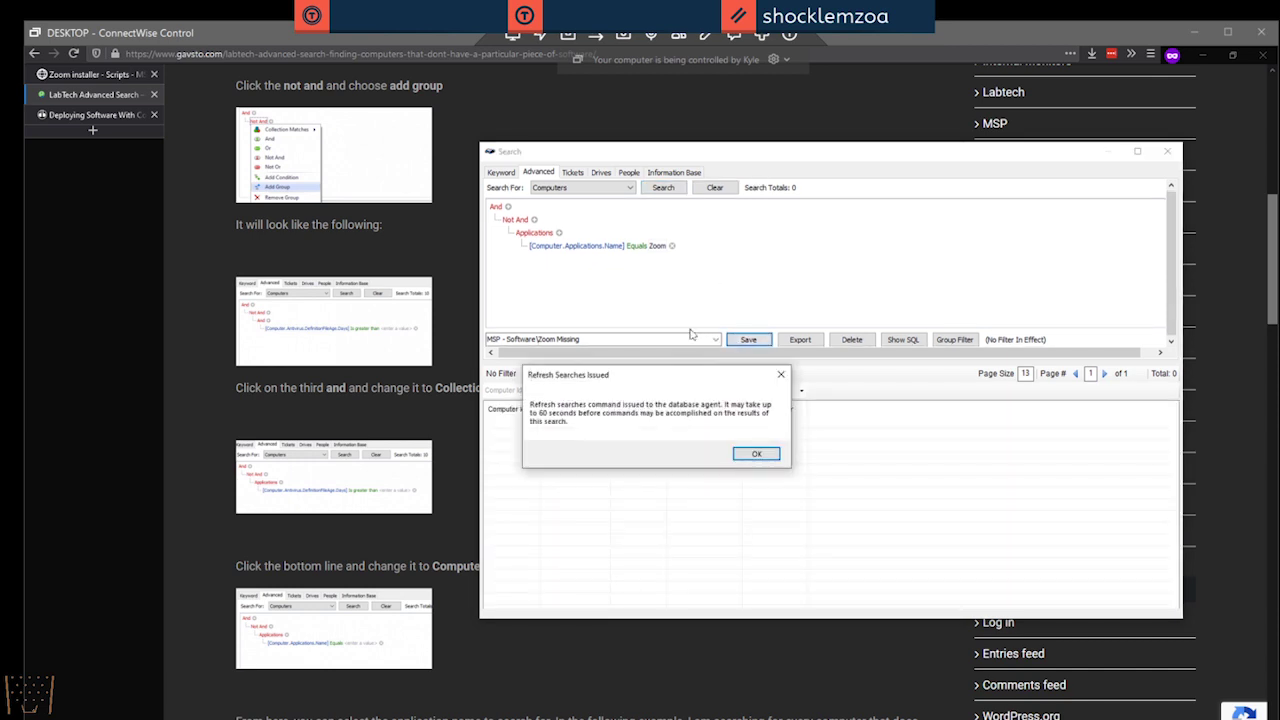
{"action": "left_click", "coordinate": [750, 457]}
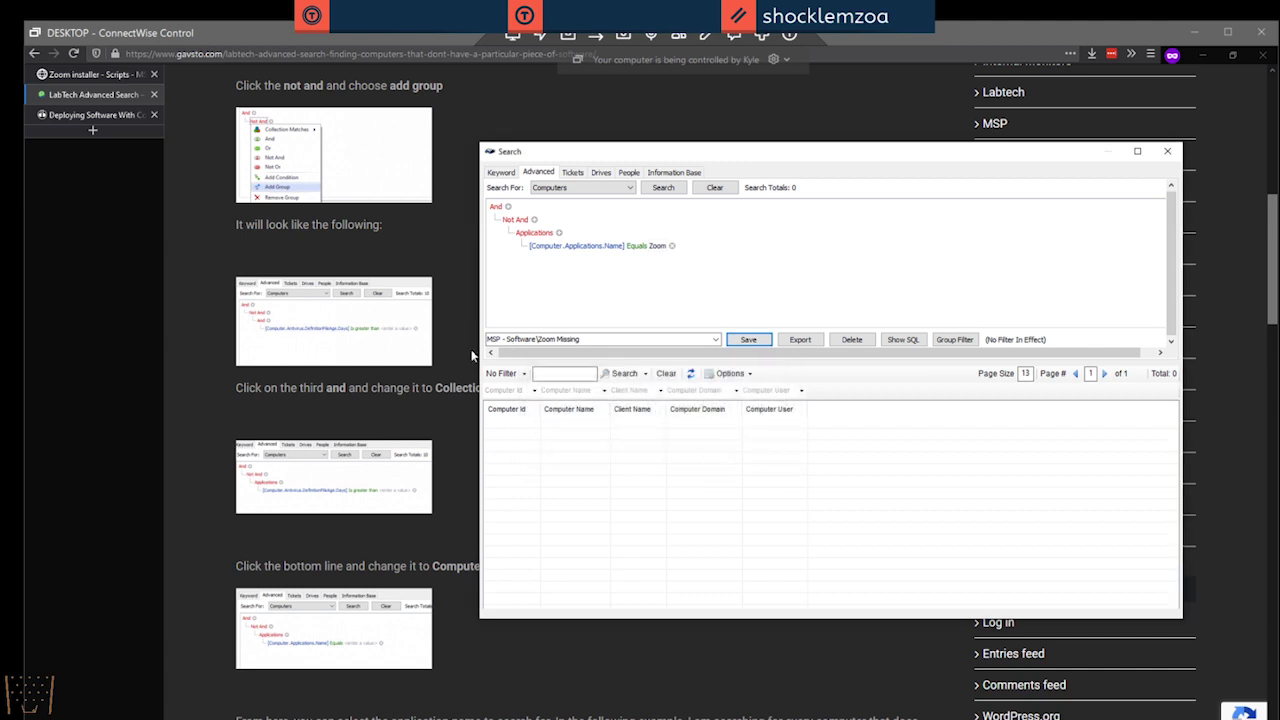
{"action": "left_click", "coordinate": [508, 206]}
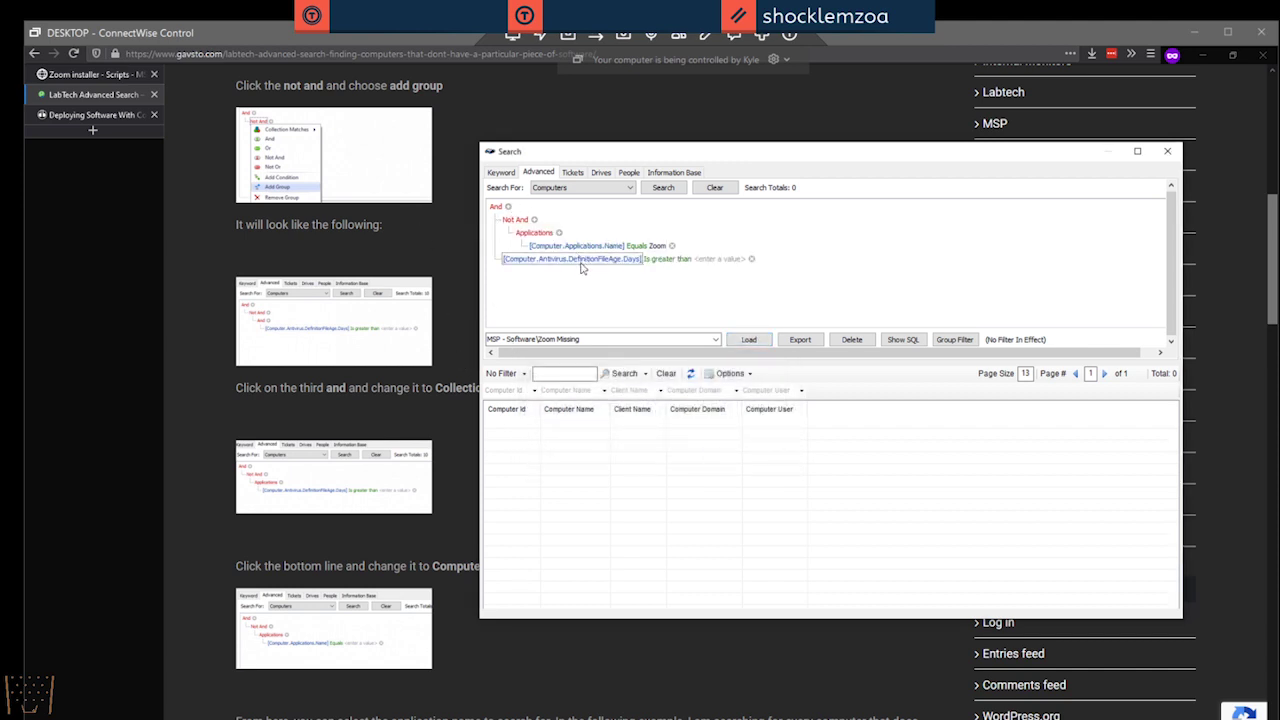
{"action": "left_click", "coordinate": [581, 266]}
{"action": "mouse_move", "coordinate": [578, 272]}
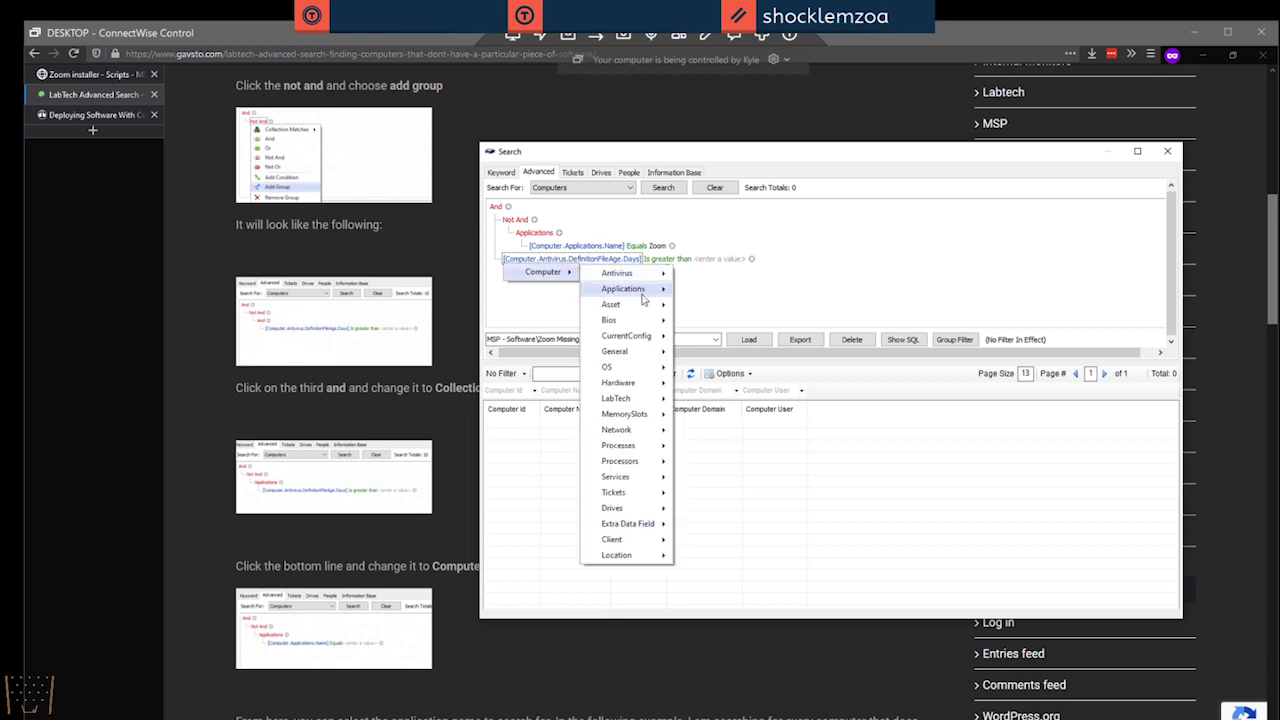
{"action": "mouse_move", "coordinate": [641, 308]}
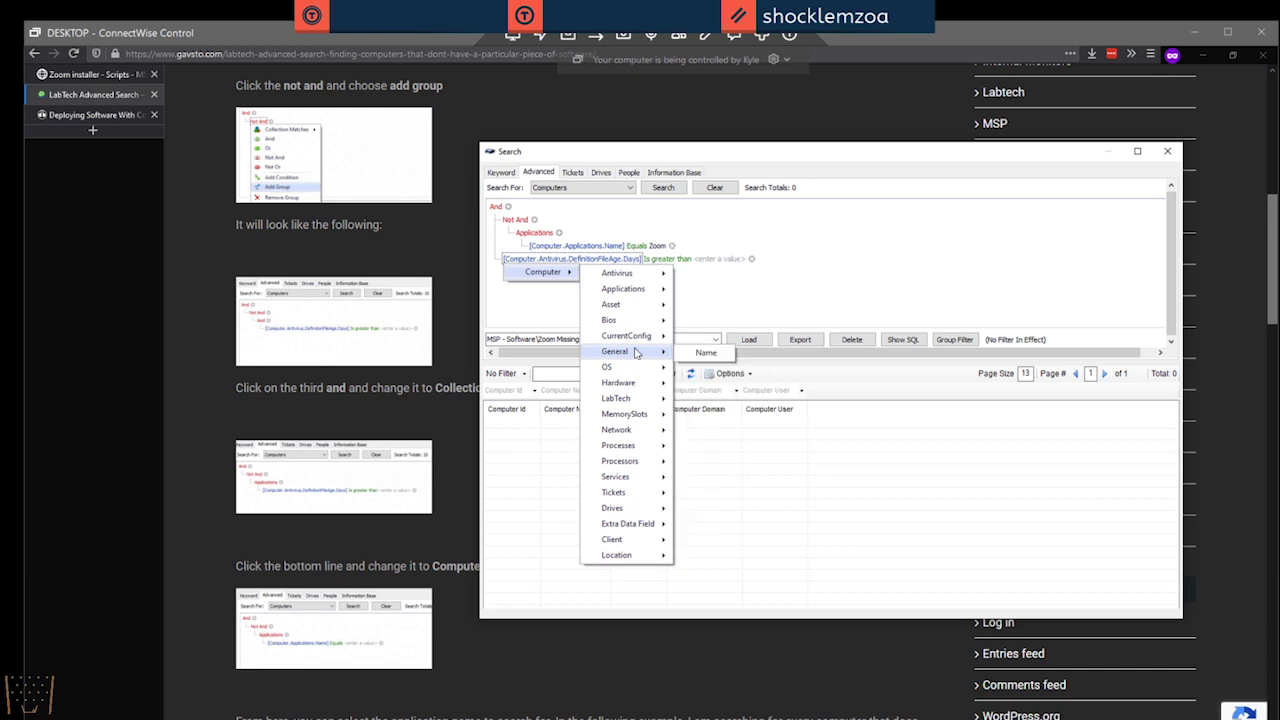
{"action": "mouse_move", "coordinate": [636, 341]}
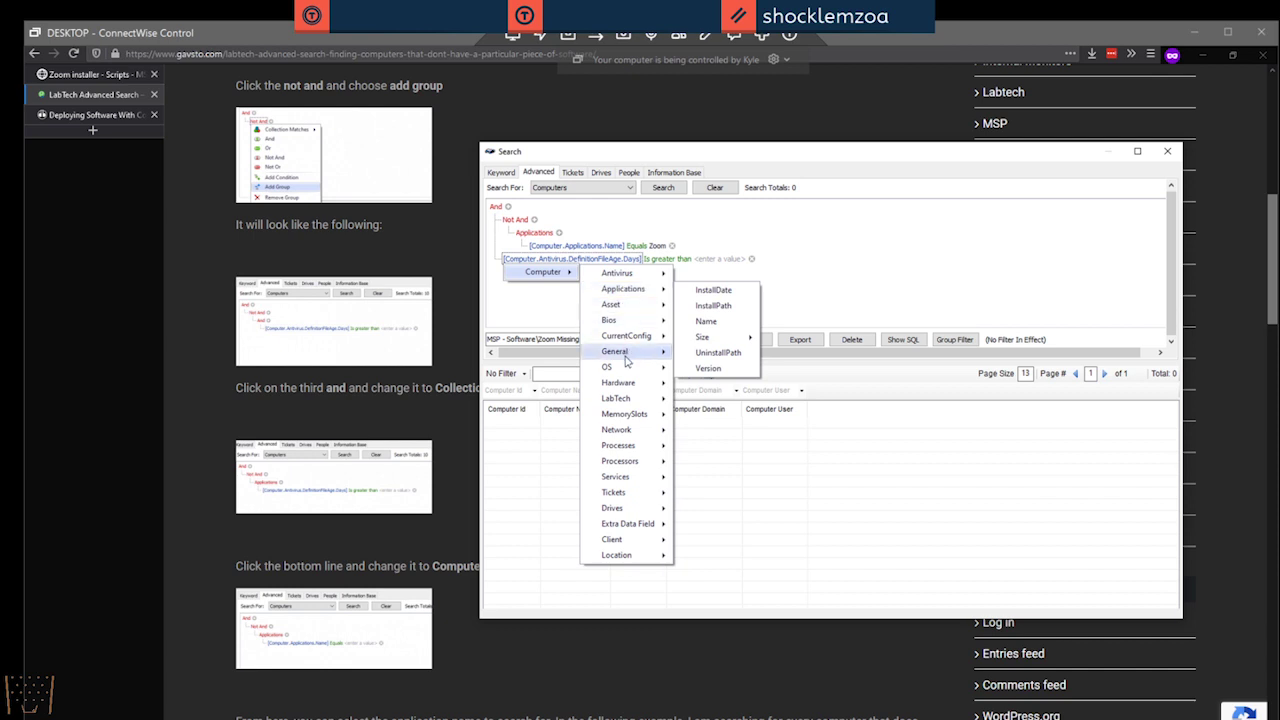
{"action": "mouse_move", "coordinate": [623, 367]}
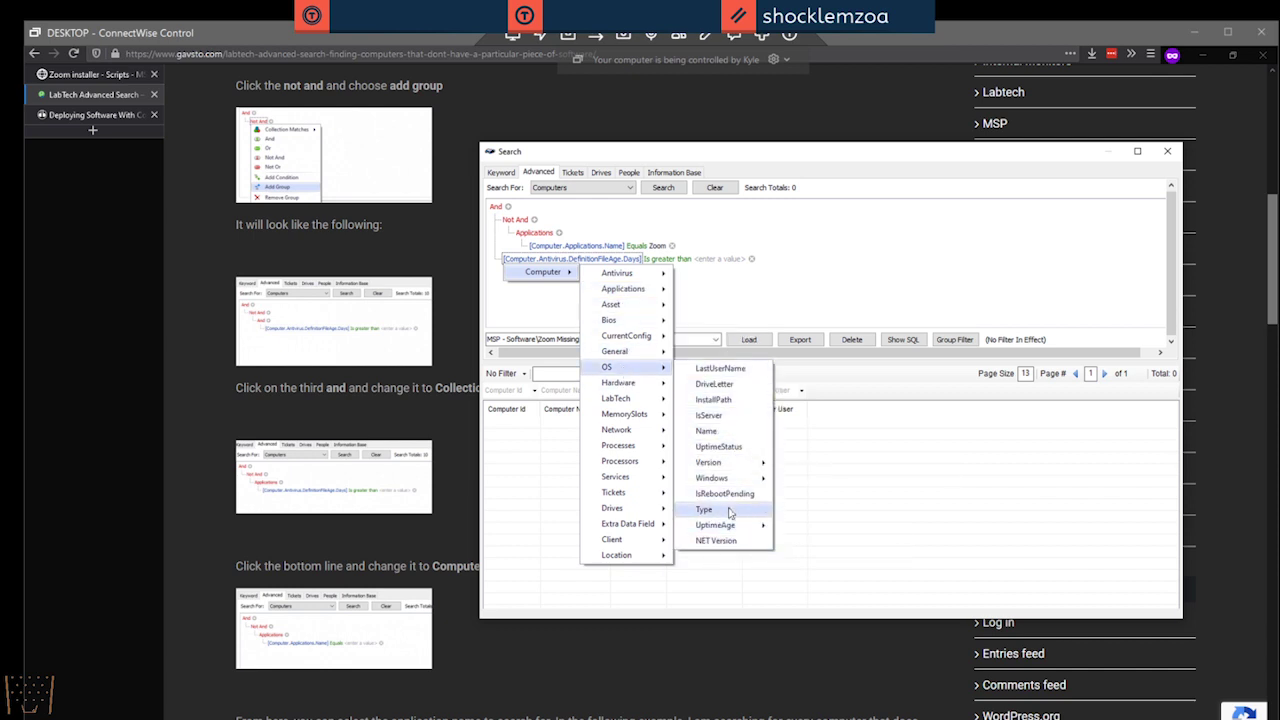
{"action": "left_click", "coordinate": [710, 417]}
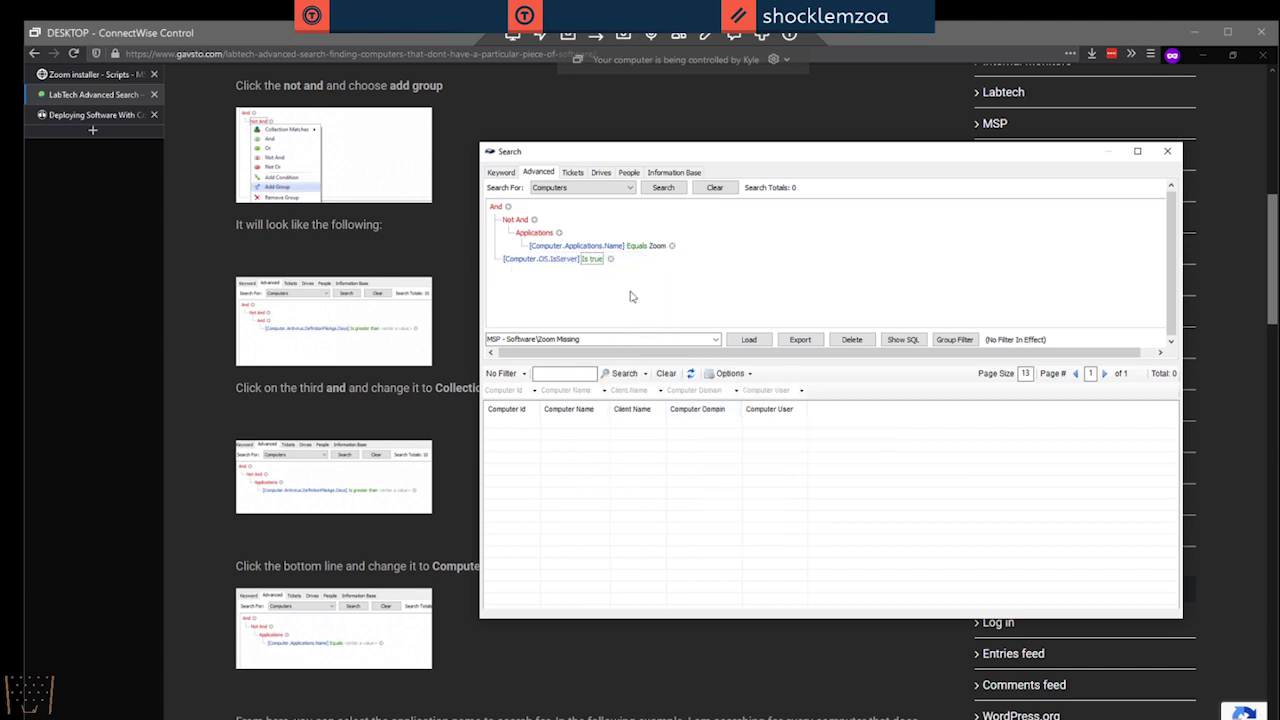
{"action": "left_click", "coordinate": [588, 260]}
{"action": "left_click", "coordinate": [614, 287]}
Save the edited Zoom Missing search, declining 'Save as new Search?' and confirming the update
{"action": "left_click", "coordinate": [622, 339]}
{"action": "left_click", "coordinate": [622, 339]}
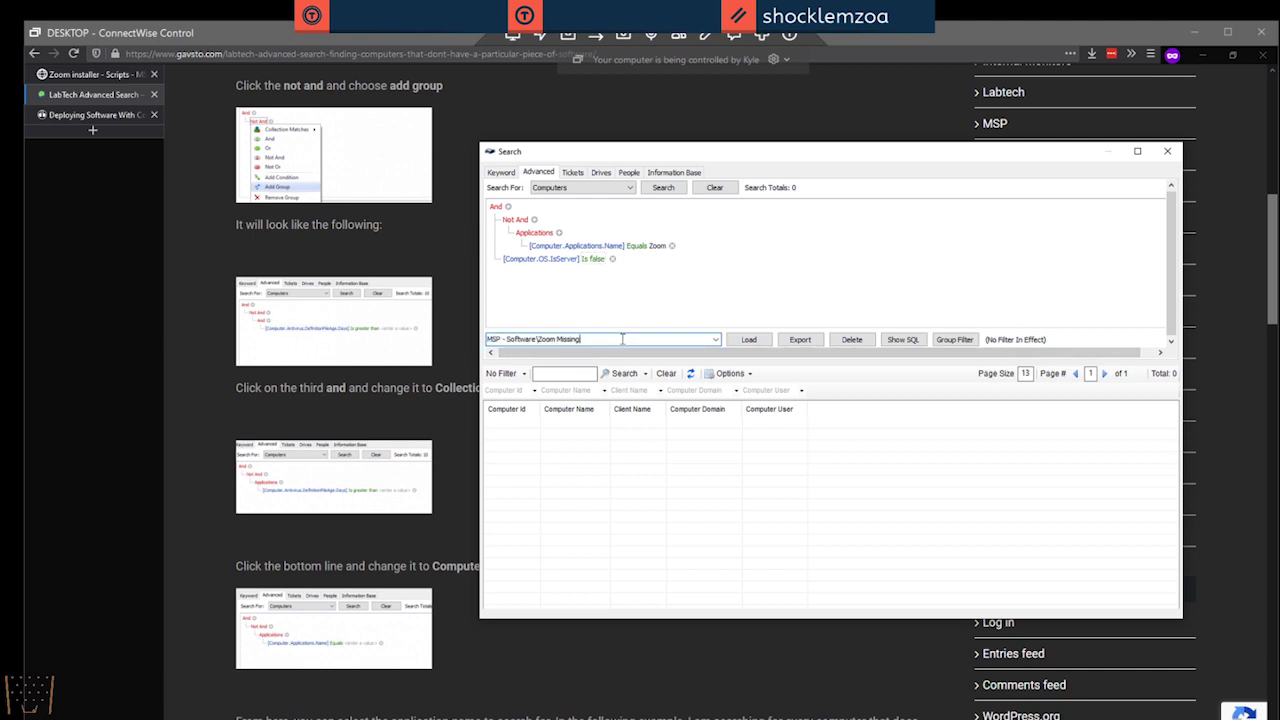
{"action": "type", "text": "g"}
{"action": "left_click", "coordinate": [749, 340]}
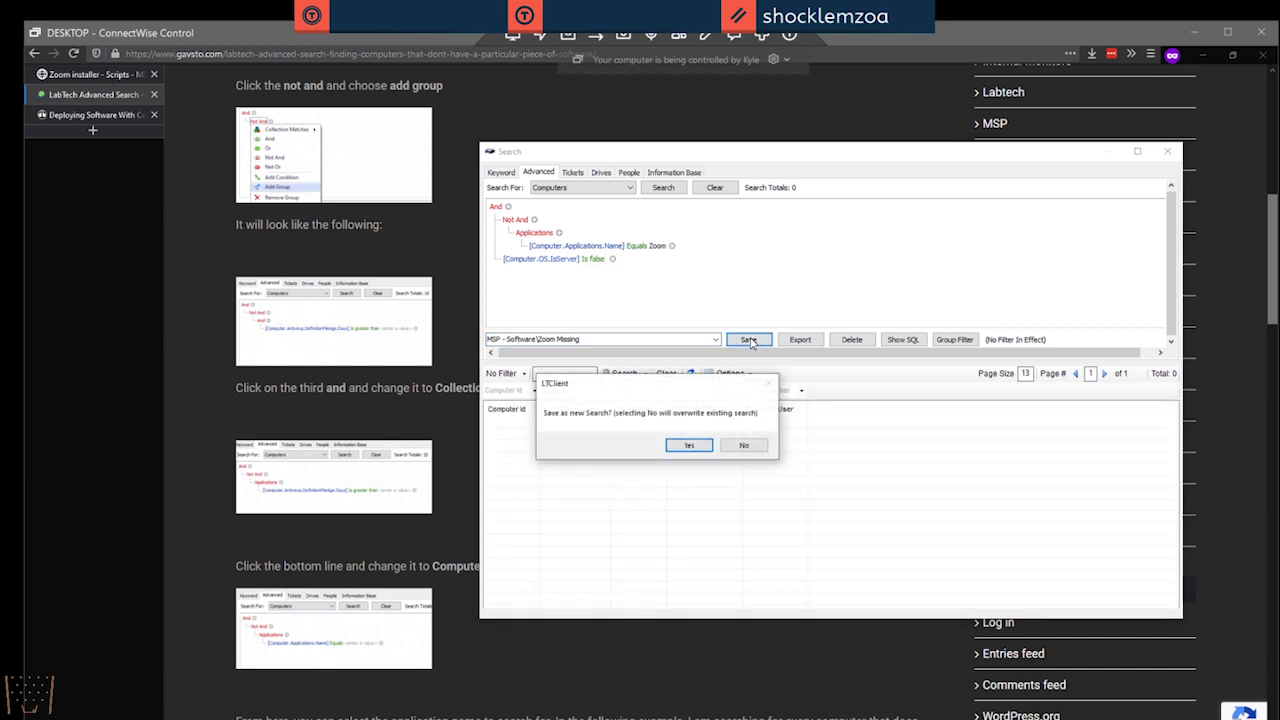
{"action": "left_click", "coordinate": [745, 447]}
{"action": "left_click", "coordinate": [632, 446]}
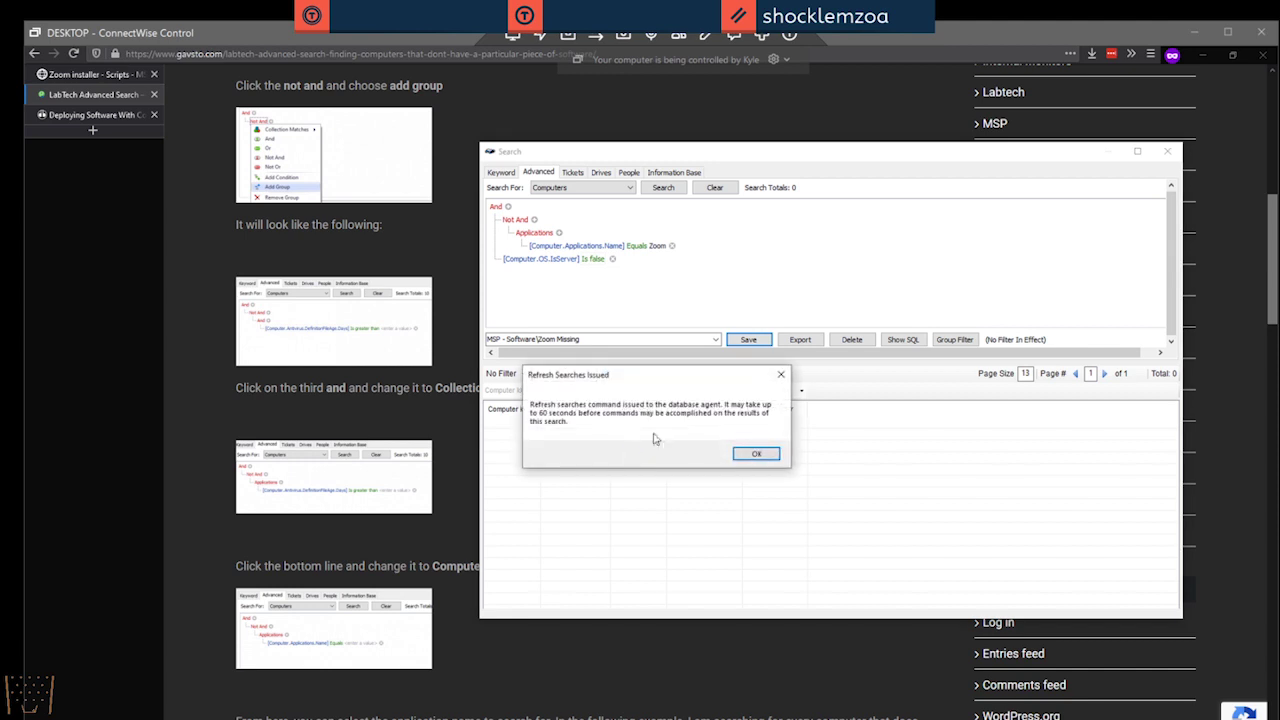
{"action": "left_click", "coordinate": [757, 450]}
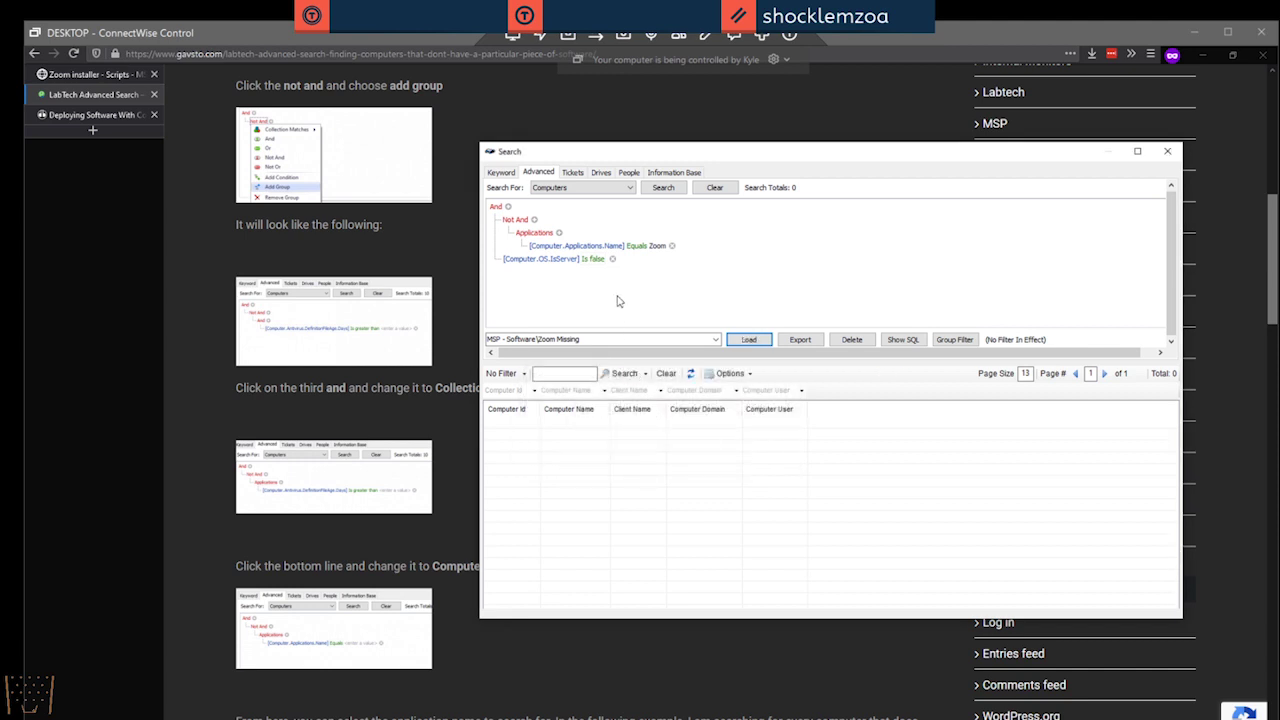
Copy the Zoom Missing search's SQL via Show SQL, then close the Search window
{"action": "left_click", "coordinate": [902, 340]}
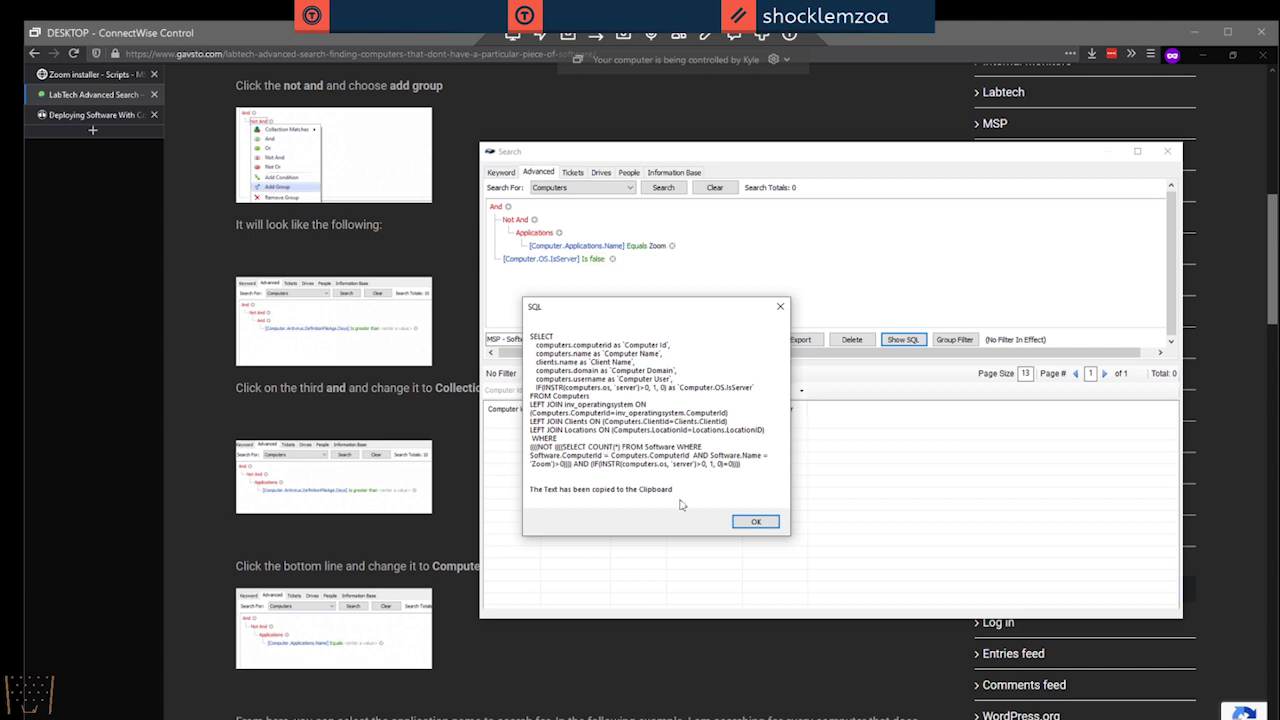
{"action": "left_click", "coordinate": [756, 522]}
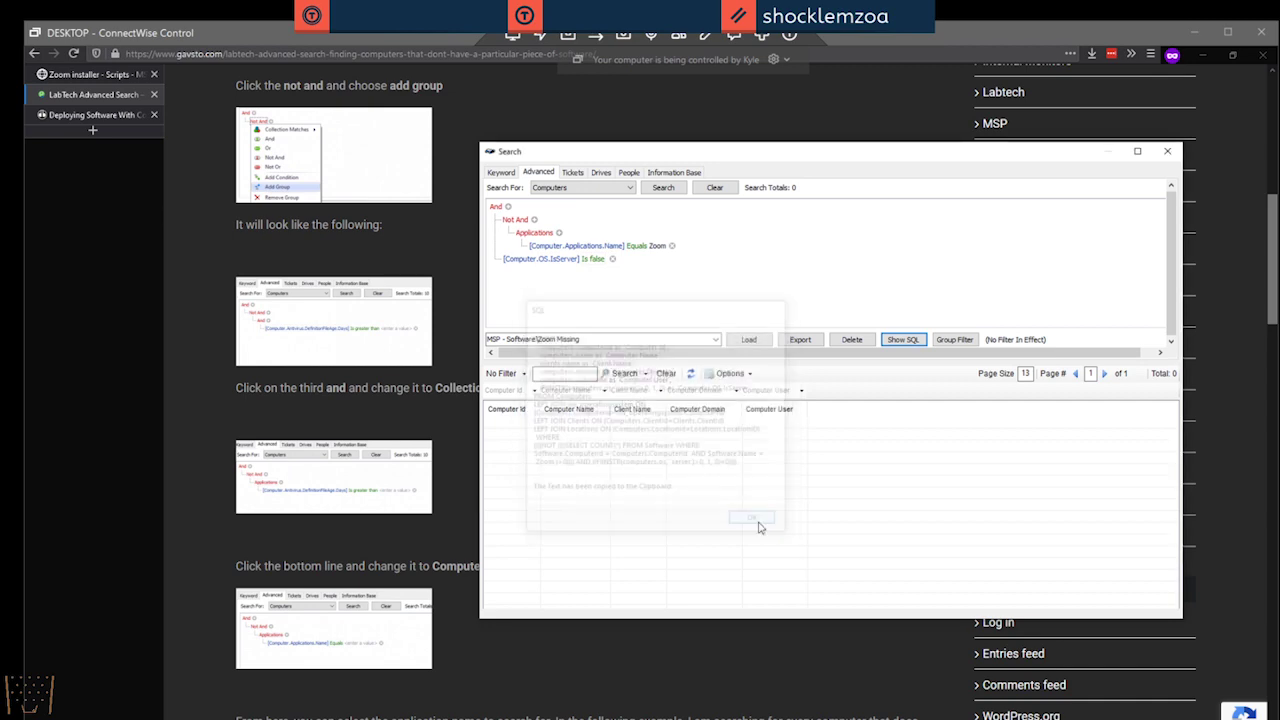
{"action": "left_click", "coordinate": [1166, 151]}
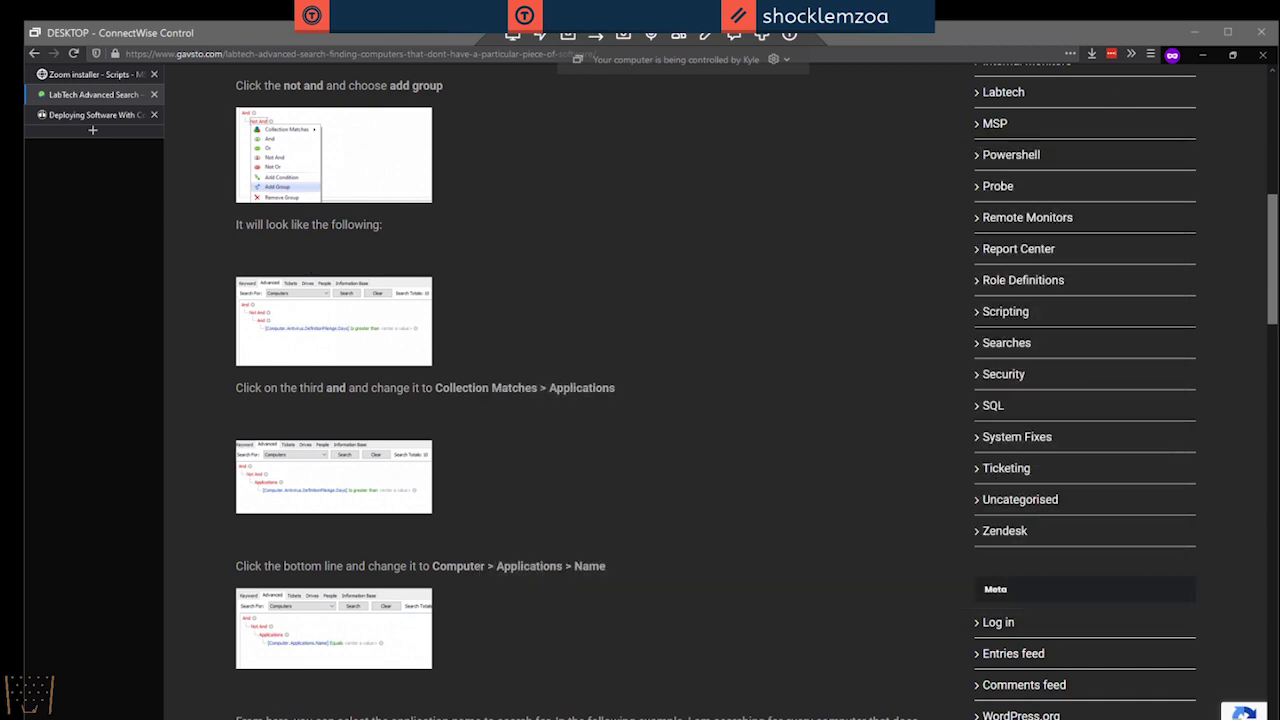
Create a new group named Zoom Missing under the Zoom group, marked as master group
{"action": "left_click", "coordinate": [1202, 54]}
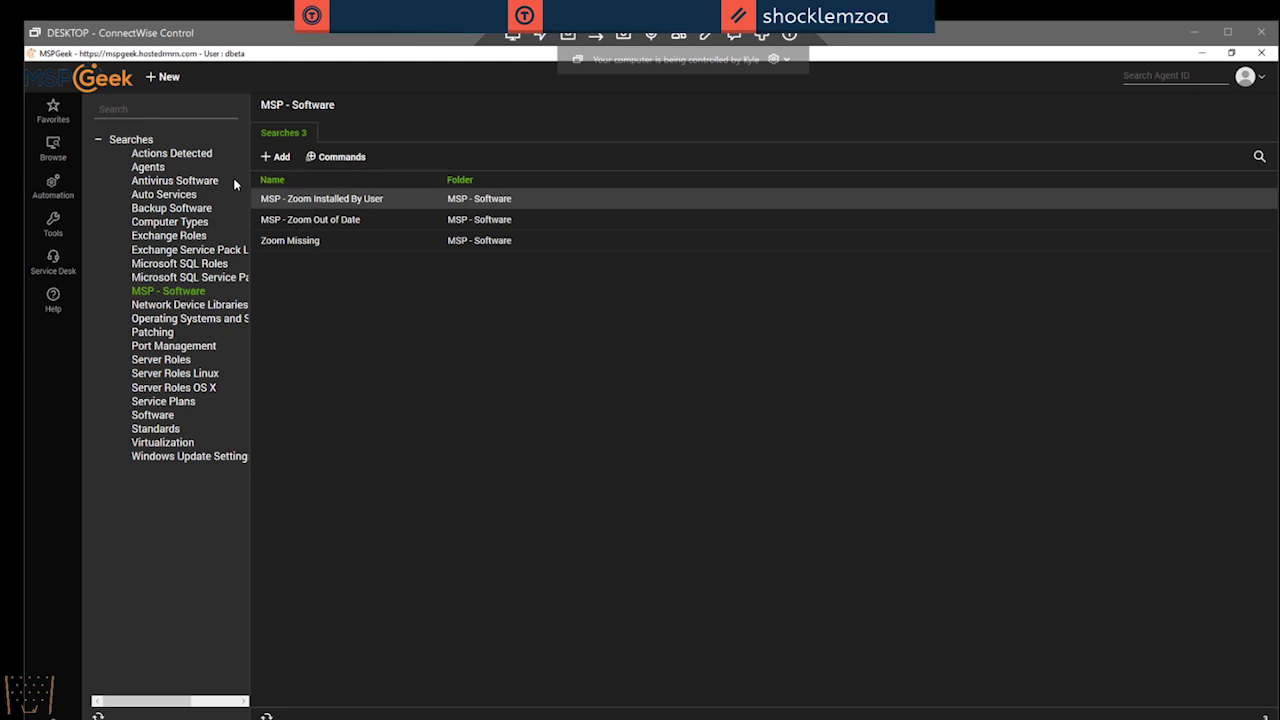
{"action": "left_click", "coordinate": [70, 160]}
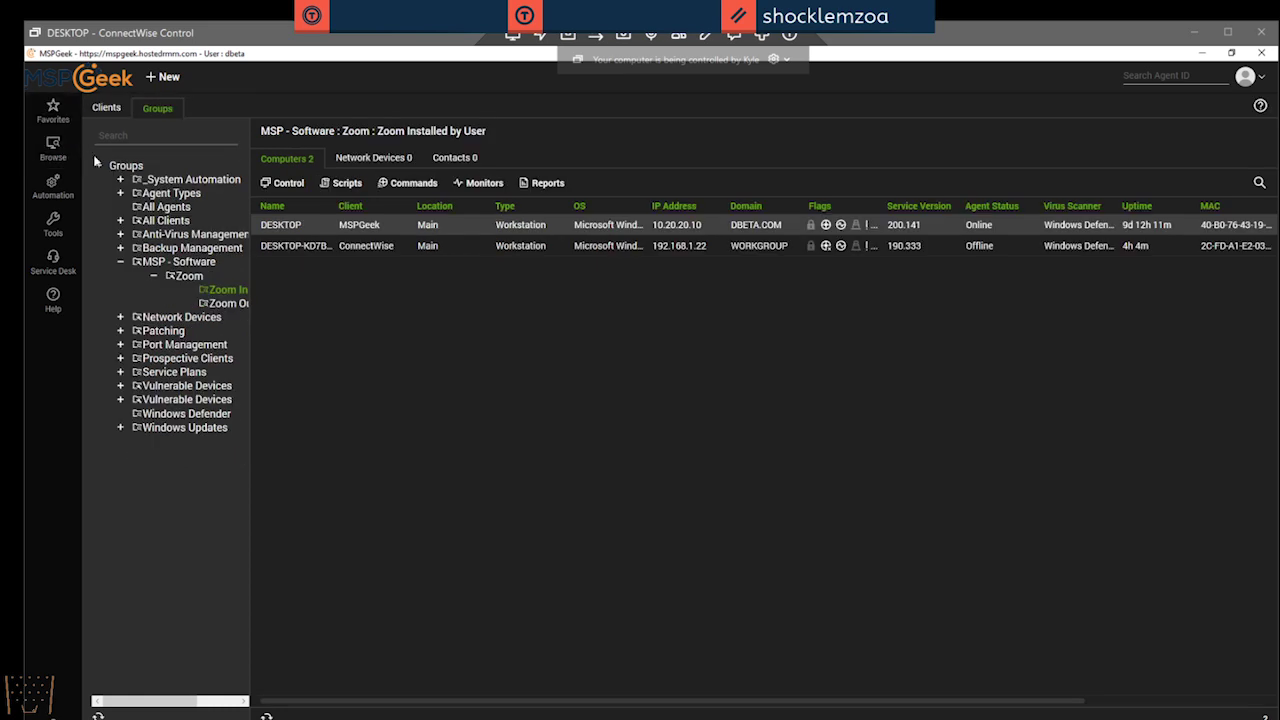
{"action": "right_click", "coordinate": [186, 277]}
{"action": "left_click", "coordinate": [138, 309]}
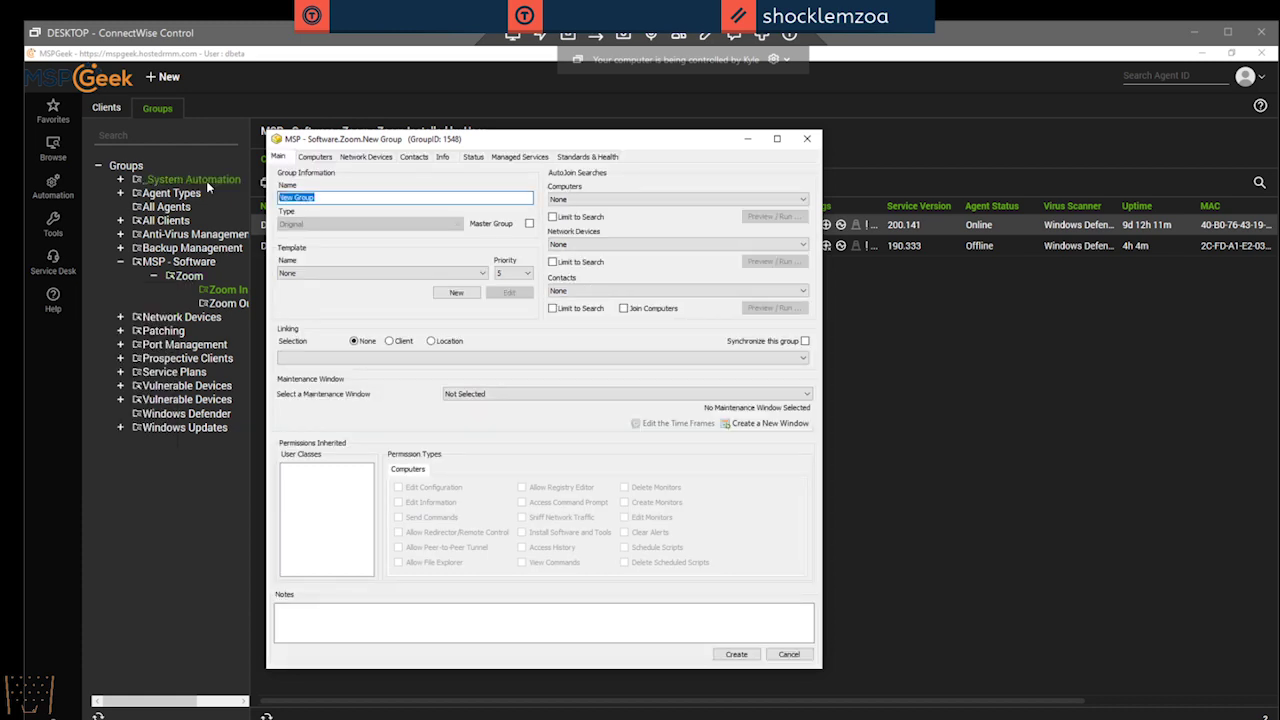
{"action": "type", "text": "Zoom Missing"}
{"action": "left_click", "coordinate": [530, 224]}
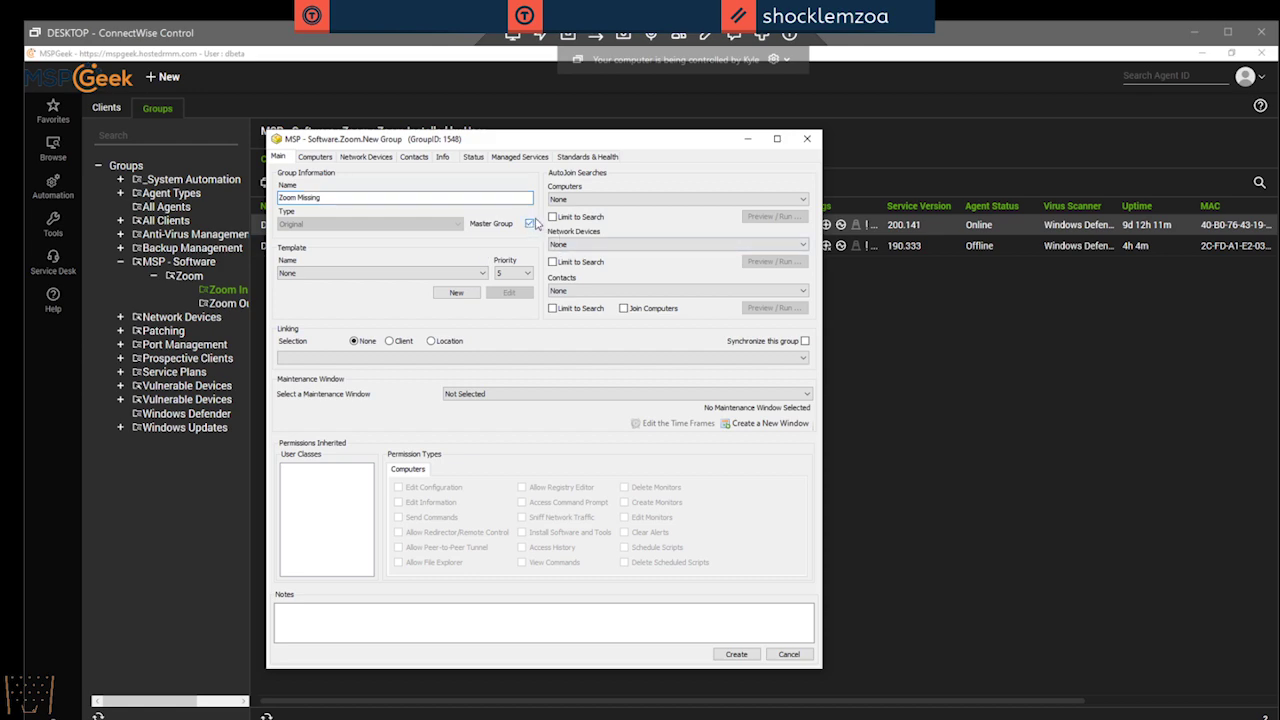
Set the group to auto-join the MSP - Software\Zoom Missing search, limited to its results, and create it
{"action": "left_click", "coordinate": [603, 199]}
{"action": "left_click_drag", "start_coordinate": [803, 220], "coordinate": [815, 292]}
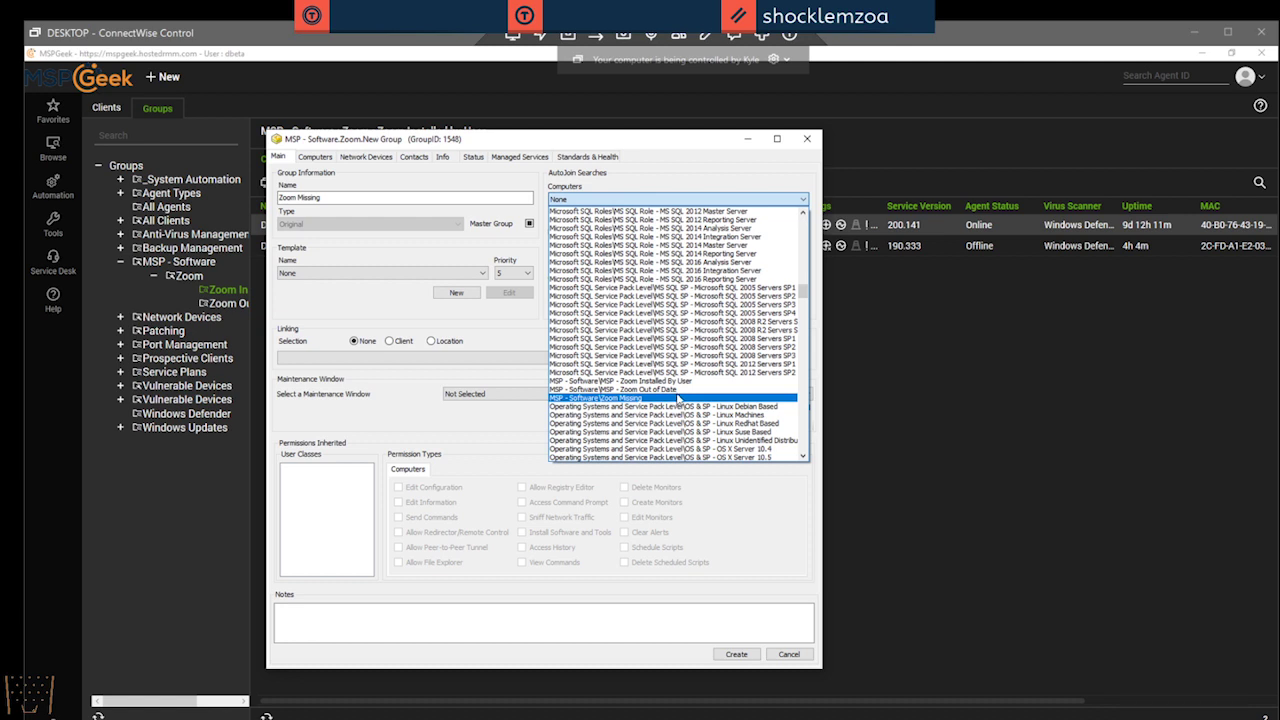
{"action": "left_click", "coordinate": [678, 398]}
{"action": "left_click", "coordinate": [553, 217]}
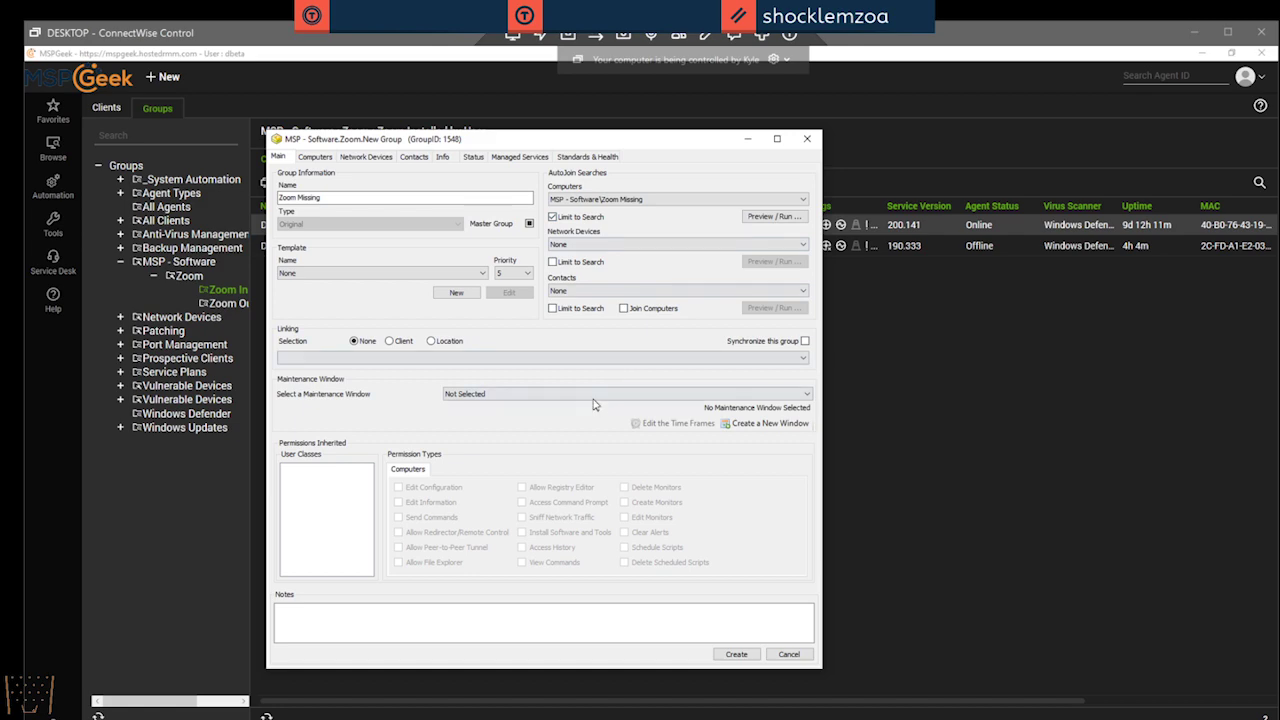
{"action": "left_click", "coordinate": [736, 654]}
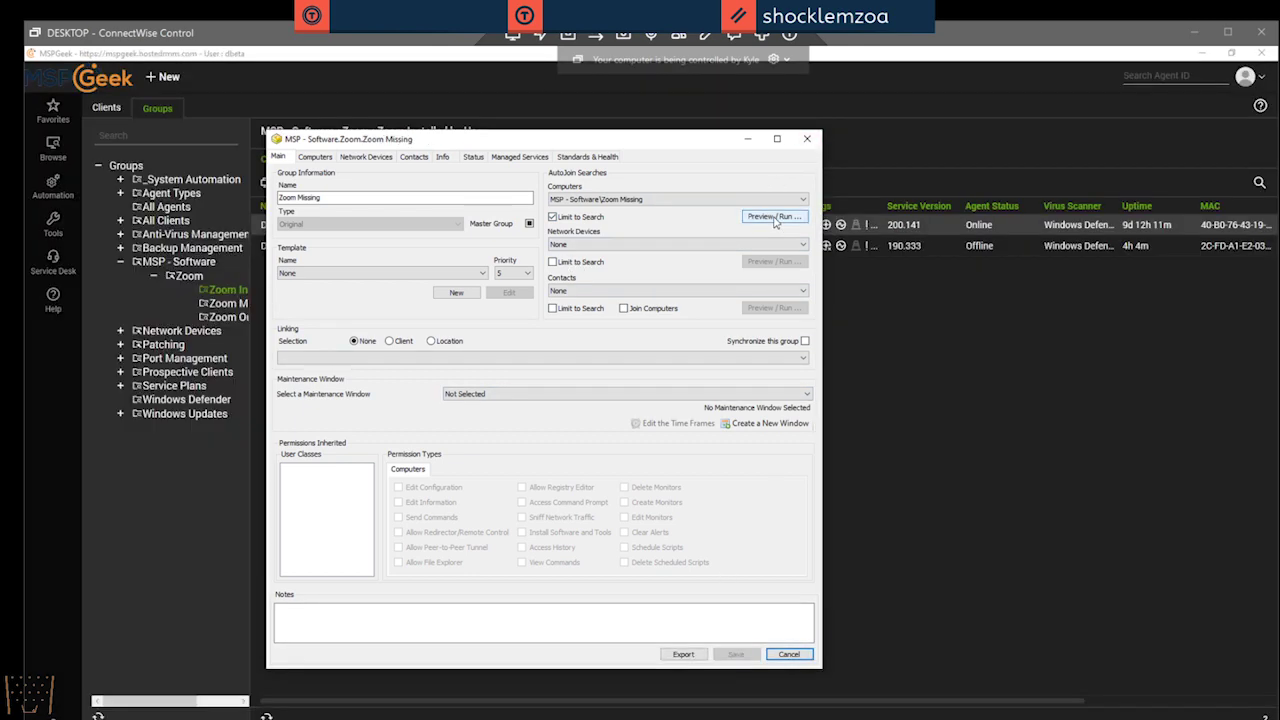
Check the group's computers and scheduled scripts, and turn off the master group setting
{"action": "left_click", "coordinate": [315, 157]}
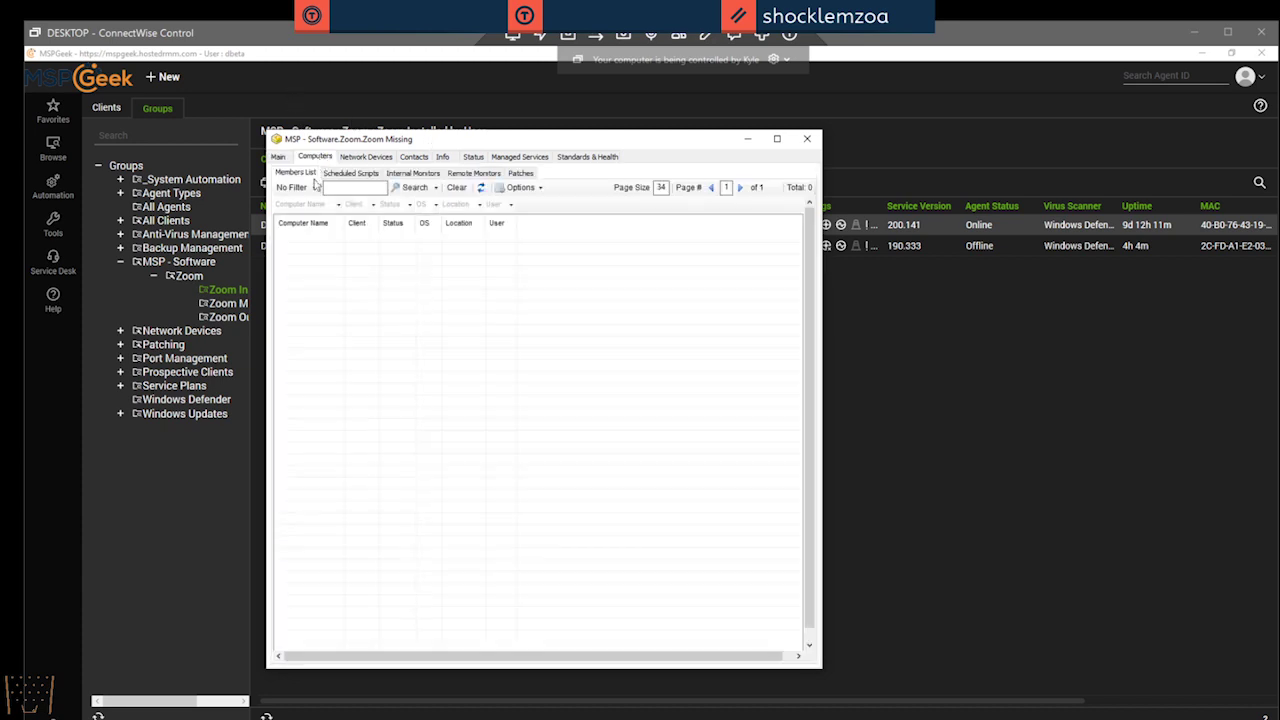
{"action": "left_click", "coordinate": [345, 172]}
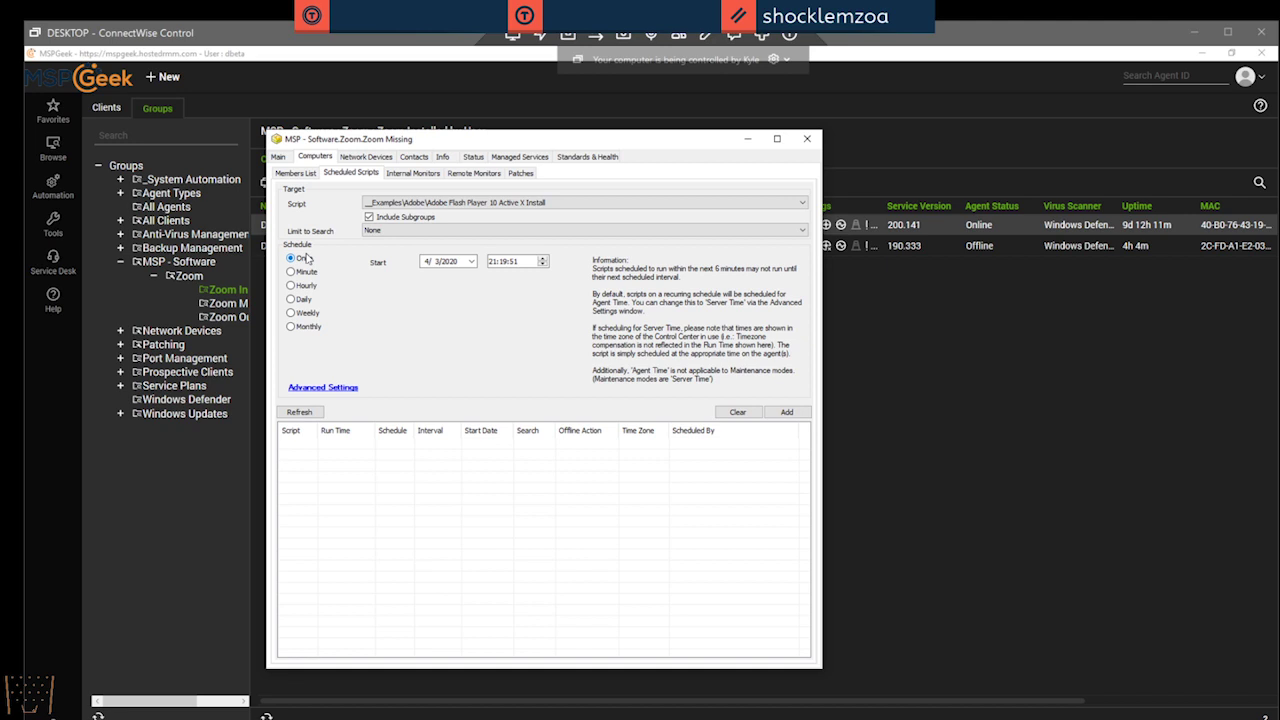
{"action": "left_click", "coordinate": [305, 172]}
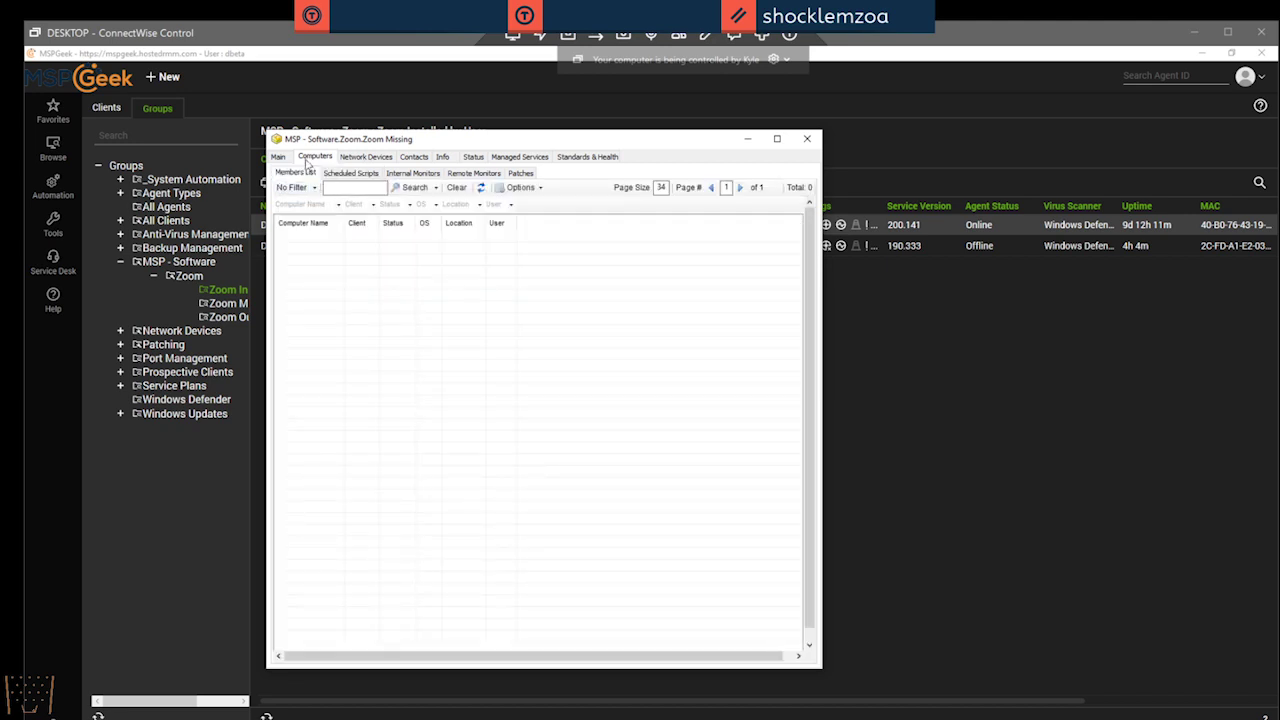
{"action": "left_click", "coordinate": [289, 157]}
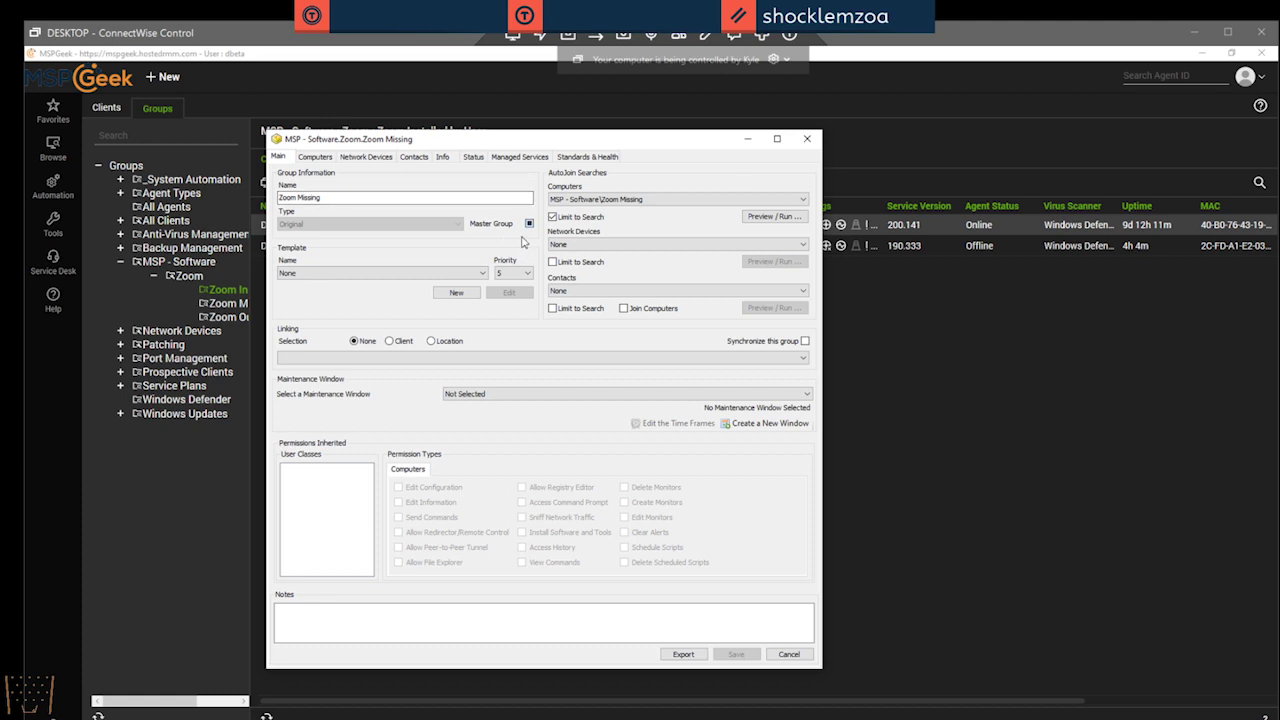
{"action": "left_click", "coordinate": [529, 224]}
{"action": "left_click", "coordinate": [313, 160]}
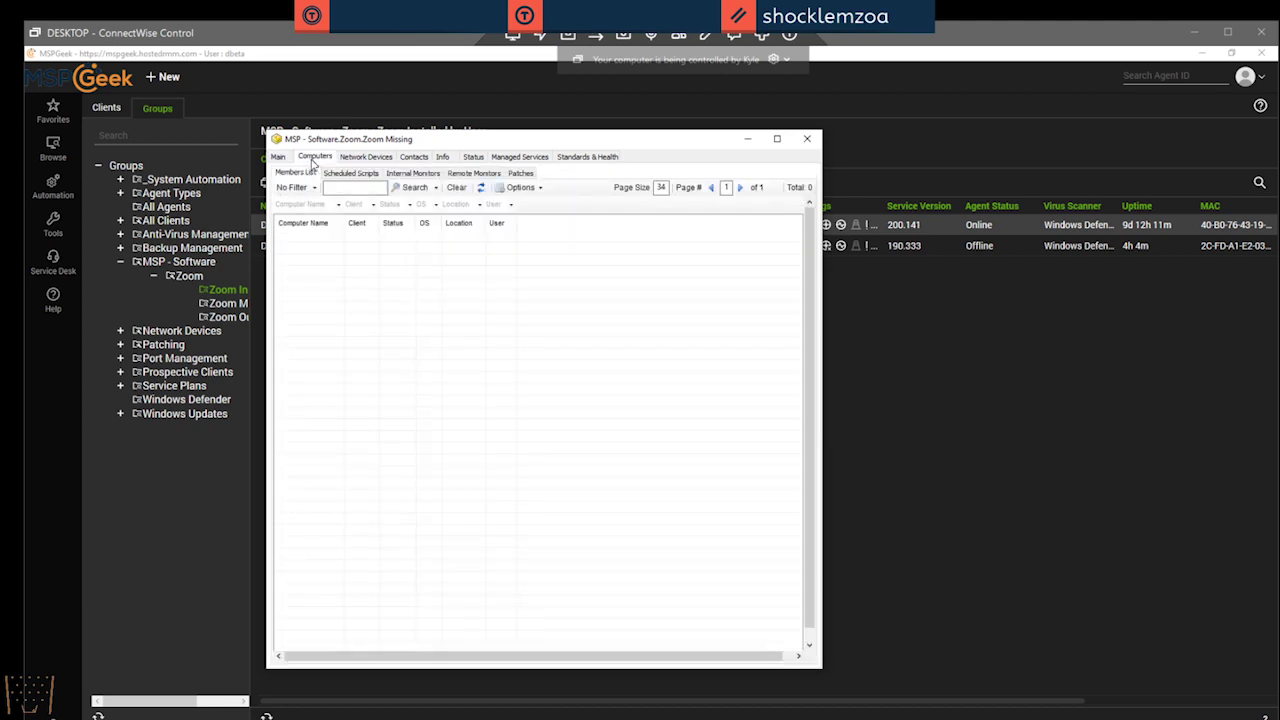
Pick SCO\MSP - Zoom Install from the Scheduled Scripts script list
{"action": "left_click", "coordinate": [330, 174]}
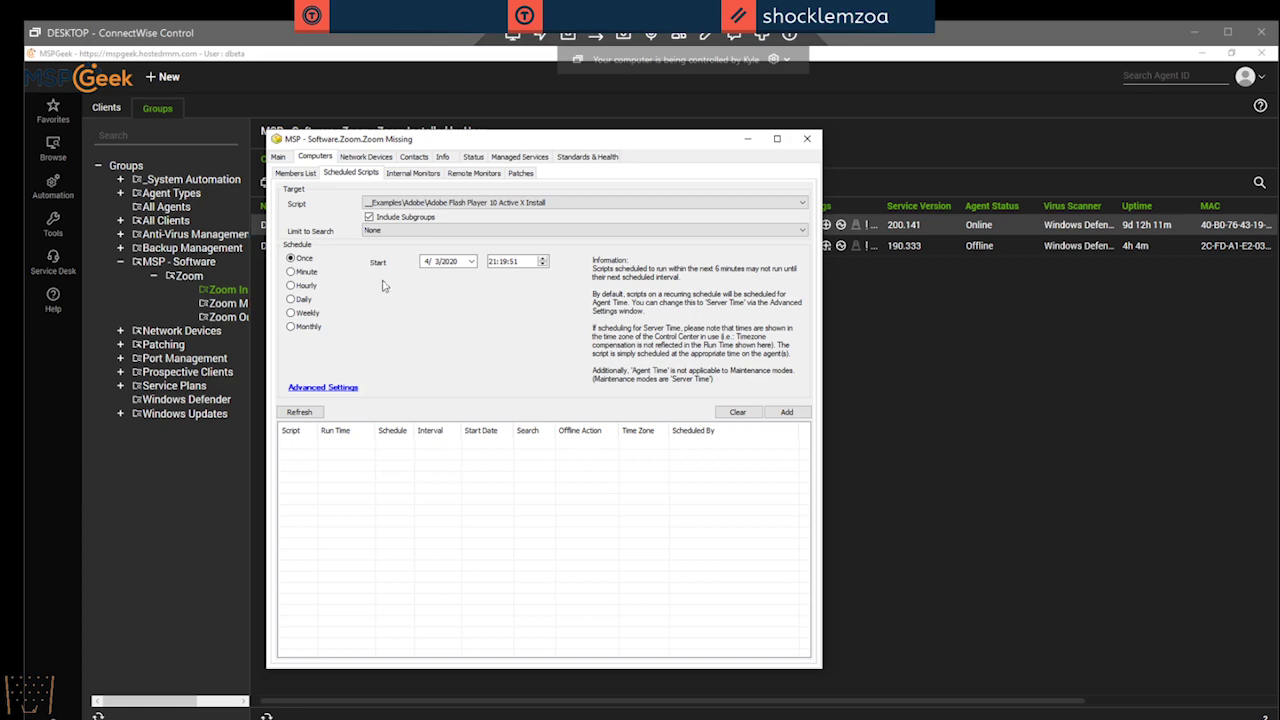
{"action": "left_click", "coordinate": [452, 204]}
{"action": "scroll", "coordinate": [628, 363], "scroll_direction": "down", "scroll_amount": 1}
{"action": "scroll", "coordinate": [628, 363], "scroll_direction": "down", "scroll_amount": 3}
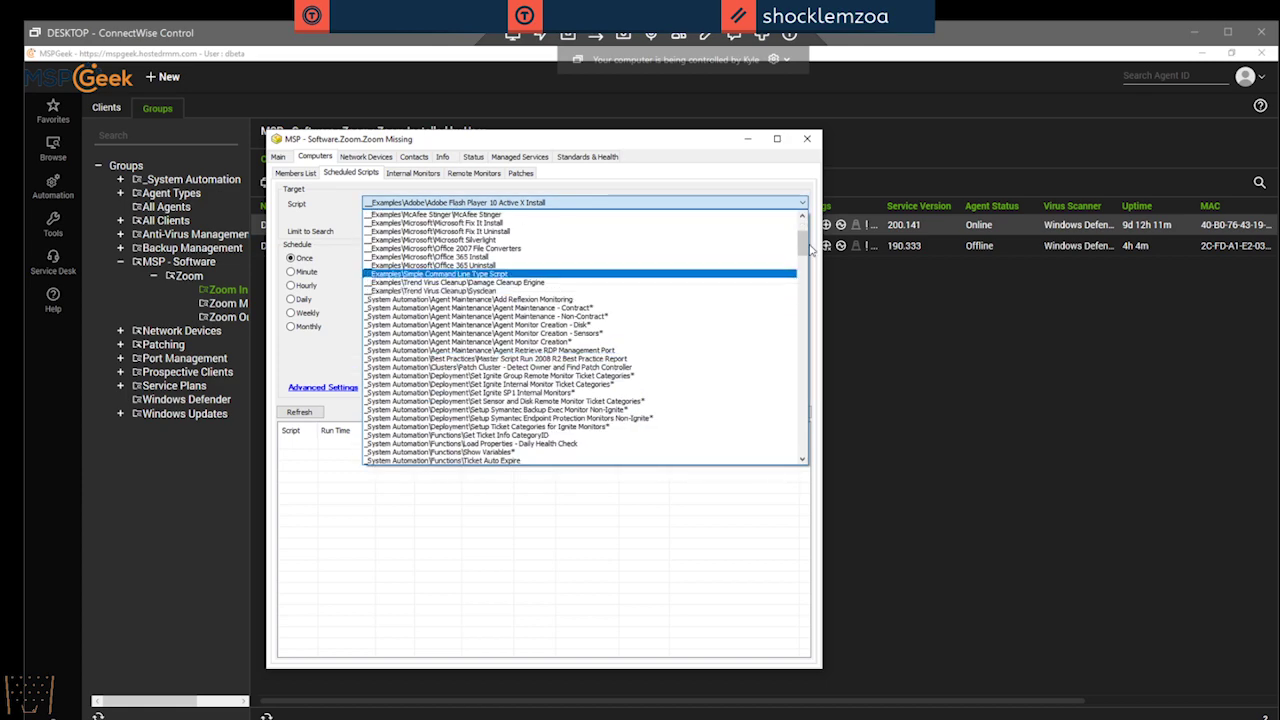
{"action": "left_click_drag", "start_coordinate": [801, 245], "coordinate": [801, 446]}
{"action": "left_click", "coordinate": [468, 359]}
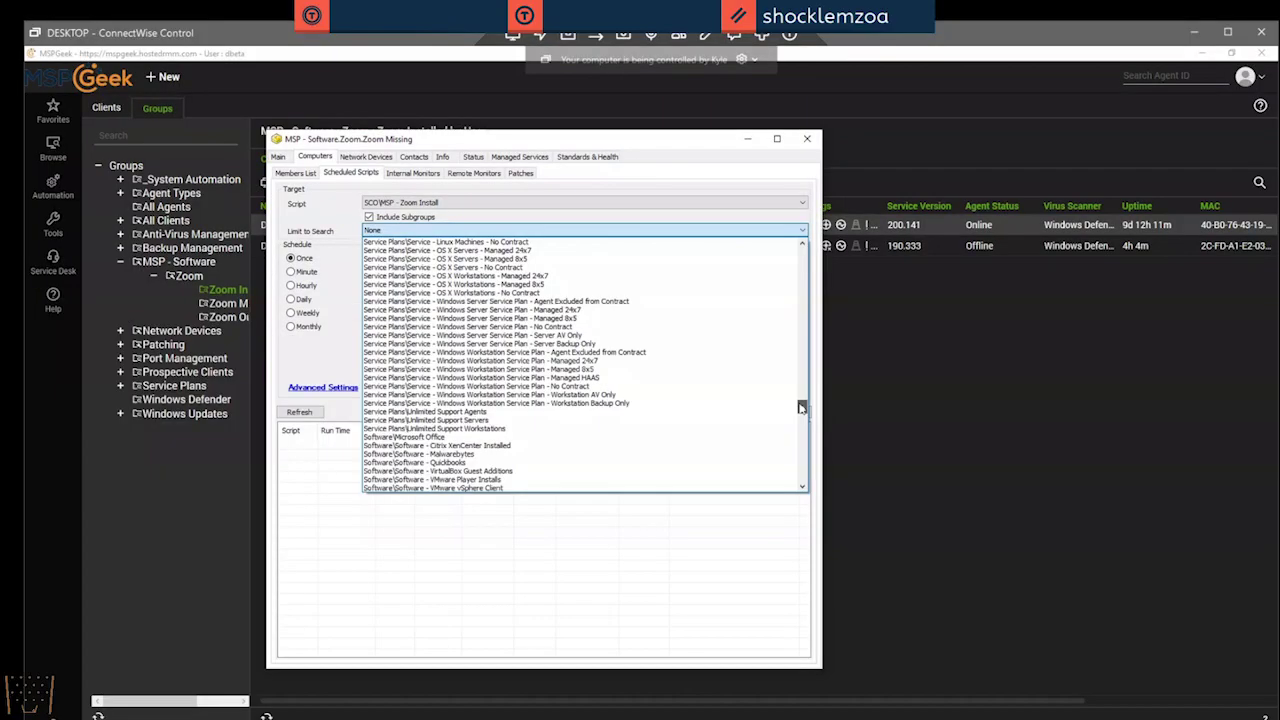
Browse the Limit to Search list and keep it set to None
{"action": "scroll", "coordinate": [802, 421], "scroll_direction": "down", "scroll_amount": 5}
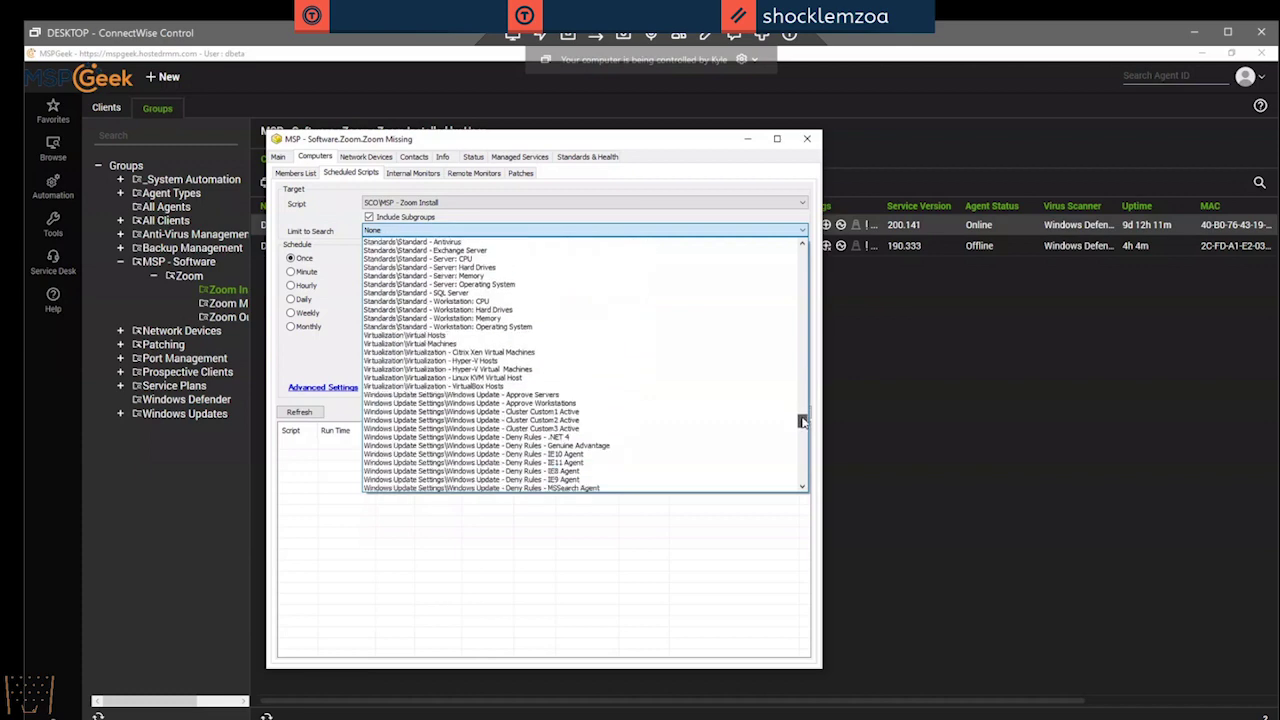
{"action": "scroll", "coordinate": [802, 421], "scroll_direction": "up", "scroll_amount": 2}
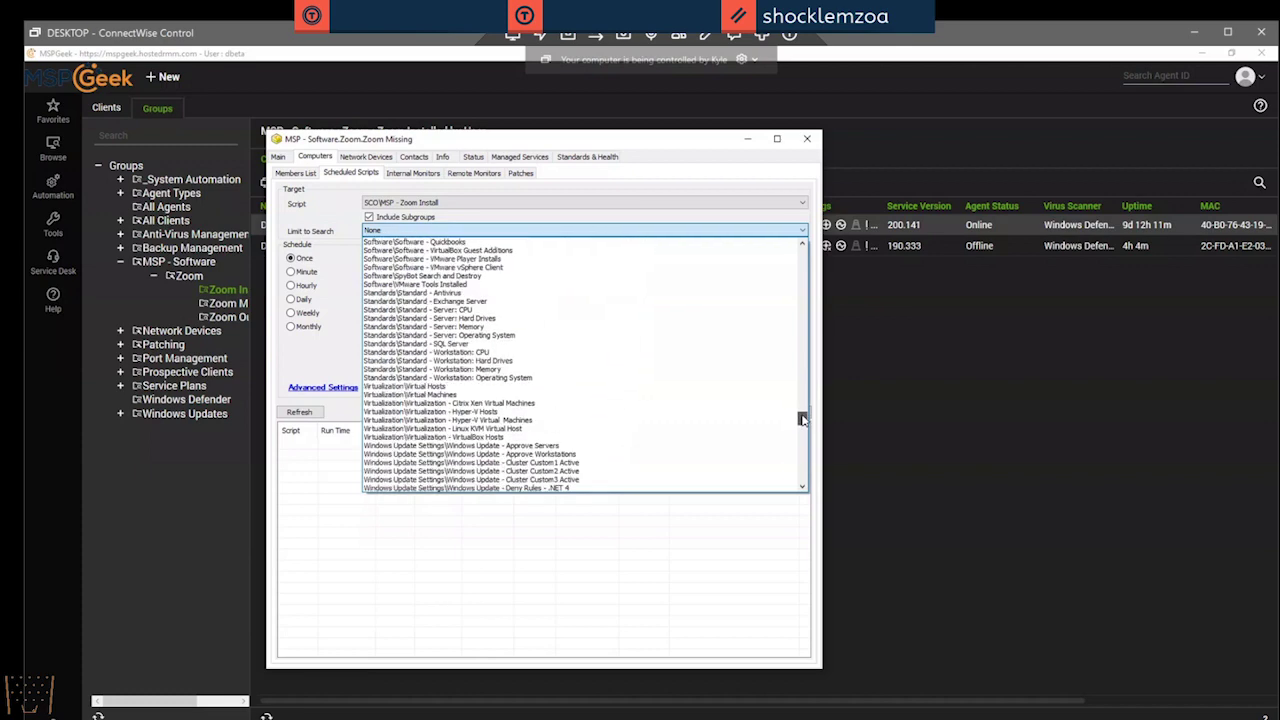
{"action": "left_click_drag", "start_coordinate": [802, 421], "coordinate": [802, 327]}
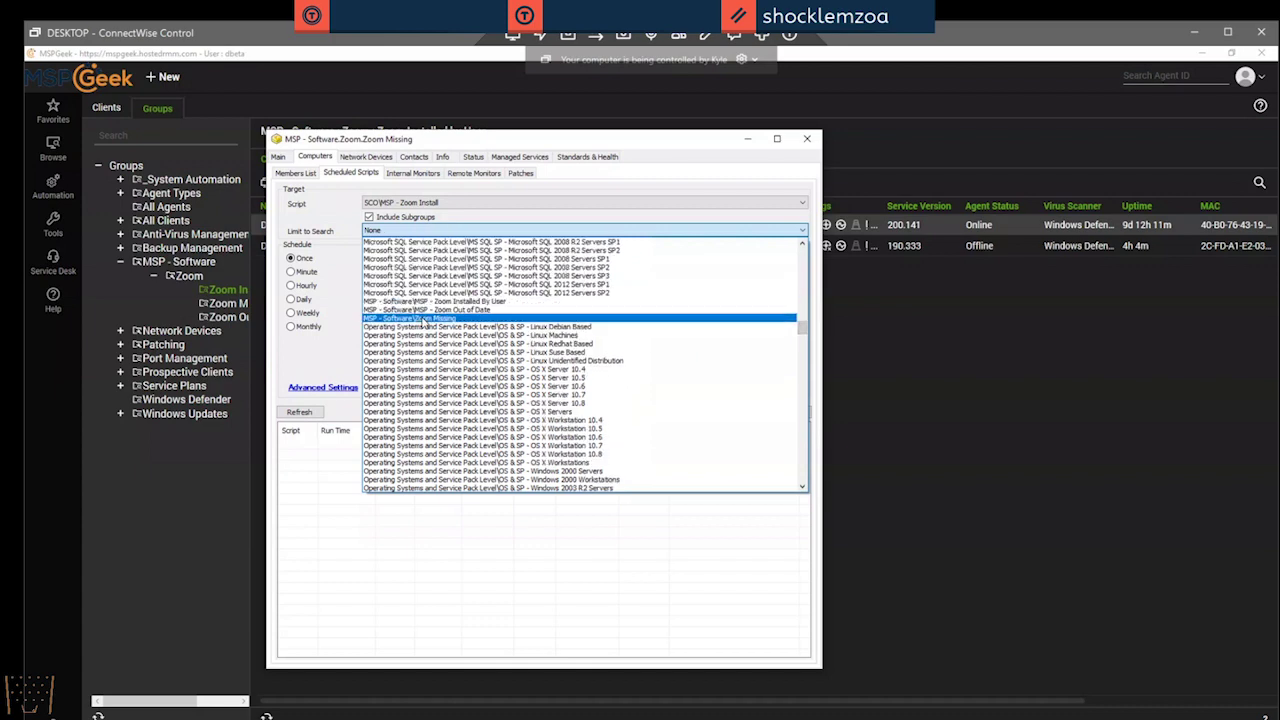
{"action": "scroll", "coordinate": [806, 336], "scroll_direction": "up", "scroll_amount": 3}
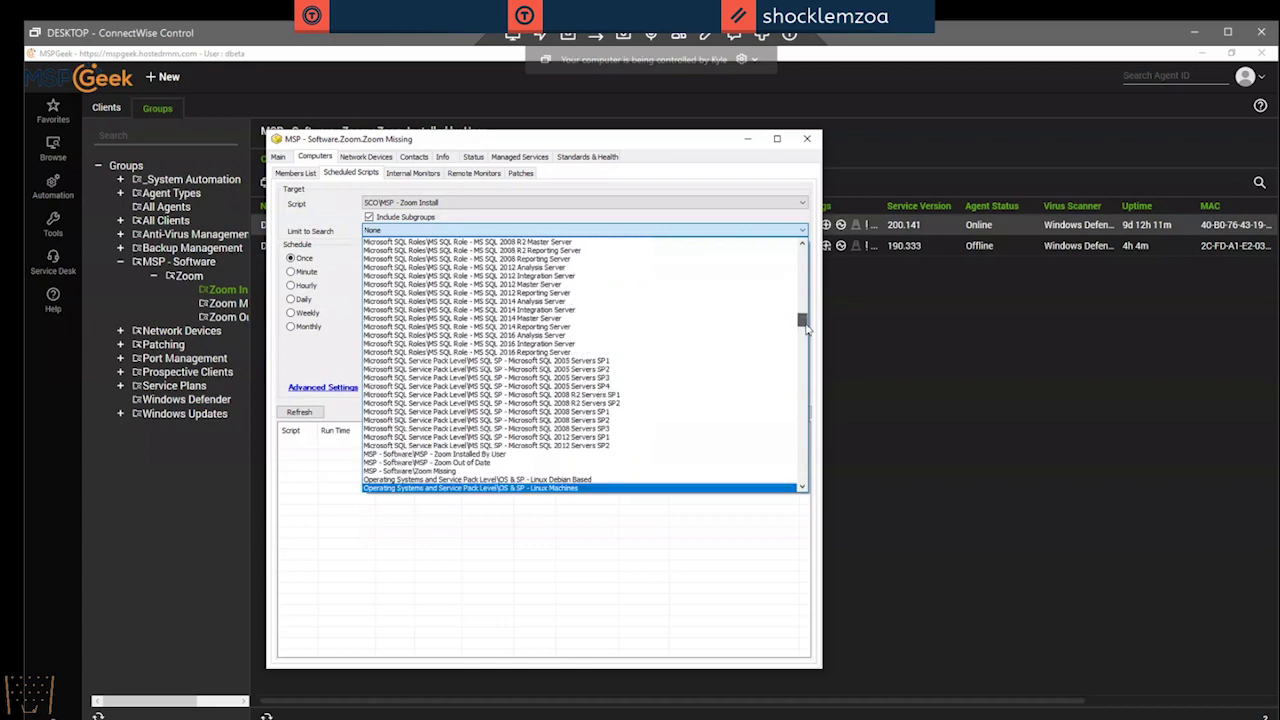
{"action": "scroll", "coordinate": [806, 336], "scroll_direction": "down", "scroll_amount": 10}
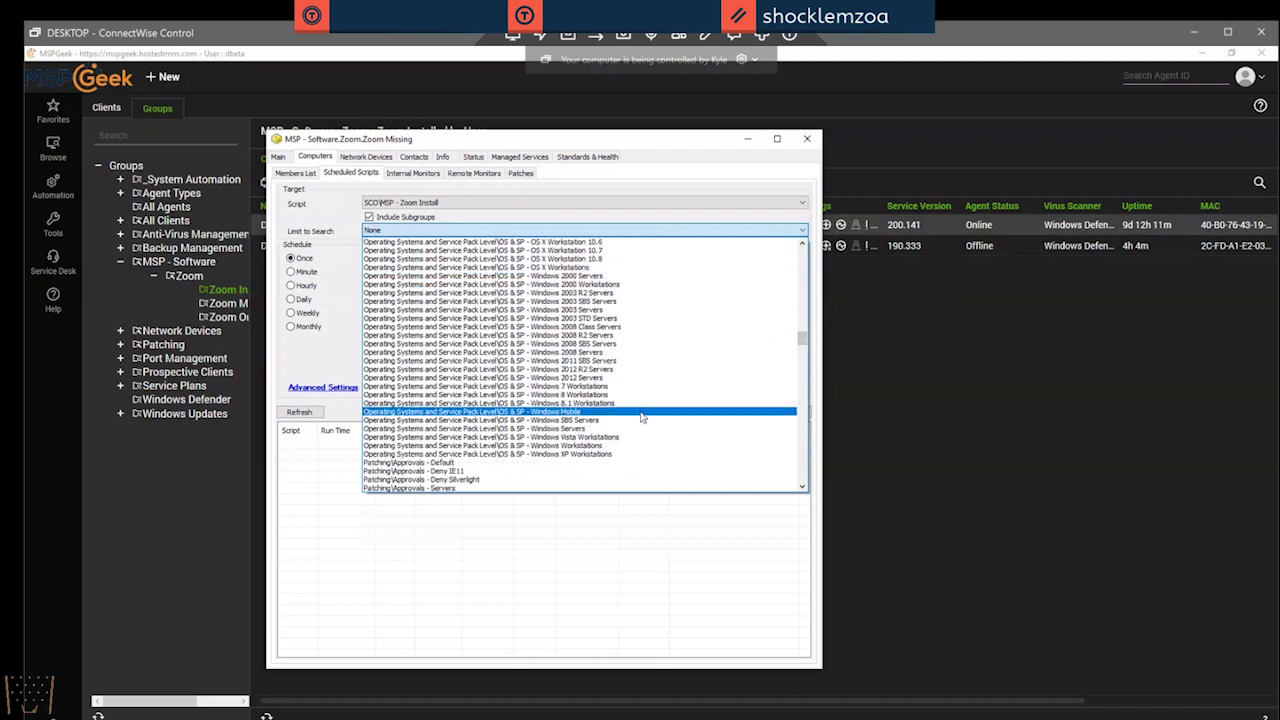
{"action": "scroll", "coordinate": [643, 419], "scroll_direction": "down", "scroll_amount": 1}
{"action": "scroll", "coordinate": [643, 419], "scroll_direction": "down", "scroll_amount": 3}
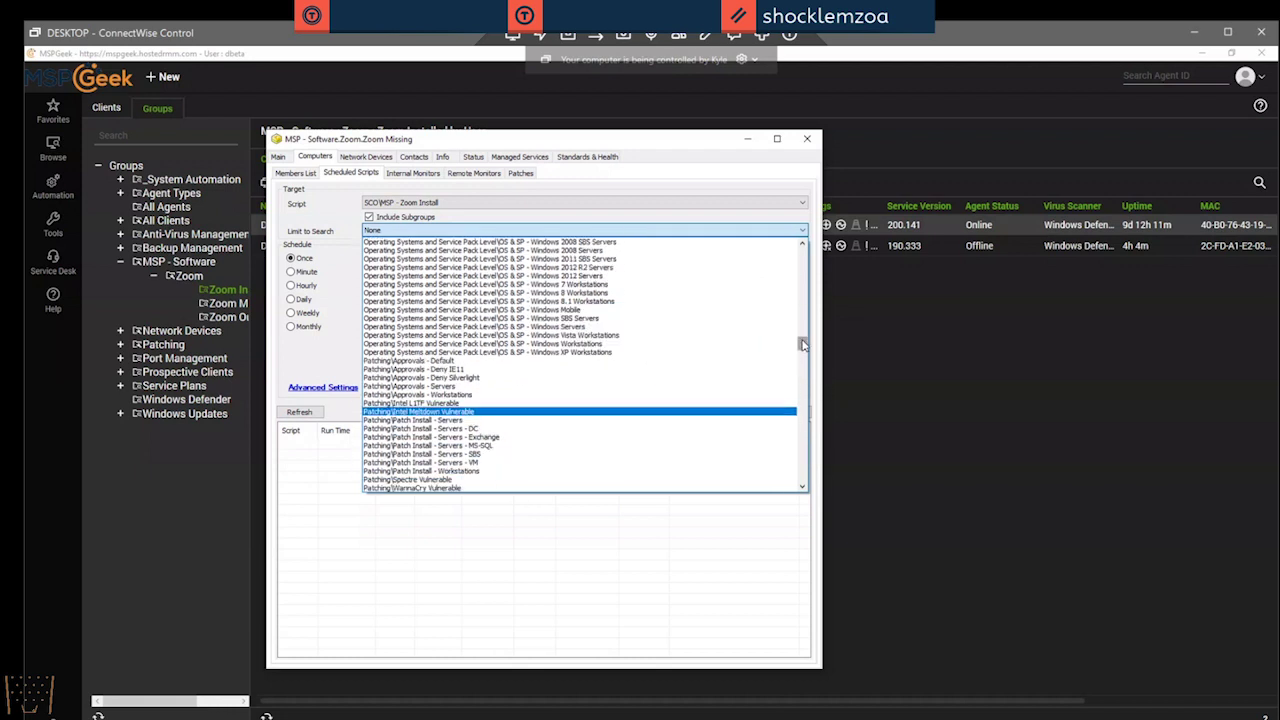
{"action": "left_click_drag", "start_coordinate": [802, 345], "coordinate": [817, 255]}
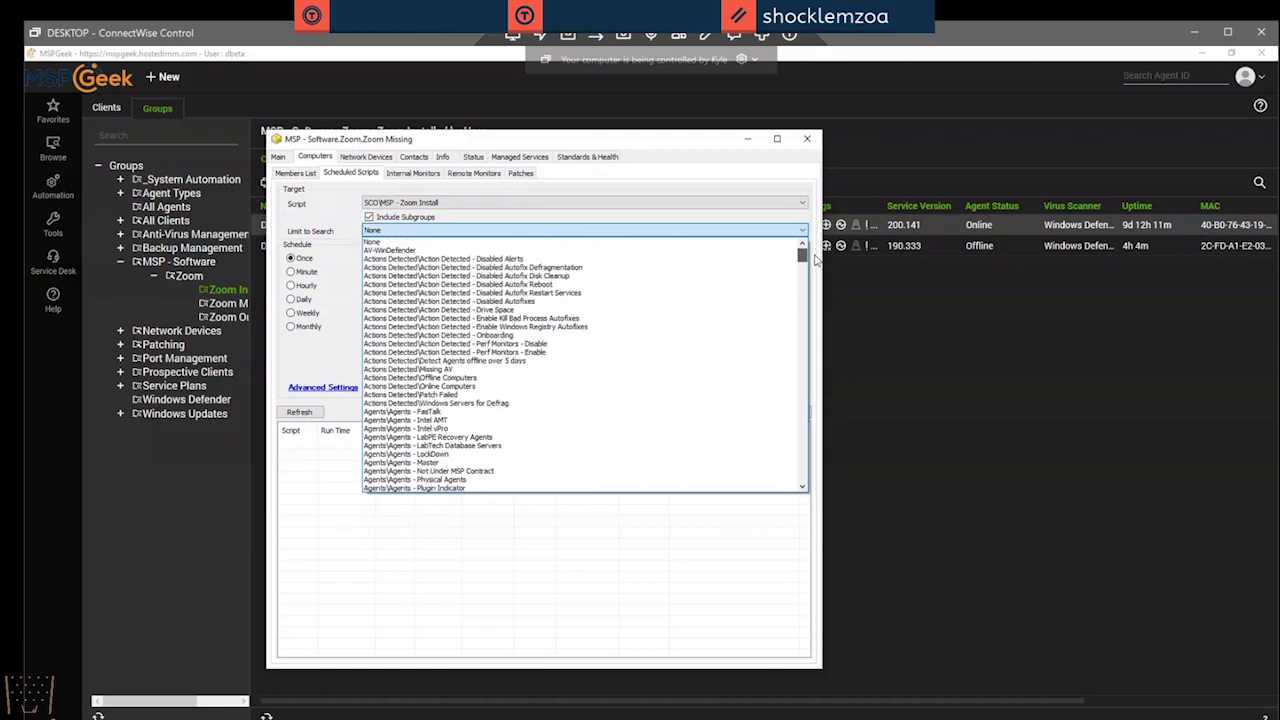
{"action": "left_click", "coordinate": [800, 225]}
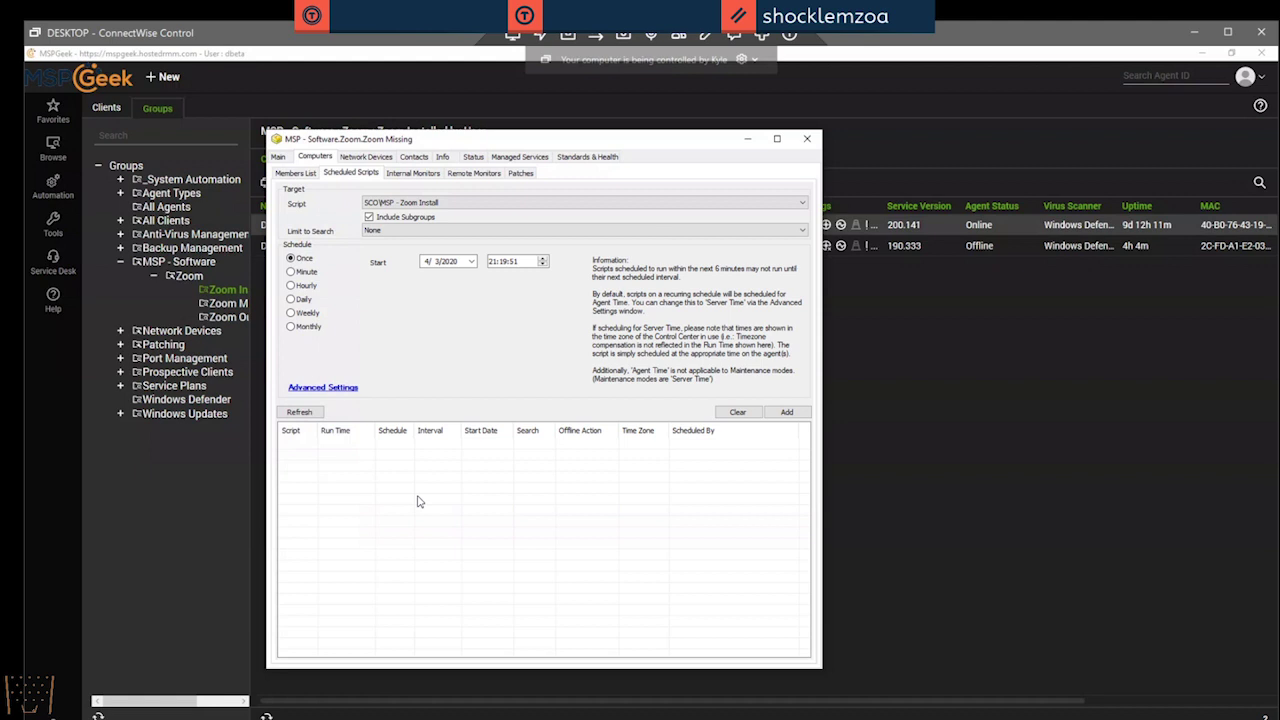
Add an hourly MSP - Zoom Install schedule row to the Zoom Missing group
{"action": "left_click", "coordinate": [293, 286]}
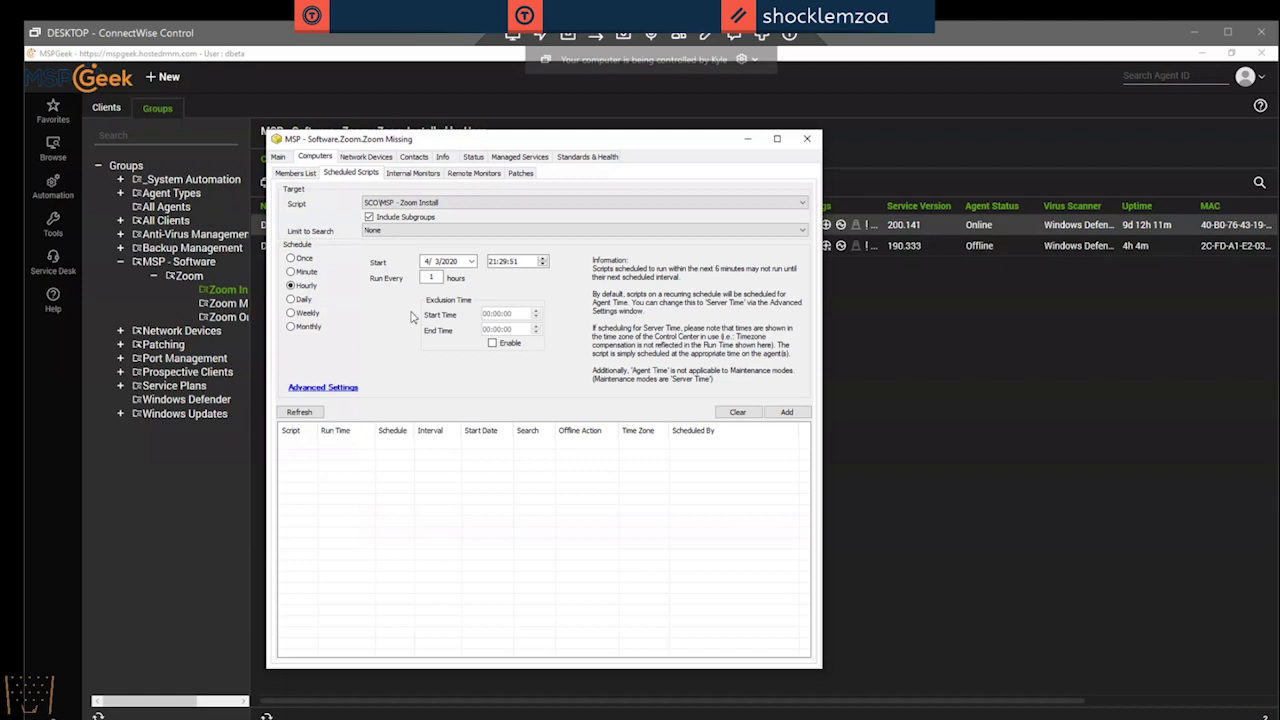
{"action": "left_click", "coordinate": [492, 265]}
{"action": "left_click", "coordinate": [787, 412]}
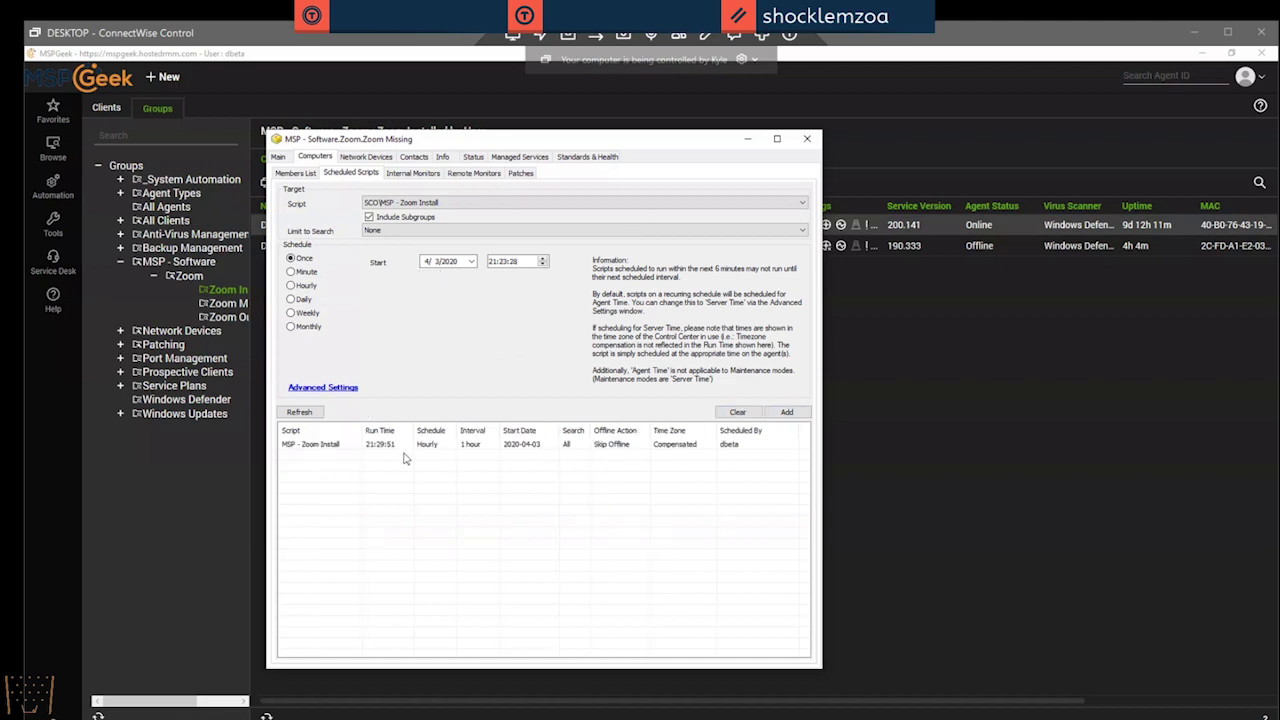
{"action": "left_click", "coordinate": [406, 446]}
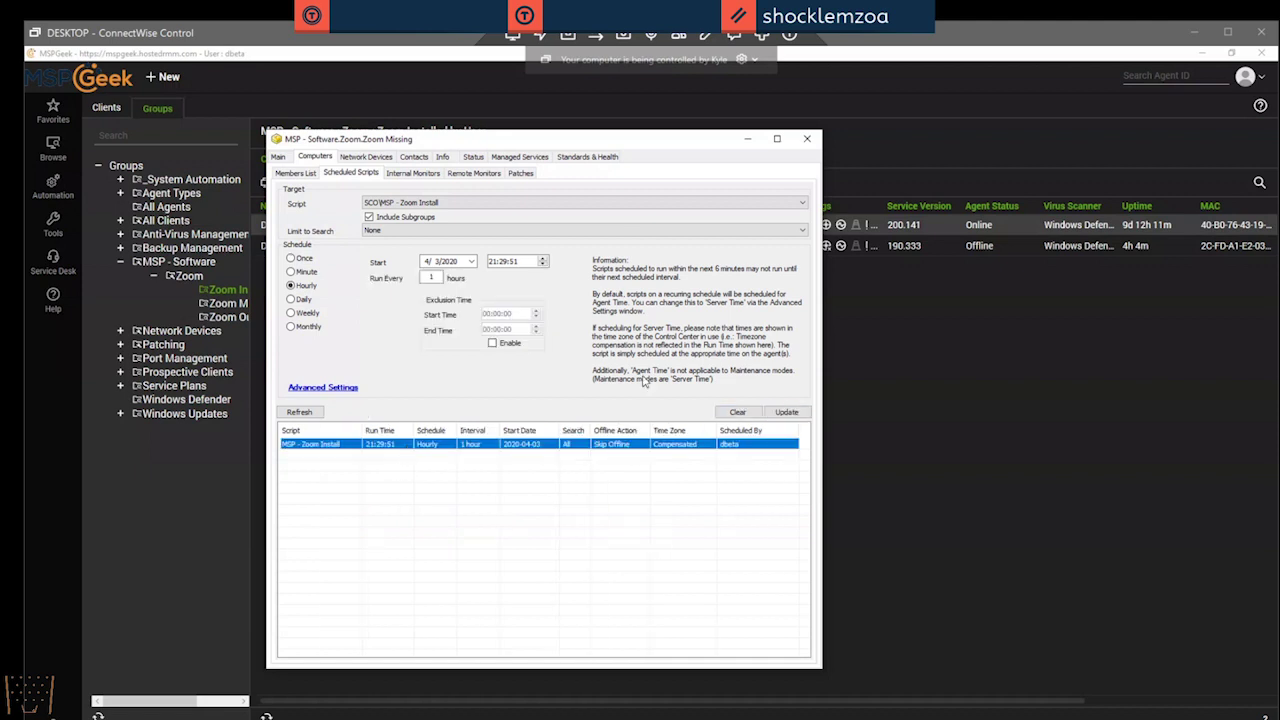
Save the Zoom Missing group's changes from the Main tab and close the group window
{"action": "left_click", "coordinate": [807, 138]}
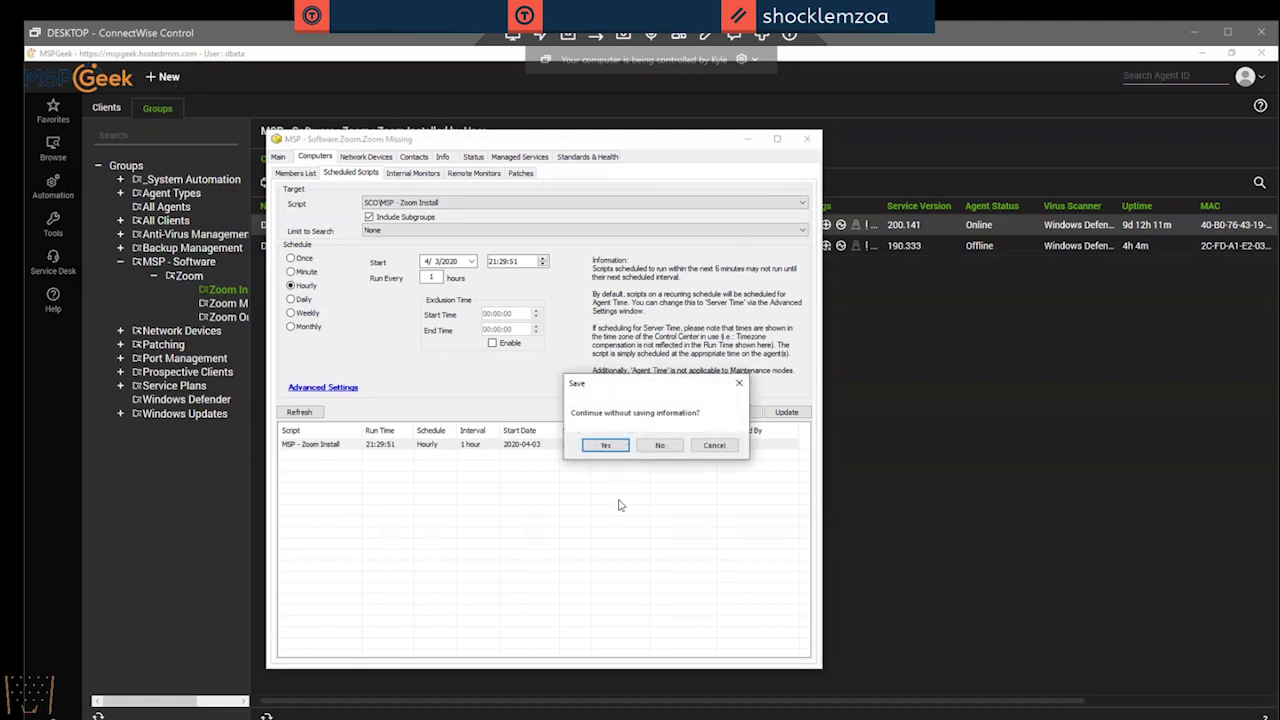
{"action": "left_click", "coordinate": [714, 445]}
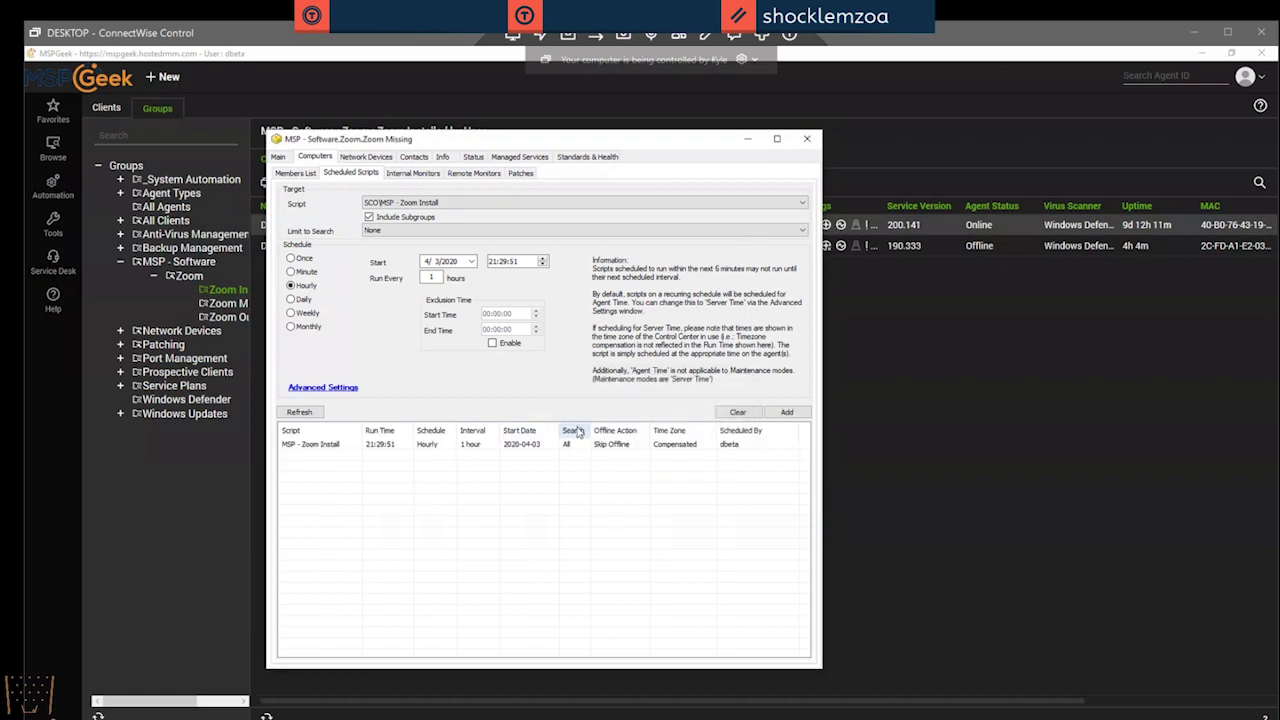
{"action": "left_click", "coordinate": [305, 174]}
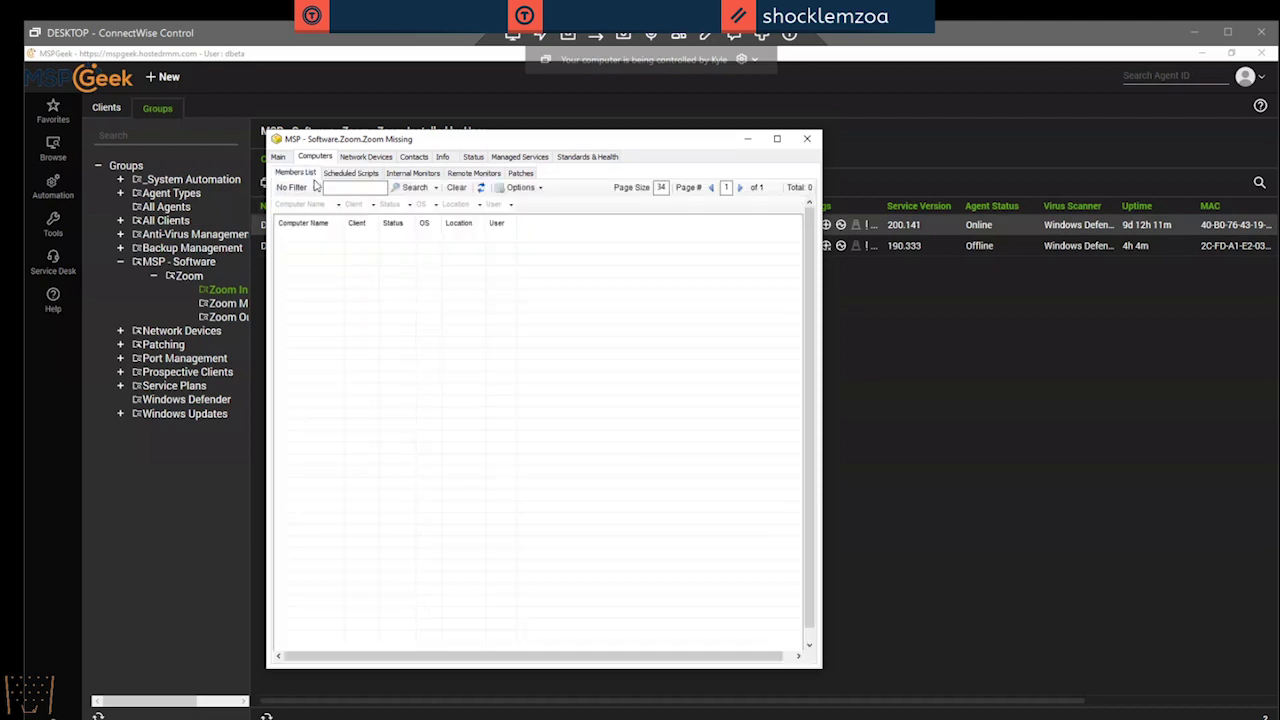
{"action": "left_click", "coordinate": [807, 138]}
{"action": "left_click", "coordinate": [725, 448]}
{"action": "left_click", "coordinate": [278, 157]}
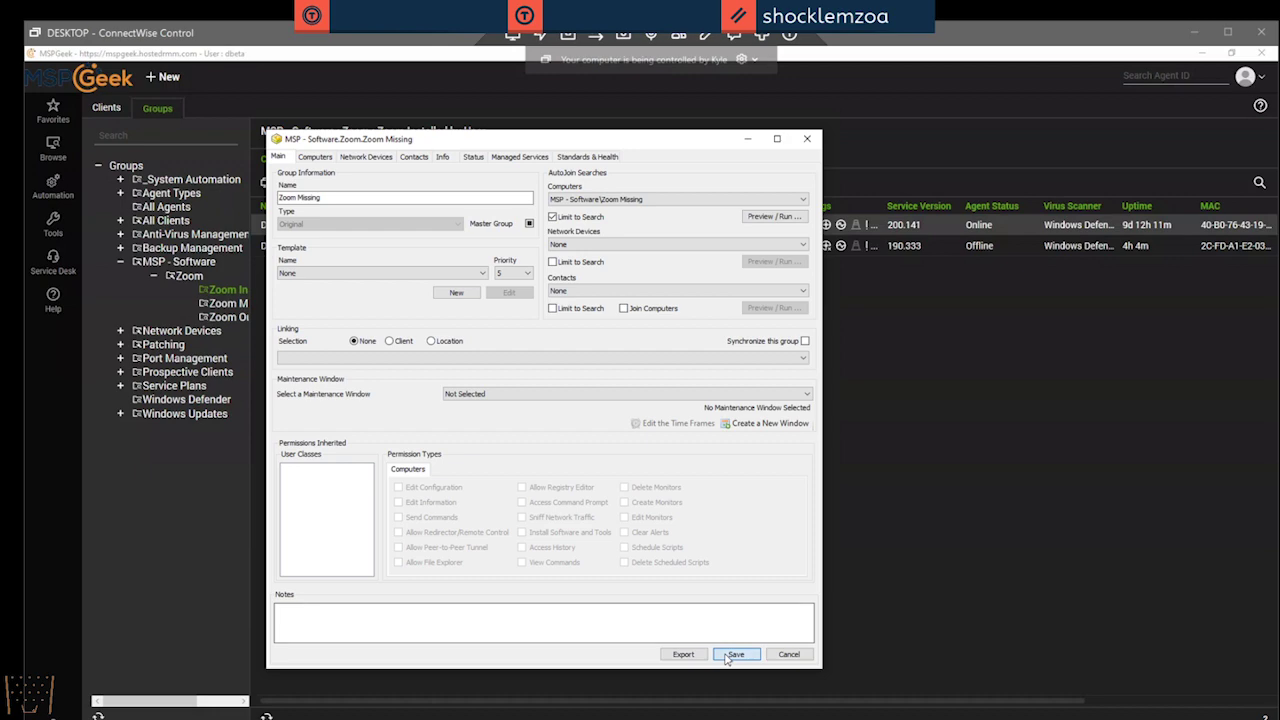
{"action": "left_click", "coordinate": [728, 655]}
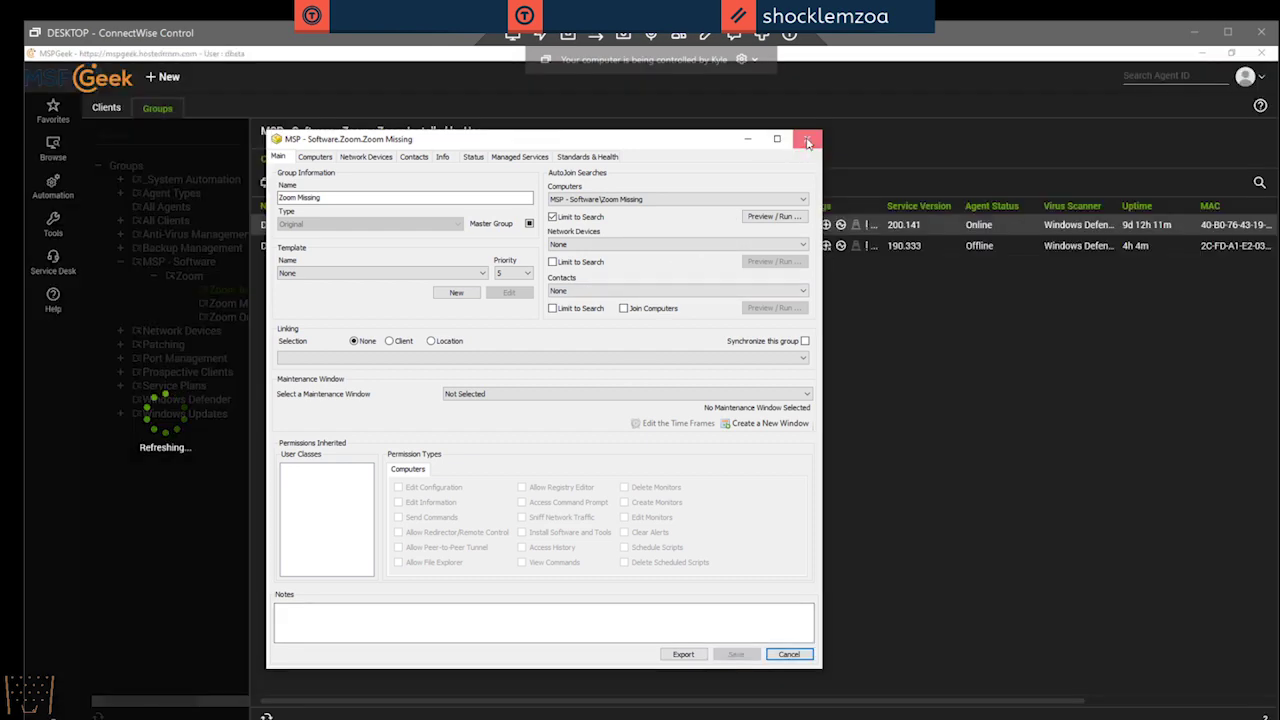
{"action": "left_click", "coordinate": [808, 140]}
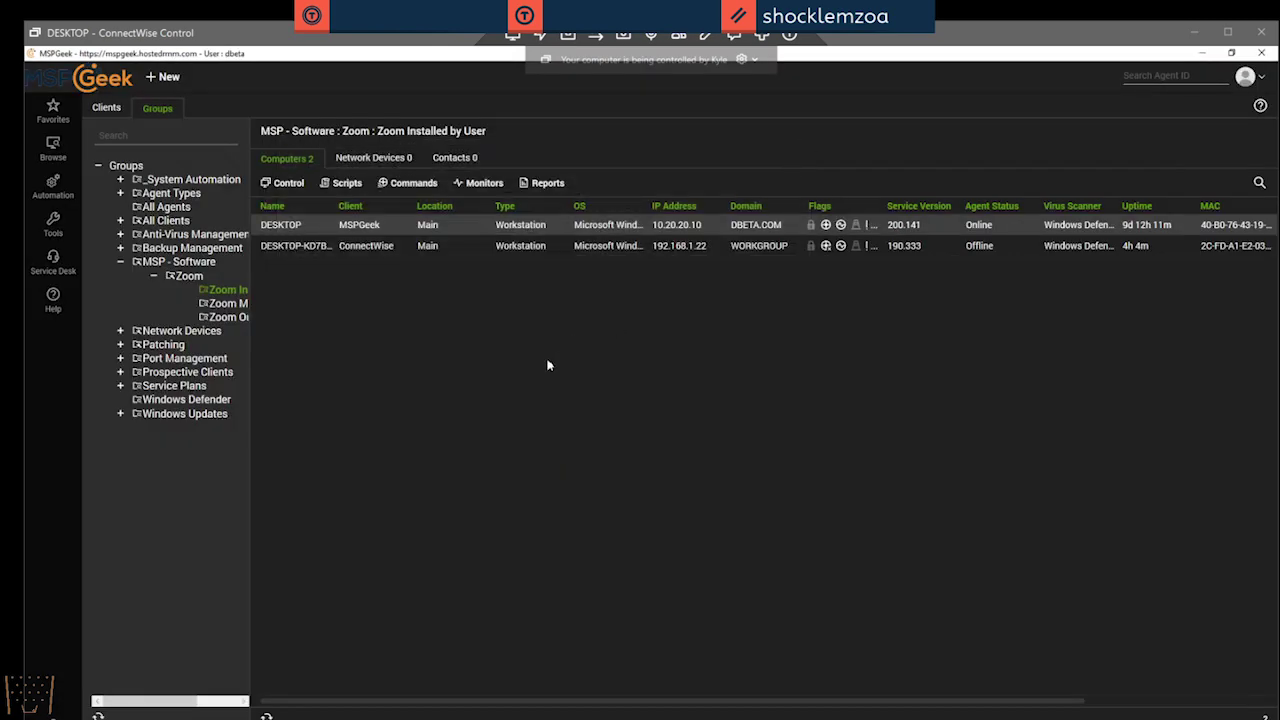
Confirm Zoom Missing lists no computers, then open DESKTOP's management window from Clients
{"action": "left_click", "coordinate": [226, 317]}
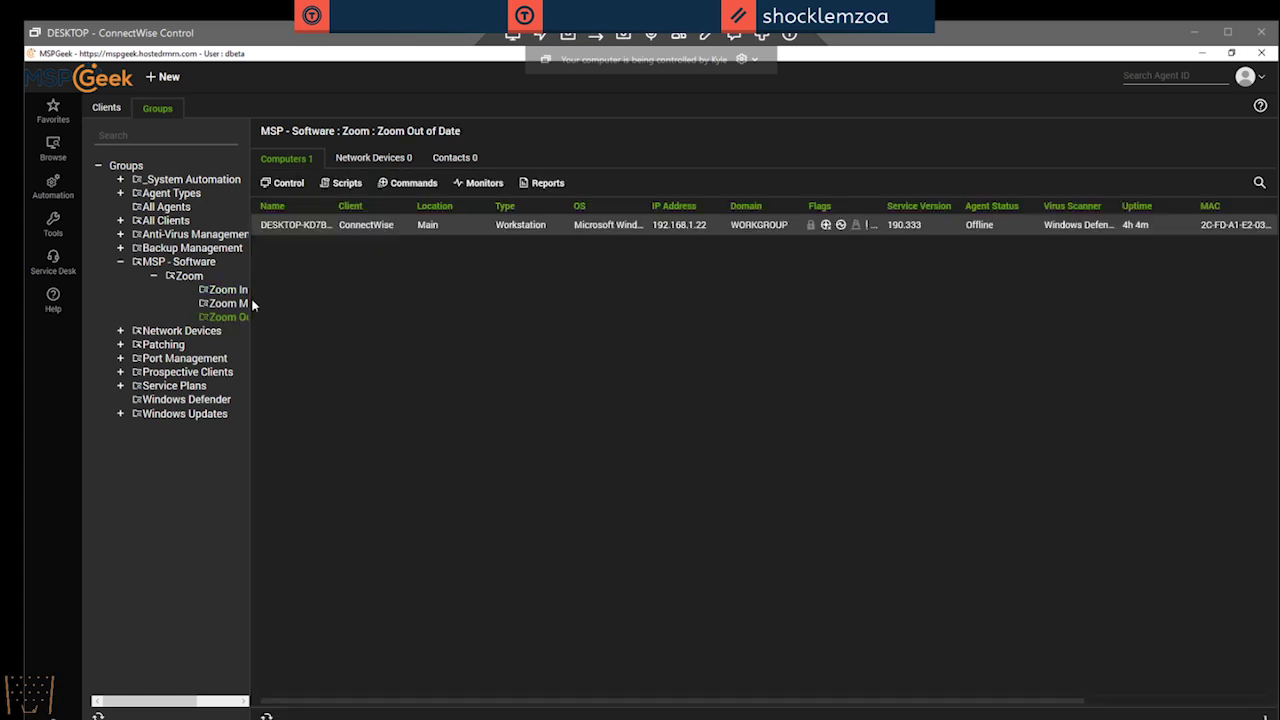
{"action": "left_click", "coordinate": [238, 305]}
{"action": "left_click", "coordinate": [238, 318]}
{"action": "left_click", "coordinate": [232, 290]}
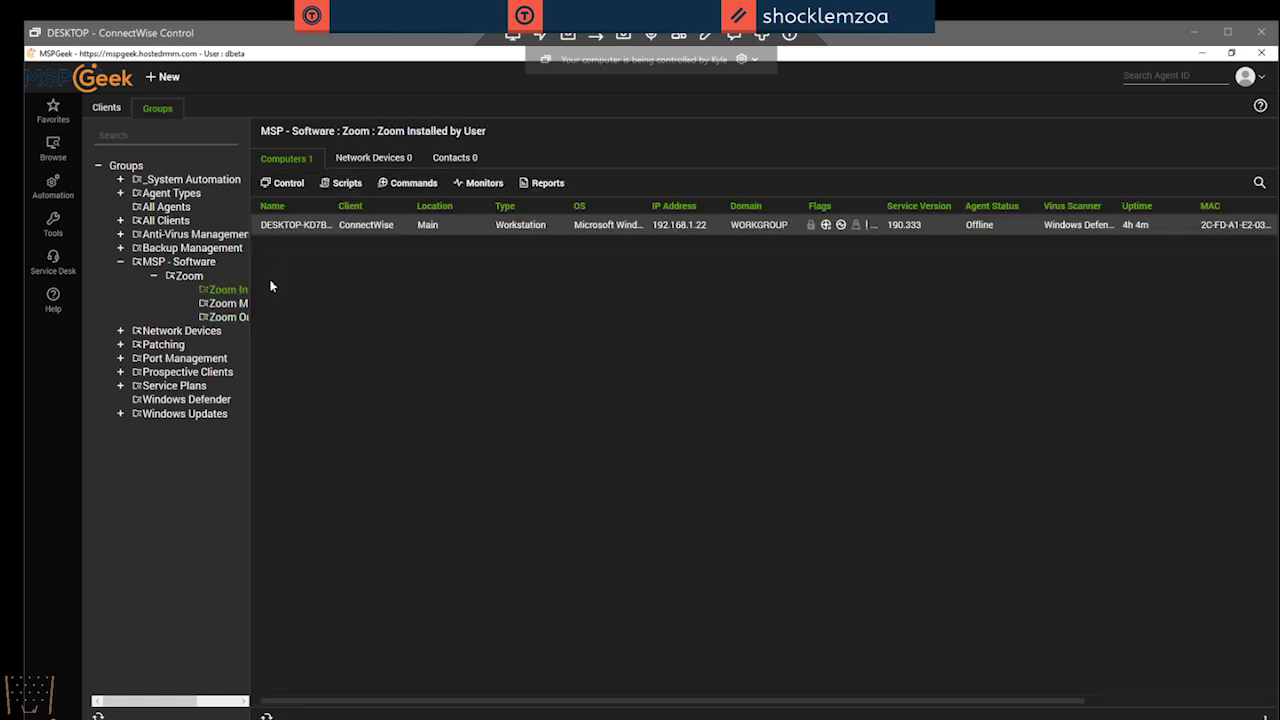
{"action": "left_click", "coordinate": [229, 304]}
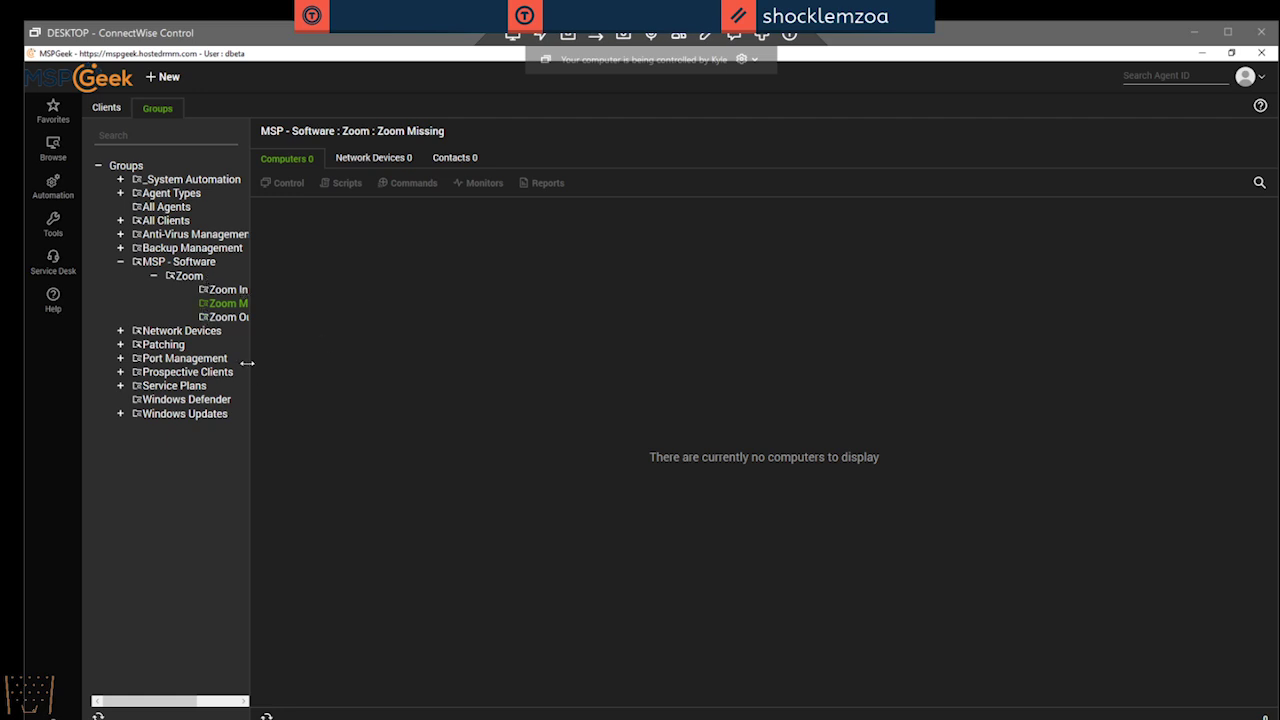
{"action": "left_click", "coordinate": [106, 108]}
{"action": "double_click", "coordinate": [285, 225]}
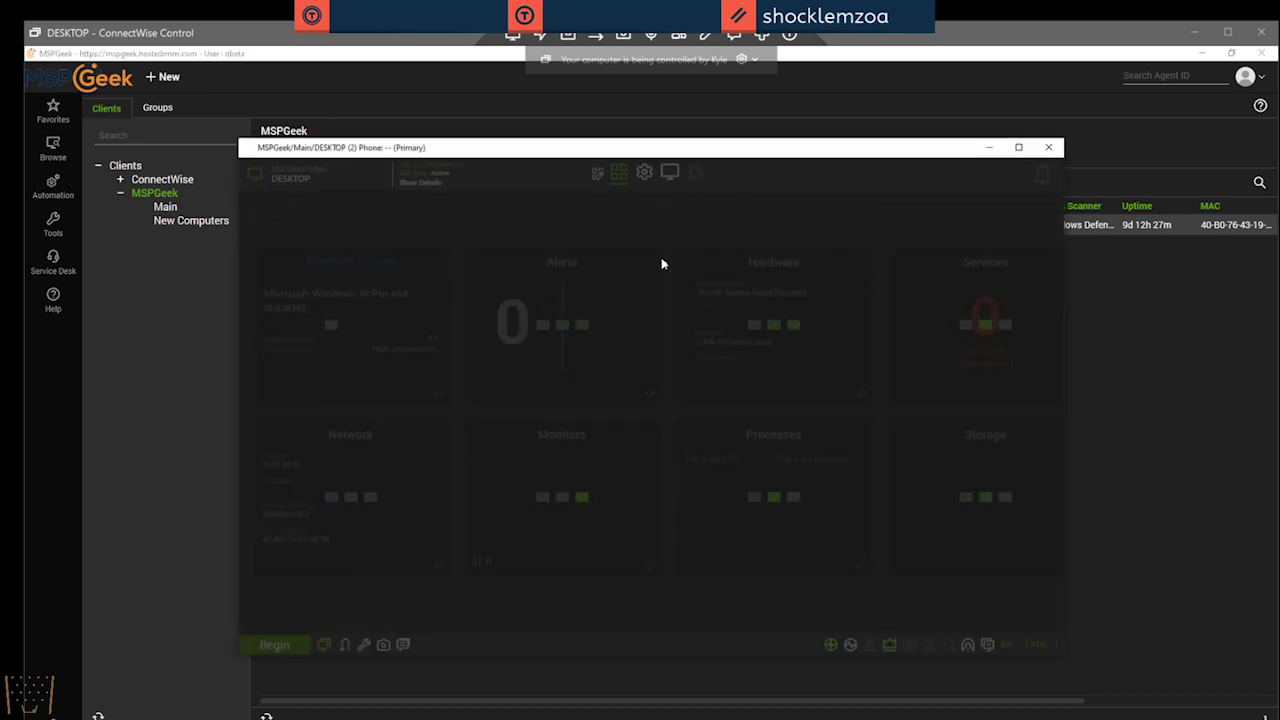
Show DESKTOP's Software inventory and scroll to find Zoom 4.6.19253 installed 4/3/2020
{"action": "left_click", "coordinate": [671, 177]}
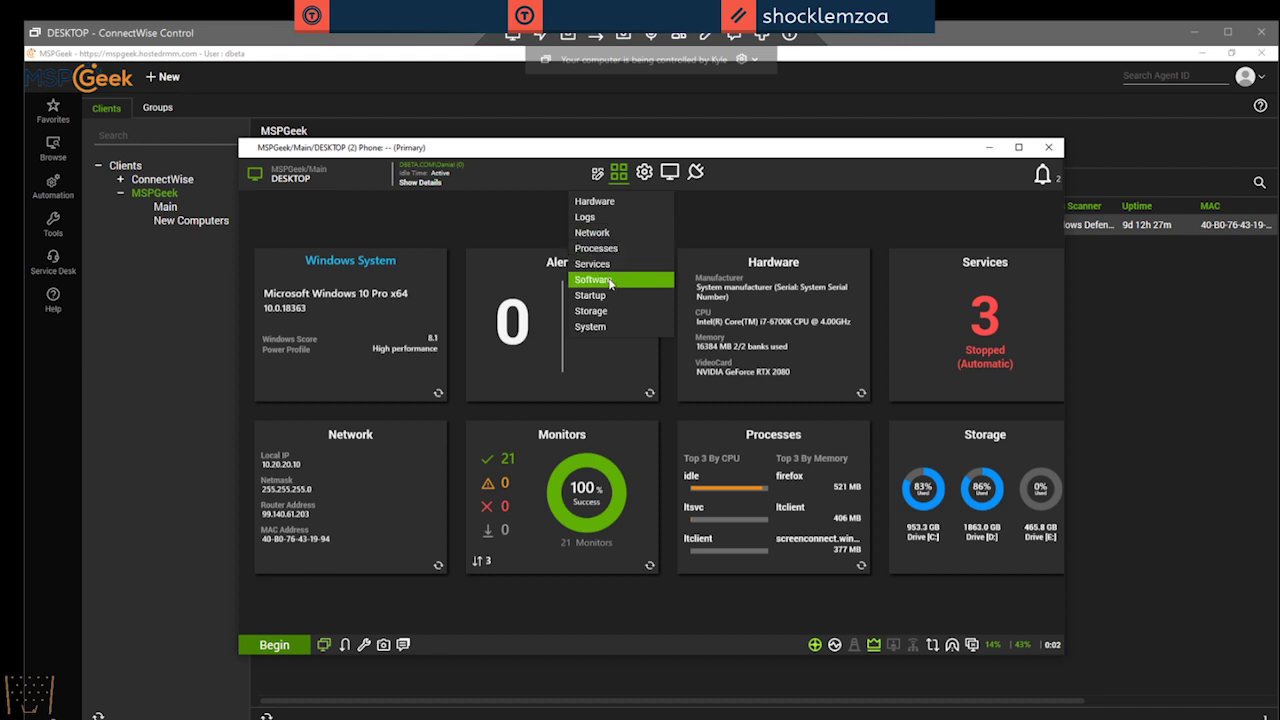
{"action": "left_click", "coordinate": [610, 281]}
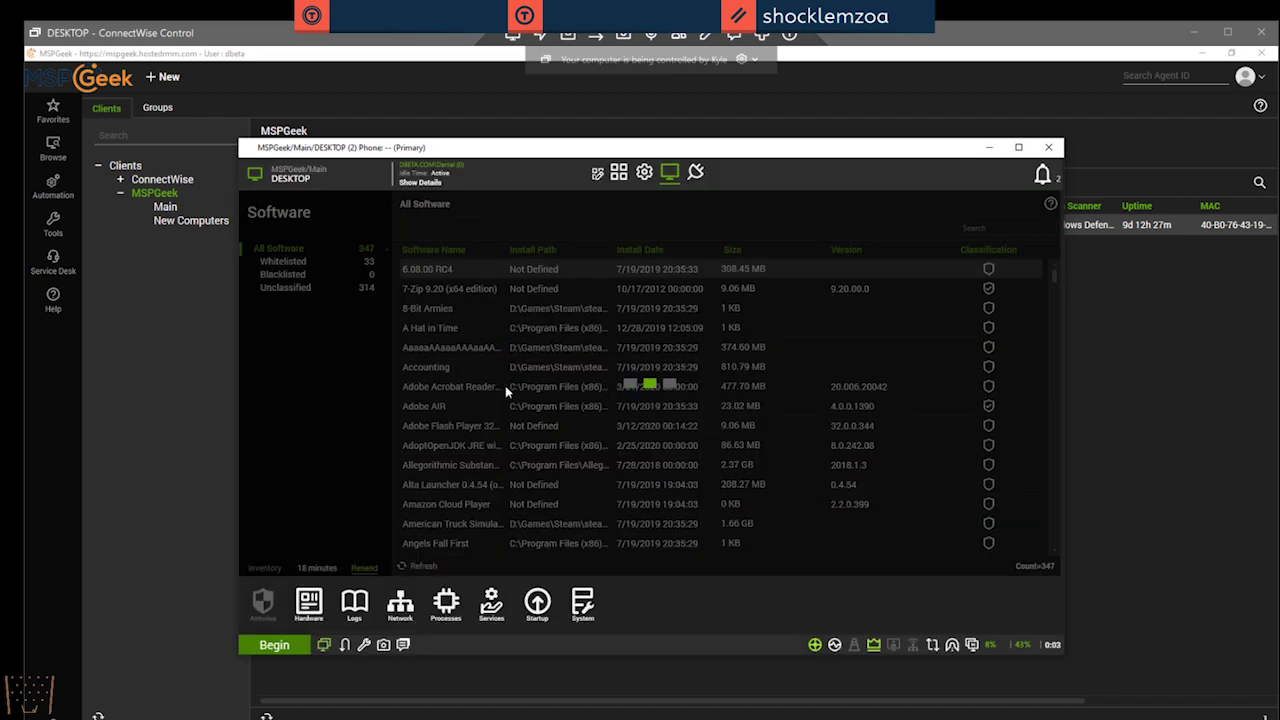
{"action": "left_click_drag", "start_coordinate": [1054, 280], "coordinate": [1054, 545]}
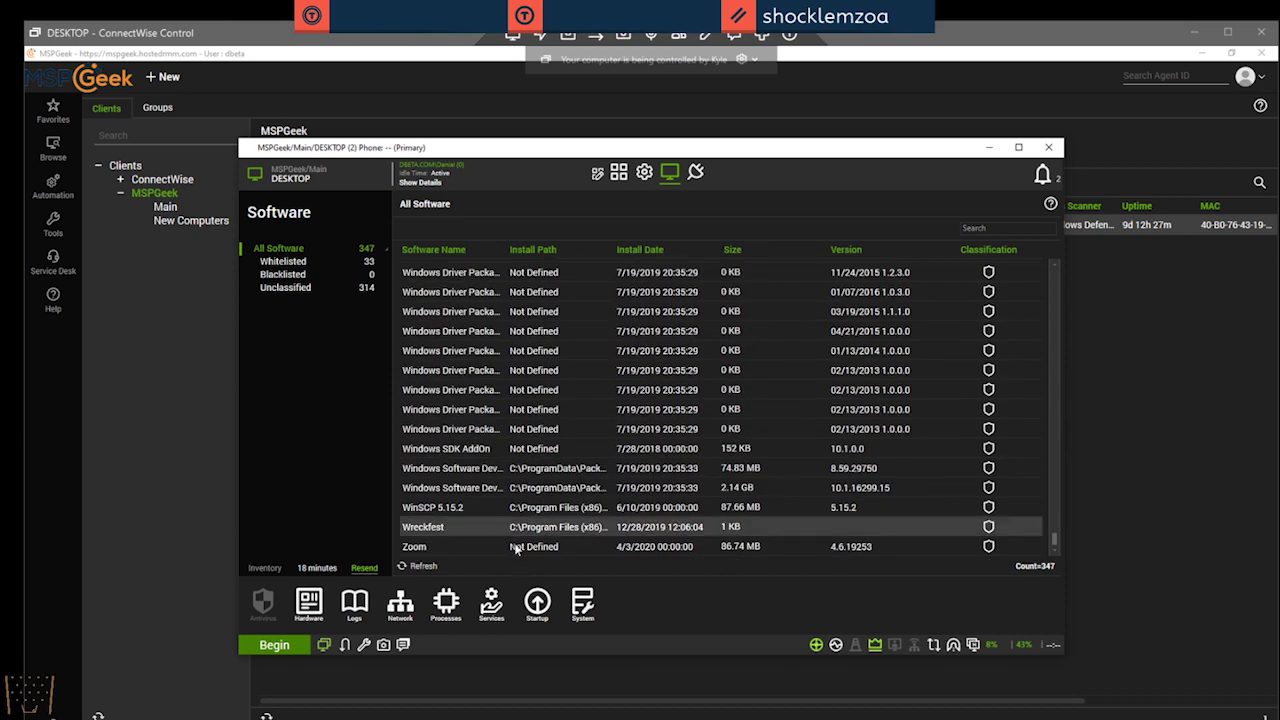
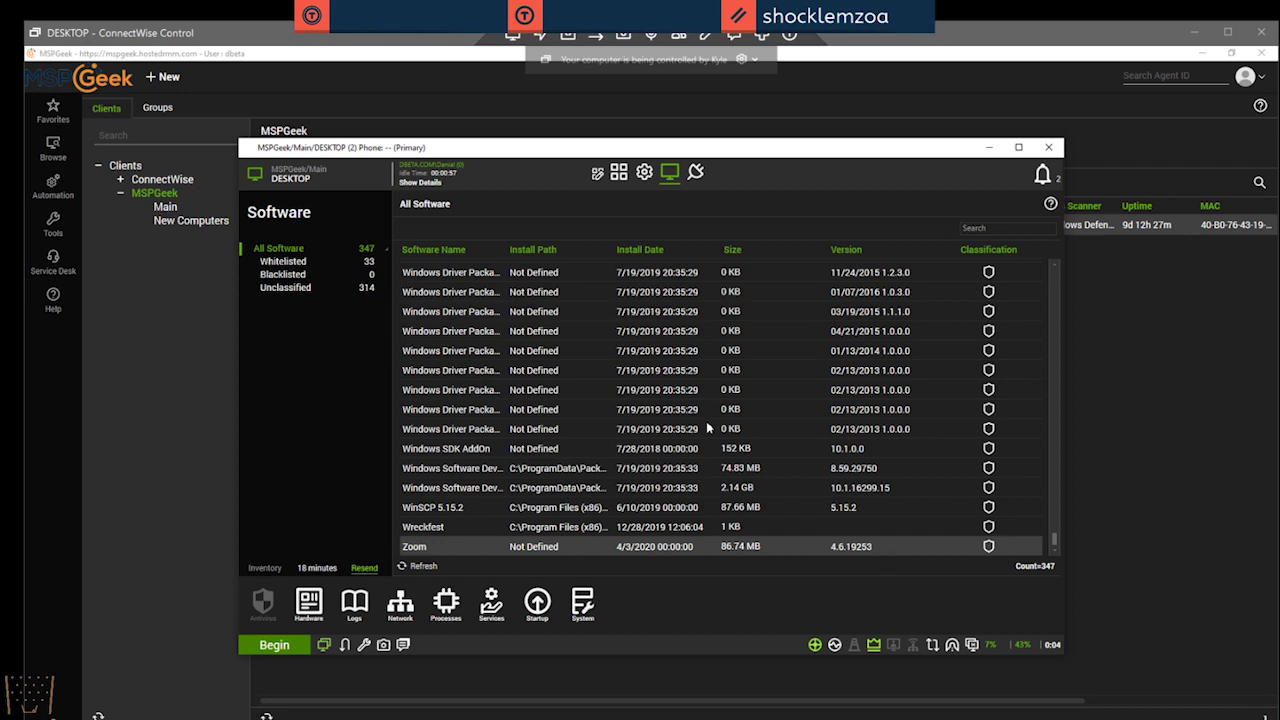
Close the DESKTOP computer's software inventory window to return to the Computers list
{"action": "left_click", "coordinate": [1050, 150]}
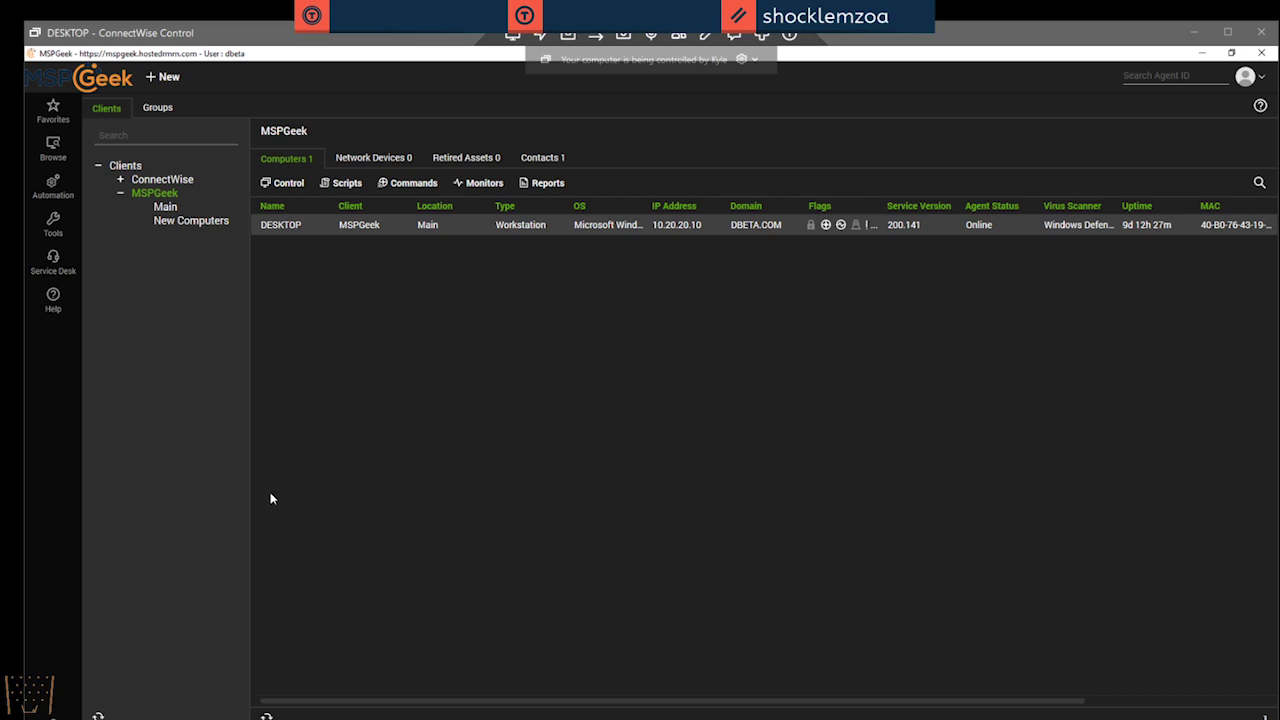
In Firefox, select the gavsto.com LabTech Advanced Search article's address, then move to the Deploying Software tab
{"action": "key", "text": "alt+Tab"}
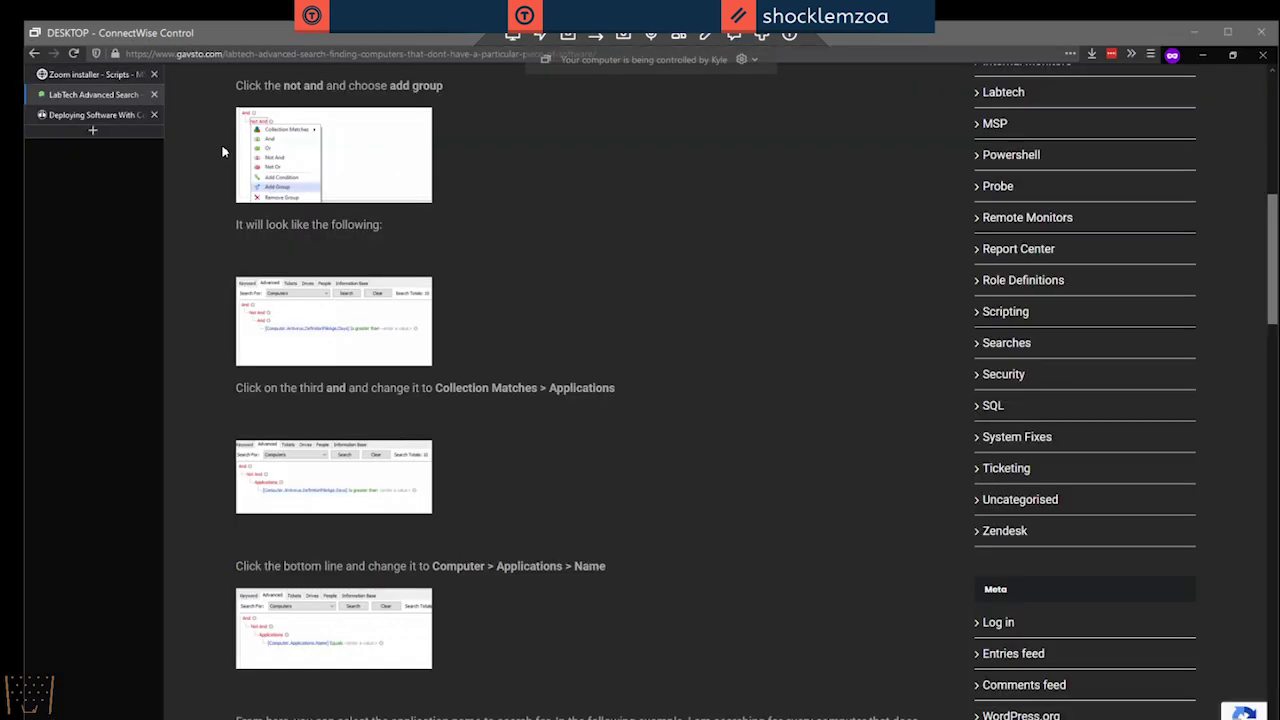
{"action": "key", "text": "ctrl+l"}
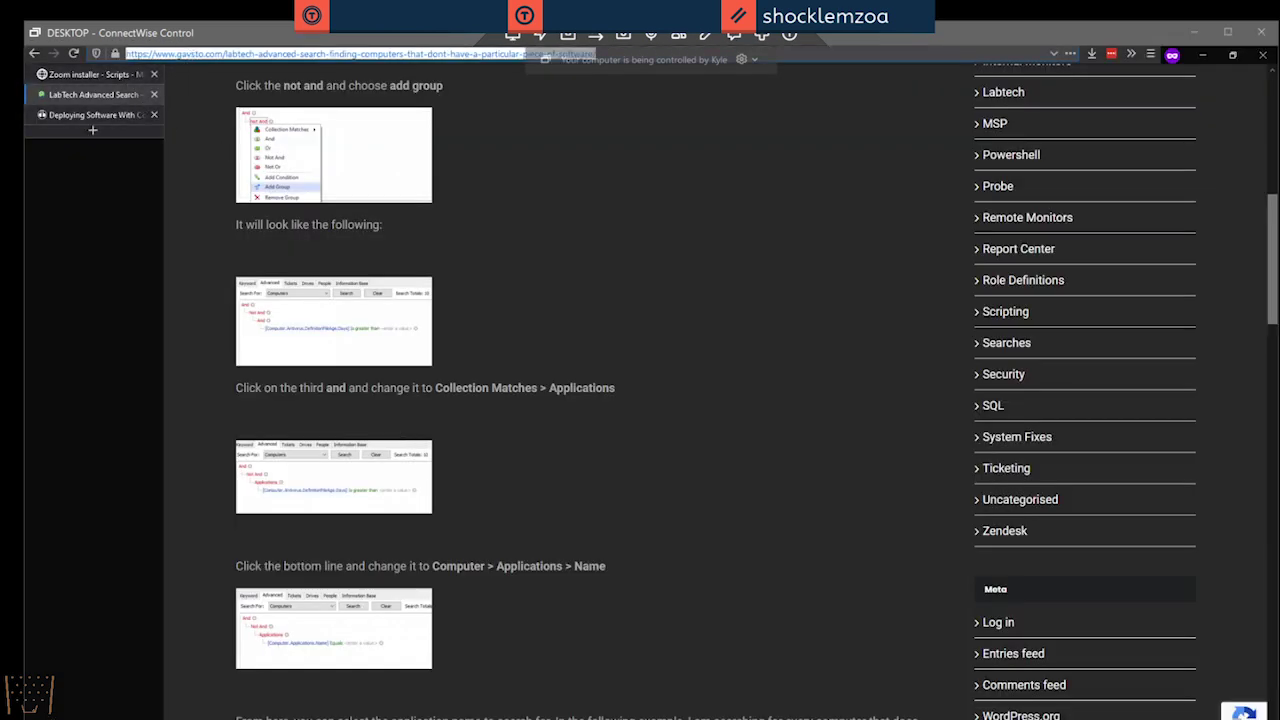
{"action": "key", "text": "alt+Tab"}
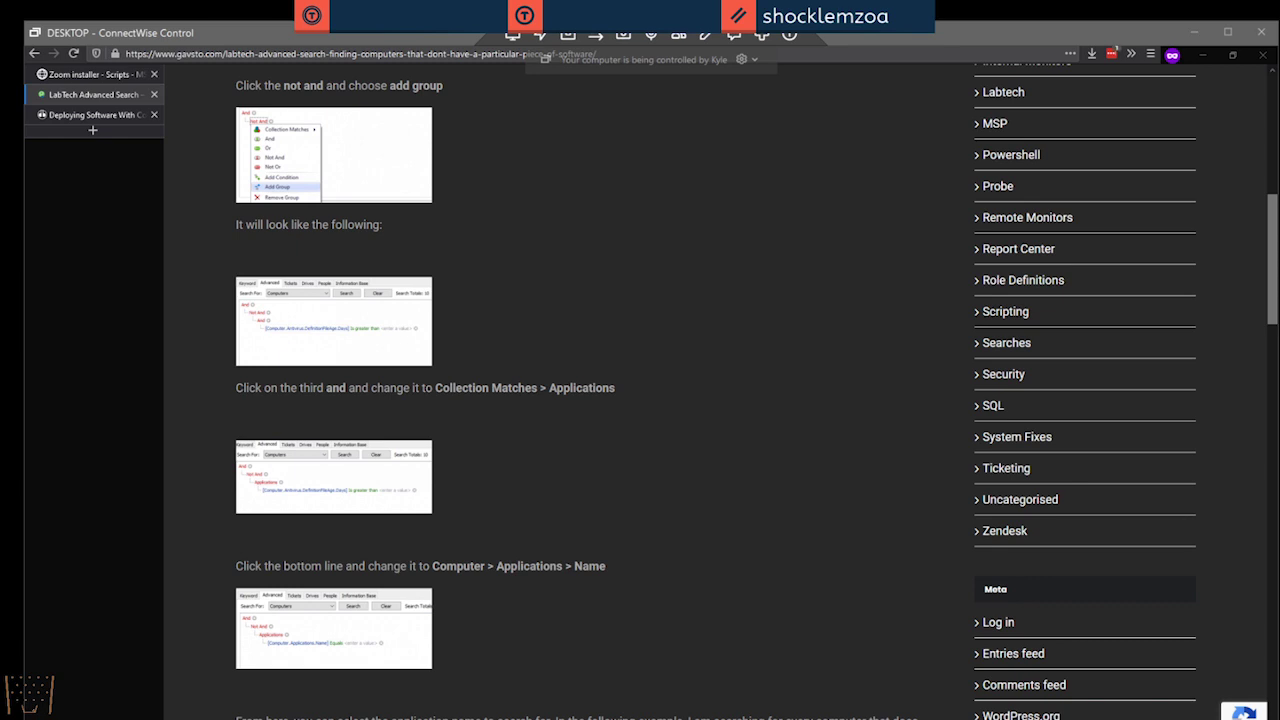
{"action": "left_click", "coordinate": [383, 55]}
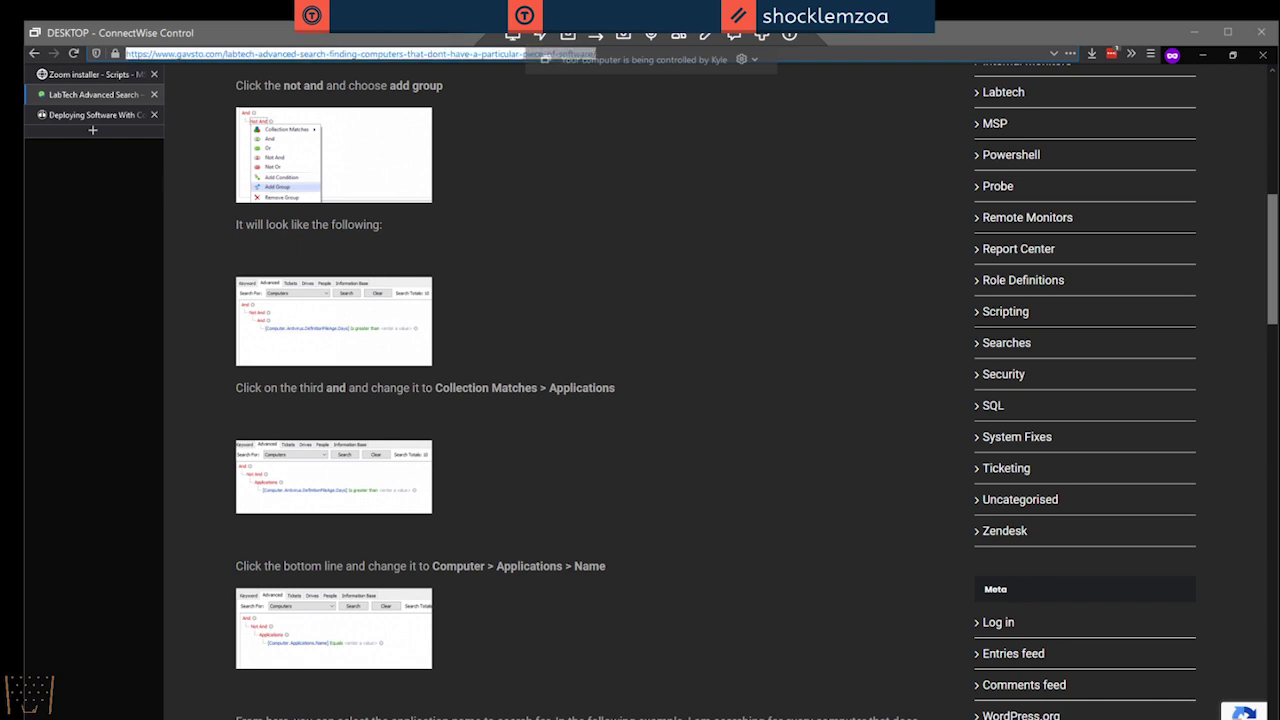
{"action": "key", "text": "alt+Tab"}
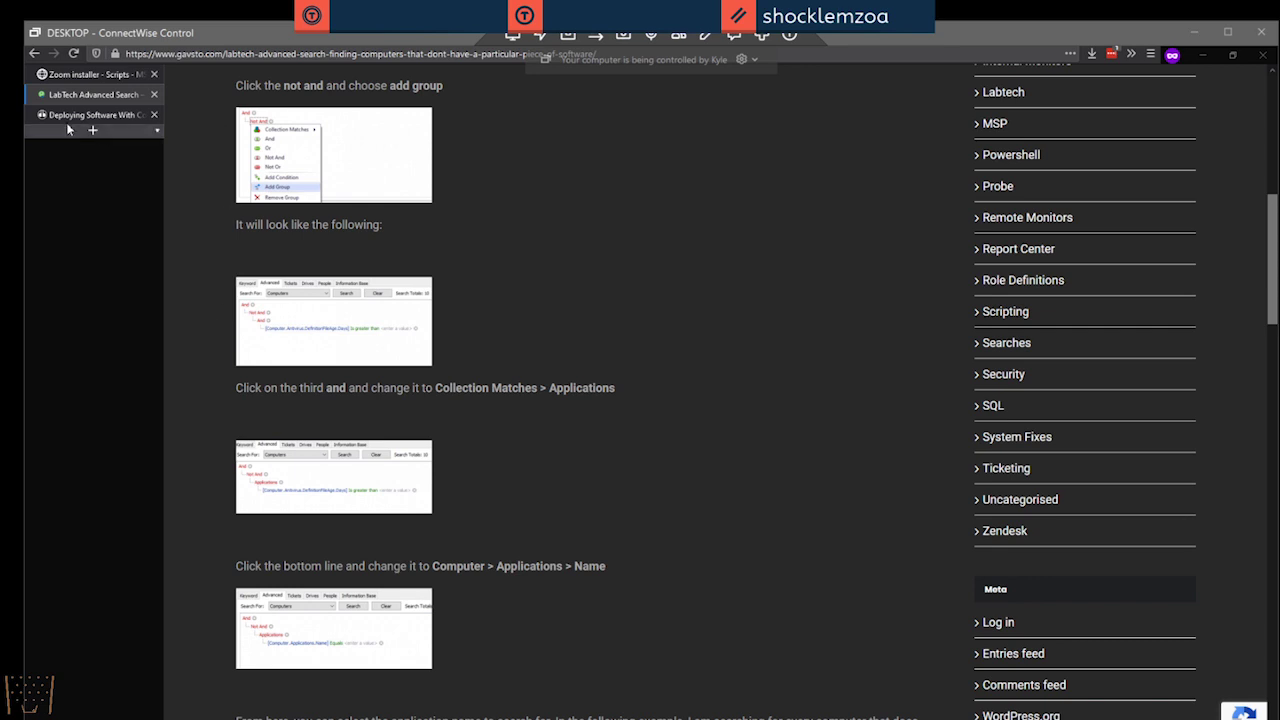
{"action": "left_click", "coordinate": [66, 120]}
Select the Deploying Software With Labtech article's address, view the Zoom installer page, then return to Automate
{"action": "left_click", "coordinate": [218, 53]}
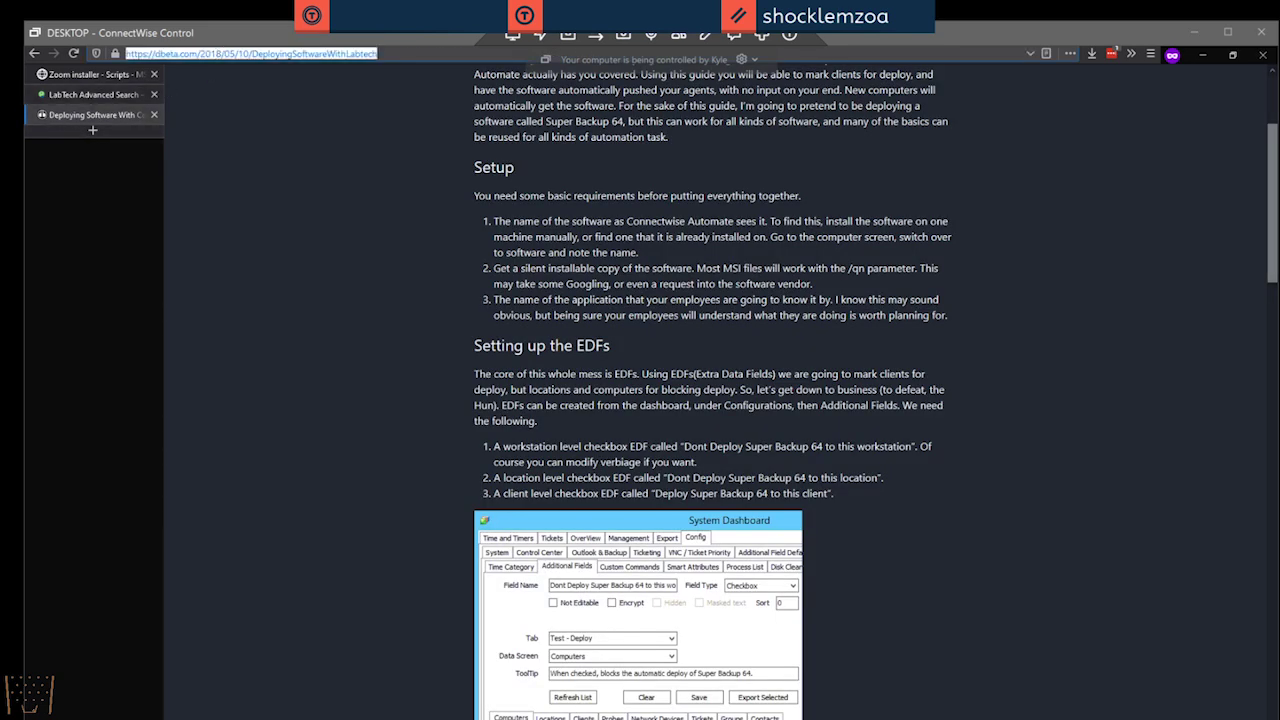
{"action": "key", "text": "alt+Tab"}
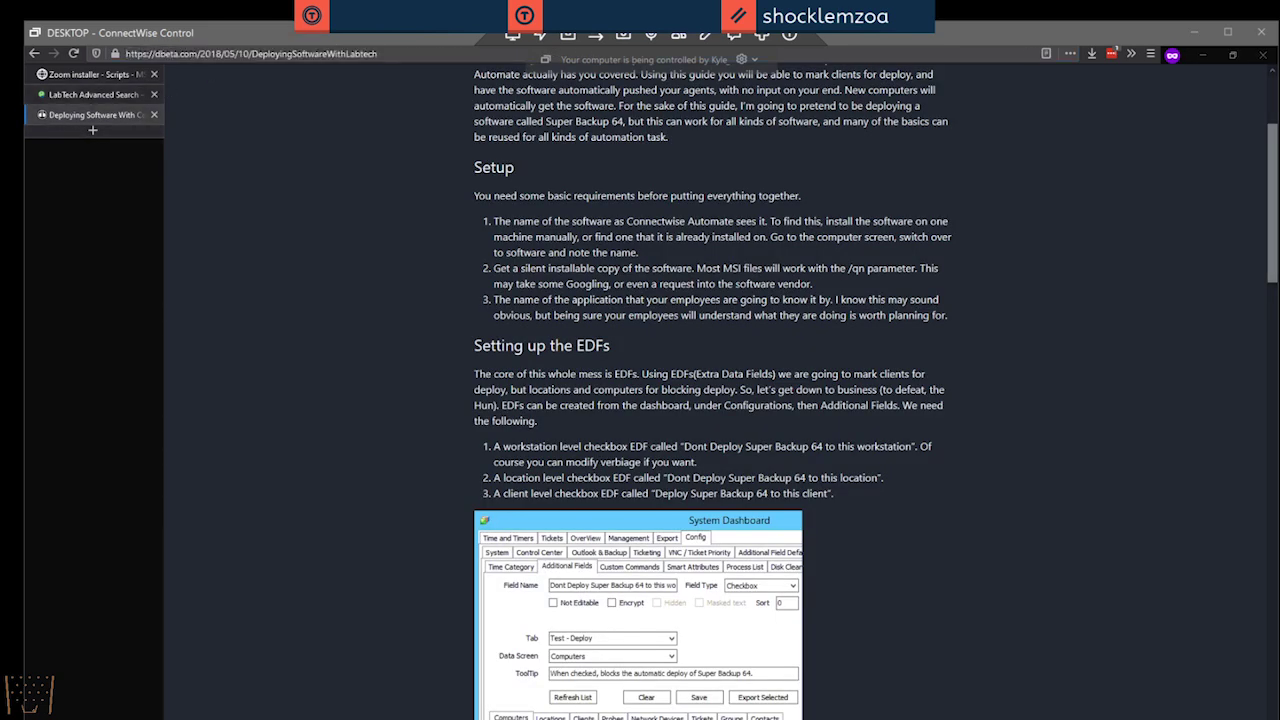
{"action": "left_click", "coordinate": [95, 74]}
{"action": "left_click", "coordinate": [197, 54]}
{"action": "key", "text": "alt+Tab"}
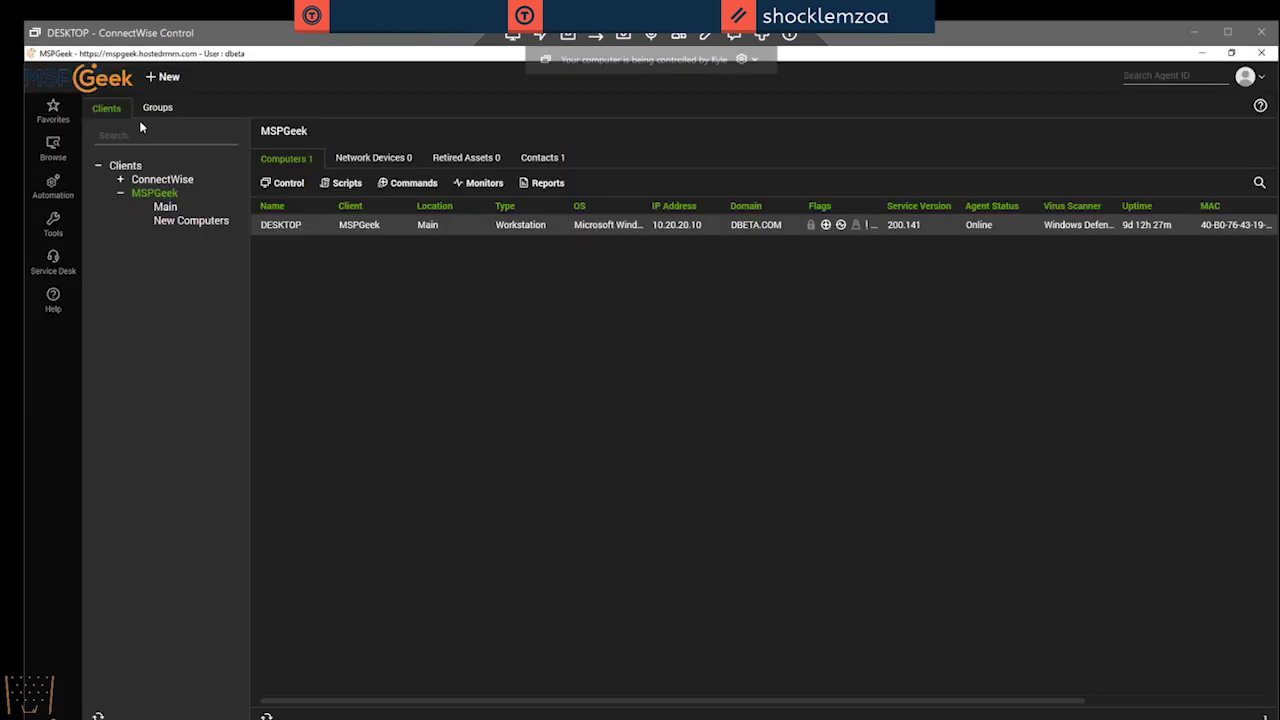
Show the Groups tree, browse the Tools and Service Desk menus, and open Automation > Scripts > View Scripts
{"action": "left_click", "coordinate": [145, 108]}
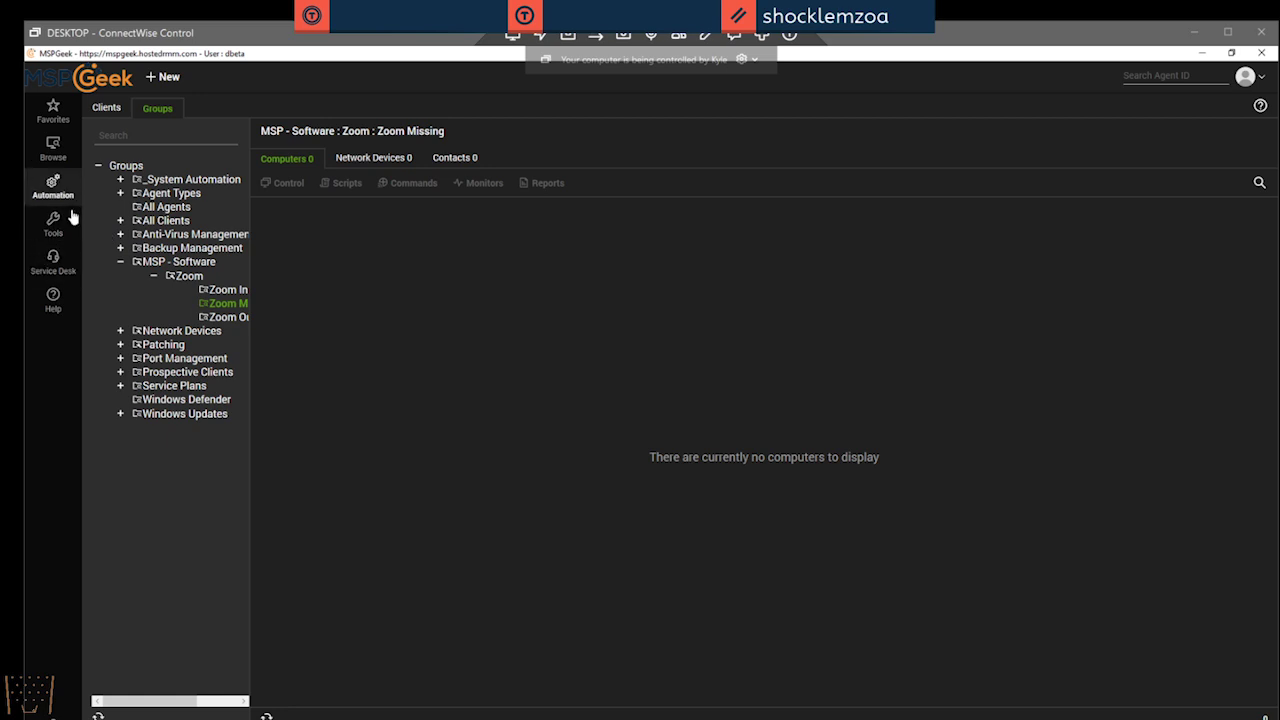
{"action": "left_click", "coordinate": [56, 230]}
{"action": "left_click", "coordinate": [54, 254]}
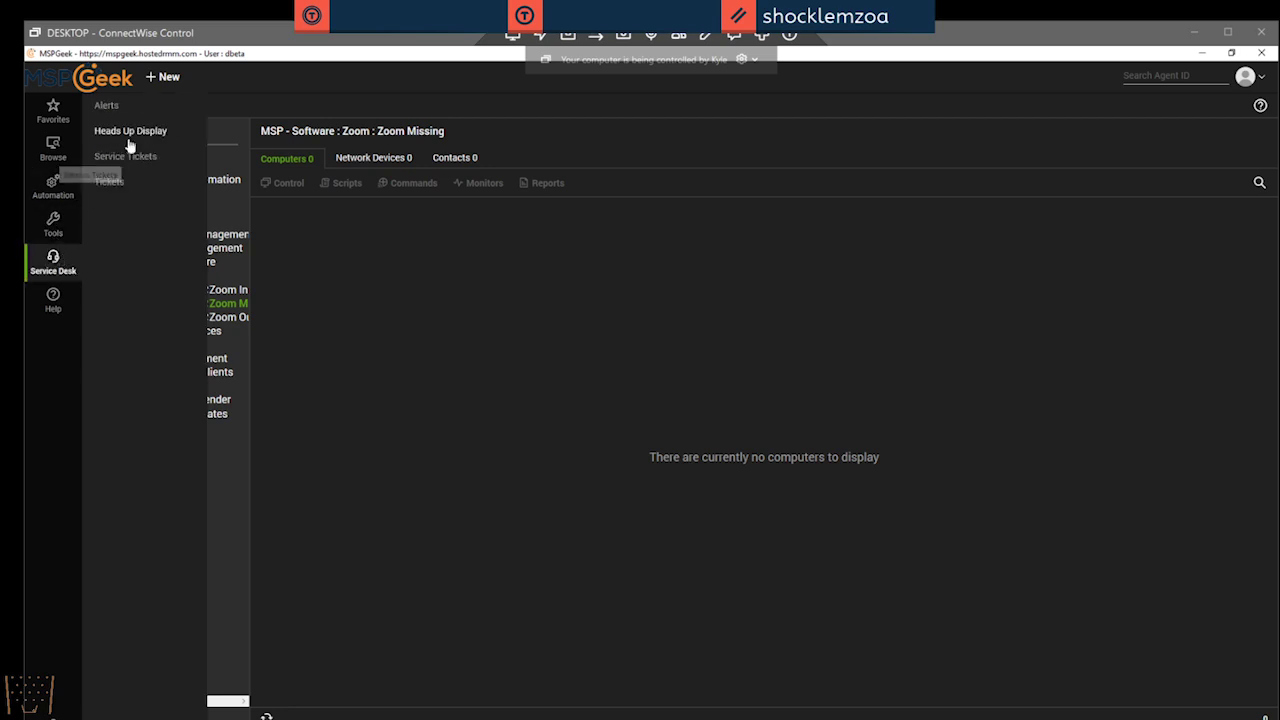
{"action": "left_click", "coordinate": [54, 228]}
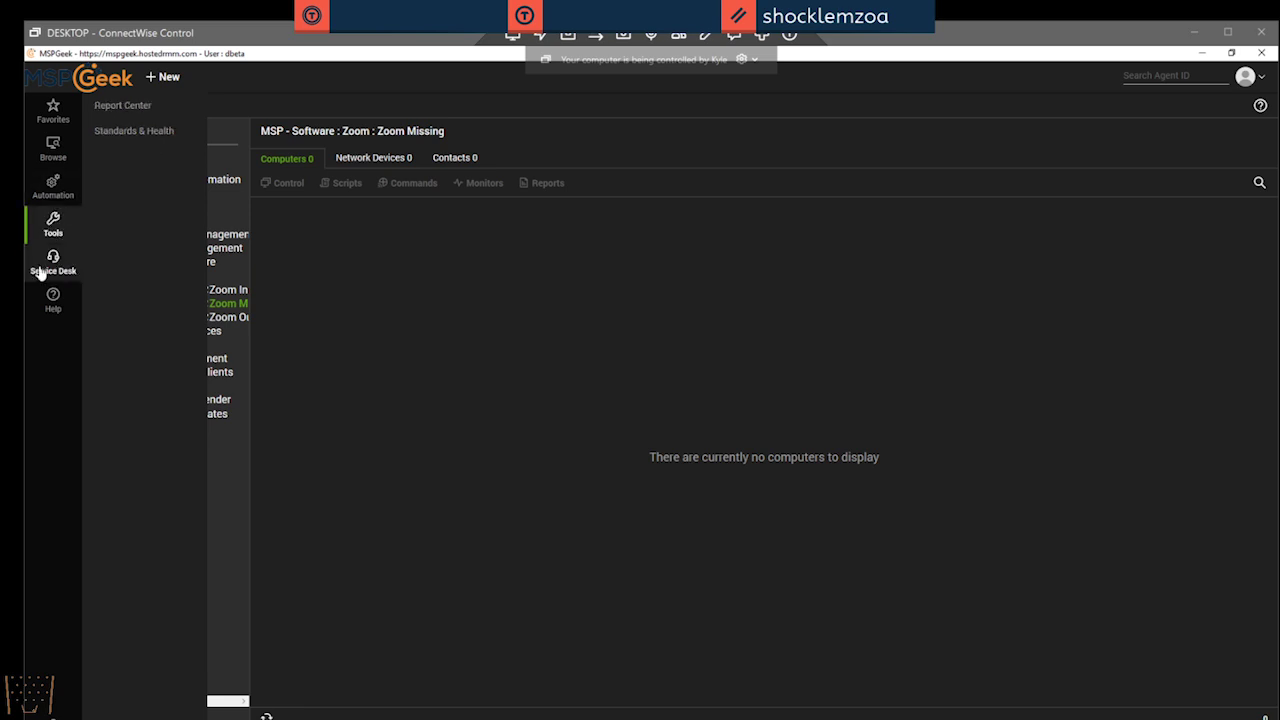
{"action": "left_click", "coordinate": [45, 260]}
{"action": "left_click", "coordinate": [45, 185]}
{"action": "left_click", "coordinate": [142, 233]}
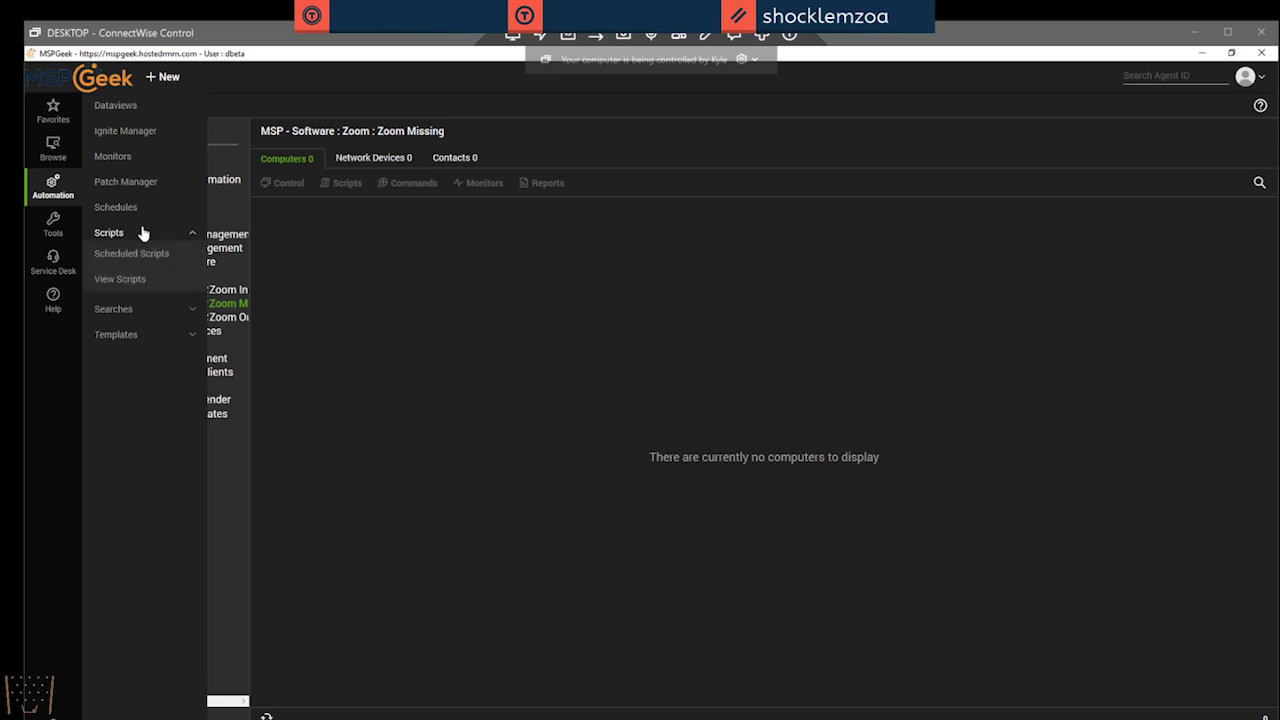
{"action": "left_click", "coordinate": [120, 280]}
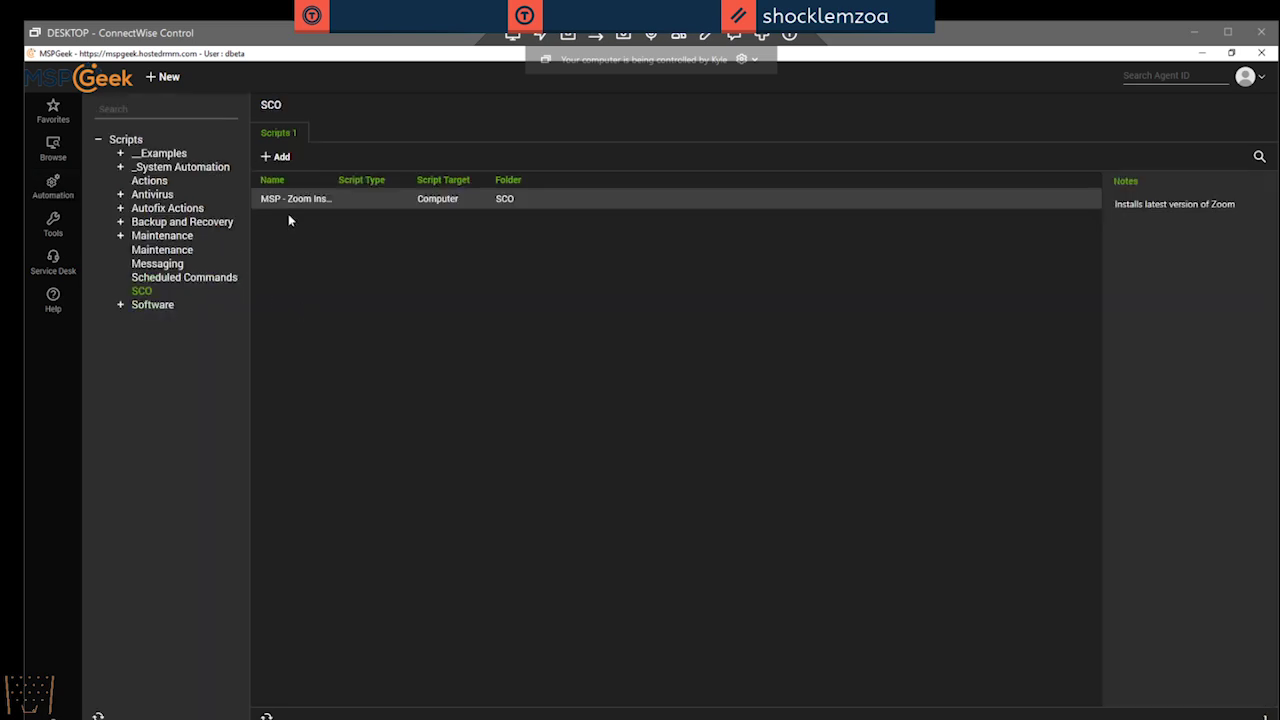
Open Automation > Searches > View Searches and select the Zoom Missing search
{"action": "left_click", "coordinate": [56, 183]}
{"action": "left_click", "coordinate": [113, 258]}
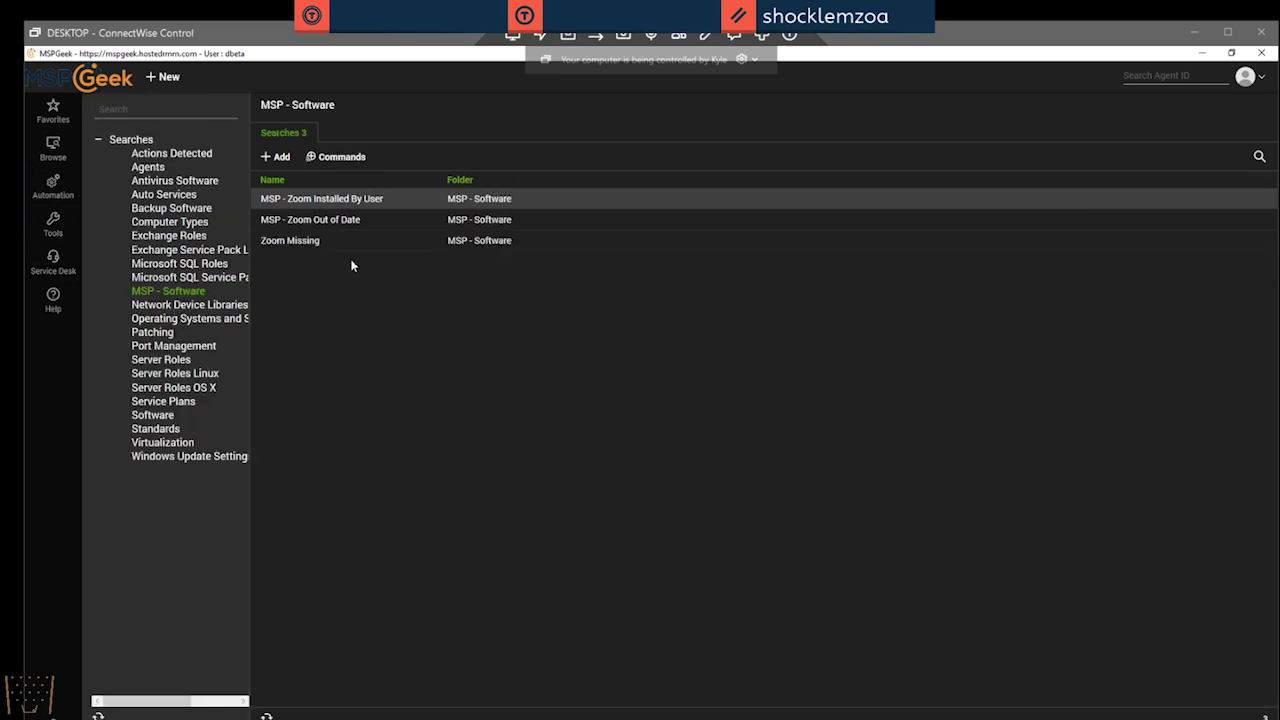
{"action": "left_click", "coordinate": [330, 247]}
Open Zoom Missing for editing and add an MSP - Block Software Deploy Is false condition
{"action": "double_click", "coordinate": [277, 243]}
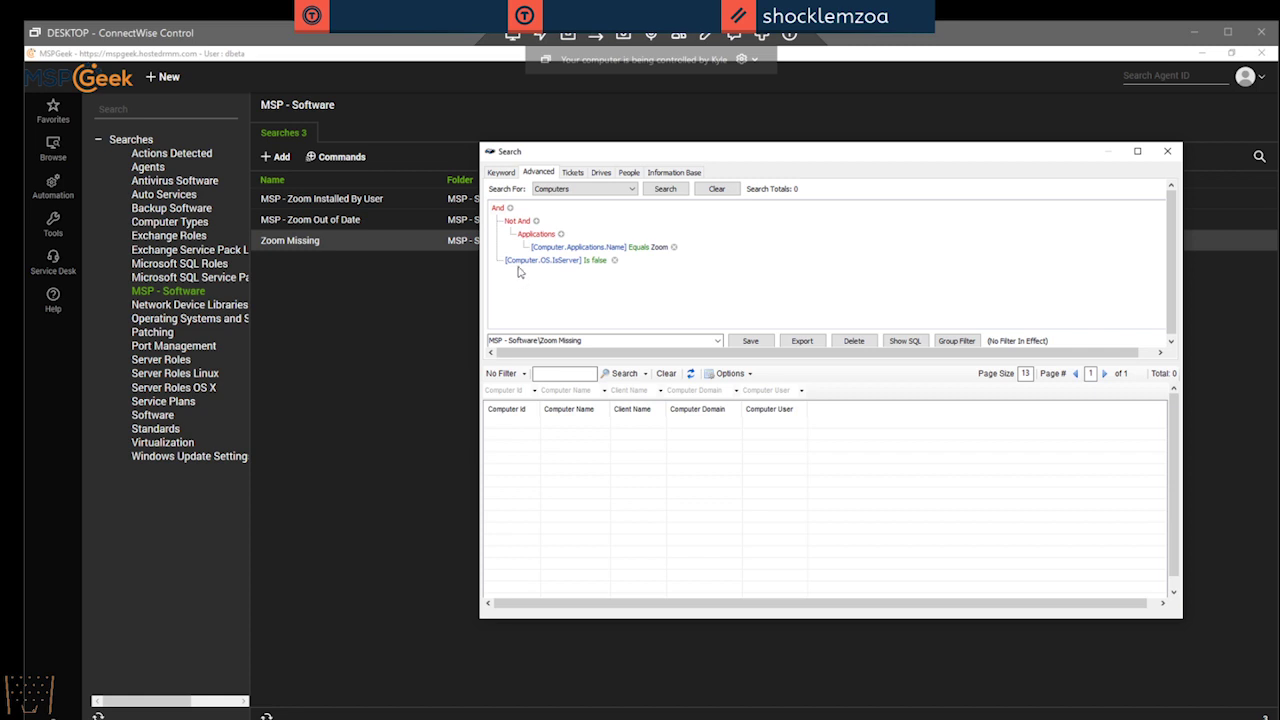
{"action": "left_click", "coordinate": [509, 207]}
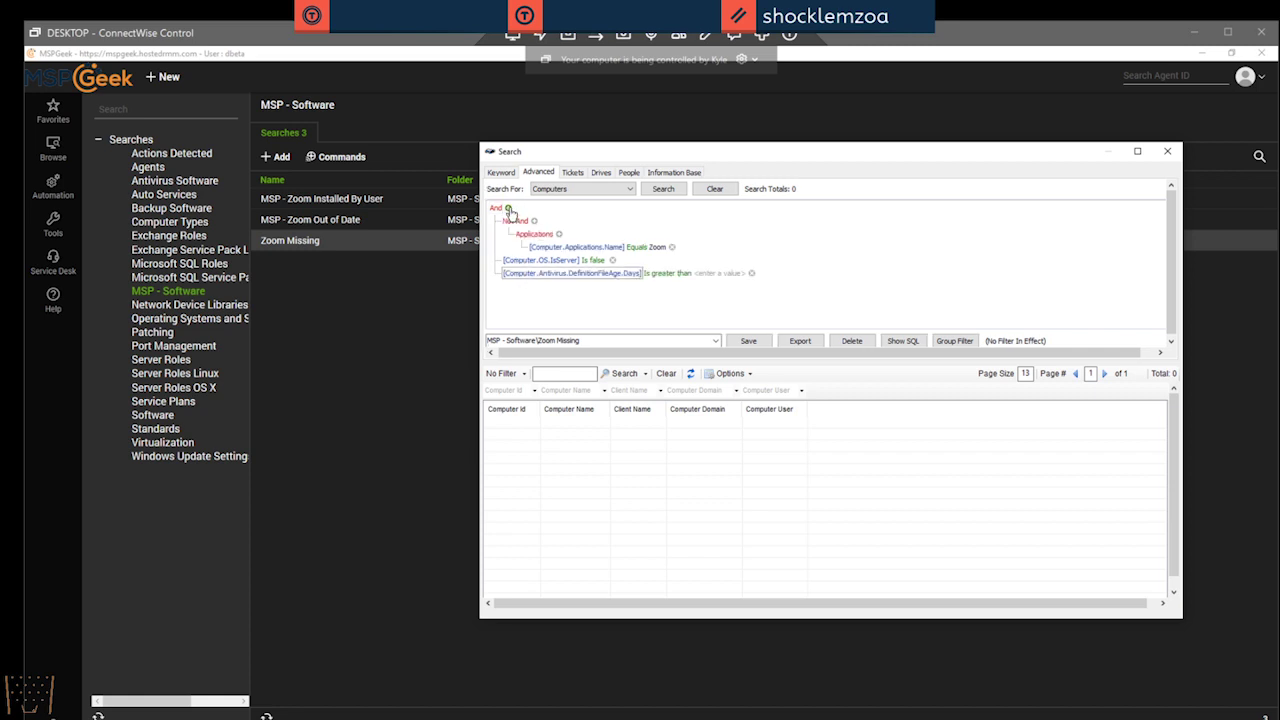
{"action": "left_click", "coordinate": [531, 271]}
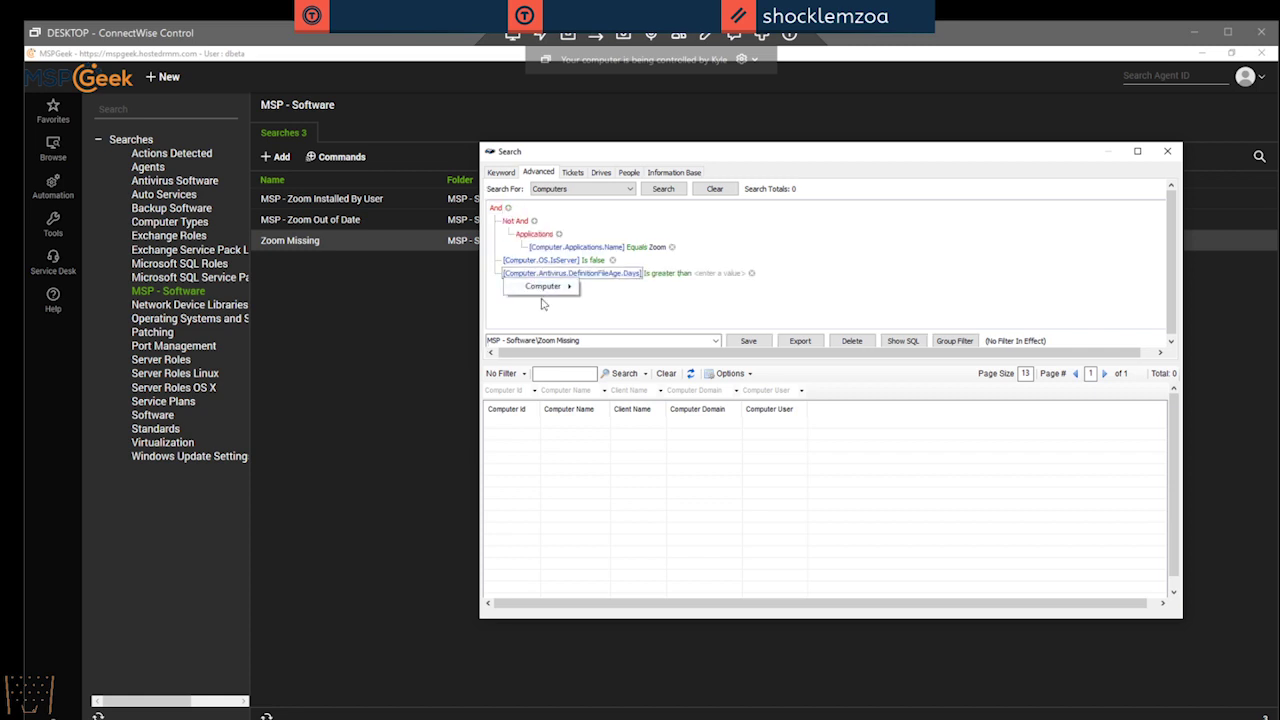
{"action": "mouse_move", "coordinate": [544, 290]}
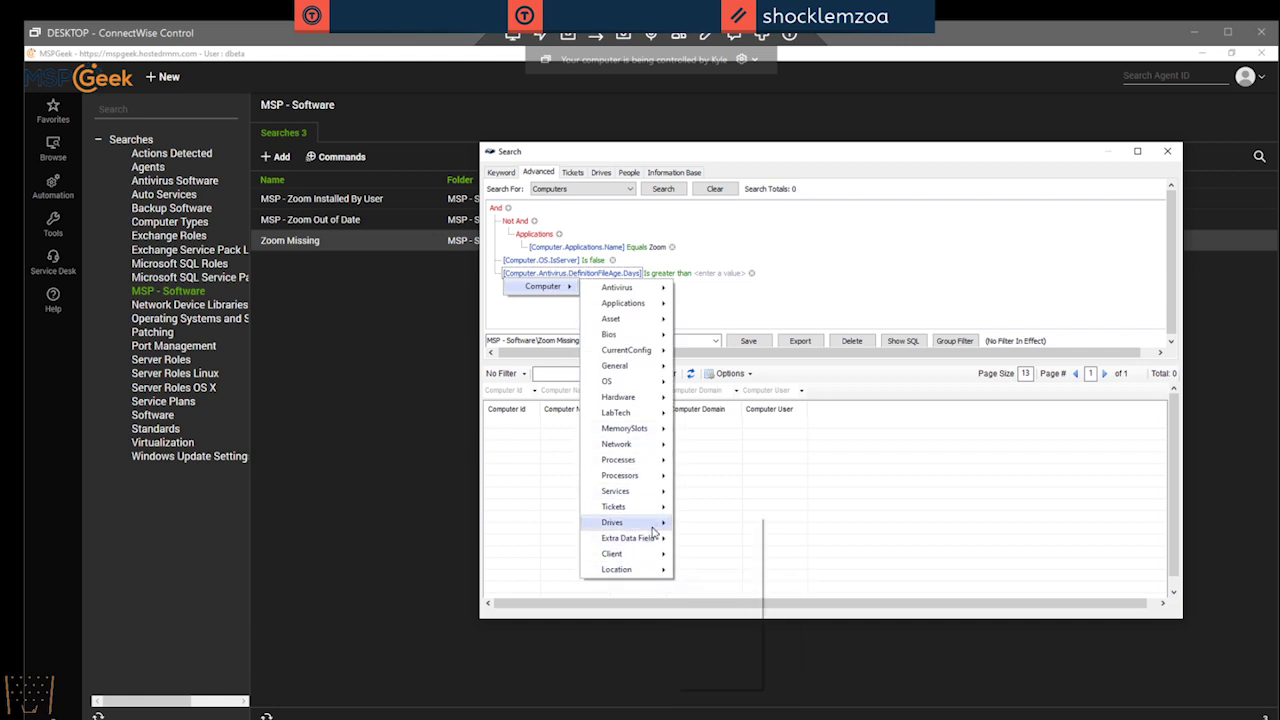
{"action": "mouse_move", "coordinate": [650, 541]}
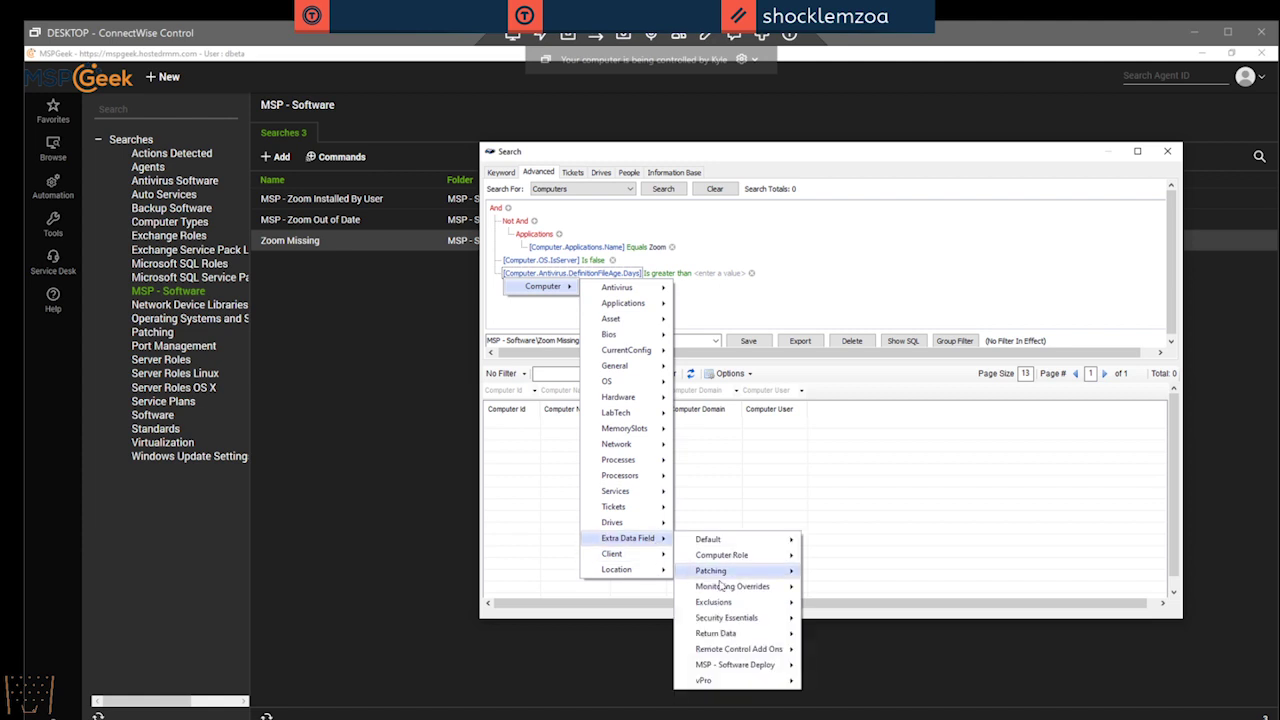
{"action": "mouse_move", "coordinate": [726, 666]}
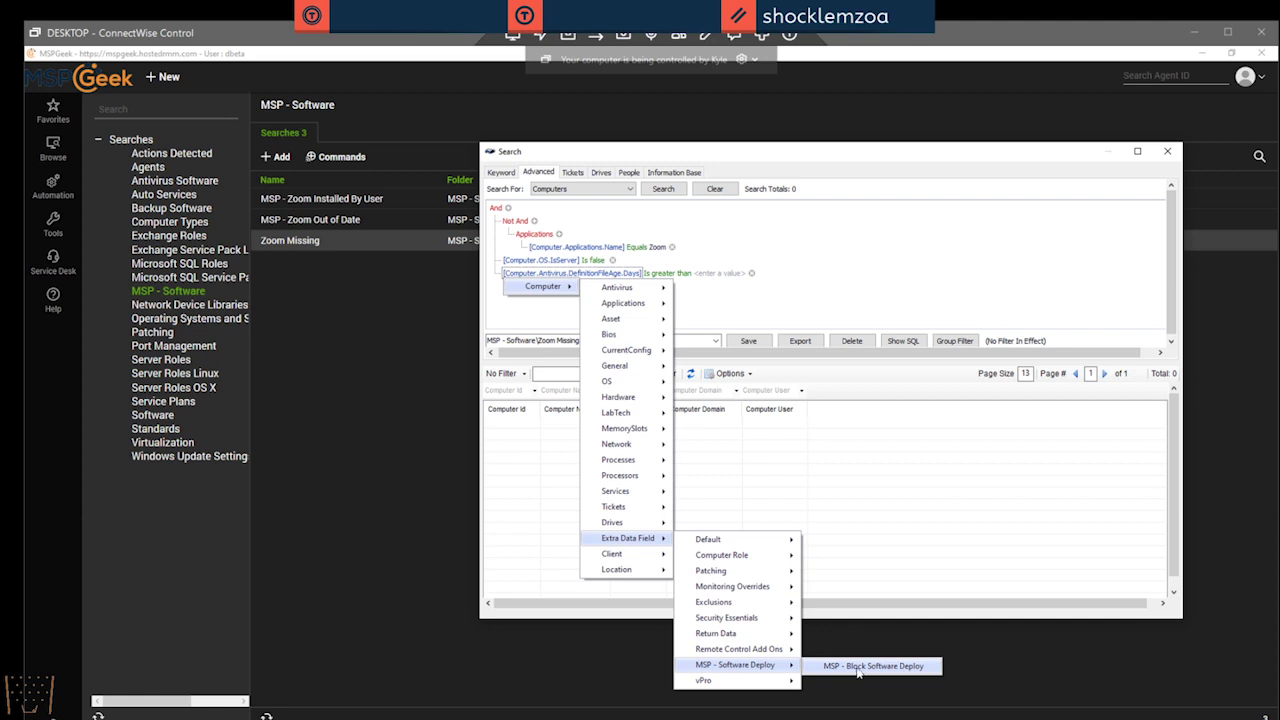
{"action": "left_click", "coordinate": [857, 668]}
{"action": "left_click", "coordinate": [768, 273]}
{"action": "left_click", "coordinate": [786, 300]}
Add a condition requiring the location's MSP - Block Zoom Deploy field to be false
{"action": "left_click", "coordinate": [507, 208]}
{"action": "left_click", "coordinate": [547, 296]}
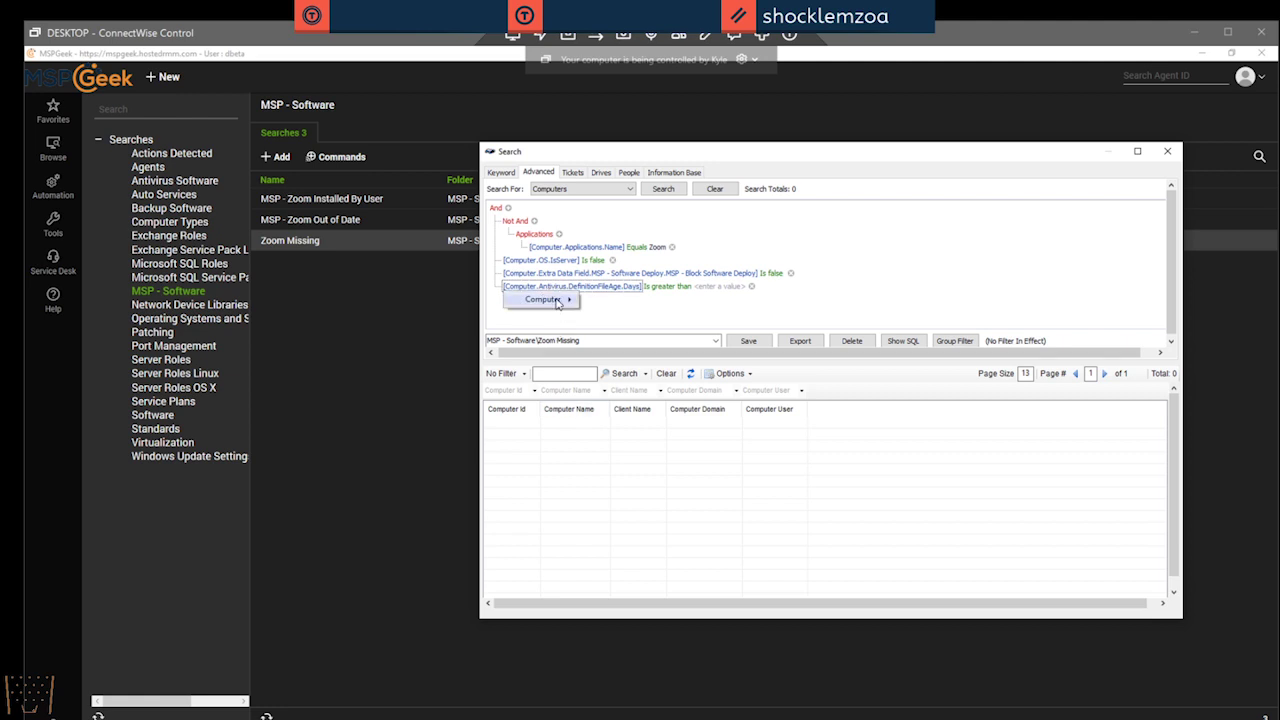
{"action": "mouse_move", "coordinate": [560, 300]}
{"action": "mouse_move", "coordinate": [614, 568]}
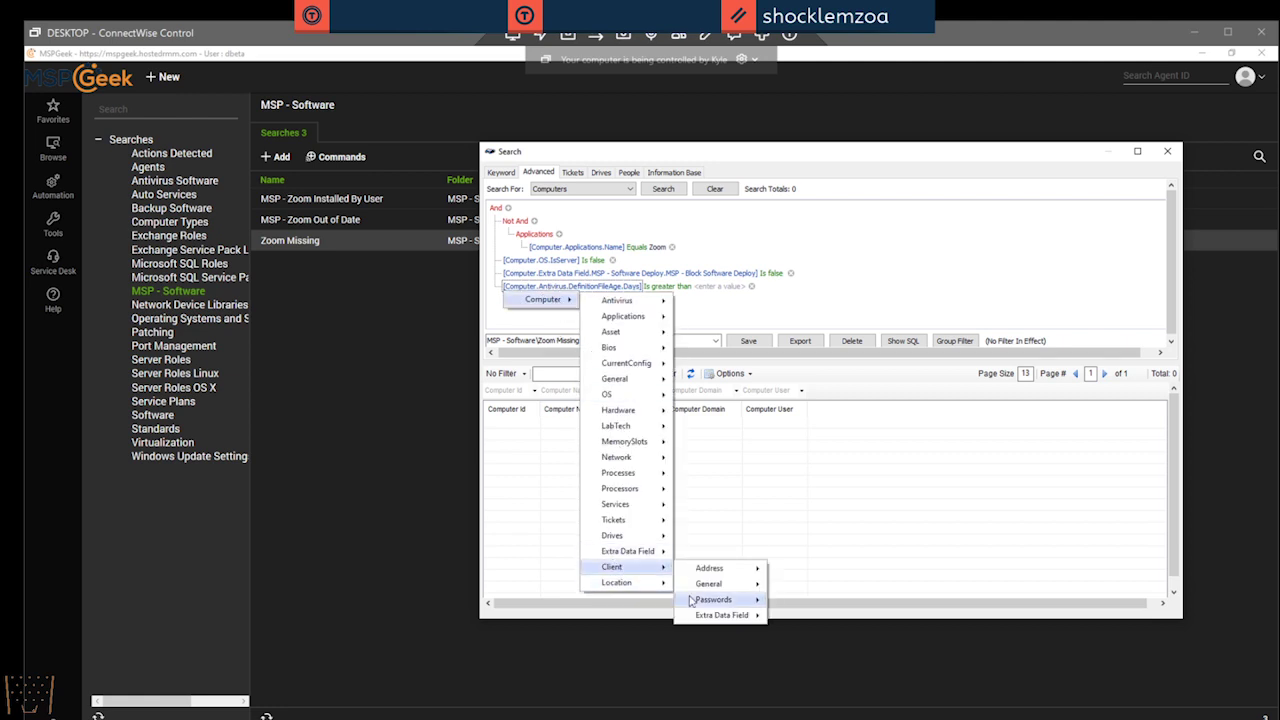
{"action": "mouse_move", "coordinate": [706, 617]}
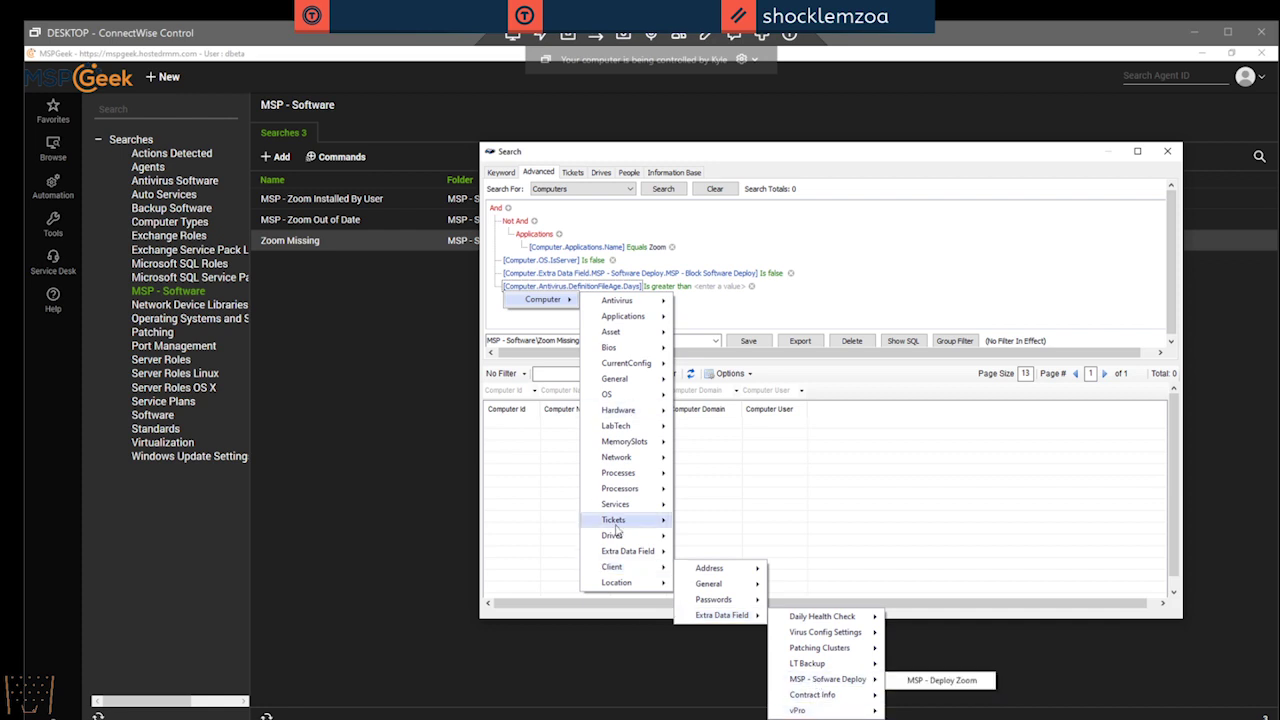
{"action": "mouse_move", "coordinate": [735, 632]}
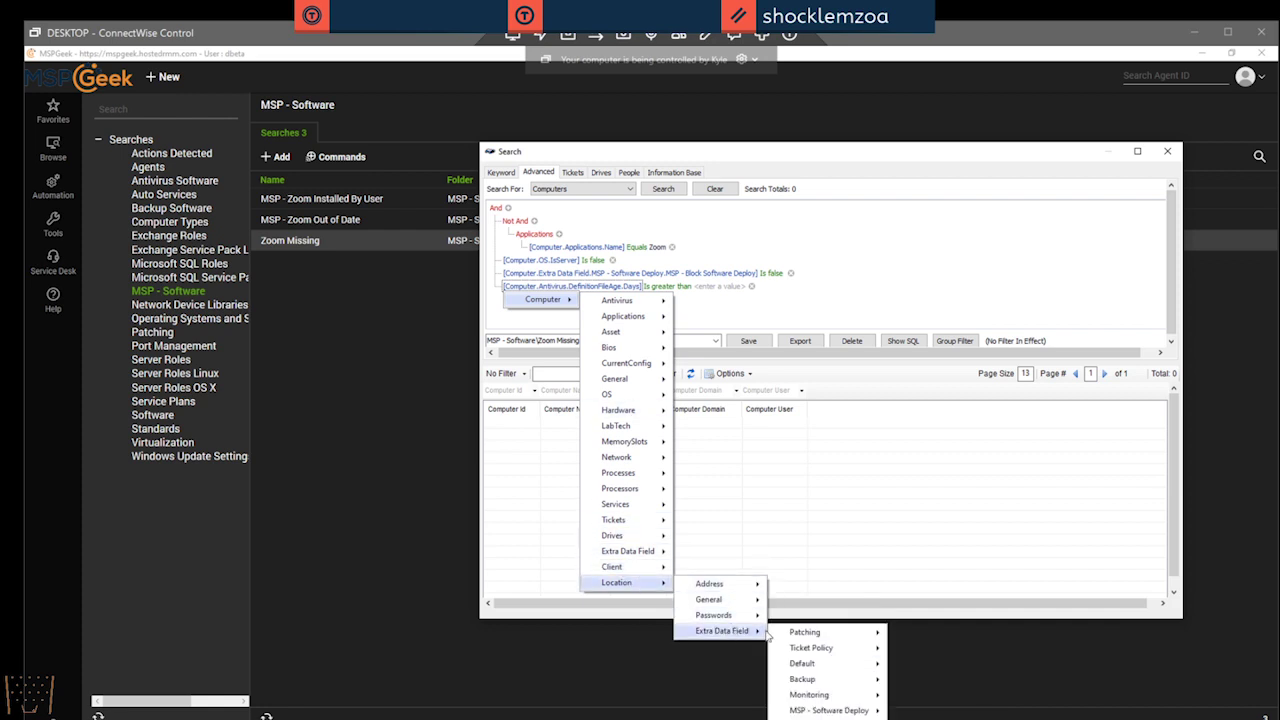
{"action": "mouse_move", "coordinate": [833, 712]}
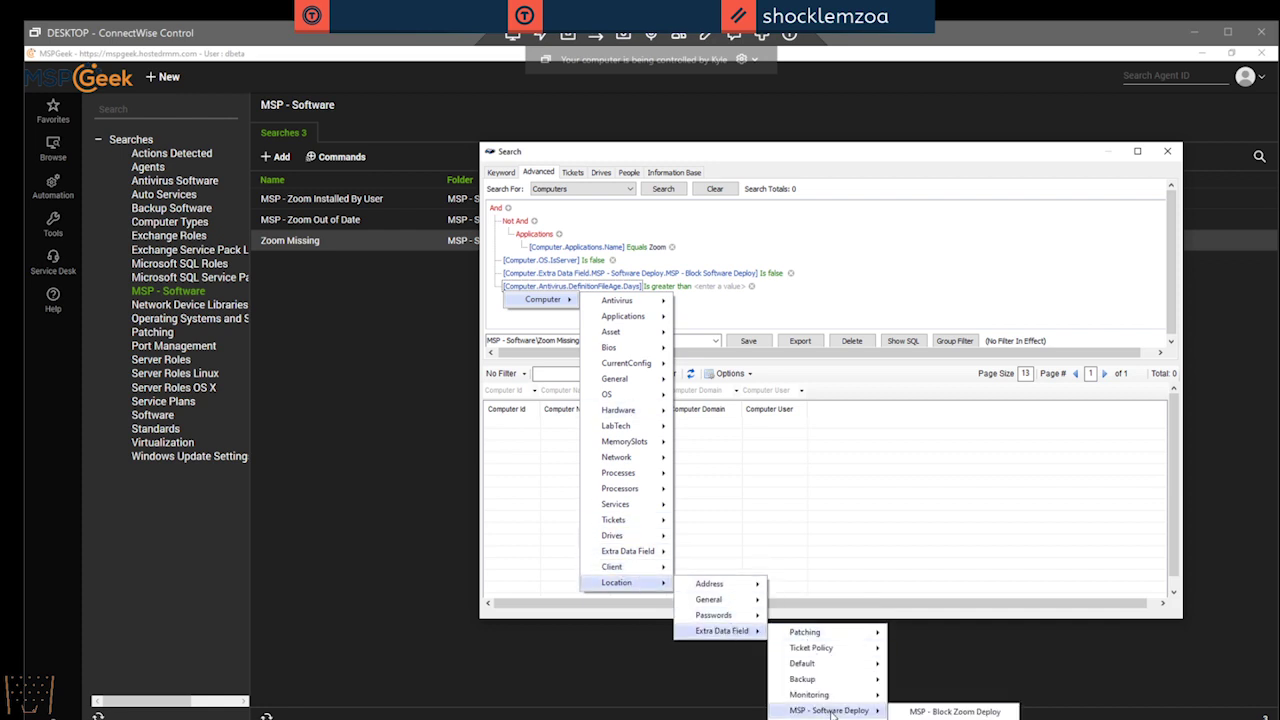
{"action": "left_click", "coordinate": [912, 712]}
{"action": "left_click", "coordinate": [787, 287]}
{"action": "left_click", "coordinate": [803, 314]}
Add another condition using the MSP - Block Software Deploy field
{"action": "left_click", "coordinate": [508, 207]}
{"action": "left_click", "coordinate": [546, 303]}
{"action": "mouse_move", "coordinate": [560, 312]}
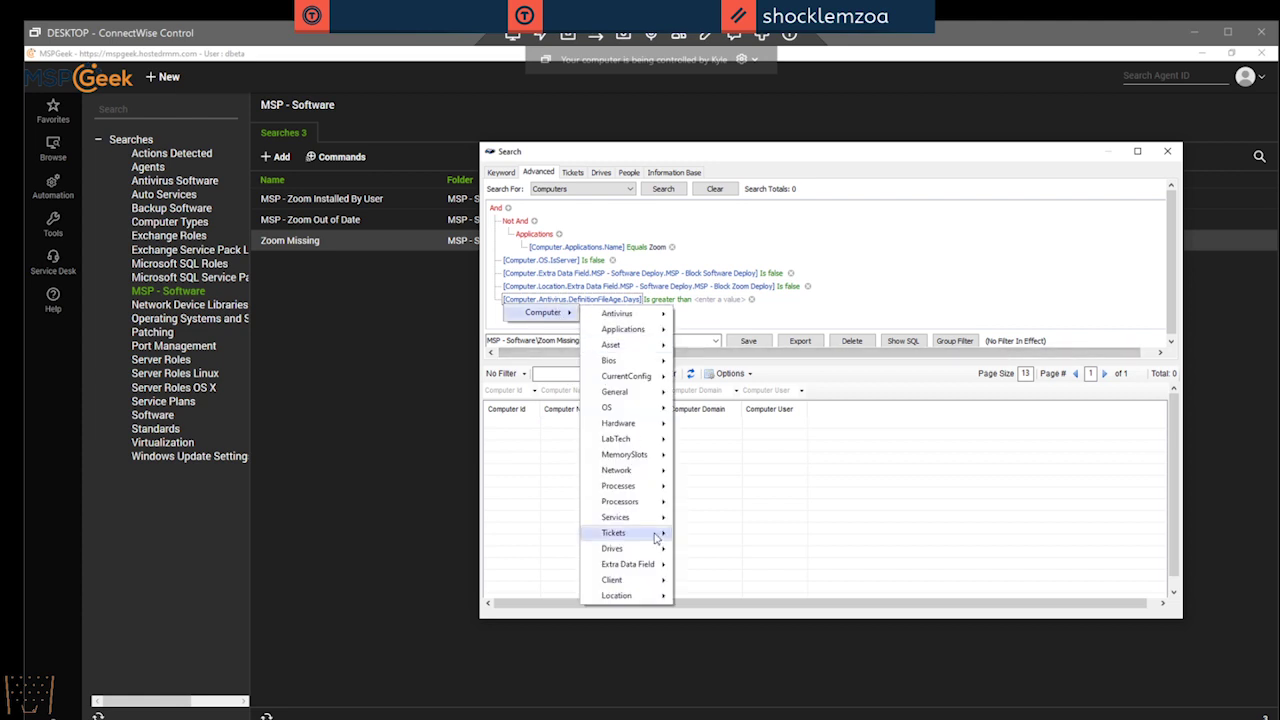
{"action": "mouse_move", "coordinate": [640, 596]}
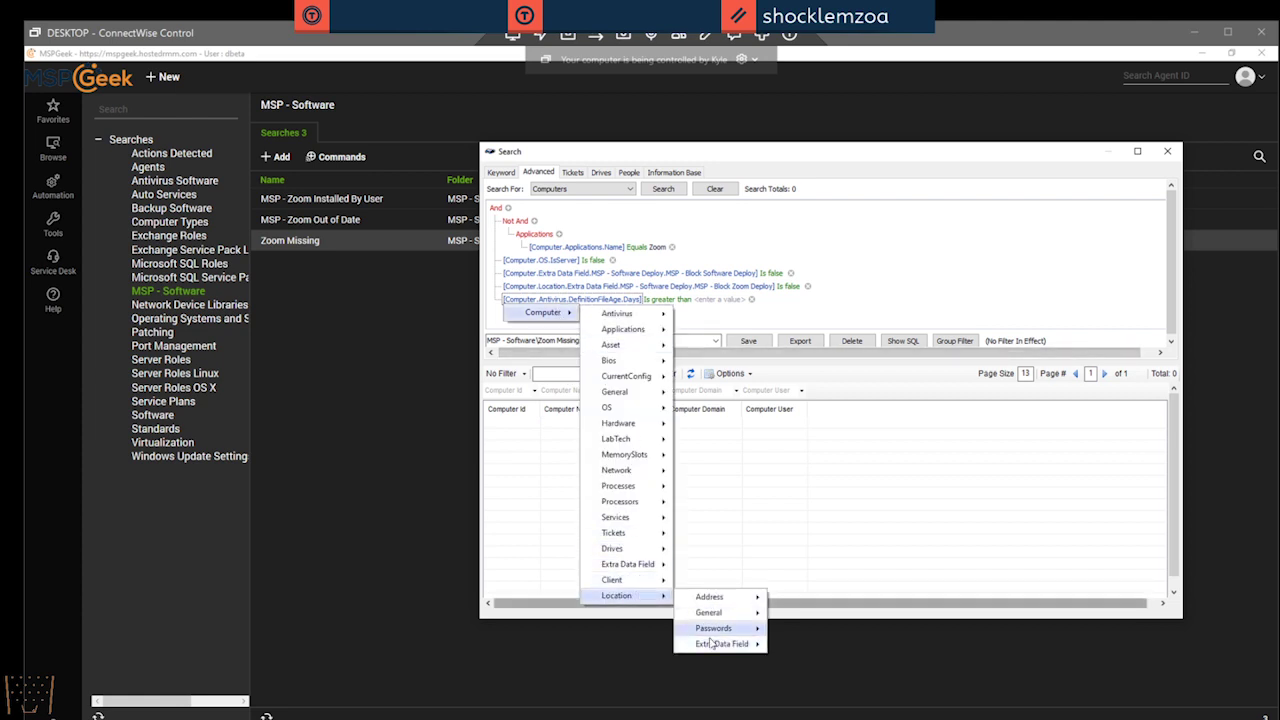
{"action": "mouse_move", "coordinate": [633, 566]}
{"action": "mouse_move", "coordinate": [744, 690]}
{"action": "left_click", "coordinate": [842, 692]}
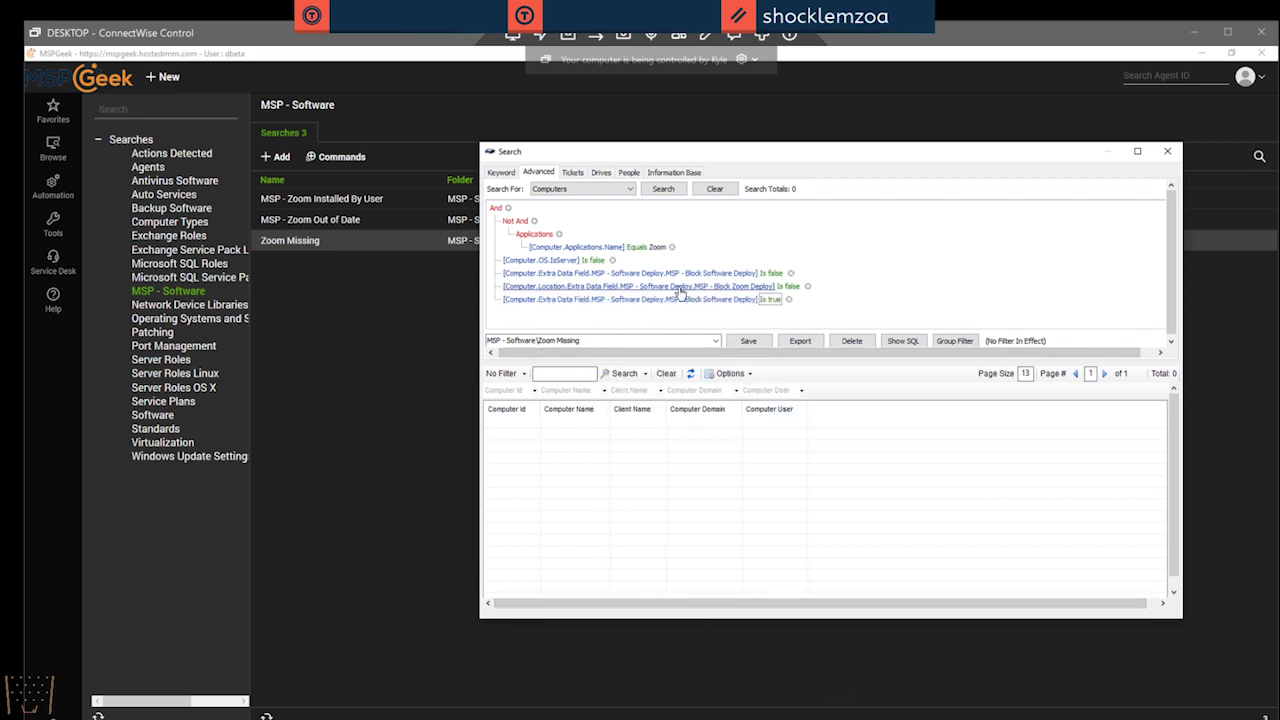
Remove the extra Block Software Deploy condition and the duplicate new DefinitionFileAge condition
{"action": "left_click", "coordinate": [788, 299]}
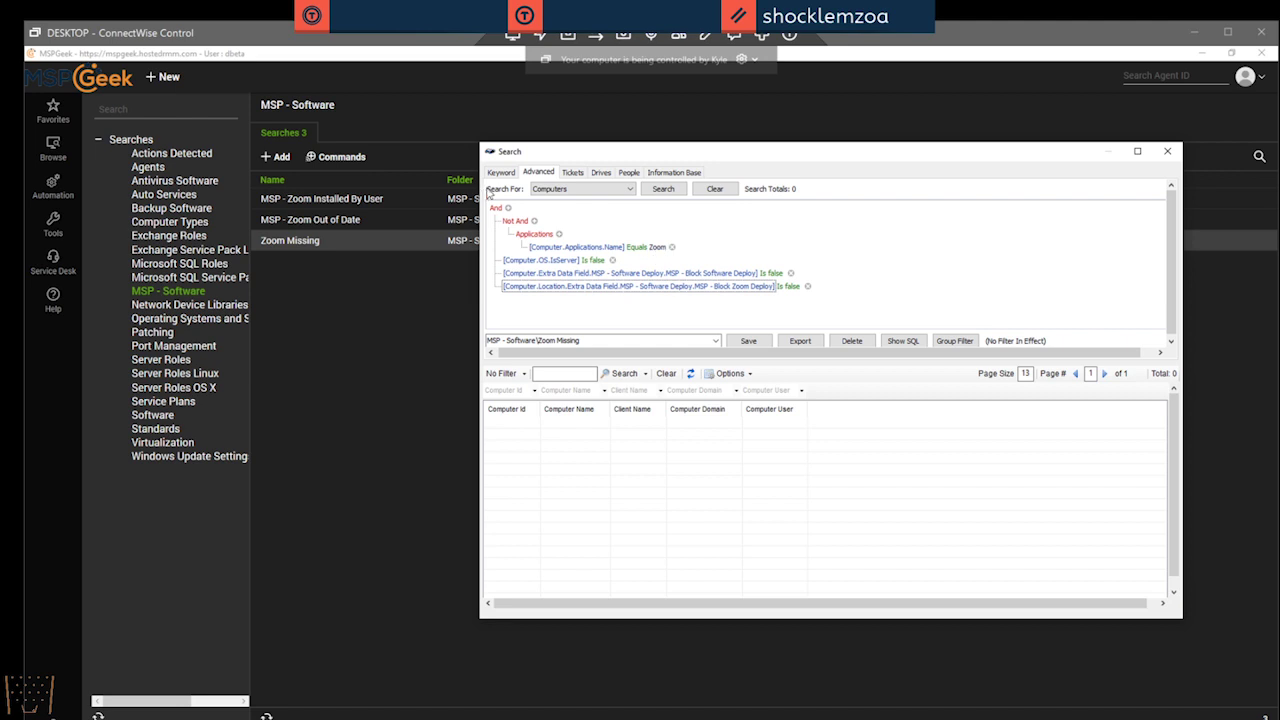
{"action": "left_click", "coordinate": [508, 208]}
{"action": "left_click", "coordinate": [508, 208]}
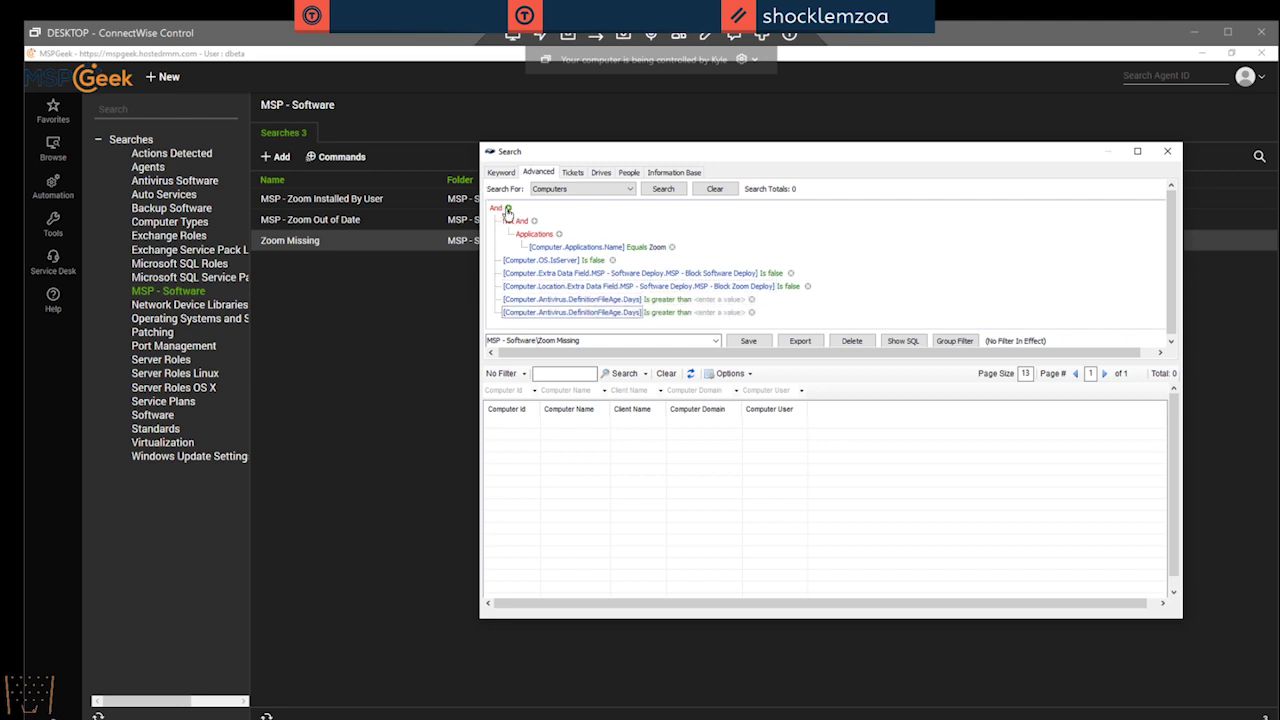
{"action": "left_click", "coordinate": [752, 313]}
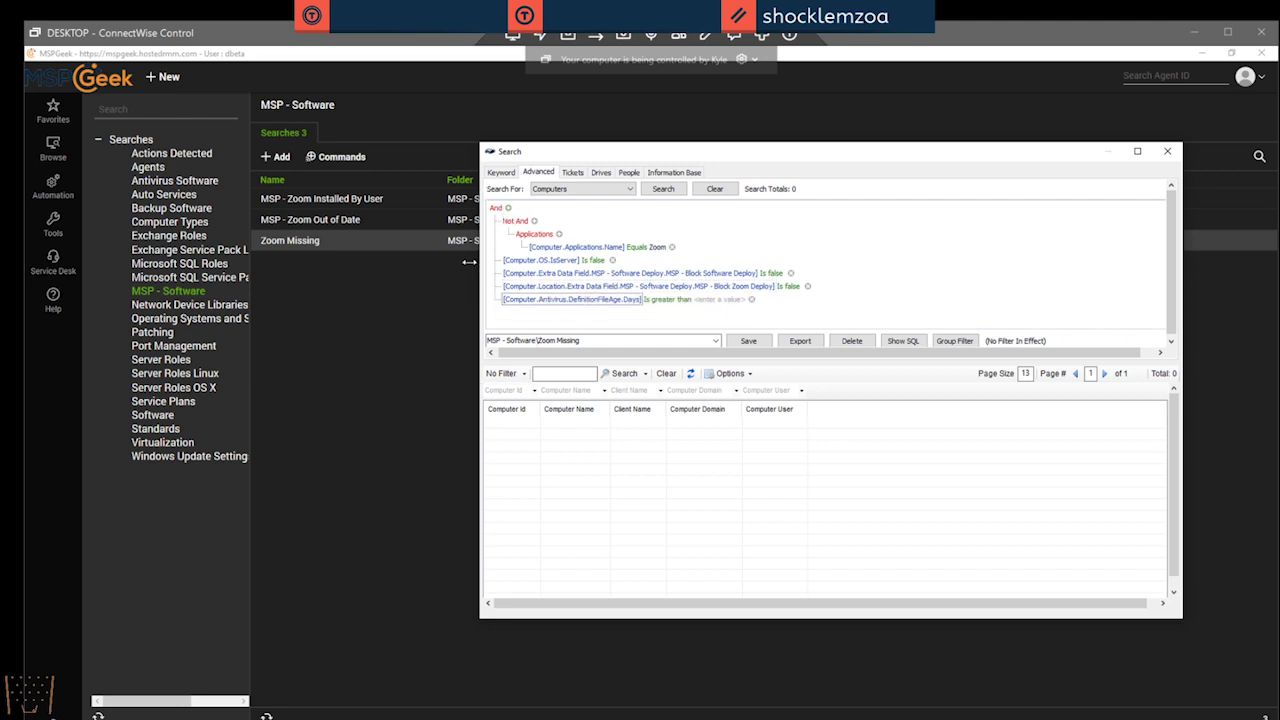
Set the remaining new condition's field to Client > Extra Data Field > MSP - Deploy Zoom
{"action": "left_click", "coordinate": [570, 299]}
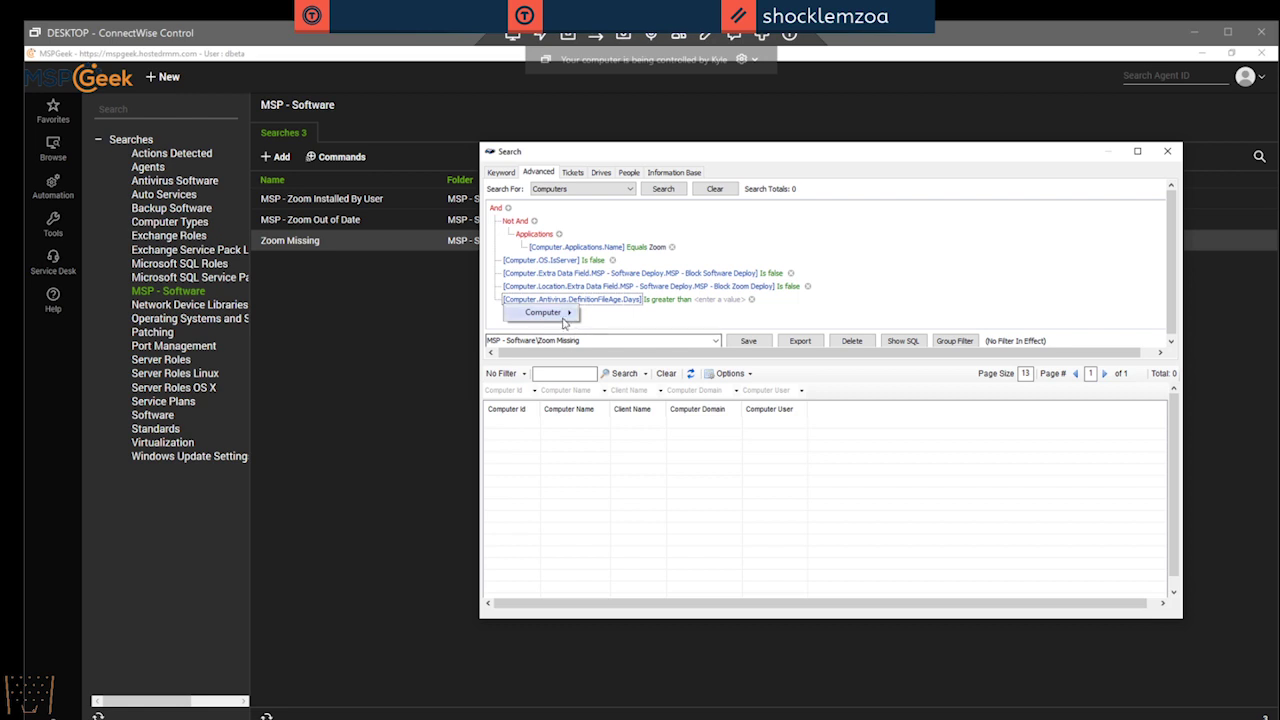
{"action": "mouse_move", "coordinate": [565, 318]}
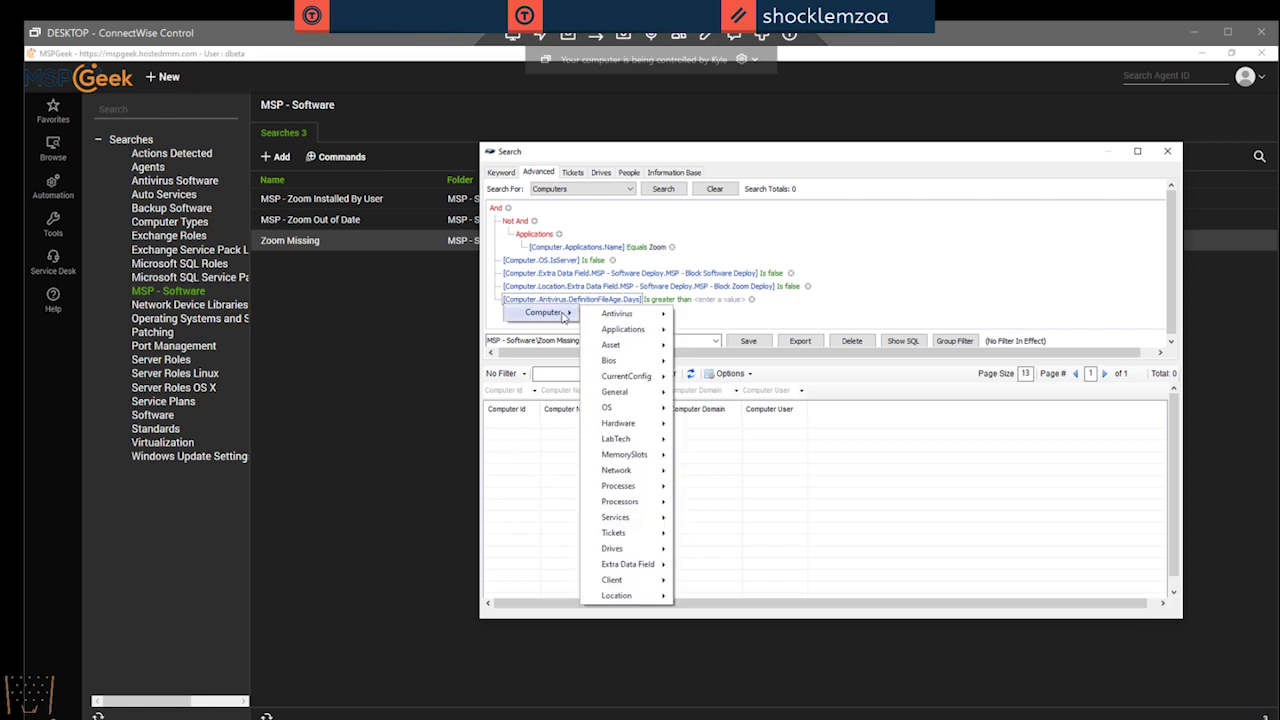
{"action": "mouse_move", "coordinate": [630, 580]}
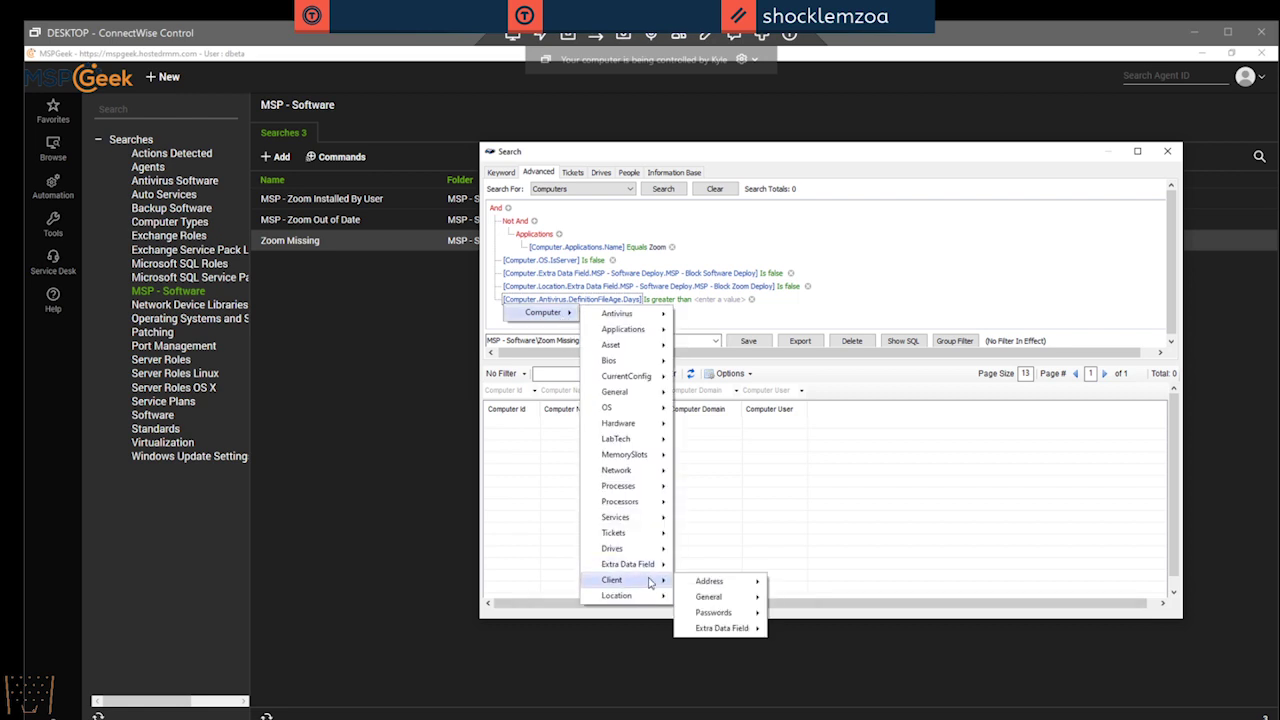
{"action": "mouse_move", "coordinate": [730, 633]}
{"action": "mouse_move", "coordinate": [829, 692]}
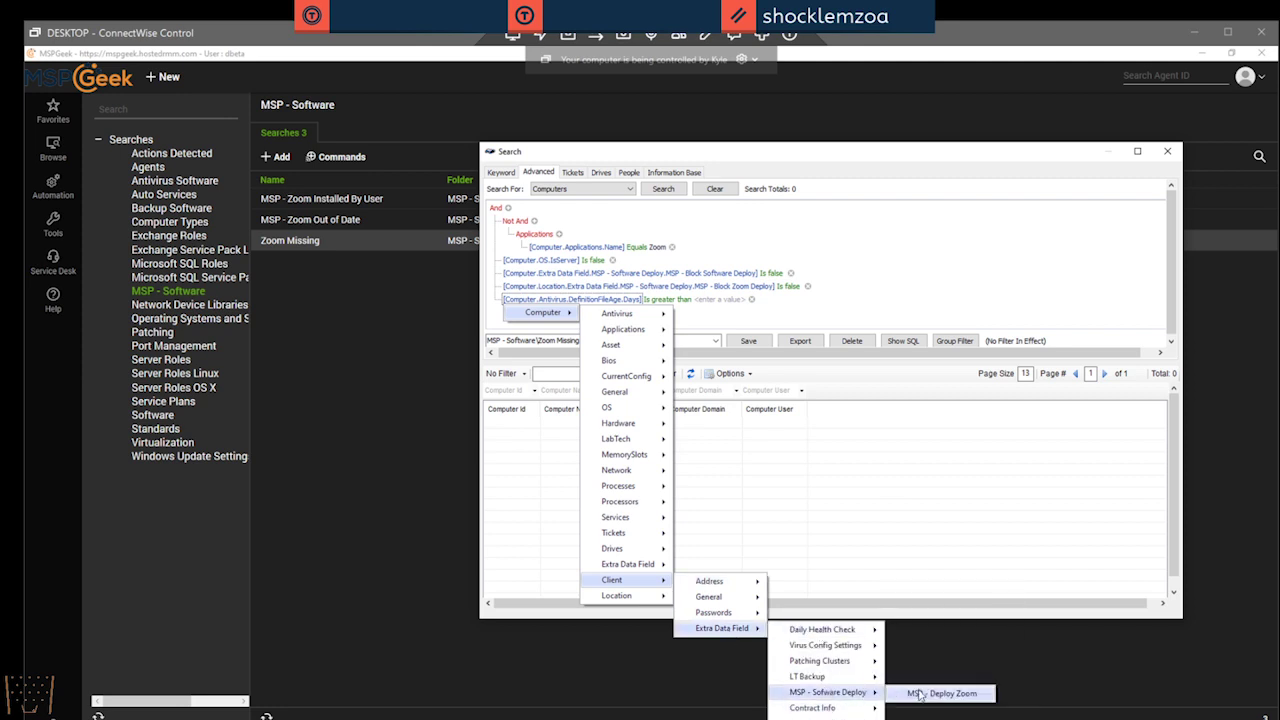
{"action": "left_click", "coordinate": [925, 693]}
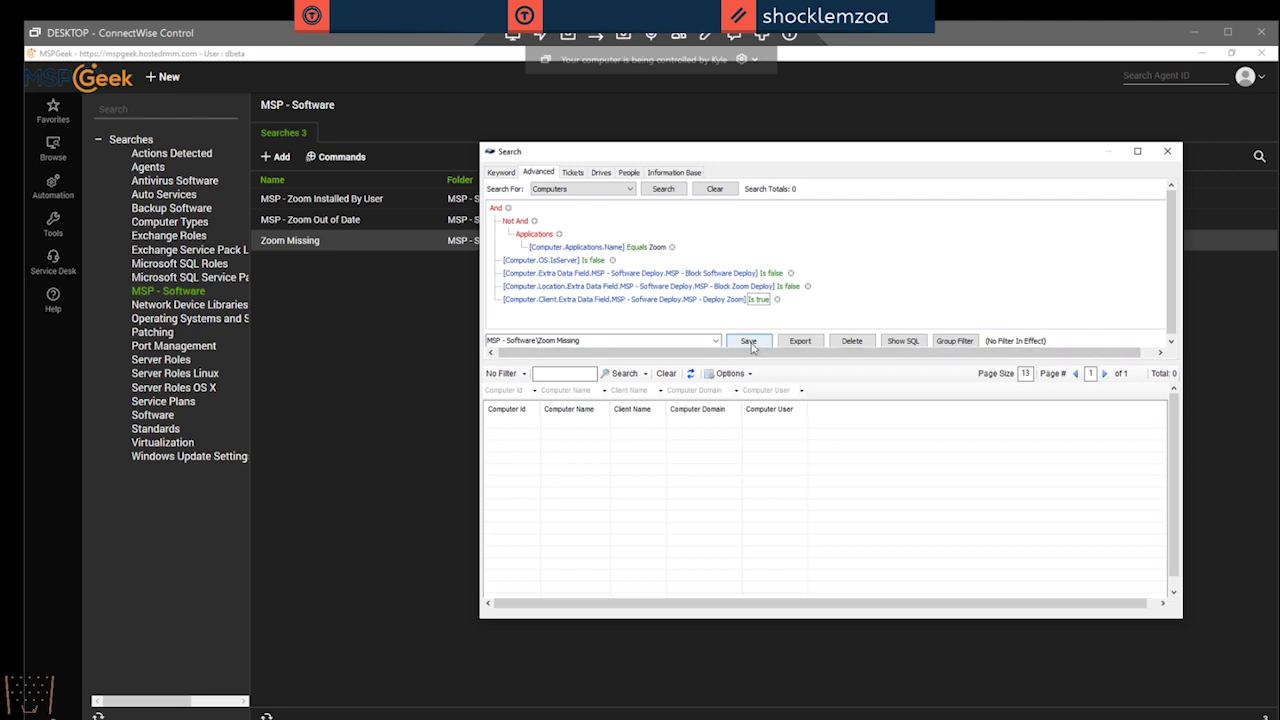
Save Zoom Missing over the existing search, confirm the update, dismiss the refresh notice, and reload it
{"action": "left_click", "coordinate": [751, 343]}
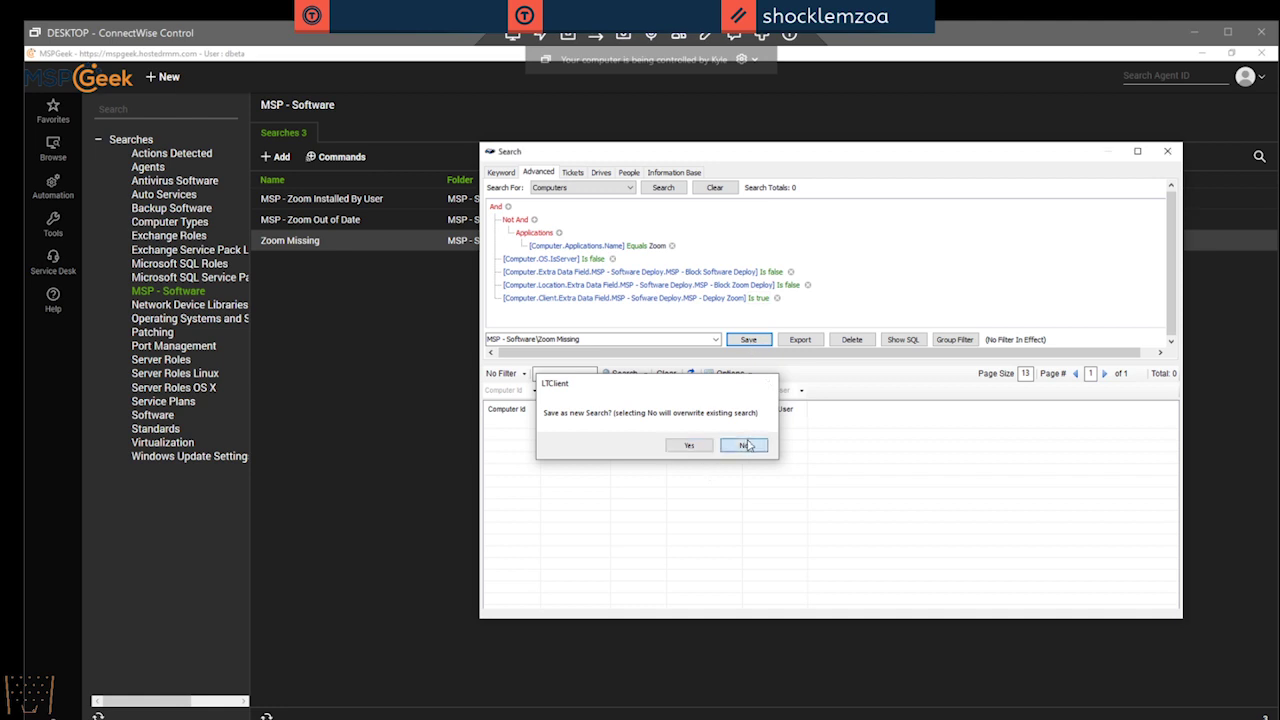
{"action": "left_click", "coordinate": [743, 446]}
{"action": "left_click", "coordinate": [648, 447]}
{"action": "left_click", "coordinate": [756, 454]}
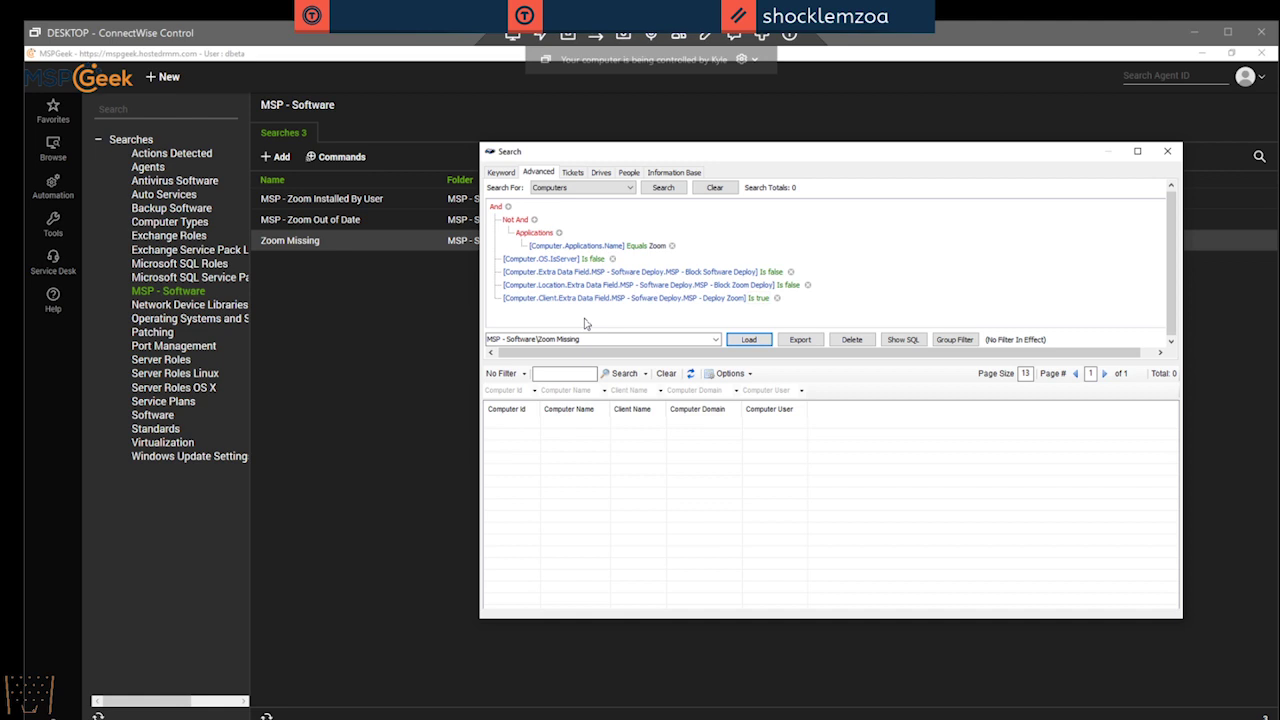
{"action": "left_click", "coordinate": [731, 340]}
Add 'MSP -' before Zoom in the search name to make it MSP - Zoom Missing
{"action": "left_click", "coordinate": [538, 339]}
{"action": "left_click", "coordinate": [538, 339]}
{"action": "type", "text": "MSP -"}
Save the renamed search over the existing one, confirm, dismiss the refresh notice, and reload
{"action": "left_click", "coordinate": [744, 344]}
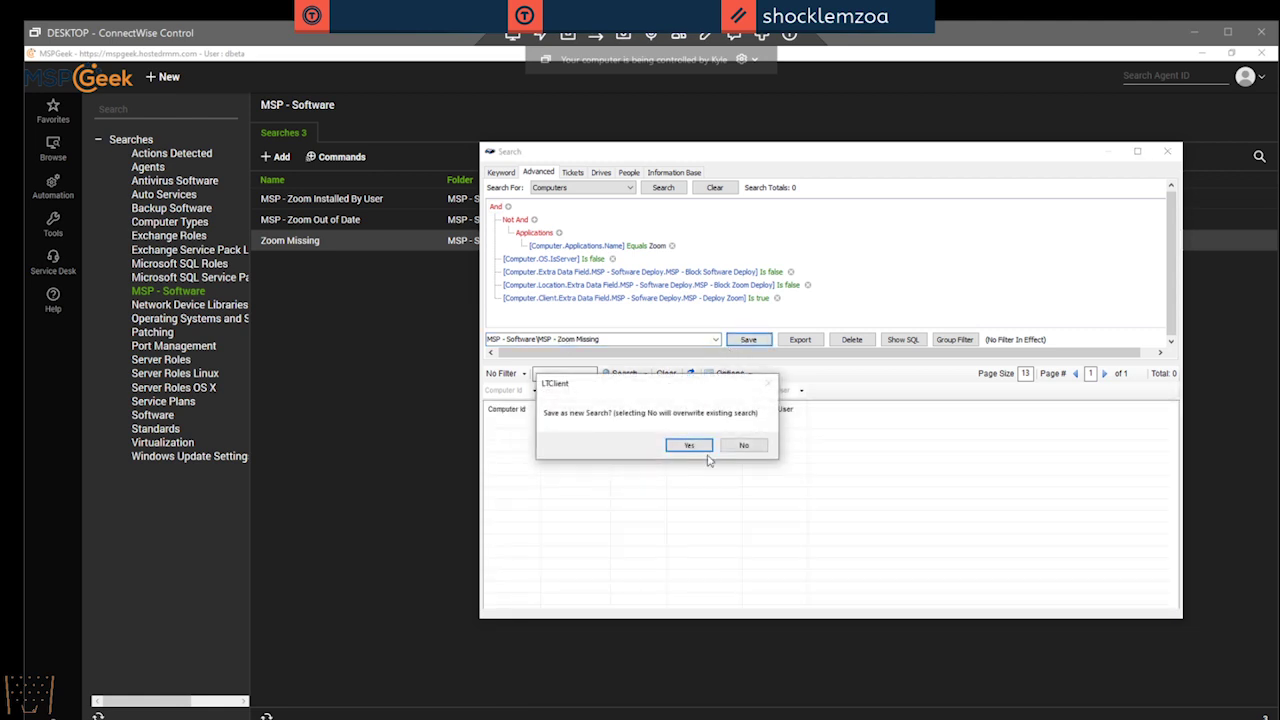
{"action": "left_click", "coordinate": [731, 449]}
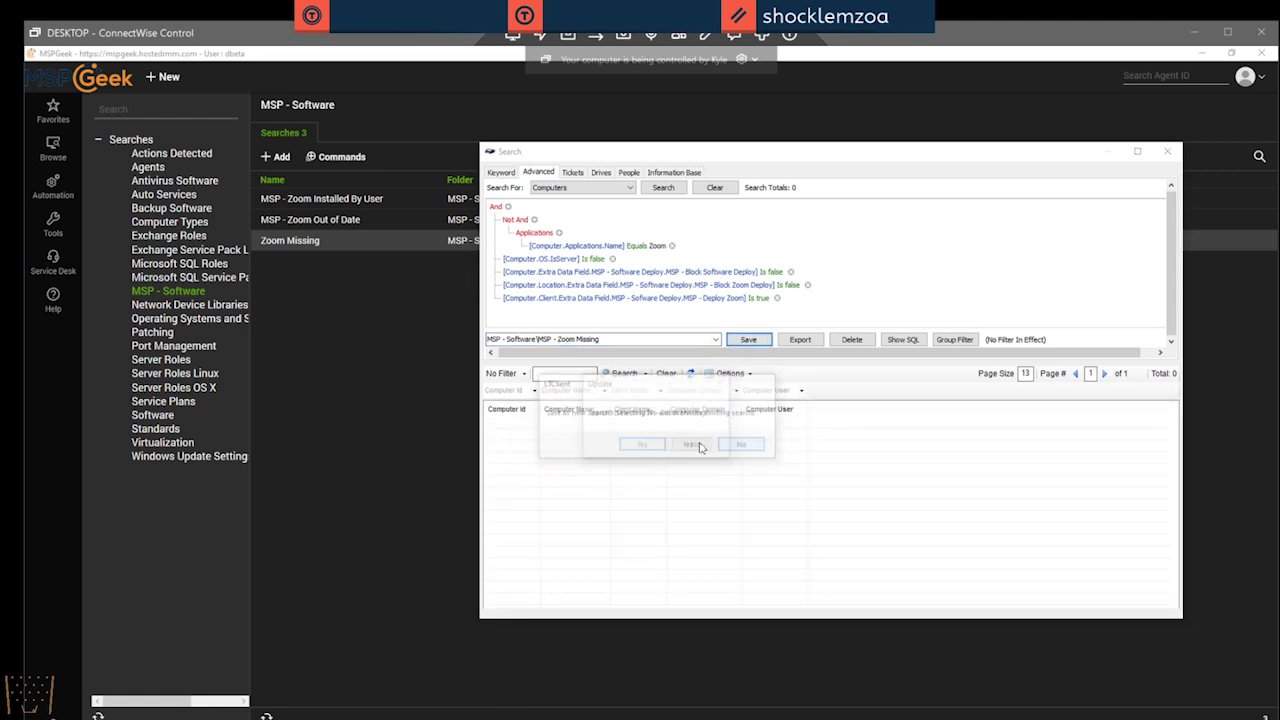
{"action": "left_click", "coordinate": [654, 446]}
{"action": "left_click", "coordinate": [756, 454]}
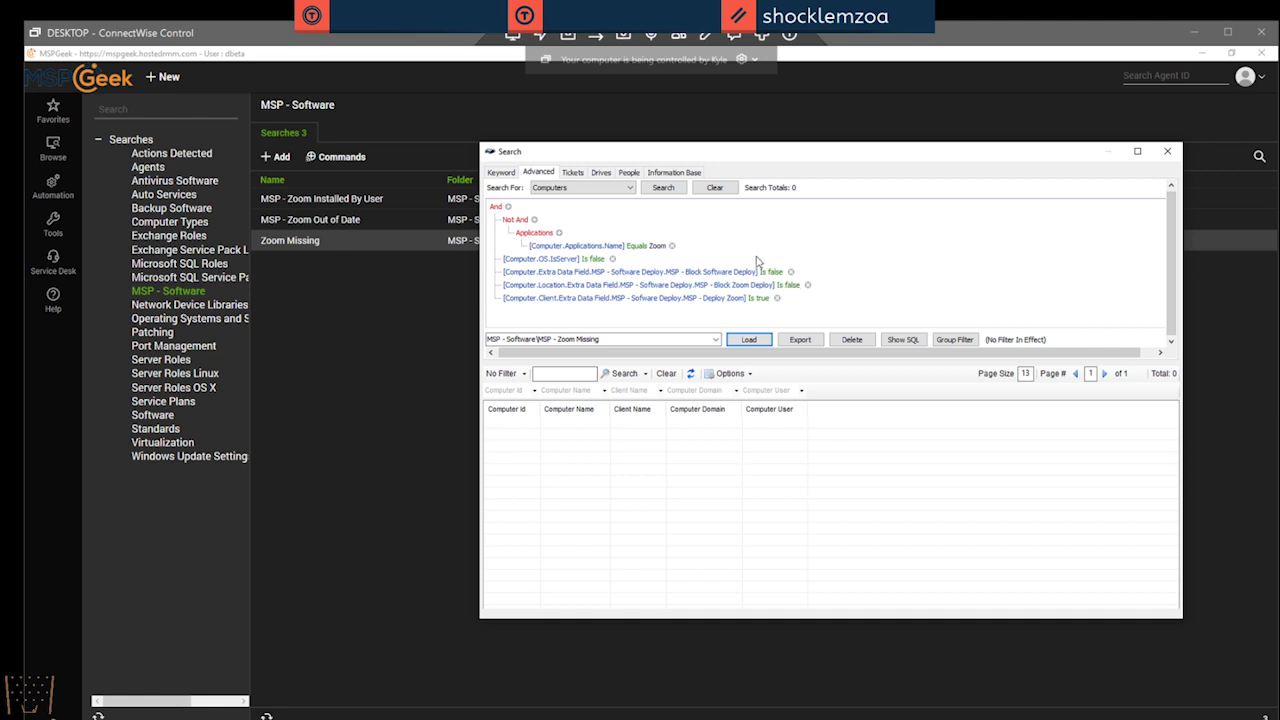
{"action": "left_click", "coordinate": [748, 340]}
Add a trial Computer > General > Name equals 'Desktop' condition, then delete it
{"action": "left_click", "coordinate": [507, 206]}
{"action": "left_click", "coordinate": [540, 311]}
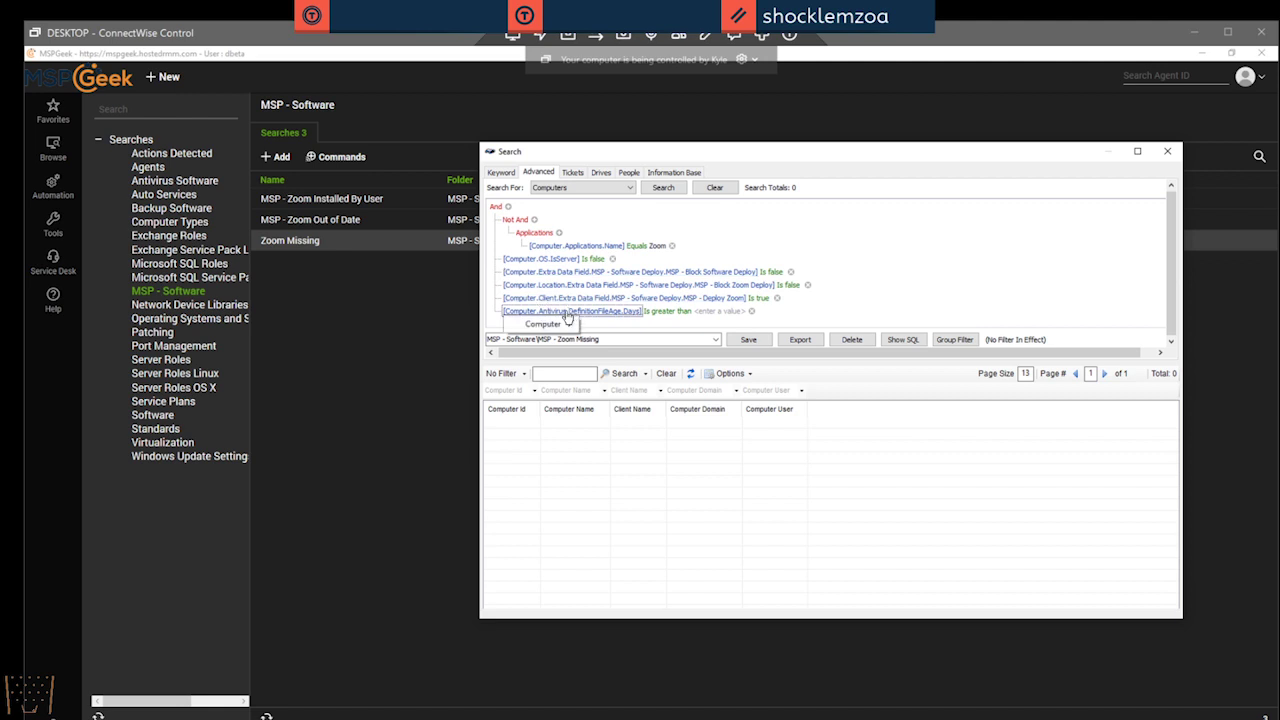
{"action": "mouse_move", "coordinate": [560, 324]}
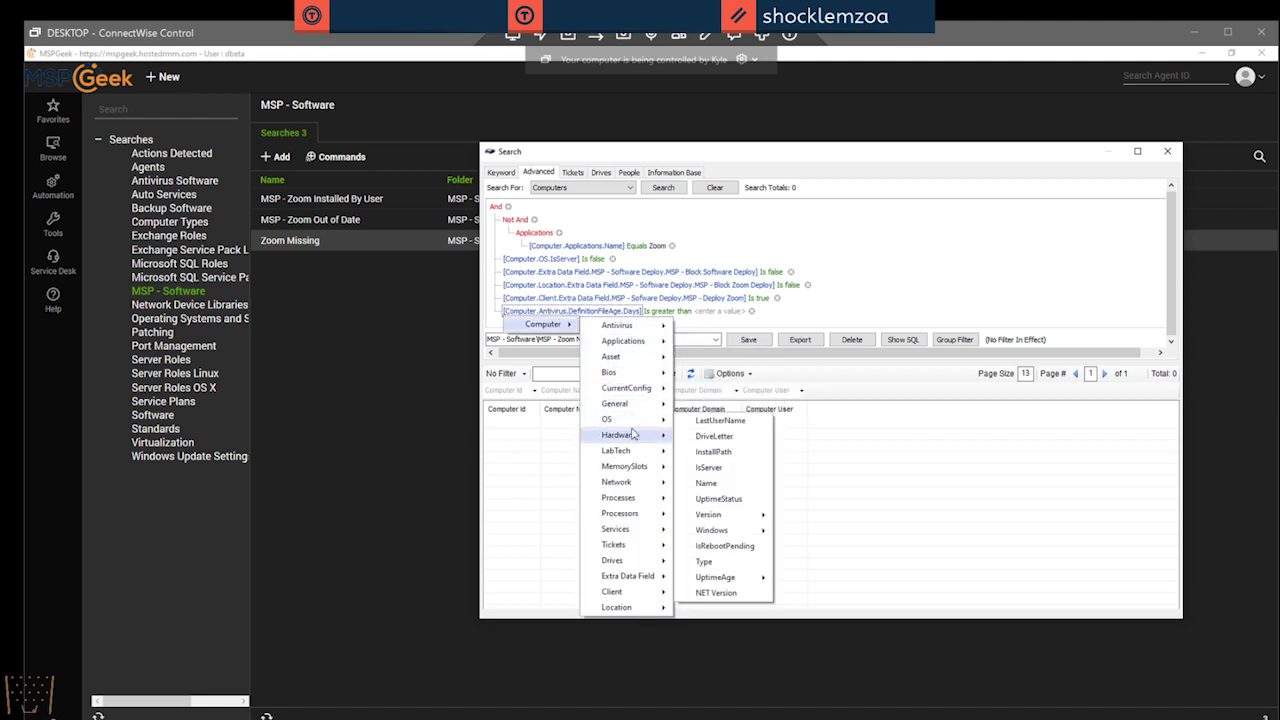
{"action": "mouse_move", "coordinate": [607, 486]}
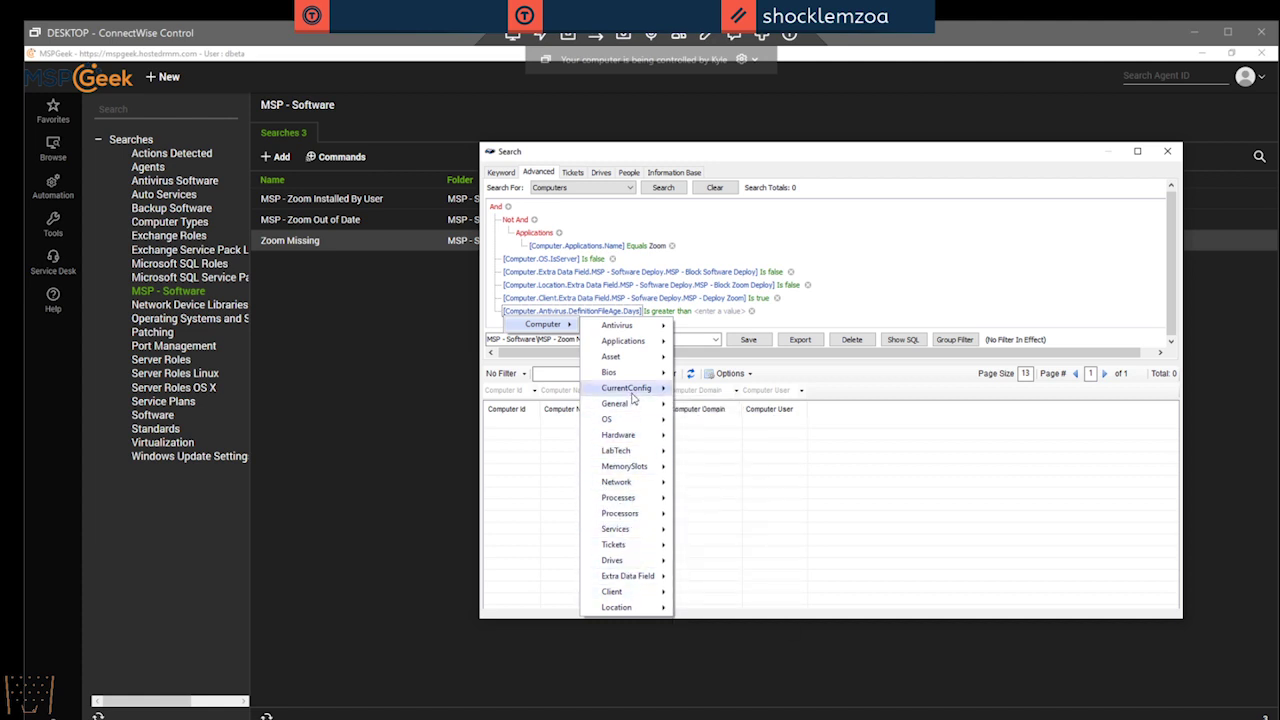
{"action": "mouse_move", "coordinate": [637, 422]}
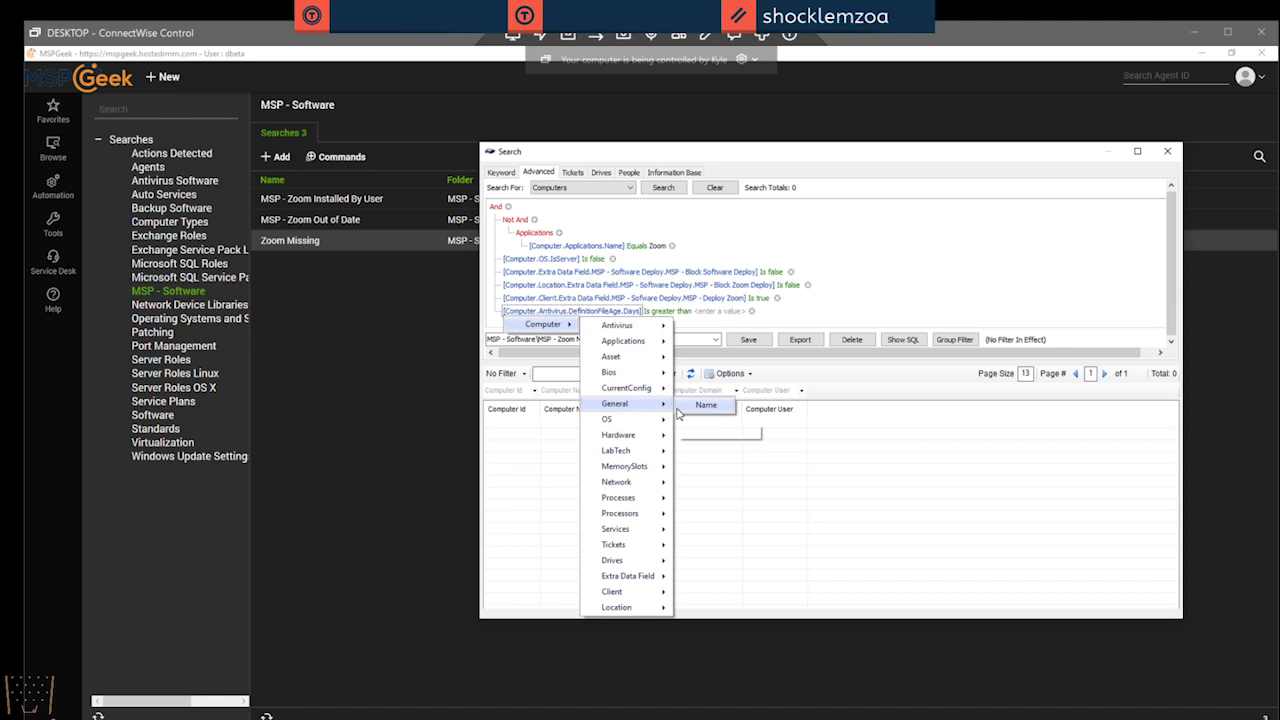
{"action": "left_click", "coordinate": [704, 405]}
{"action": "left_click", "coordinate": [614, 311]}
{"action": "type", "text": "Desktop"}
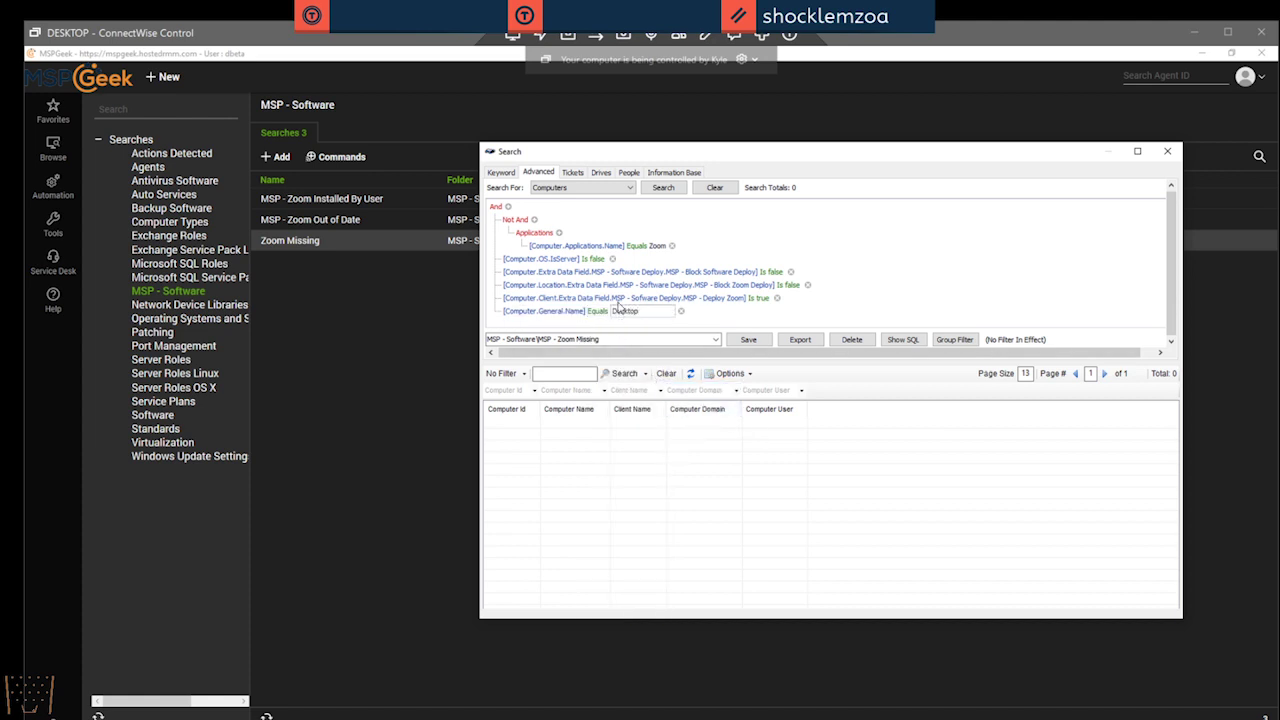
{"action": "left_click", "coordinate": [866, 253]}
{"action": "left_click", "coordinate": [641, 311]}
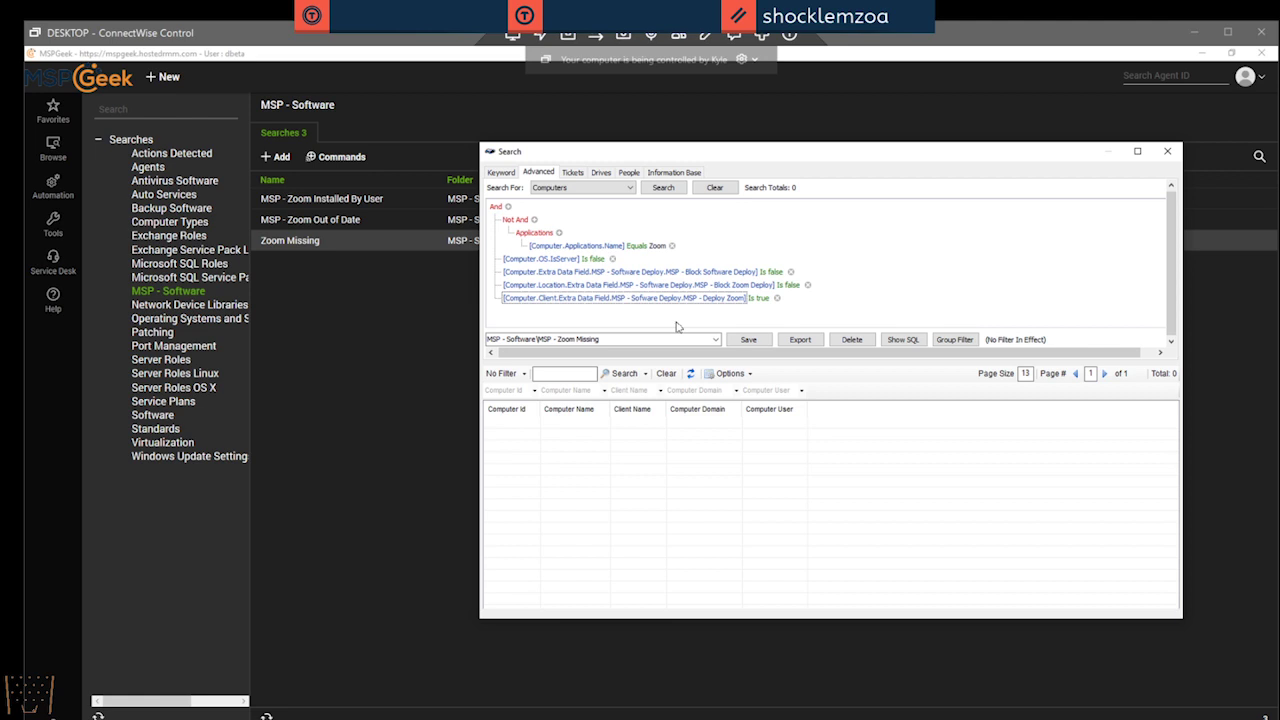
{"action": "left_click", "coordinate": [507, 207]}
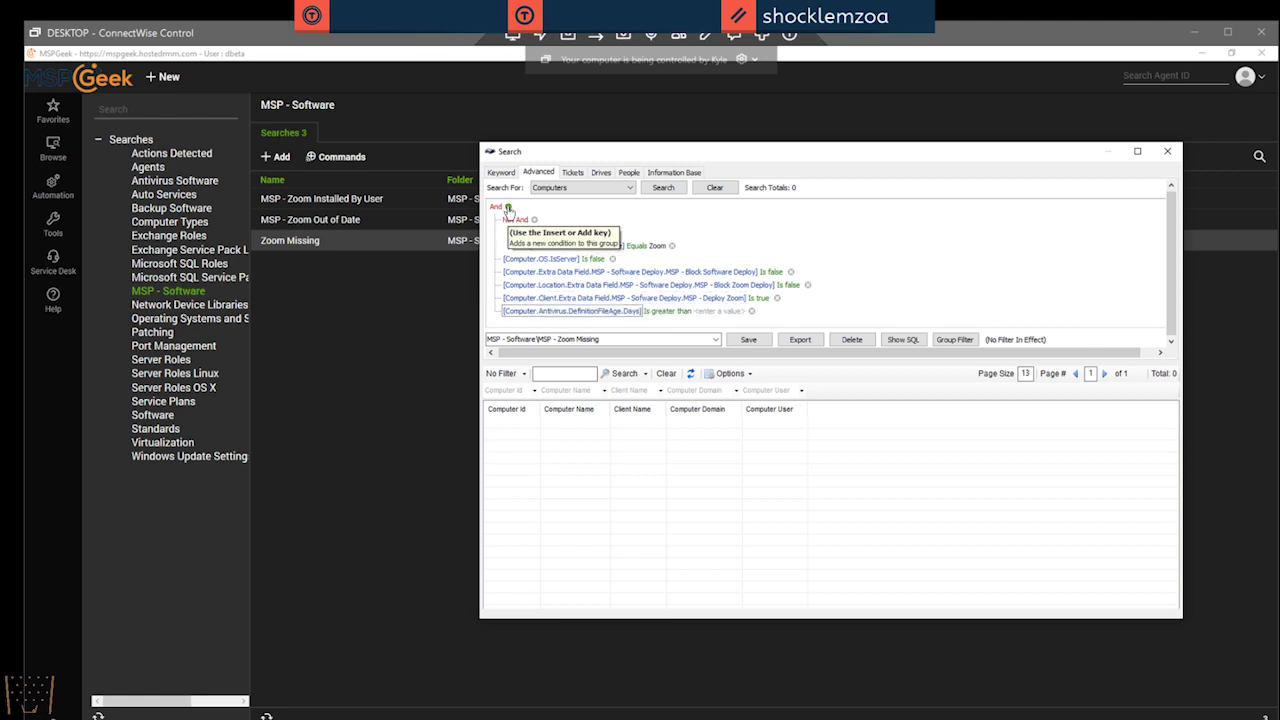
{"action": "left_click", "coordinate": [558, 310]}
{"action": "mouse_move", "coordinate": [560, 325]}
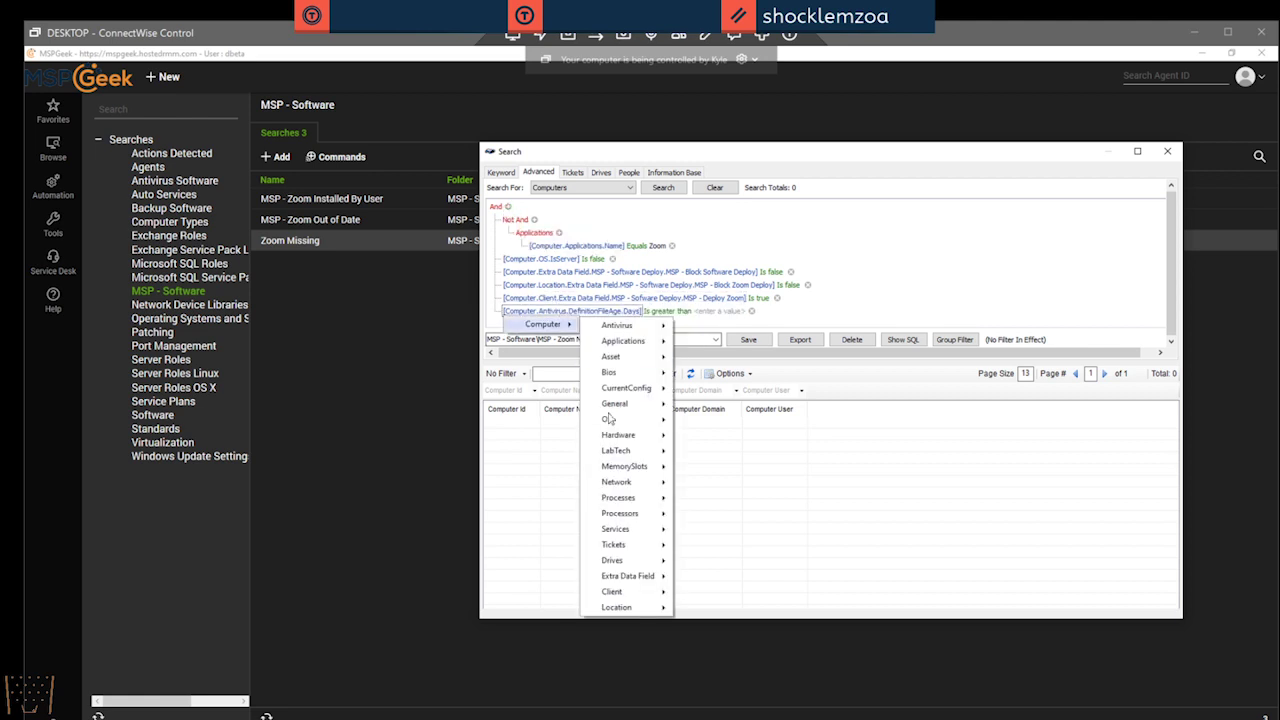
{"action": "mouse_move", "coordinate": [630, 582]}
{"action": "mouse_move", "coordinate": [734, 610]}
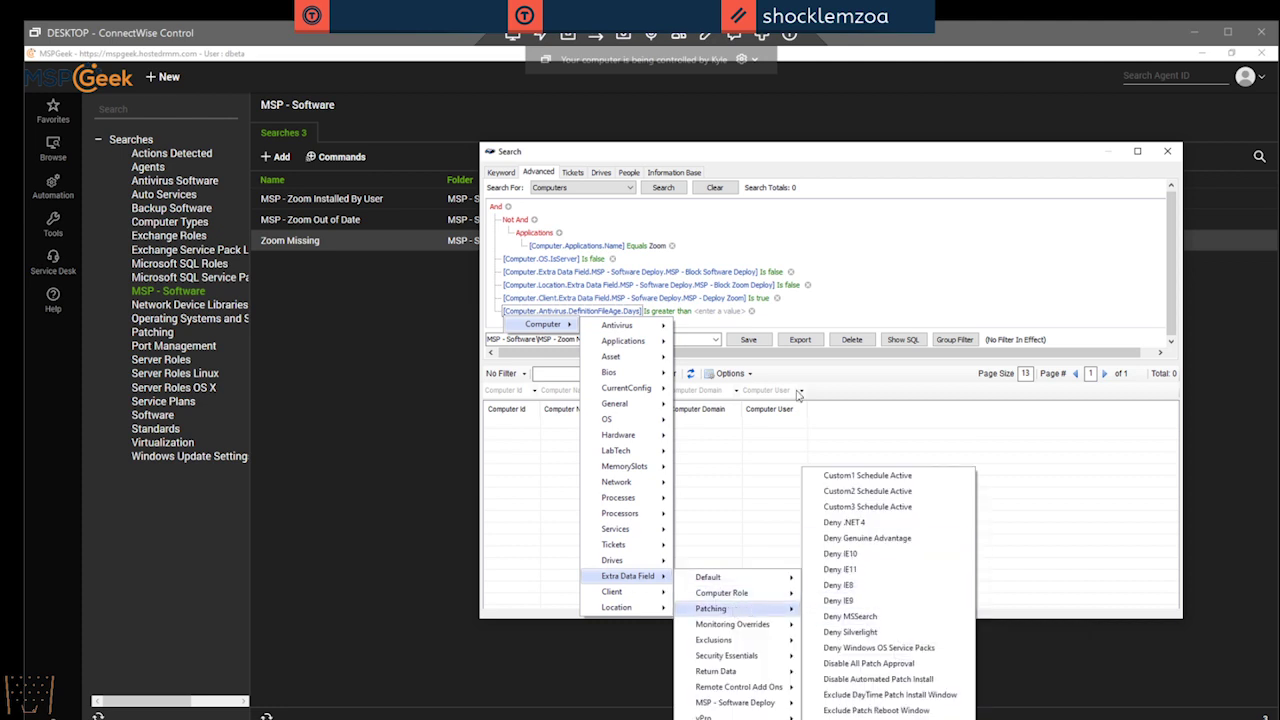
{"action": "left_click", "coordinate": [811, 312]}
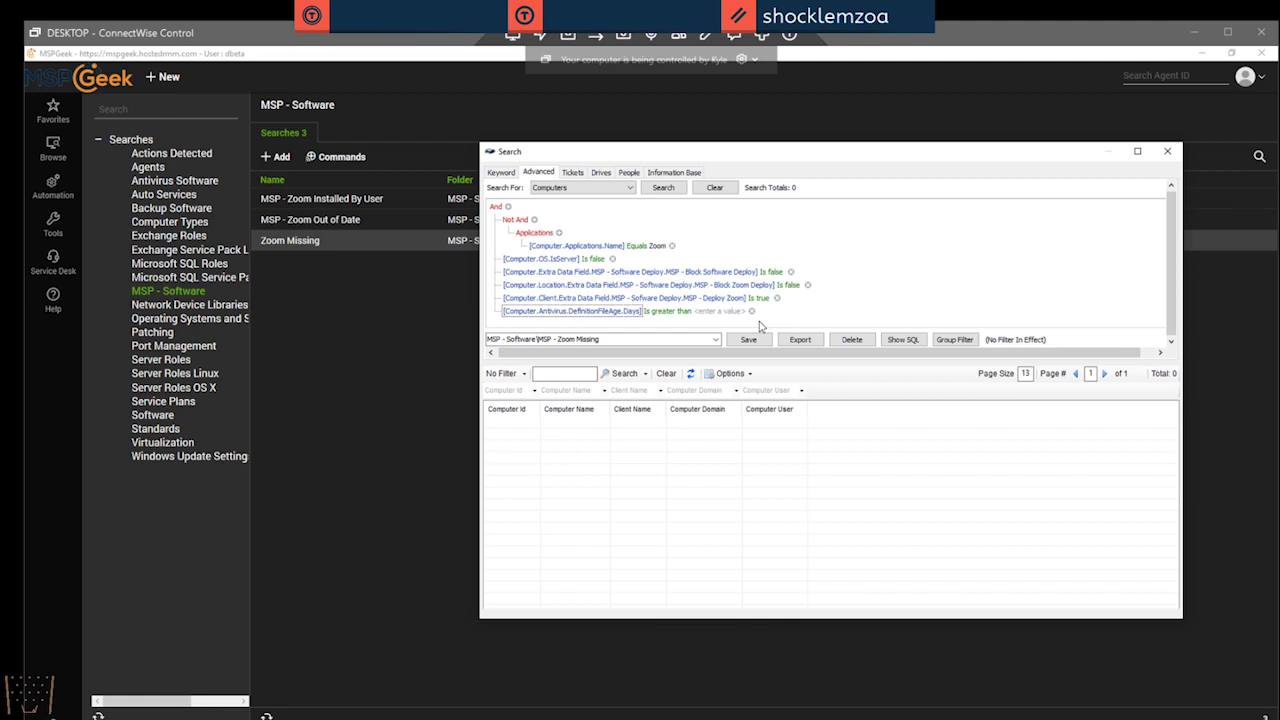
{"action": "left_click", "coordinate": [751, 311]}
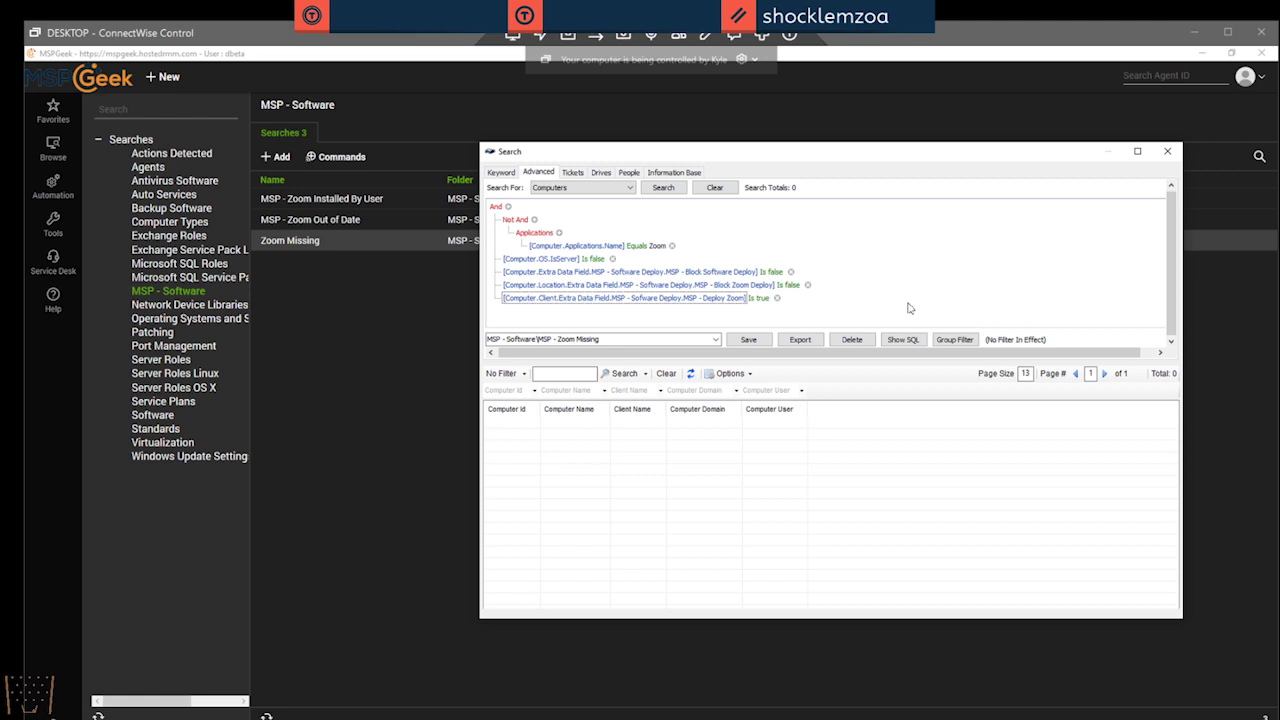
Save the five-criteria search over MSP - Zoom Missing, confirm the update, and reload it
{"action": "left_click", "coordinate": [750, 341]}
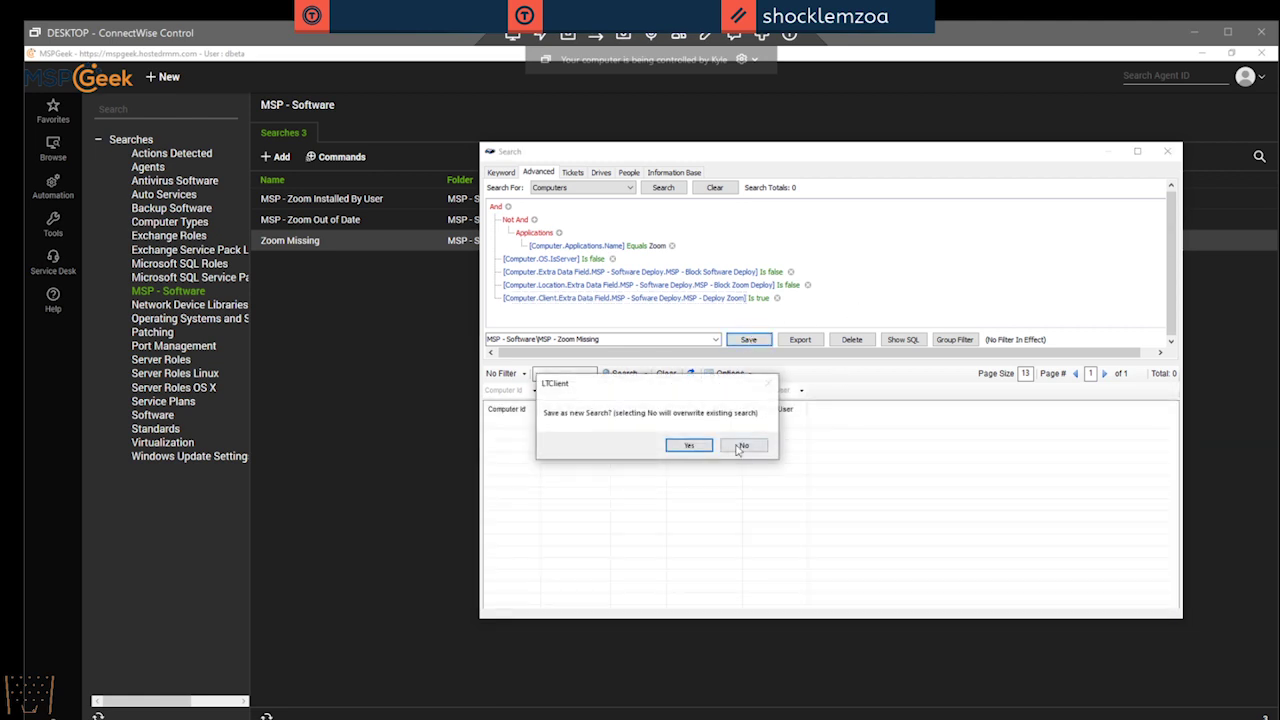
{"action": "left_click", "coordinate": [743, 445]}
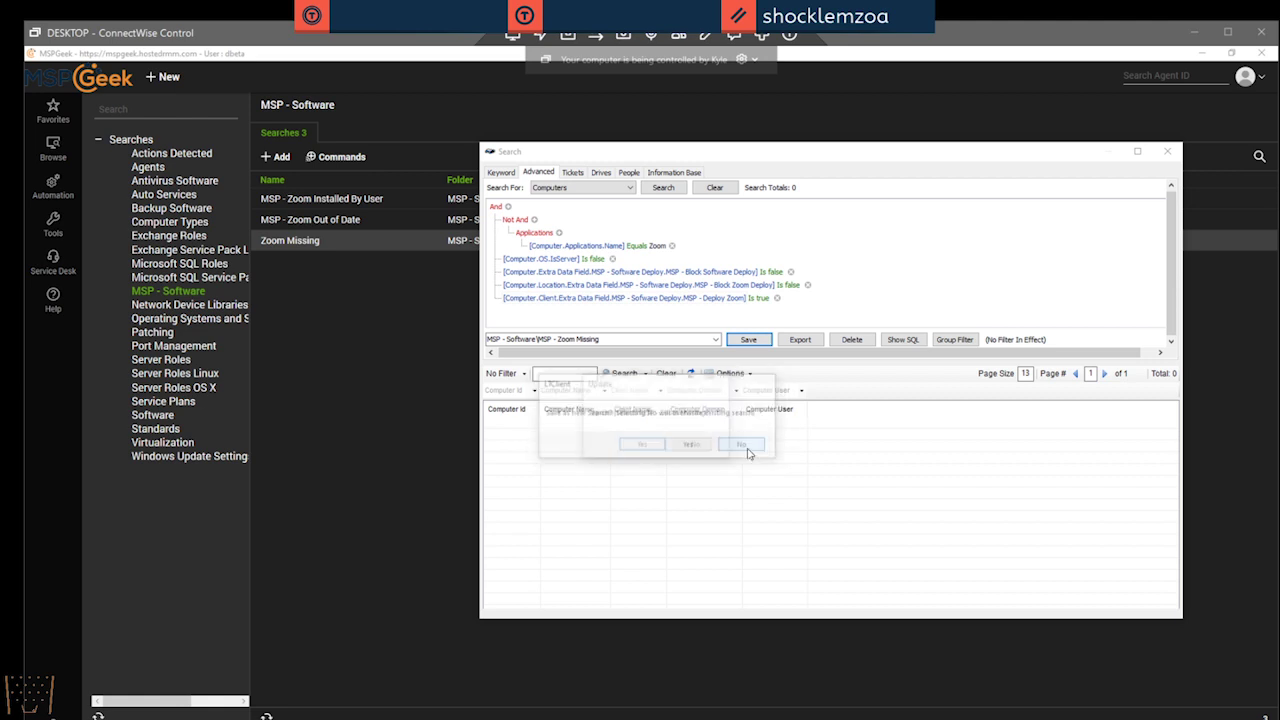
{"action": "left_click", "coordinate": [641, 445]}
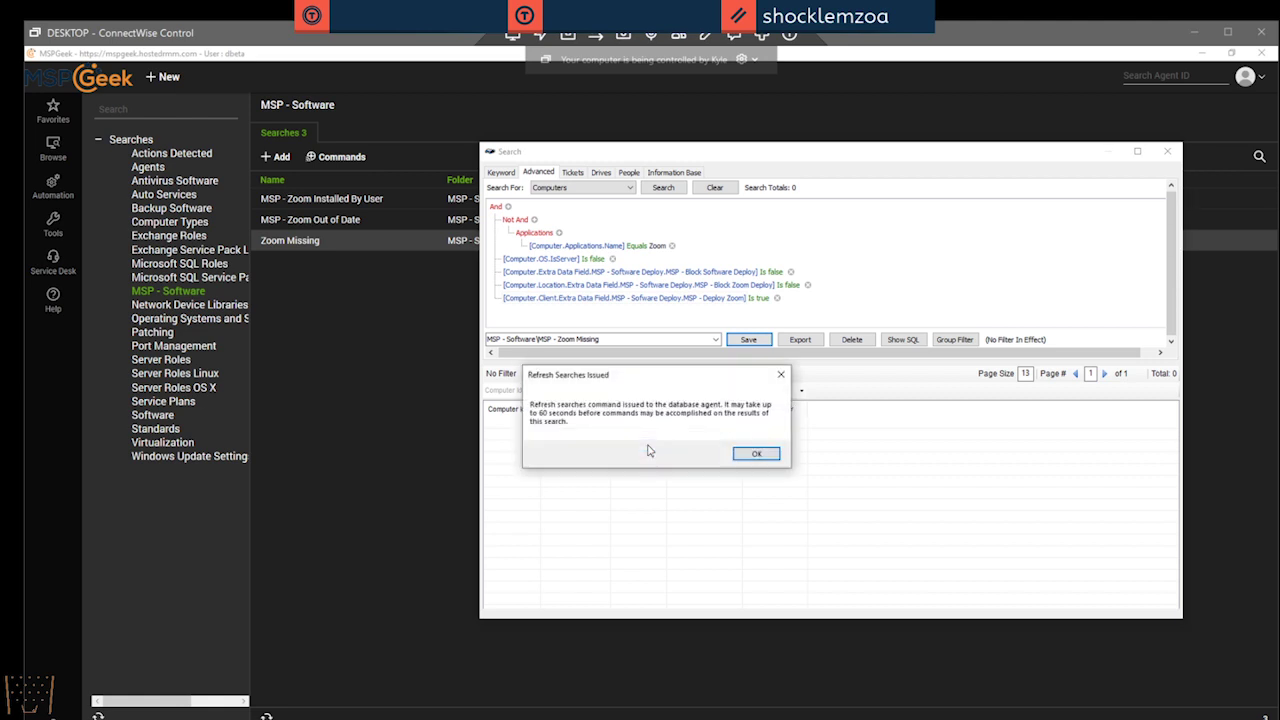
{"action": "left_click", "coordinate": [753, 453]}
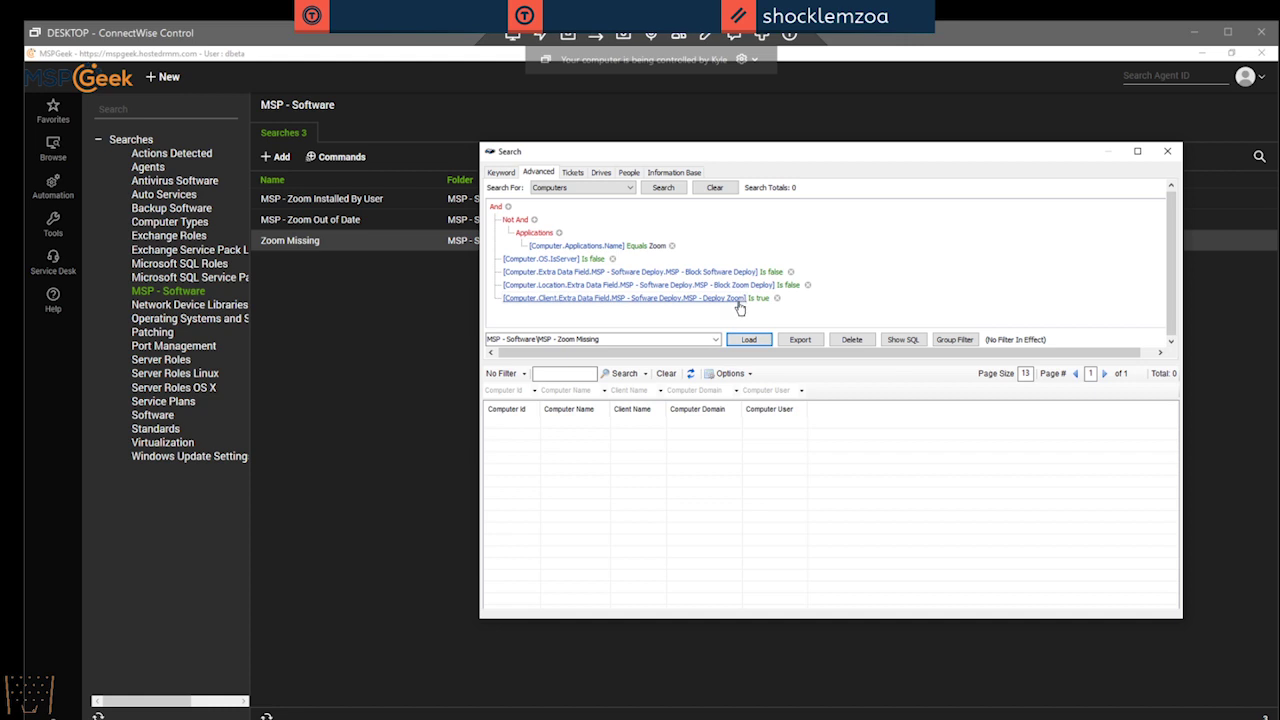
{"action": "left_click", "coordinate": [748, 340]}
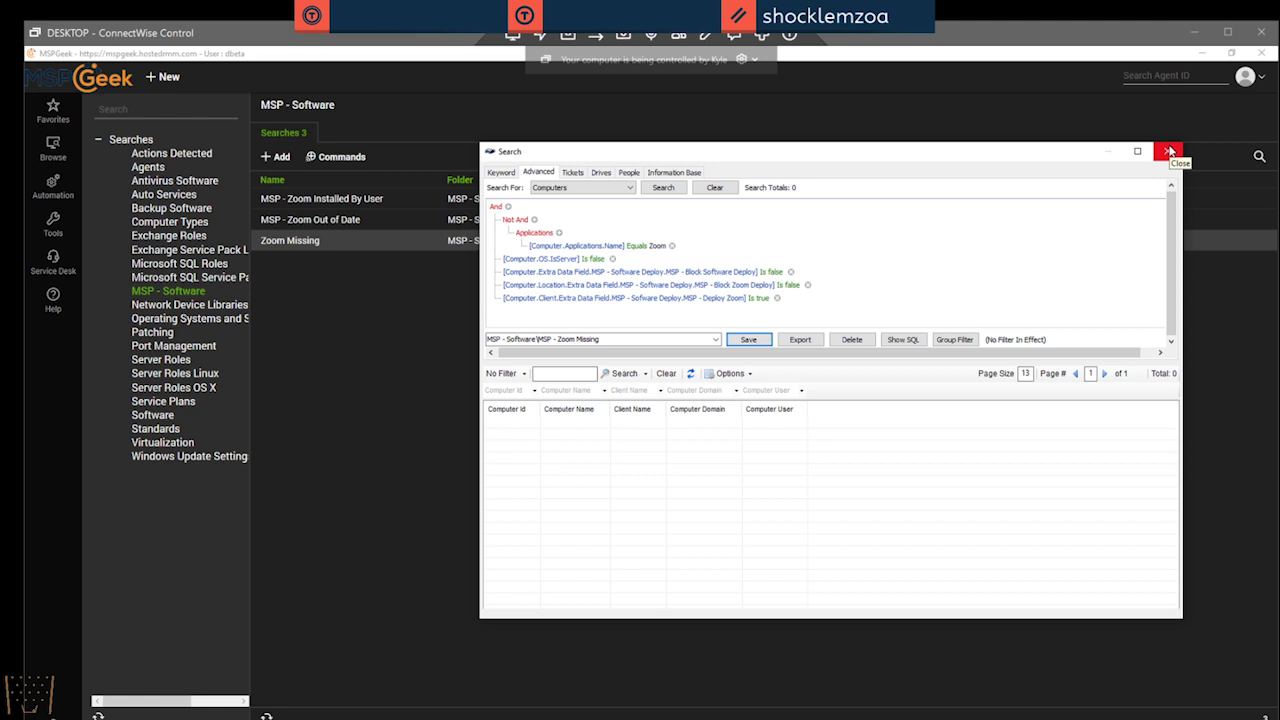
Close the Search window and open the SCO folder under Automation > Scripts > View Scripts
{"action": "left_click", "coordinate": [1169, 151]}
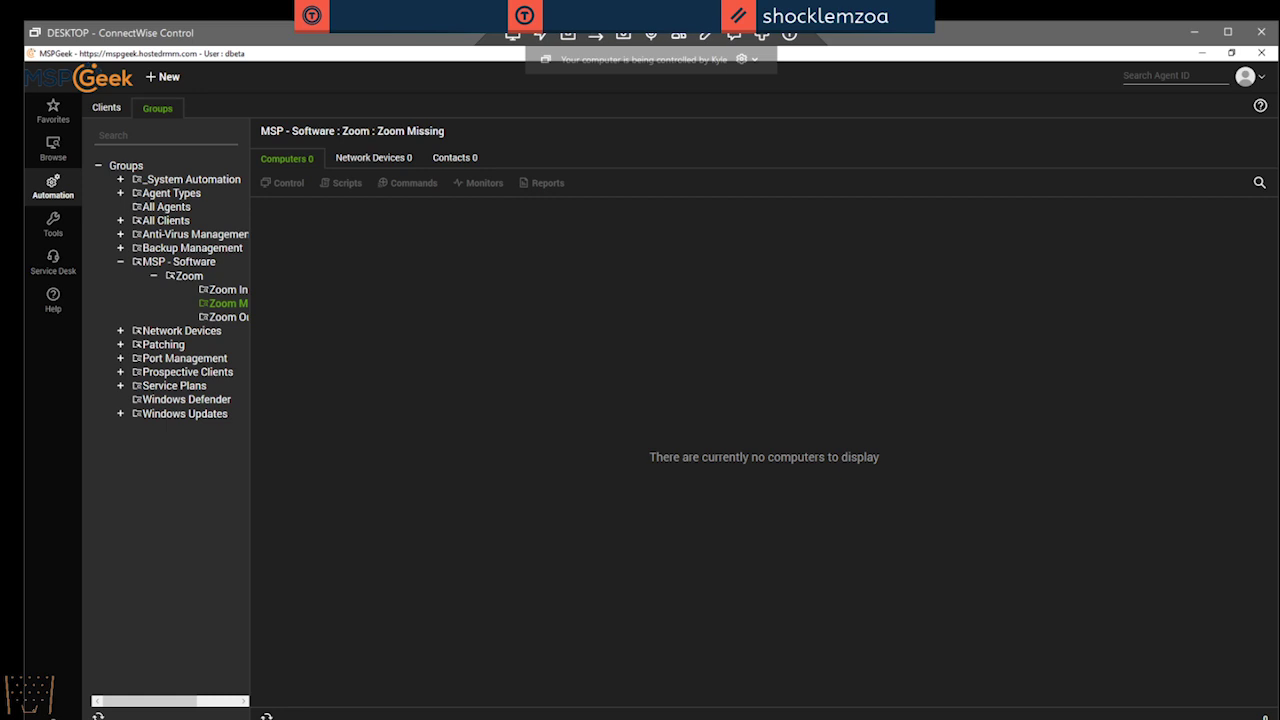
{"action": "mouse_move", "coordinate": [53, 187]}
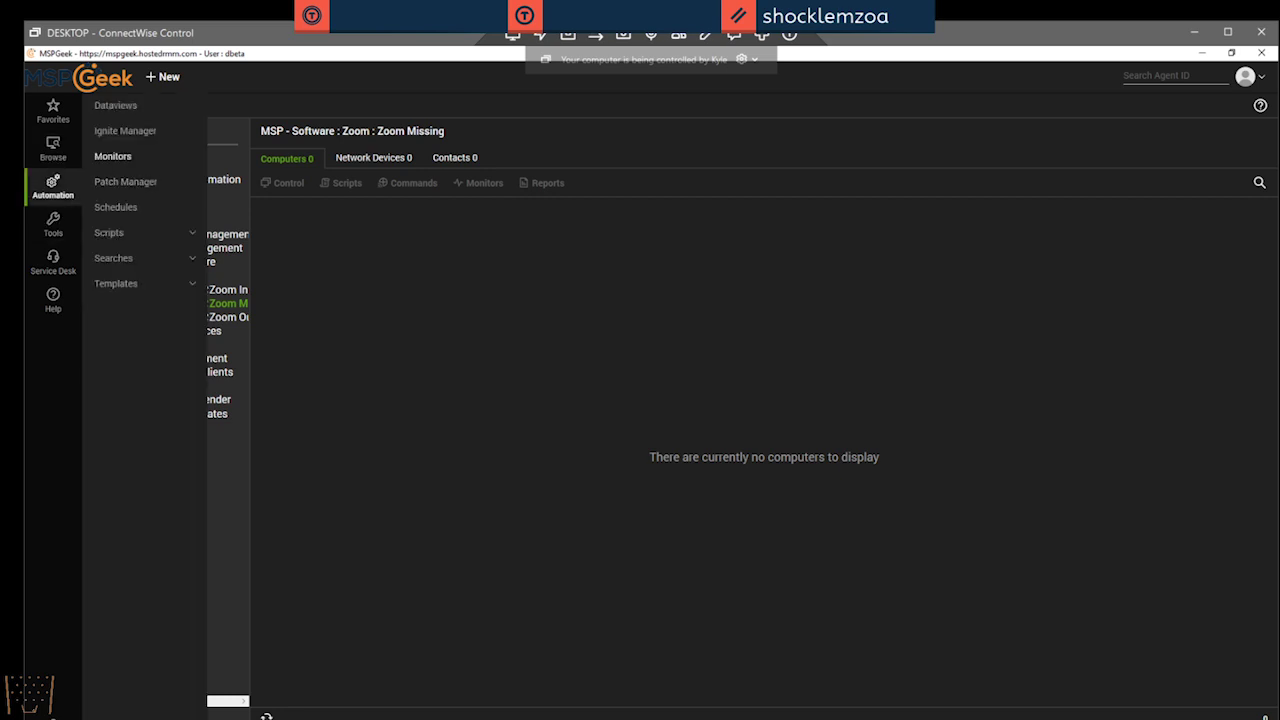
{"action": "left_click", "coordinate": [109, 232]}
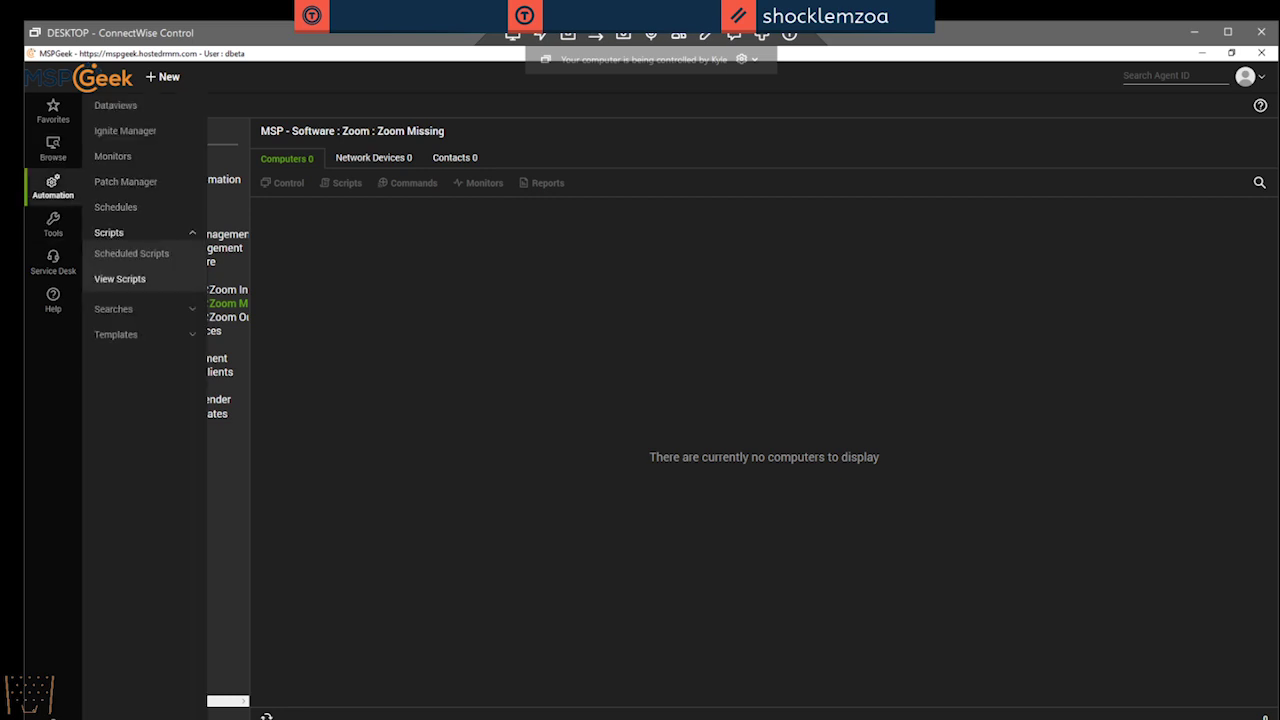
{"action": "left_click", "coordinate": [119, 279]}
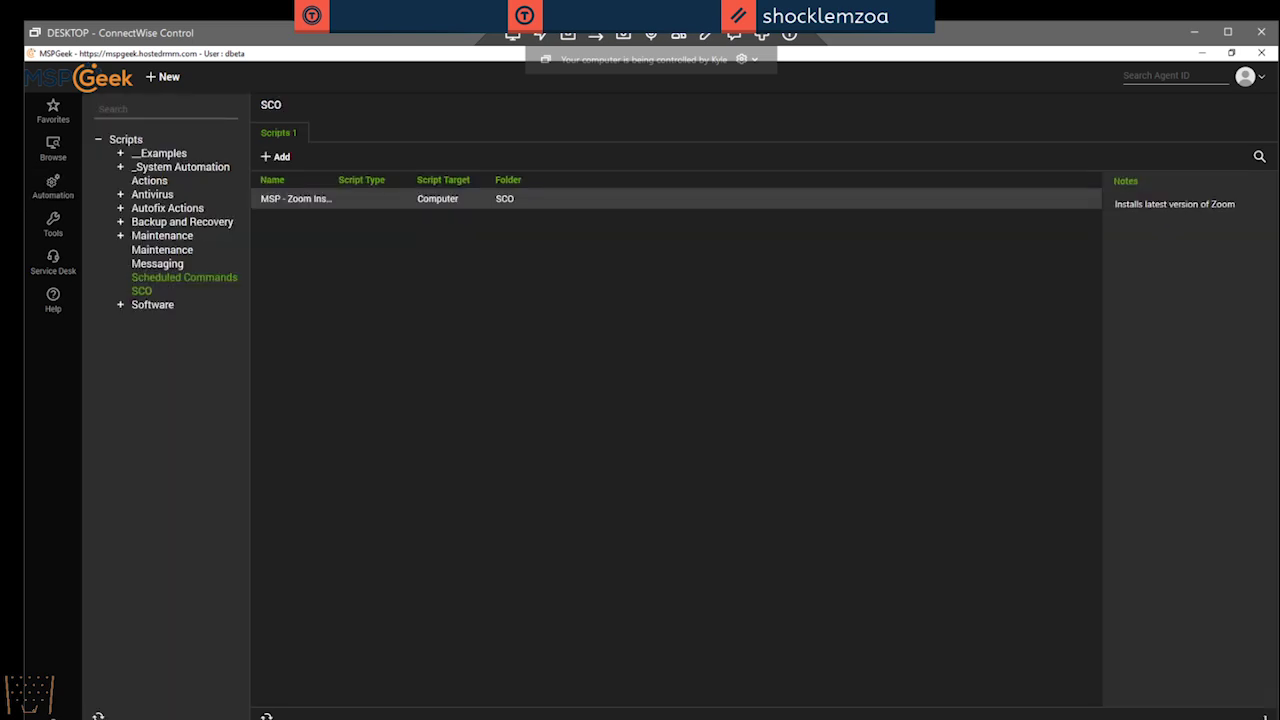
{"action": "left_click", "coordinate": [184, 277]}
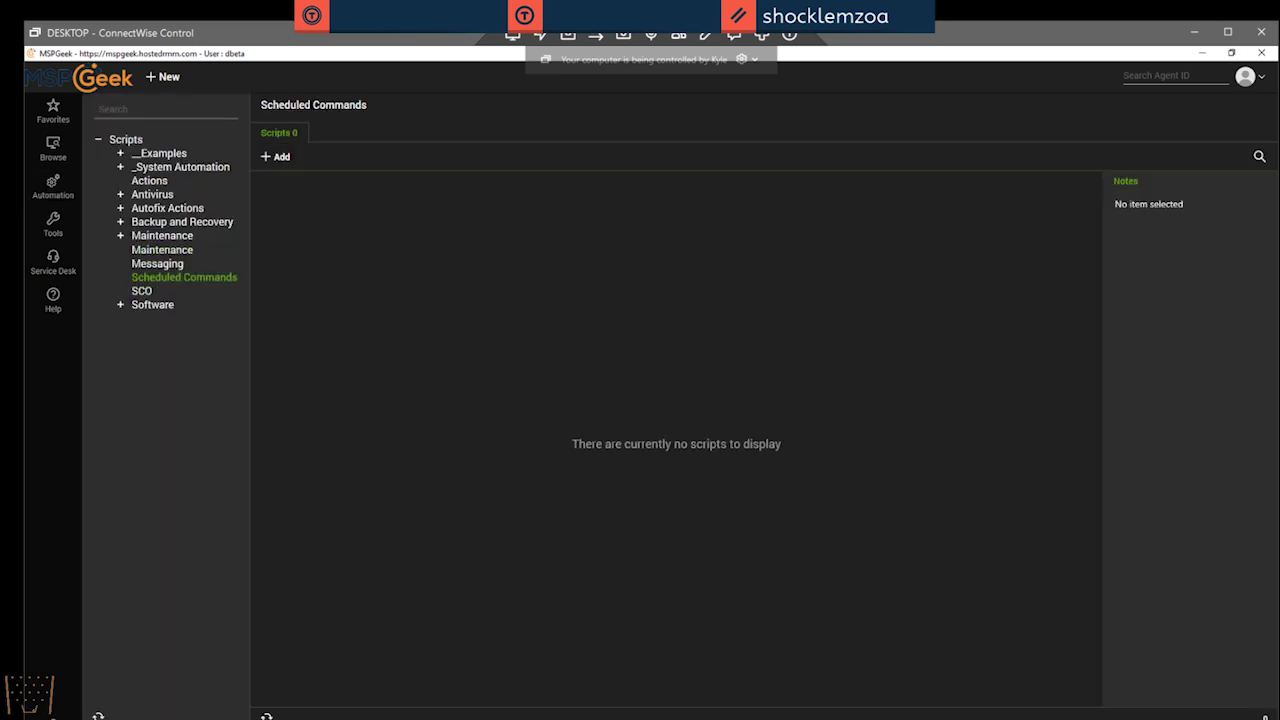
{"action": "left_click", "coordinate": [141, 291]}
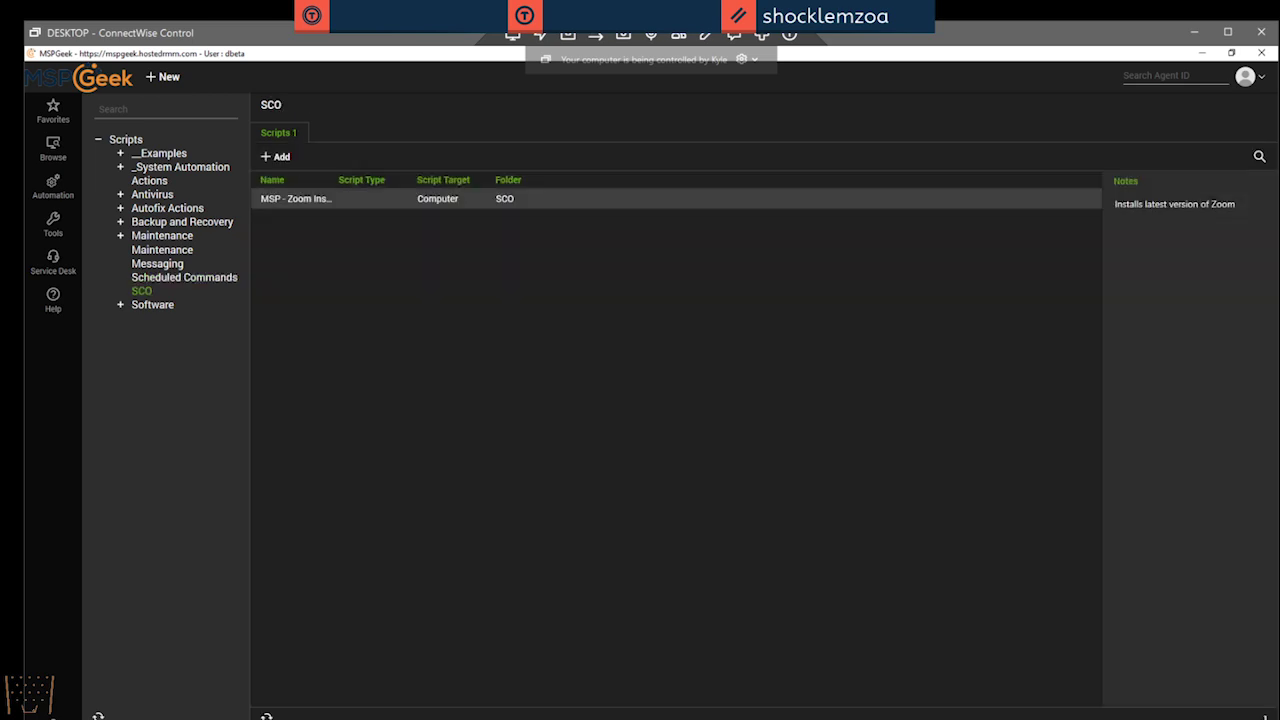
Open the MSP - Zoom Install script and add a new step to its statements
{"action": "double_click", "coordinate": [296, 198]}
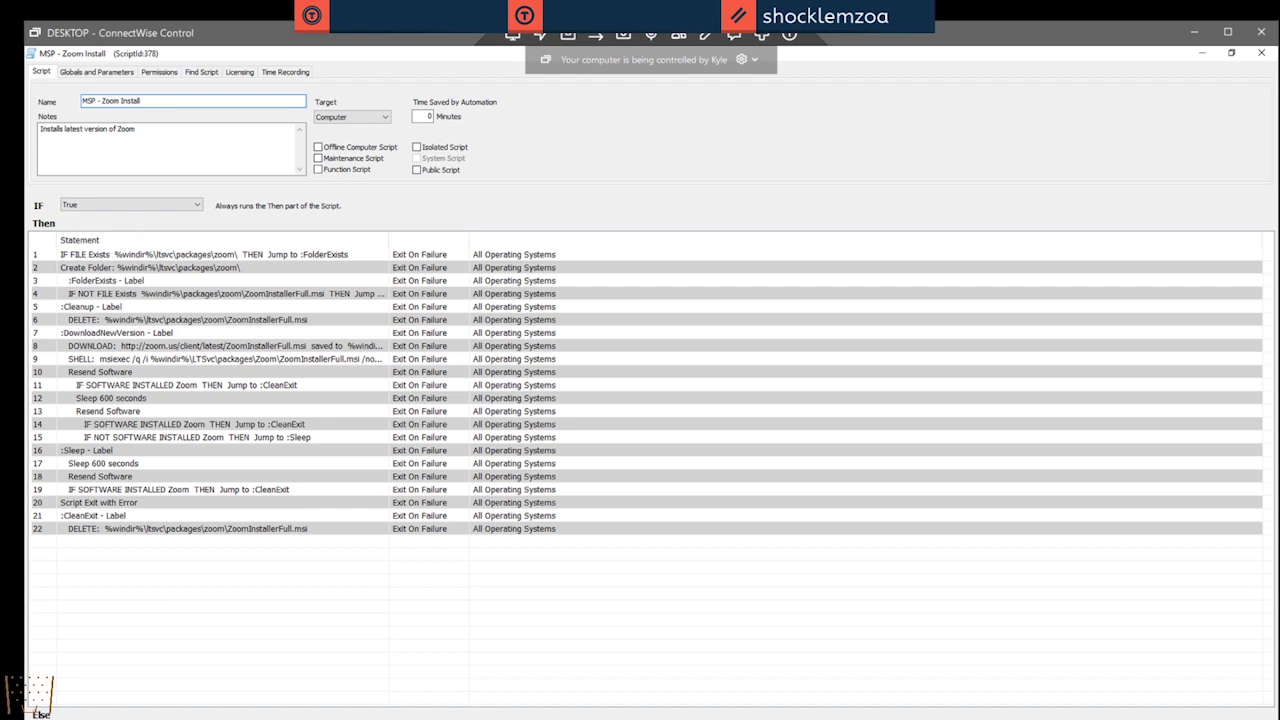
{"action": "right_click", "coordinate": [140, 232]}
{"action": "left_click", "coordinate": [158, 238]}
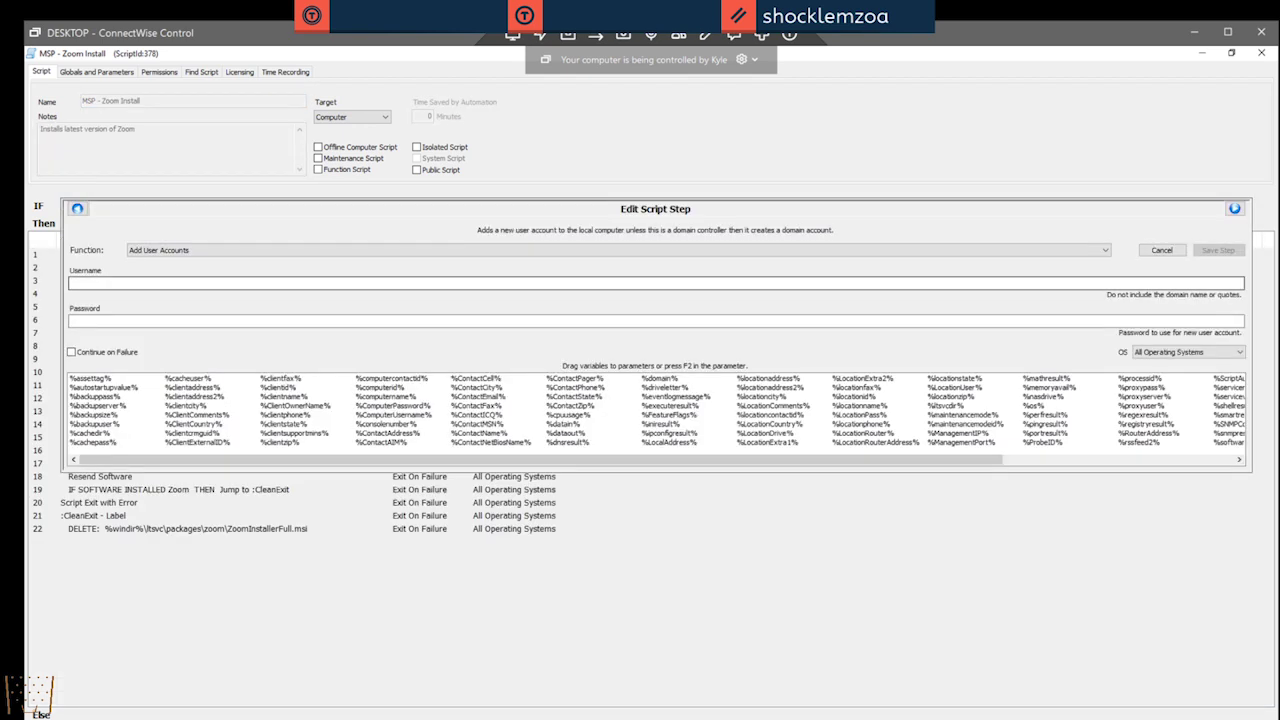
Browse the new step's Function dropdown list
{"action": "left_click", "coordinate": [615, 250]}
{"action": "left_click", "coordinate": [160, 259]}
{"action": "key", "text": "alt+Down"}
{"action": "scroll", "coordinate": [614, 385], "scroll_direction": "down", "scroll_amount": 5}
{"action": "scroll", "coordinate": [614, 385], "scroll_direction": "down", "scroll_amount": 10}
{"action": "scroll", "coordinate": [614, 385], "scroll_direction": "down", "scroll_amount": 7}
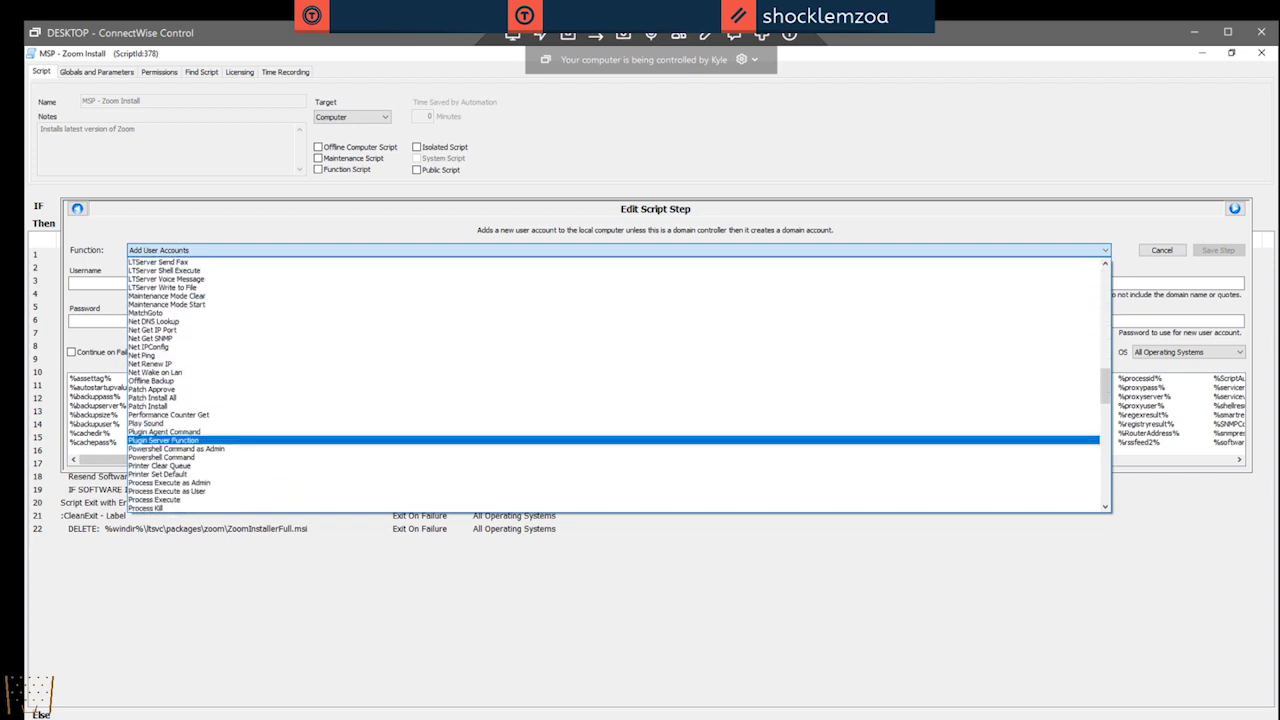
Set the step function to Play Sound, then scroll the function list for Console Open Browser
{"action": "left_click", "coordinate": [614, 423]}
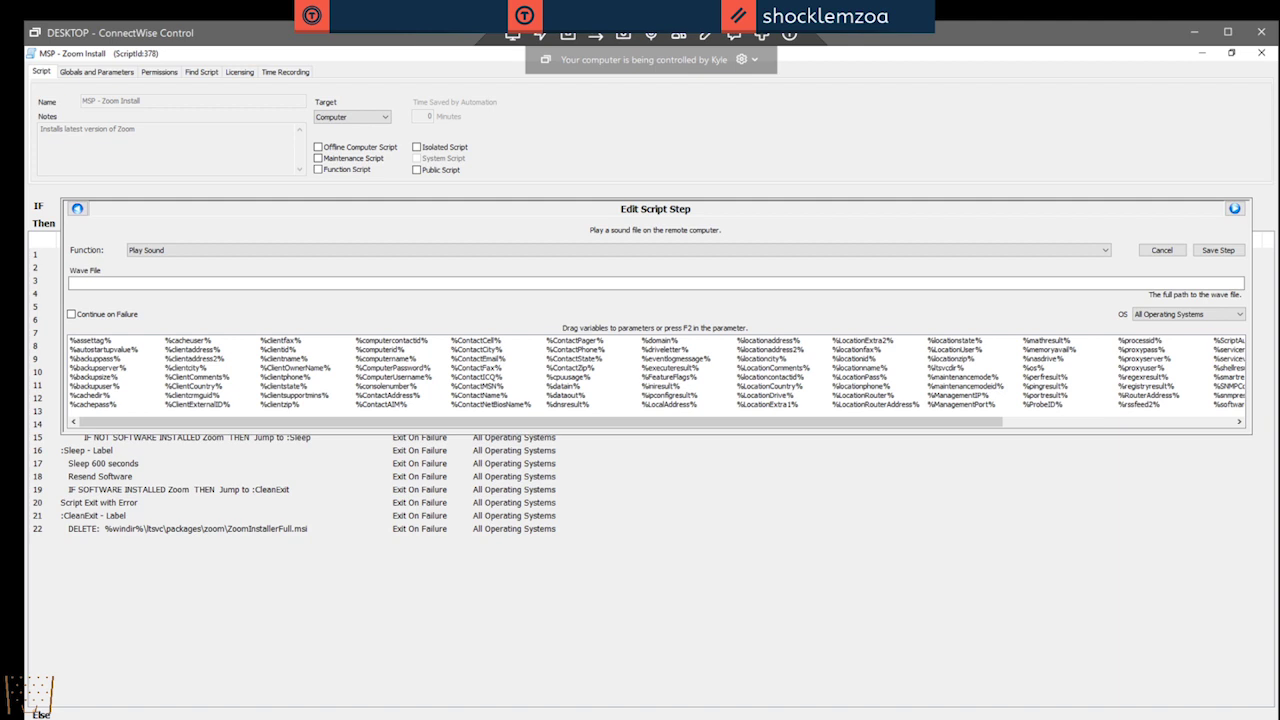
{"action": "left_click", "coordinate": [1104, 250]}
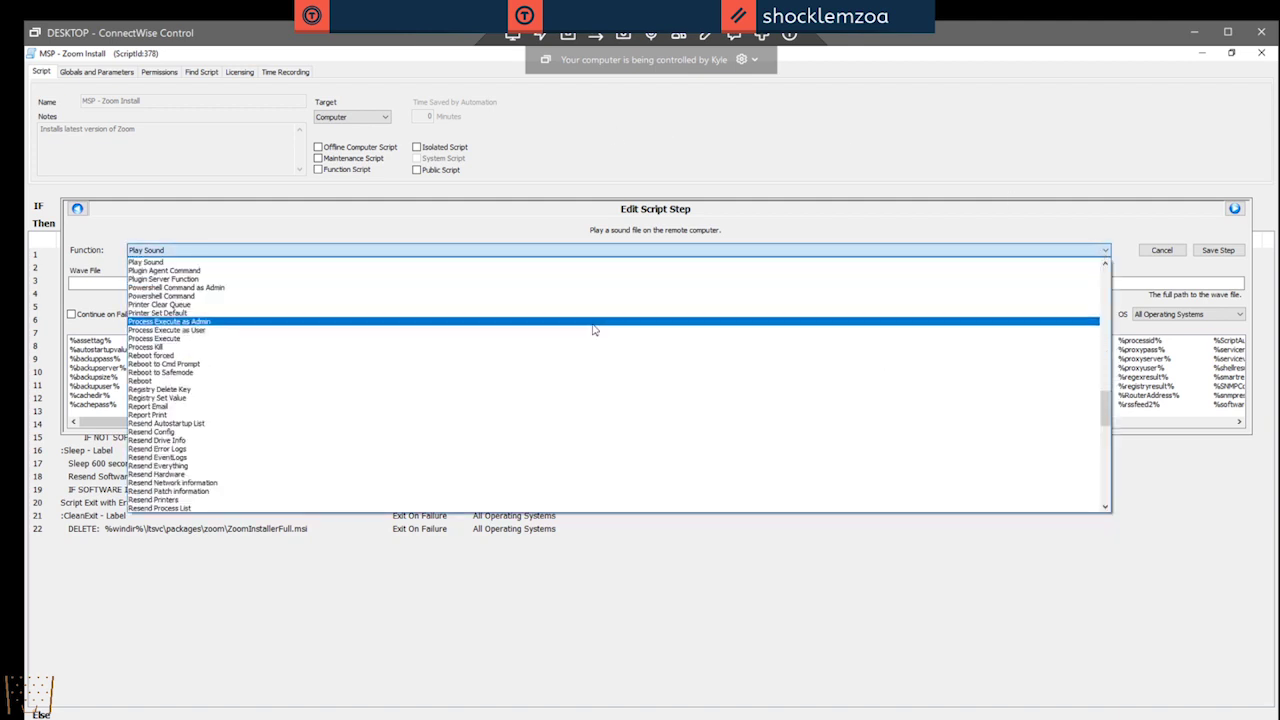
{"action": "scroll", "coordinate": [490, 392], "scroll_direction": "down", "scroll_amount": 1}
{"action": "scroll", "coordinate": [485, 398], "scroll_direction": "down", "scroll_amount": 1}
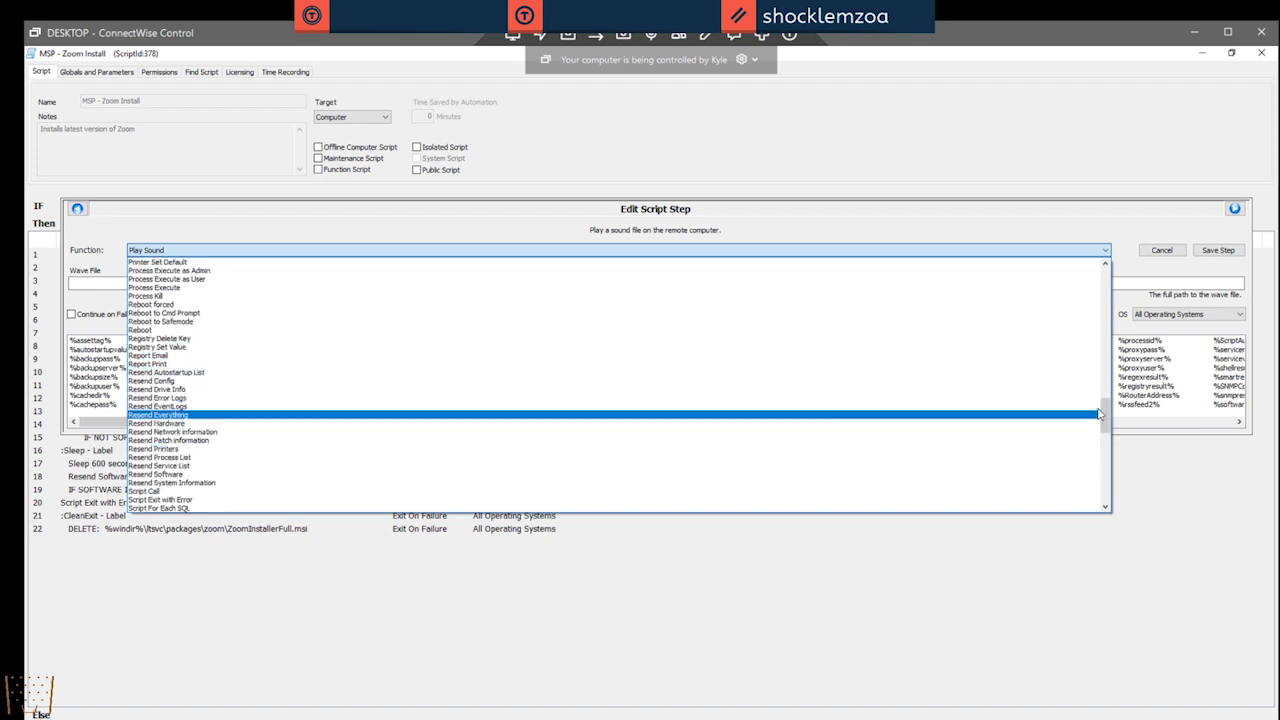
{"action": "left_click_drag", "start_coordinate": [1105, 424], "coordinate": [1105, 441]}
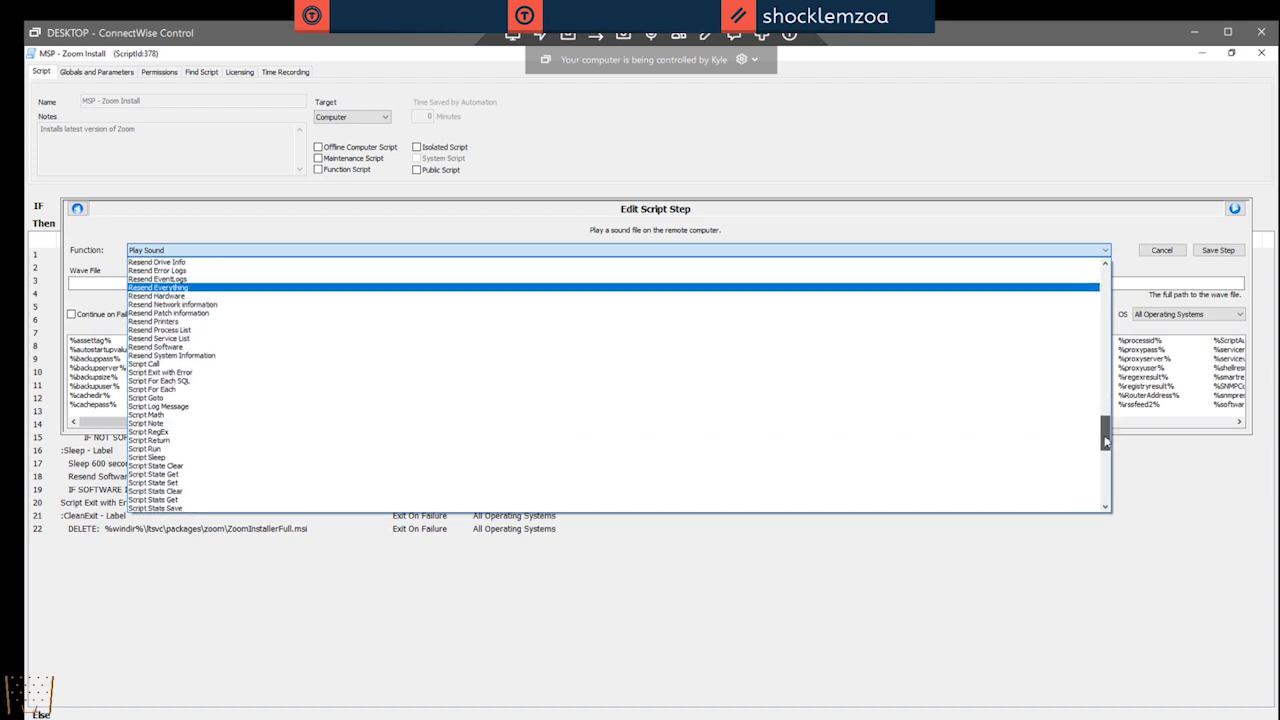
{"action": "left_click_drag", "start_coordinate": [1105, 441], "coordinate": [1125, 410]}
{"action": "scroll", "coordinate": [849, 425], "scroll_direction": "up", "scroll_amount": 4}
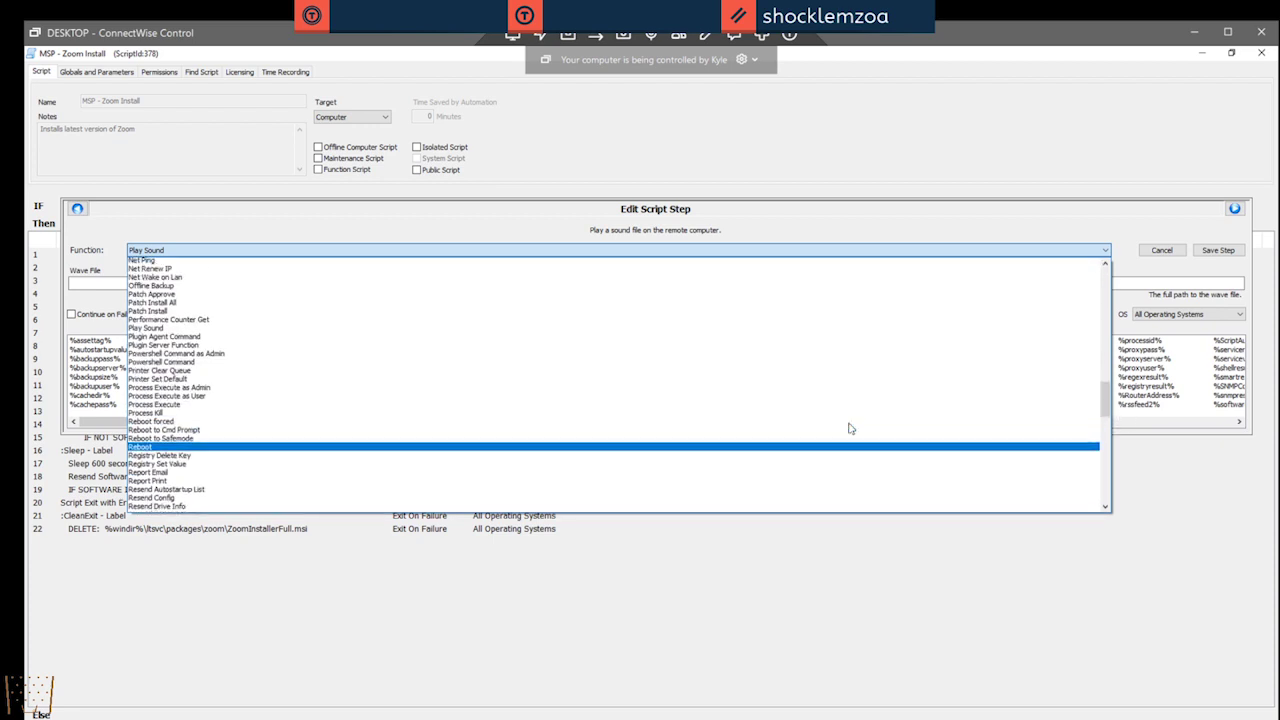
{"action": "scroll", "coordinate": [849, 428], "scroll_direction": "up", "scroll_amount": 8}
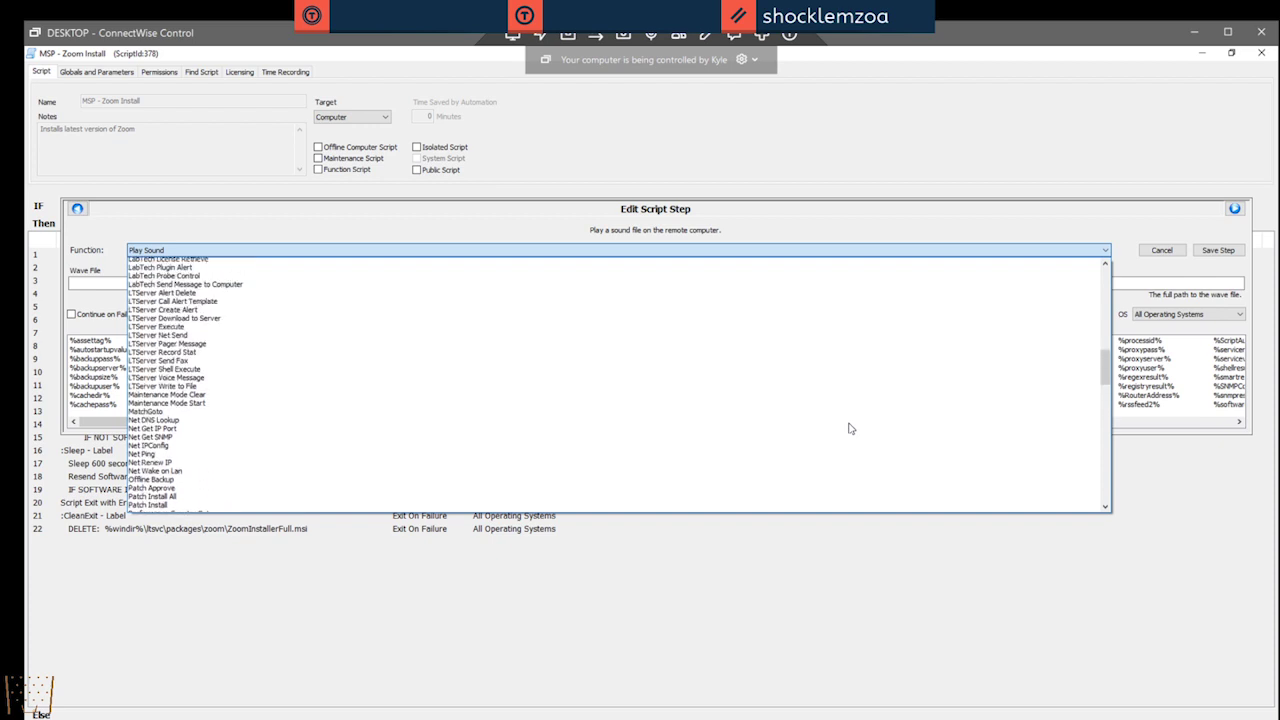
{"action": "scroll", "coordinate": [849, 428], "scroll_direction": "up", "scroll_amount": 7}
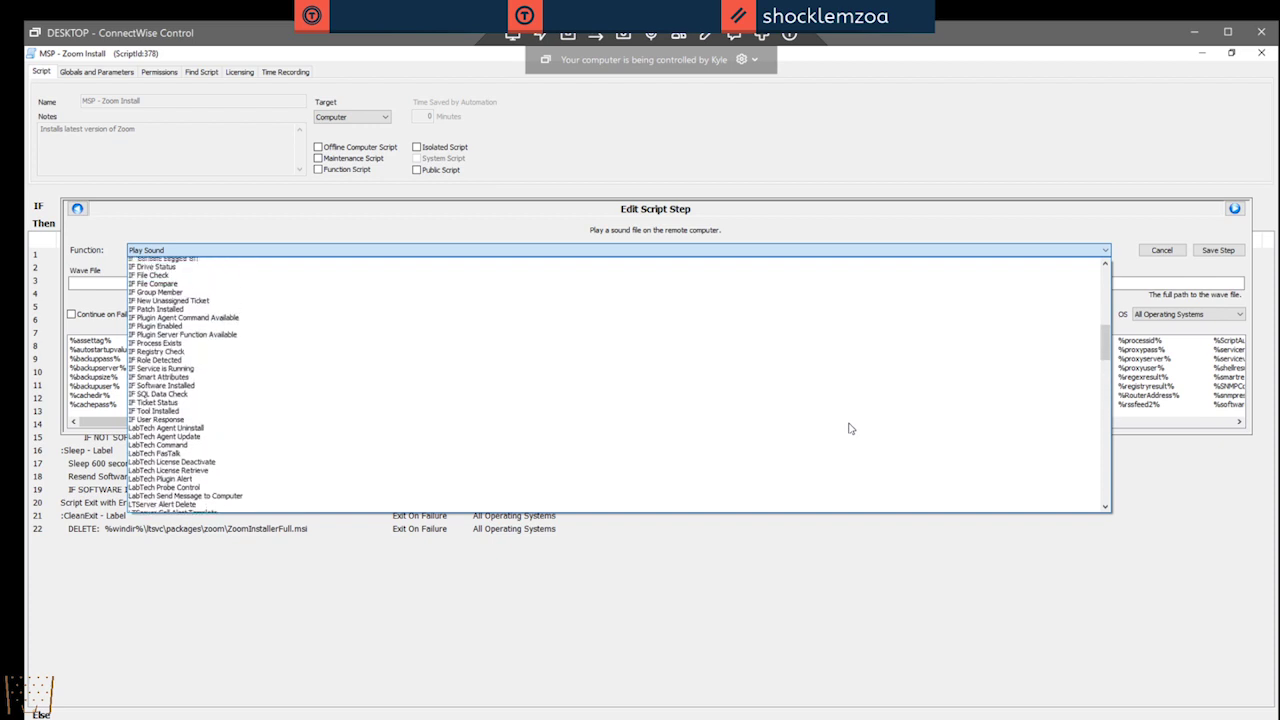
{"action": "scroll", "coordinate": [849, 428], "scroll_direction": "up", "scroll_amount": 5}
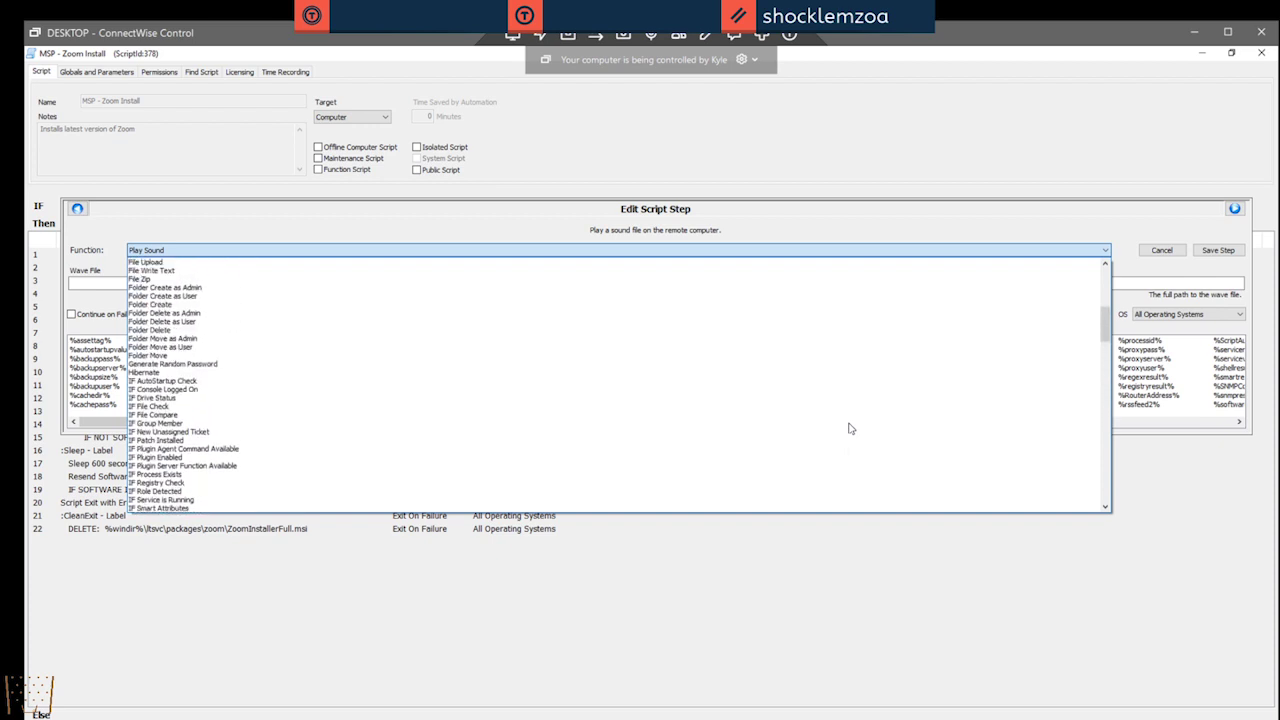
{"action": "scroll", "coordinate": [849, 428], "scroll_direction": "up", "scroll_amount": 5}
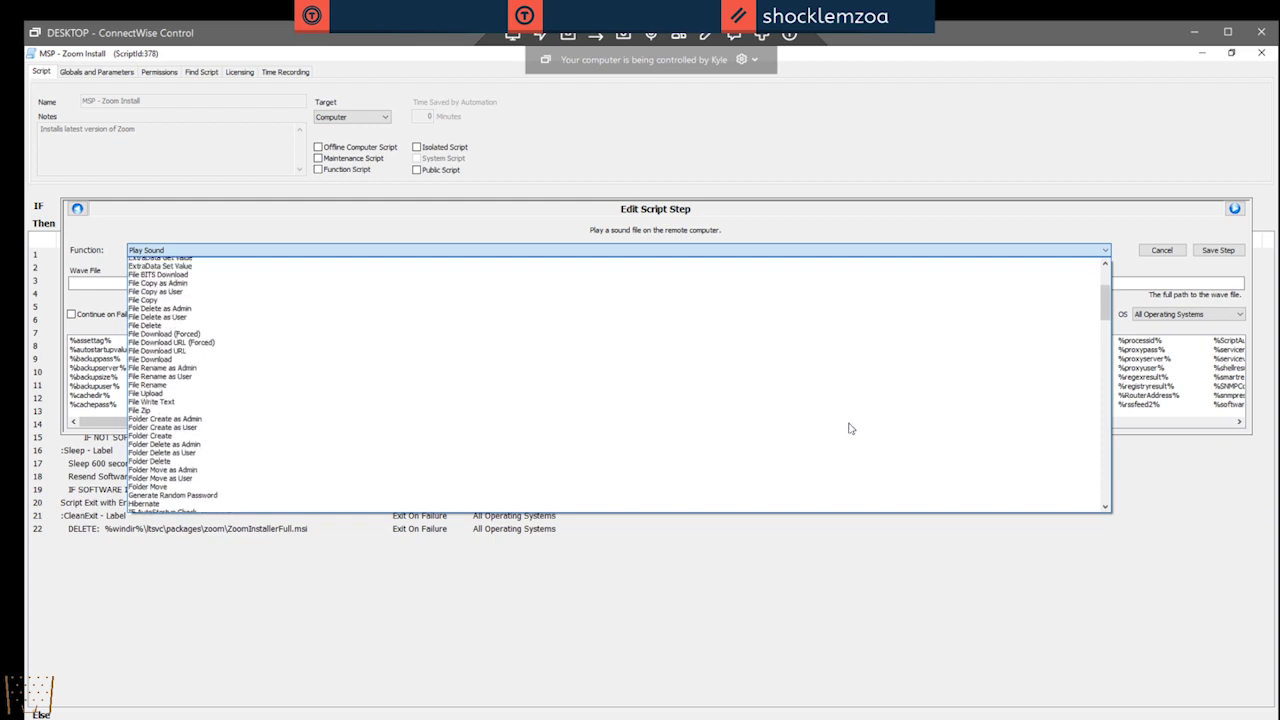
{"action": "scroll", "coordinate": [849, 428], "scroll_direction": "up", "scroll_amount": 4}
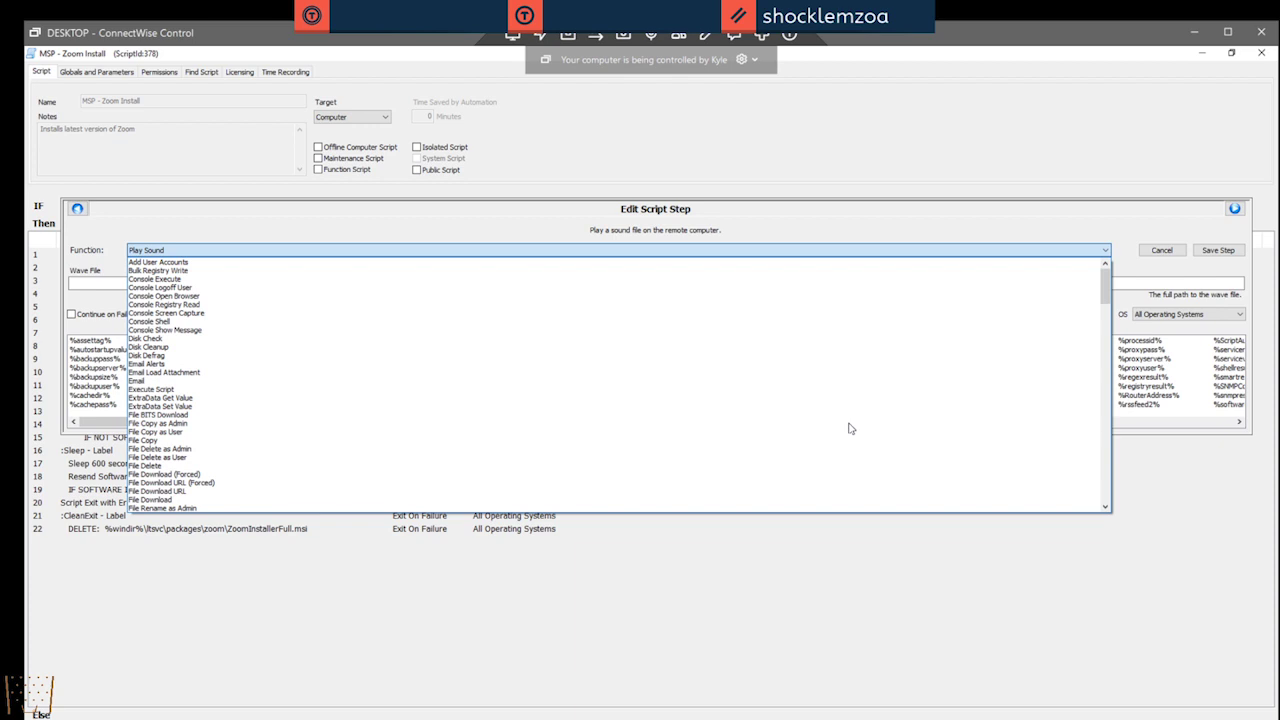
Make Console Open Browser the step's function, then cancel the step edit and switch windows
{"action": "left_click", "coordinate": [391, 299]}
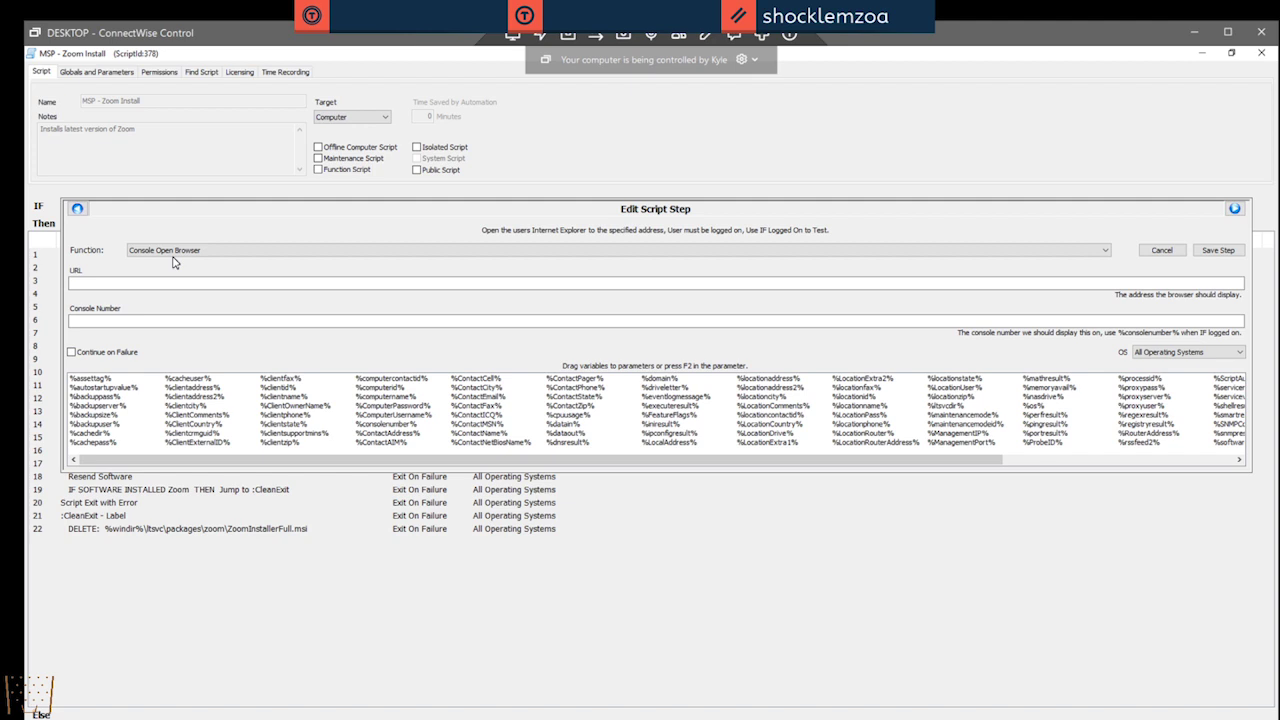
{"action": "left_click", "coordinate": [173, 252]}
{"action": "scroll", "coordinate": [178, 340], "scroll_direction": "down", "scroll_amount": 6}
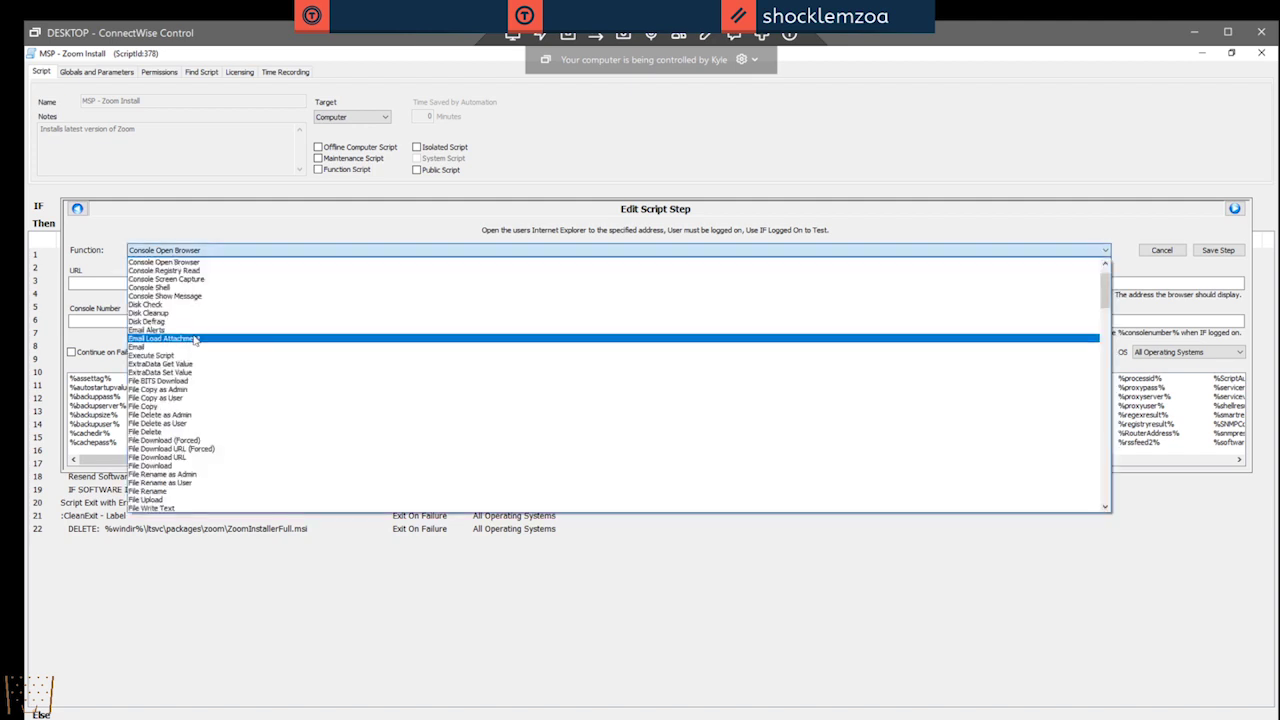
{"action": "scroll", "coordinate": [180, 378], "scroll_direction": "down", "scroll_amount": 4}
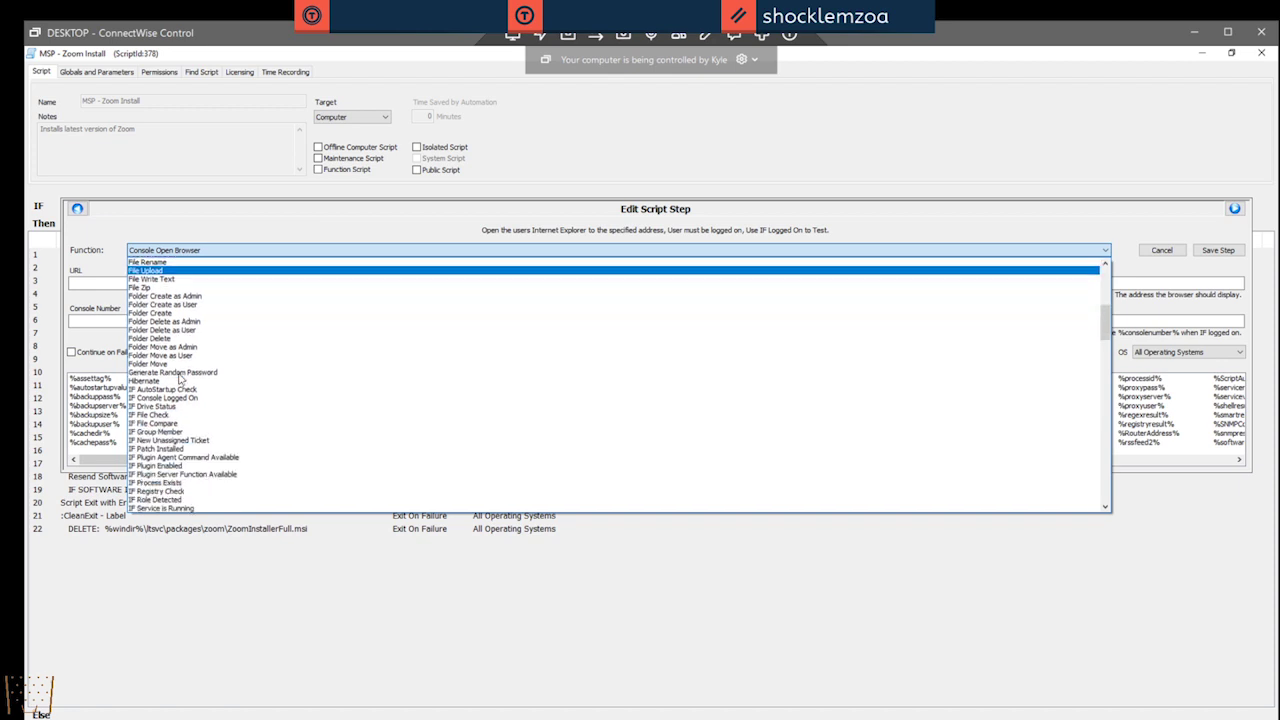
{"action": "left_click", "coordinate": [150, 218]}
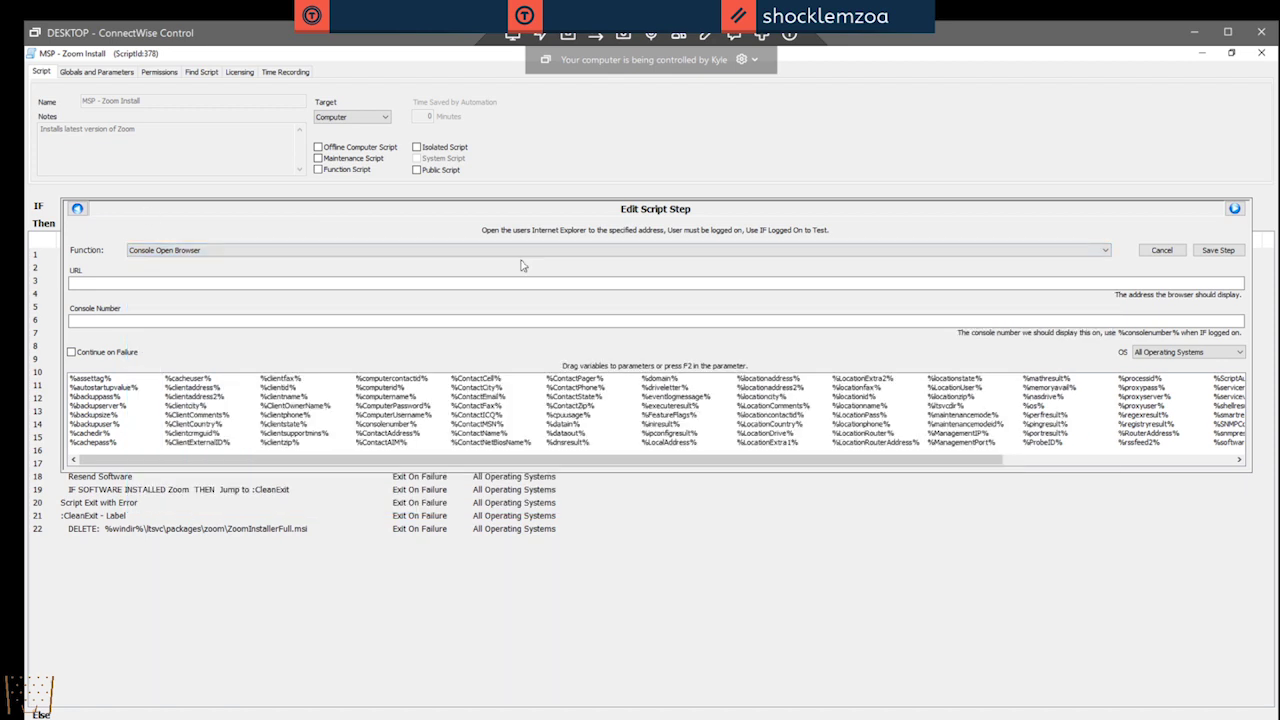
{"action": "left_click", "coordinate": [1162, 251]}
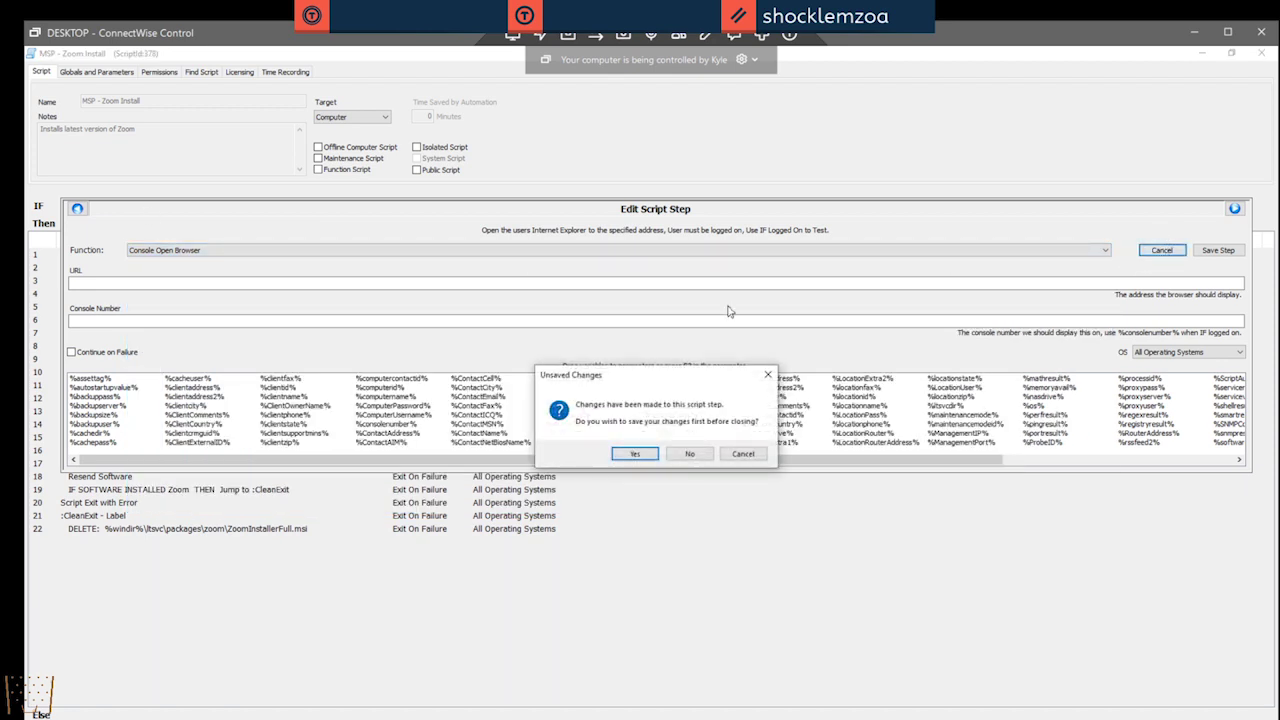
{"action": "key", "text": "alt+Tab"}
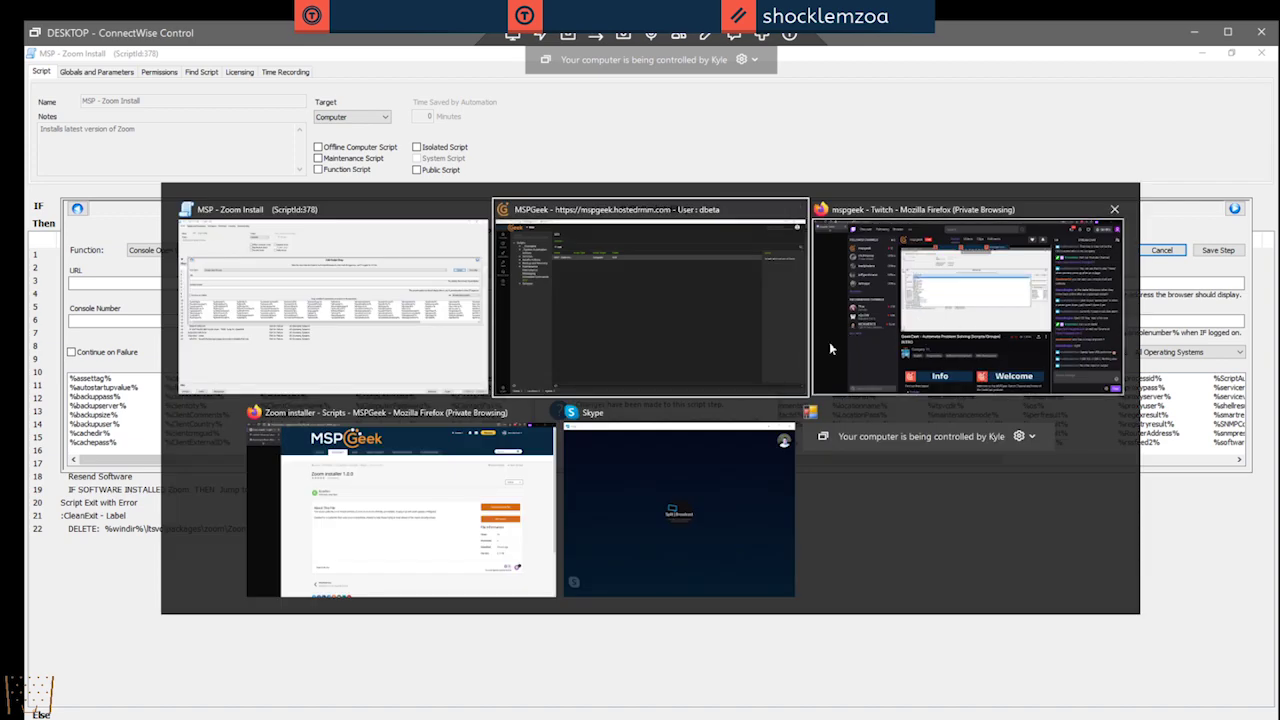
In Firefox, go from the Deploying Software article to dbeta.com's ConnectWise Automate Glossary page
{"action": "left_click", "coordinate": [376, 486]}
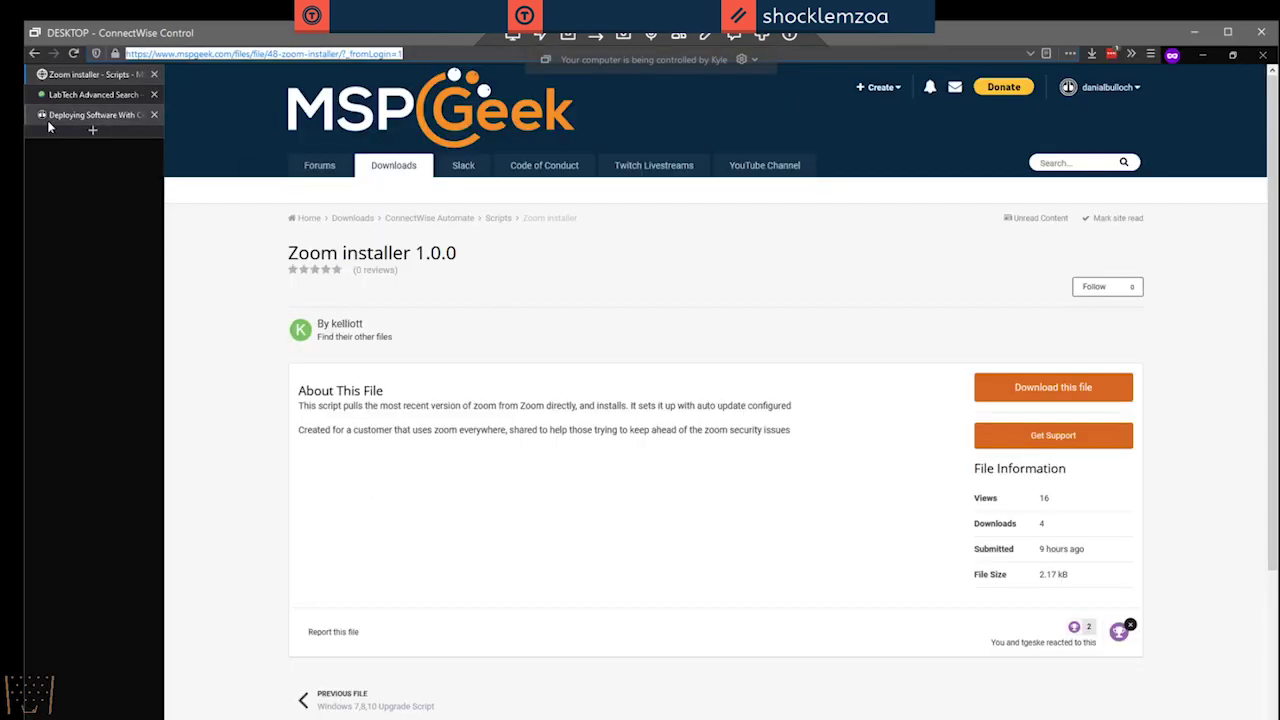
{"action": "left_click", "coordinate": [47, 118]}
{"action": "scroll", "coordinate": [875, 200], "scroll_direction": "up", "scroll_amount": 4}
{"action": "scroll", "coordinate": [874, 150], "scroll_direction": "down", "scroll_amount": 1}
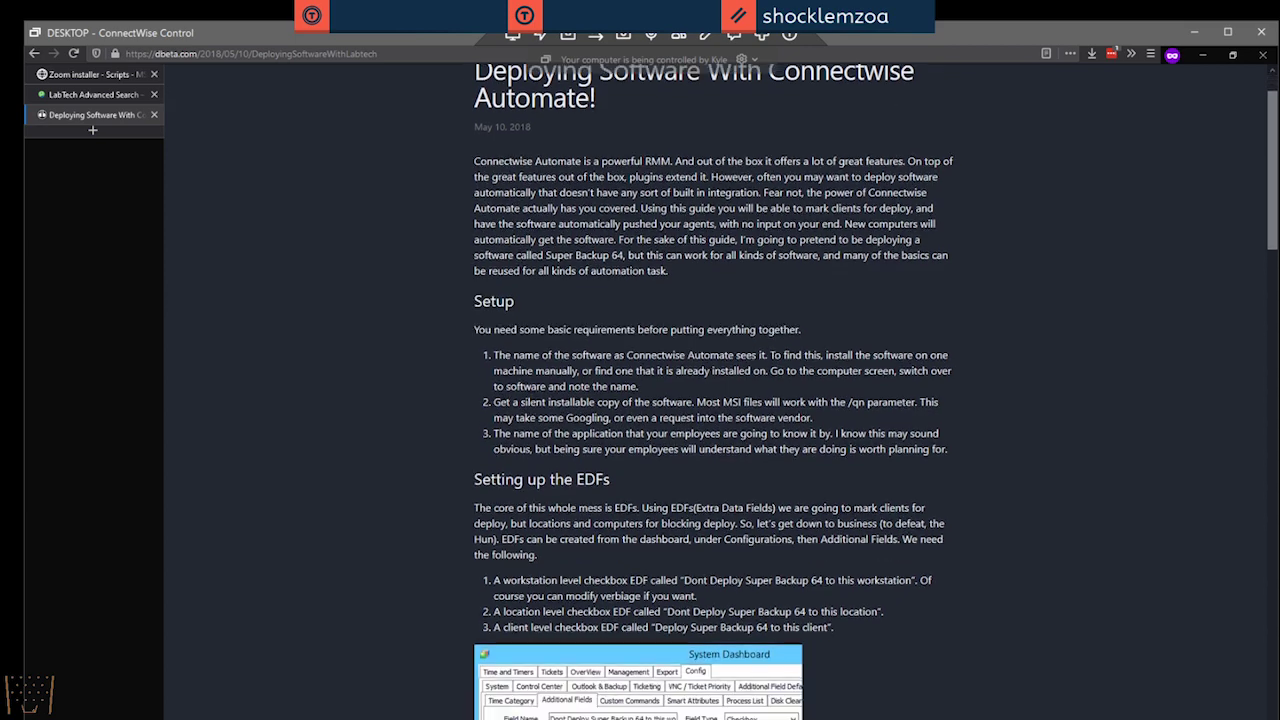
{"action": "scroll", "coordinate": [873, 91], "scroll_direction": "up", "scroll_amount": 1}
{"action": "mouse_move", "coordinate": [878, 84]}
{"action": "left_click", "coordinate": [855, 162]}
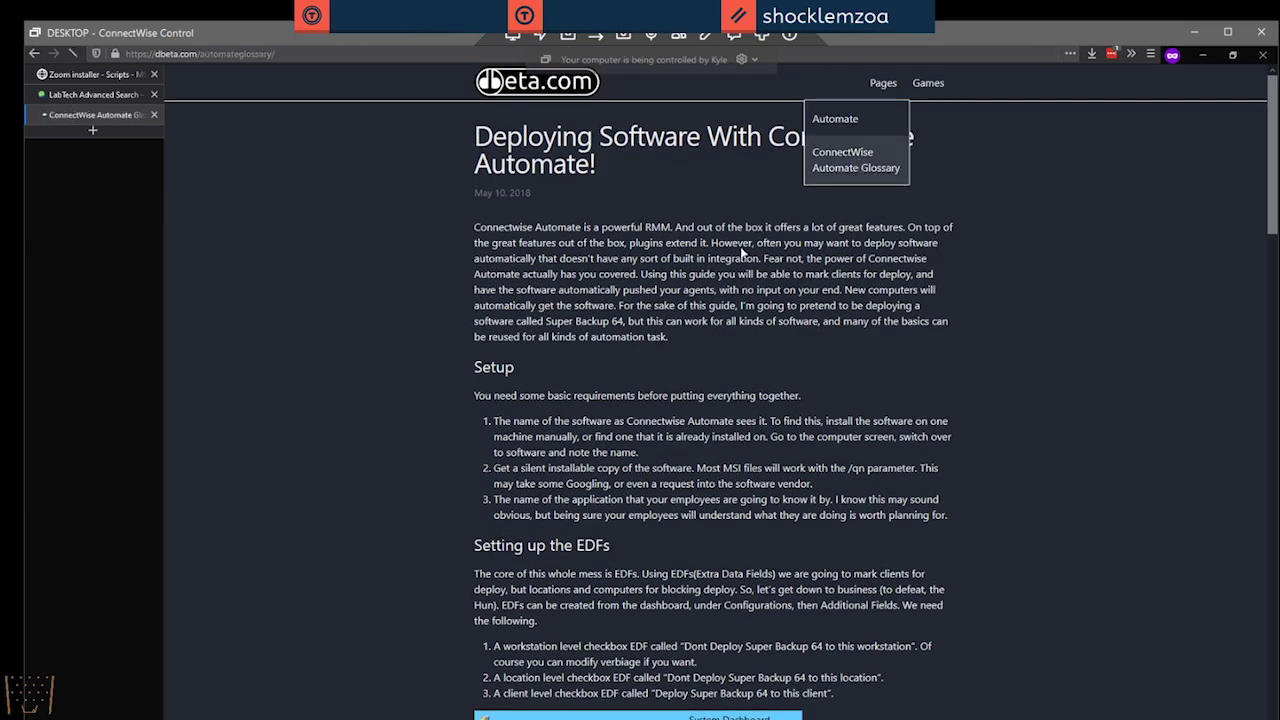
{"action": "scroll", "coordinate": [410, 376], "scroll_direction": "down", "scroll_amount": 3}
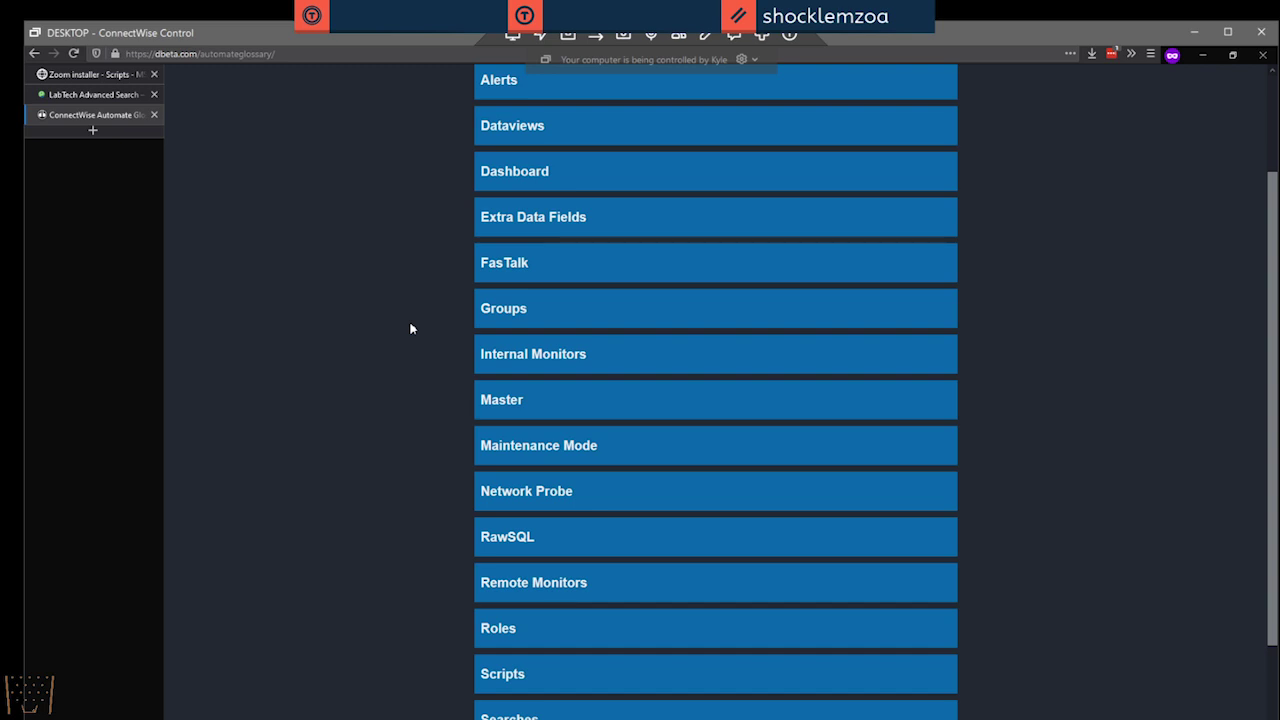
Expand the Roles glossary entry to read its definition
{"action": "left_click", "coordinate": [500, 622]}
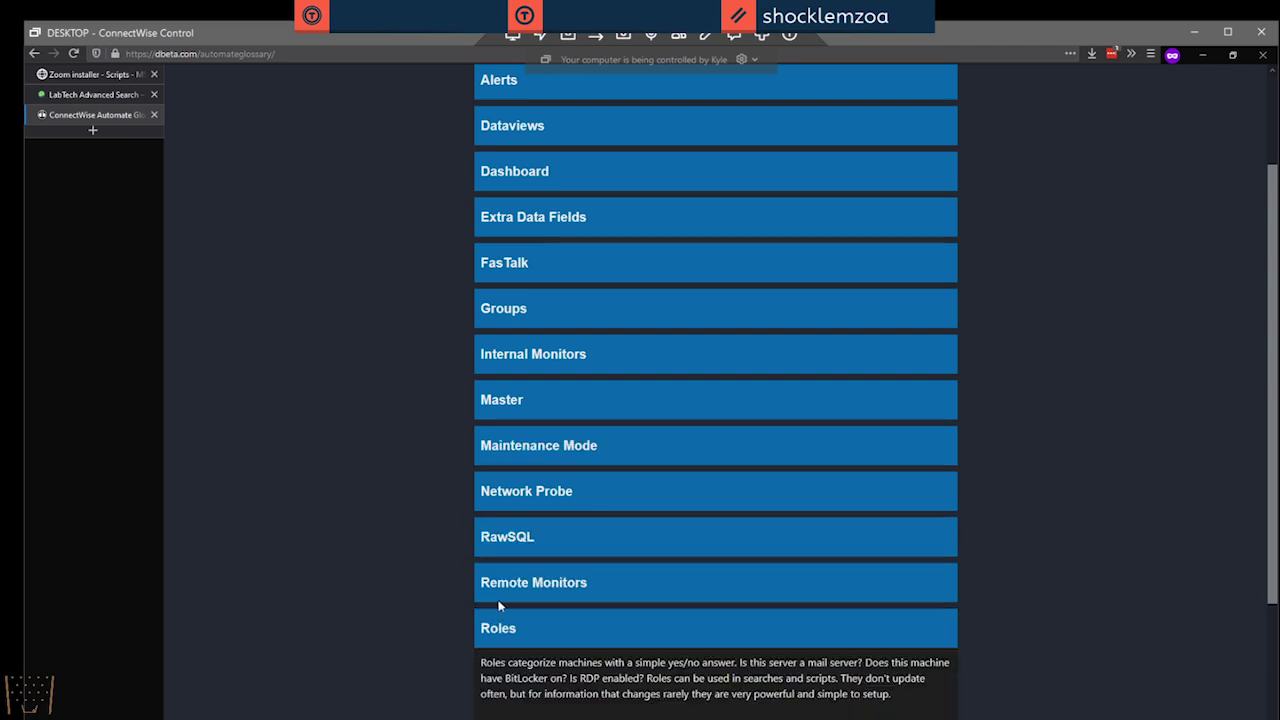
{"action": "scroll", "coordinate": [500, 600], "scroll_direction": "down", "scroll_amount": 2}
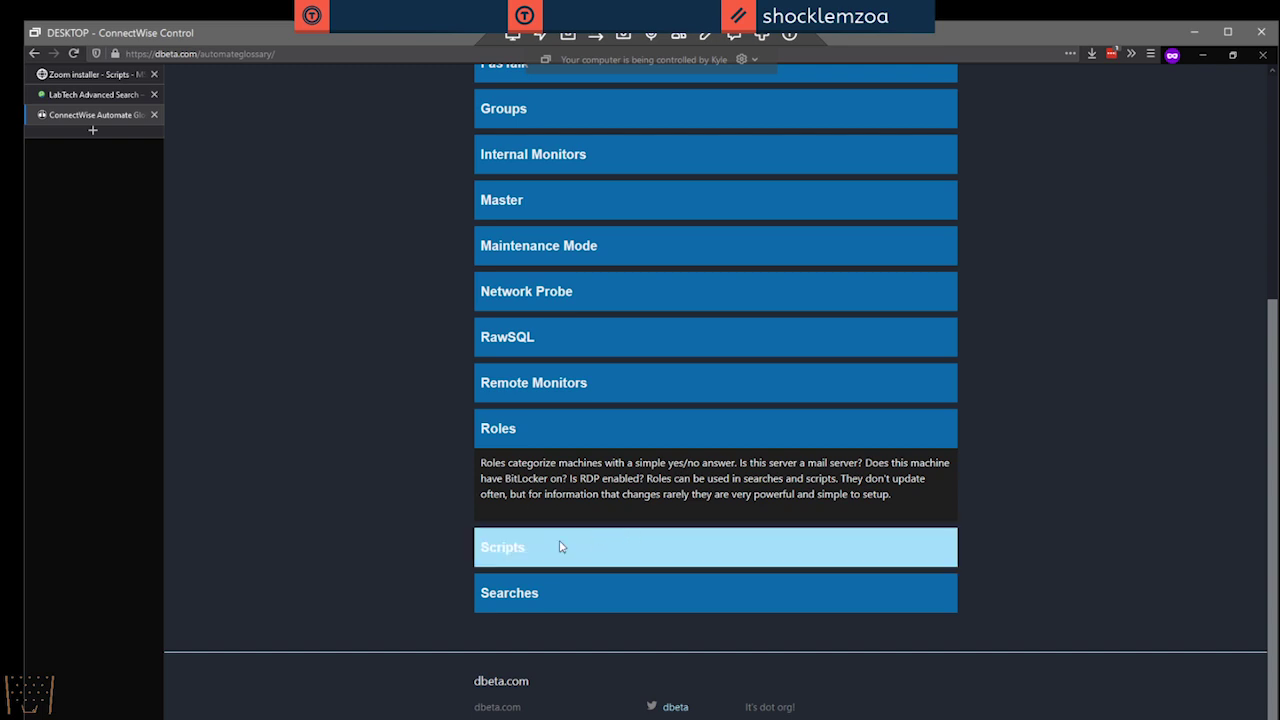
{"action": "scroll", "coordinate": [500, 550], "scroll_direction": "up", "scroll_amount": 5}
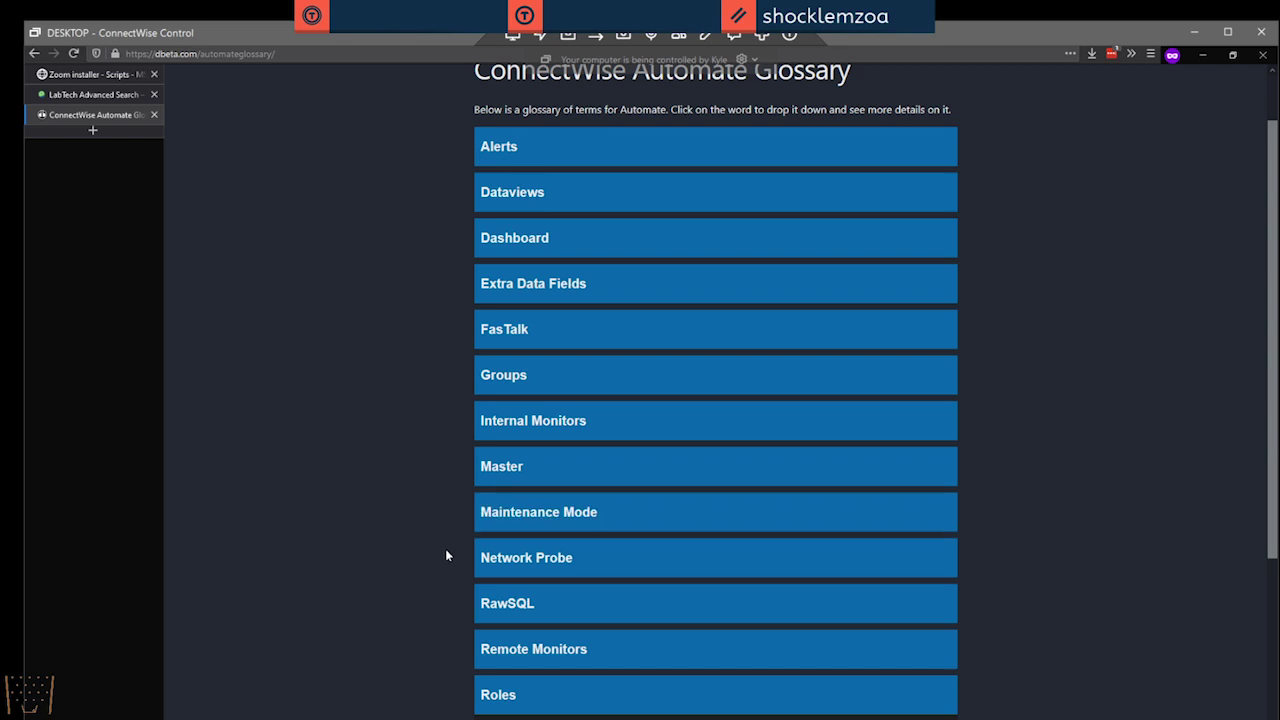
{"action": "scroll", "coordinate": [445, 548], "scroll_direction": "down", "scroll_amount": 1}
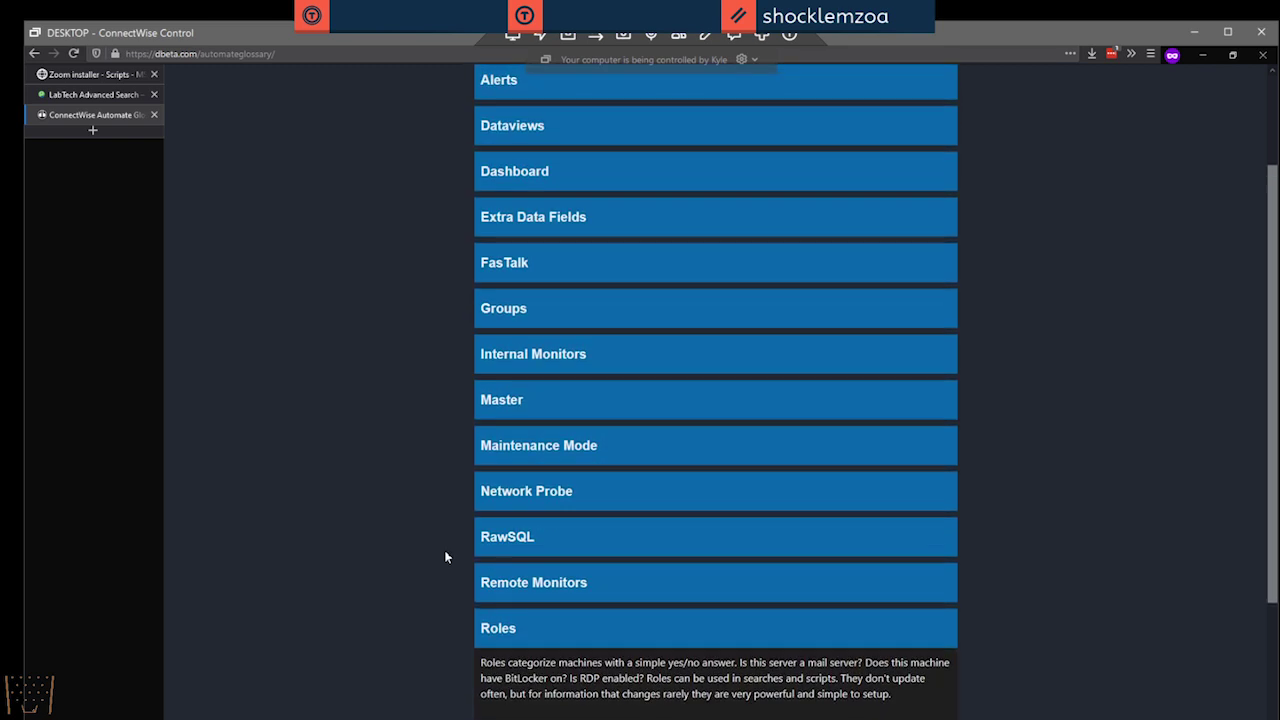
Expand and collapse the Extra Data Fields and FasTalk glossary entries
{"action": "left_click", "coordinate": [535, 225]}
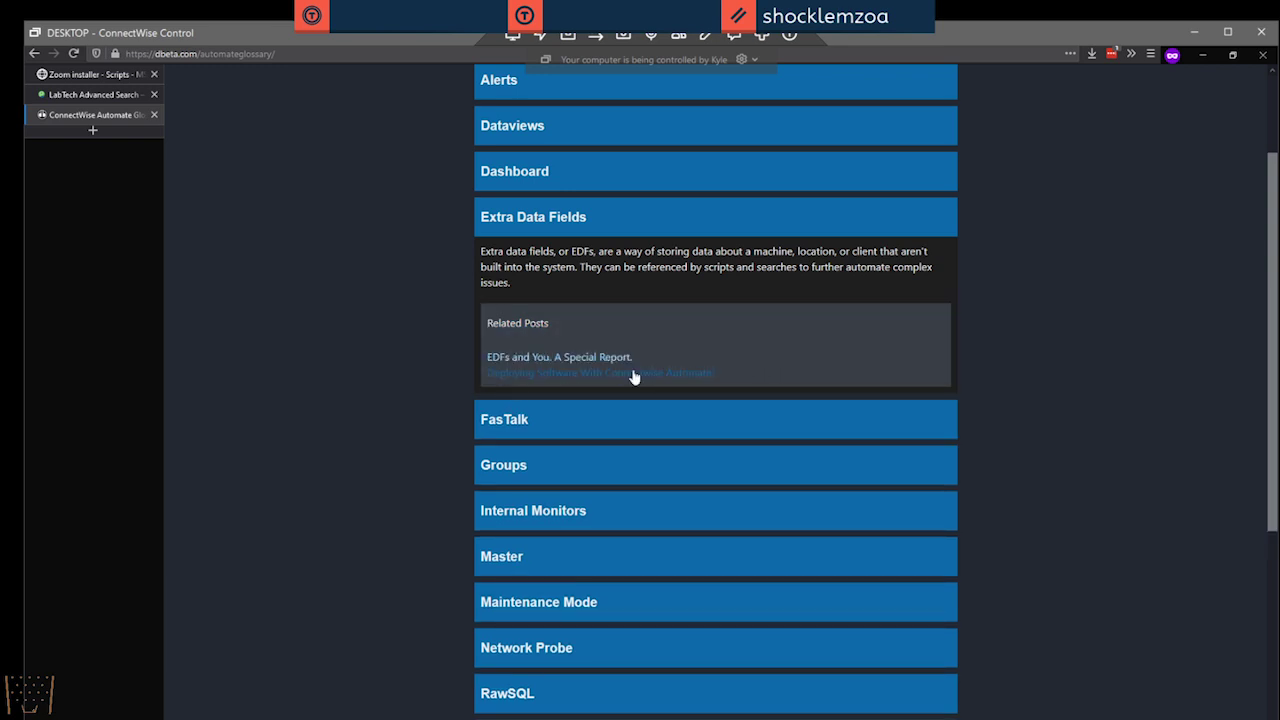
{"action": "left_click", "coordinate": [530, 228]}
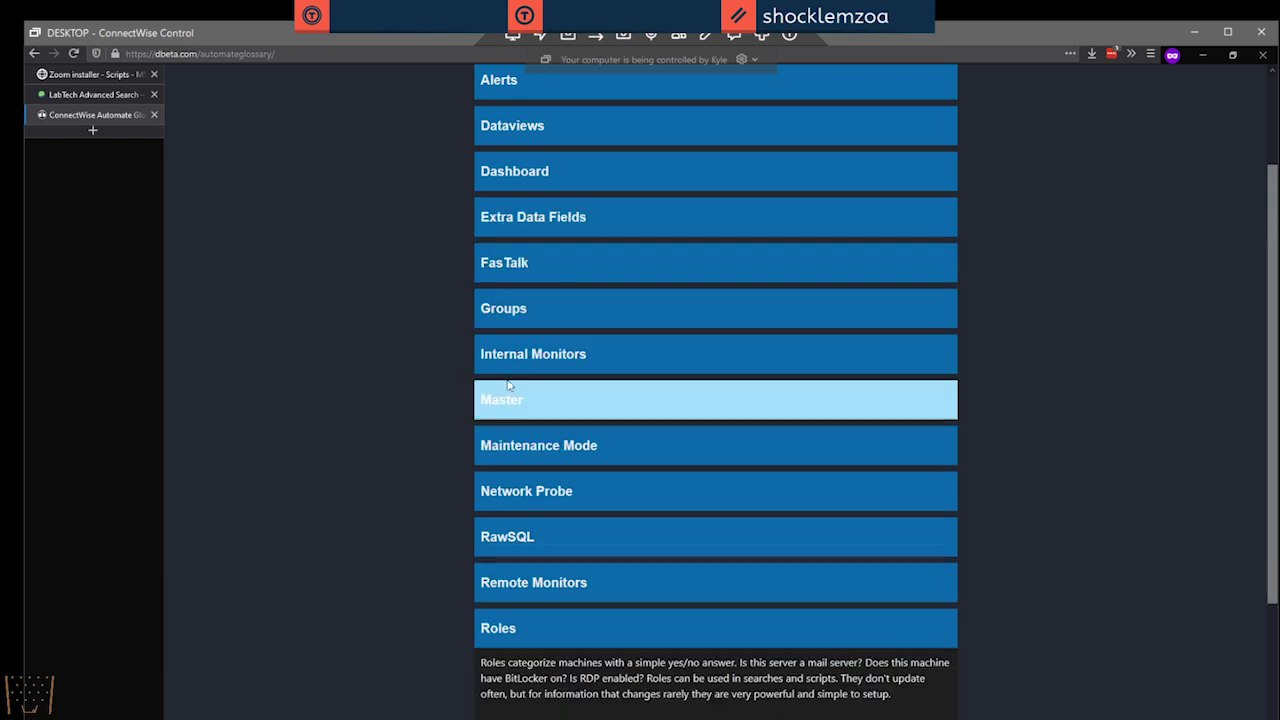
{"action": "left_click", "coordinate": [552, 258]}
{"action": "left_click", "coordinate": [560, 223]}
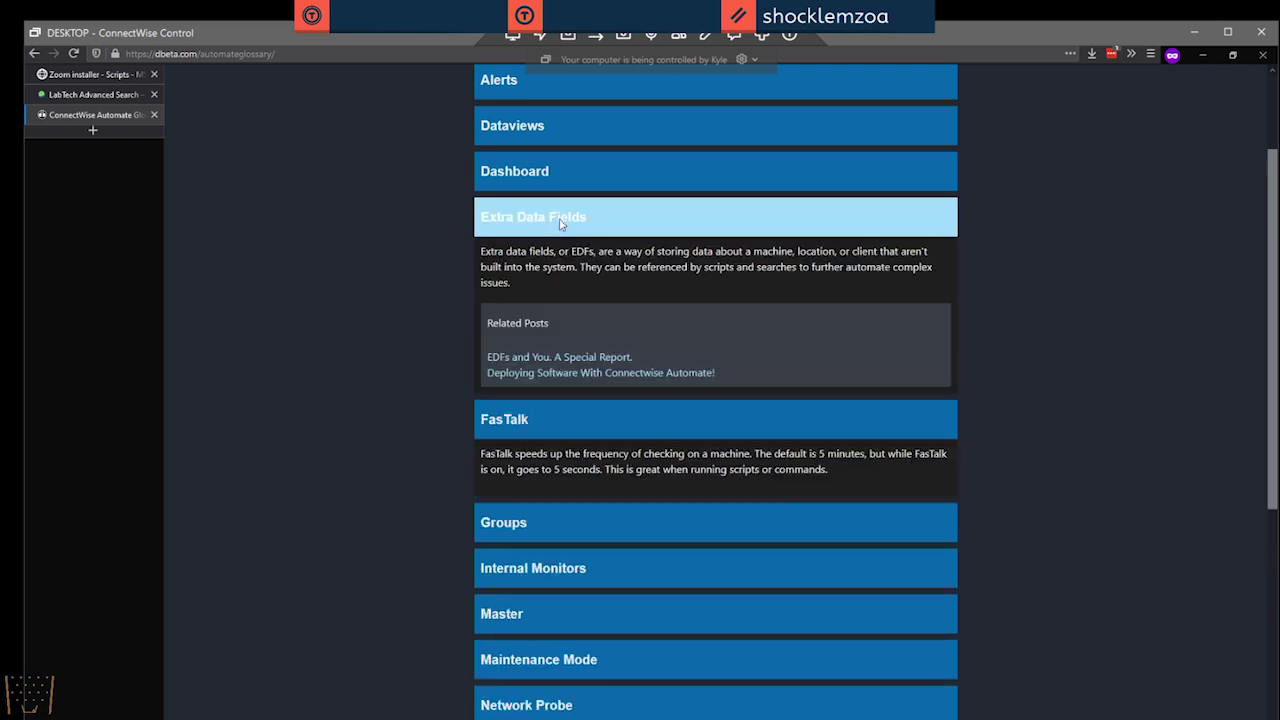
{"action": "left_click", "coordinate": [561, 214]}
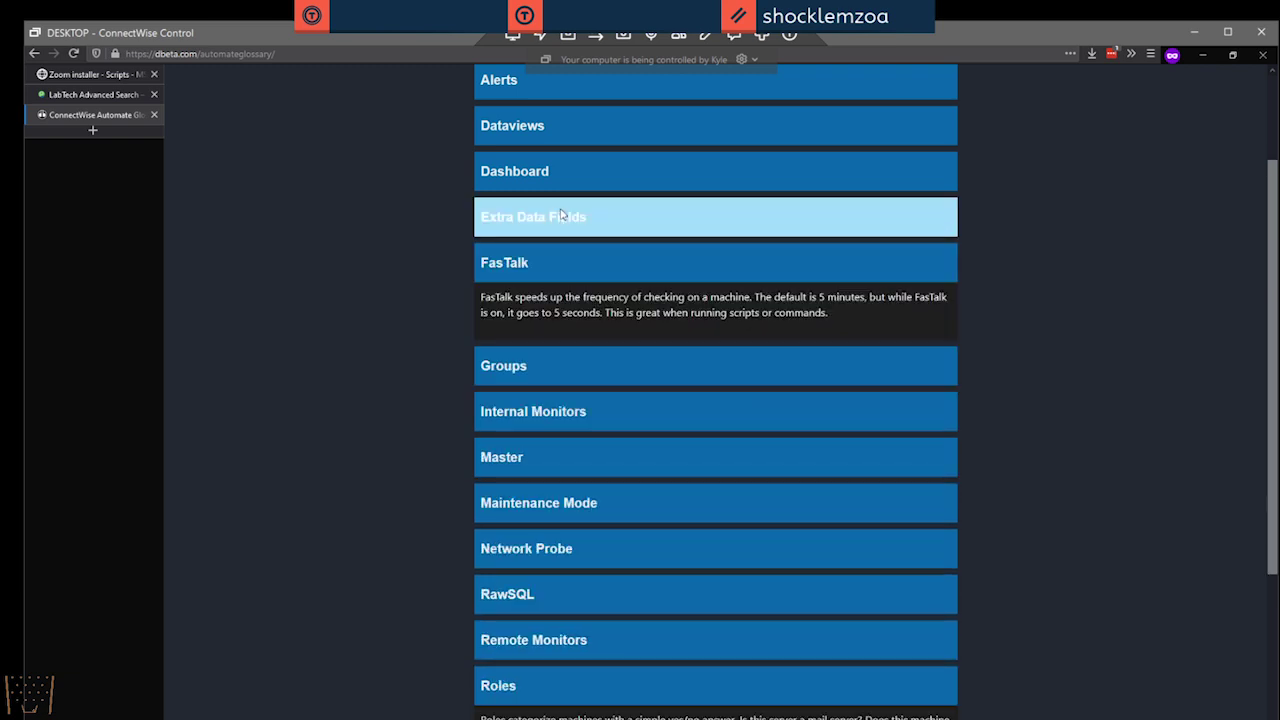
{"action": "left_click", "coordinate": [543, 261]}
Scroll through the glossary and collapse the Roles definition
{"action": "scroll", "coordinate": [410, 298], "scroll_direction": "down", "scroll_amount": 1}
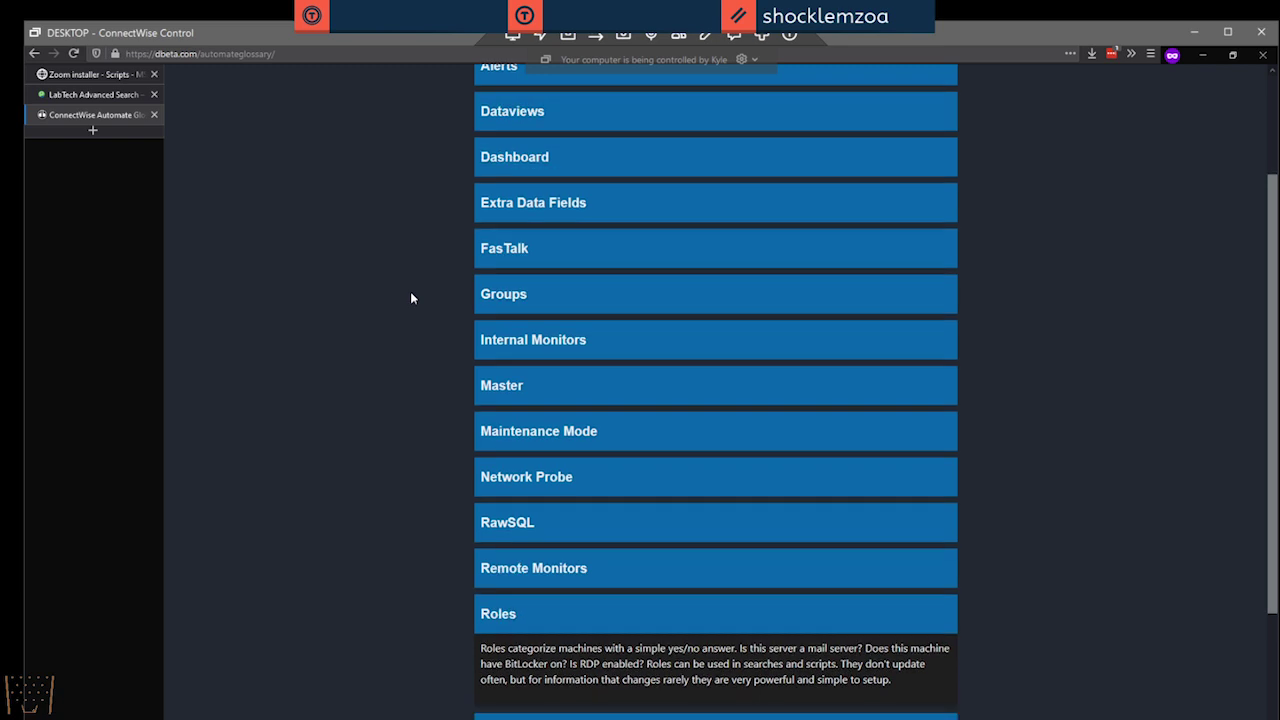
{"action": "scroll", "coordinate": [410, 298], "scroll_direction": "down", "scroll_amount": 1}
{"action": "scroll", "coordinate": [410, 298], "scroll_direction": "down", "scroll_amount": 2}
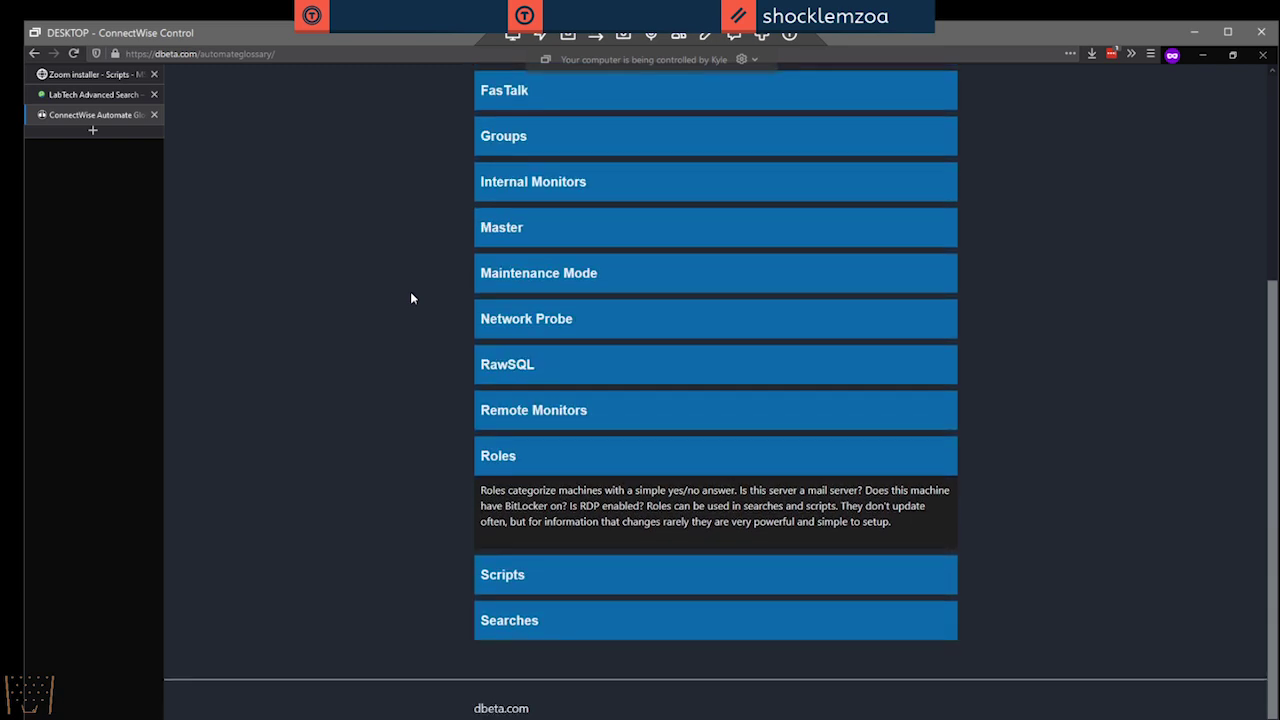
{"action": "scroll", "coordinate": [410, 298], "scroll_direction": "up", "scroll_amount": 2}
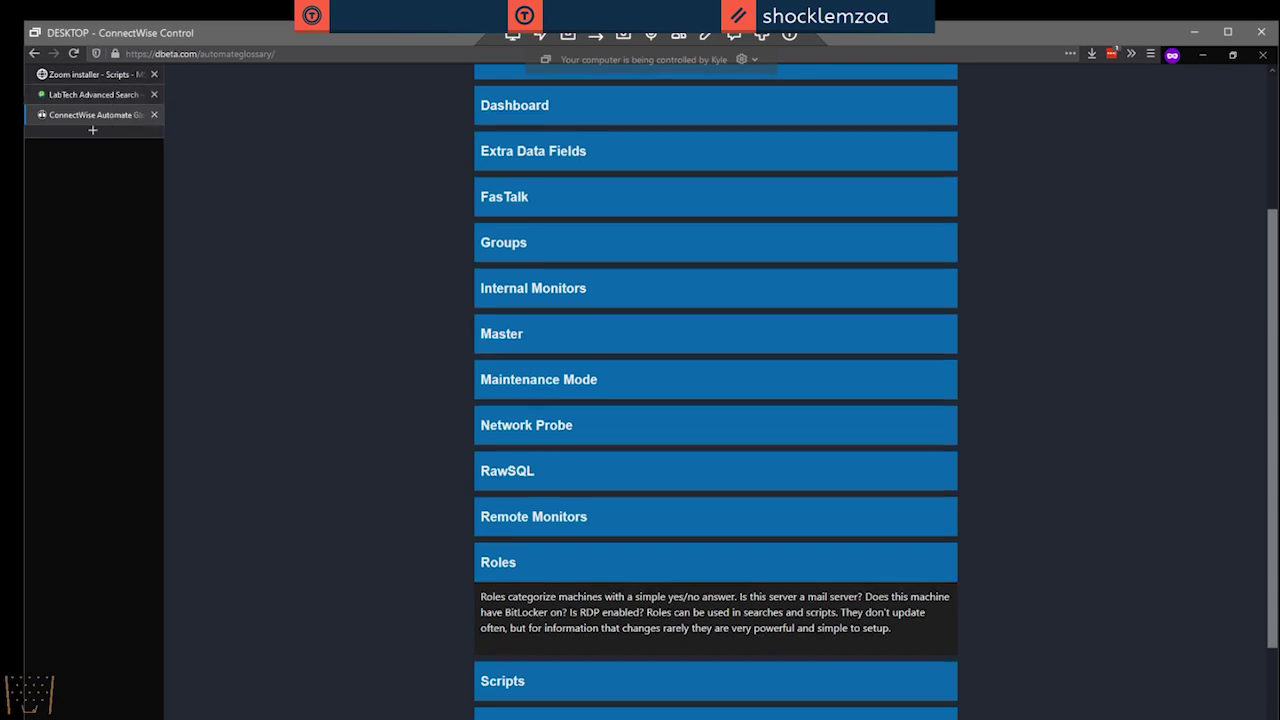
{"action": "scroll", "coordinate": [363, 310], "scroll_direction": "up", "scroll_amount": 4}
{"action": "scroll", "coordinate": [363, 310], "scroll_direction": "down", "scroll_amount": 5}
{"action": "scroll", "coordinate": [365, 315], "scroll_direction": "down", "scroll_amount": 2}
{"action": "scroll", "coordinate": [365, 315], "scroll_direction": "up", "scroll_amount": 5}
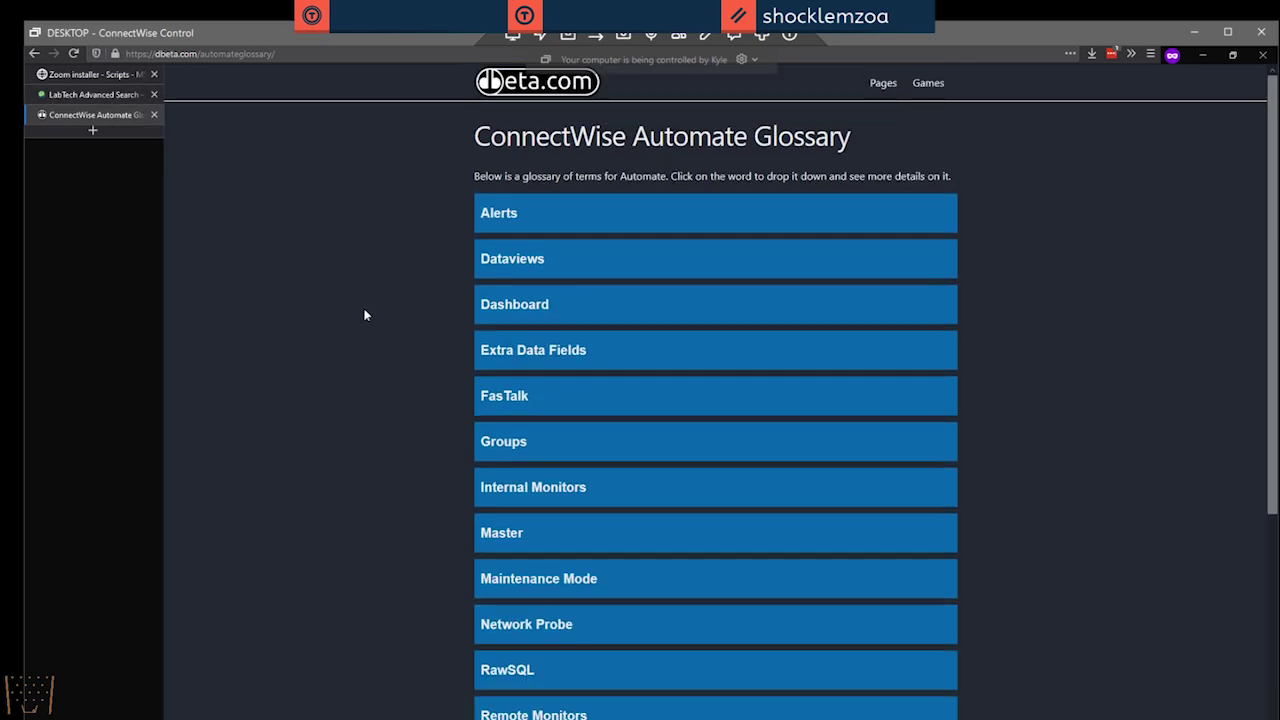
{"action": "scroll", "coordinate": [365, 315], "scroll_direction": "down", "scroll_amount": 4}
{"action": "scroll", "coordinate": [365, 315], "scroll_direction": "up", "scroll_amount": 2}
{"action": "scroll", "coordinate": [365, 315], "scroll_direction": "up", "scroll_amount": 2}
{"action": "scroll", "coordinate": [365, 315], "scroll_direction": "down", "scroll_amount": 5}
{"action": "scroll", "coordinate": [364, 315], "scroll_direction": "up", "scroll_amount": 3}
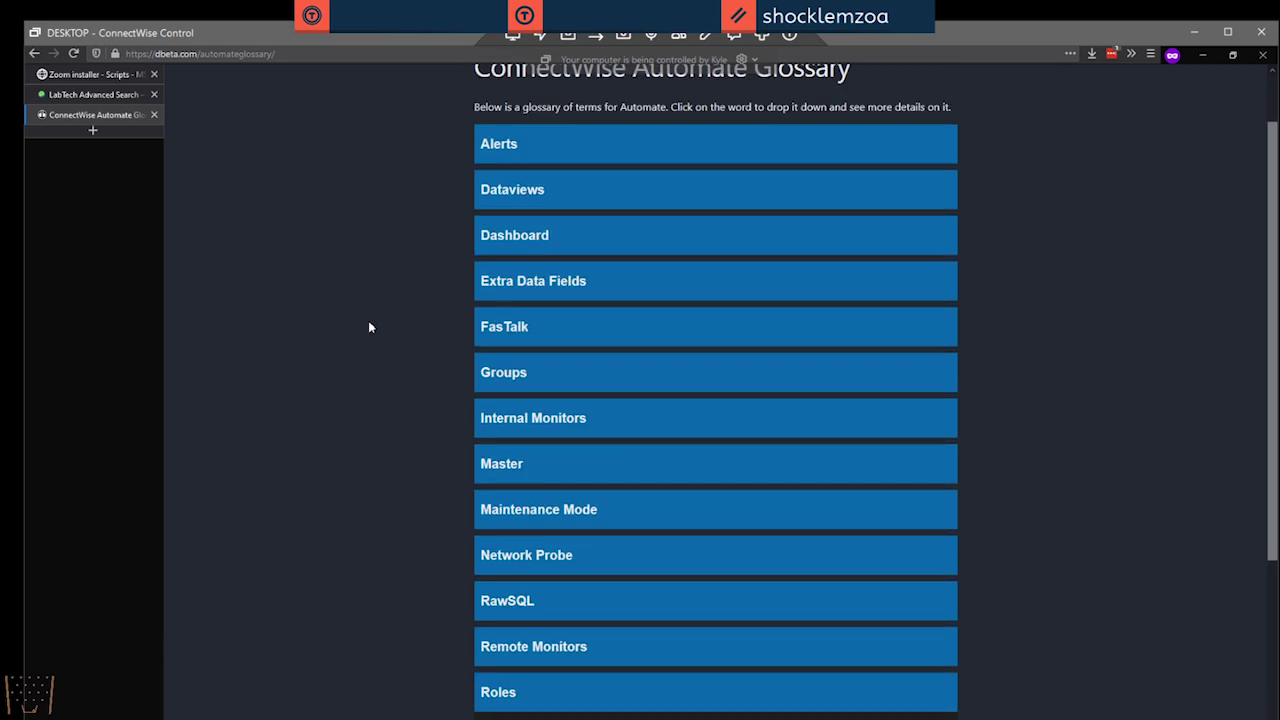
{"action": "scroll", "coordinate": [368, 326], "scroll_direction": "down", "scroll_amount": 2}
{"action": "left_click", "coordinate": [548, 508]}
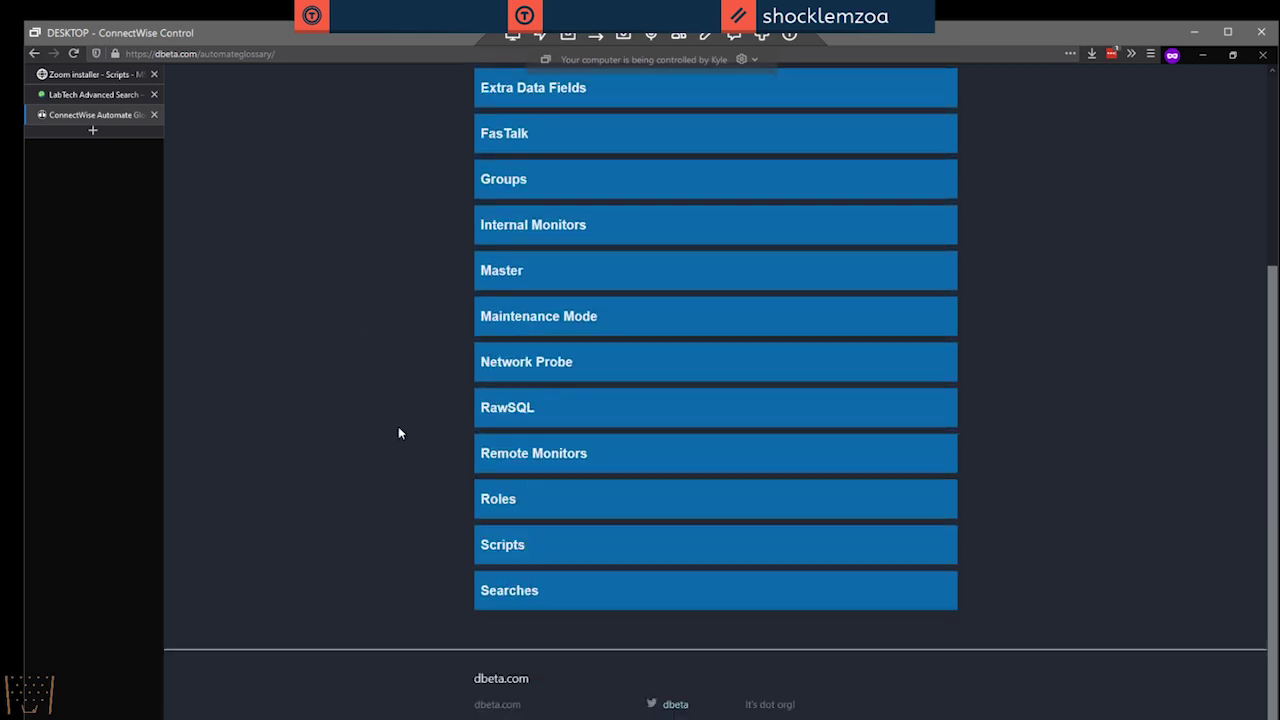
{"action": "scroll", "coordinate": [398, 430], "scroll_direction": "up", "scroll_amount": 3}
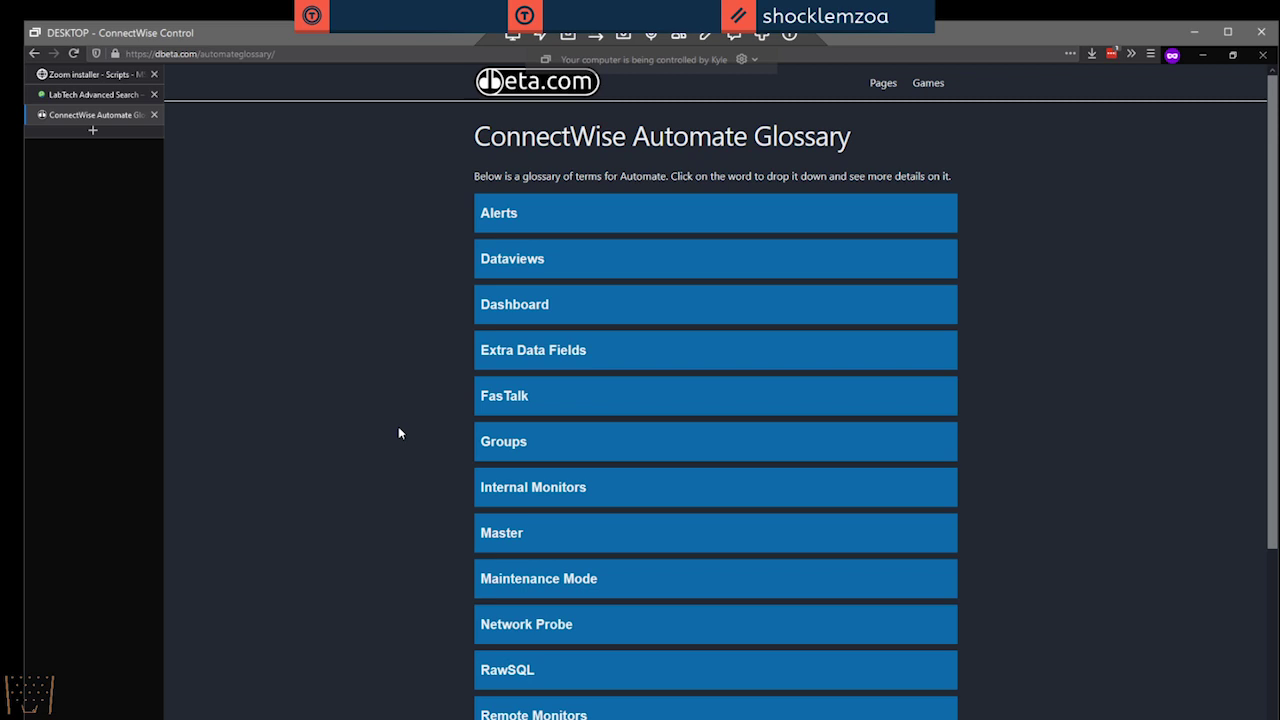
{"action": "scroll", "coordinate": [403, 431], "scroll_direction": "down", "scroll_amount": 3}
Open the Roles glossary definition and scroll back up through the term list
{"action": "left_click", "coordinate": [493, 505]}
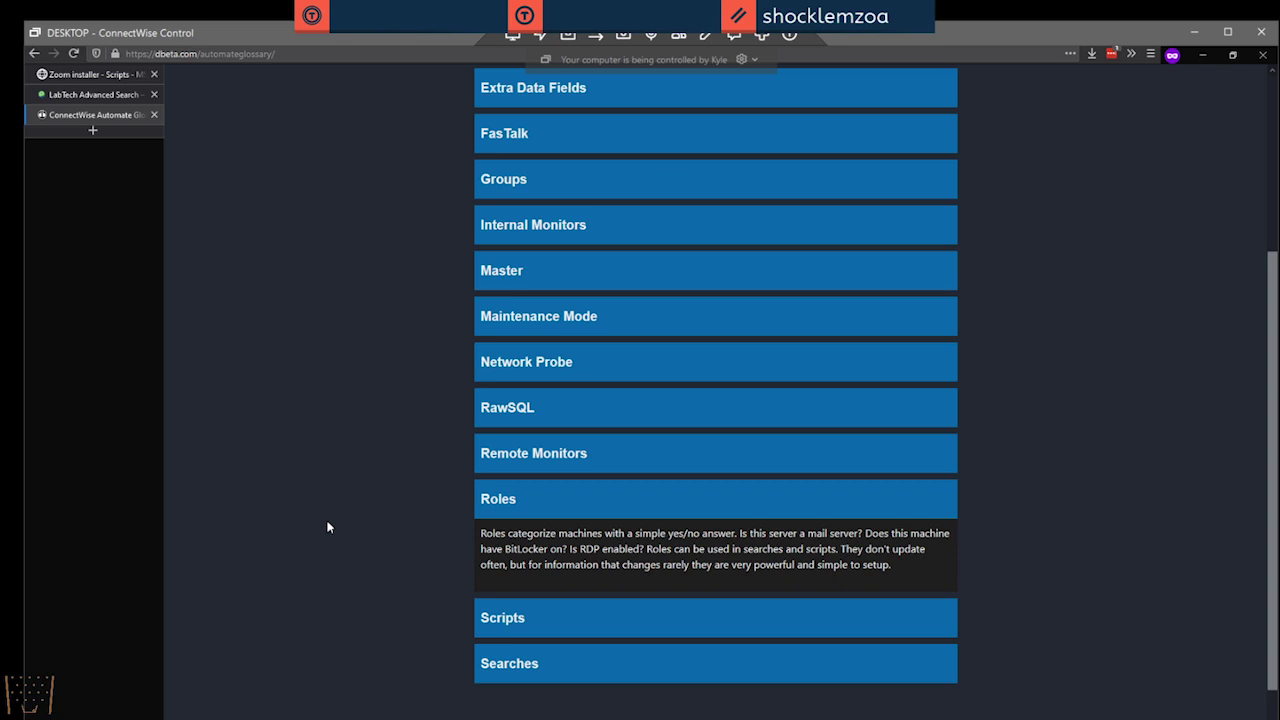
{"action": "scroll", "coordinate": [328, 527], "scroll_direction": "up", "scroll_amount": 2}
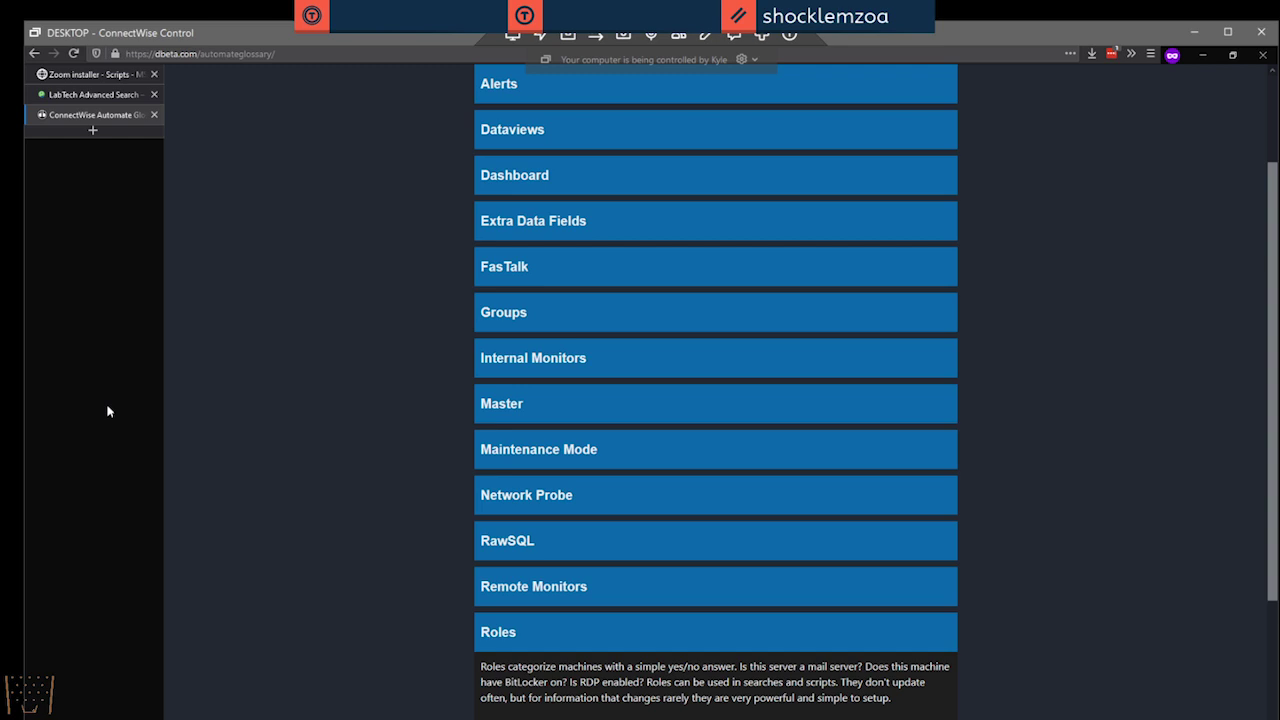
{"action": "scroll", "coordinate": [300, 430], "scroll_direction": "up", "scroll_amount": 2}
{"action": "scroll", "coordinate": [440, 487], "scroll_direction": "down", "scroll_amount": 3}
{"action": "scroll", "coordinate": [440, 487], "scroll_direction": "up", "scroll_amount": 2}
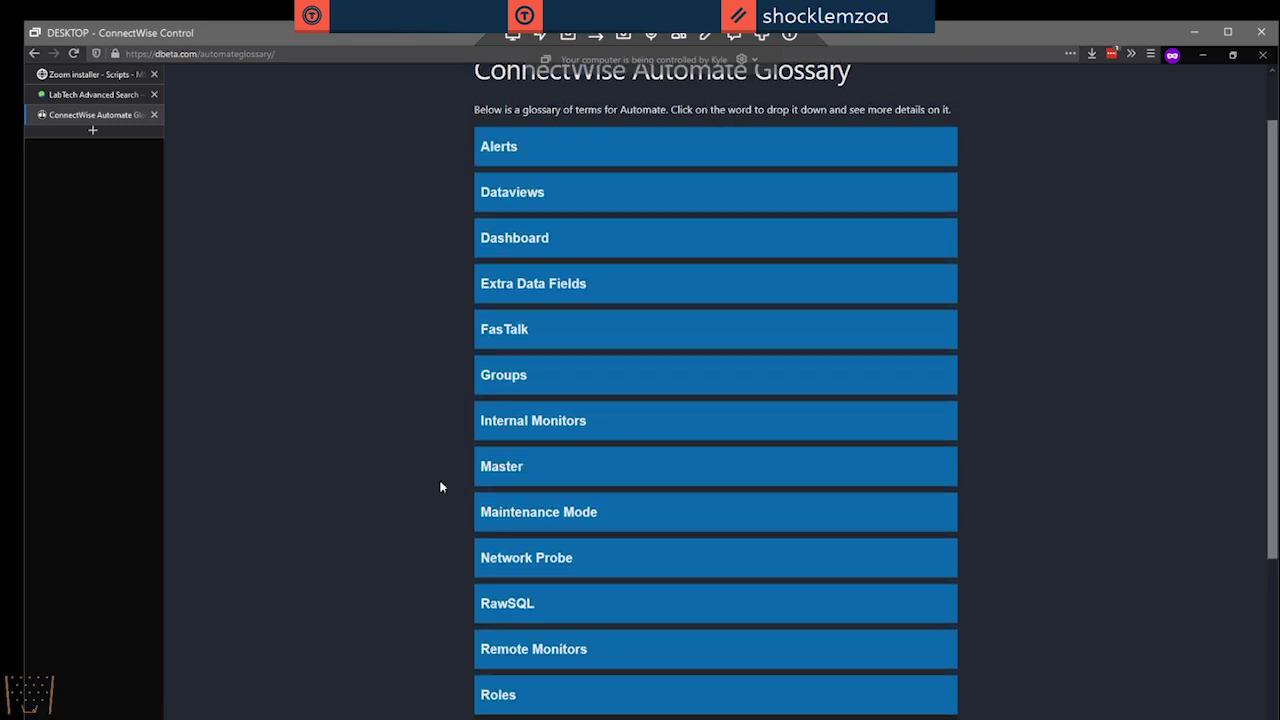
Expand the Alerts and Dataviews glossary definitions
{"action": "left_click", "coordinate": [520, 142]}
{"action": "left_click", "coordinate": [515, 234]}
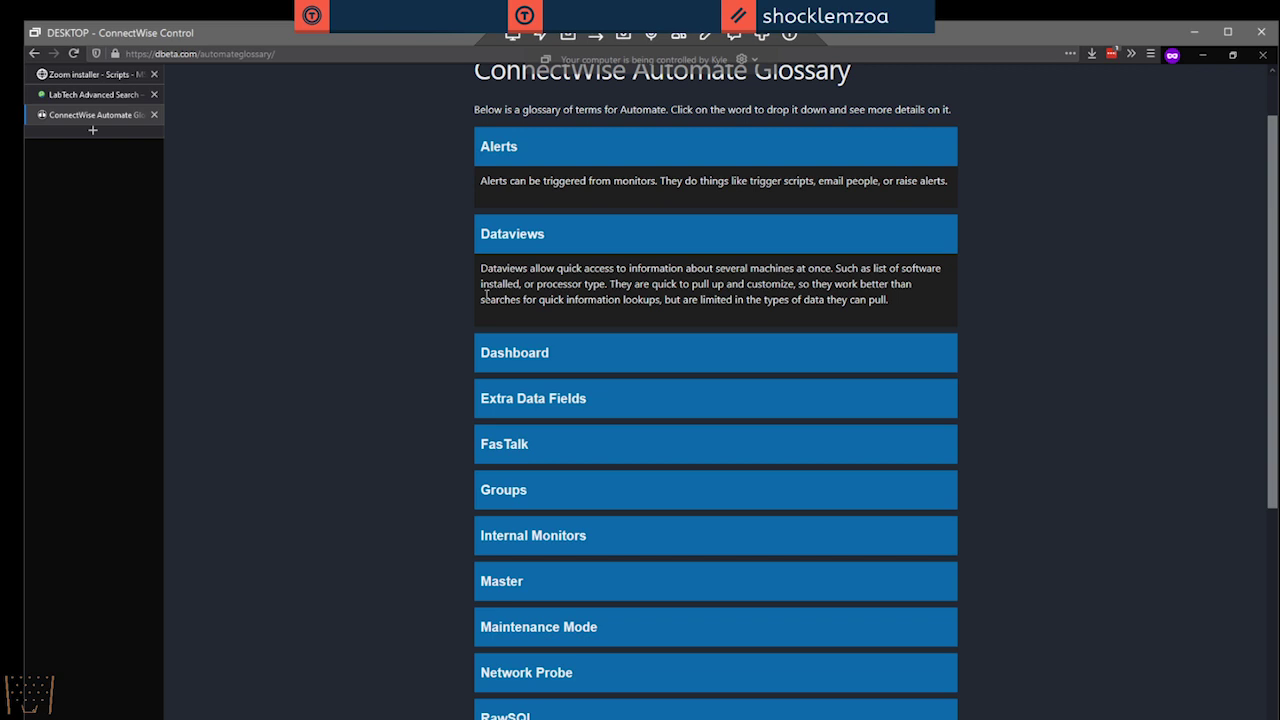
{"action": "scroll", "coordinate": [434, 320], "scroll_direction": "down", "scroll_amount": 5}
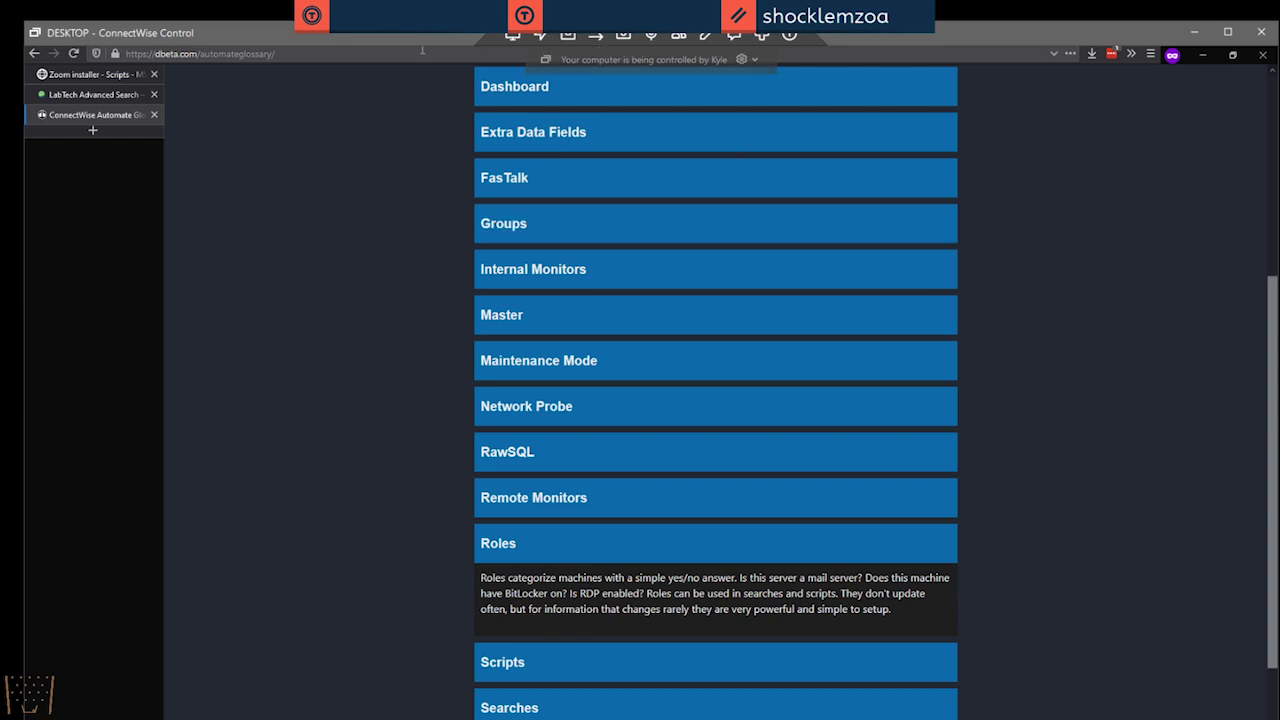
Switch to the MSPGeek 'Zoom installer - Scripts' tab
{"action": "key", "text": "ctrl+l"}
{"action": "key", "text": "alt+Tab"}
{"action": "left_click", "coordinate": [90, 74]}
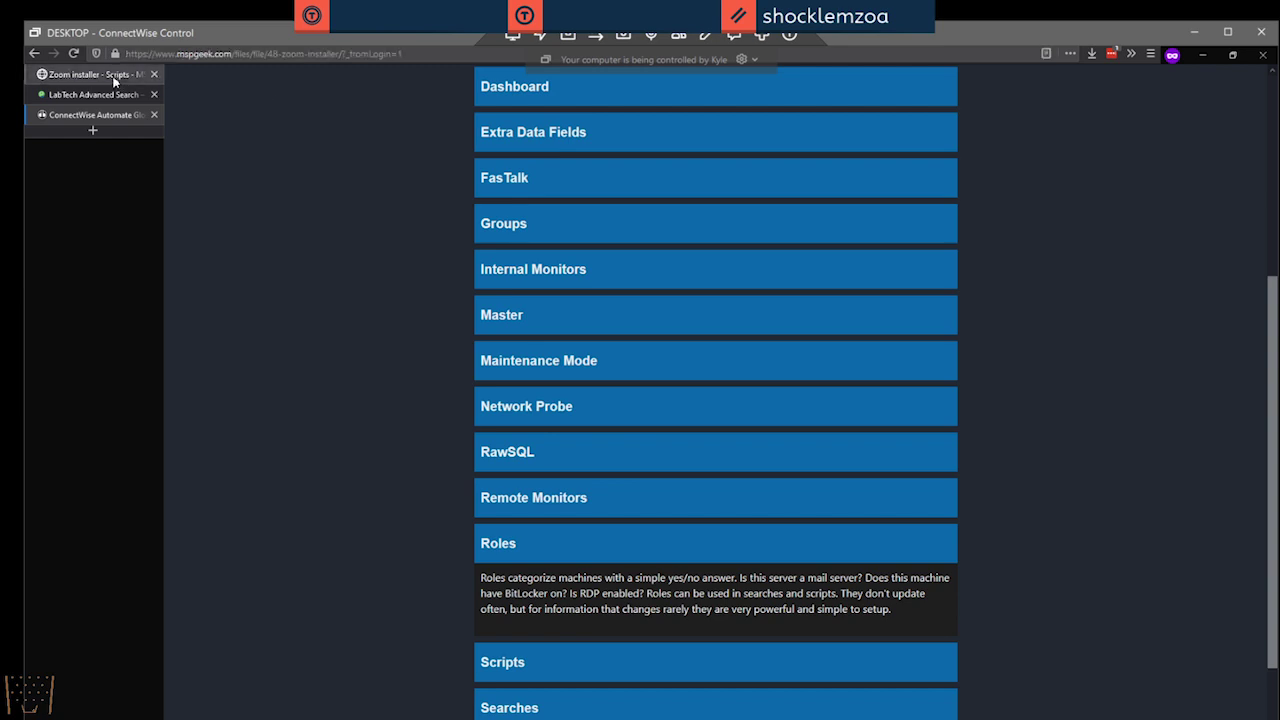
Open MSPGeek's Downloads page, where Zoom installer leads the What's New list
{"action": "left_click", "coordinate": [398, 166]}
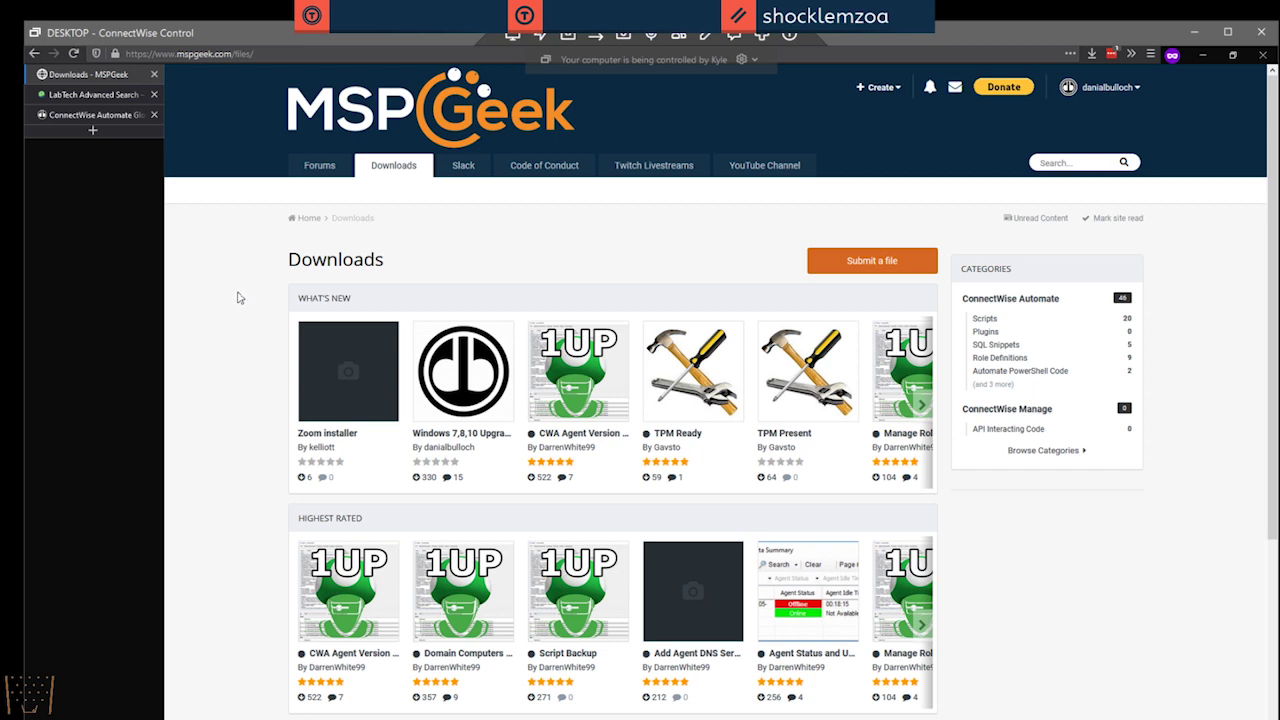
Open MSPGeek's Forums page and show the open-tabs list beside it
{"action": "left_click", "coordinate": [314, 170]}
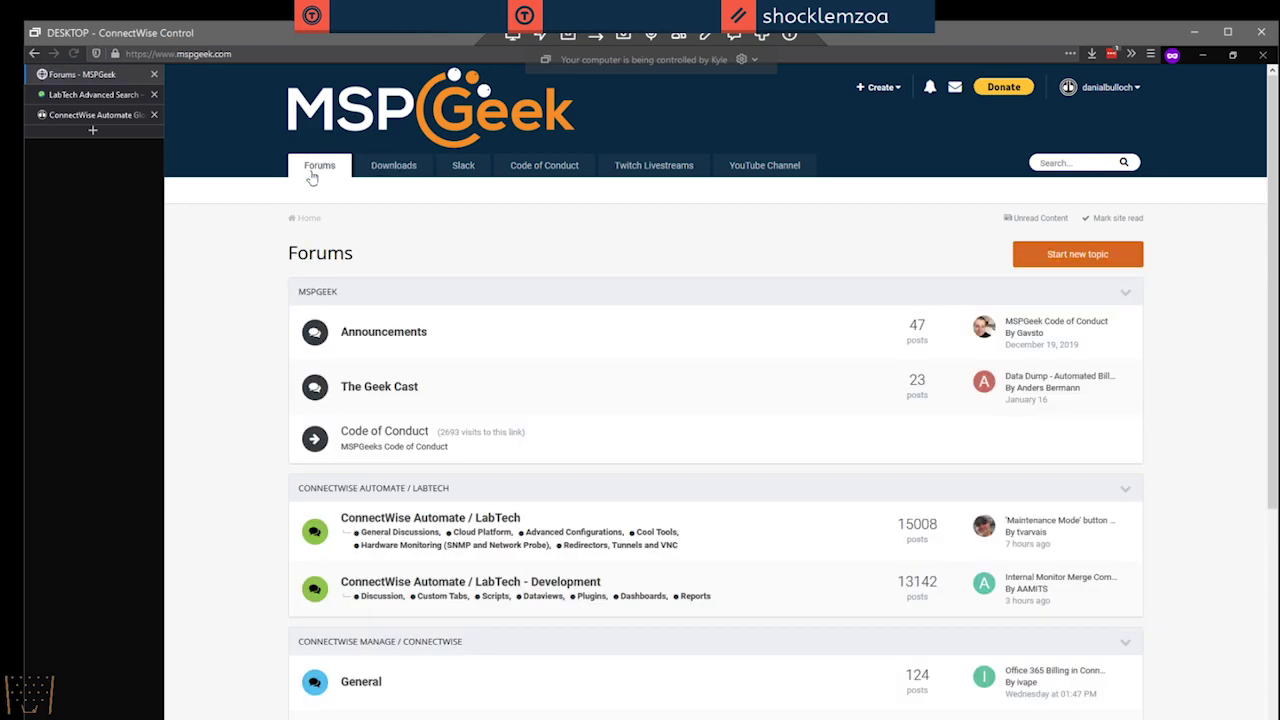
{"action": "scroll", "coordinate": [255, 358], "scroll_direction": "down", "scroll_amount": 4}
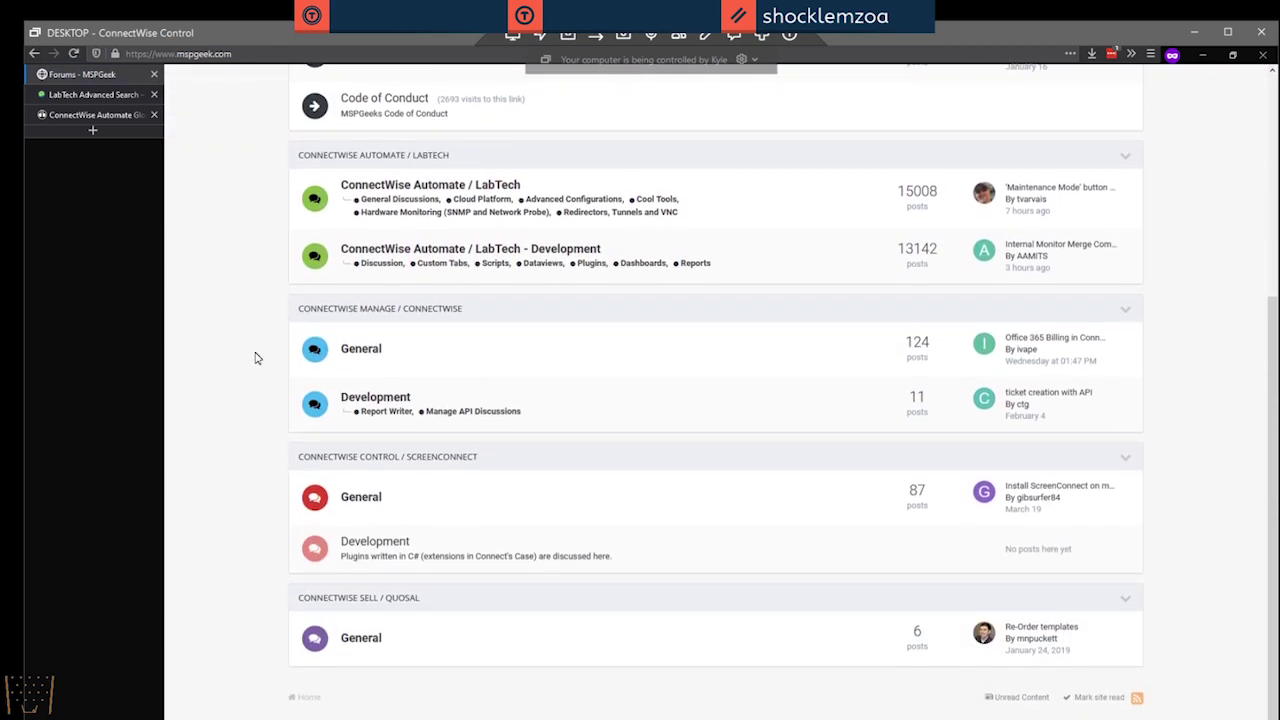
{"action": "scroll", "coordinate": [255, 358], "scroll_direction": "up", "scroll_amount": 5}
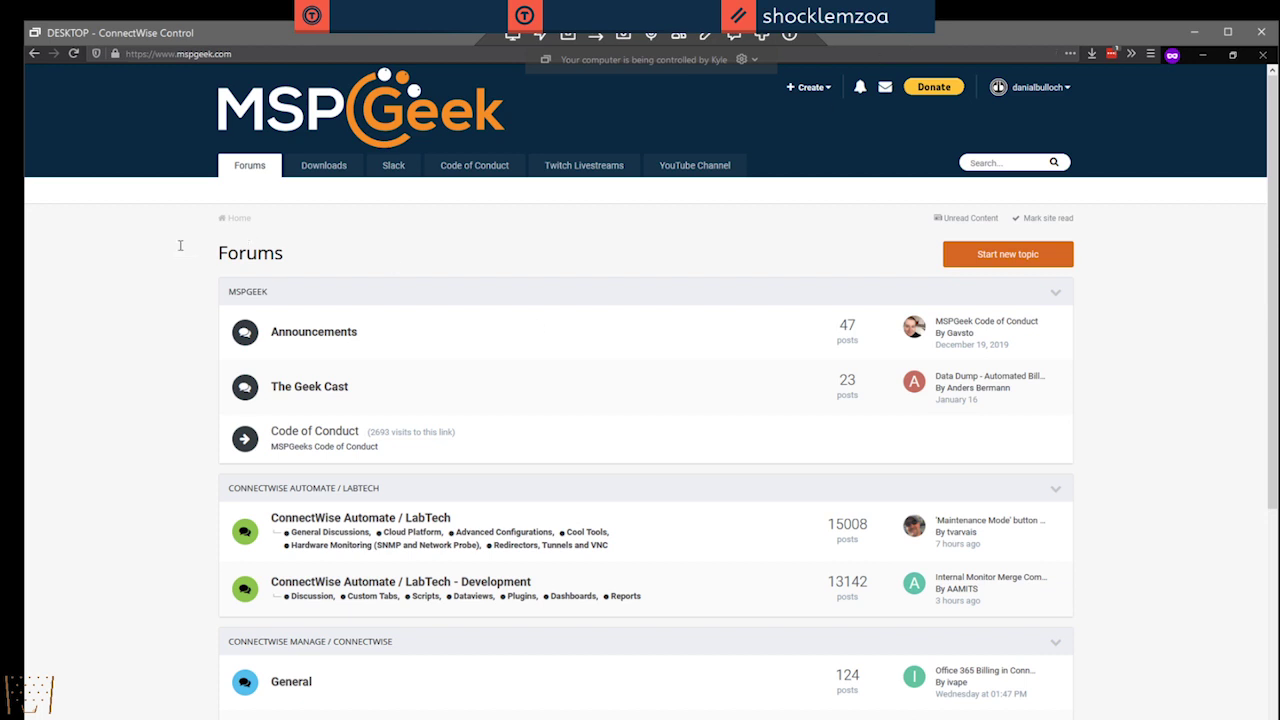
{"action": "key", "text": "F1"}
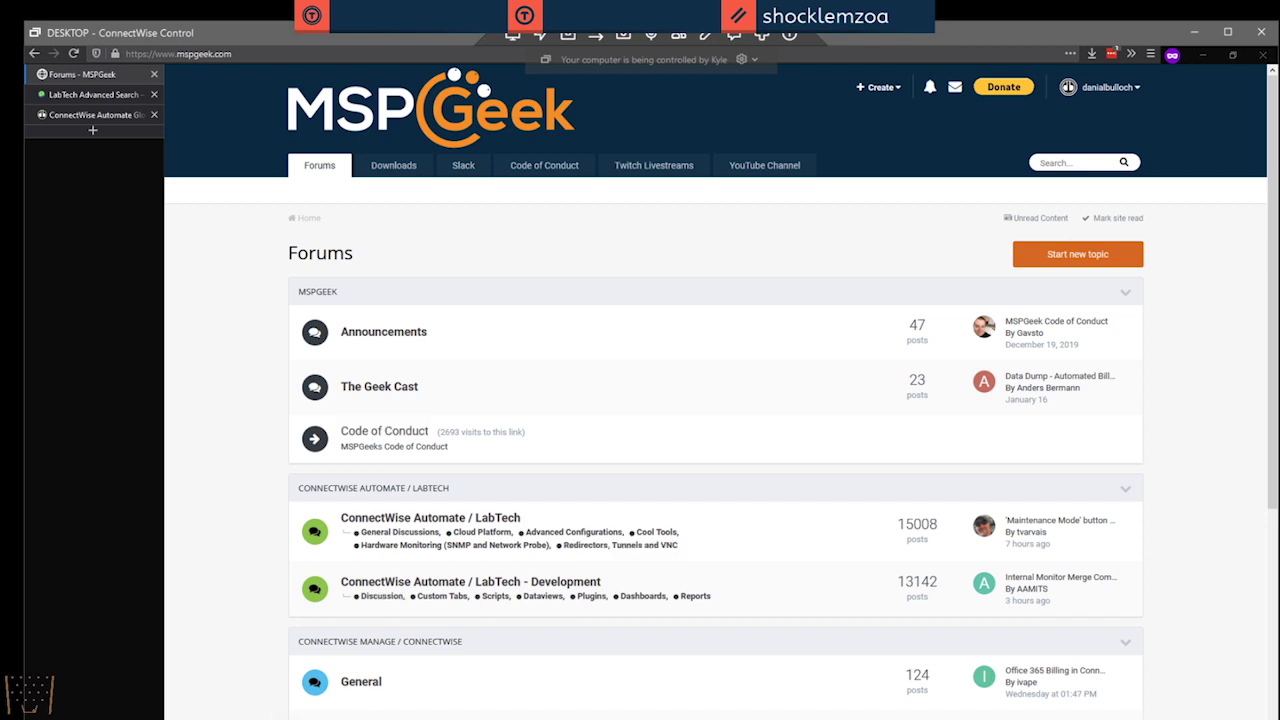
Switch from the Firefox forum back to the MSP - Zoom Install script editor window
{"action": "key", "text": "alt+Tab"}
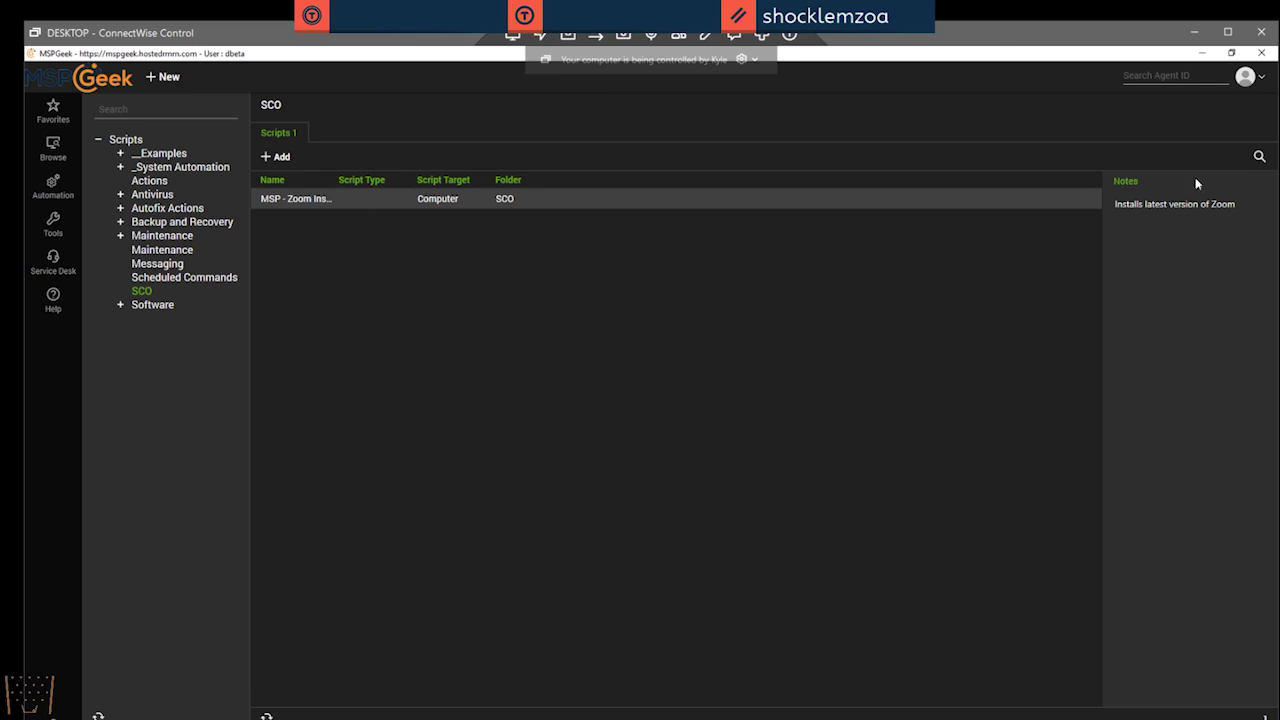
{"action": "key", "text": "alt+Tab"}
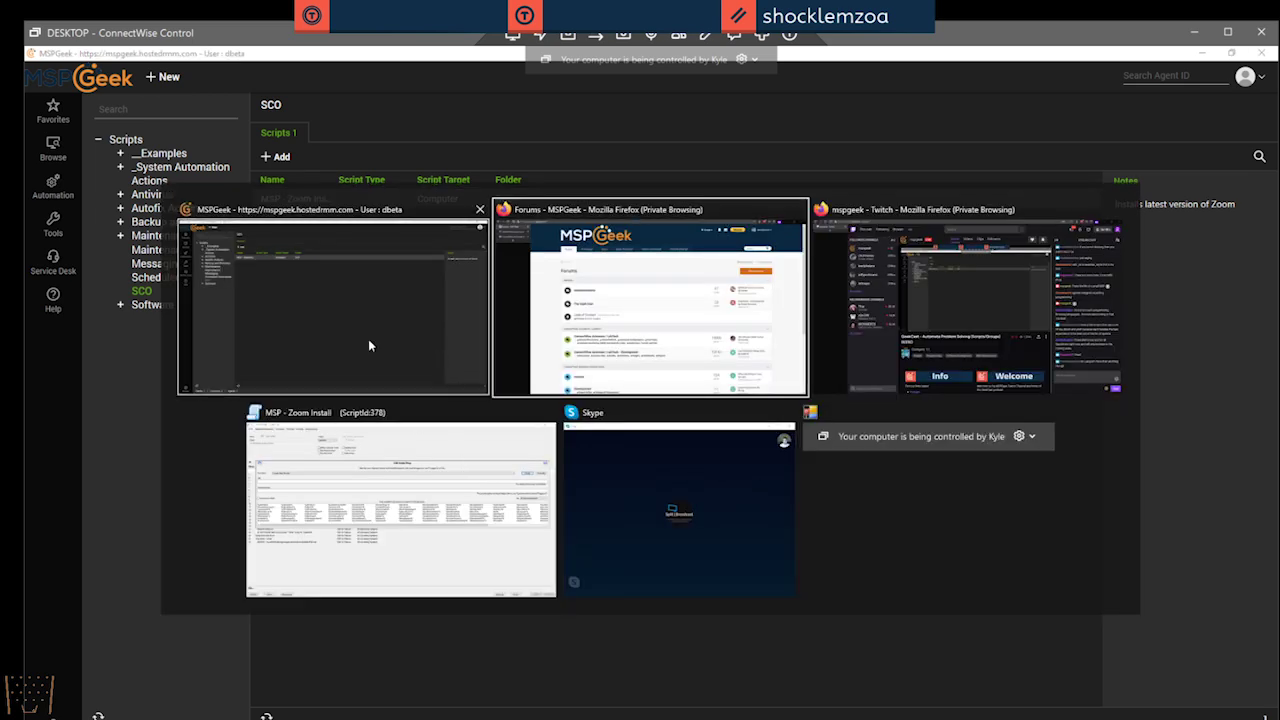
{"action": "key", "text": "alt+Tab"}
{"action": "key", "text": "alt+Tab"}
{"action": "key", "text": "alt+Tab"}
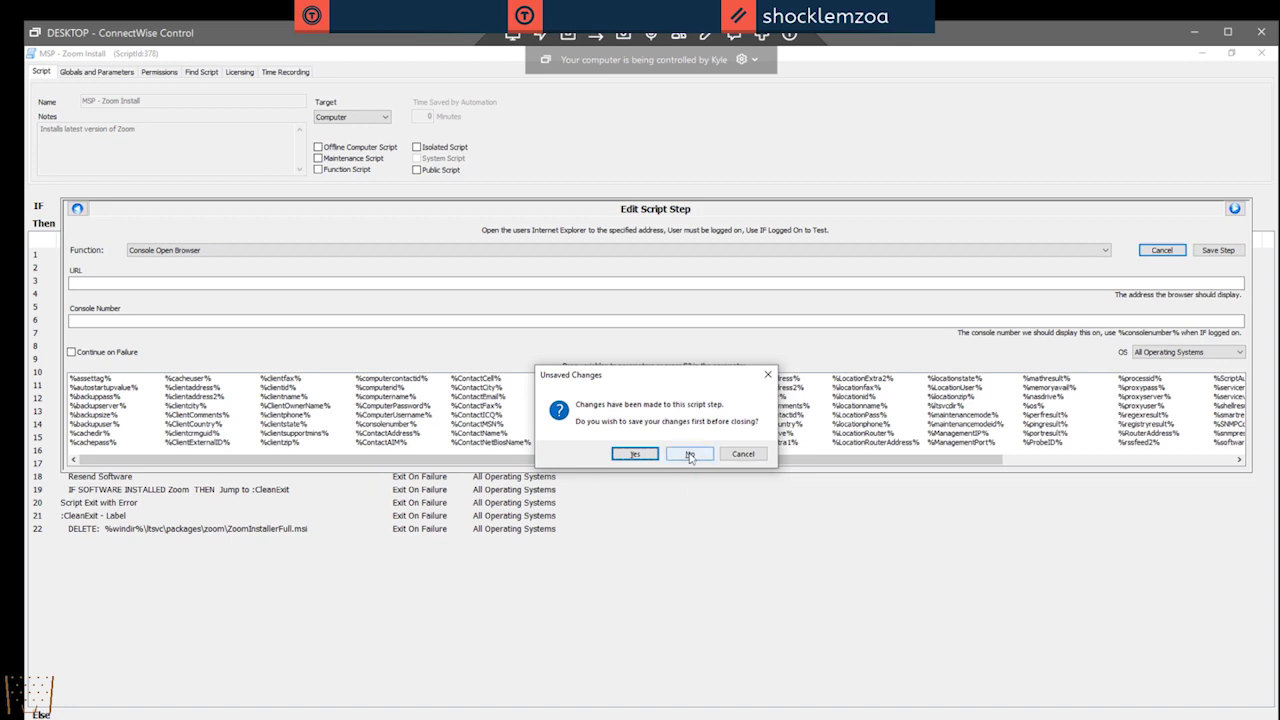
Discard the unsaved step and add a new Variable Set step to the script
{"action": "left_click", "coordinate": [689, 454]}
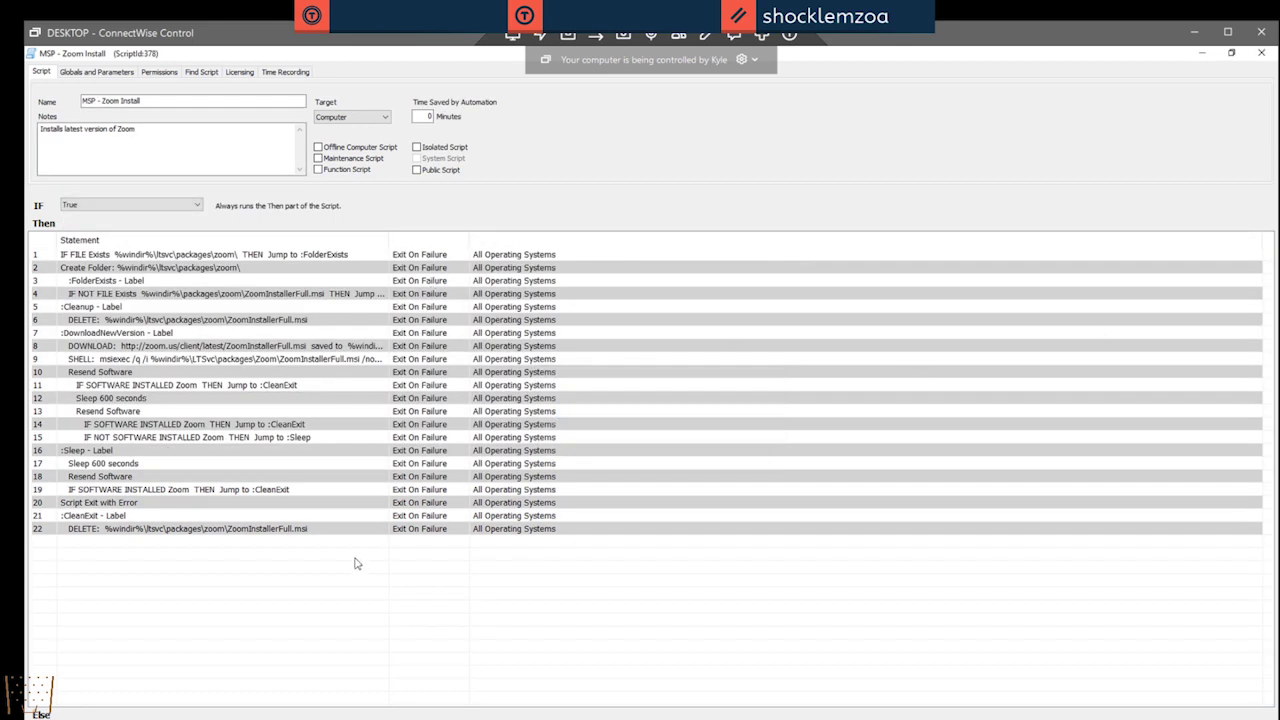
{"action": "right_click", "coordinate": [143, 255]}
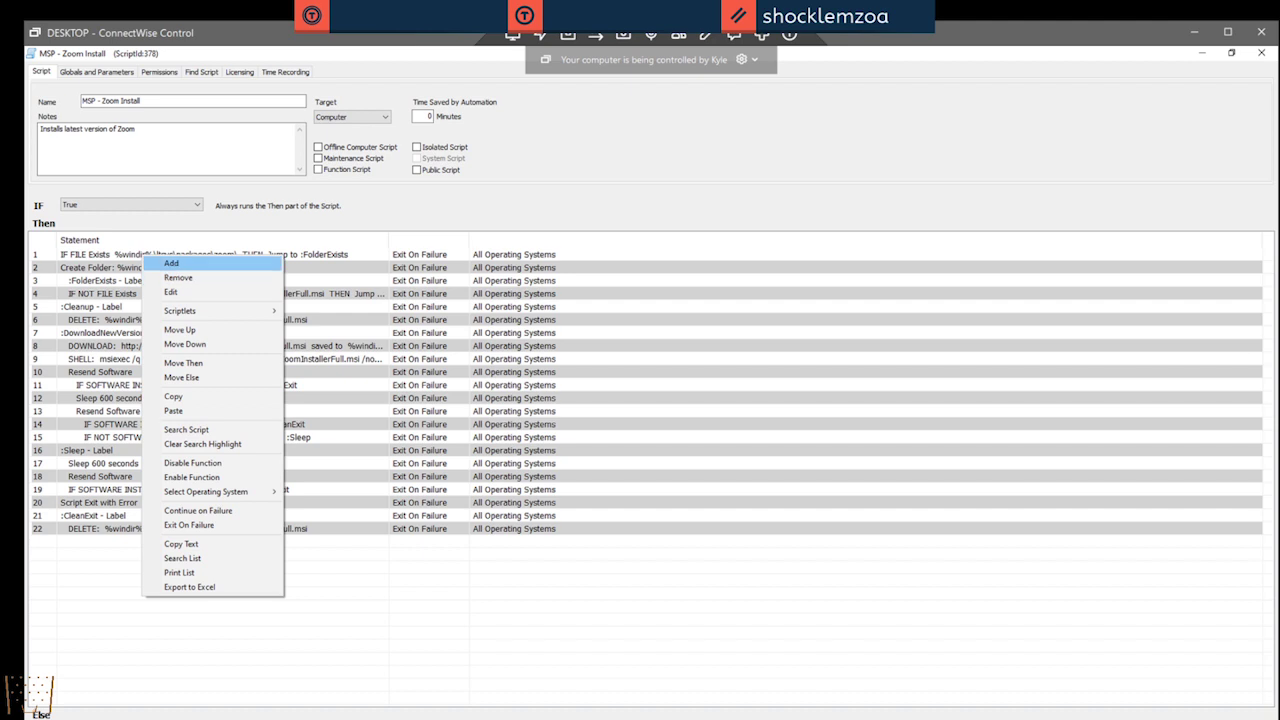
{"action": "left_click", "coordinate": [171, 263]}
{"action": "left_click", "coordinate": [615, 250]}
{"action": "scroll", "coordinate": [615, 385], "scroll_direction": "down", "scroll_amount": 3}
{"action": "scroll", "coordinate": [615, 385], "scroll_direction": "down", "scroll_amount": 15}
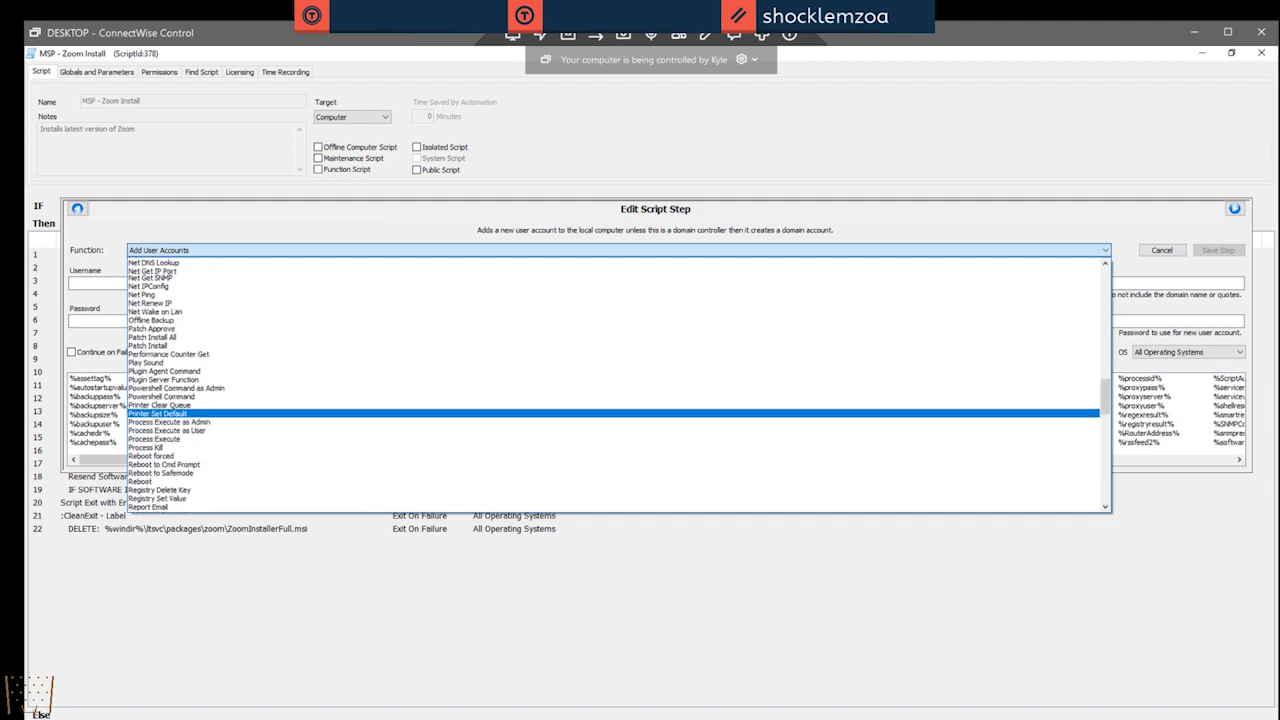
{"action": "key", "text": "s"}
{"action": "scroll", "coordinate": [615, 402], "scroll_direction": "down", "scroll_amount": 6}
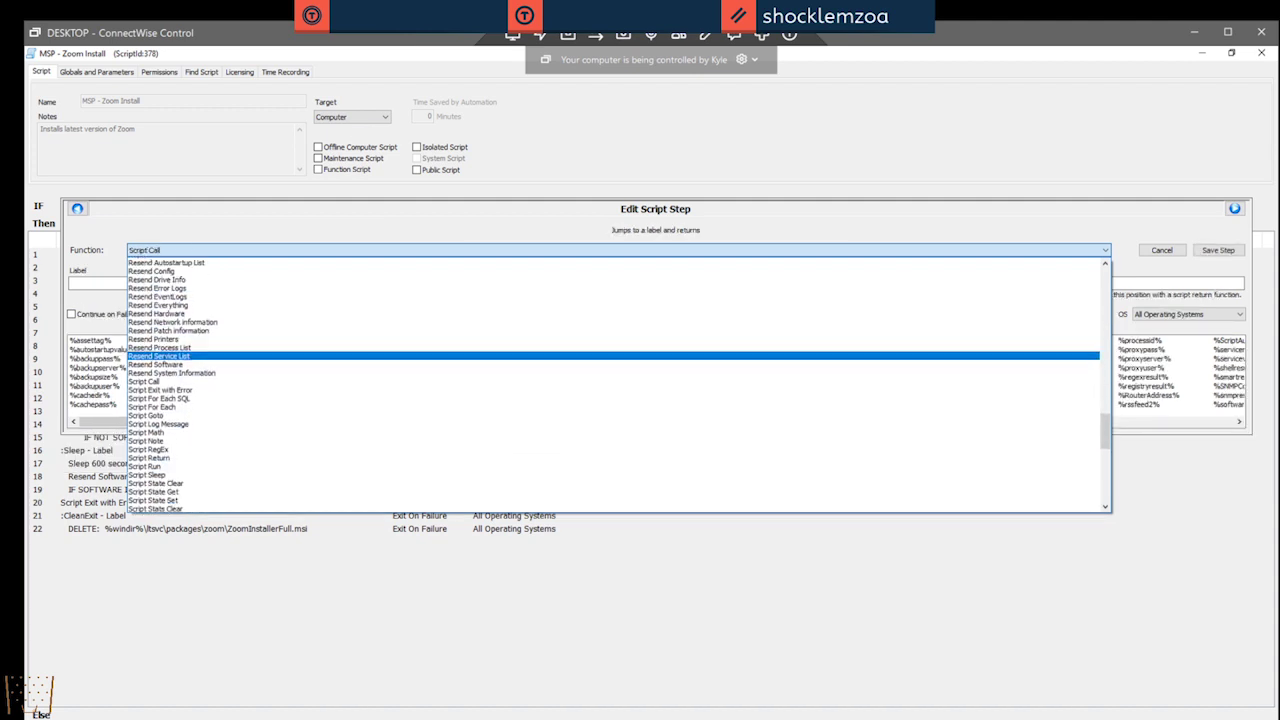
{"action": "scroll", "coordinate": [615, 402], "scroll_direction": "down", "scroll_amount": 10}
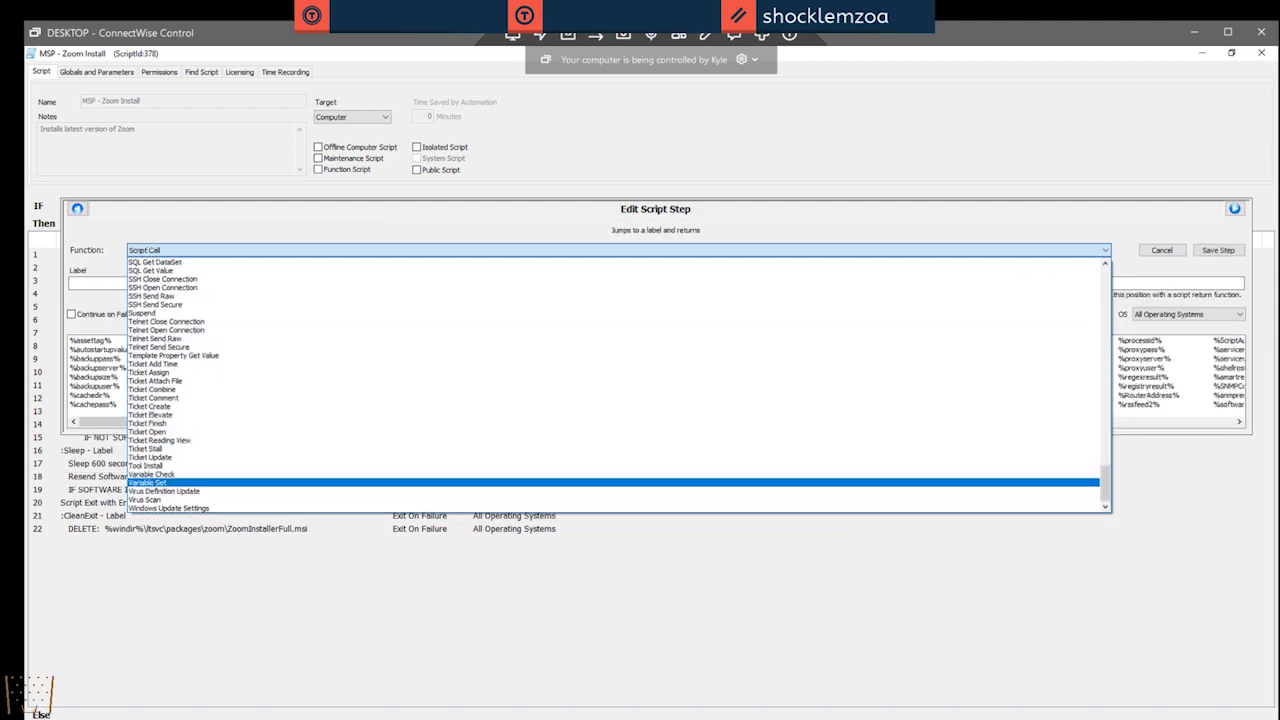
{"action": "key", "text": "Return"}
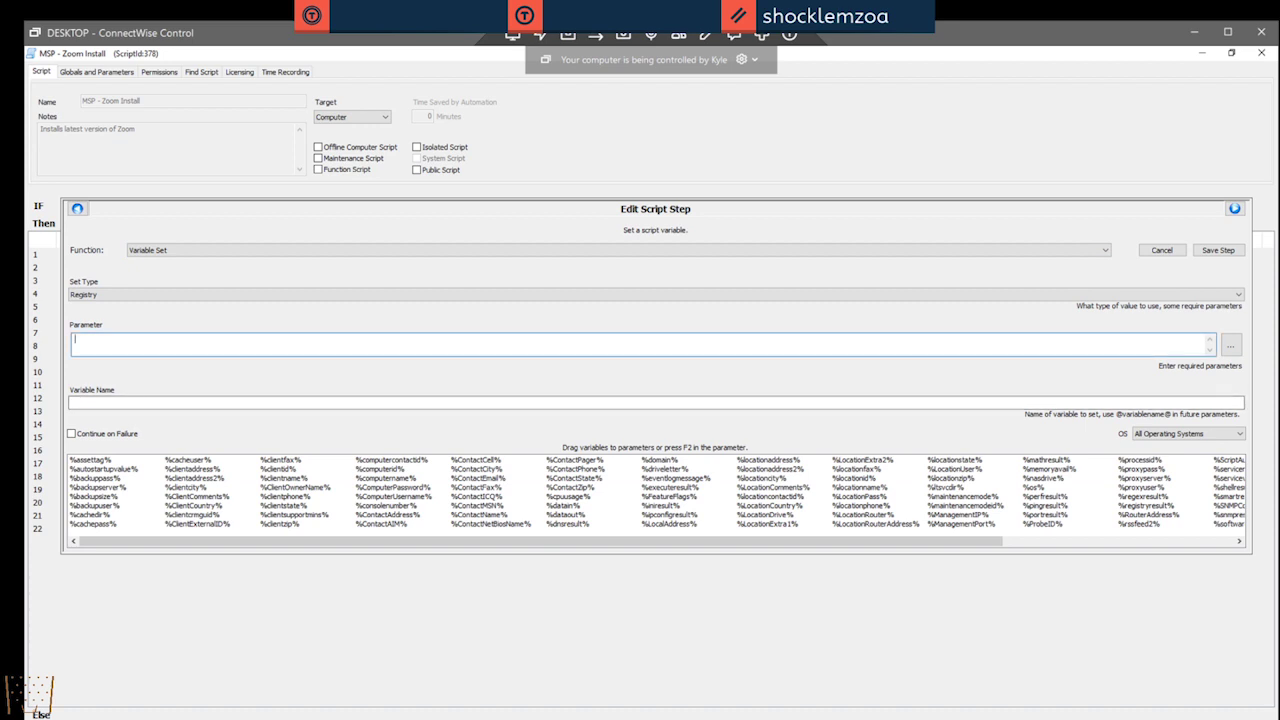
Give it parameter %computerid%, set type Constant and variable name 123, then save it
{"action": "type", "text": "%computerid%"}
{"action": "left_click", "coordinate": [1238, 294]}
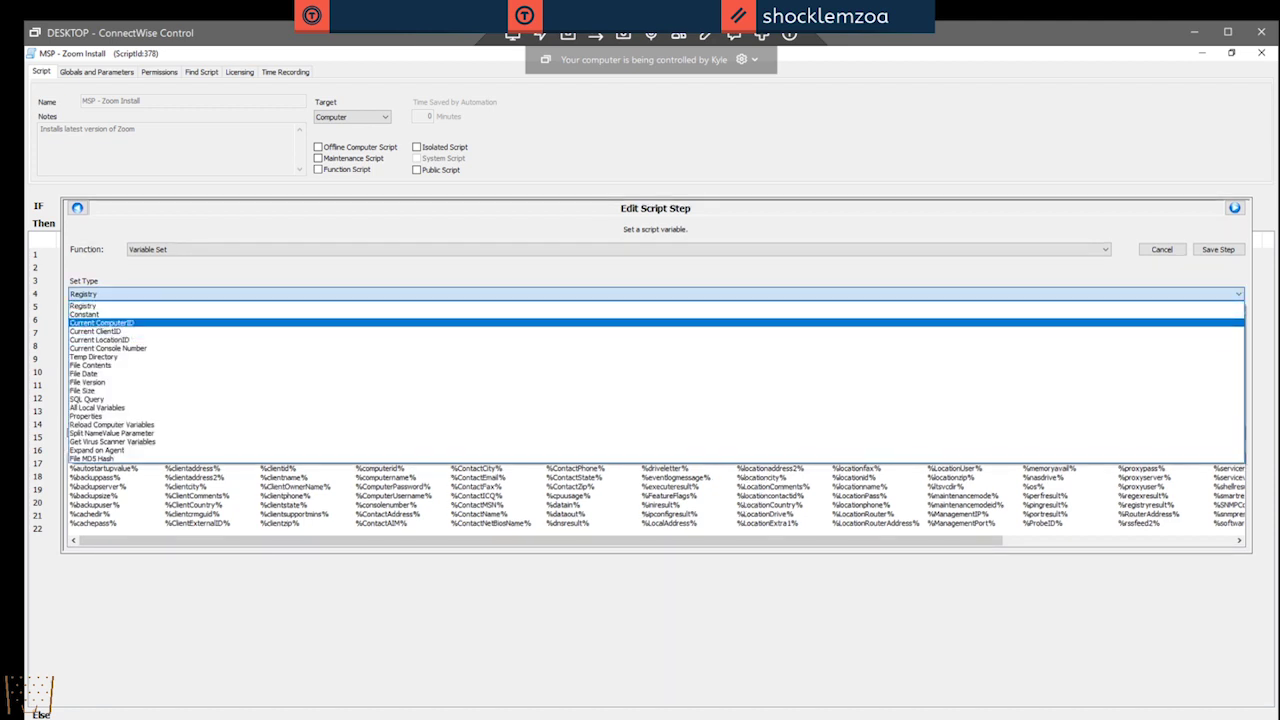
{"action": "left_click", "coordinate": [84, 314]}
{"action": "left_click", "coordinate": [656, 401]}
{"action": "type", "text": "123"}
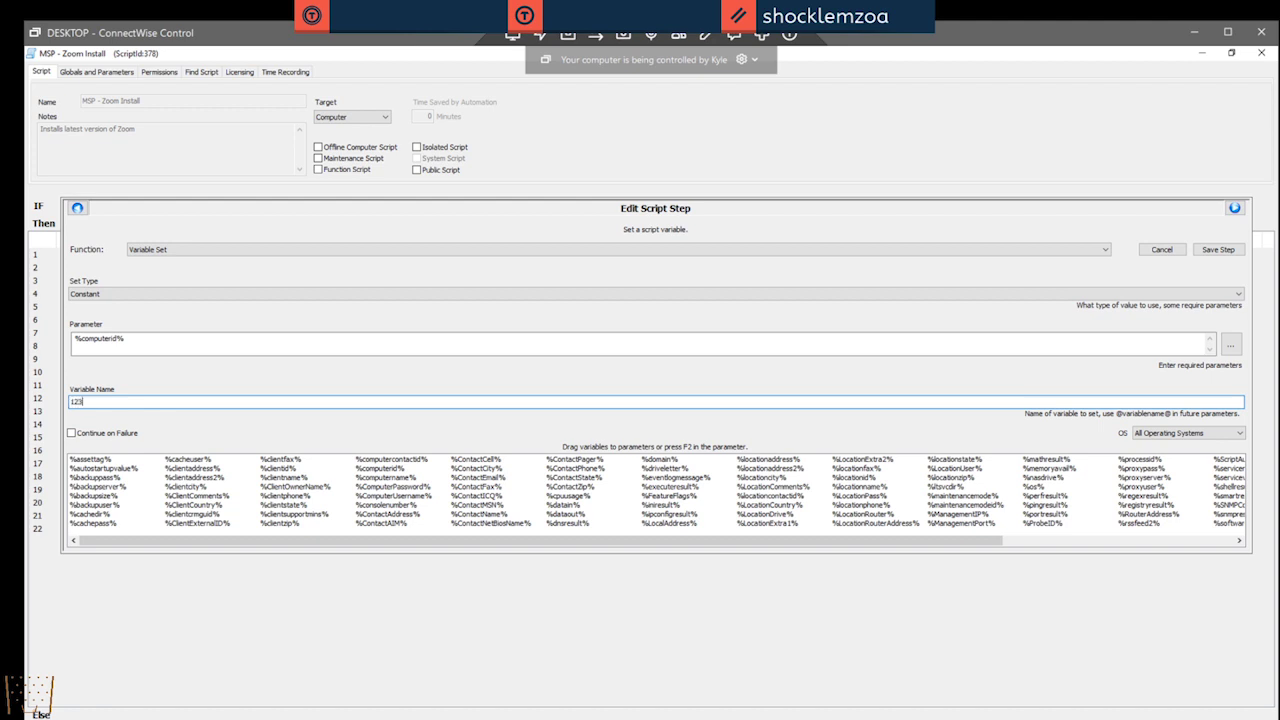
{"action": "left_click", "coordinate": [1218, 249]}
Edit step 23 so its parameter is 123 and its variable name is computerid
{"action": "right_click", "coordinate": [162, 231]}
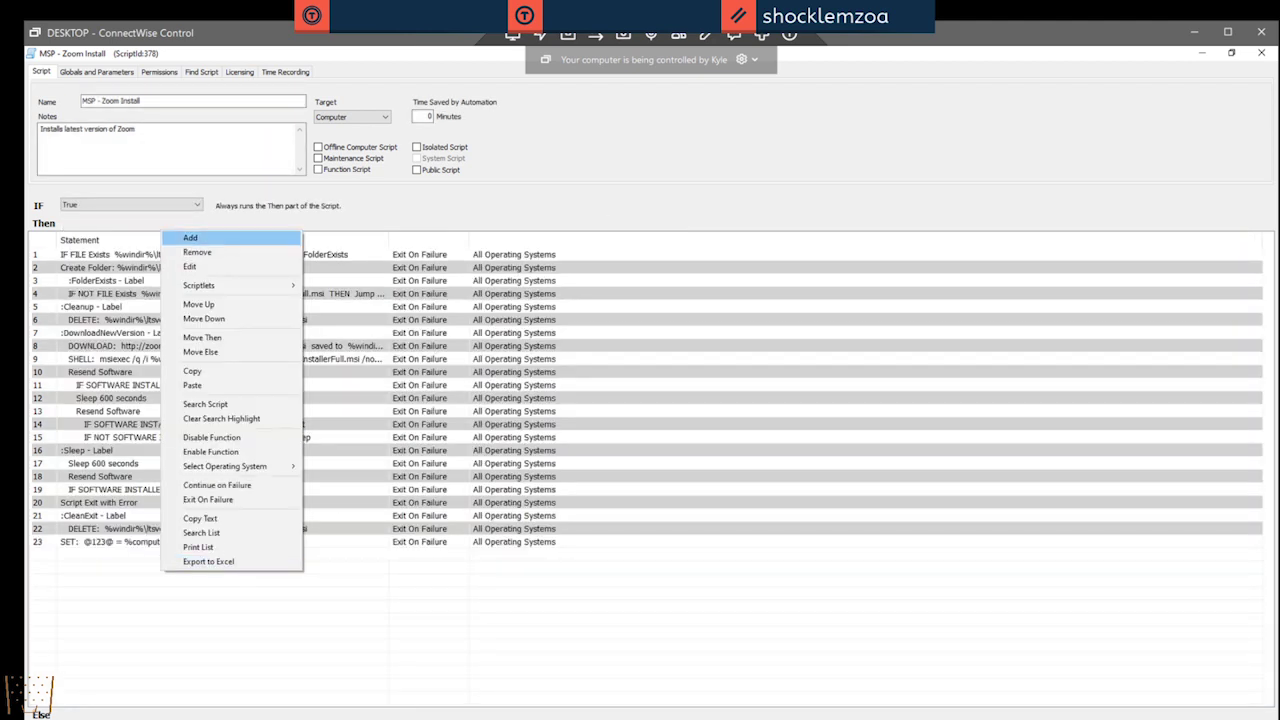
{"action": "key", "text": "Escape"}
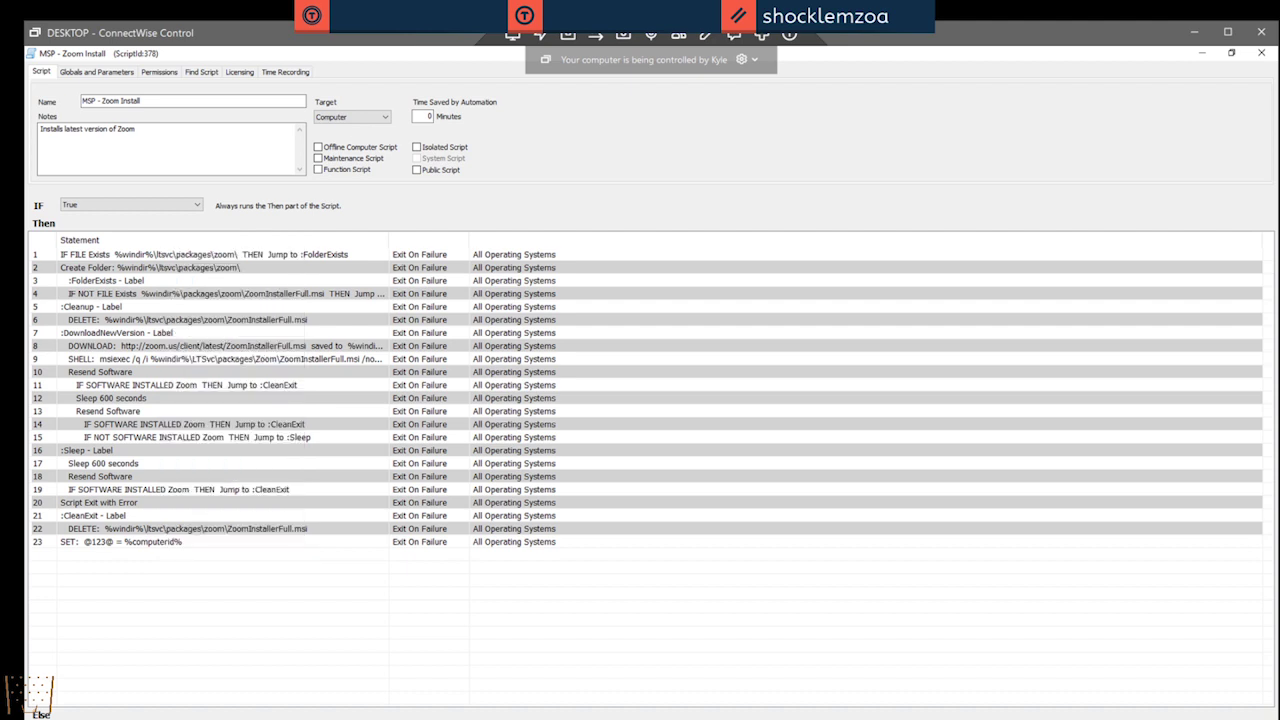
{"action": "left_click", "coordinate": [120, 541]}
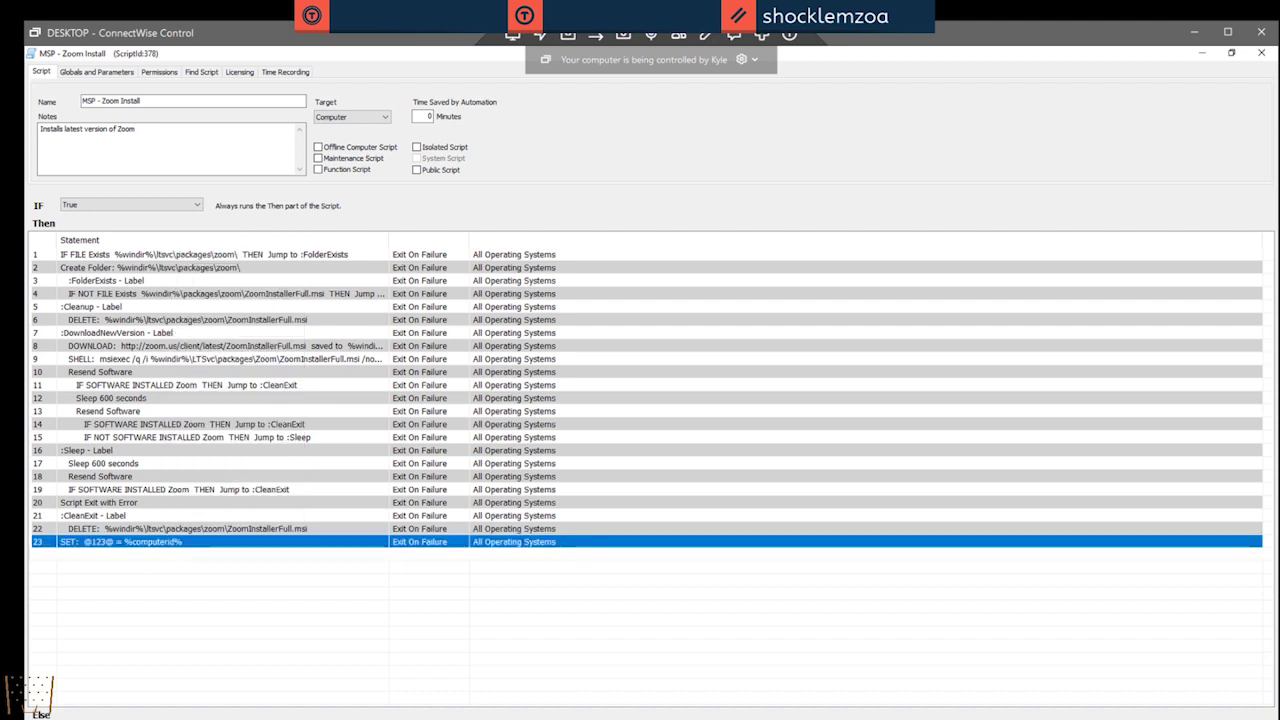
{"action": "double_click", "coordinate": [120, 541]}
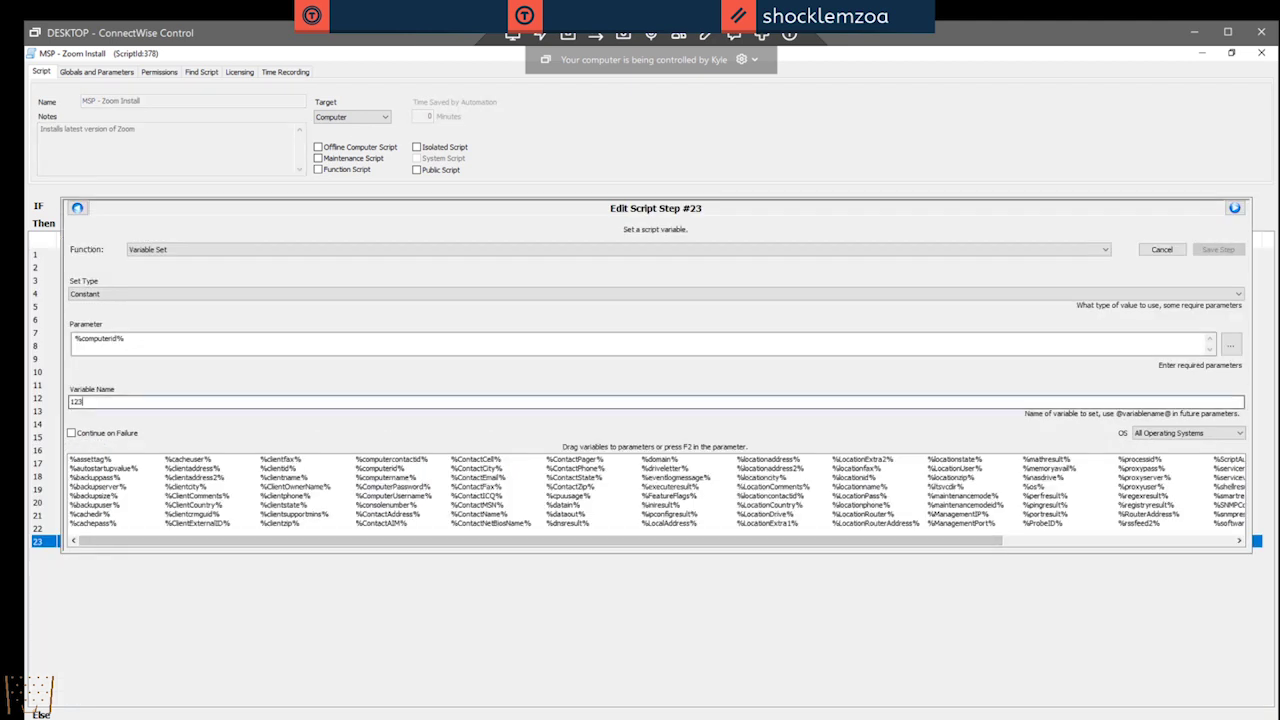
{"action": "key", "text": "BackSpace"}
{"action": "type", "text": "123"}
{"action": "left_click", "coordinate": [84, 401]}
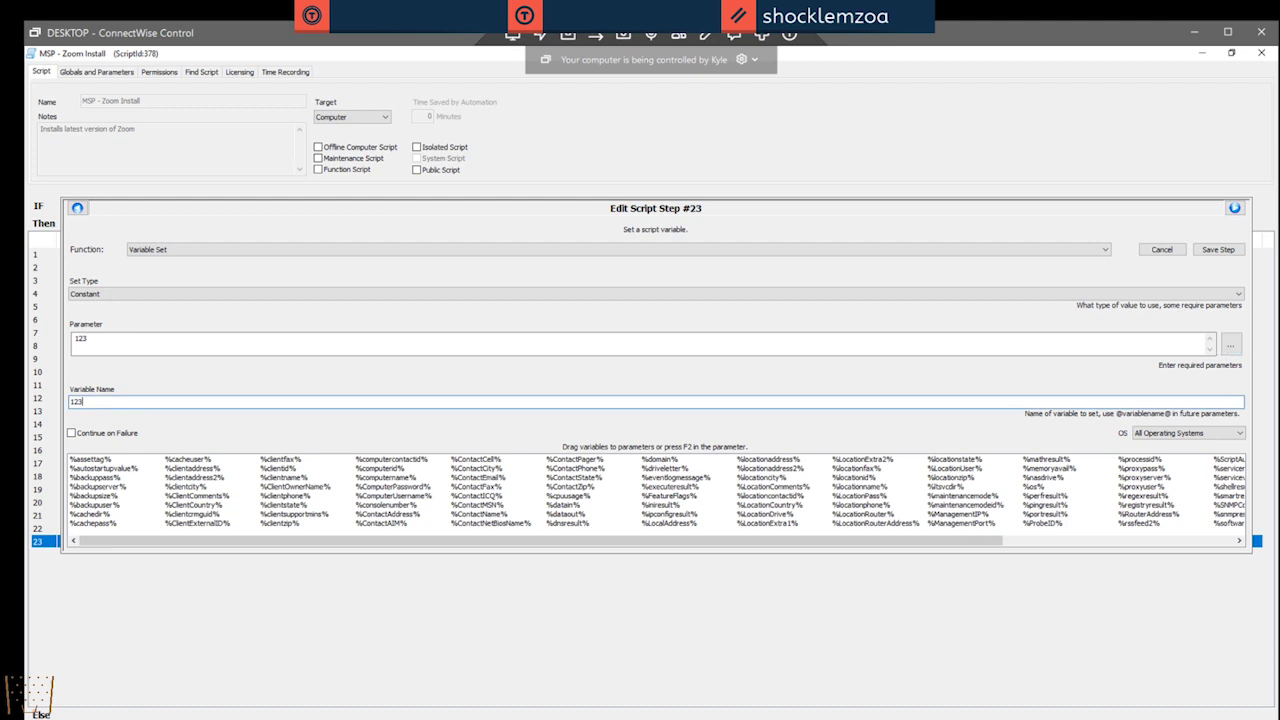
{"action": "key", "text": "BackSpace"}
{"action": "type", "text": "%comput"}
{"action": "key", "text": "BackSpace"}
{"action": "key", "text": "BackSpace"}
{"action": "key", "text": "BackSpace"}
{"action": "key", "text": "BackSpace"}
{"action": "key", "text": "BackSpace"}
{"action": "key", "text": "BackSpace"}
{"action": "key", "text": "BackSpace"}
{"action": "key", "text": "BackSpace"}
{"action": "key", "text": "BackSpace"}
{"action": "key", "text": "BackSpace"}
{"action": "type", "text": "compute"}
{"action": "key", "text": "Return"}
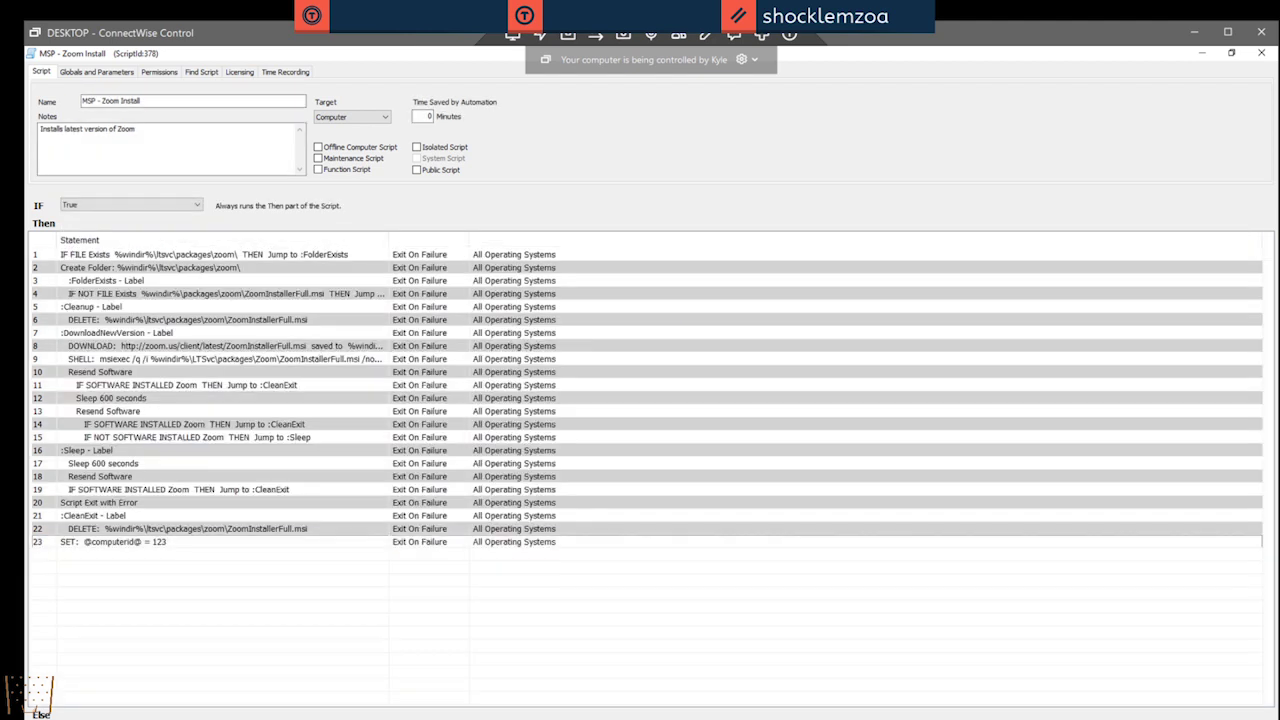
Add a new script step using the Variable Set function
{"action": "right_click", "coordinate": [150, 237]}
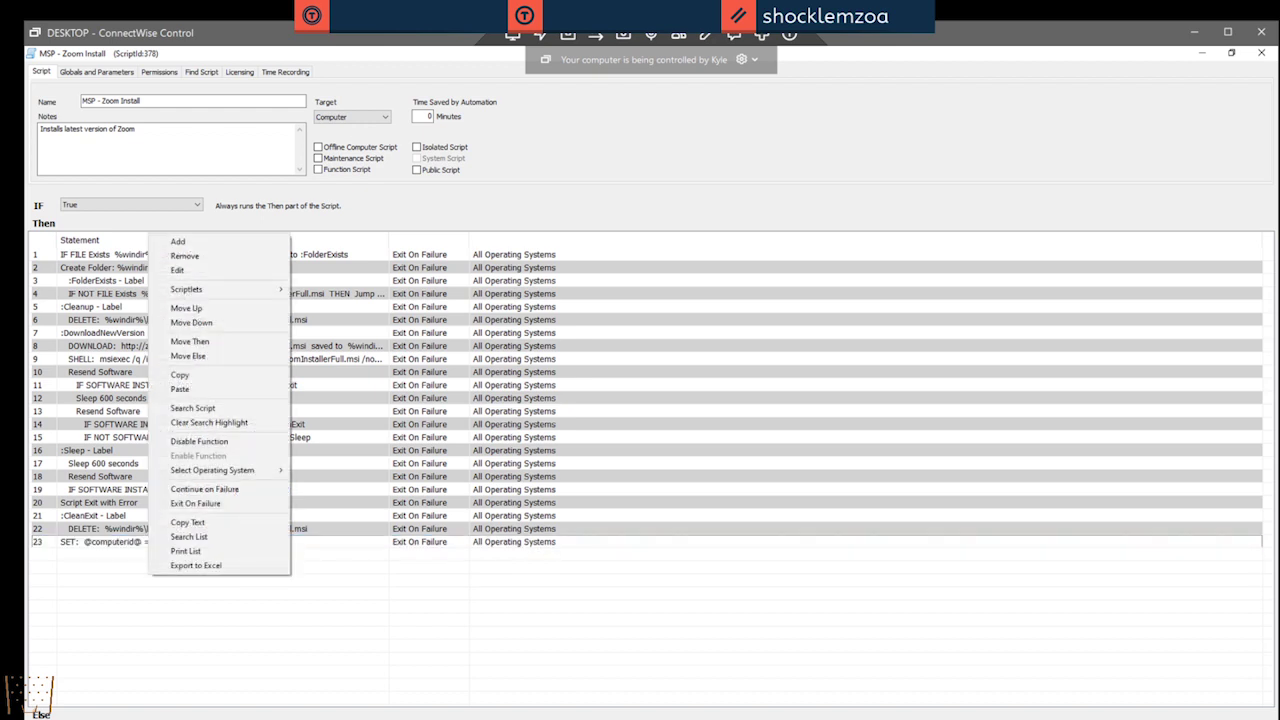
{"action": "key", "text": "Escape"}
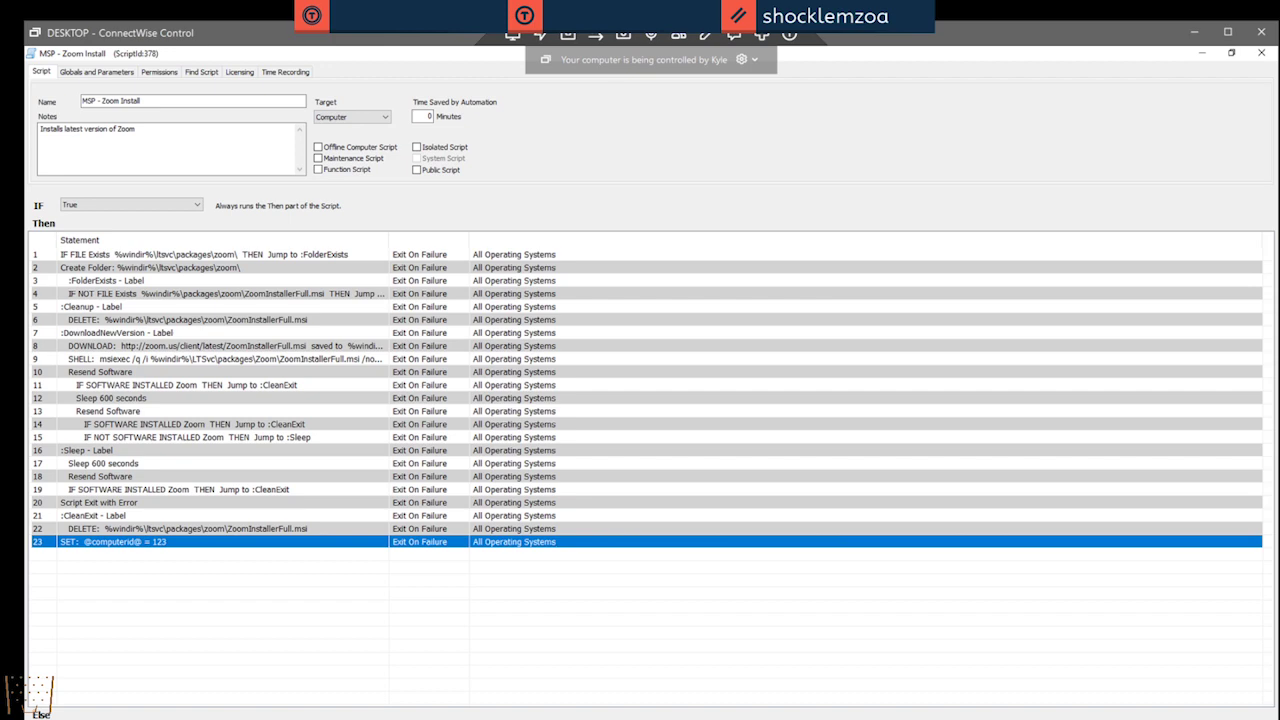
{"action": "right_click", "coordinate": [152, 216]}
{"action": "left_click", "coordinate": [180, 222]}
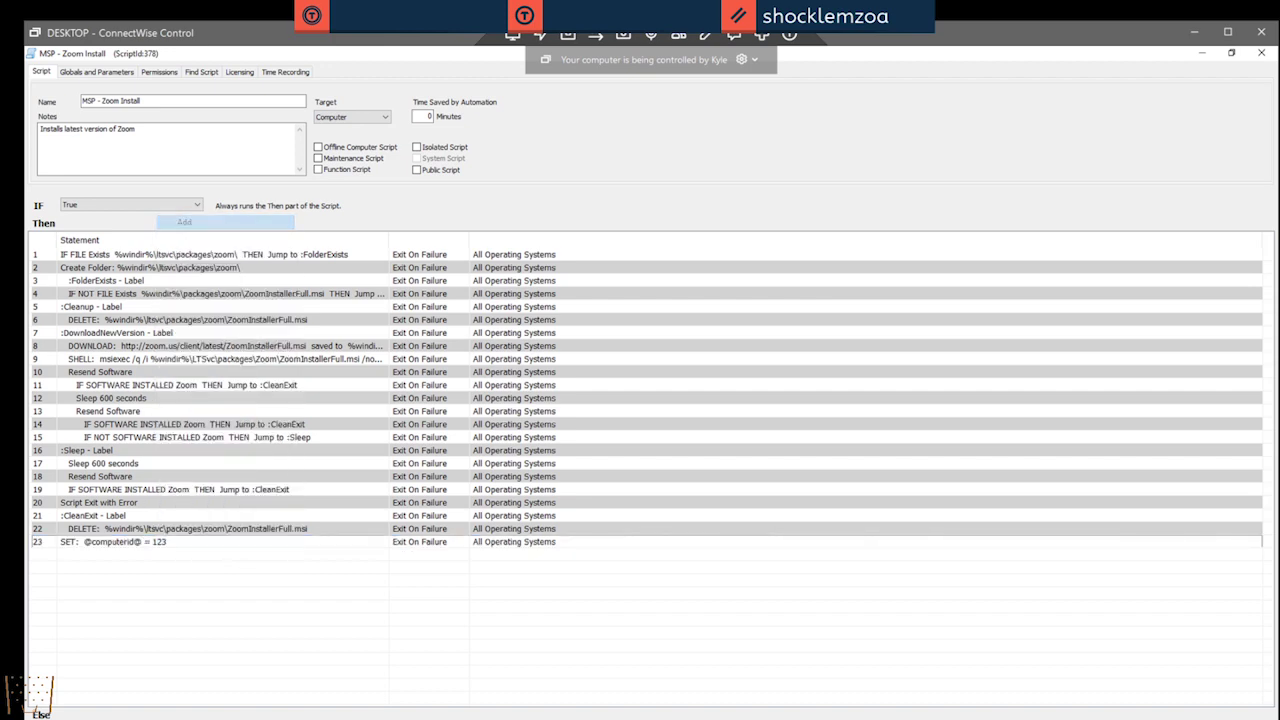
{"action": "left_click", "coordinate": [615, 249]}
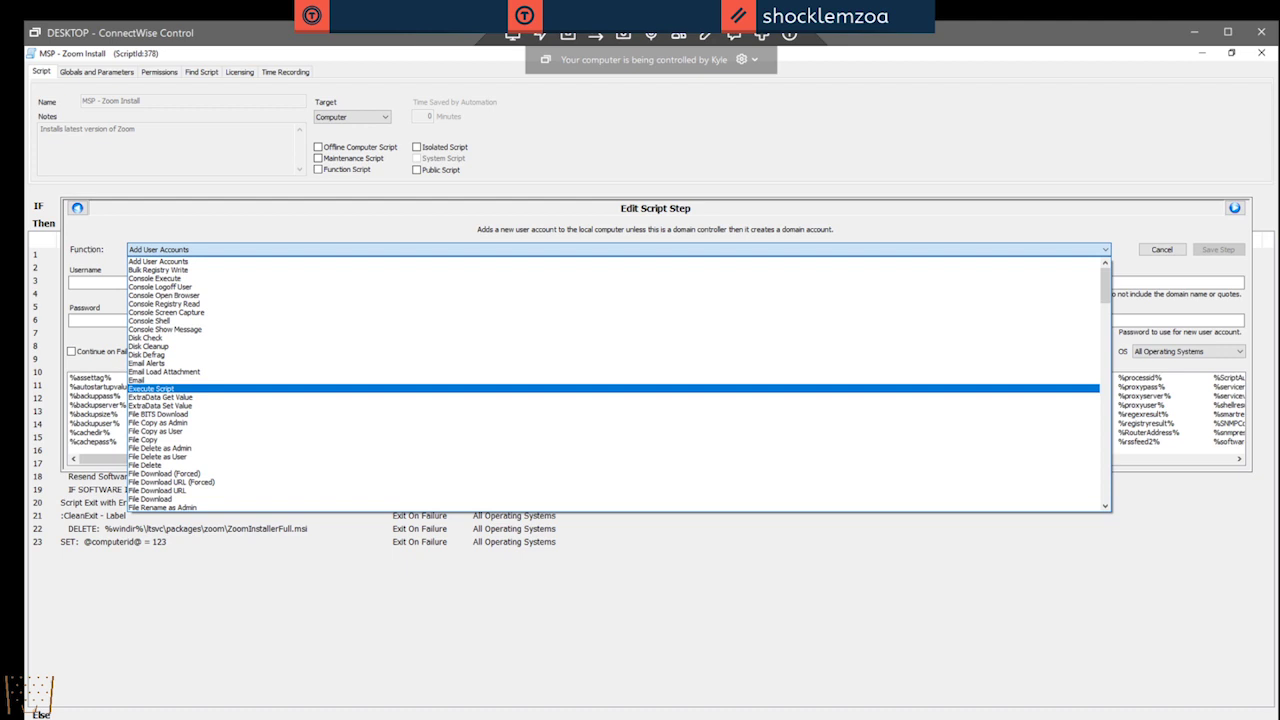
{"action": "key", "text": "Escape"}
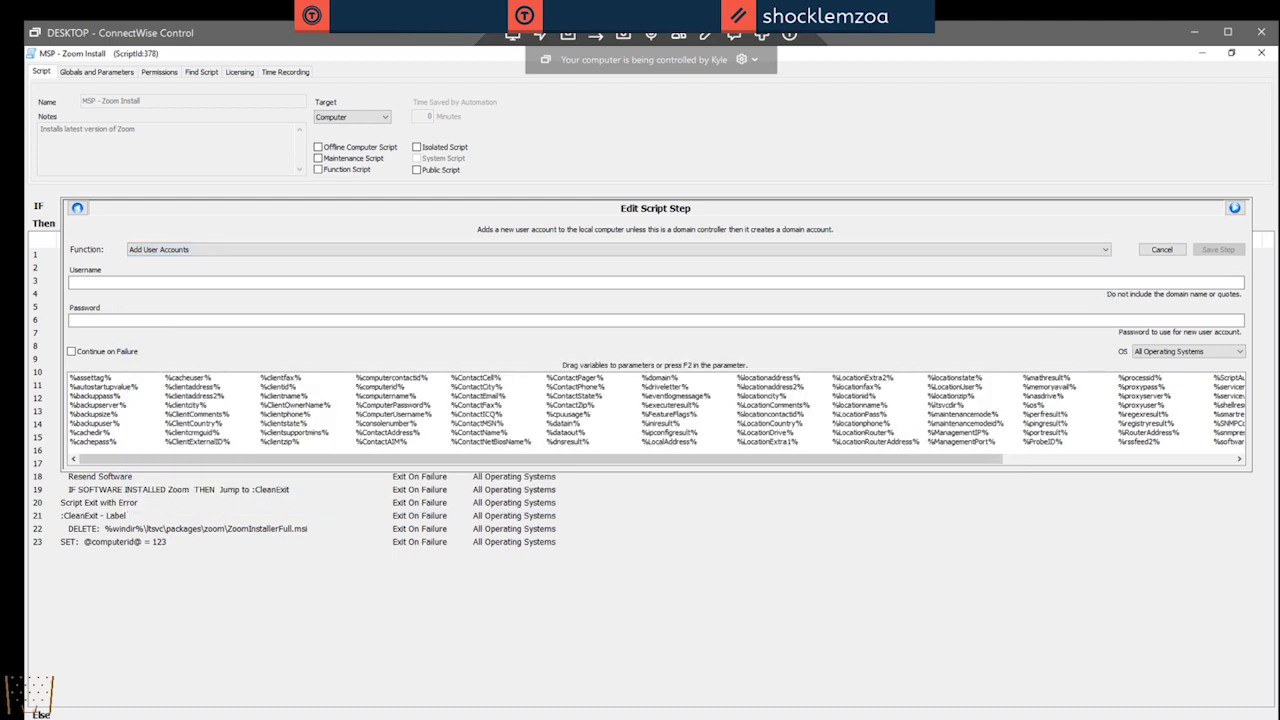
{"action": "key", "text": "alt+Down"}
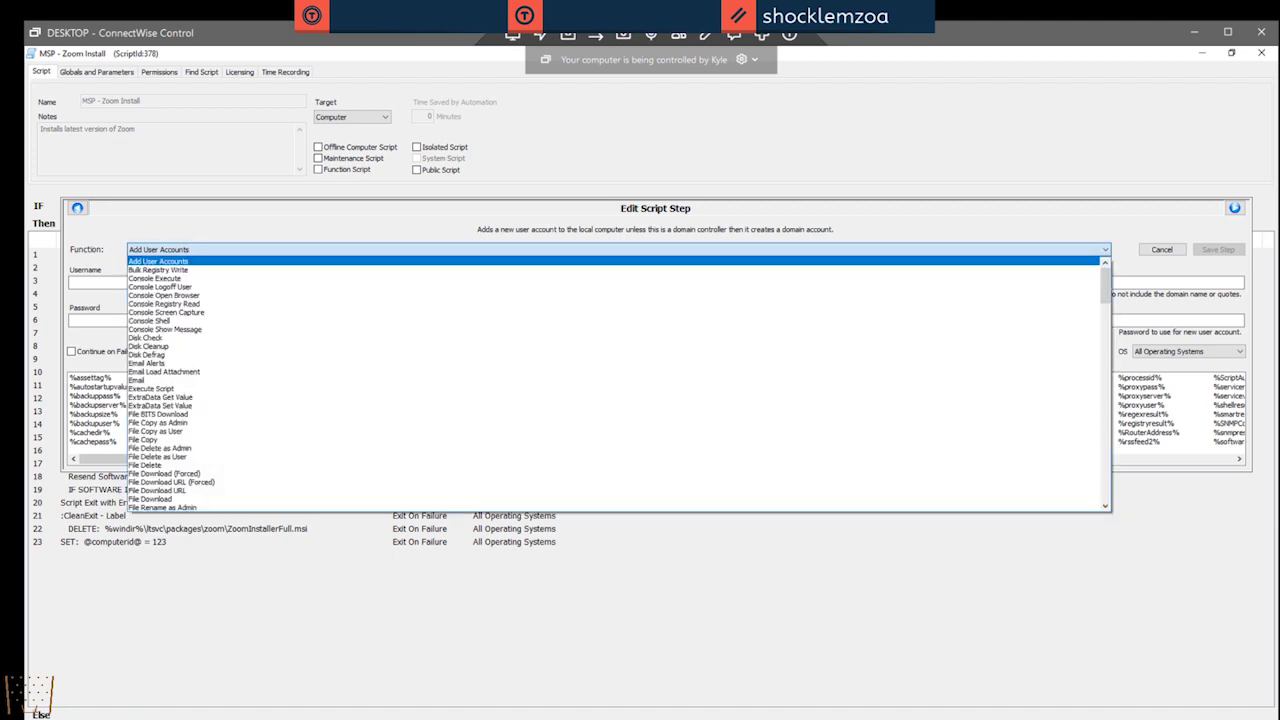
{"action": "key", "text": "Down"}
{"action": "key", "text": "Down"}
{"action": "key", "text": "Down"}
{"action": "key", "text": "Down"}
{"action": "key", "text": "Down"}
{"action": "key", "text": "Down"}
{"action": "key", "text": "Down"}
{"action": "key", "text": "Down"}
{"action": "key", "text": "Down"}
{"action": "key", "text": "Down"}
{"action": "key", "text": "Down"}
{"action": "key", "text": "Down"}
{"action": "key", "text": "Down"}
{"action": "key", "text": "Down"}
{"action": "key", "text": "Down"}
{"action": "key", "text": "Down"}
{"action": "key", "text": "Down"}
{"action": "key", "text": "Down"}
{"action": "key", "text": "Down"}
{"action": "key", "text": "Down"}
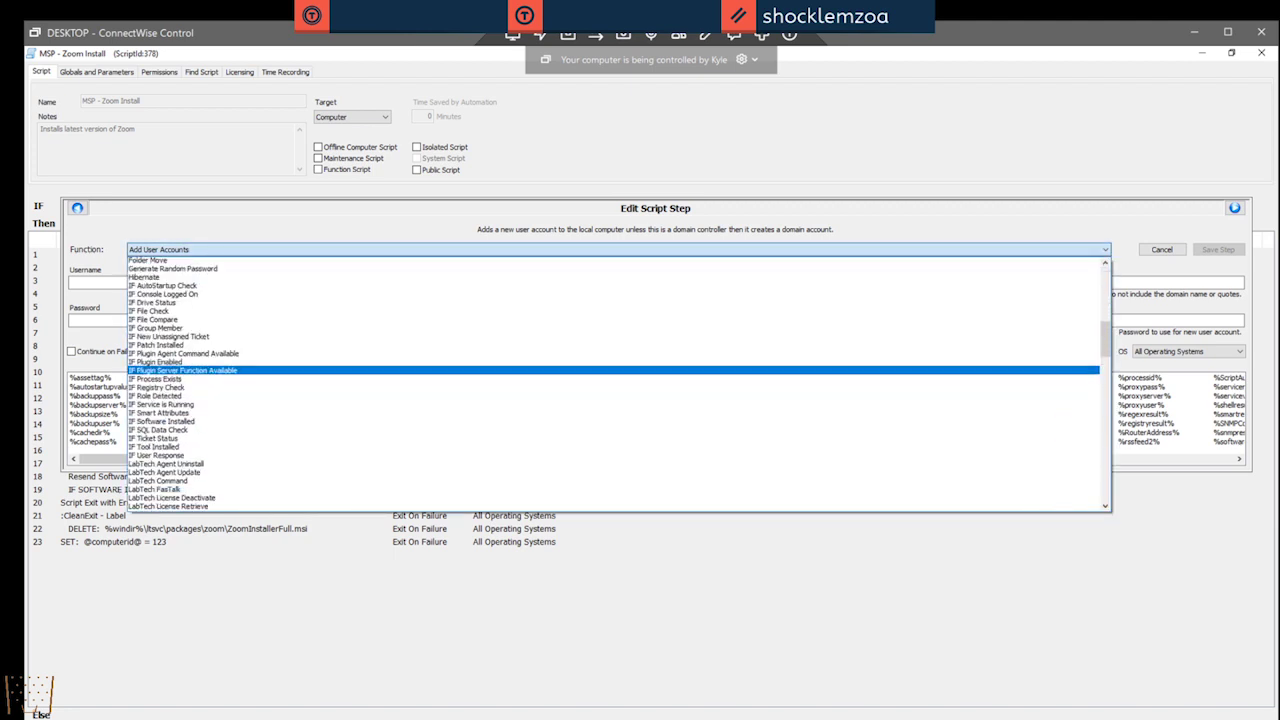
{"action": "key", "text": "Down"}
{"action": "key", "text": "Down"}
{"action": "key", "text": "Down"}
{"action": "key", "text": "Down"}
{"action": "key", "text": "Down"}
{"action": "key", "text": "Down"}
{"action": "key", "text": "Down"}
{"action": "key", "text": "Down"}
{"action": "key", "text": "Down"}
{"action": "key", "text": "Down"}
{"action": "key", "text": "Down"}
{"action": "key", "text": "Down"}
{"action": "key", "text": "Down"}
{"action": "key", "text": "Down"}
{"action": "key", "text": "Down"}
{"action": "key", "text": "Down"}
{"action": "key", "text": "Down"}
{"action": "key", "text": "Down"}
{"action": "key", "text": "Down"}
{"action": "key", "text": "Down"}
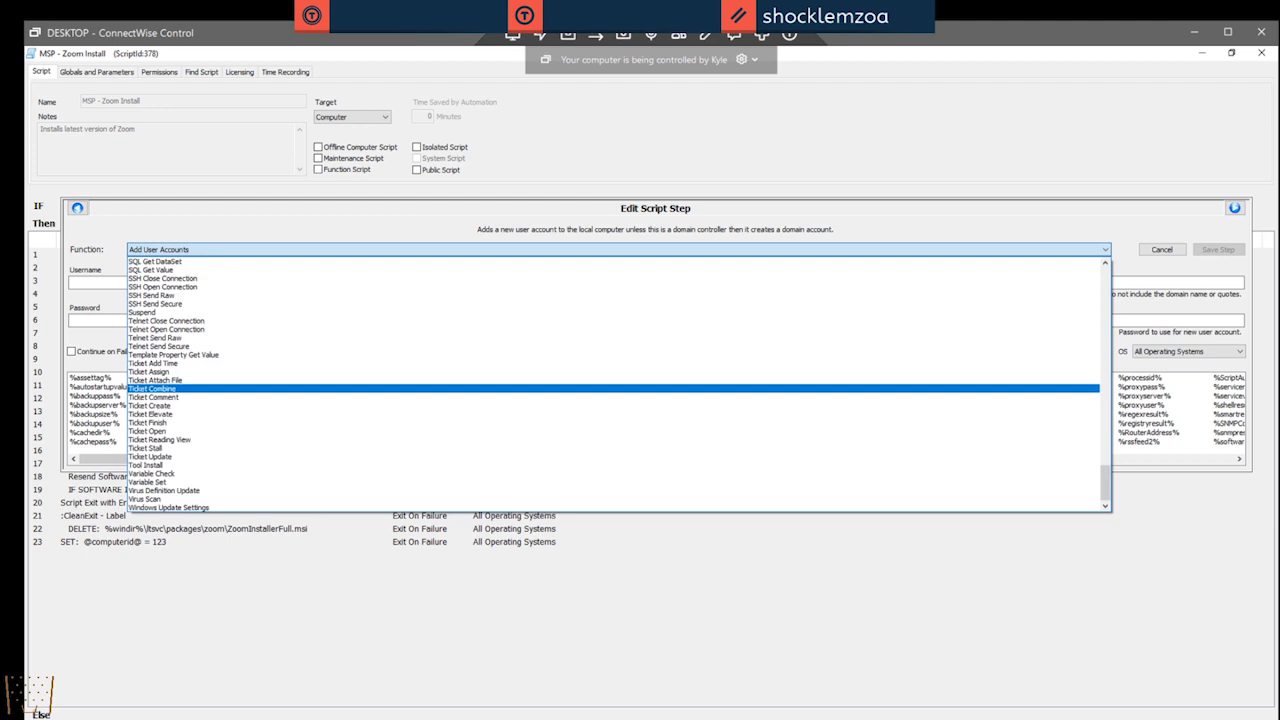
{"action": "key", "text": "Down"}
{"action": "key", "text": "Down"}
{"action": "key", "text": "Down"}
{"action": "key", "text": "Down"}
{"action": "key", "text": "Down"}
{"action": "key", "text": "Down"}
{"action": "key", "text": "Down"}
{"action": "key", "text": "Down"}
{"action": "key", "text": "Down"}
{"action": "key", "text": "Down"}
{"action": "key", "text": "Down"}
{"action": "key", "text": "Down"}
{"action": "key", "text": "Down"}
{"action": "key", "text": "Down"}
{"action": "key", "text": "Down"}
{"action": "key", "text": "Up"}
{"action": "key", "text": "Up"}
{"action": "key", "text": "Up"}
{"action": "key", "text": "Return"}
Set its type to Current ComputerID and variable name to curCompId, then save
{"action": "key", "text": "Tab"}
{"action": "key", "text": "alt+Down"}
{"action": "key", "text": "Down"}
{"action": "key", "text": "Return"}
{"action": "key", "text": "Tab"}
{"action": "key", "text": "Tab"}
{"action": "type", "text": "cu"}
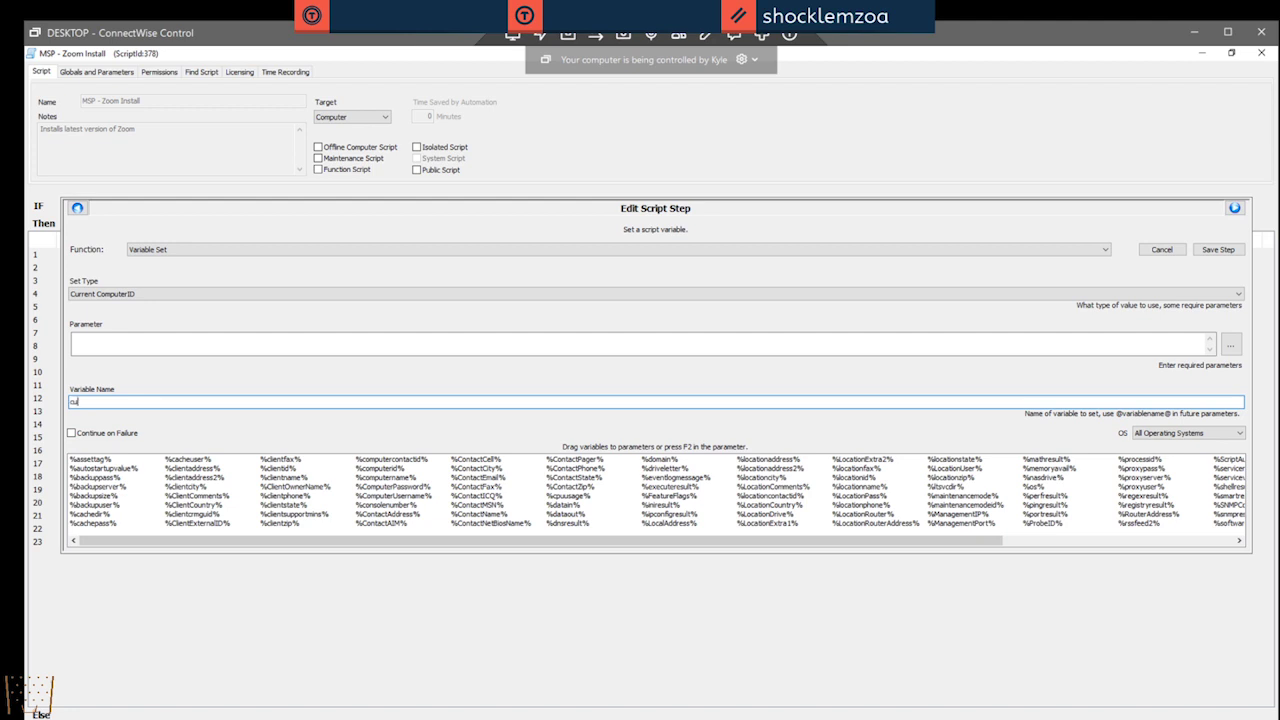
{"action": "type", "text": "Comput"}
{"action": "key", "text": "BackSpace"}
{"action": "key", "text": "BackSpace"}
{"action": "key", "text": "BackSpace"}
{"action": "key", "text": "BackSpace"}
{"action": "key", "text": "BackSpace"}
{"action": "key", "text": "BackSpace"}
{"action": "type", "text": "rComp"}
{"action": "key", "text": "Return"}
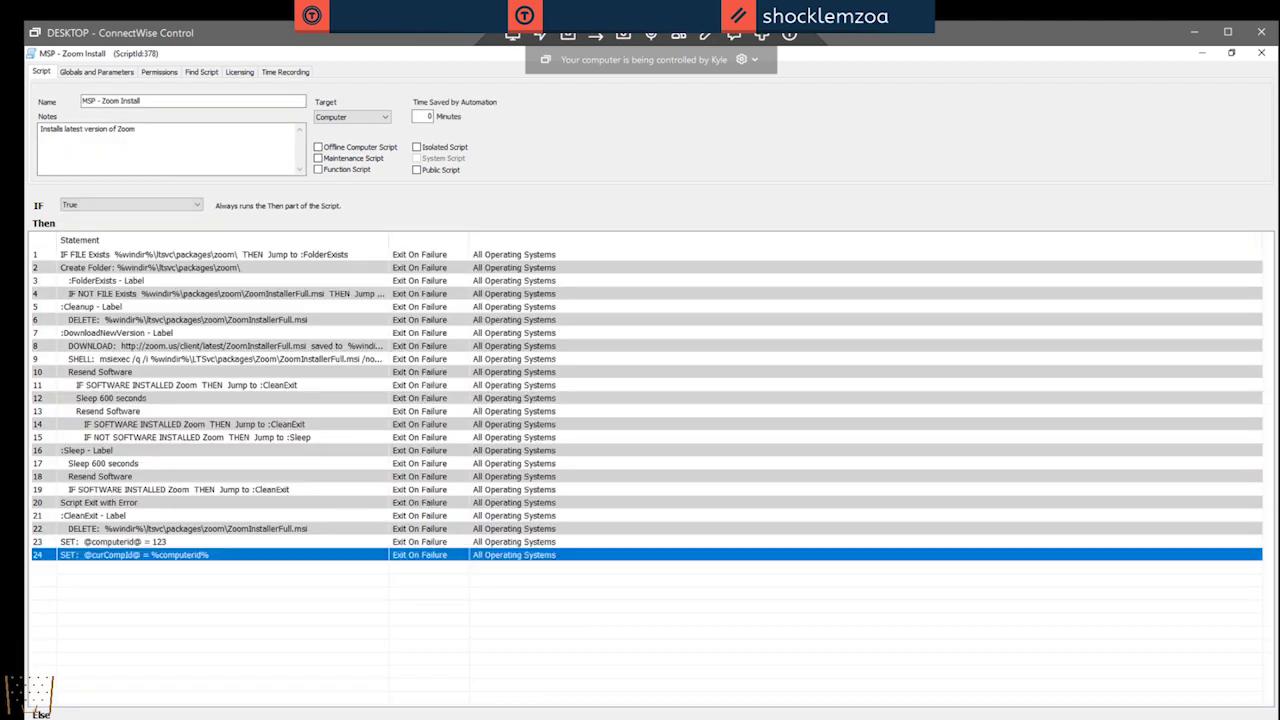
Move the computerid step below the curCompId step and insert a new step
{"action": "right_click", "coordinate": [137, 548]}
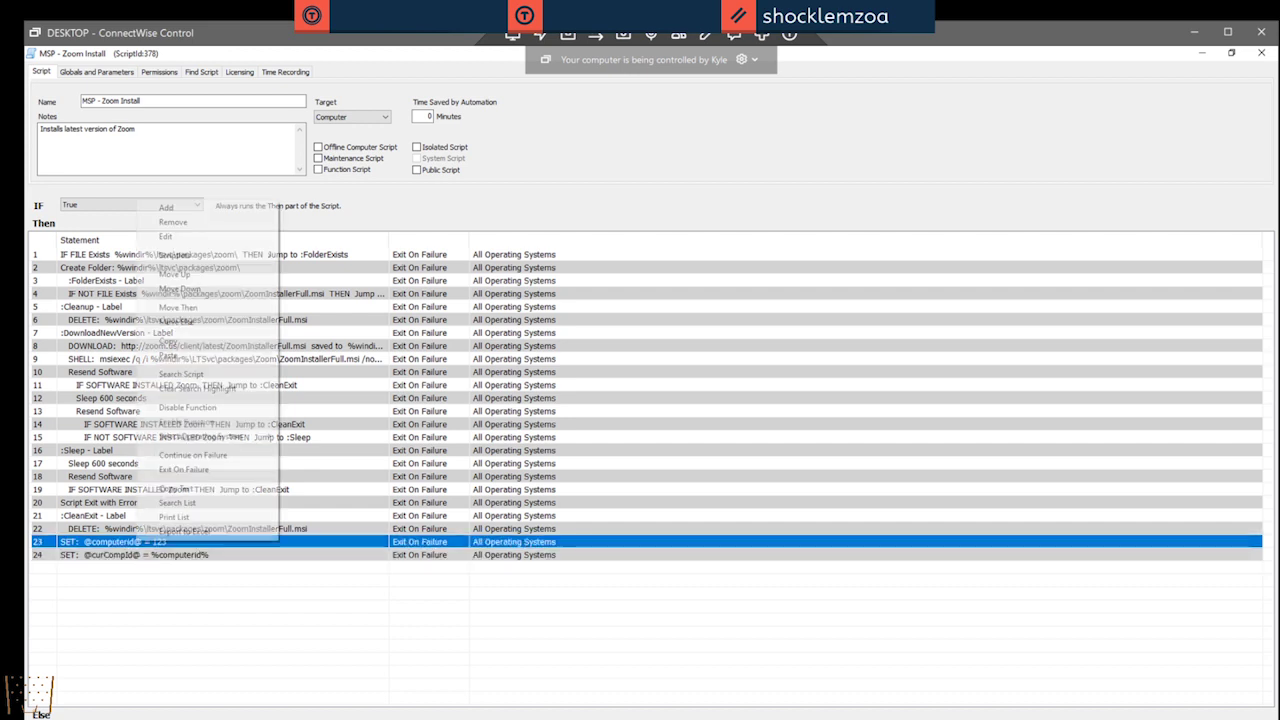
{"action": "left_click", "coordinate": [180, 288]}
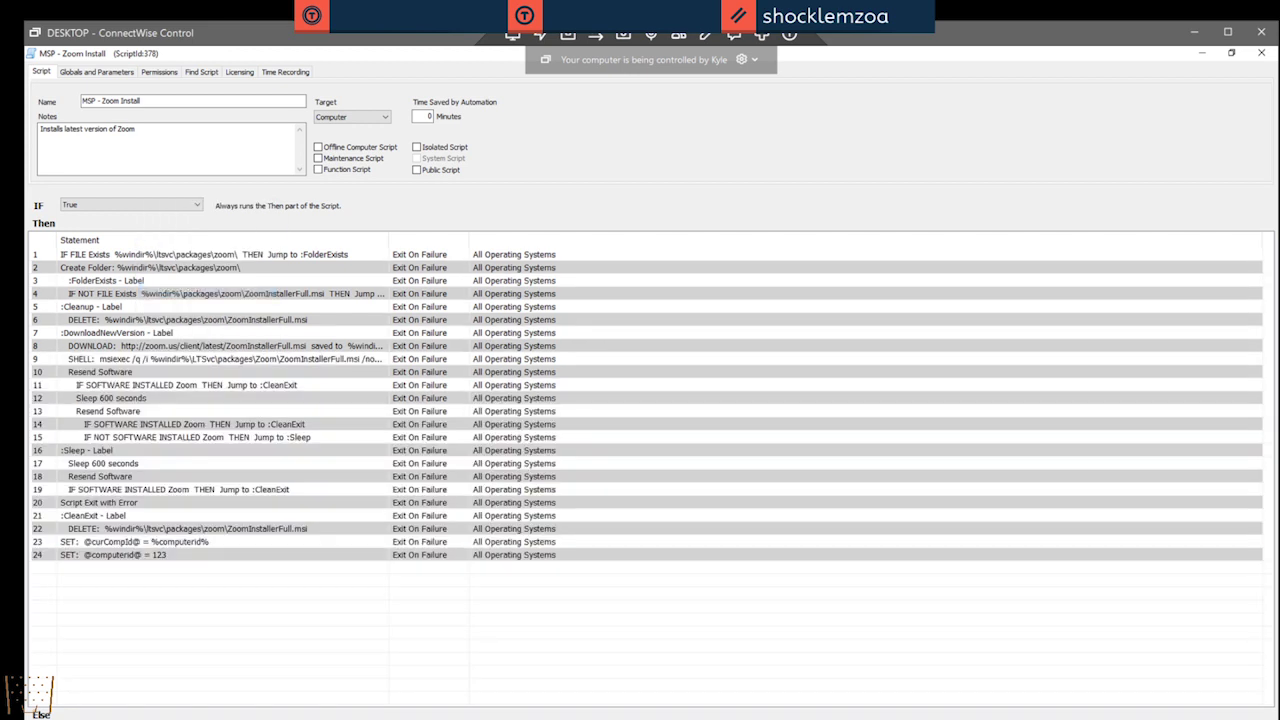
{"action": "right_click", "coordinate": [188, 254]}
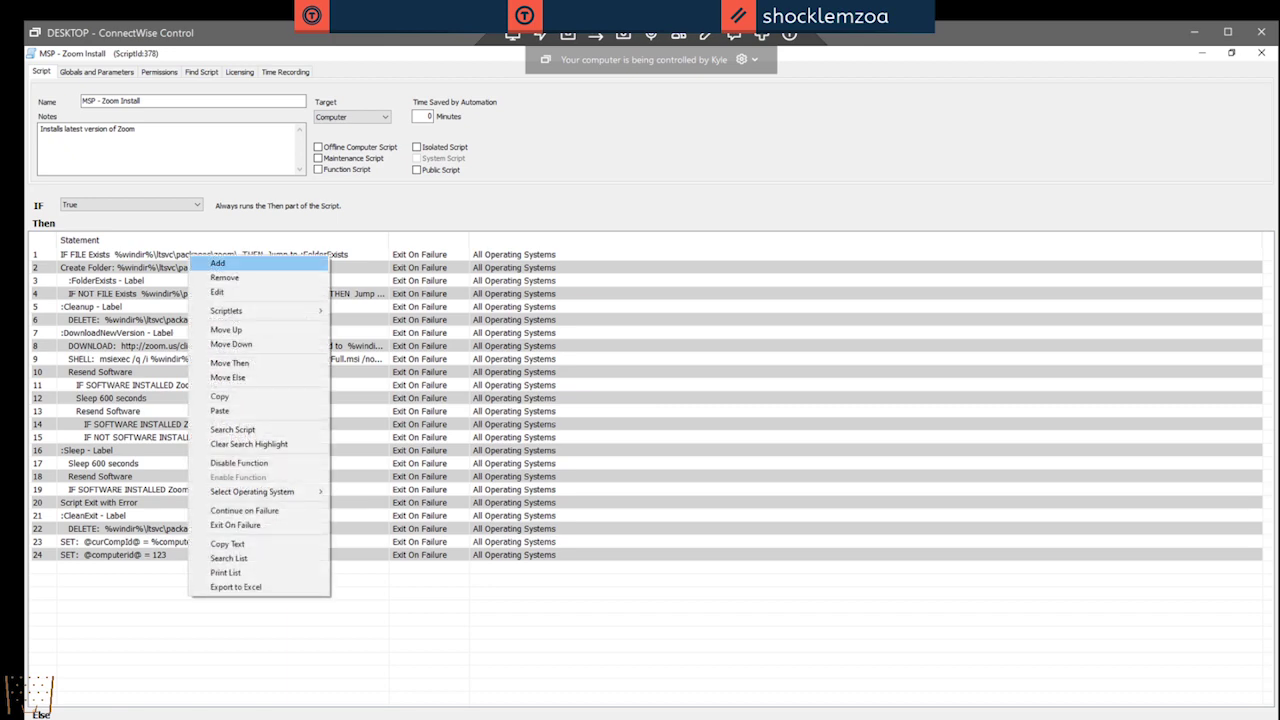
{"action": "left_click", "coordinate": [210, 263]}
Choose Variable Set as the new step's function
{"action": "key", "text": "alt+Down"}
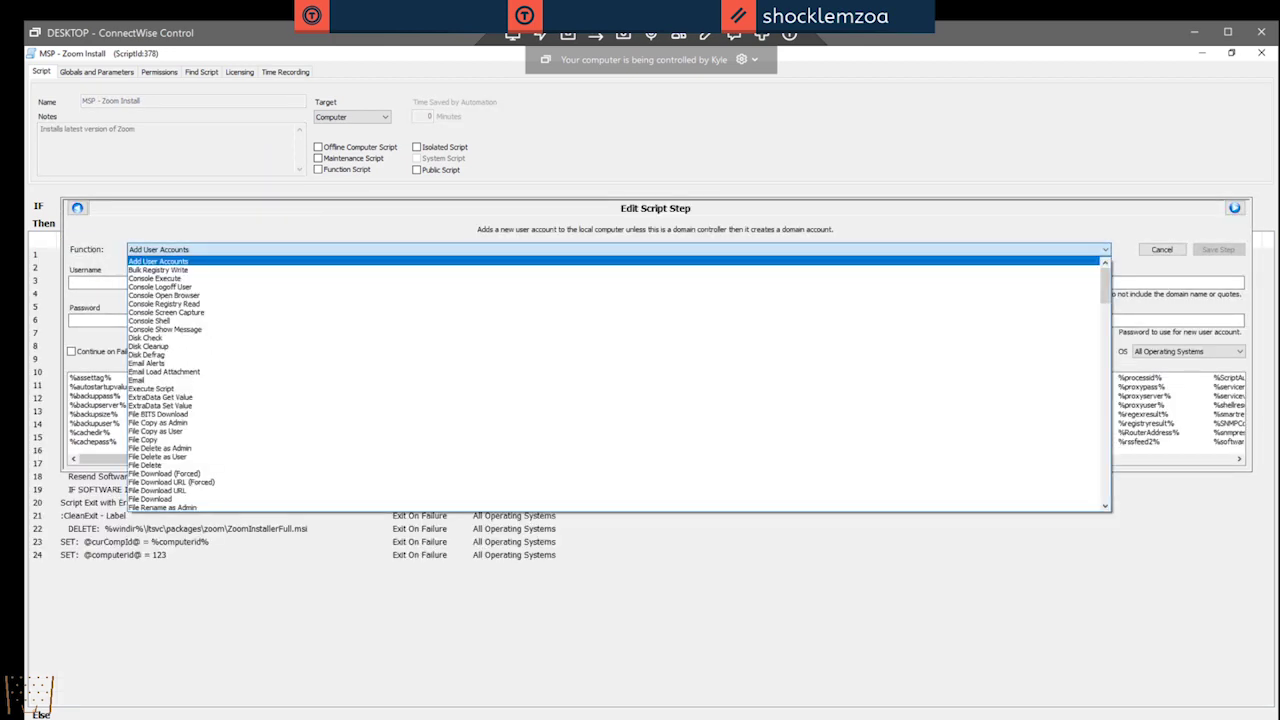
{"action": "key", "text": "v"}
{"action": "key", "text": "Down"}
{"action": "key", "text": "Return"}
{"action": "key", "text": "alt+Down"}
{"action": "key", "text": "Escape"}
{"action": "key", "text": "alt+Down"}
{"action": "key", "text": "Down"}
{"action": "key", "text": "Down"}
{"action": "key", "text": "Down"}
{"action": "key", "text": "Down"}
{"action": "key", "text": "Down"}
{"action": "key", "text": "Down"}
{"action": "key", "text": "Down"}
{"action": "key", "text": "Down"}
{"action": "key", "text": "Up"}
{"action": "key", "text": "Up"}
{"action": "key", "text": "Up"}
{"action": "key", "text": "Up"}
{"action": "key", "text": "Up"}
{"action": "key", "text": "Up"}
{"action": "key", "text": "Up"}
{"action": "key", "text": "Up"}
{"action": "key", "text": "Up"}
{"action": "key", "text": "Down"}
{"action": "key", "text": "Return"}
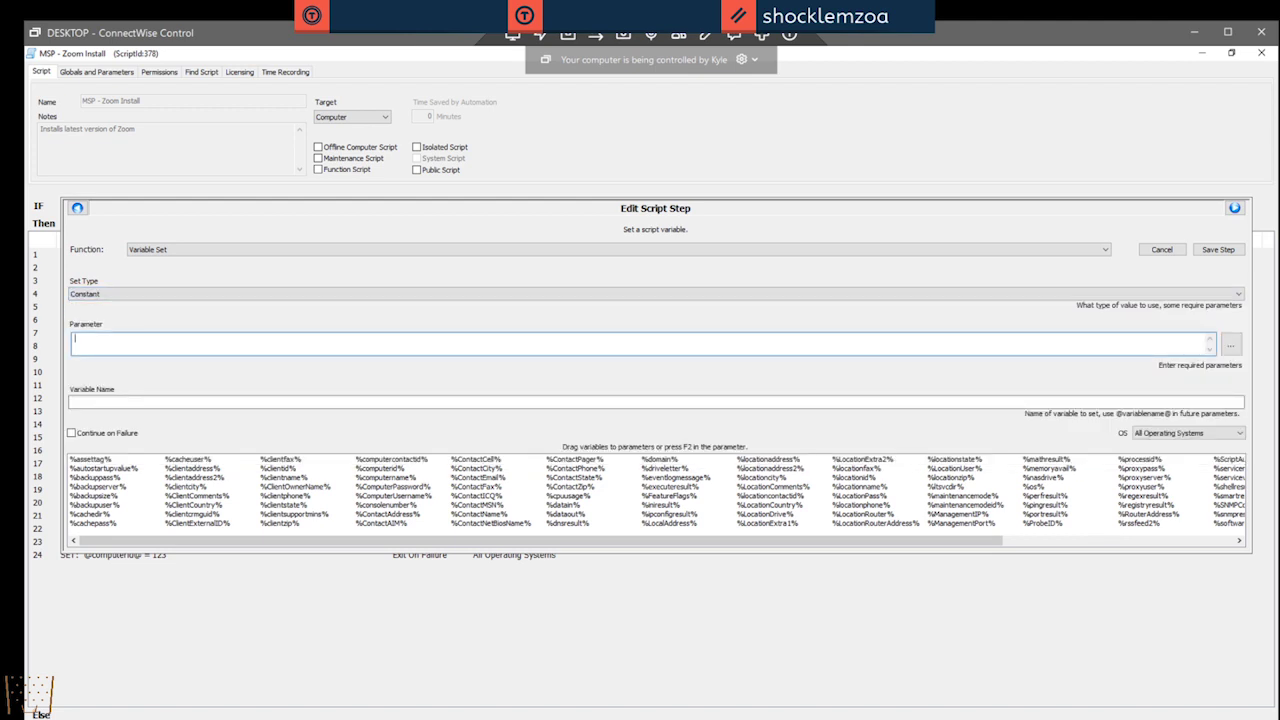
{"action": "type", "text": "@curCompId@"}
{"action": "key", "text": "Tab"}
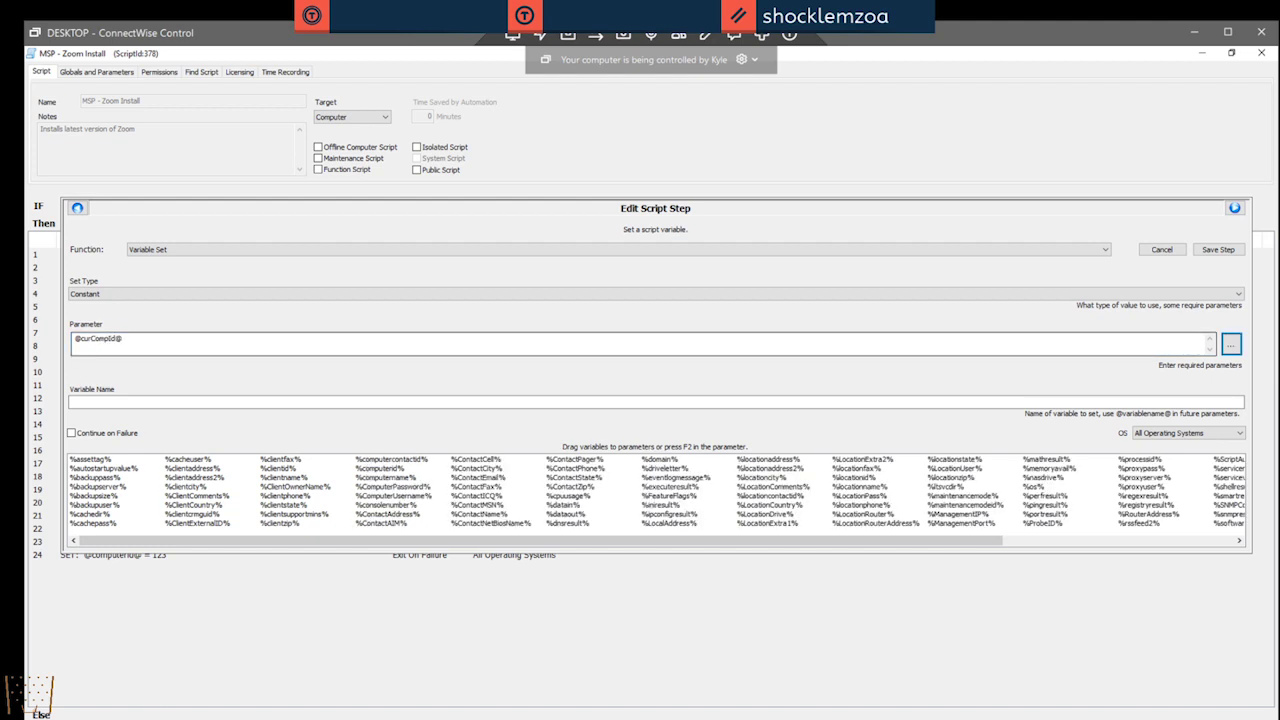
{"action": "type", "text": "computerID"}
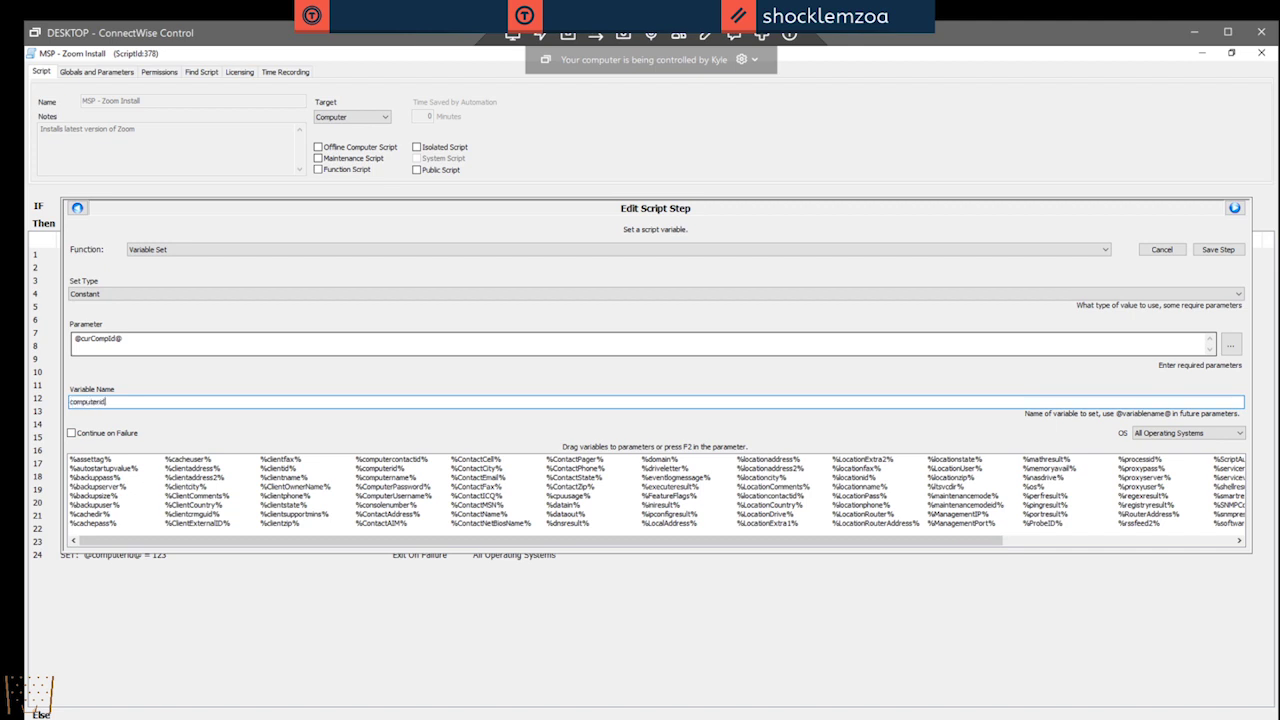
{"action": "key", "text": "Return"}
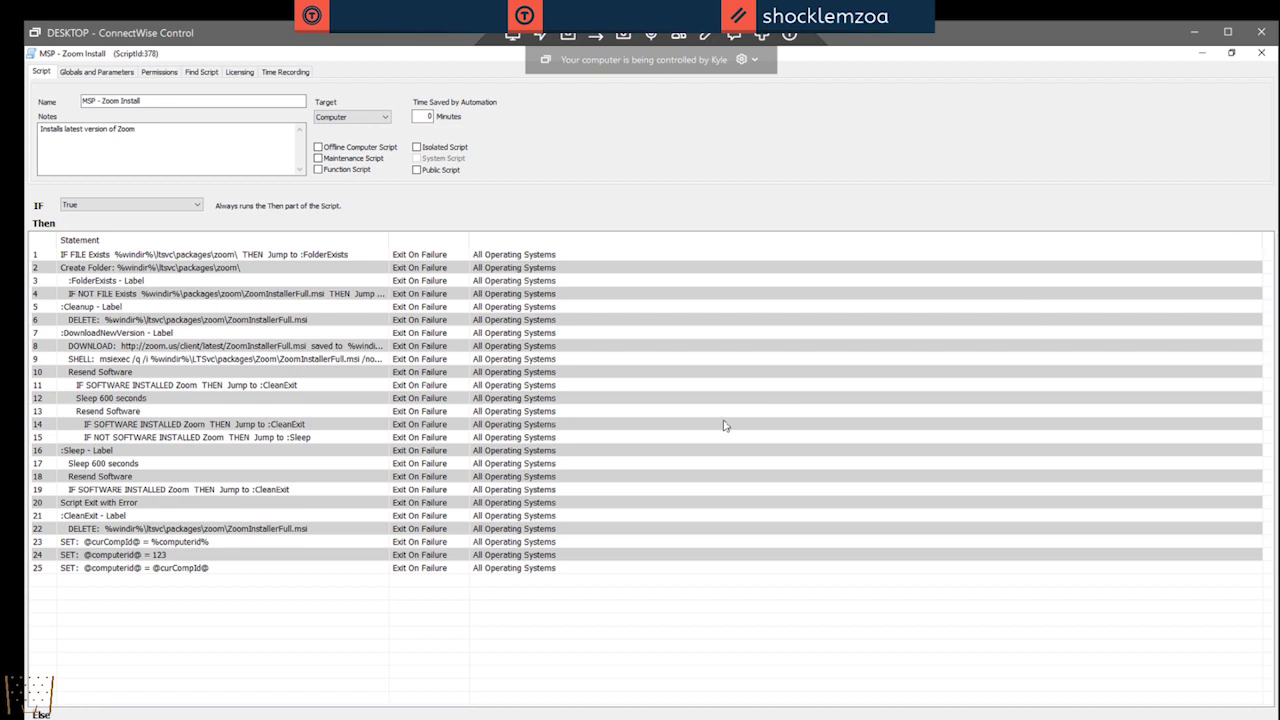
Switch to the MSPGeek web console and open the DESKTOP computer from the clients list
{"action": "left_click", "coordinate": [183, 569]}
{"action": "key", "text": "alt+Tab"}
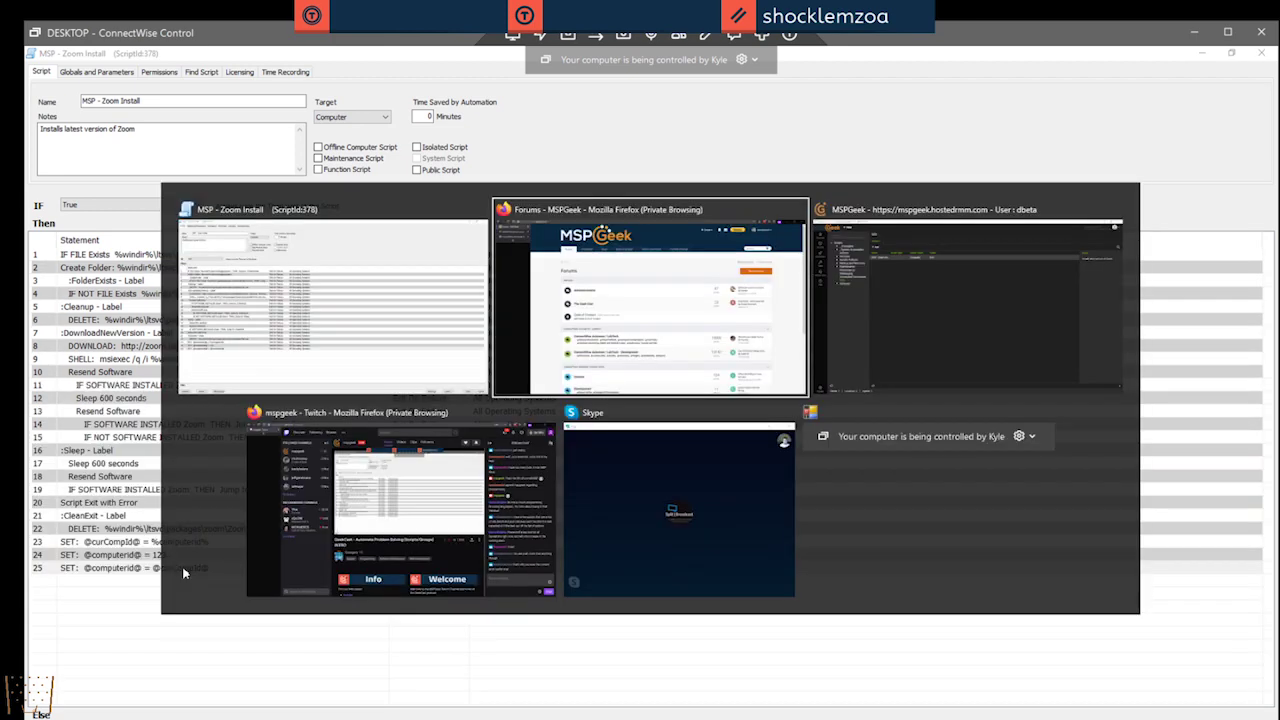
{"action": "key", "text": "alt+Tab"}
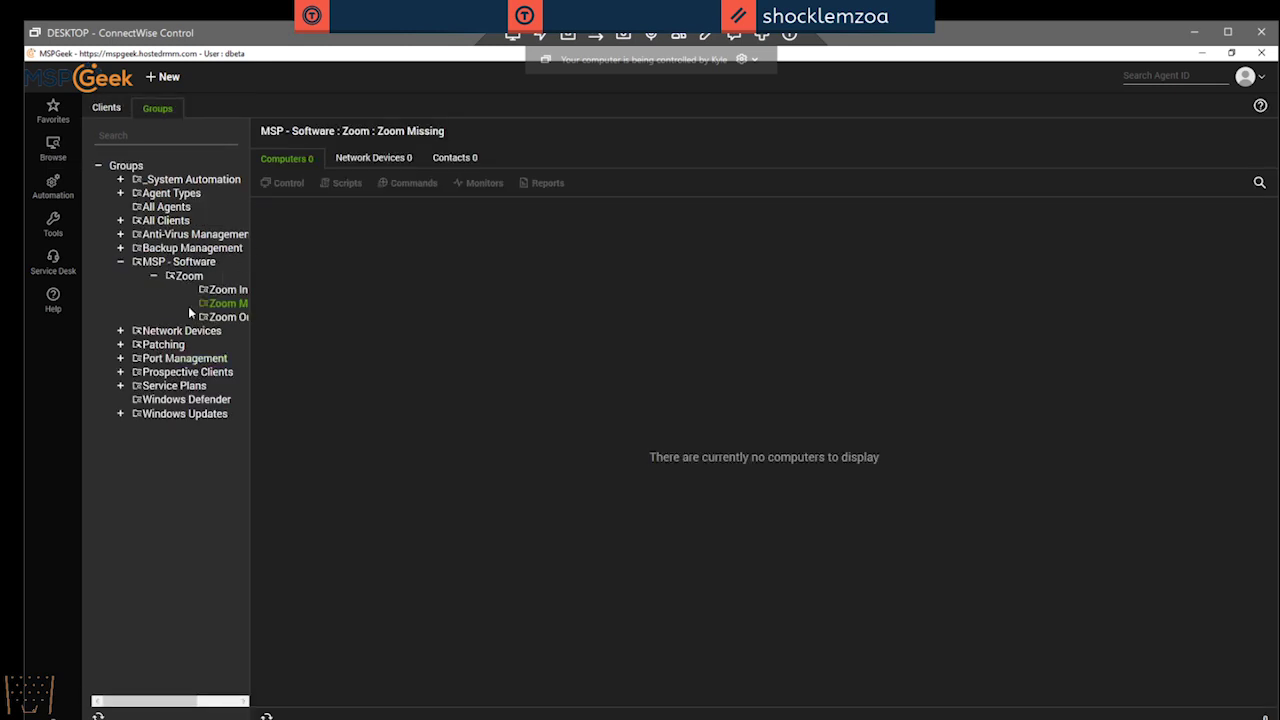
{"action": "left_click", "coordinate": [106, 108]}
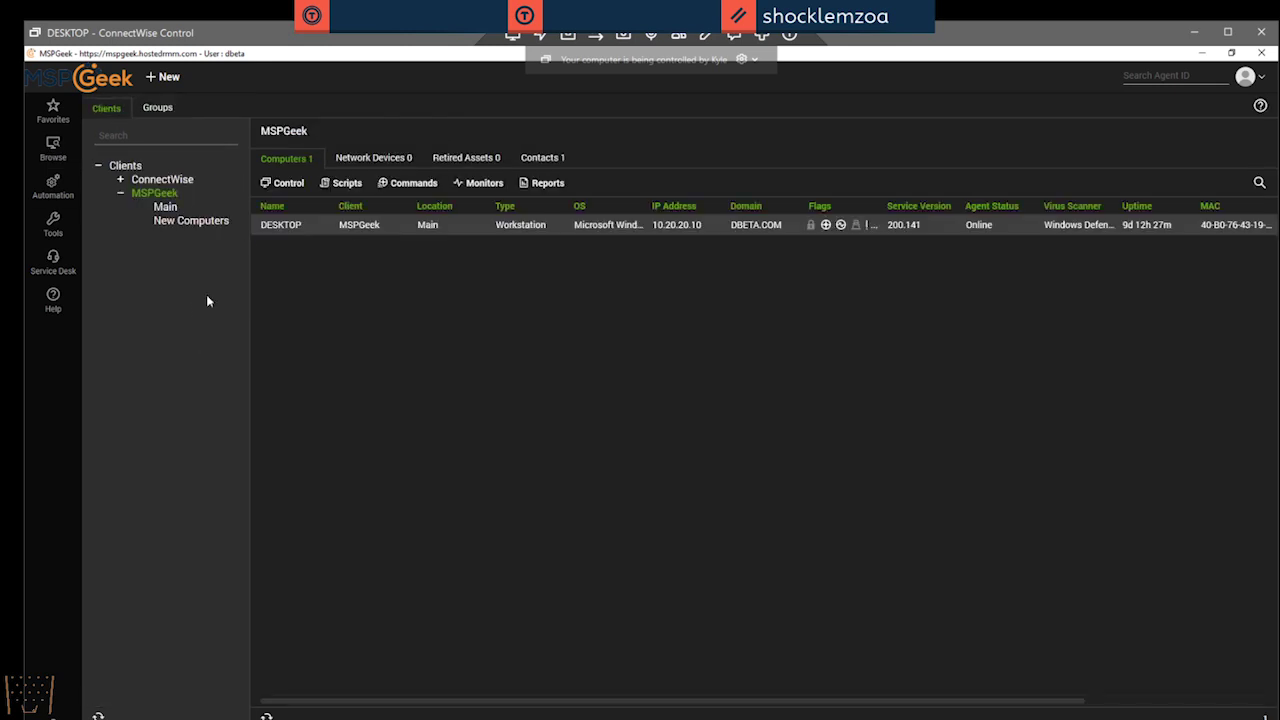
{"action": "double_click", "coordinate": [313, 226]}
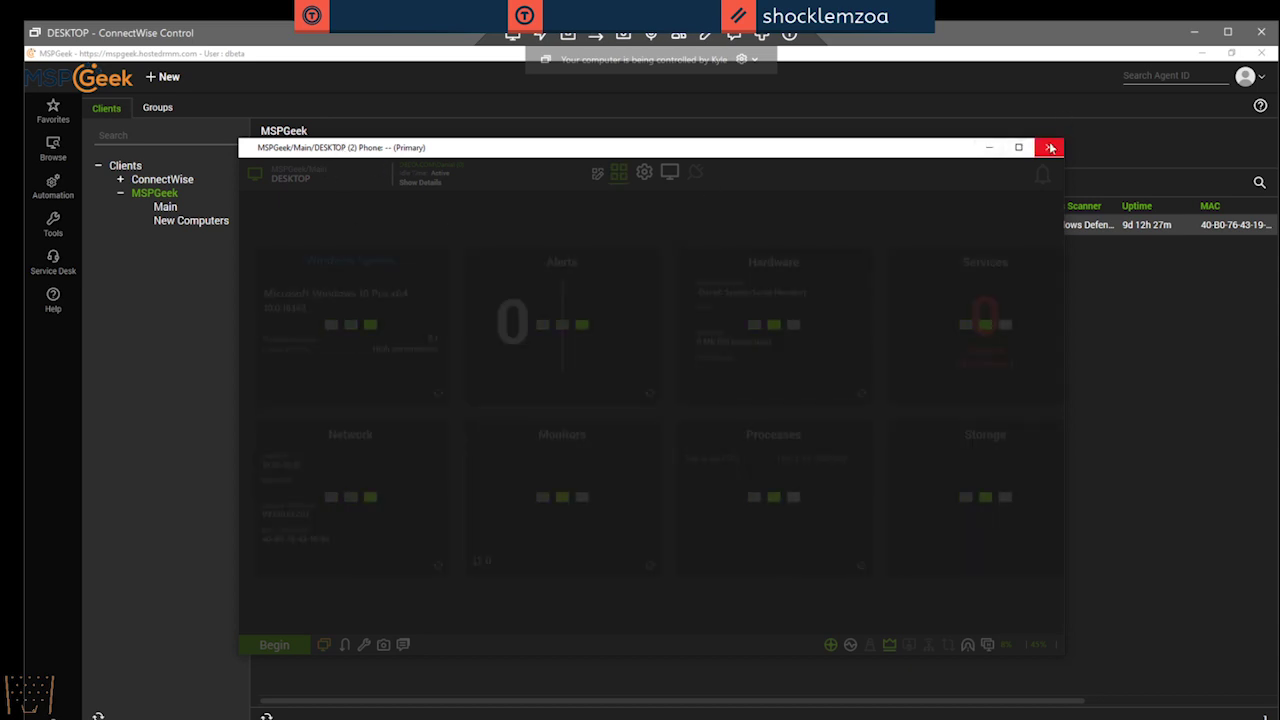
Turn on Show Object IDs in user preferences, save, and select DESKTOP (2)
{"action": "left_click", "coordinate": [1252, 77]}
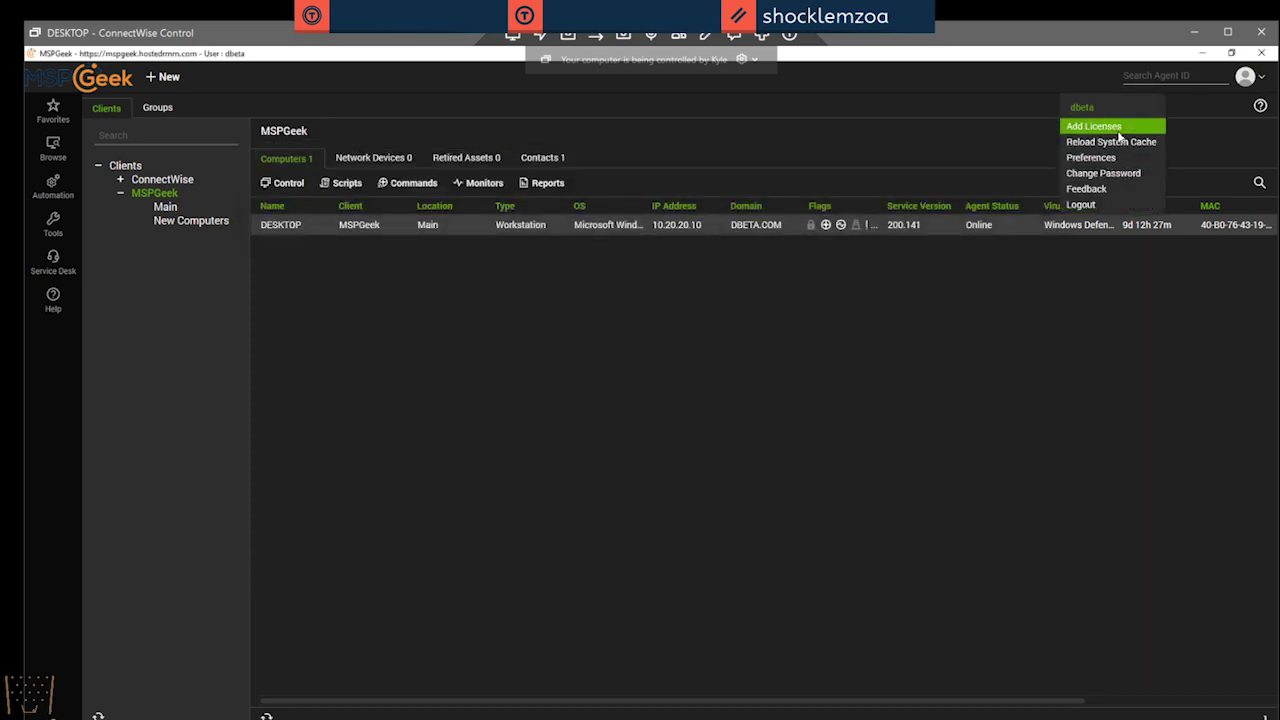
{"action": "left_click", "coordinate": [1097, 157]}
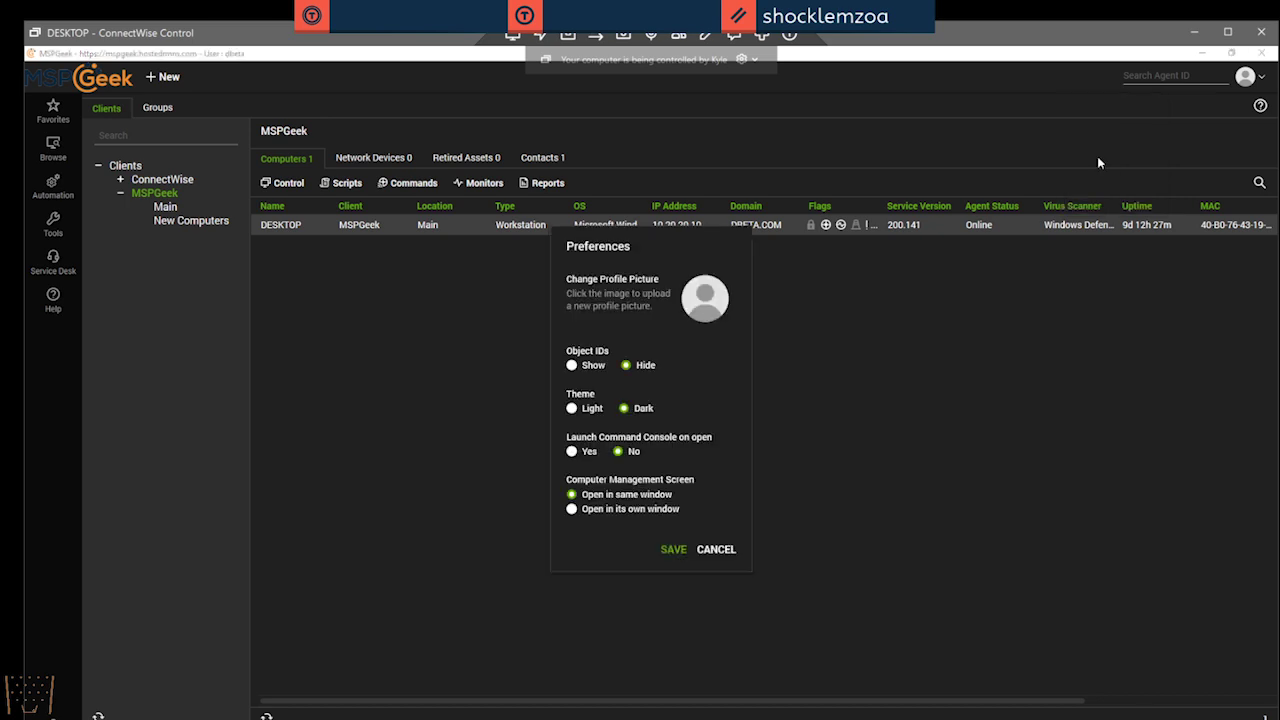
{"action": "left_click", "coordinate": [572, 366]}
{"action": "left_click", "coordinate": [672, 549]}
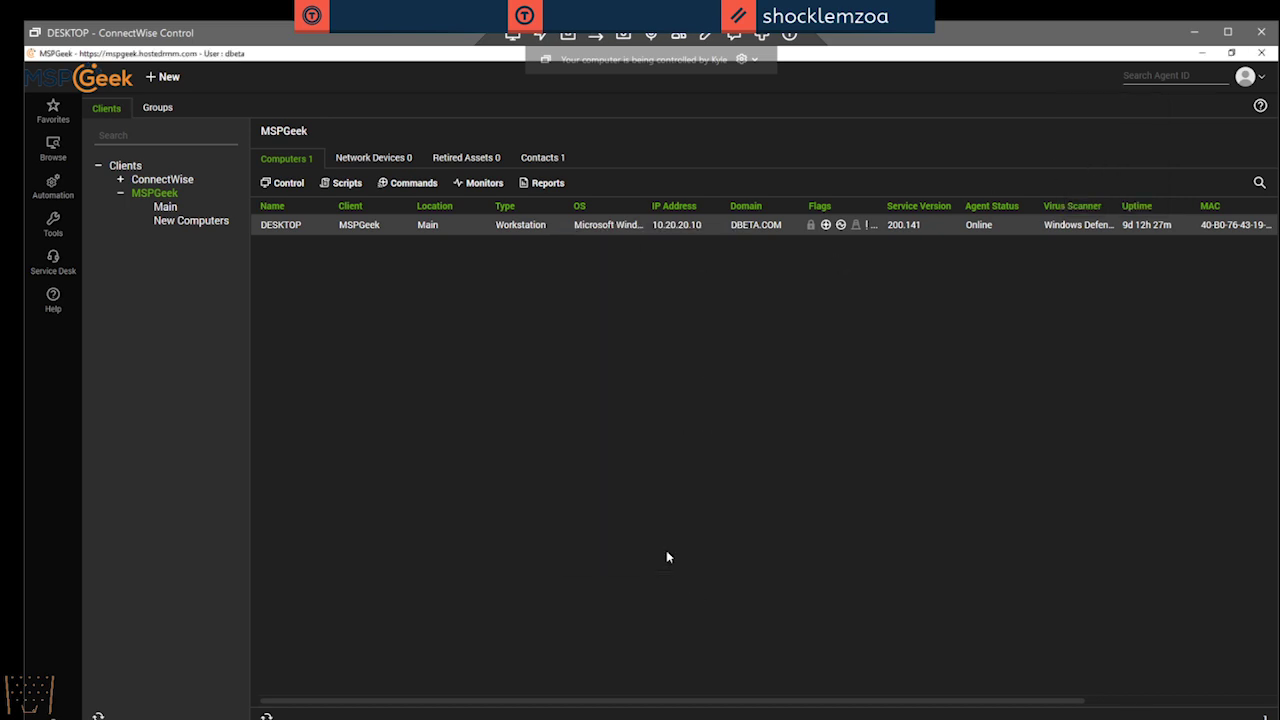
{"action": "left_click", "coordinate": [306, 228]}
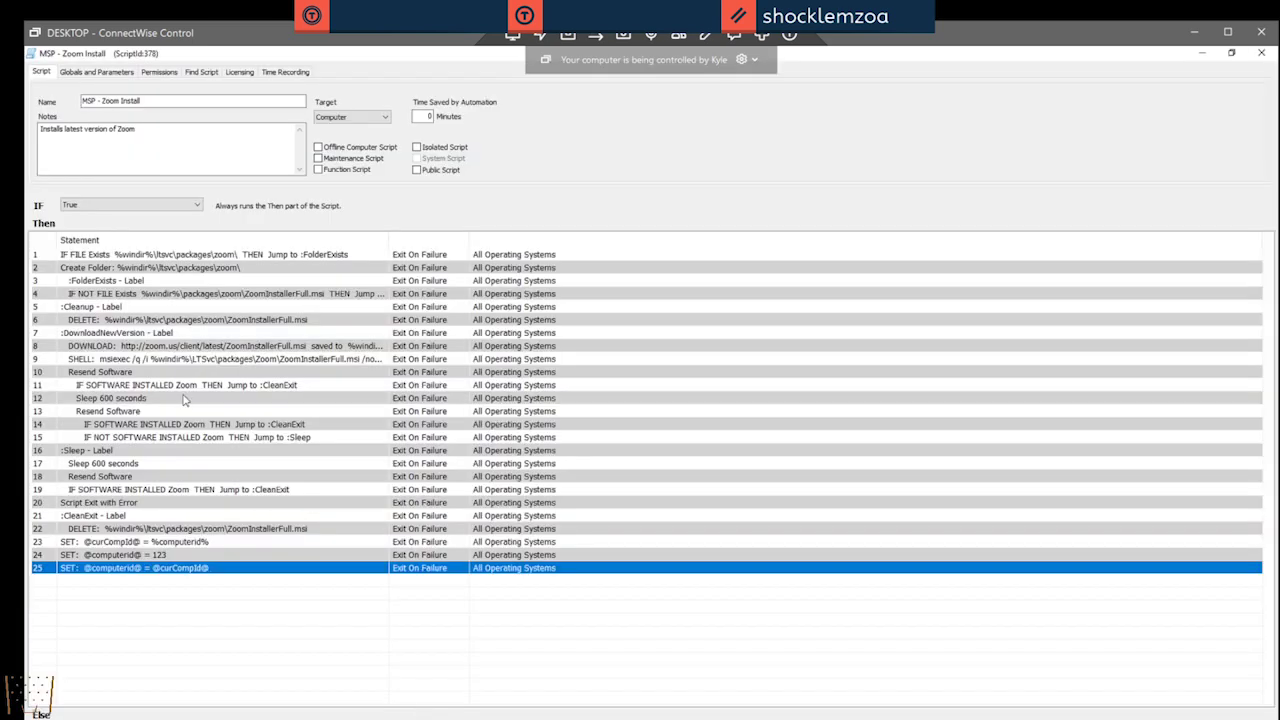
Change step 24's constant value from 123 to 2 and save it
{"action": "double_click", "coordinate": [126, 556]}
{"action": "double_click", "coordinate": [117, 338]}
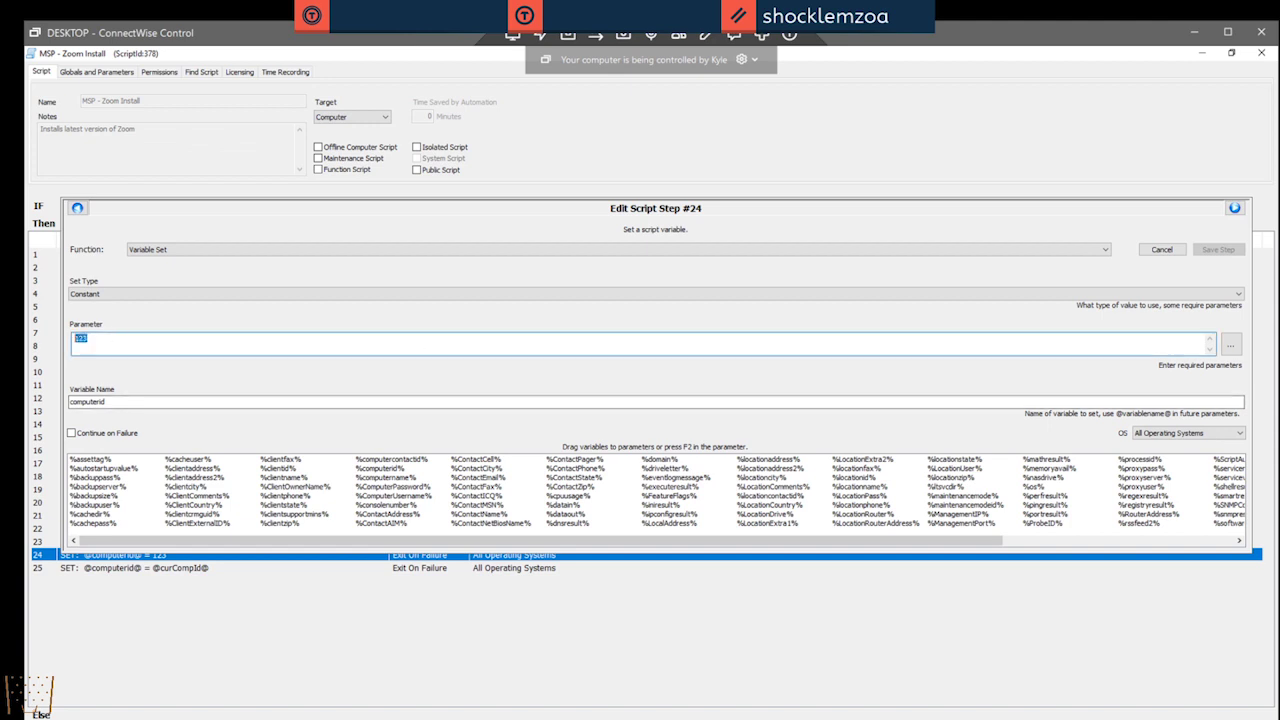
{"action": "type", "text": "2"}
{"action": "left_click", "coordinate": [1218, 249]}
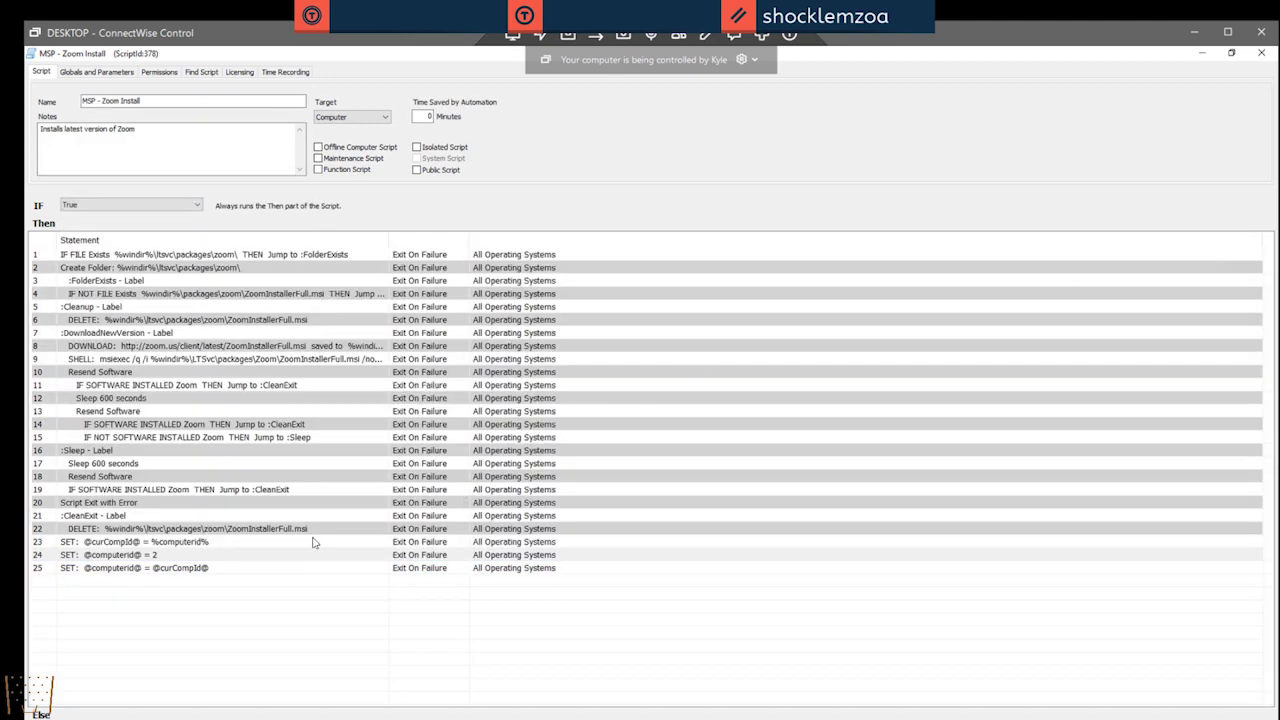
Insert a Shell step running 'hostname' above the final computerid Set step
{"action": "left_click", "coordinate": [225, 569]}
{"action": "right_click", "coordinate": [148, 568]}
{"action": "left_click", "coordinate": [187, 260]}
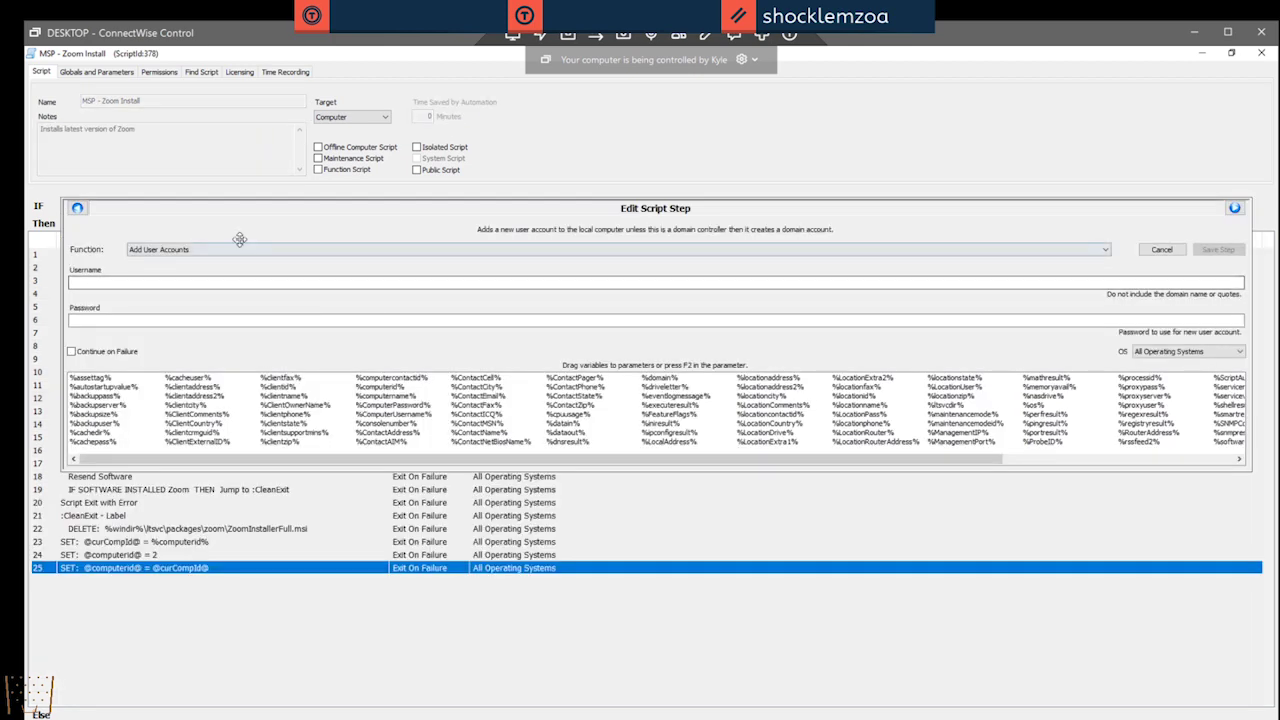
{"action": "left_click", "coordinate": [240, 250]}
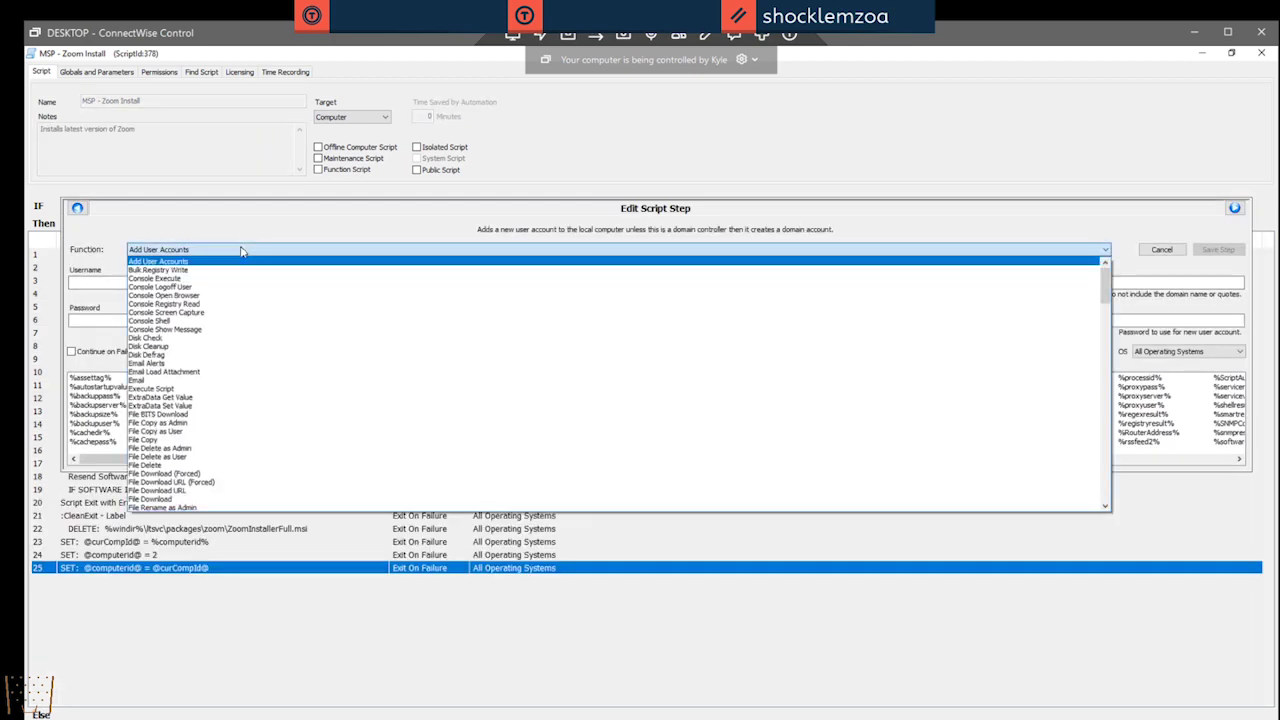
{"action": "type", "text": "shell"}
{"action": "key", "text": "Down"}
{"action": "key", "text": "Down"}
{"action": "key", "text": "Down"}
{"action": "key", "text": "Return"}
{"action": "left_click", "coordinate": [249, 285]}
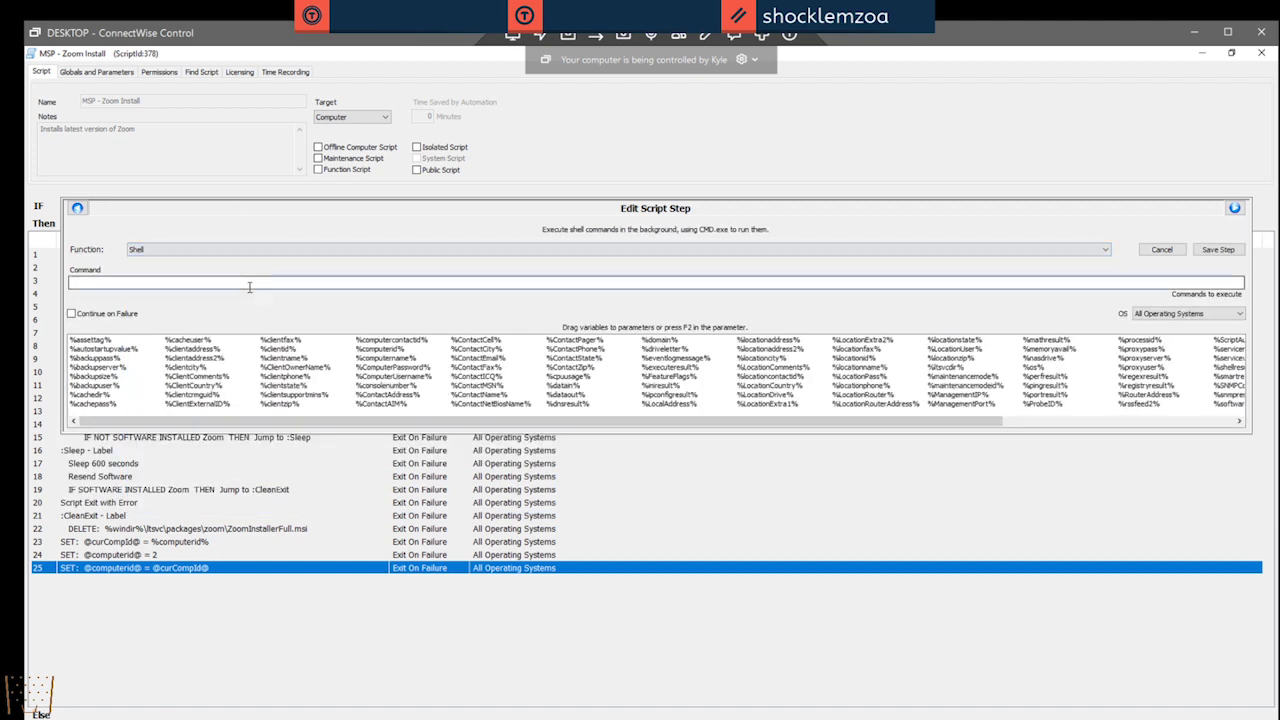
{"action": "type", "text": "hostname"}
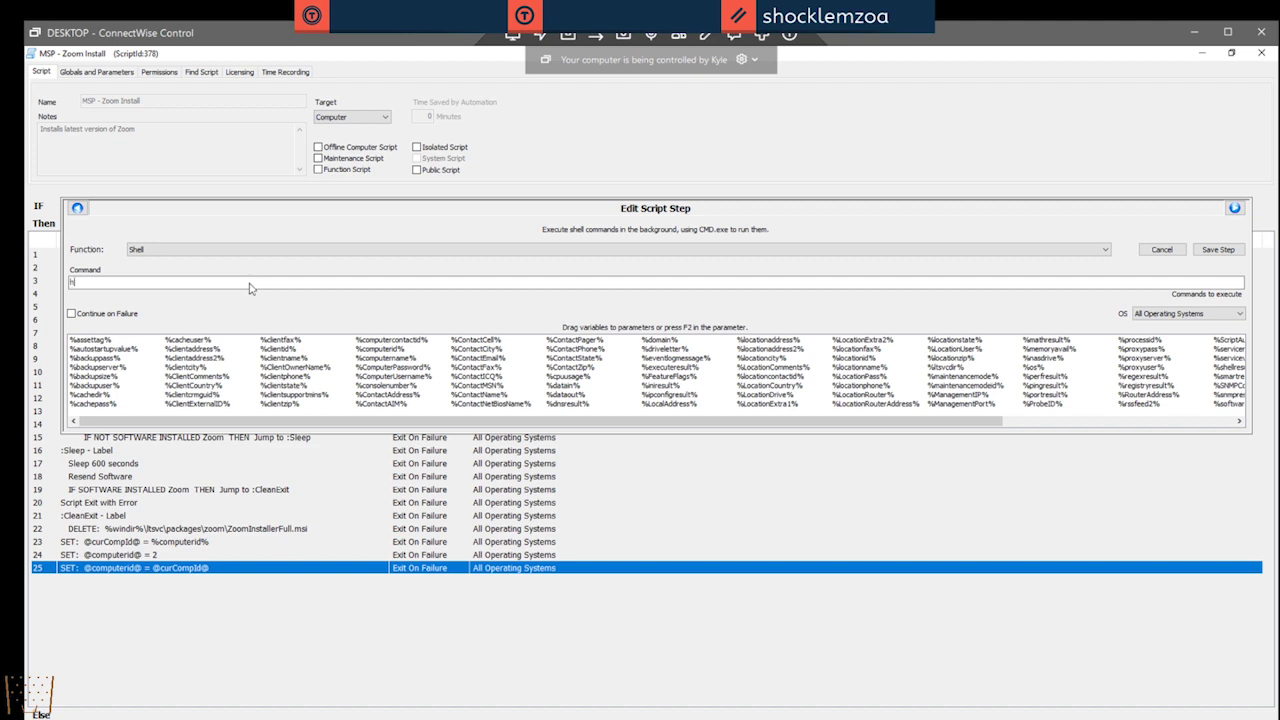
{"action": "left_click", "coordinate": [1218, 249]}
Drag the curCompId Set step on row 23 further down the script list
{"action": "left_click", "coordinate": [138, 572]}
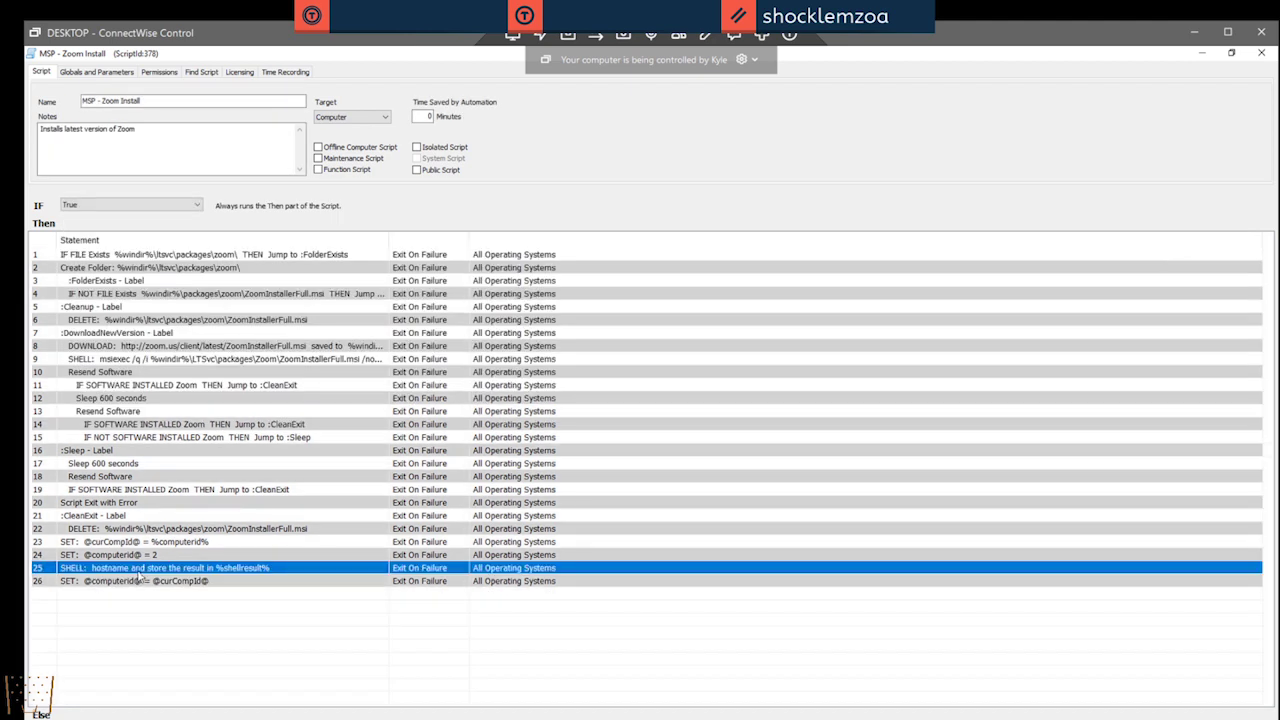
{"action": "left_click", "coordinate": [120, 541]}
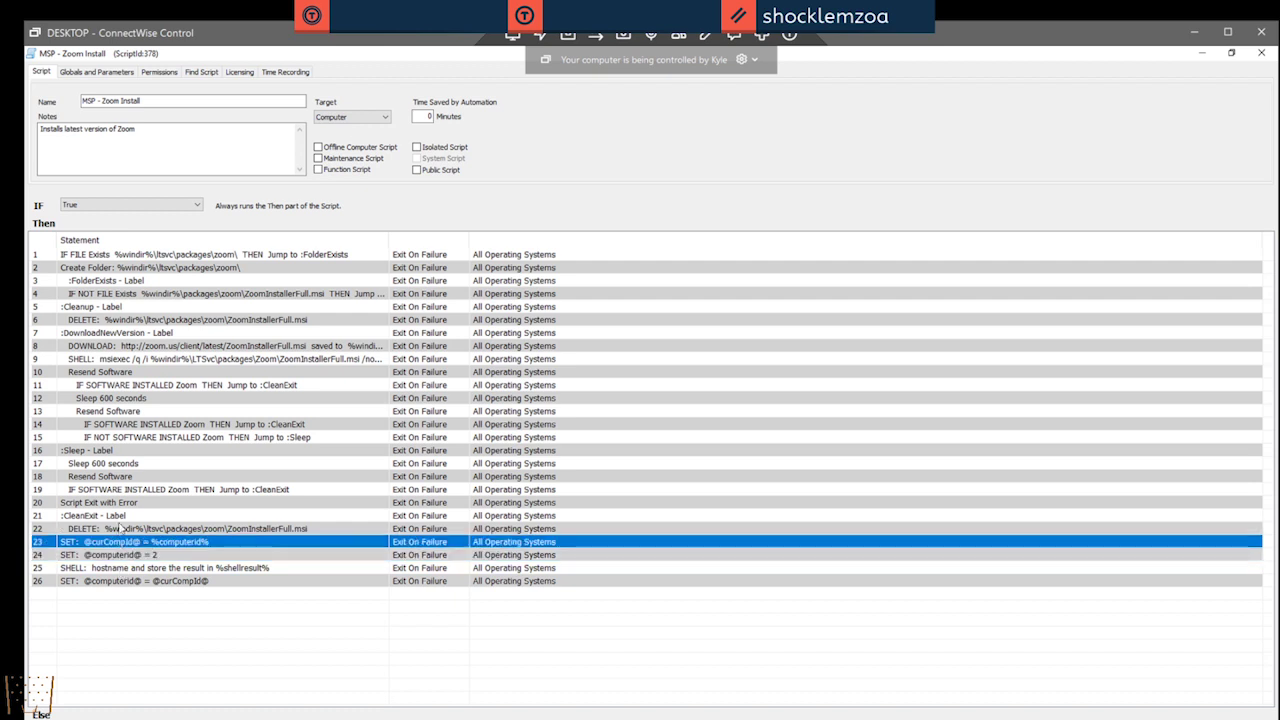
{"action": "left_click_drag", "start_coordinate": [120, 541], "coordinate": [125, 590]}
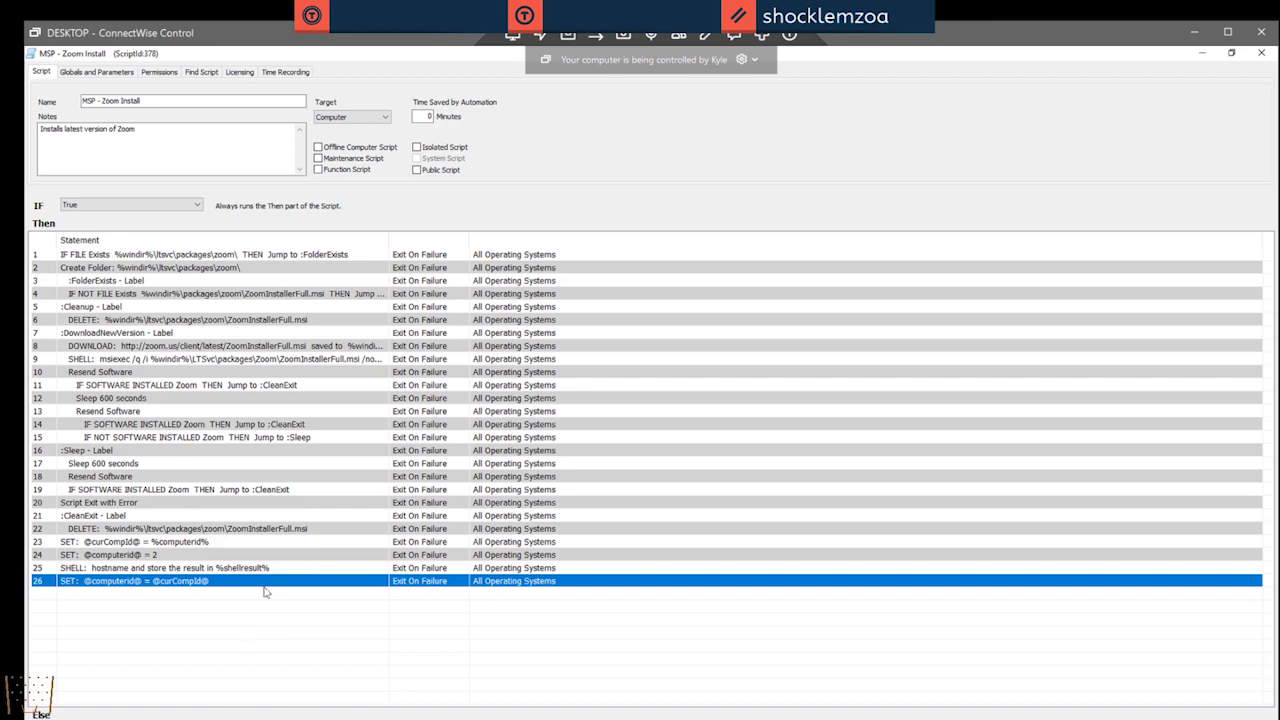
Return from the script editor to the MSPGeek web console
{"action": "key", "text": "alt+Tab"}
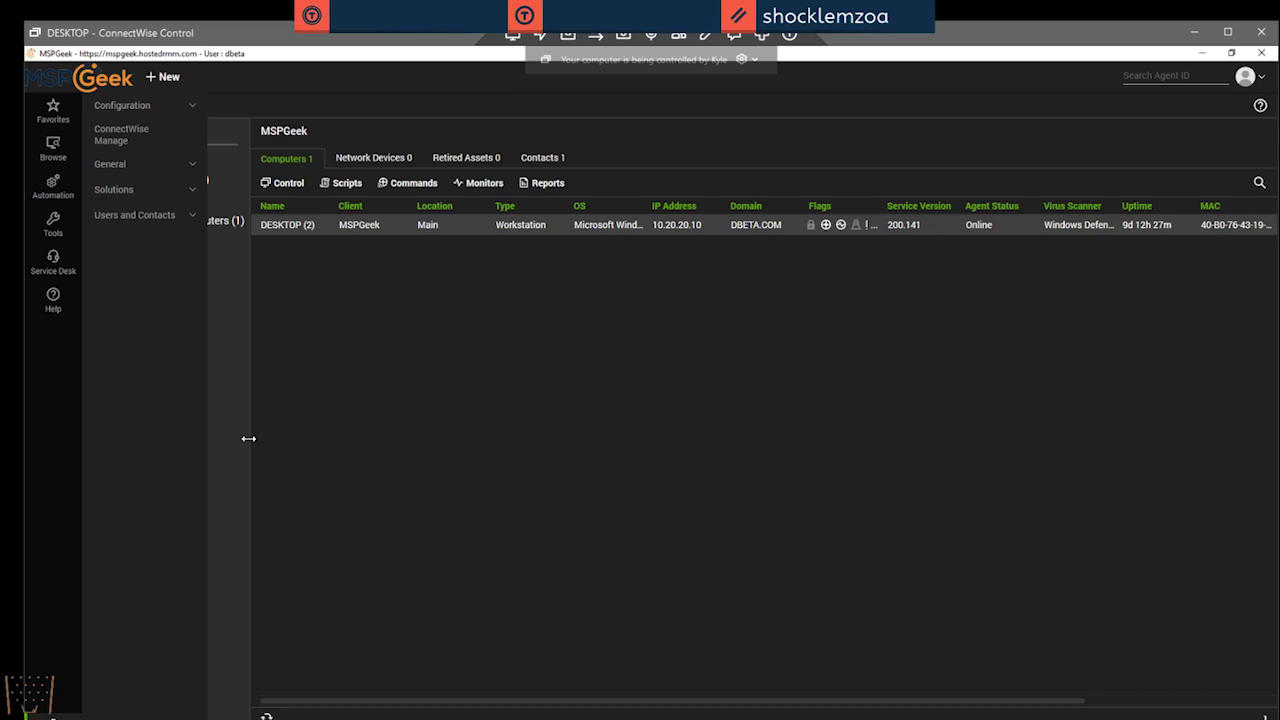
Open the System Dashboard's Config > Configurations > Properties list
{"action": "left_click", "coordinate": [122, 105]}
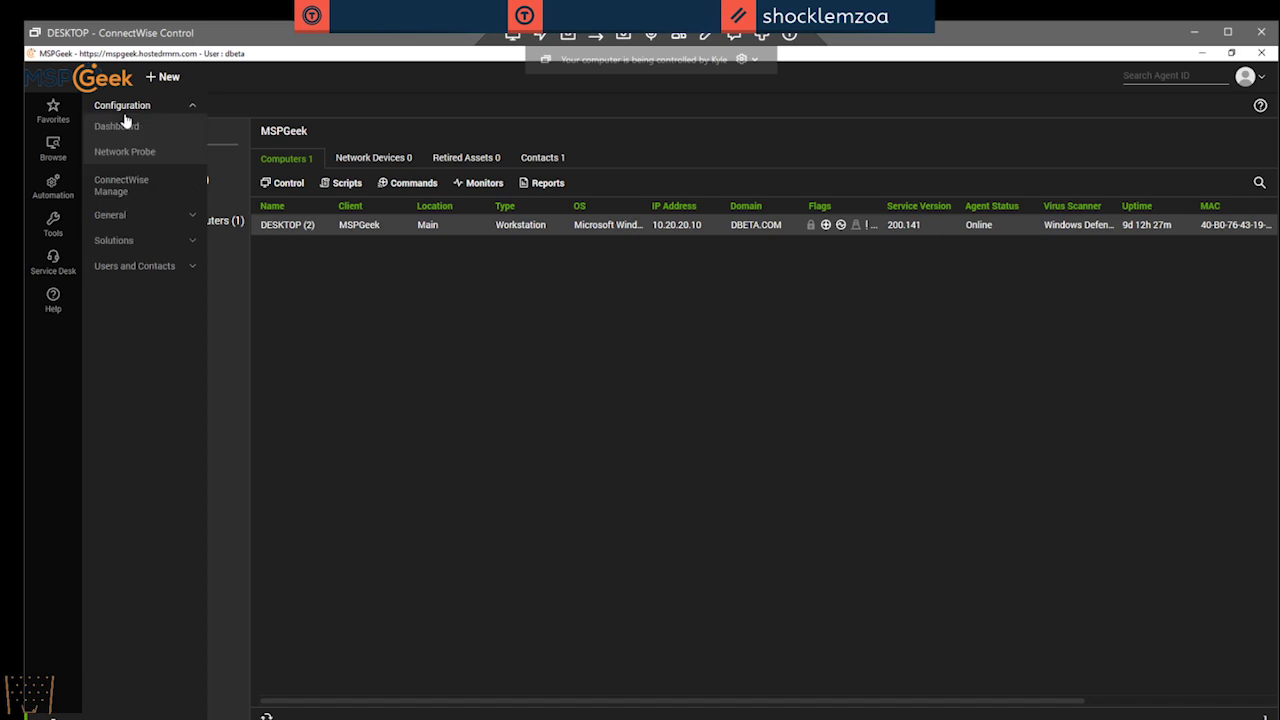
{"action": "left_click", "coordinate": [124, 127]}
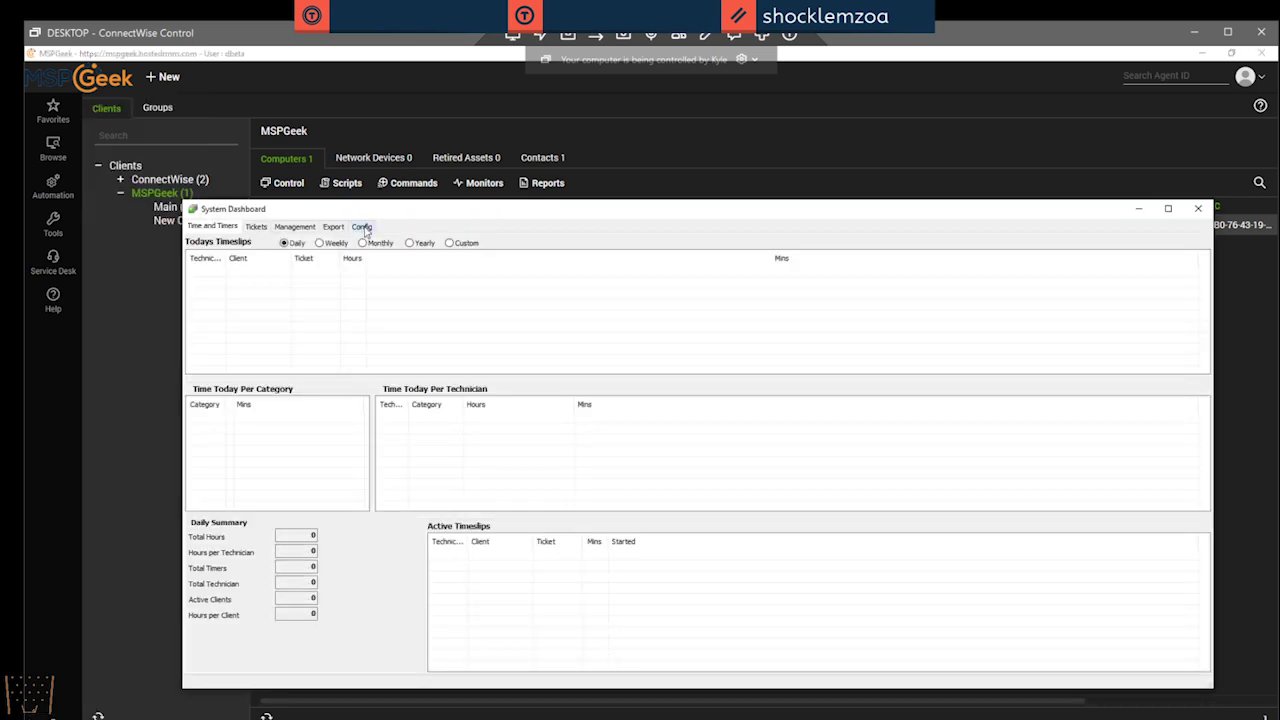
{"action": "left_click", "coordinate": [362, 226]}
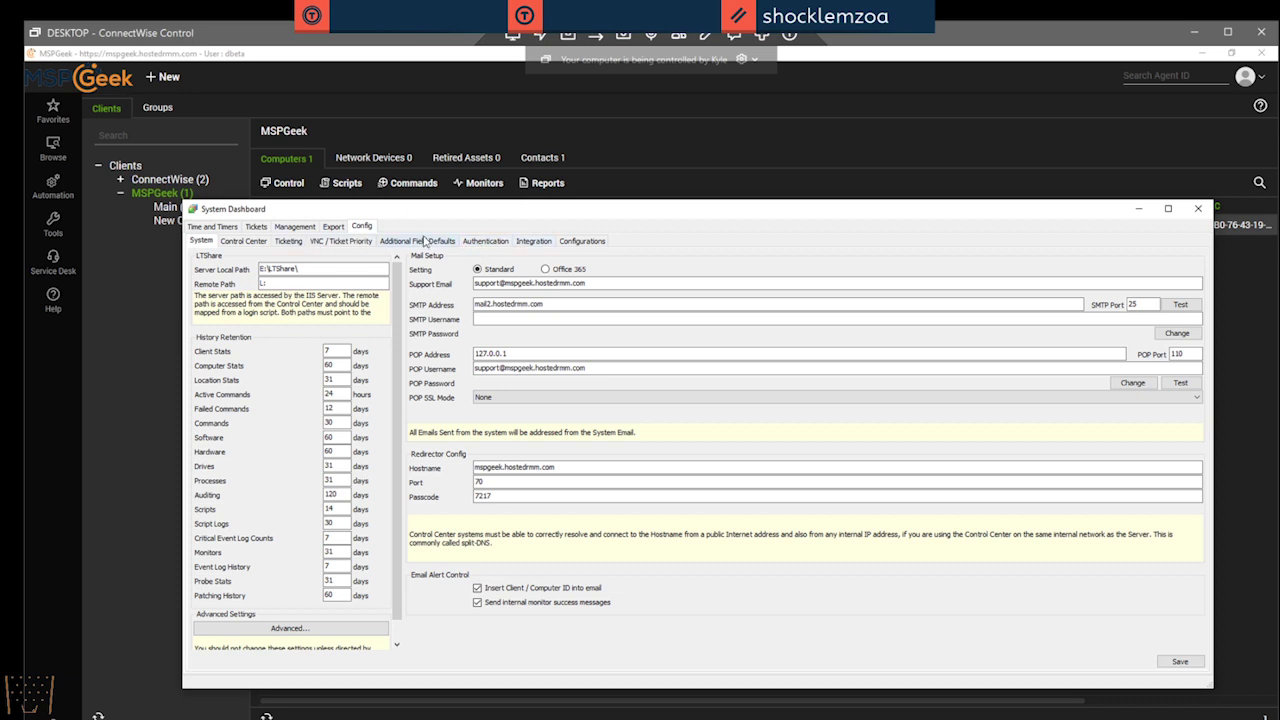
{"action": "left_click", "coordinate": [582, 240]}
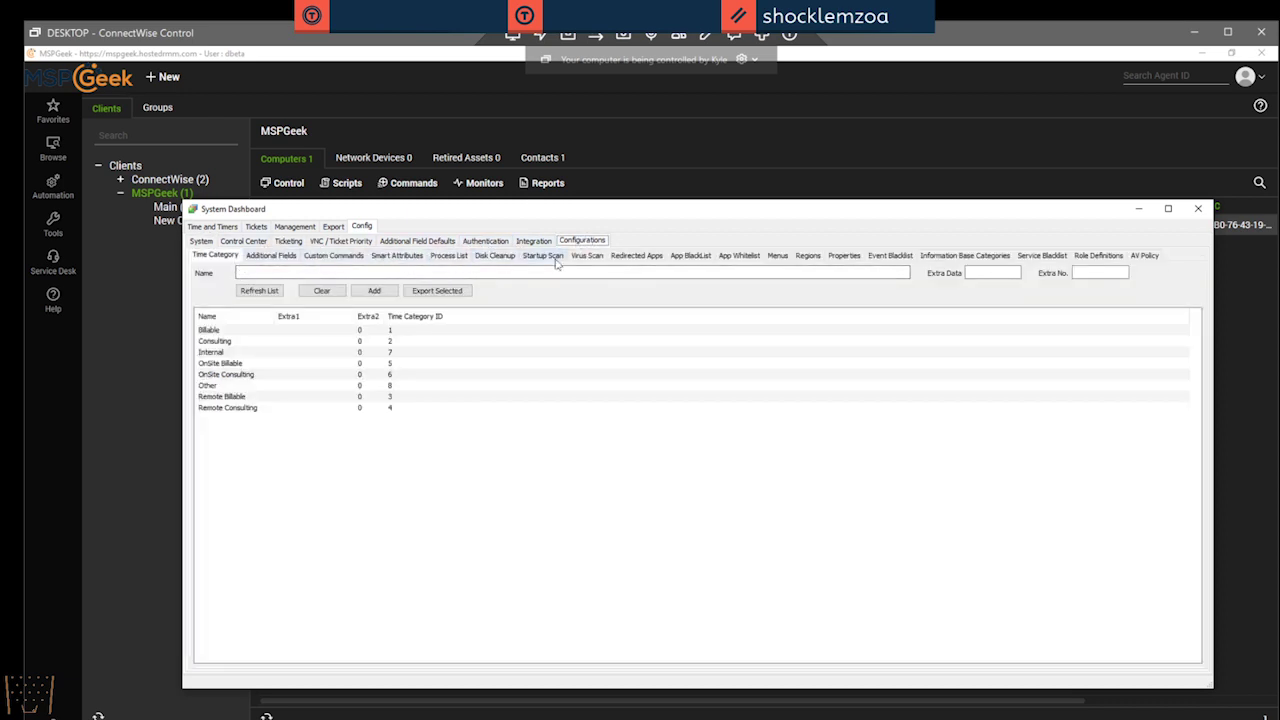
{"action": "left_click", "coordinate": [840, 258]}
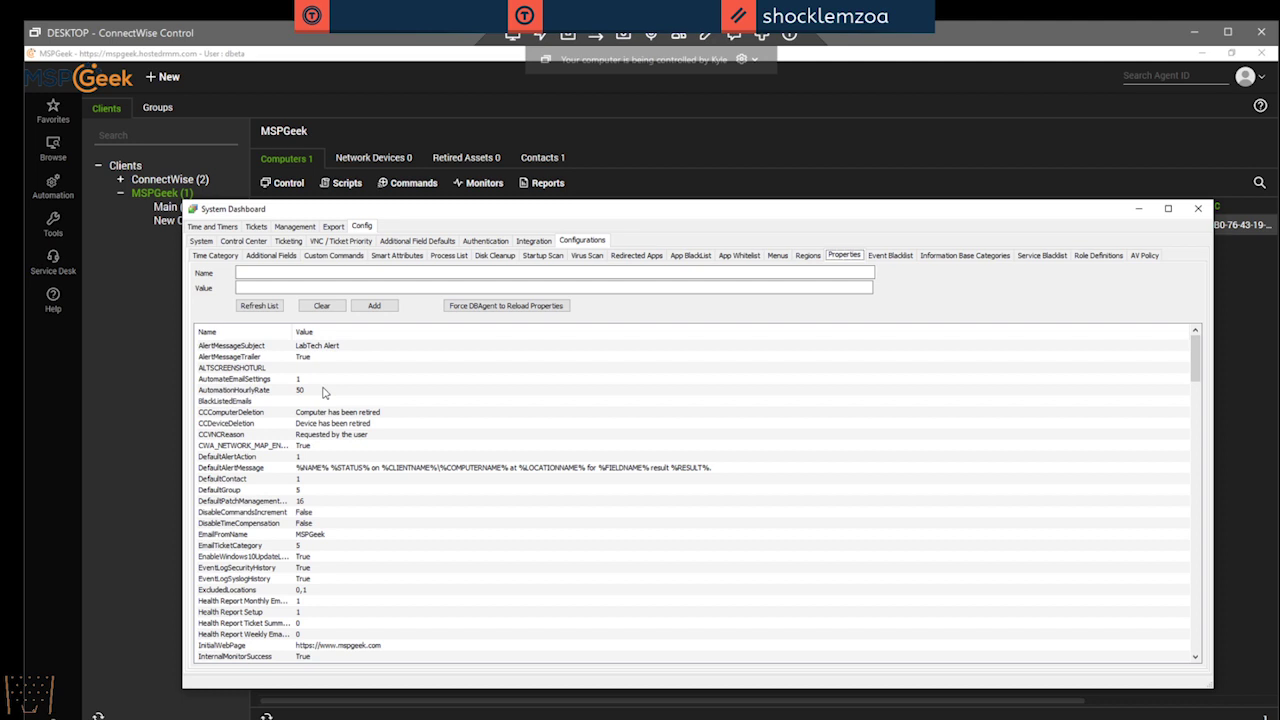
Scroll through the system properties list to review the server property values
{"action": "scroll", "coordinate": [323, 392], "scroll_direction": "down", "scroll_amount": 7}
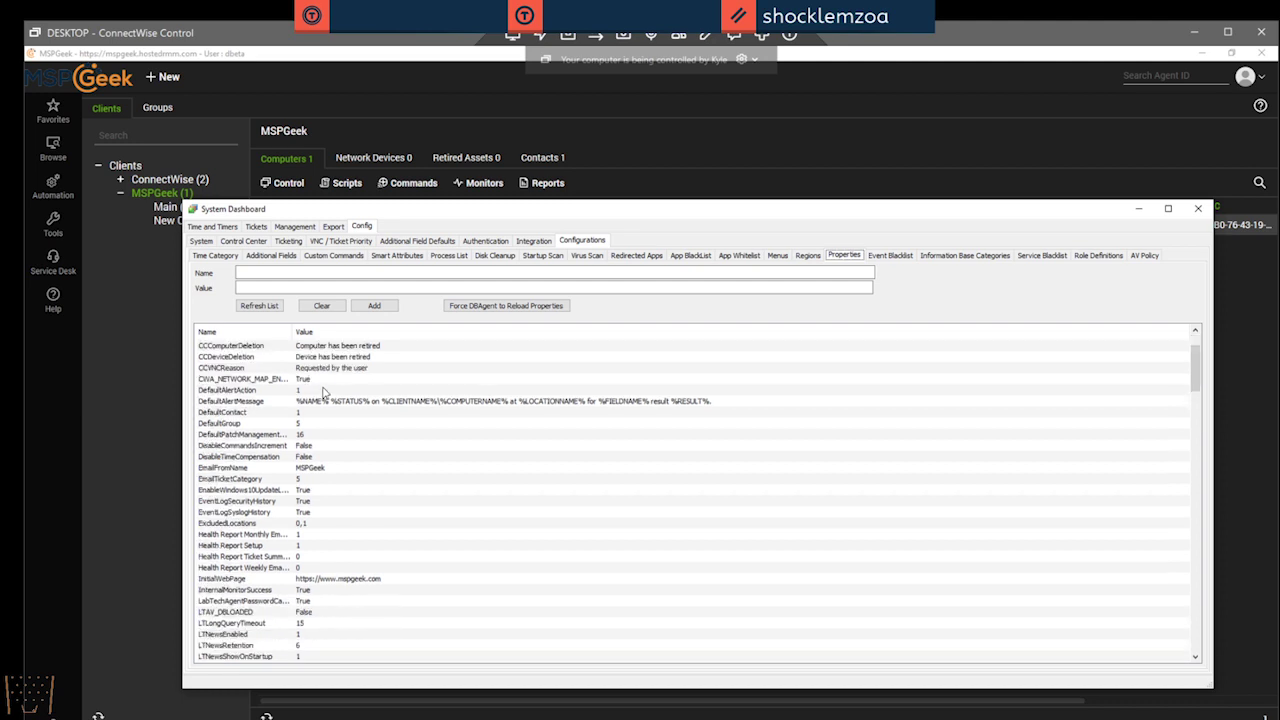
{"action": "scroll", "coordinate": [323, 392], "scroll_direction": "up", "scroll_amount": 7}
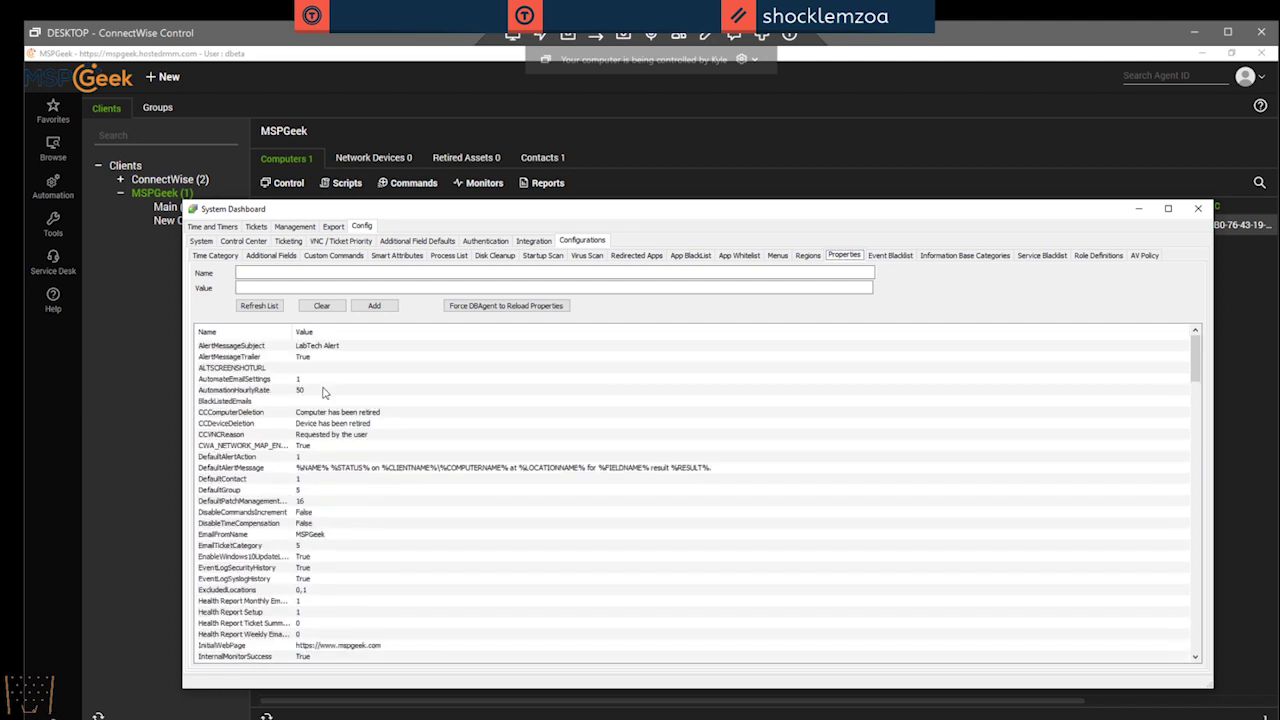
{"action": "scroll", "coordinate": [323, 392], "scroll_direction": "down", "scroll_amount": 4}
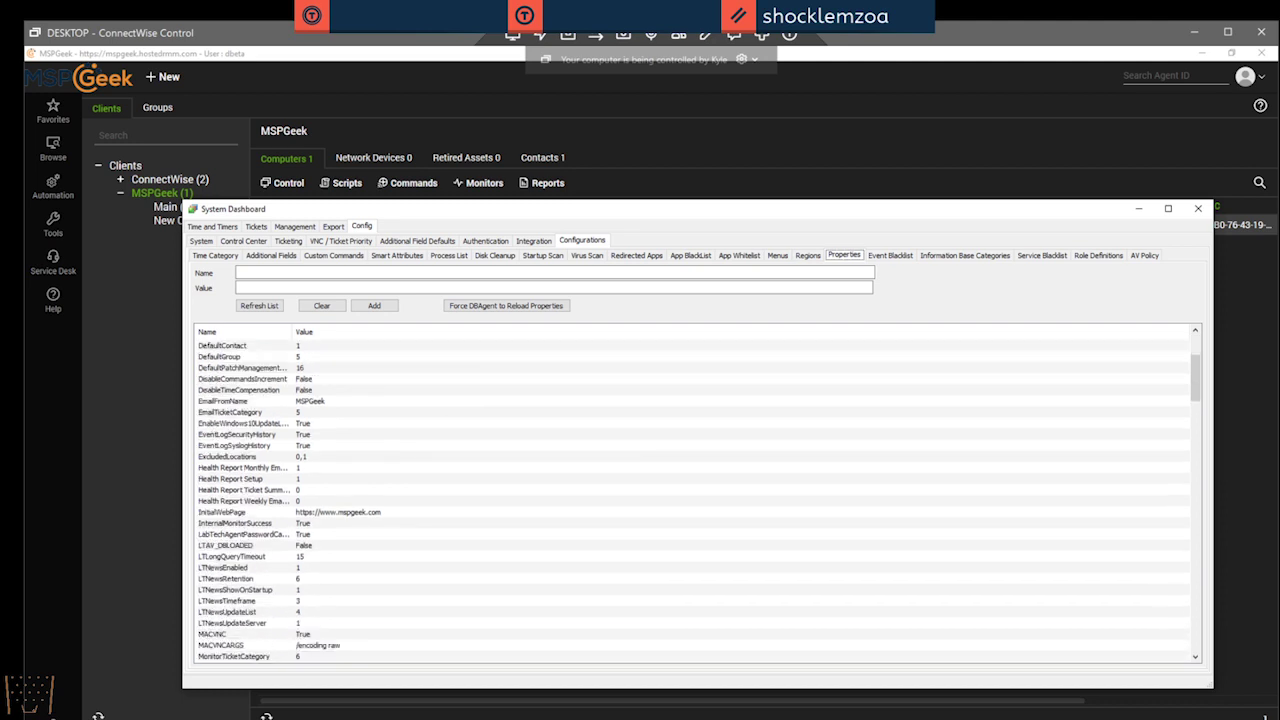
{"action": "scroll", "coordinate": [323, 392], "scroll_direction": "down", "scroll_amount": 3}
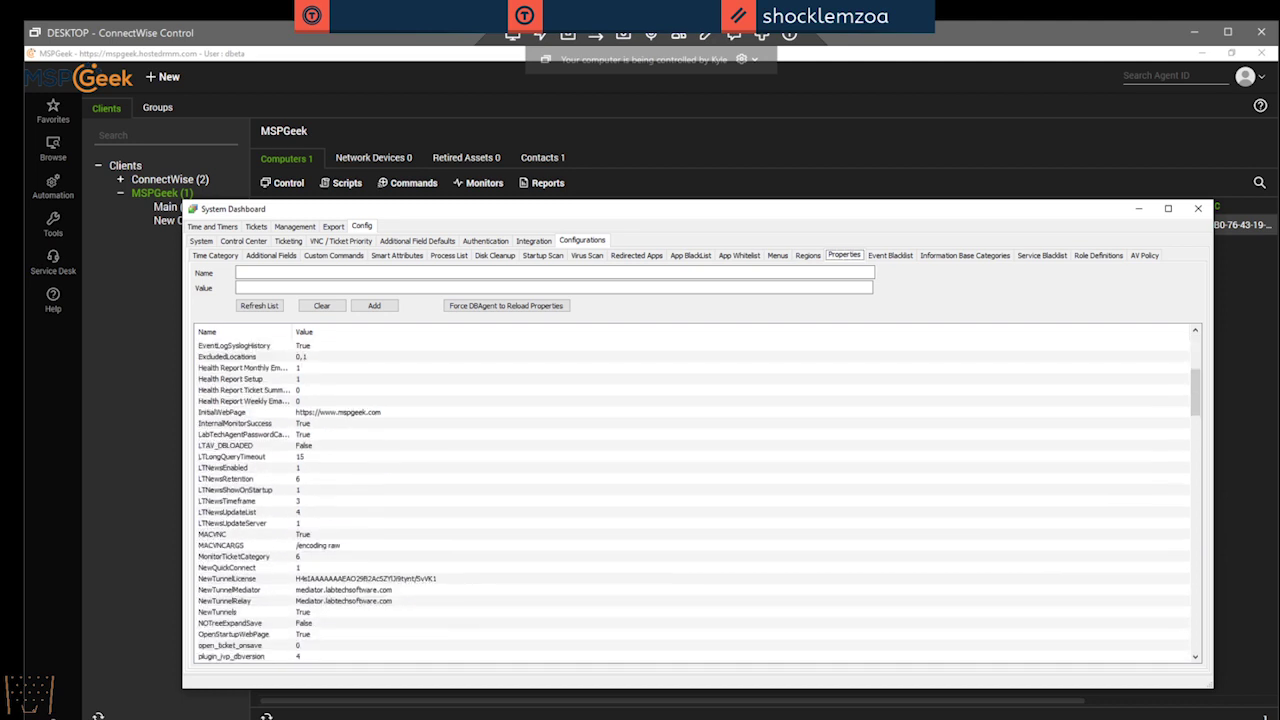
{"action": "scroll", "coordinate": [323, 392], "scroll_direction": "down", "scroll_amount": 7}
{"action": "scroll", "coordinate": [697, 500], "scroll_direction": "down", "scroll_amount": 10}
{"action": "scroll", "coordinate": [697, 500], "scroll_direction": "up", "scroll_amount": 8}
{"action": "scroll", "coordinate": [697, 500], "scroll_direction": "up", "scroll_amount": 9}
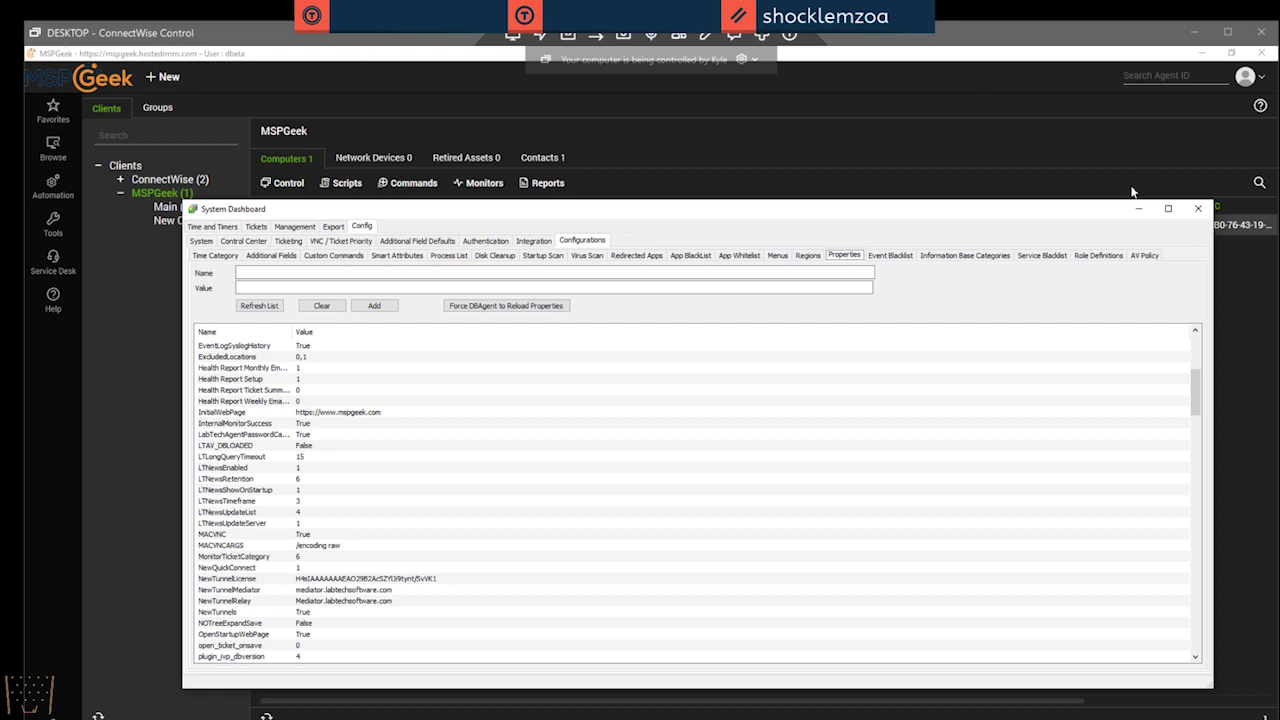
Close the System Dashboard and open 'MSP - Zoom Install' from Automation > Scripts > View Scripts
{"action": "left_click", "coordinate": [1198, 208]}
{"action": "left_click", "coordinate": [53, 188]}
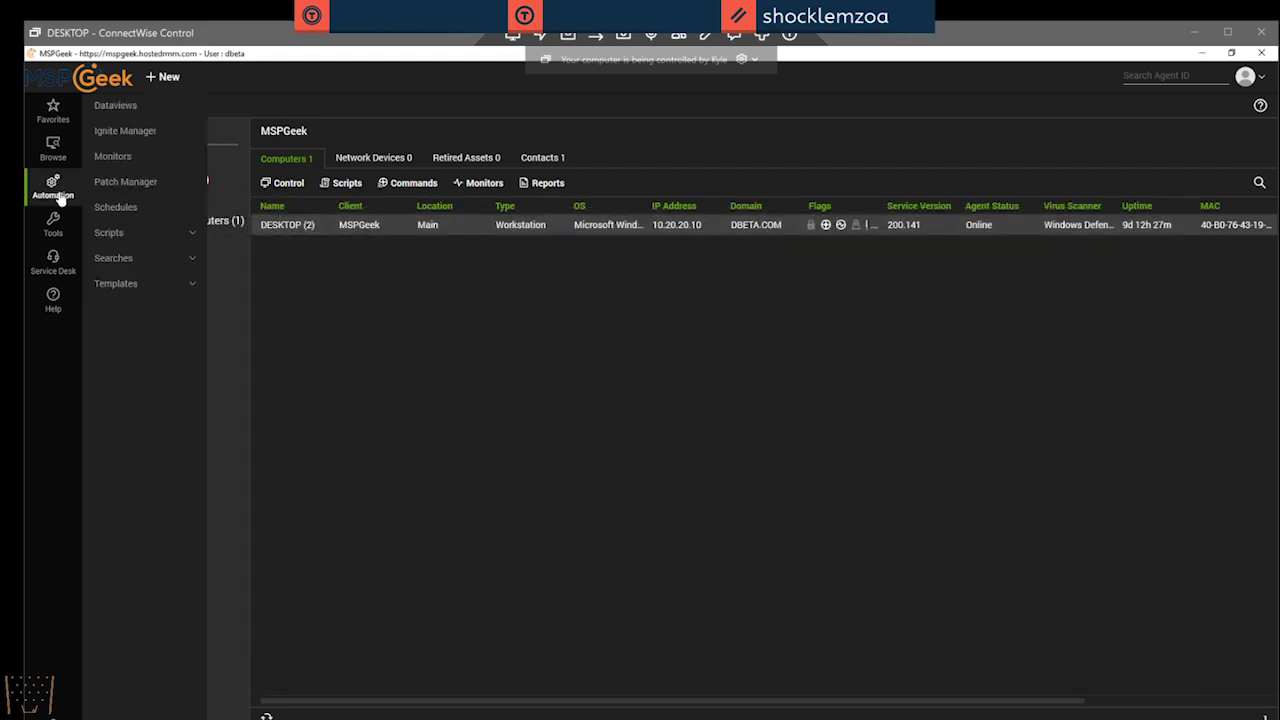
{"action": "left_click", "coordinate": [106, 233]}
{"action": "left_click", "coordinate": [122, 280]}
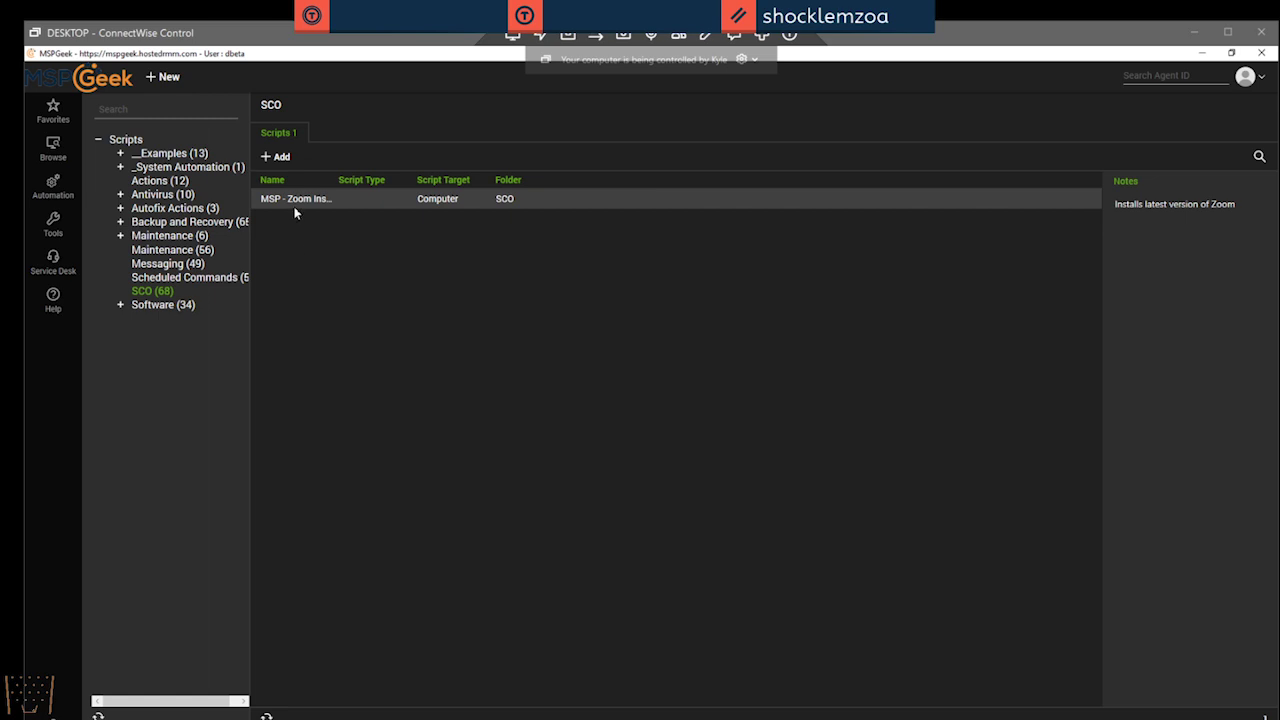
{"action": "double_click", "coordinate": [295, 203]}
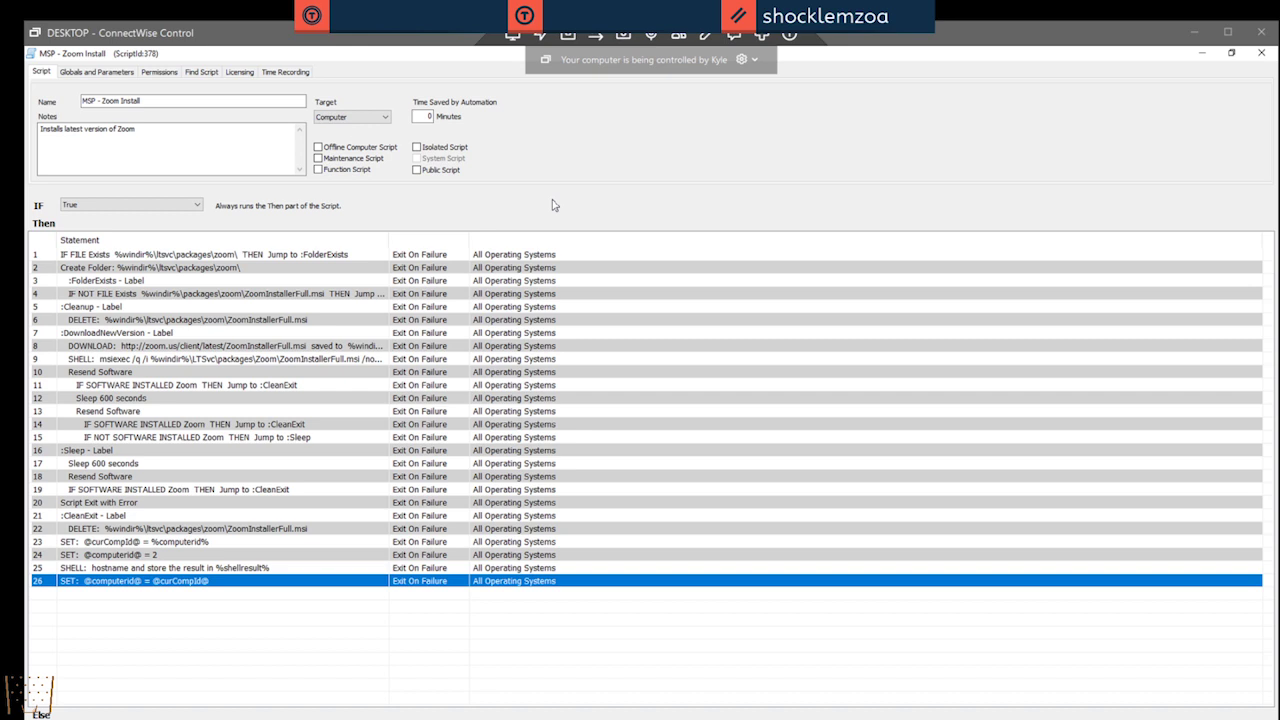
{"action": "left_click", "coordinate": [104, 73]}
{"action": "left_click", "coordinate": [150, 72]}
{"action": "left_click", "coordinate": [200, 72]}
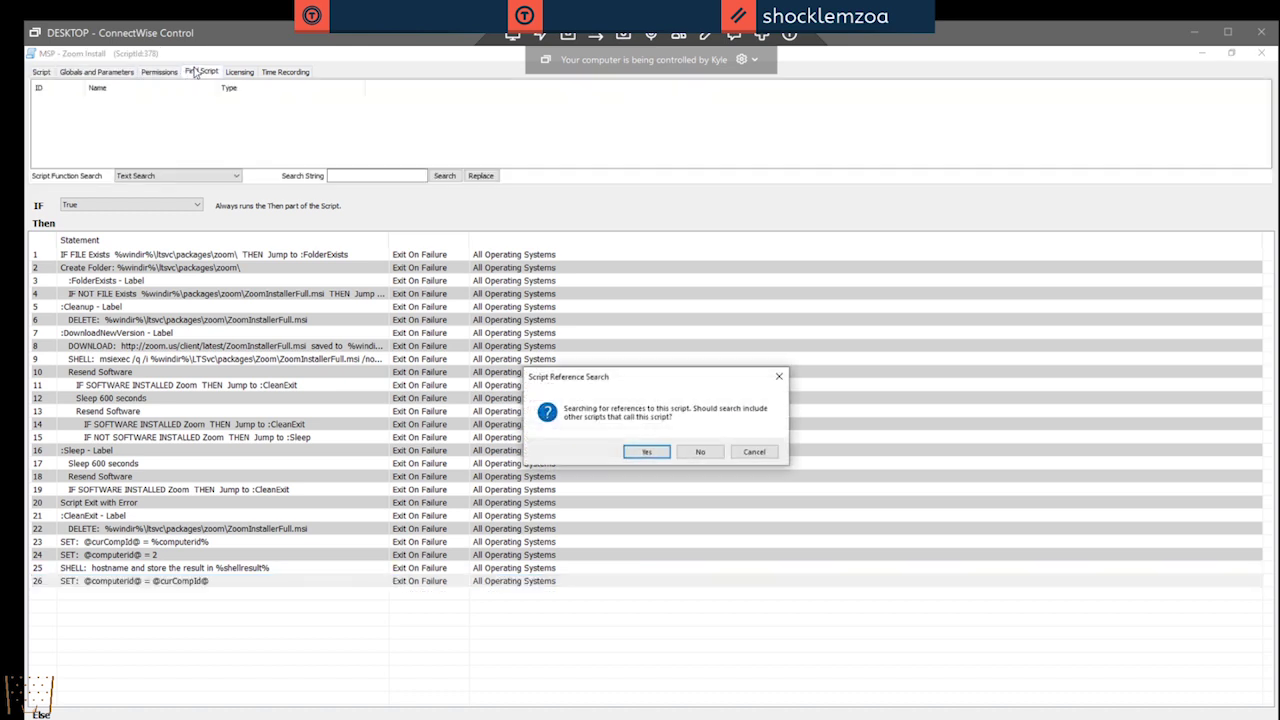
{"action": "left_click", "coordinate": [754, 451]}
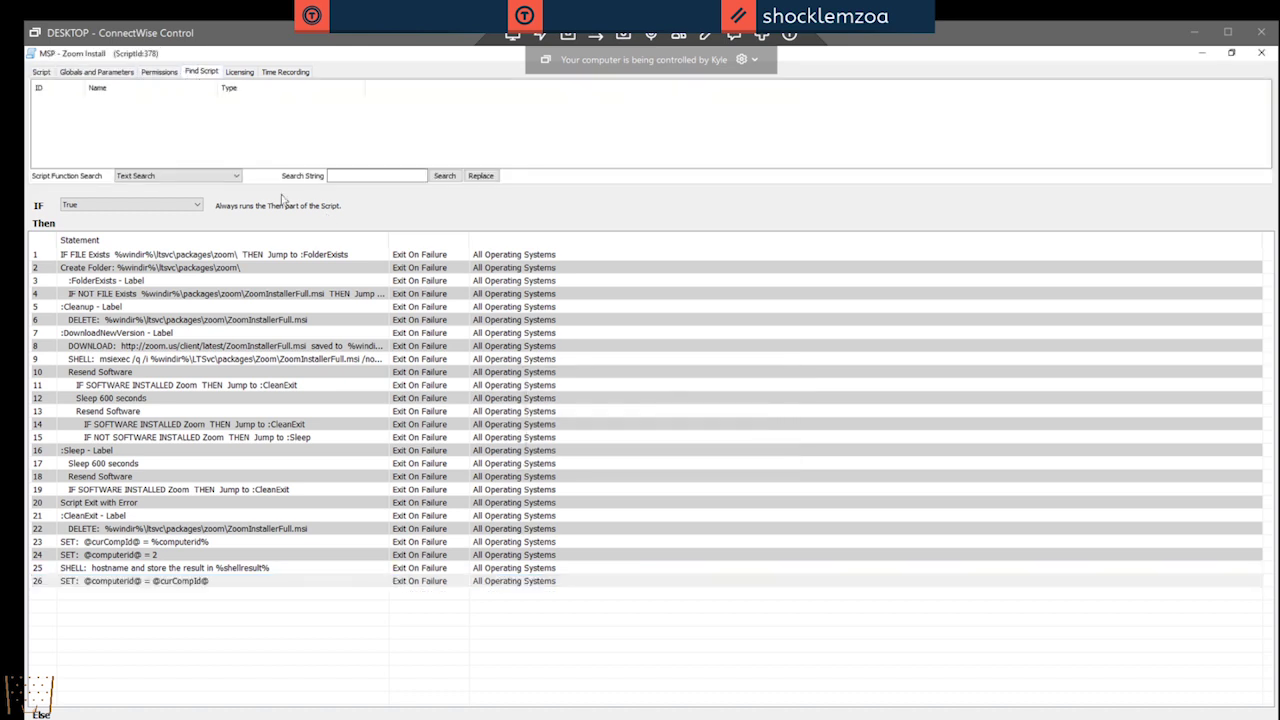
{"action": "left_click", "coordinate": [46, 73]}
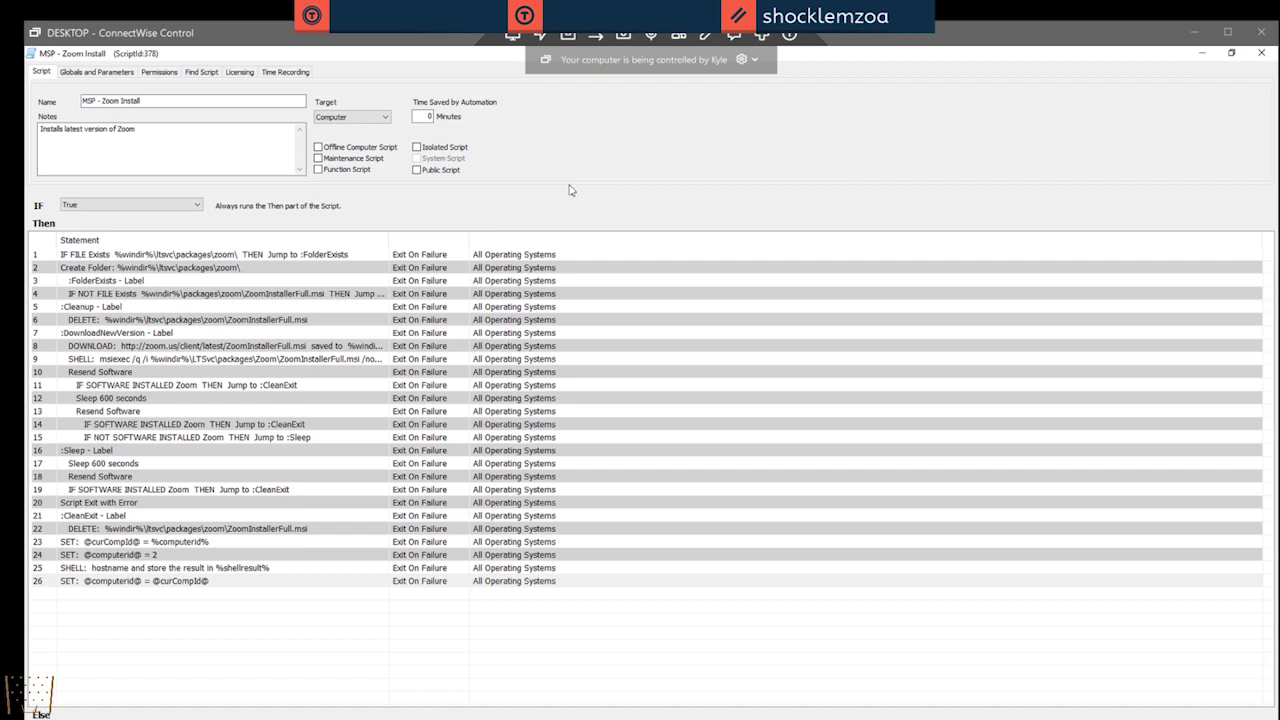
{"action": "double_click", "coordinate": [424, 116]}
{"action": "left_click", "coordinate": [284, 580]}
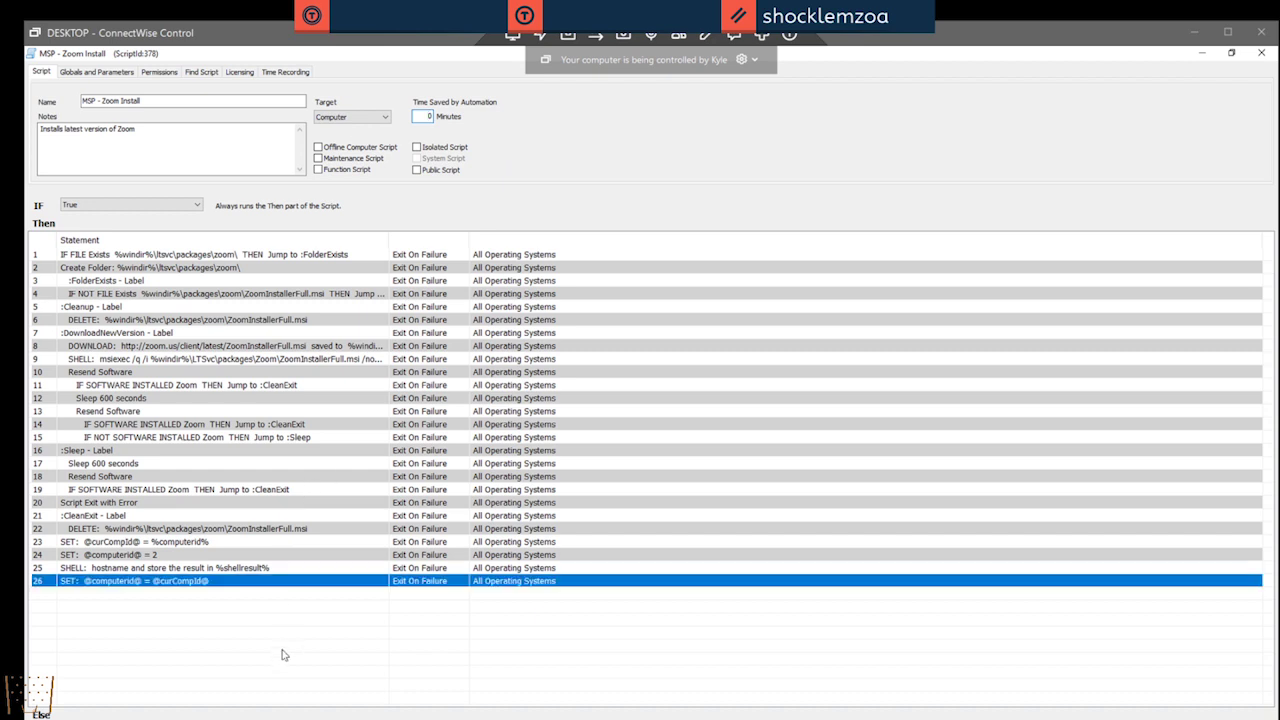
{"action": "right_click", "coordinate": [284, 648]}
{"action": "left_click", "coordinate": [340, 316]}
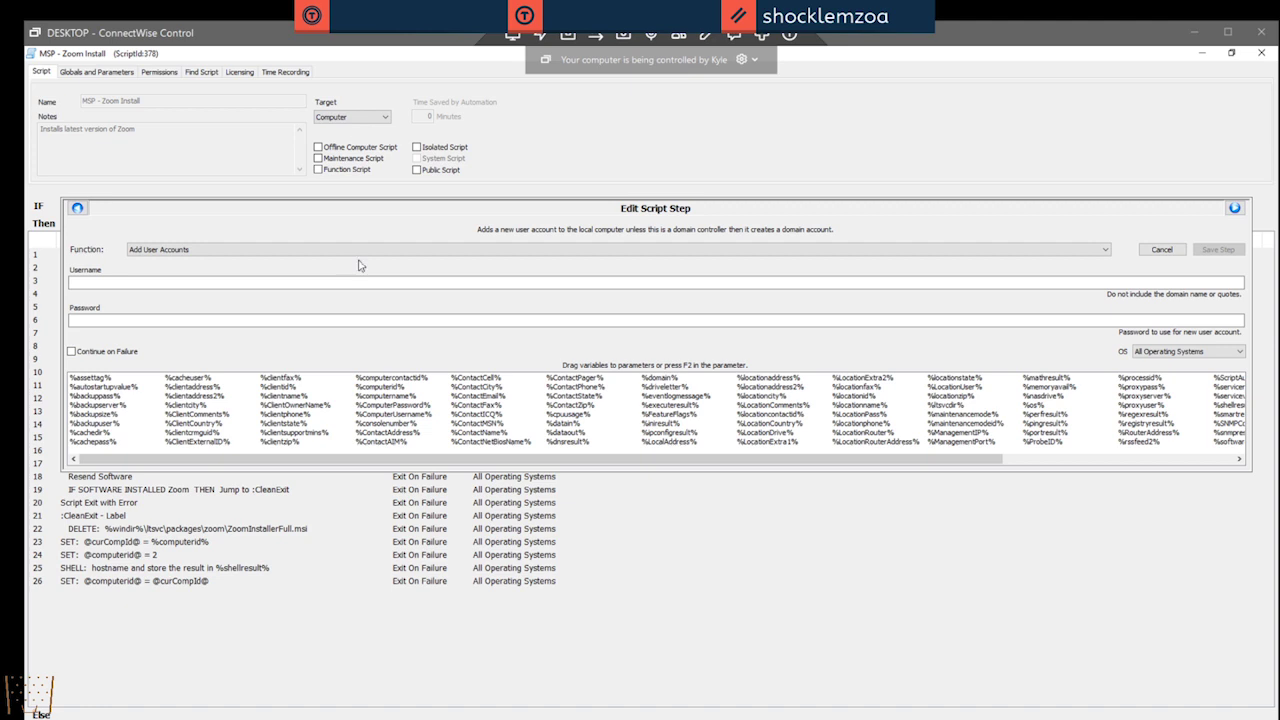
{"action": "left_click", "coordinate": [1090, 250]}
{"action": "scroll", "coordinate": [620, 385], "scroll_direction": "down", "scroll_amount": 15}
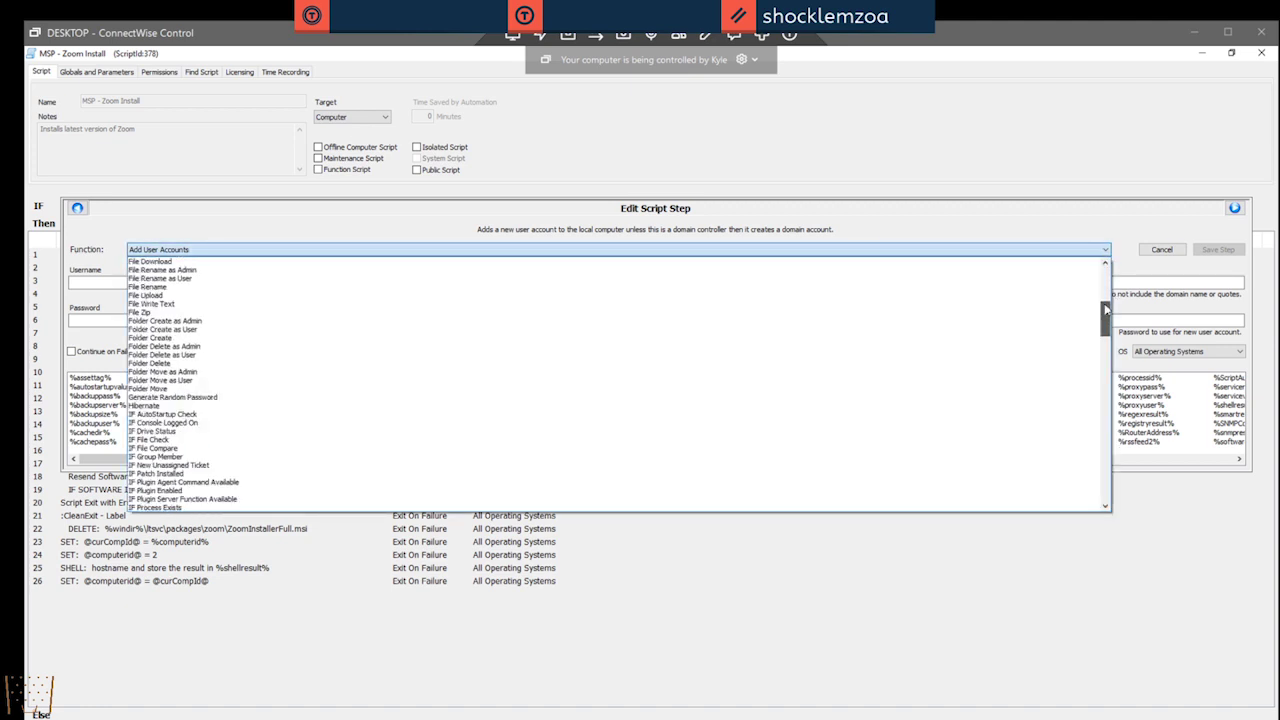
{"action": "scroll", "coordinate": [1104, 272], "scroll_direction": "up", "scroll_amount": 15}
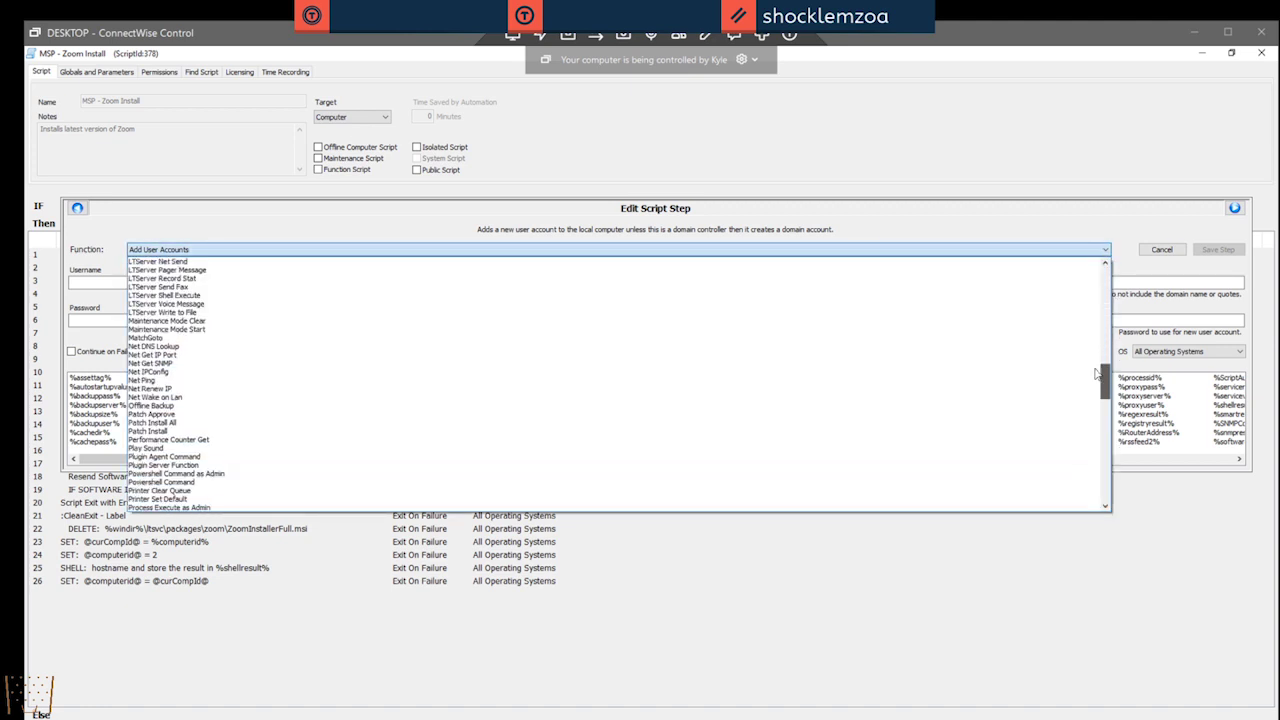
{"action": "left_click_drag", "start_coordinate": [1104, 272], "coordinate": [1095, 474]}
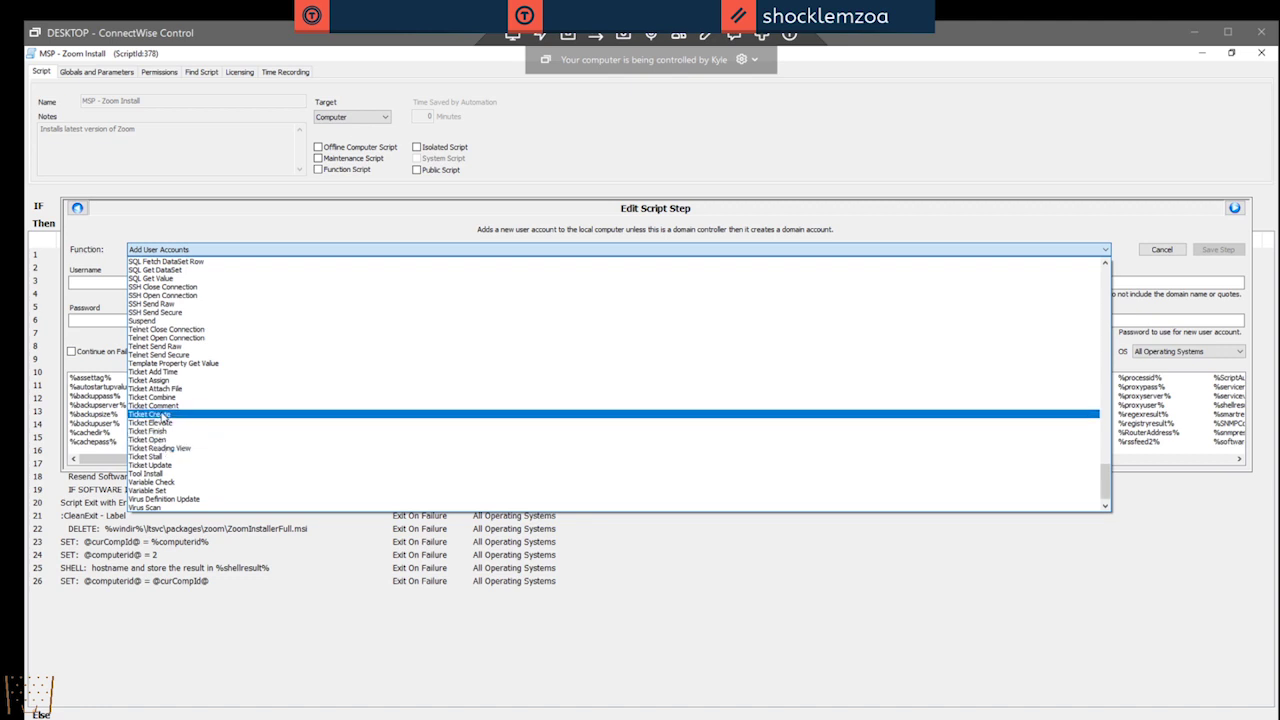
{"action": "left_click", "coordinate": [162, 414]}
{"action": "left_click", "coordinate": [137, 370]}
{"action": "left_click", "coordinate": [136, 408]}
{"action": "left_click", "coordinate": [158, 456]}
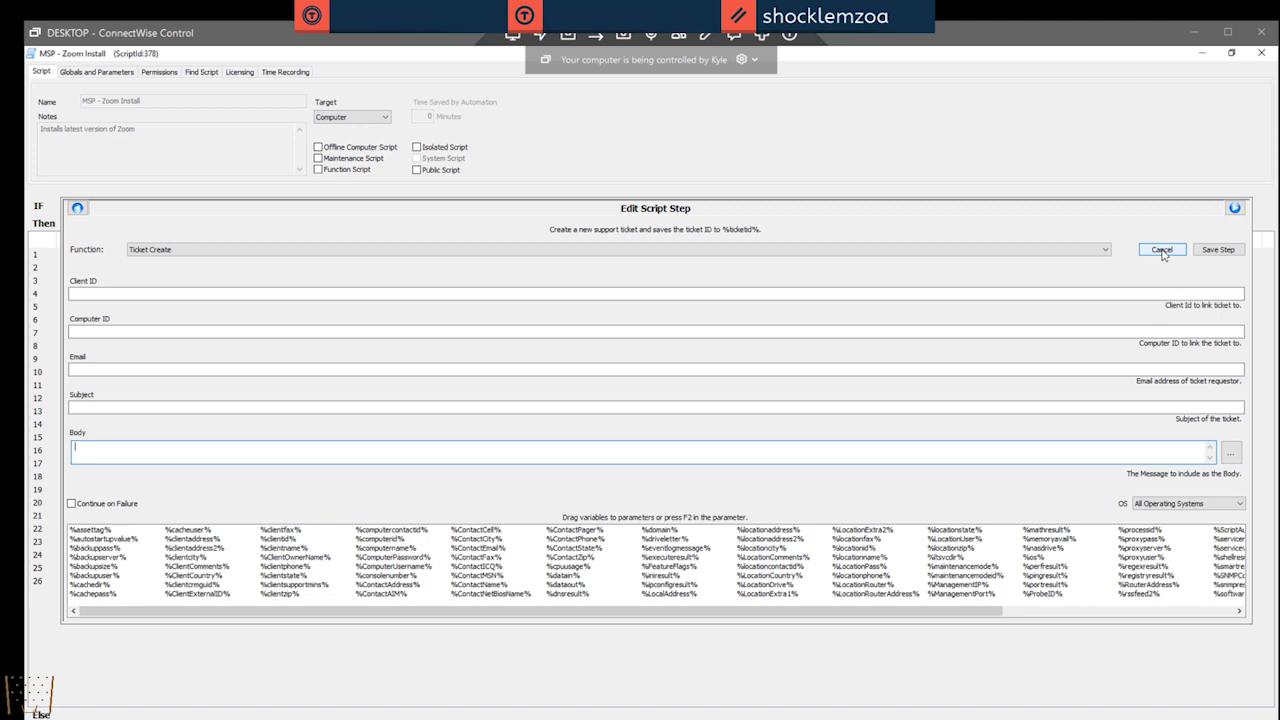
{"action": "left_click", "coordinate": [1161, 250]}
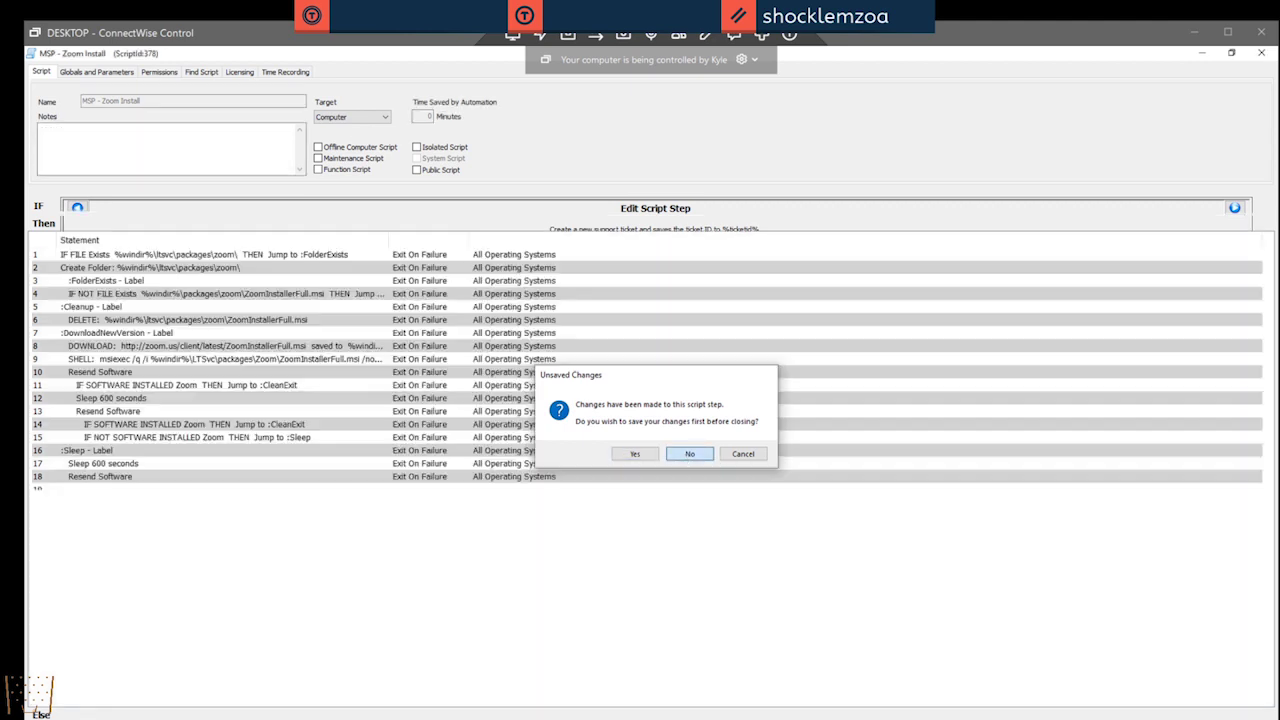
{"action": "left_click", "coordinate": [681, 456]}
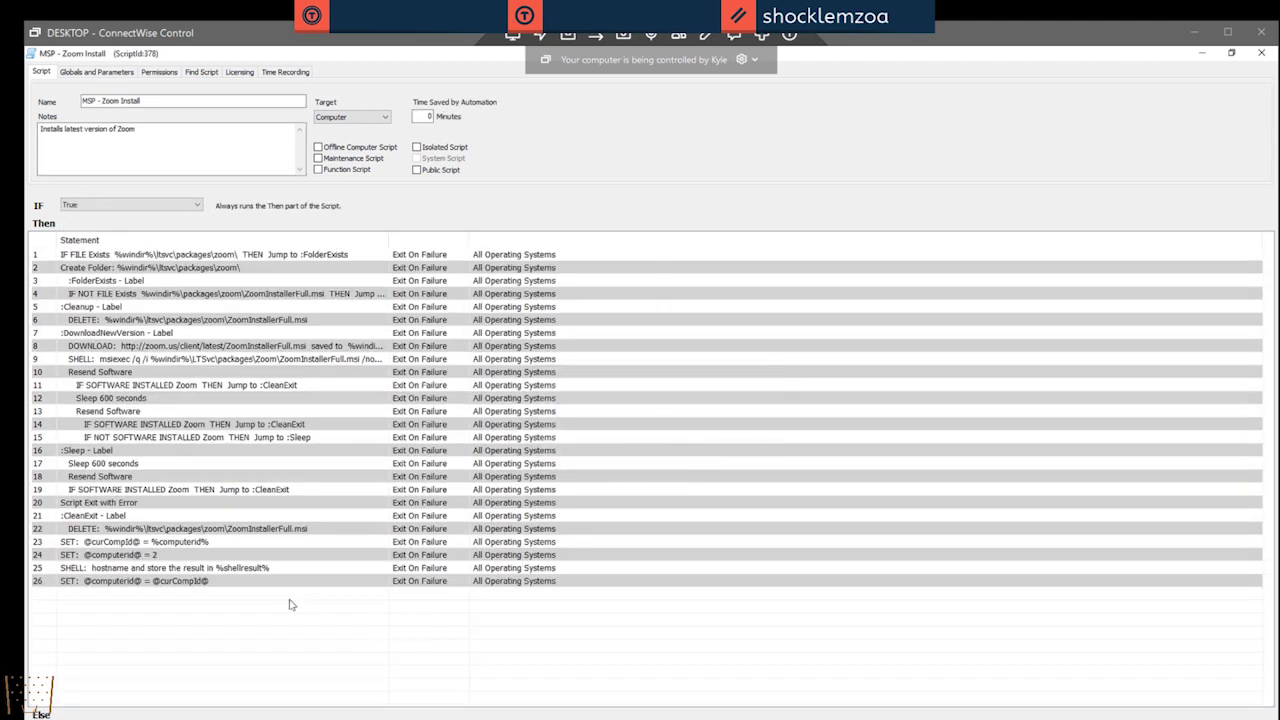
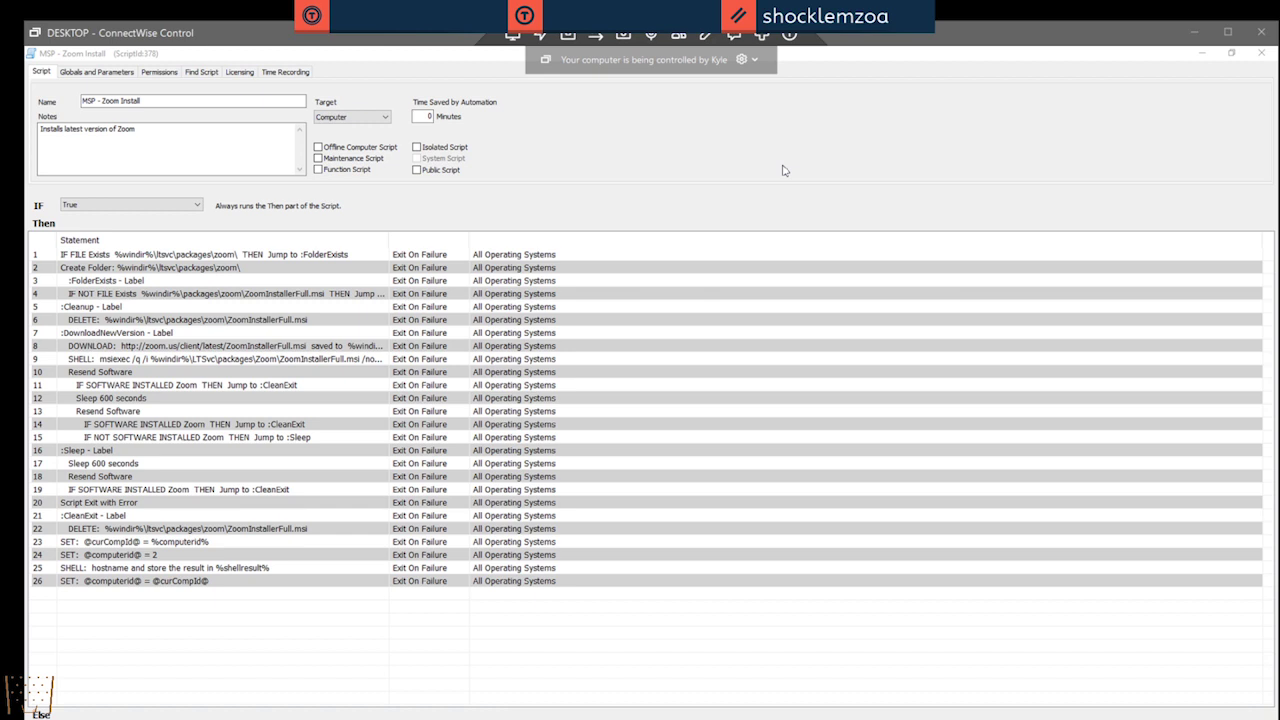
Focus the script editor and dismiss the remote-control notice's options without choosing any
{"action": "left_click", "coordinate": [344, 655]}
{"action": "left_click", "coordinate": [745, 60]}
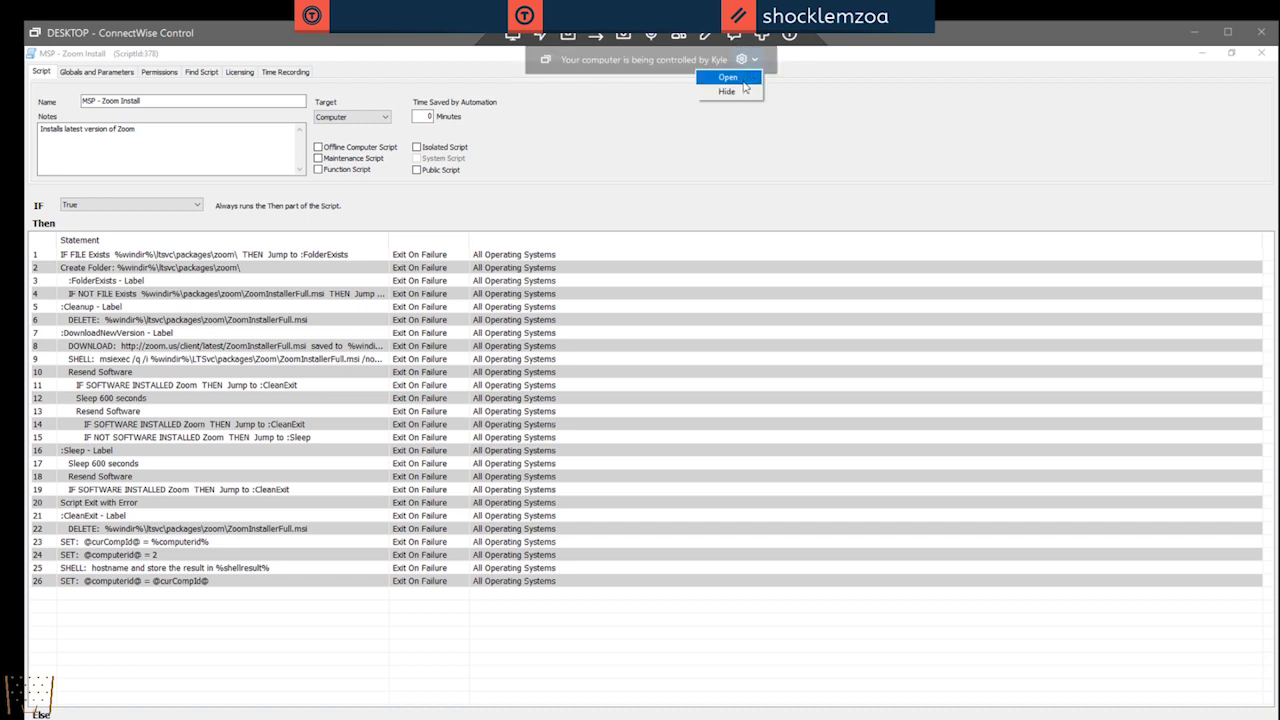
{"action": "left_click", "coordinate": [882, 117]}
Close the MSP - Zoom Install editor discarding unsaved changes, then show hidden tray icons
{"action": "left_click", "coordinate": [1260, 53]}
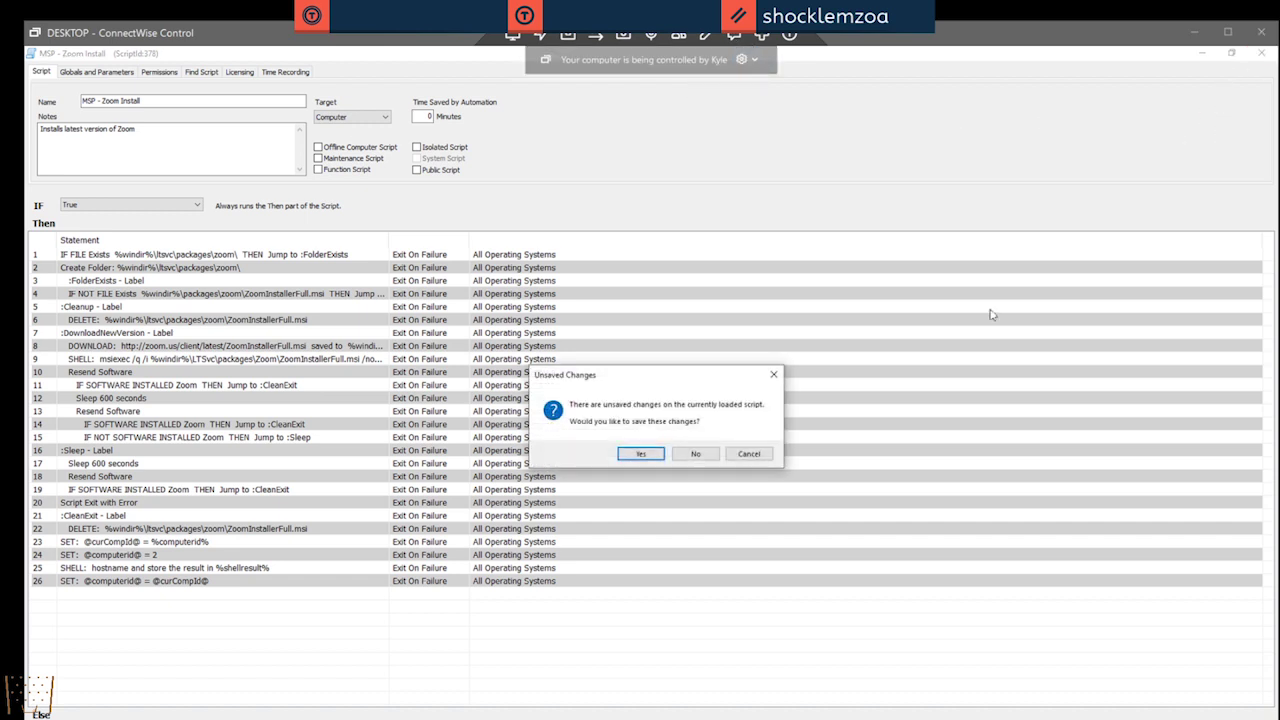
{"action": "left_click", "coordinate": [693, 455]}
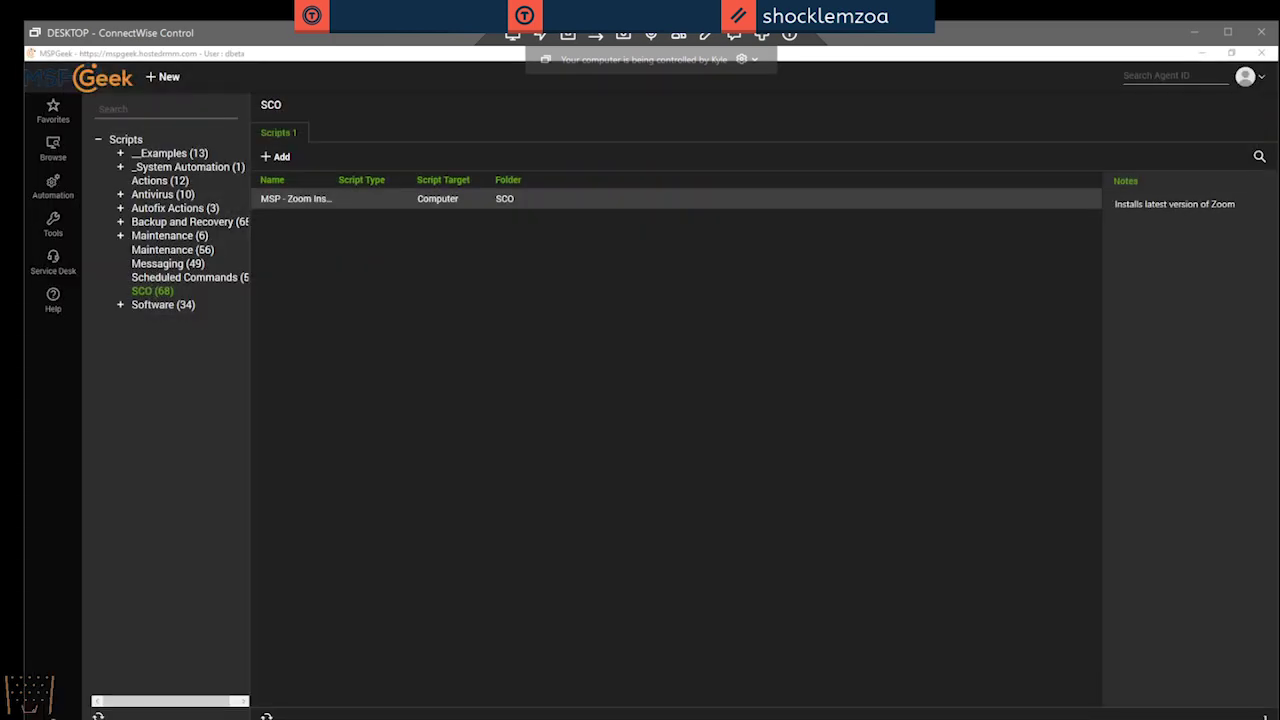
{"action": "left_click", "coordinate": [1135, 712]}
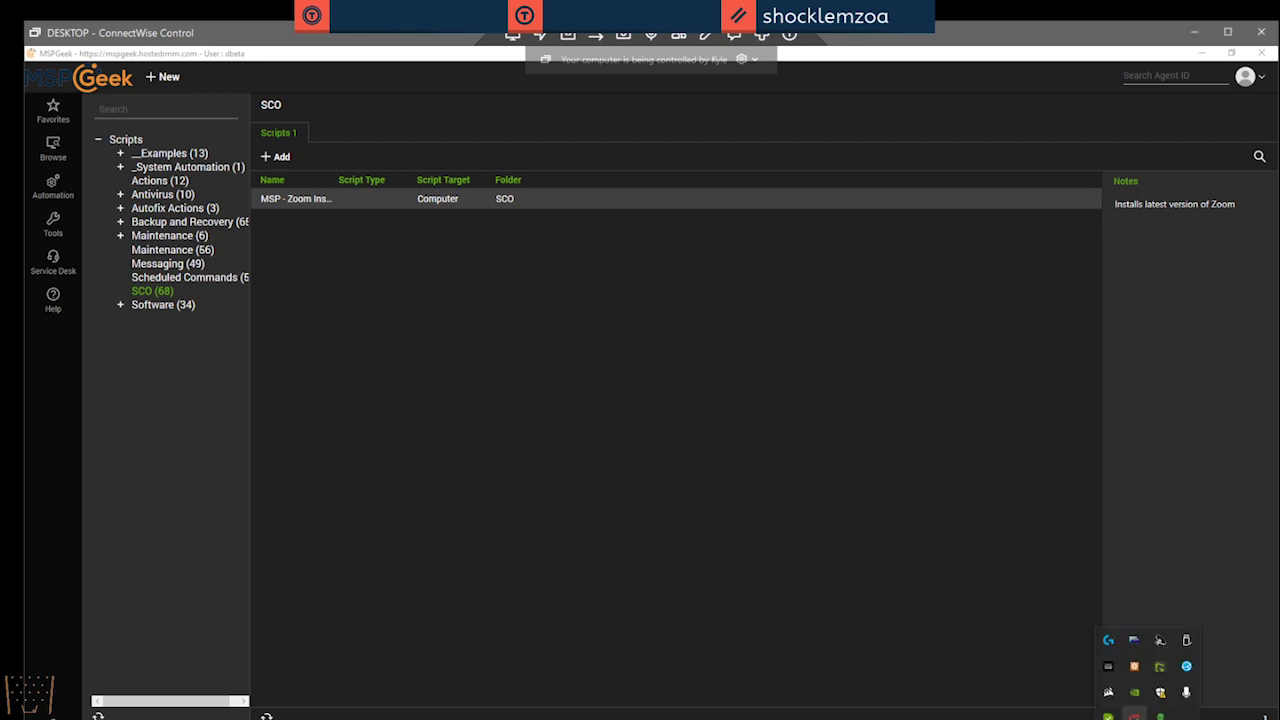